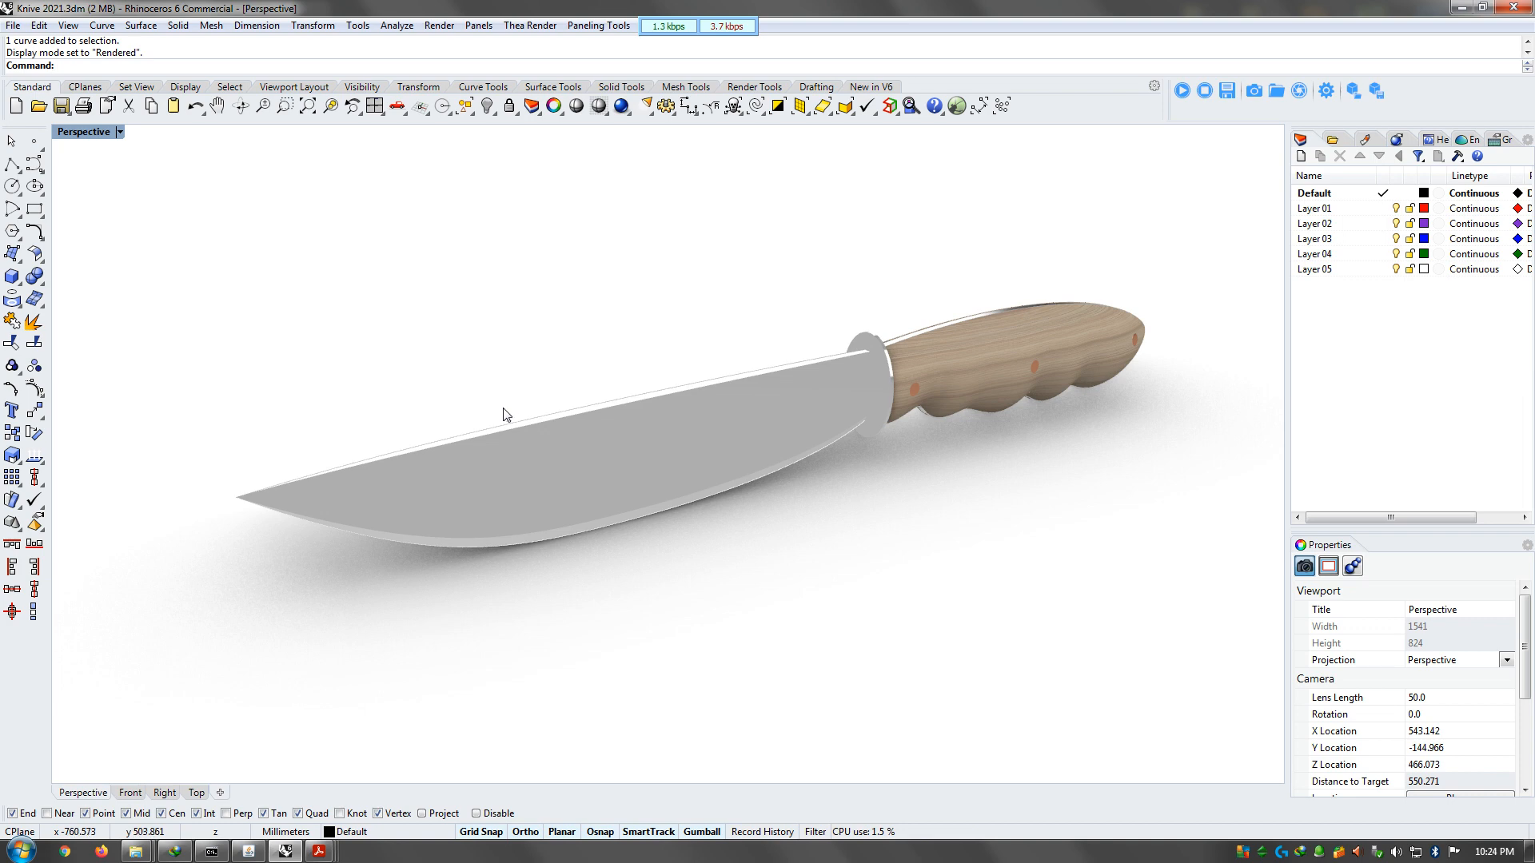
Switch to Adobe Acrobat Reader and review the compass, pen and ink bottle renderings in the first PDF and the Captured environment PDF
mouse_move(336, 852)
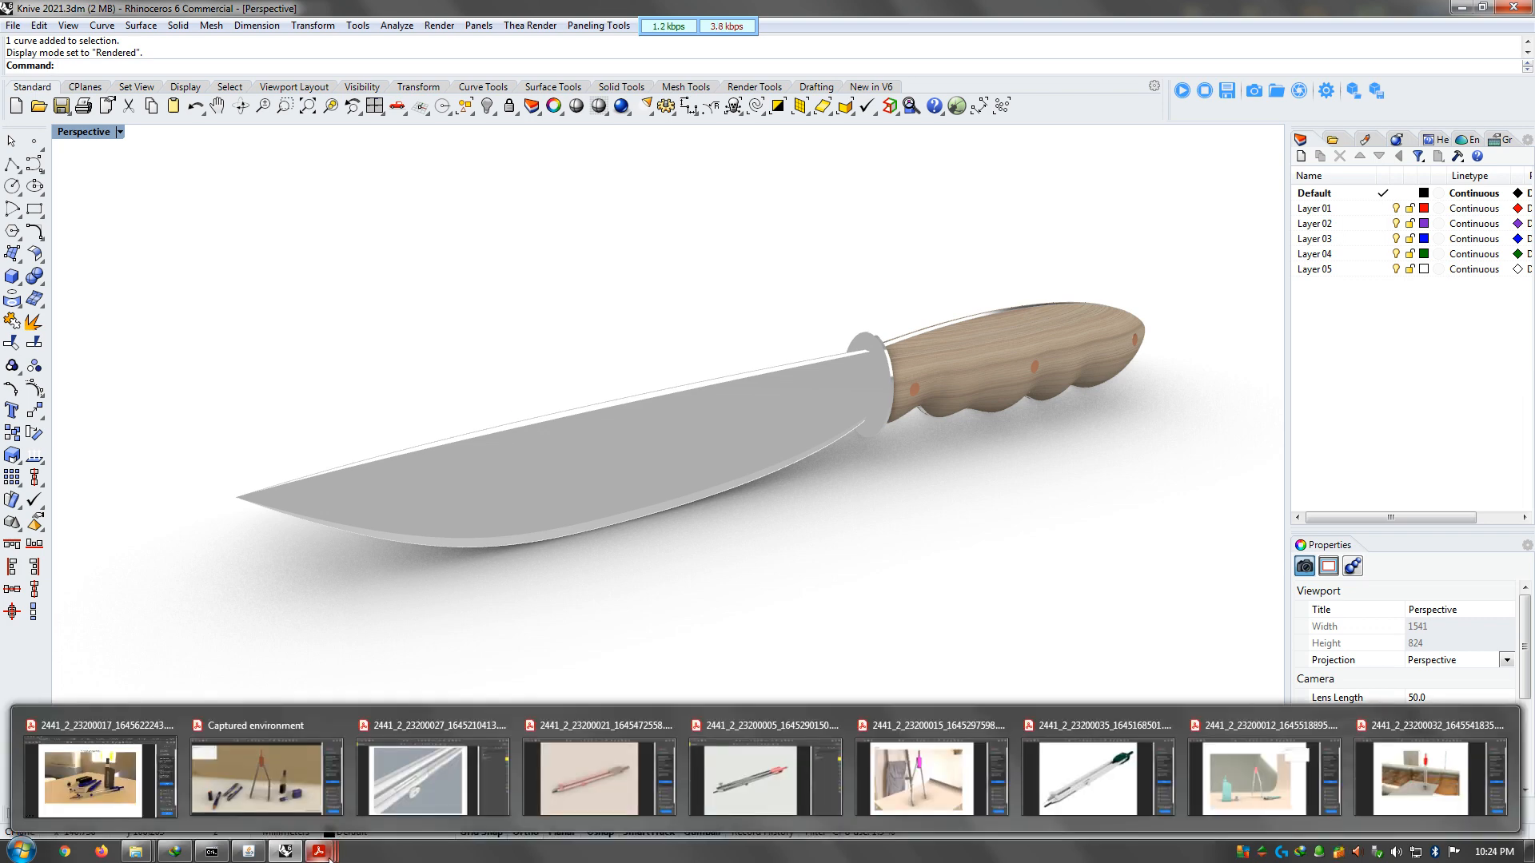
left_click(127, 784)
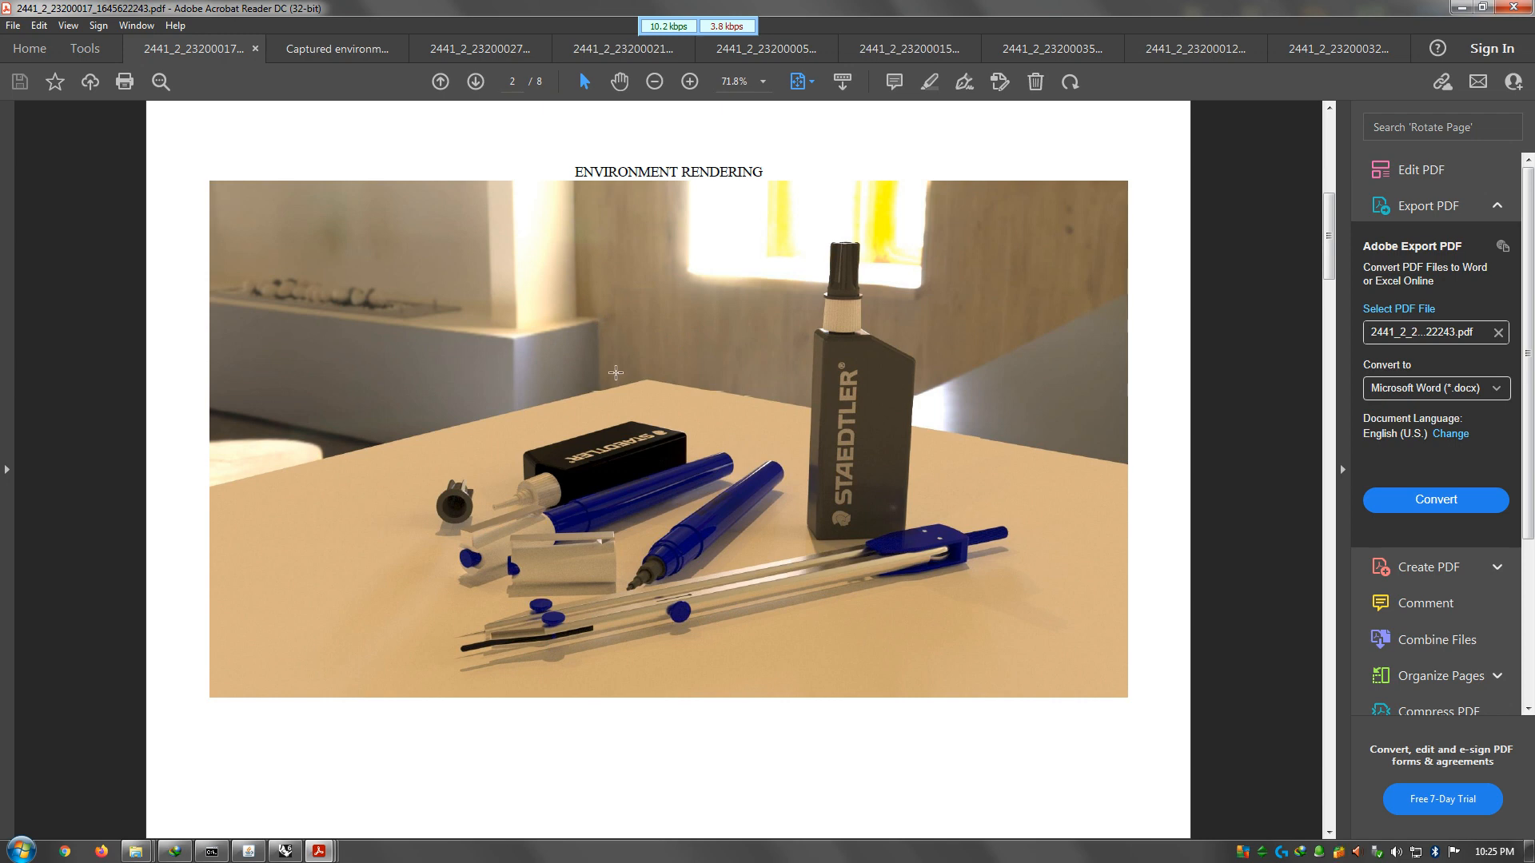
scroll(676, 394, "down", 3)
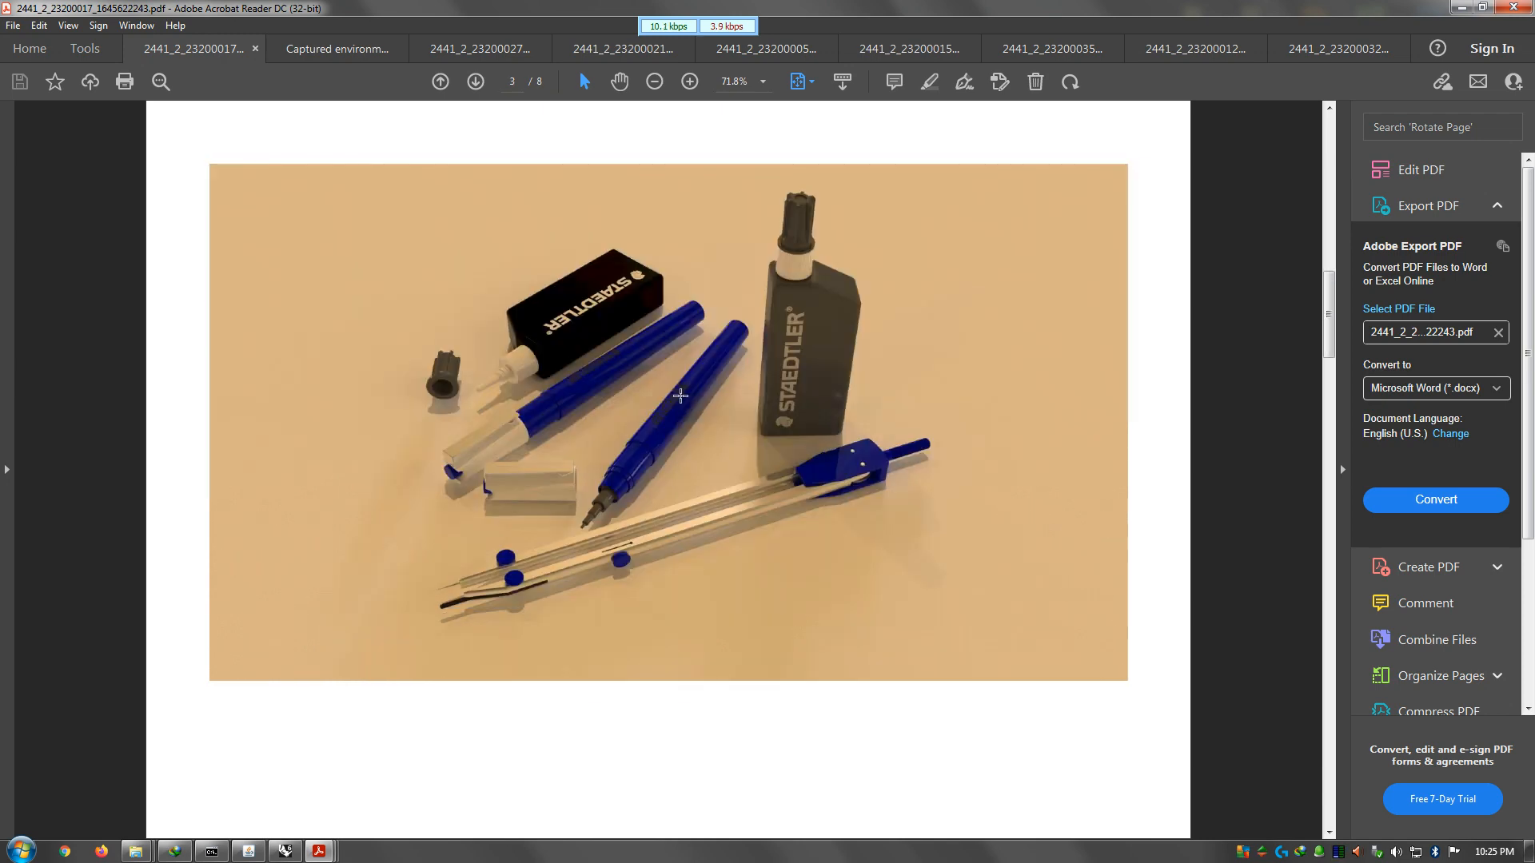
scroll(612, 536, "down", 3)
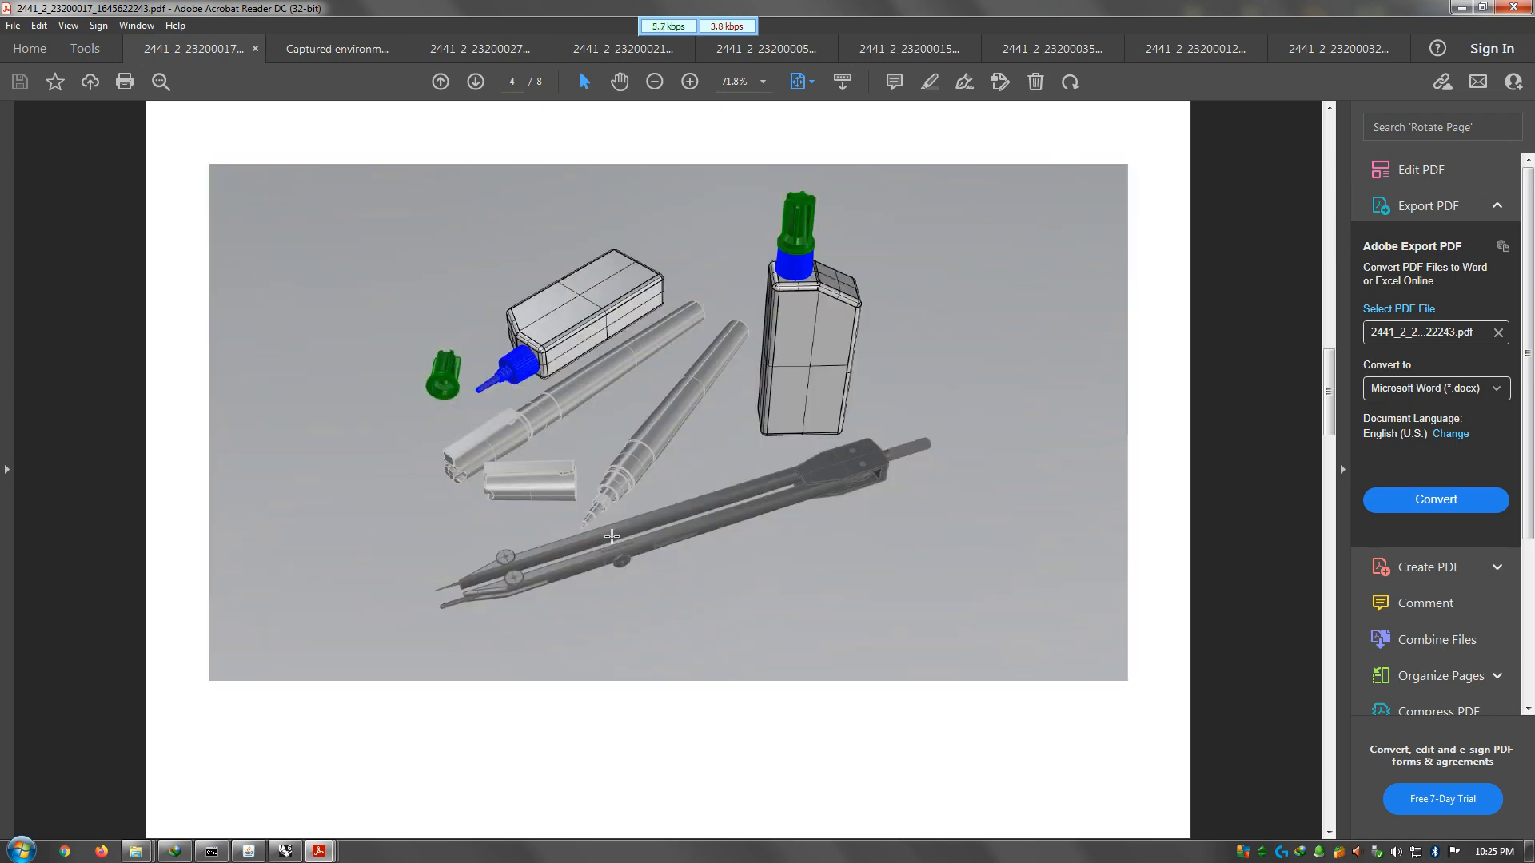
scroll(595, 388, "down", 3)
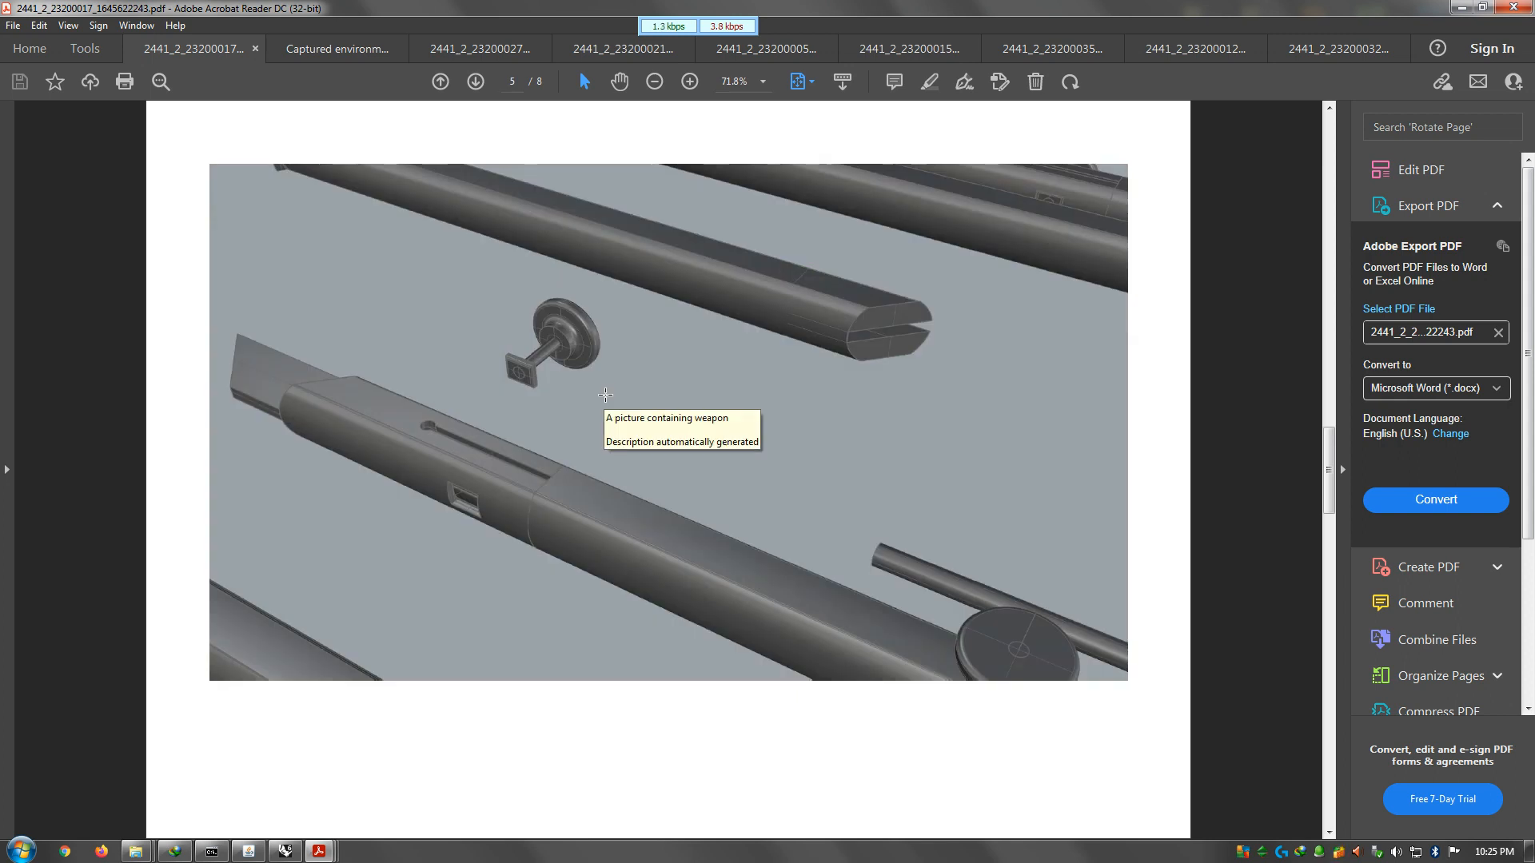
scroll(725, 379, "down", 3)
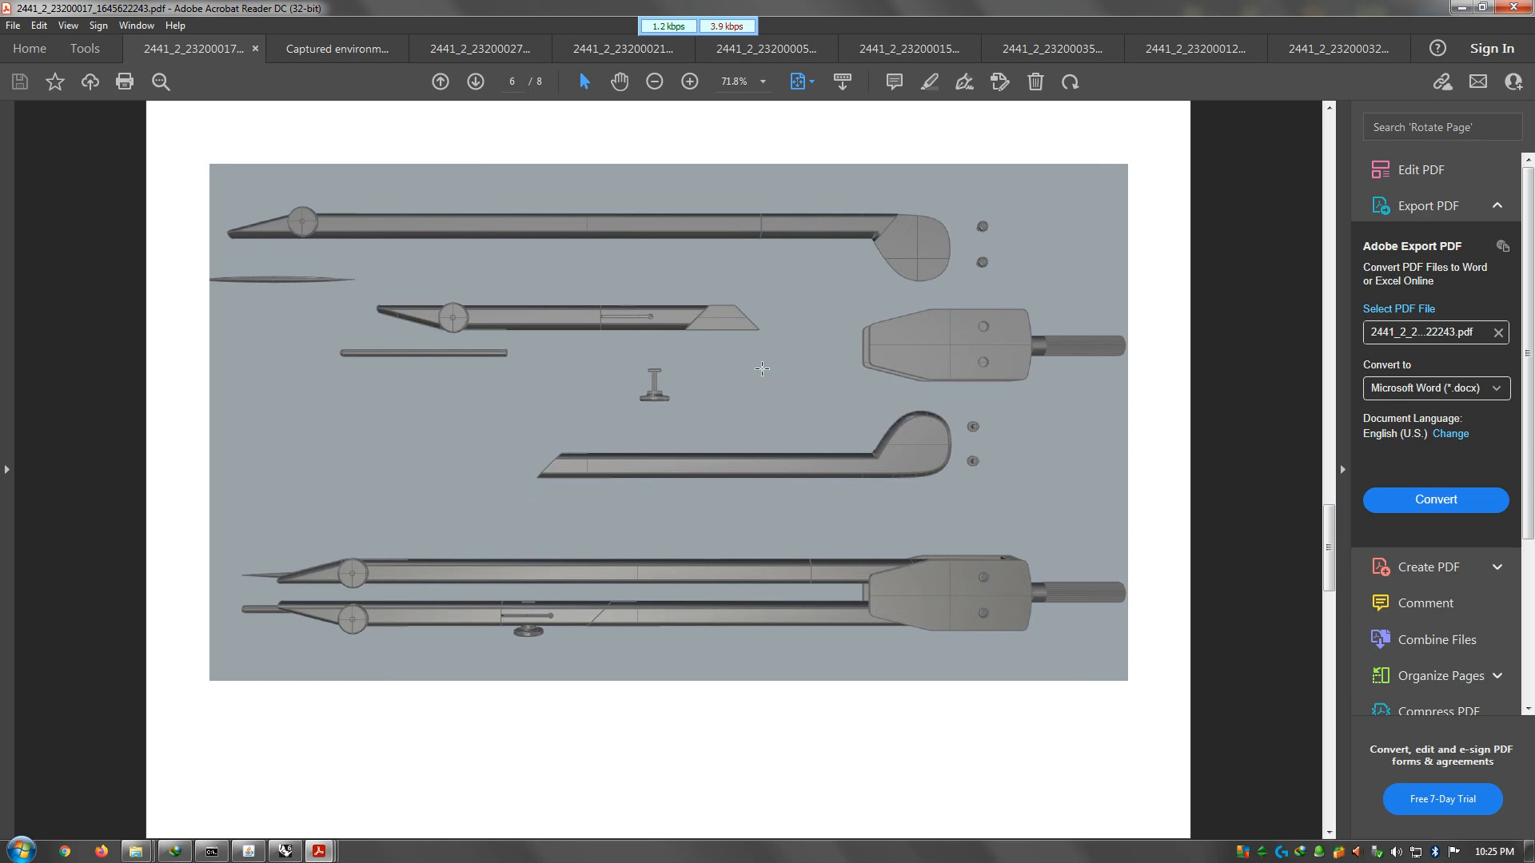
scroll(762, 369, "down", 6)
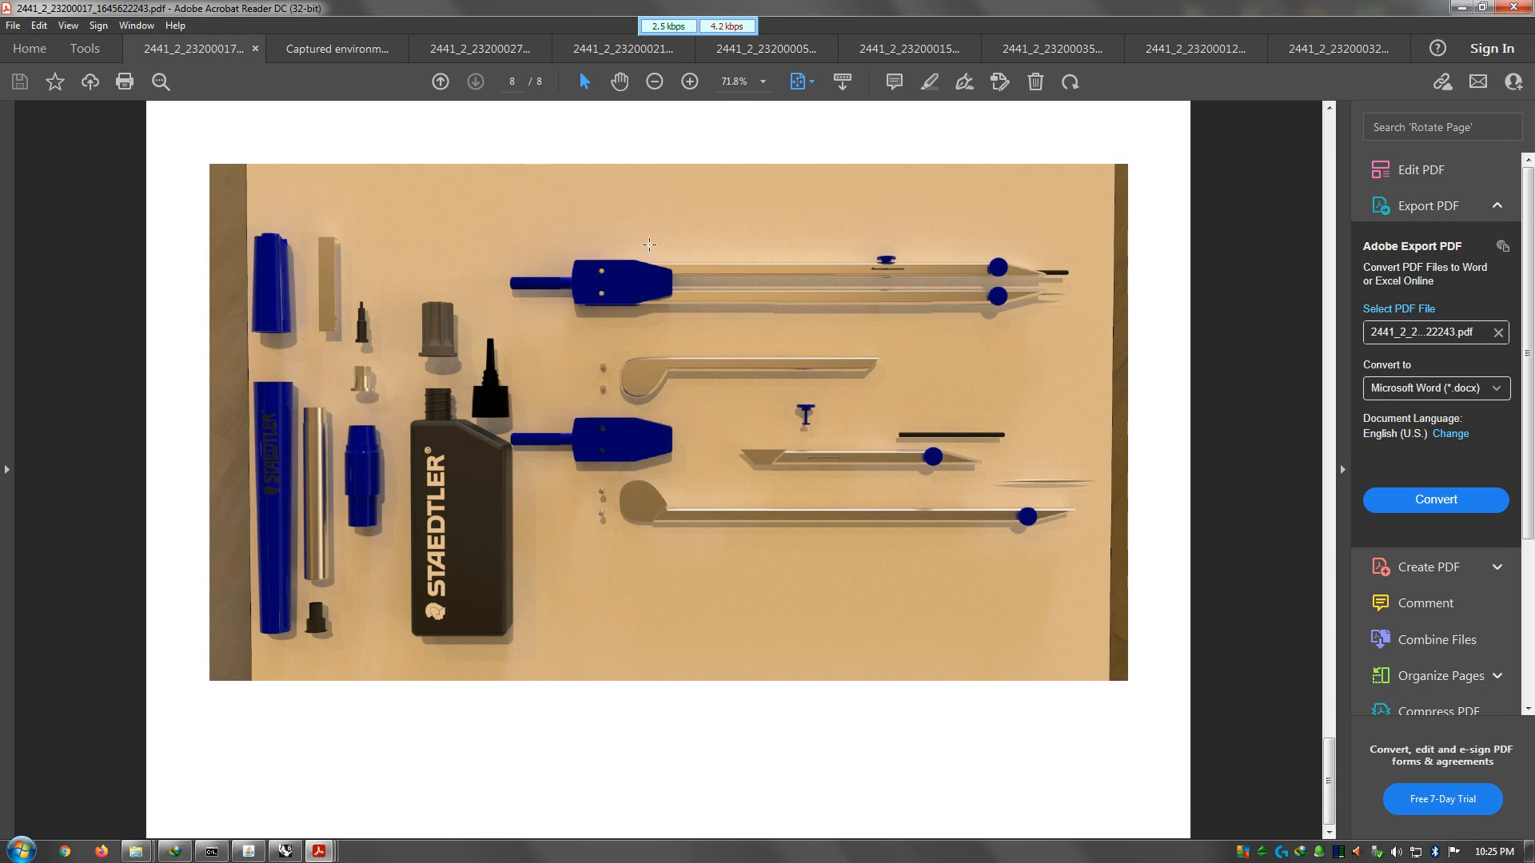
left_click(339, 53)
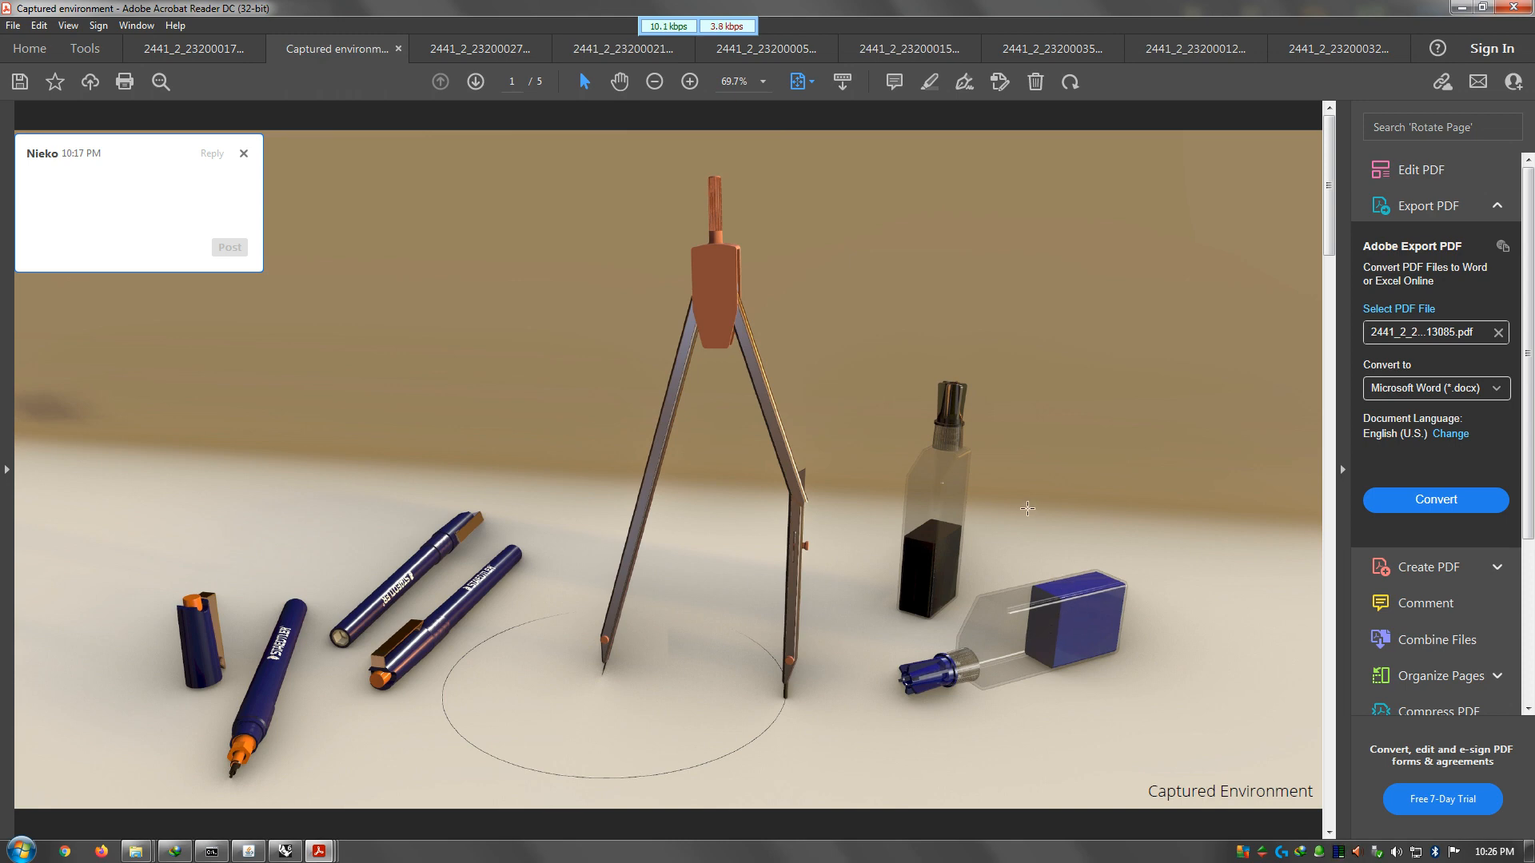
scroll(1040, 500, "down", 3)
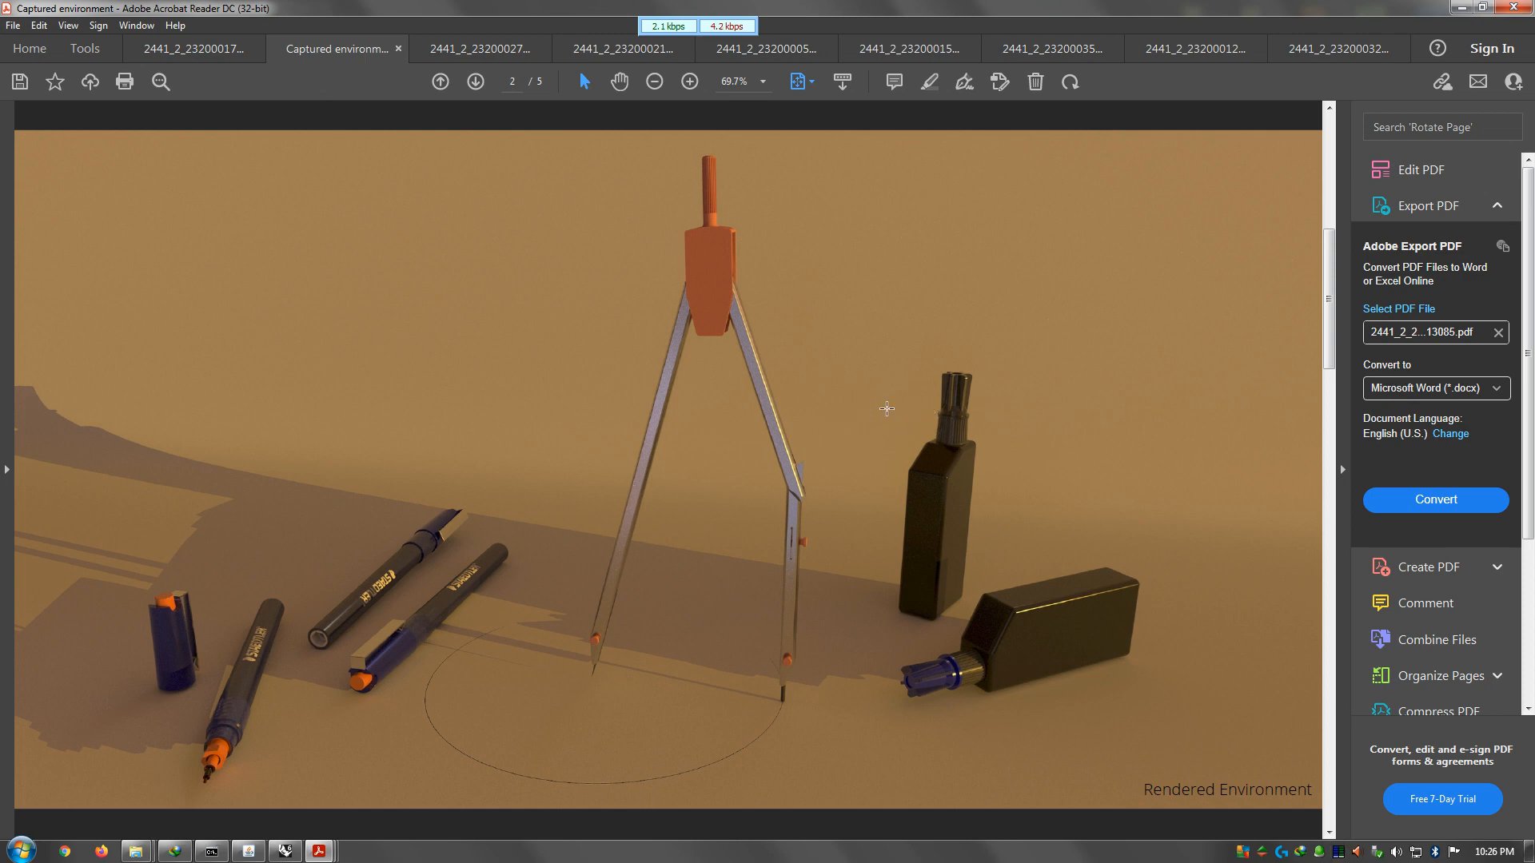
Examine the third PDF's compass modelling details, exploded parts and STAEDTLER renderings through page 13
left_click(480, 49)
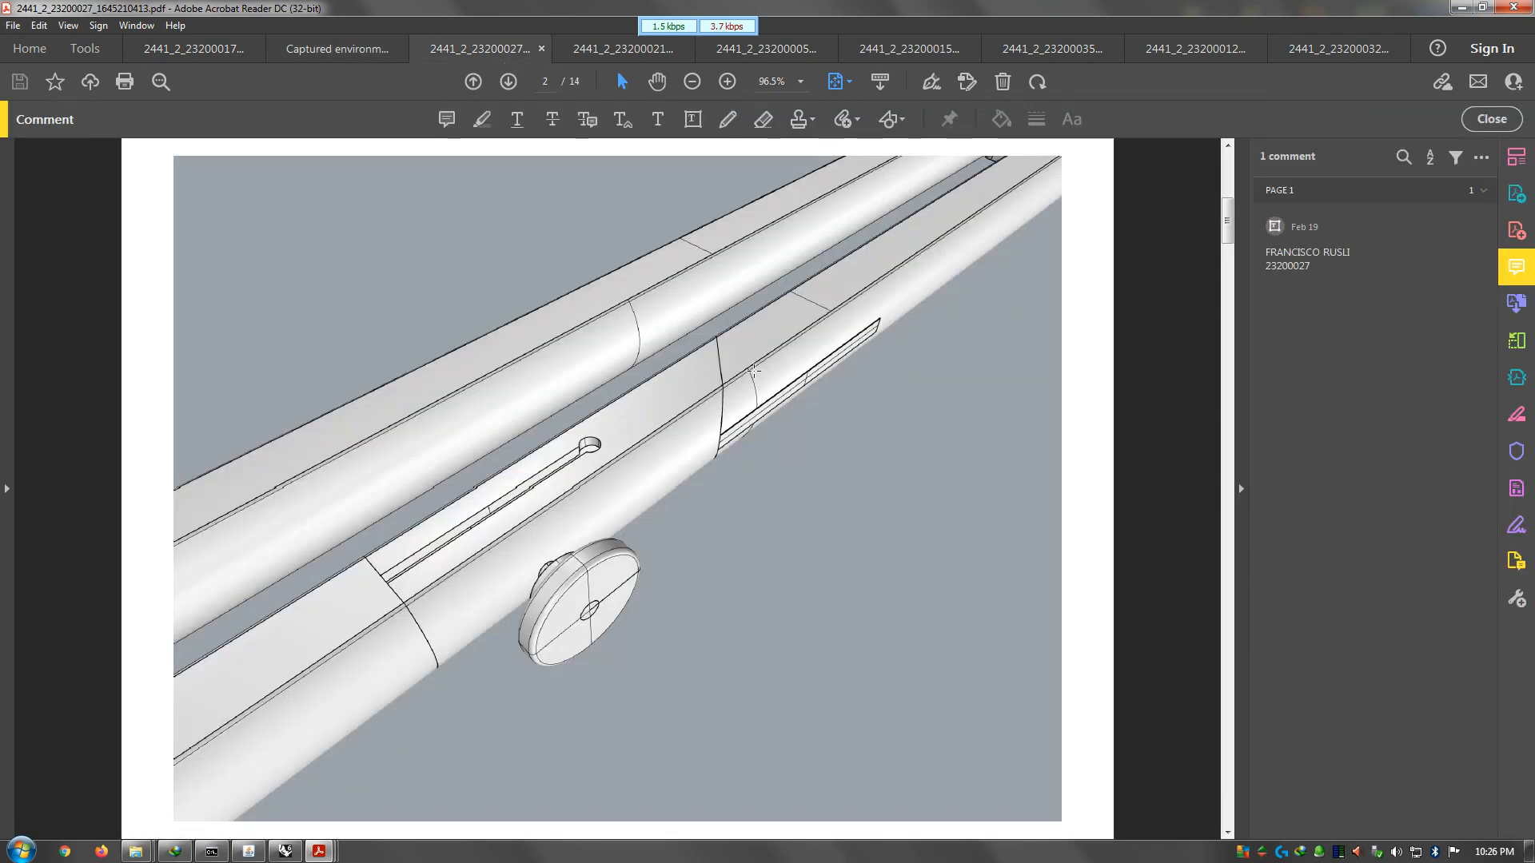
scroll(590, 440, "down", 3)
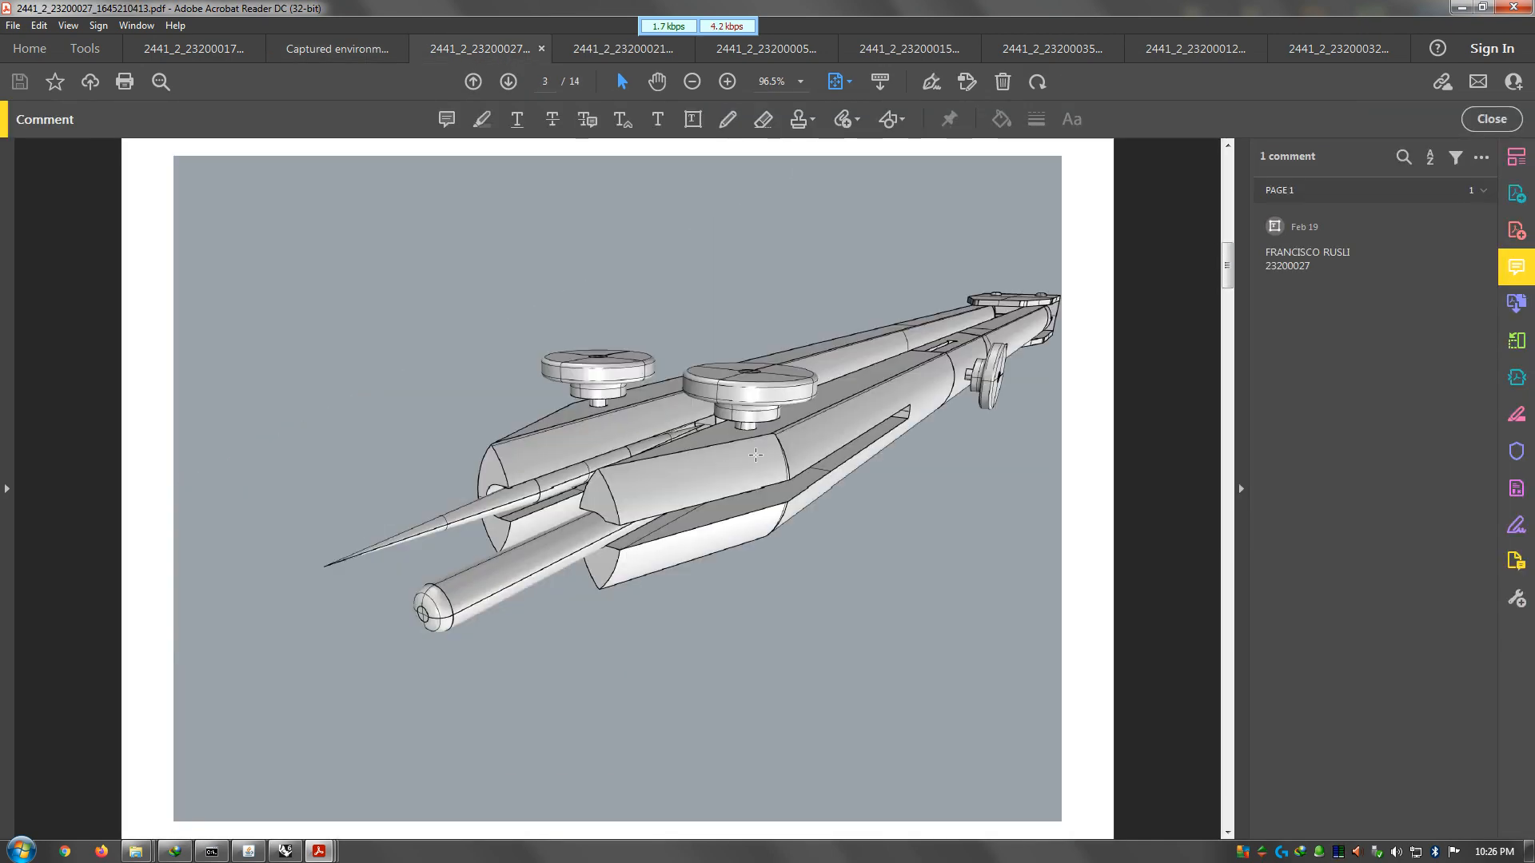
scroll(709, 461, "down", 3)
scroll(732, 454, "down", 3)
scroll(732, 455, "down", 3)
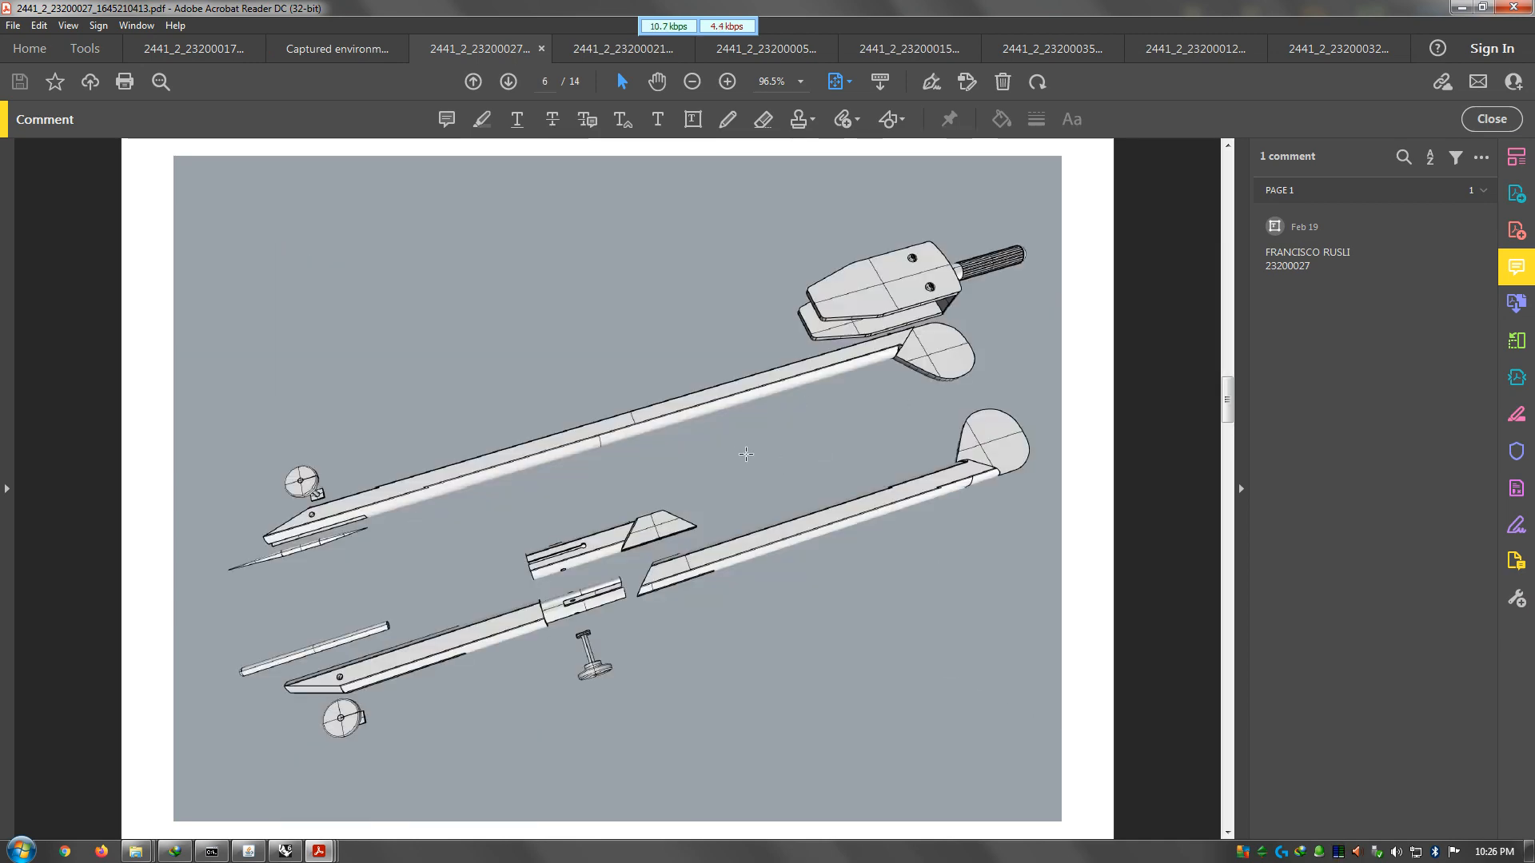
scroll(759, 448, "up", 3)
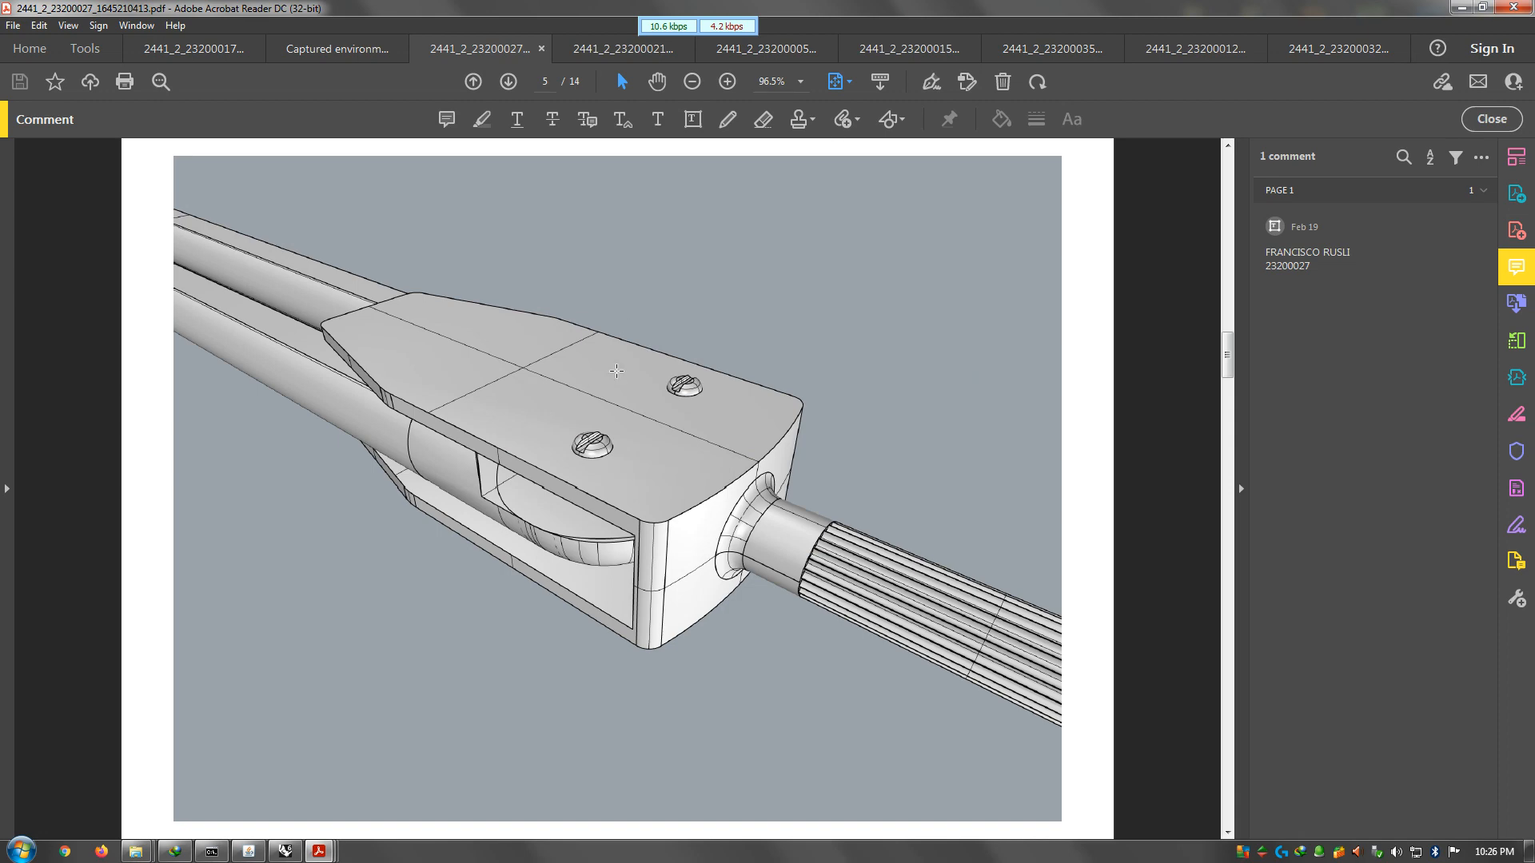
scroll(724, 529, "down", 3)
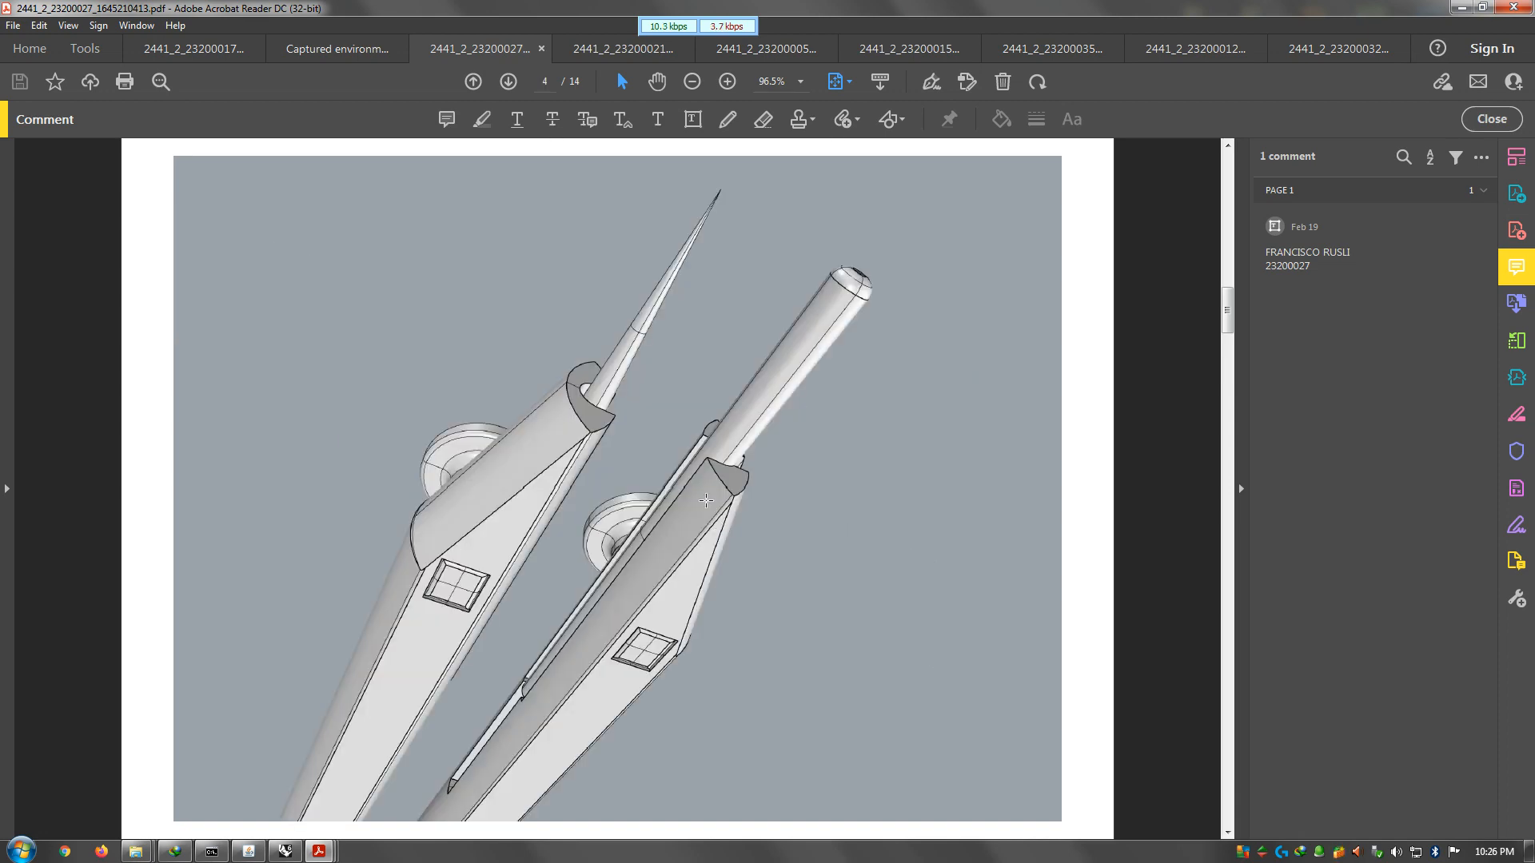
scroll(632, 480, "up", 3)
scroll(655, 504, "down", 6)
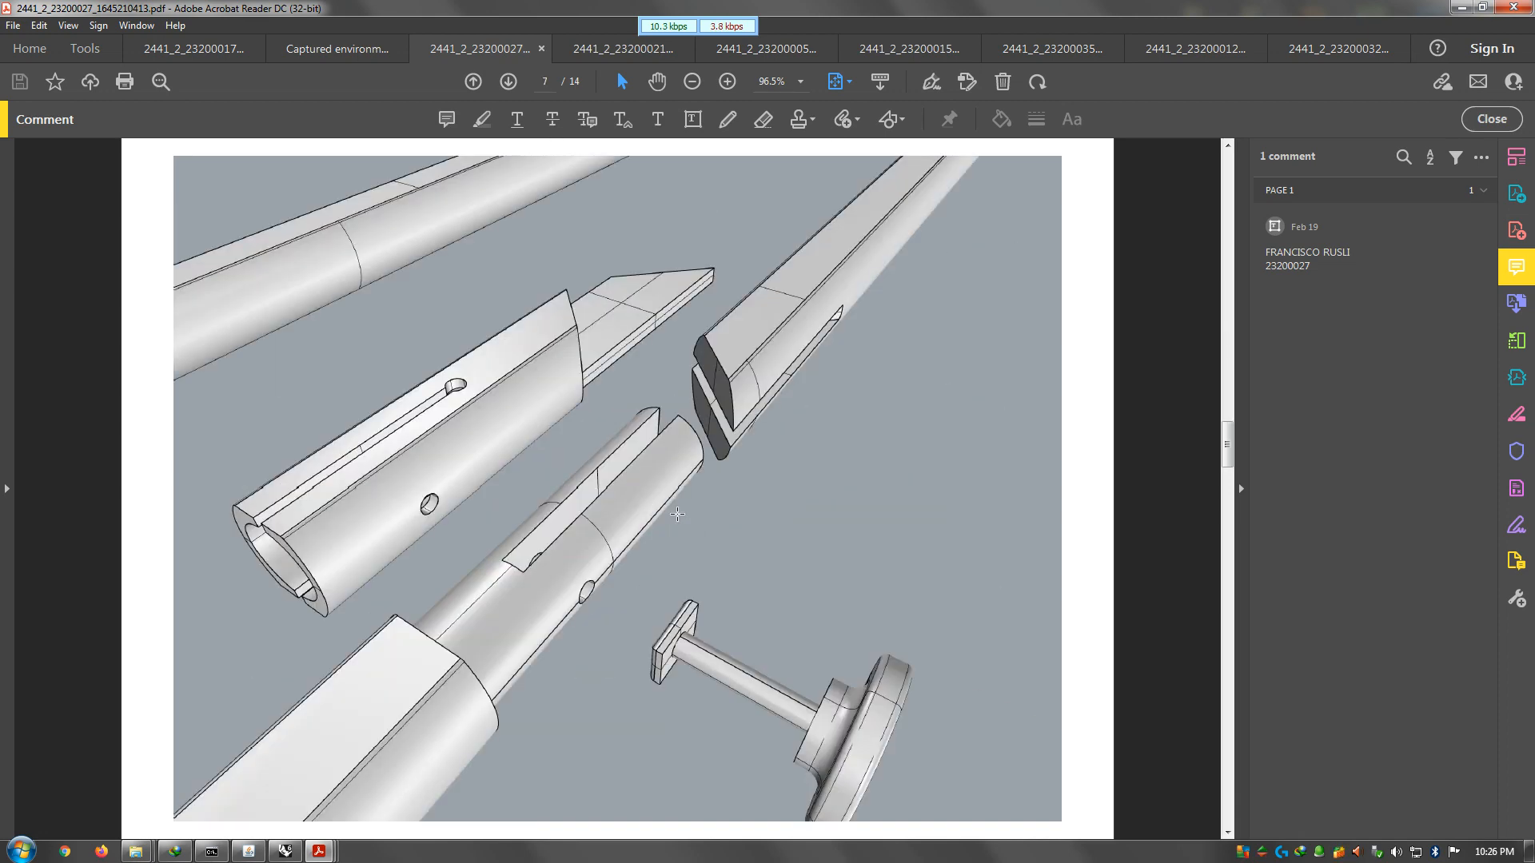
scroll(697, 517, "down", 9)
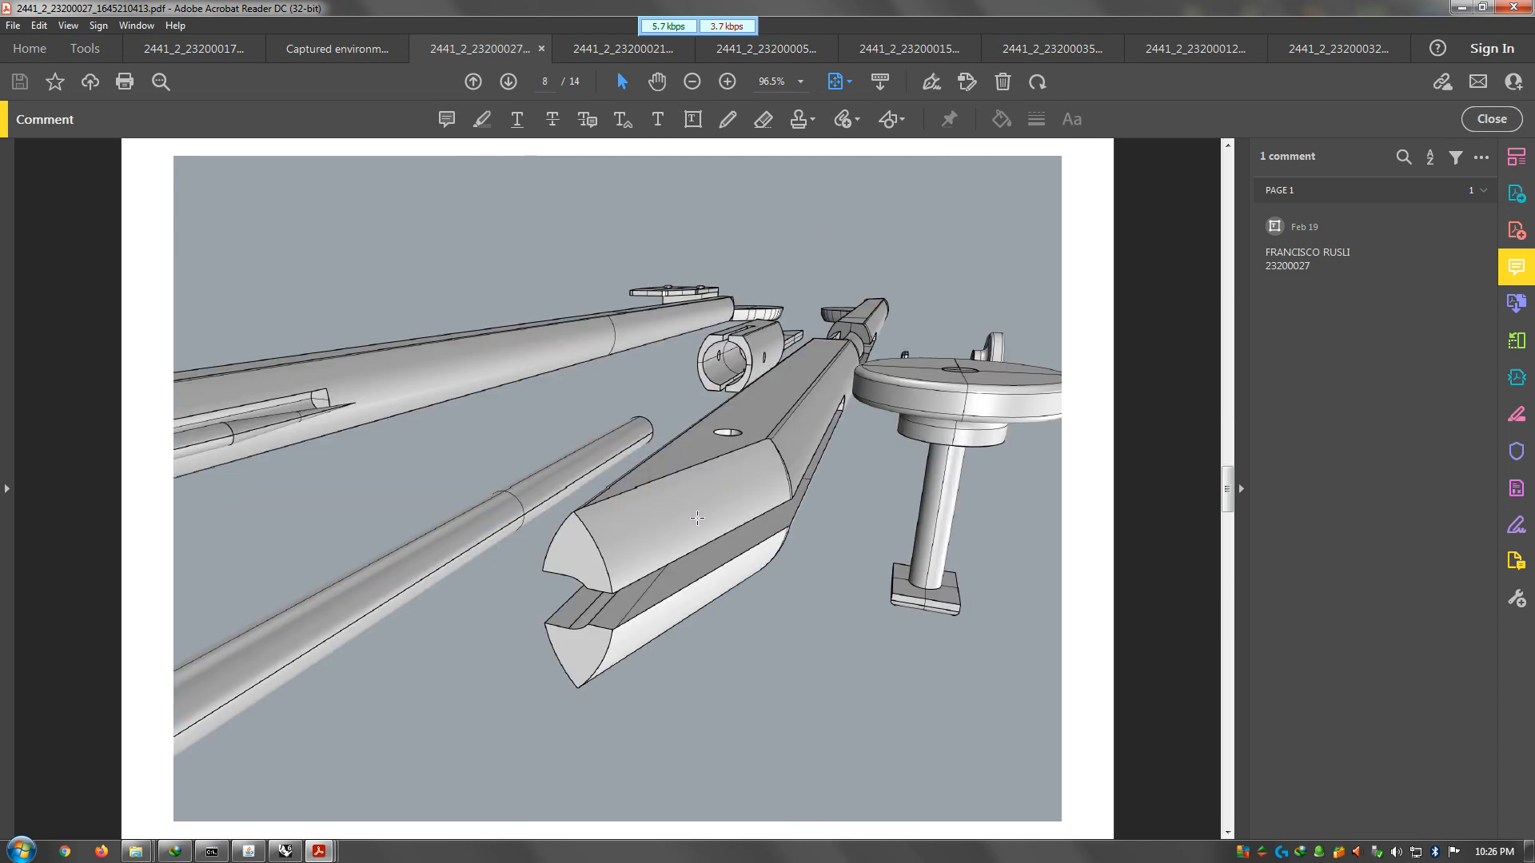
scroll(694, 525, "down", 3)
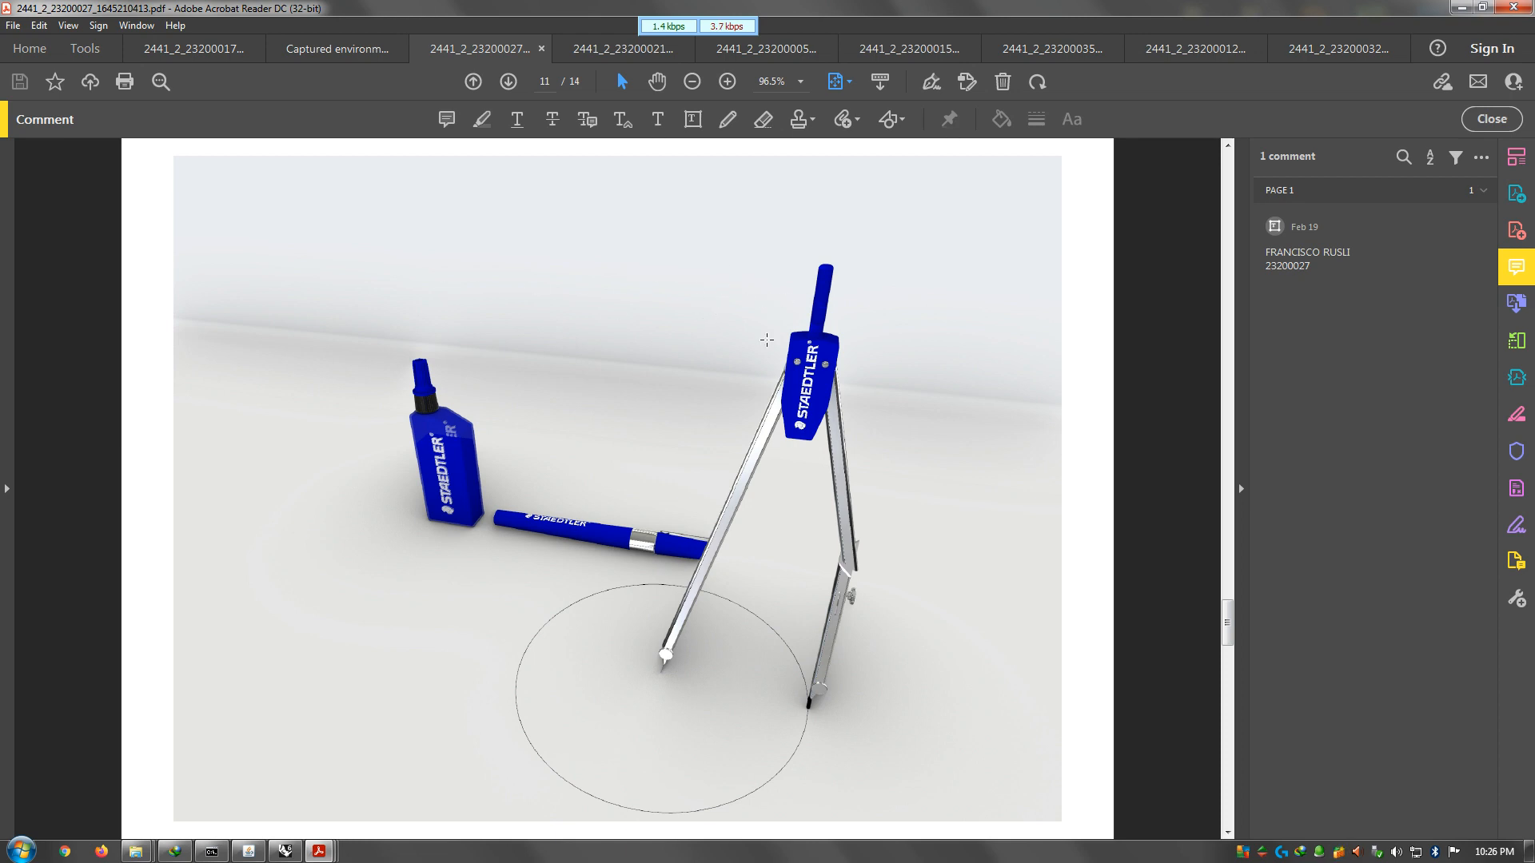
scroll(610, 400, "down", 1)
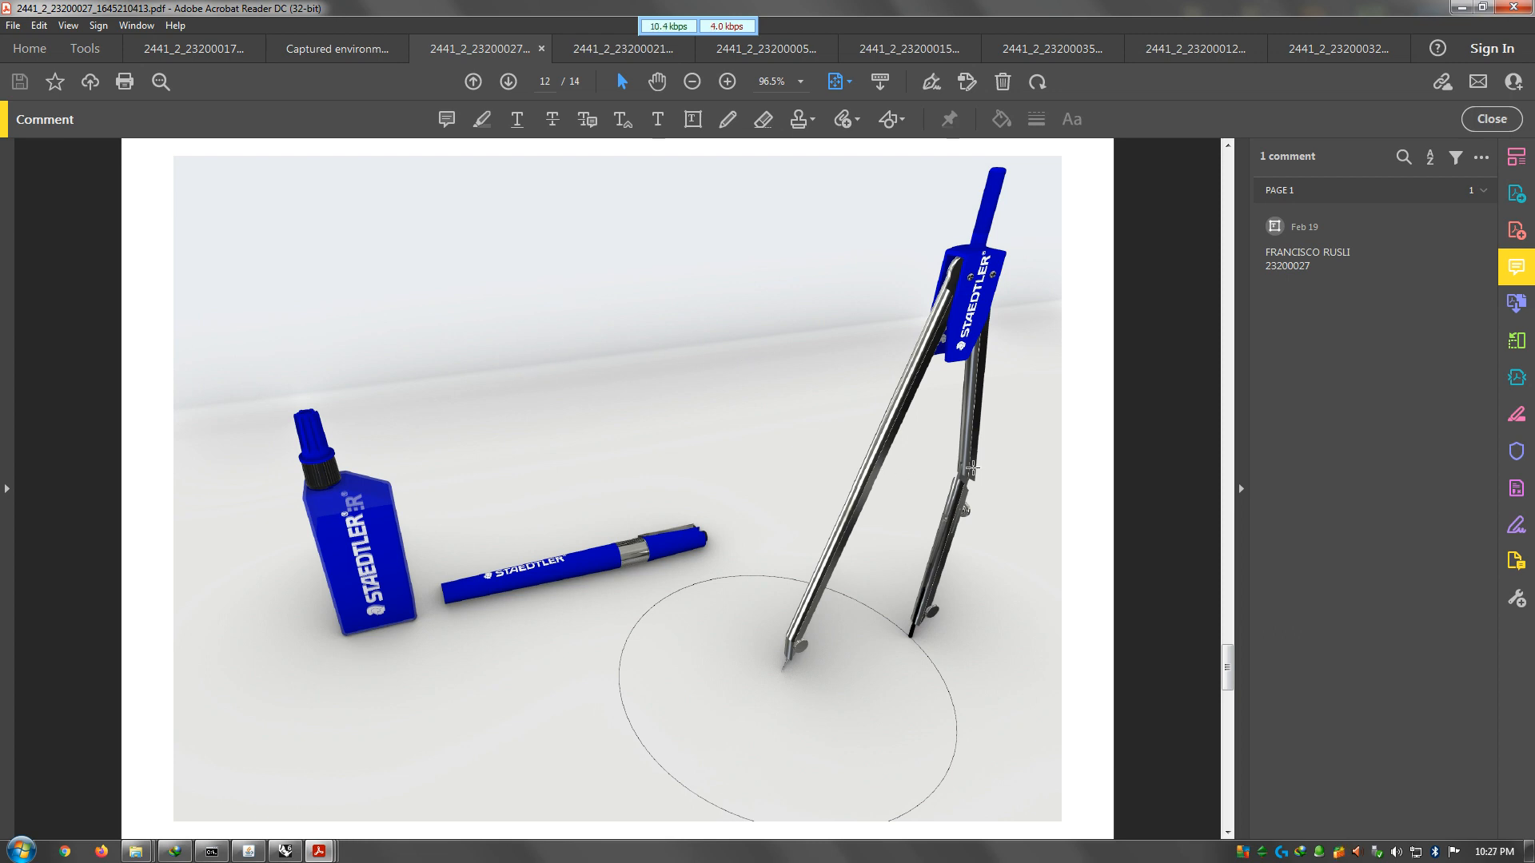
scroll(943, 470, "down", 2)
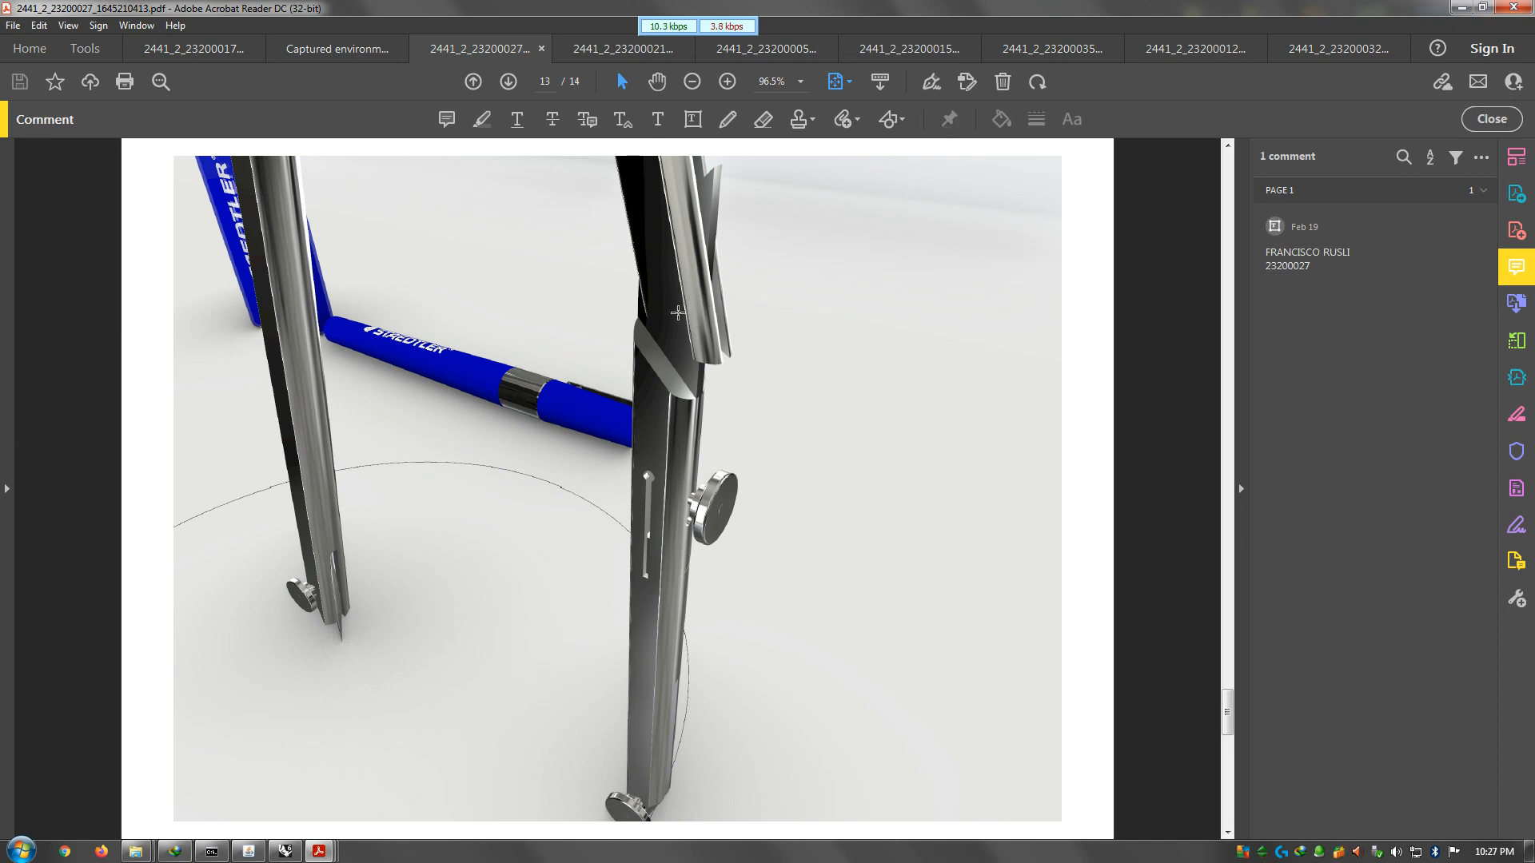
Review the pink compass renderings in the fourth PDF and the red compass scenes with decals in the fifth PDF
left_click(620, 49)
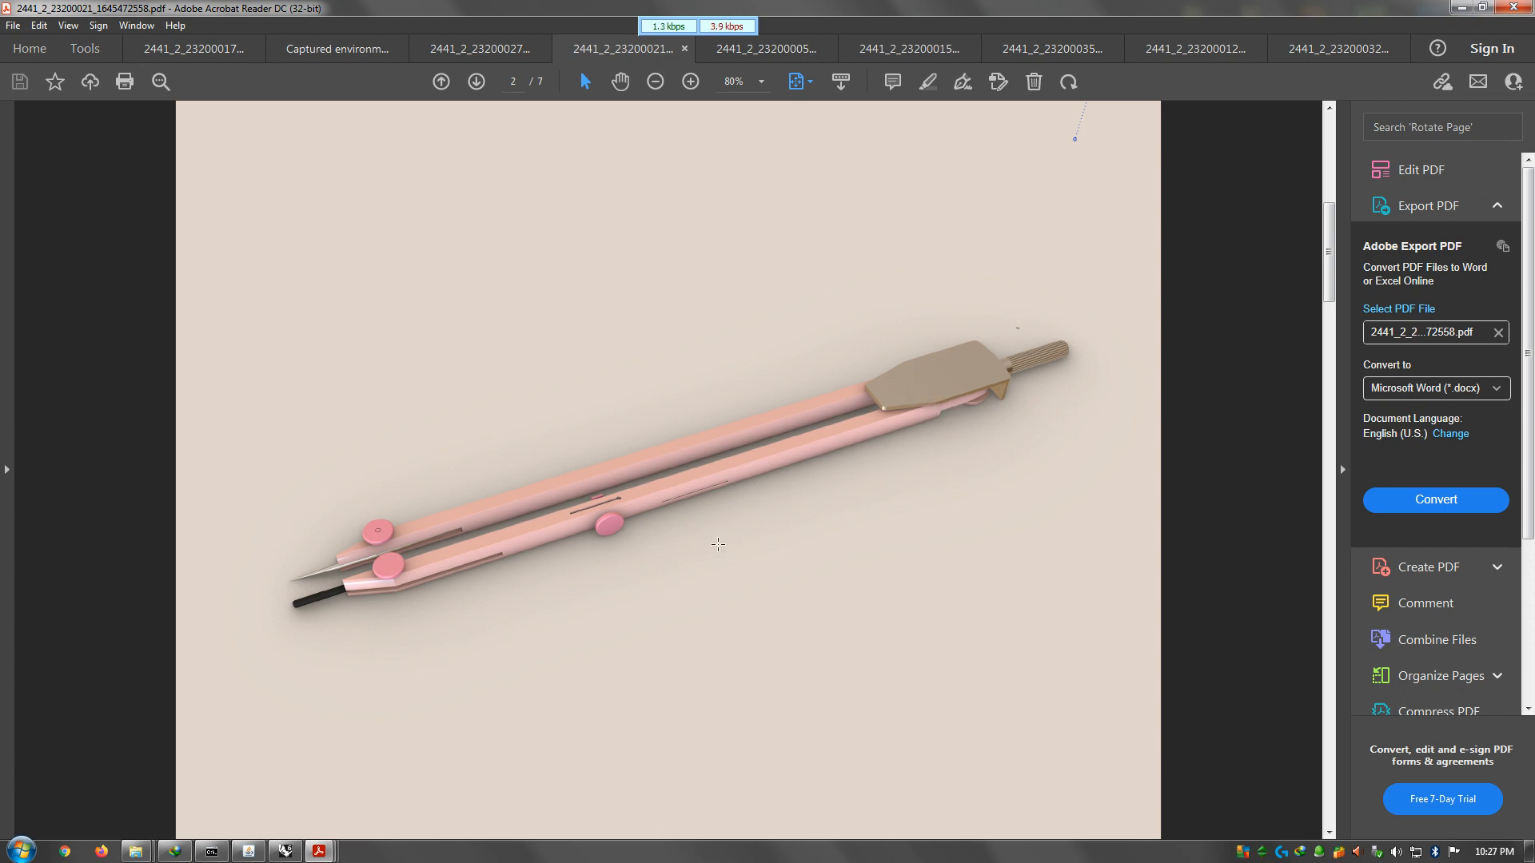
scroll(719, 545, "down", 3)
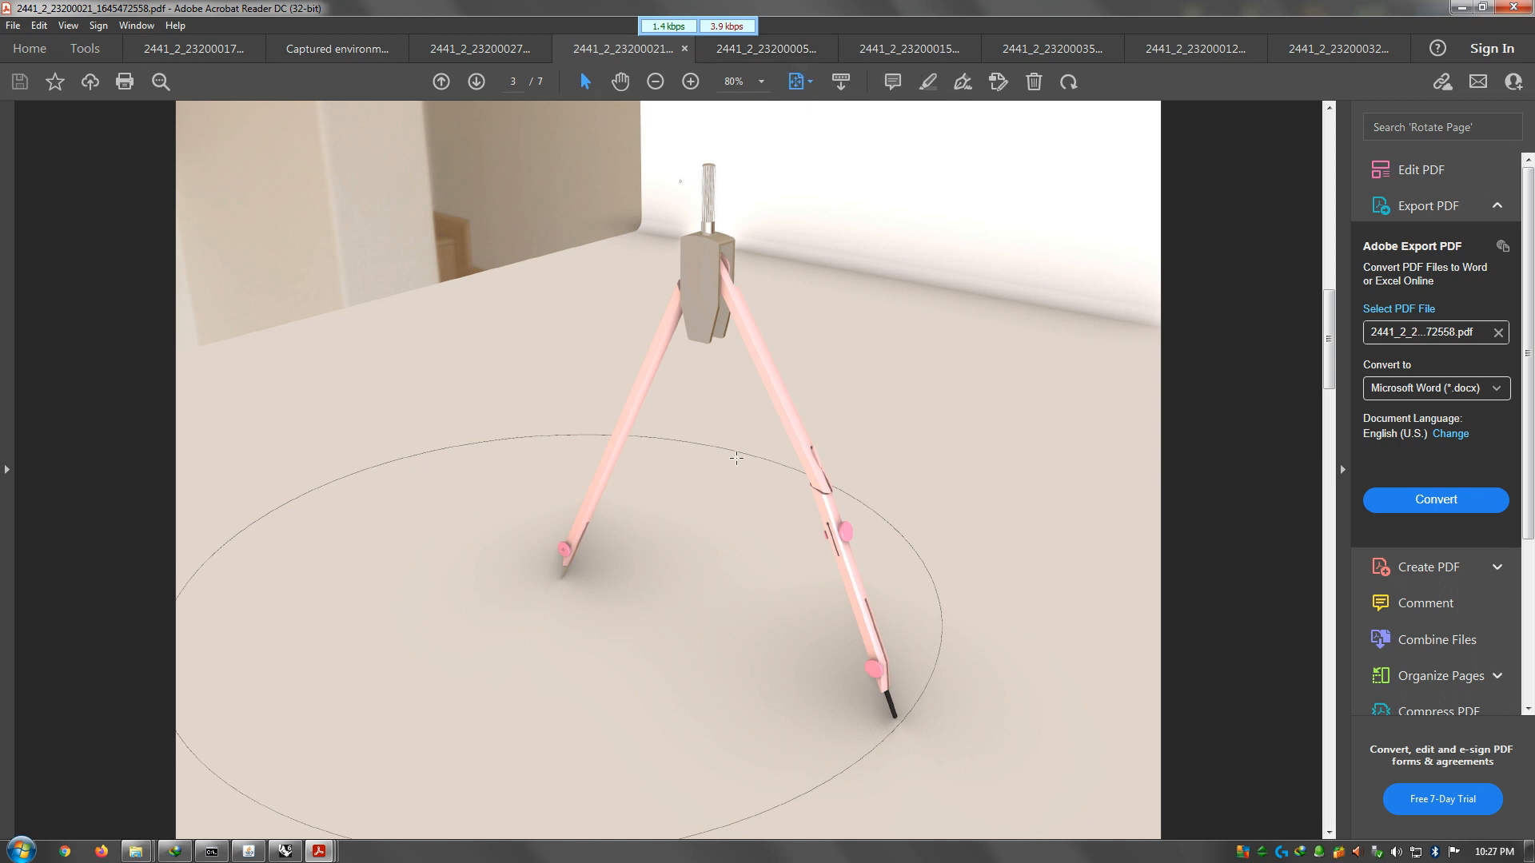
left_click(780, 52)
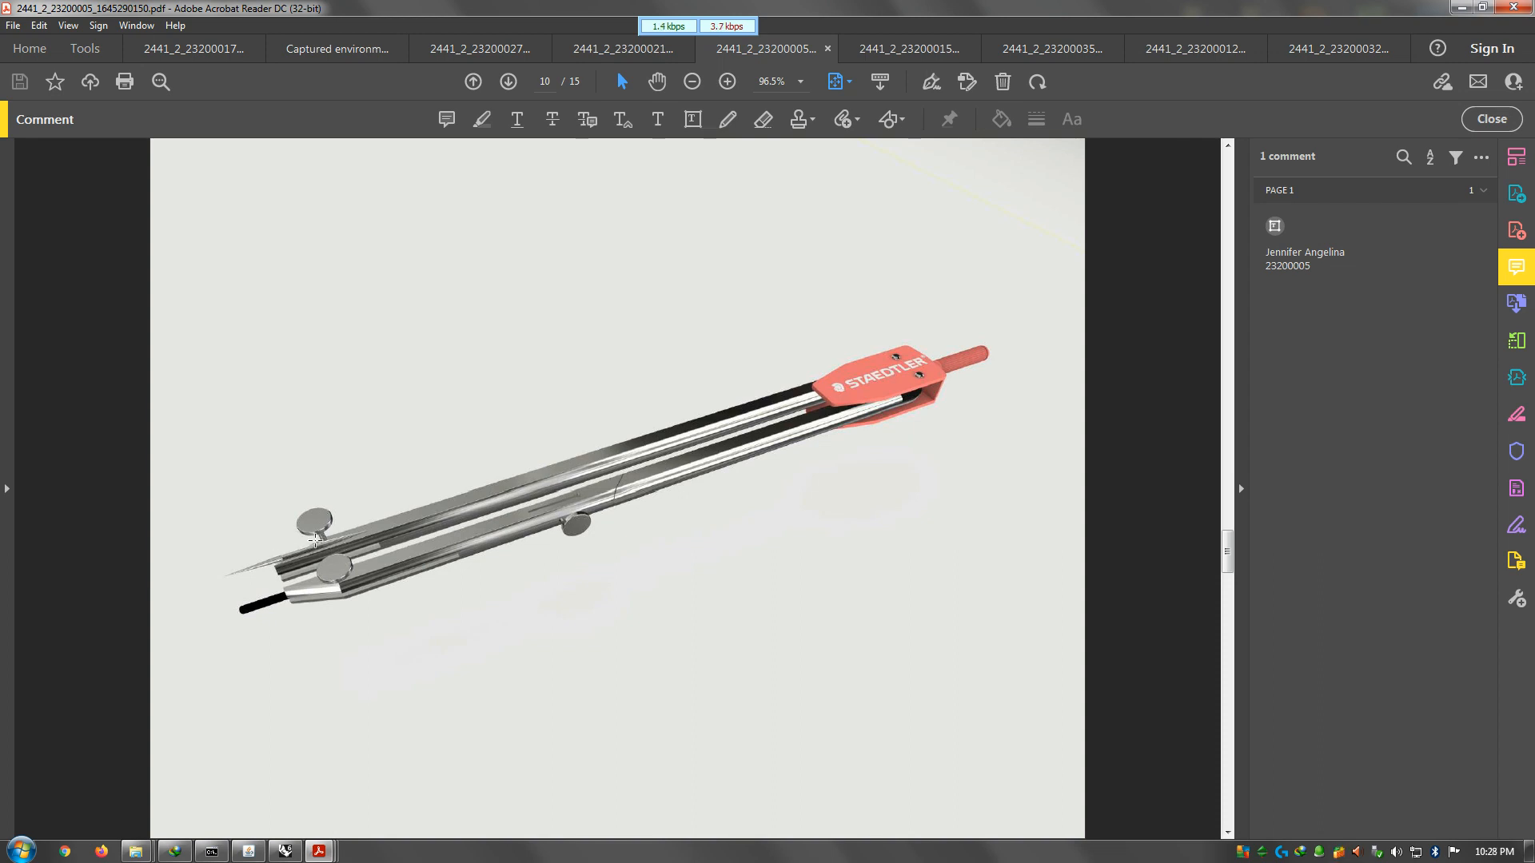
scroll(527, 566, "down", 2)
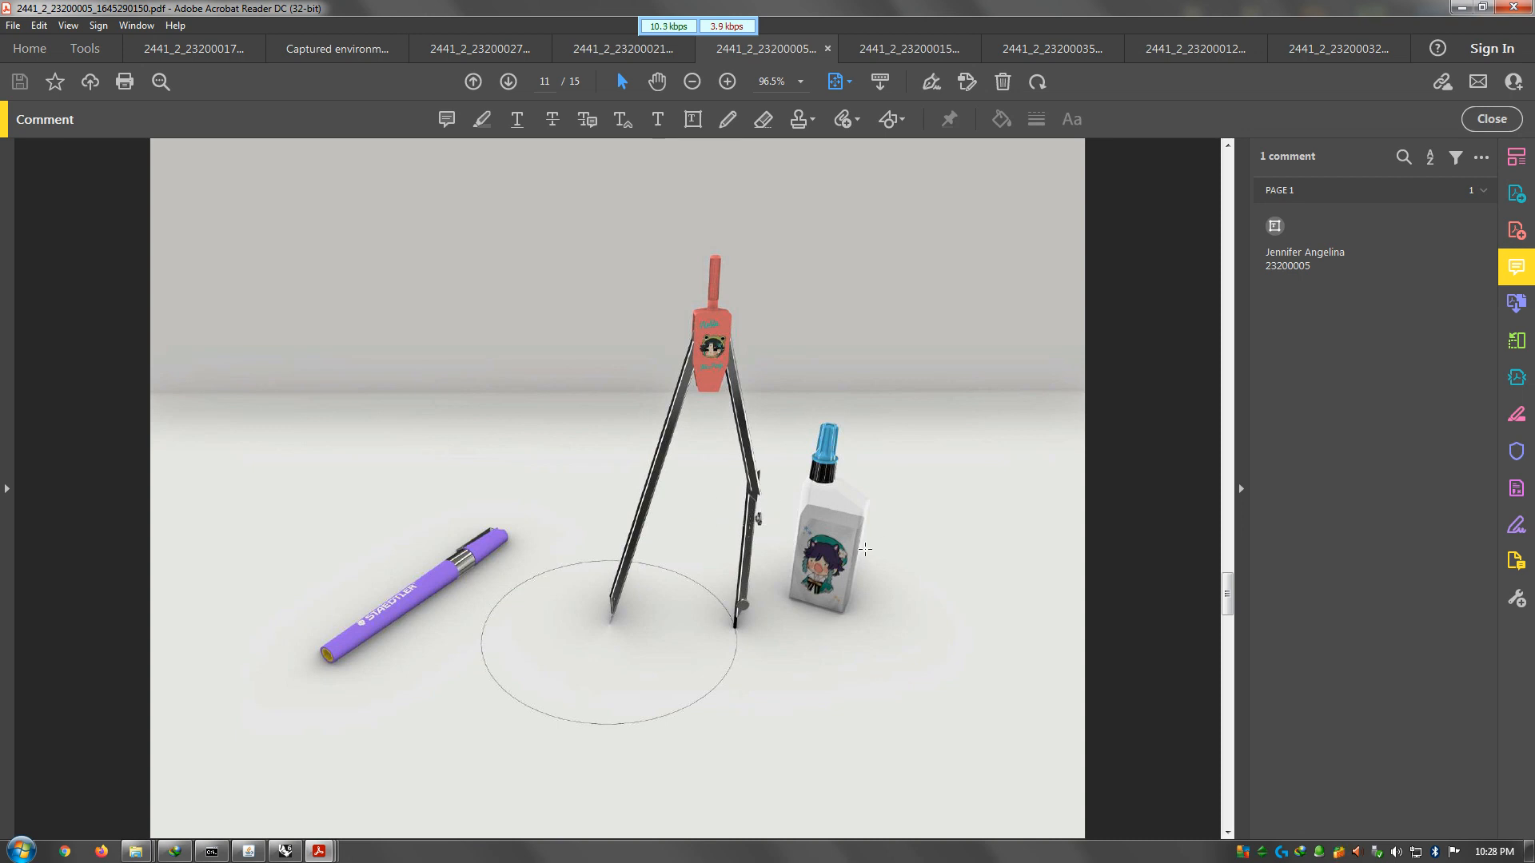
scroll(763, 468, "down", 2)
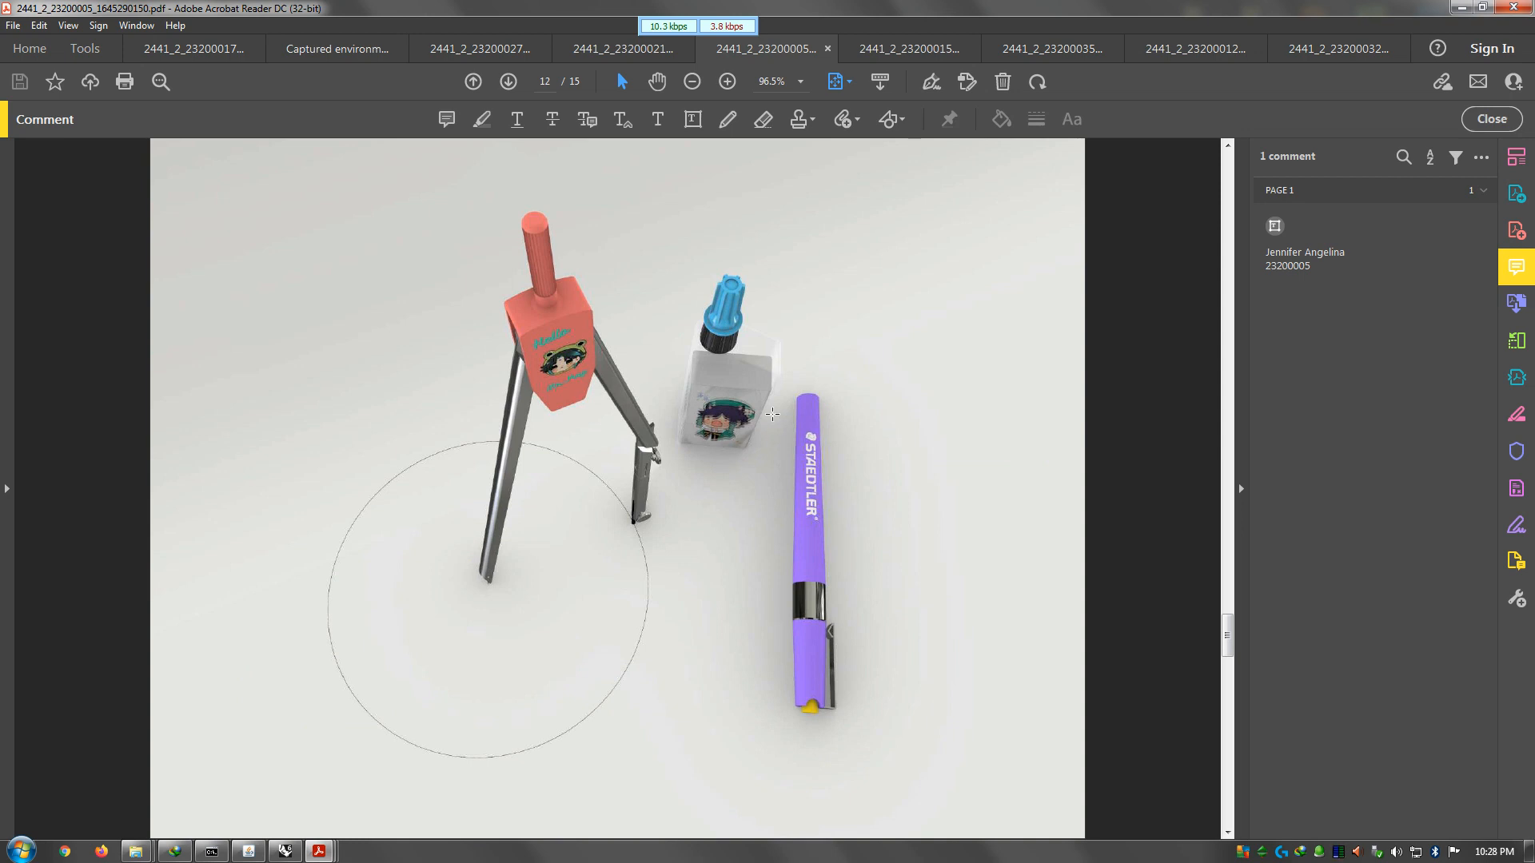
scroll(772, 413, "down", 2)
scroll(819, 446, "down", 2)
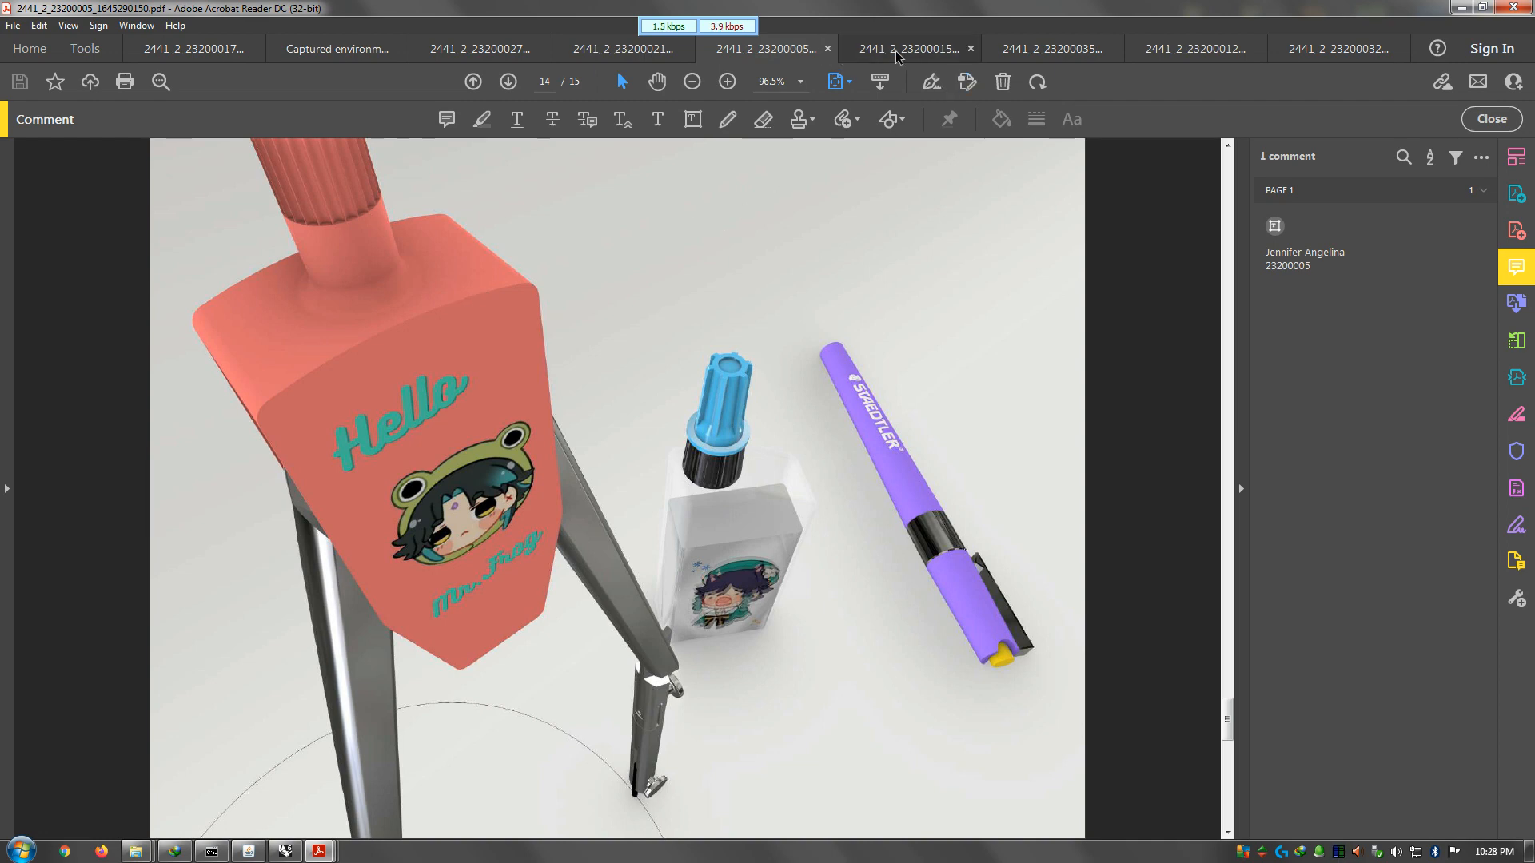
View the magenta compass capture in the sixth PDF and the green-headed compass renderings in the seventh PDF
key("ctrl+Tab")
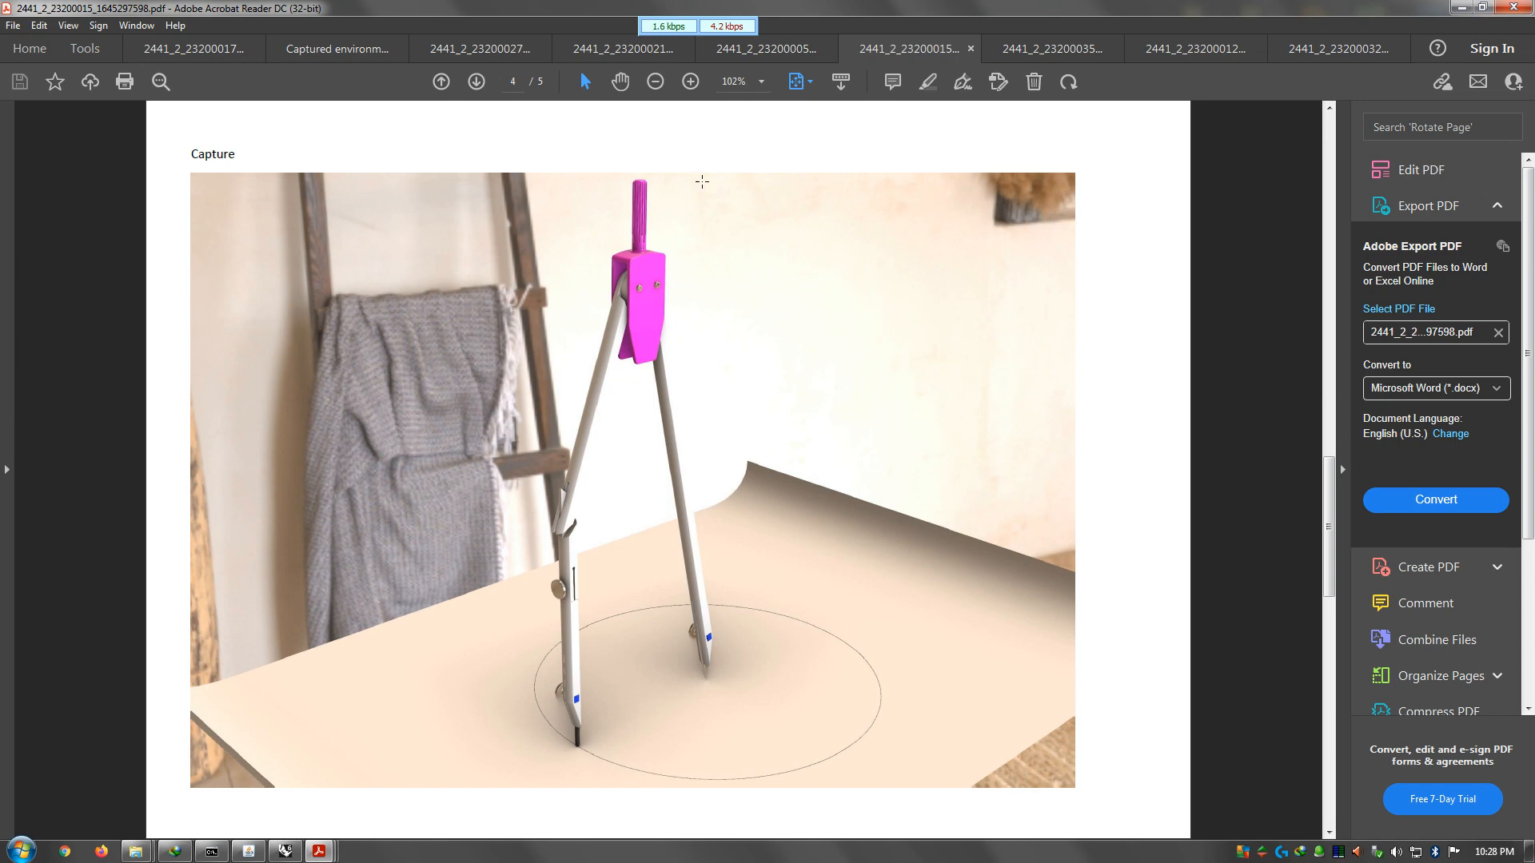
key("ctrl+Tab")
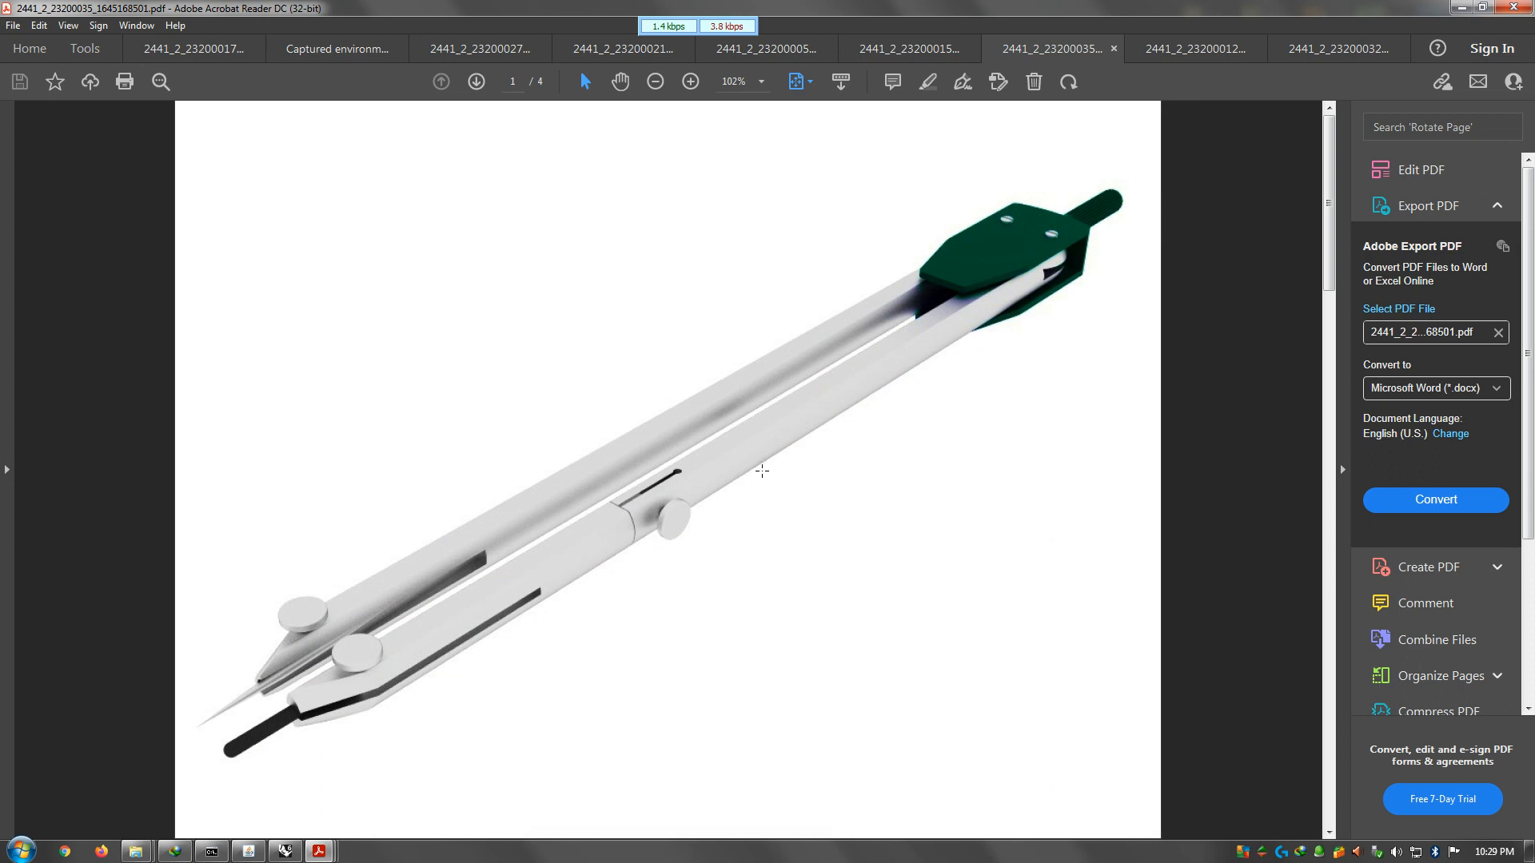
scroll(799, 475, "down", 1)
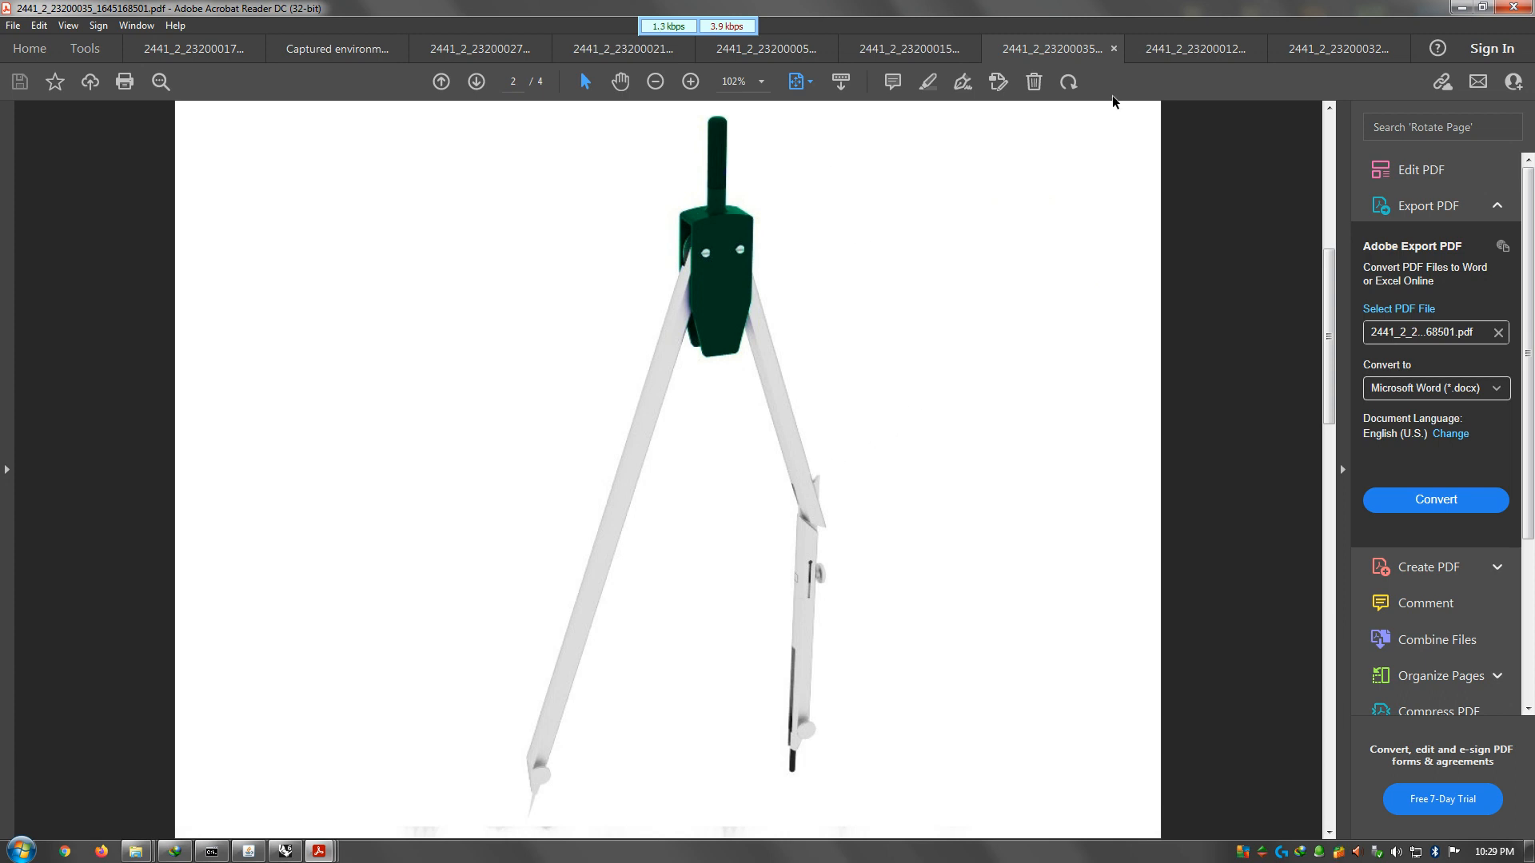
Look through all four pages of the eighth PDF's compass scene and model views, and open the last PDF's red compass rendering
left_click(1211, 58)
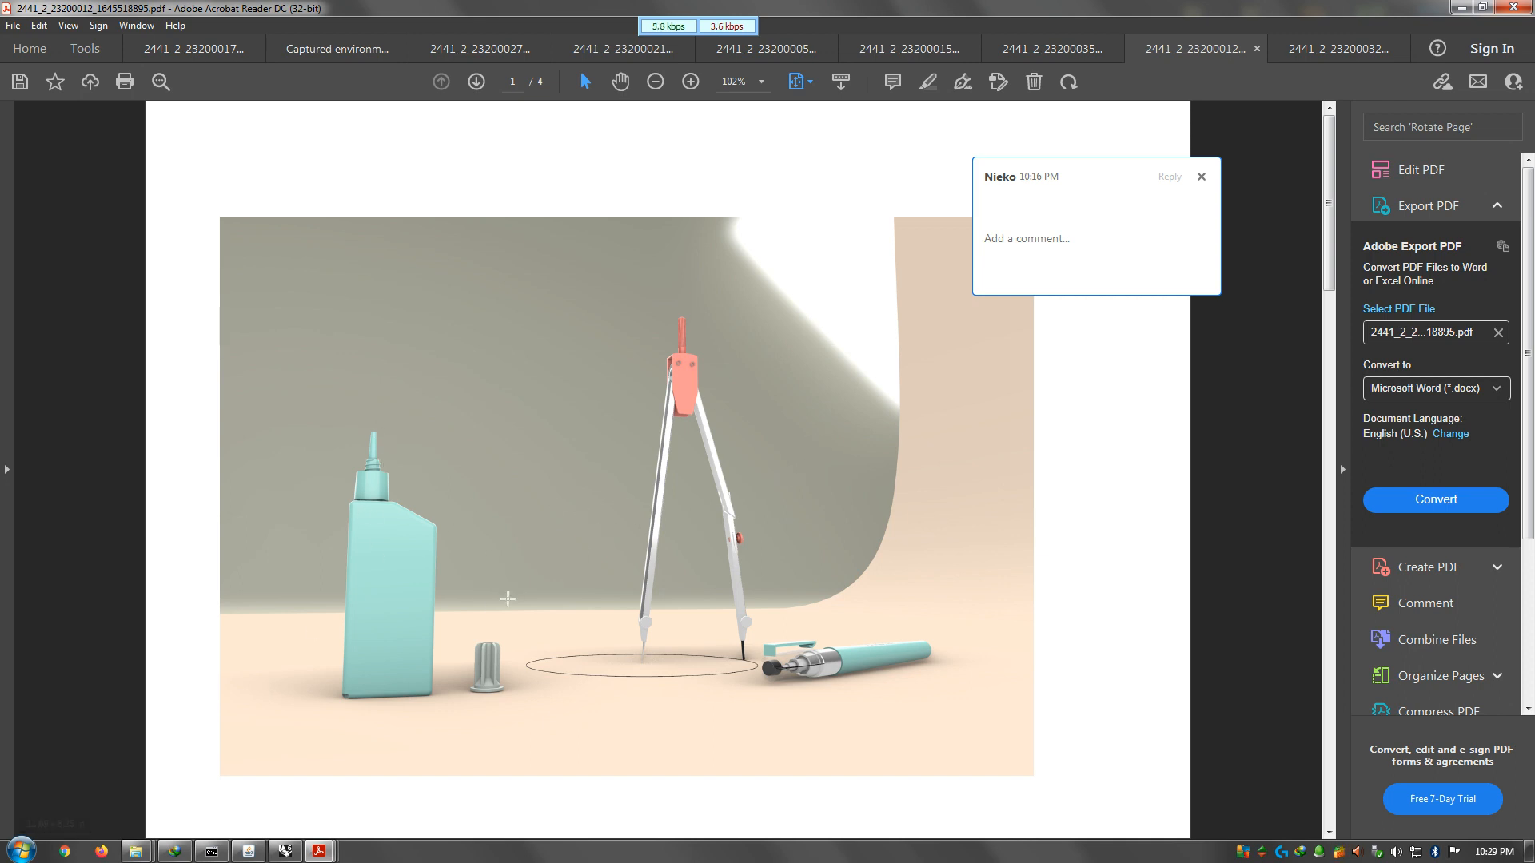
scroll(809, 522, "down", 3)
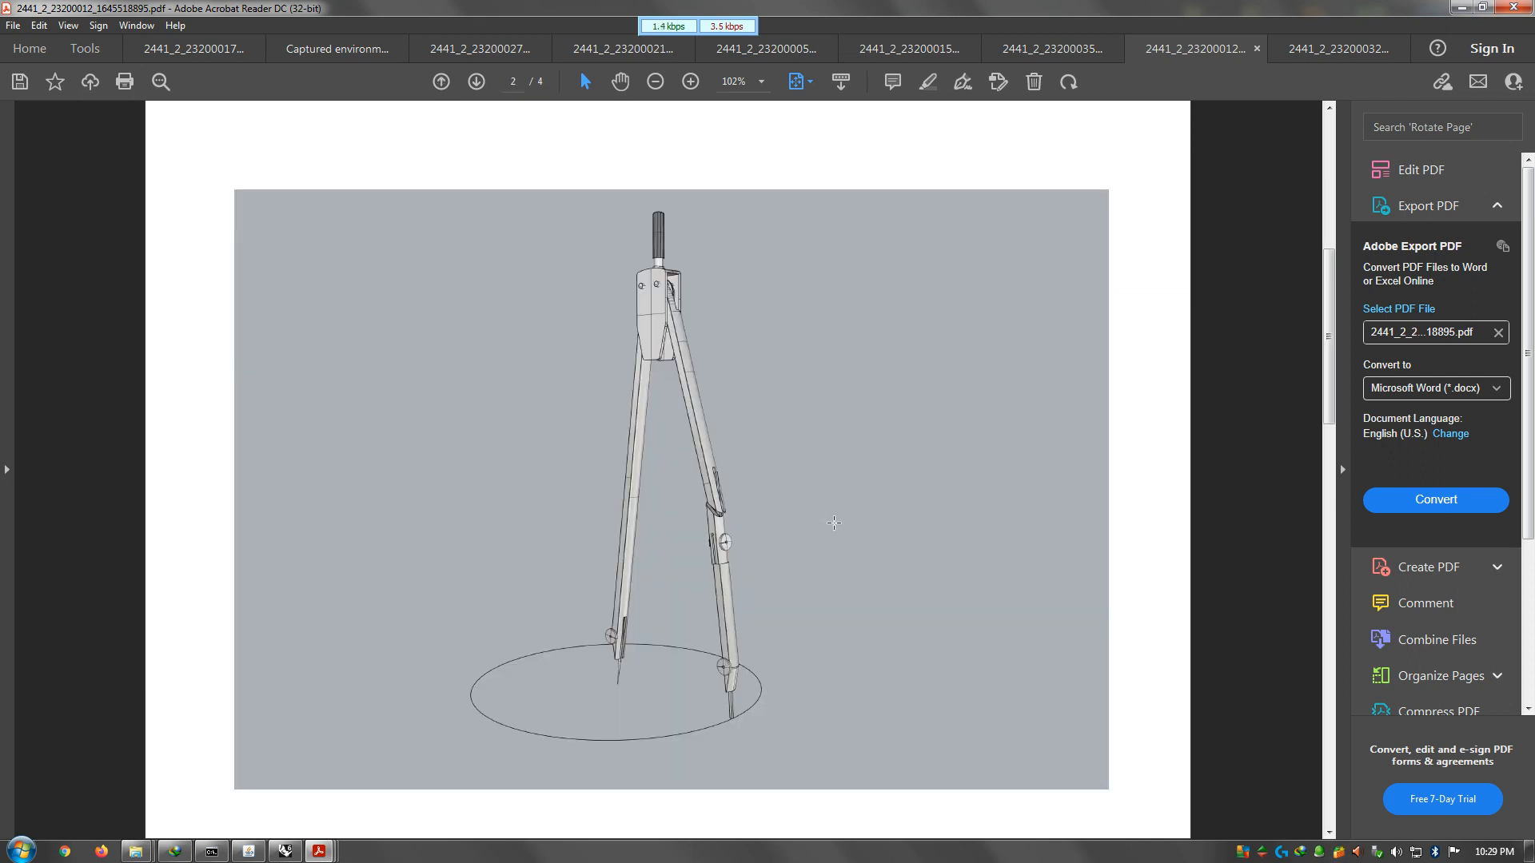
scroll(833, 523, "down", 3)
scroll(896, 552, "down", 3)
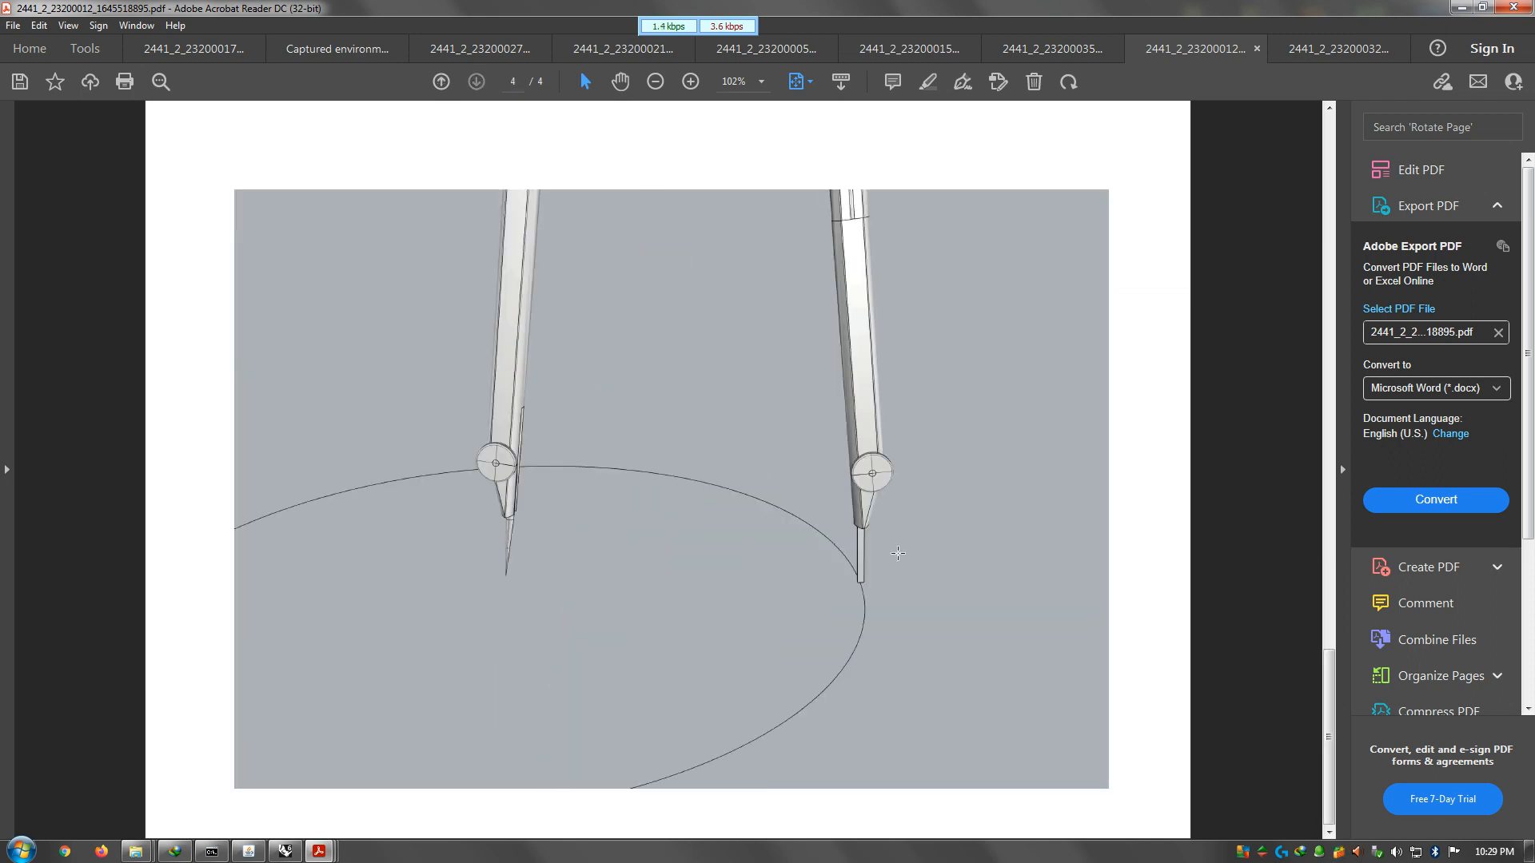
left_click(1298, 51)
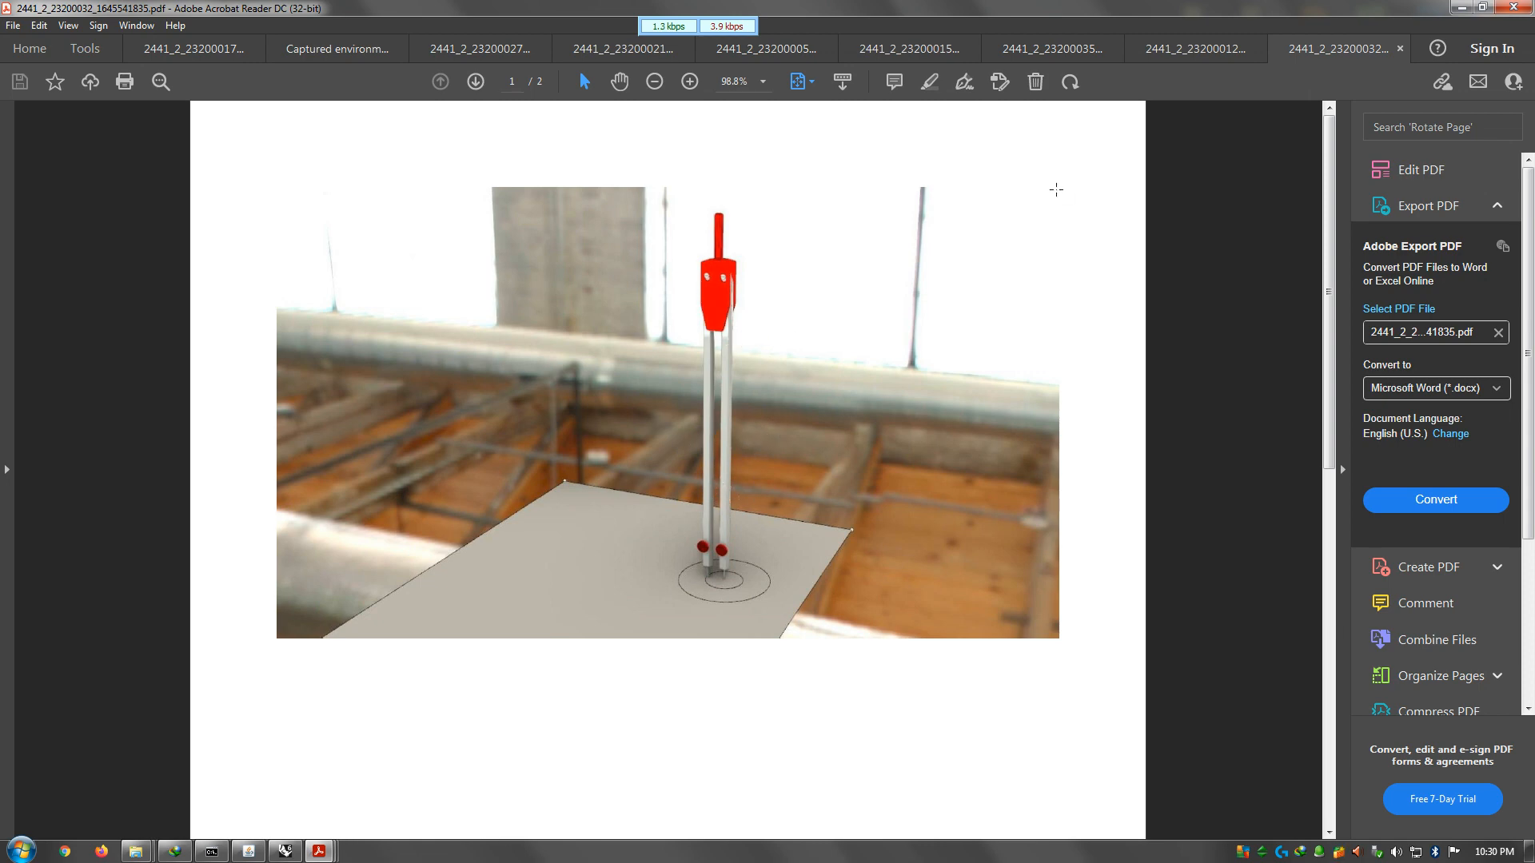
Switch back to Rhinoceros and inspect the rendered knife model from a different angle with the whole knife in view
left_click(285, 852)
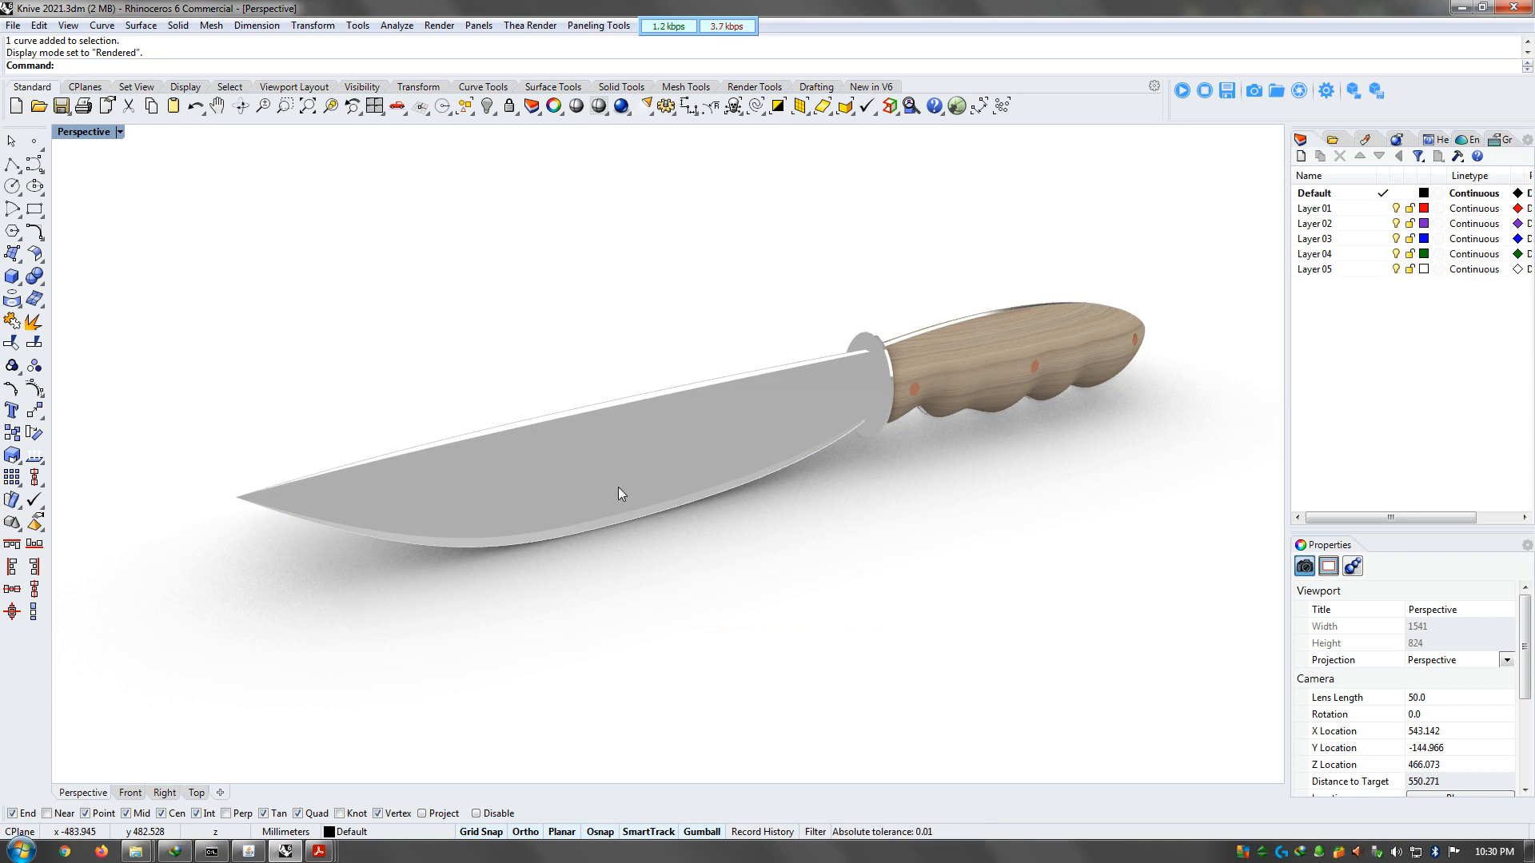
right_click_drag(1147, 403, 1076, 519)
scroll(1077, 520, "up", 3)
right_click_drag(825, 543, 659, 491)
scroll(661, 491, "down", 2)
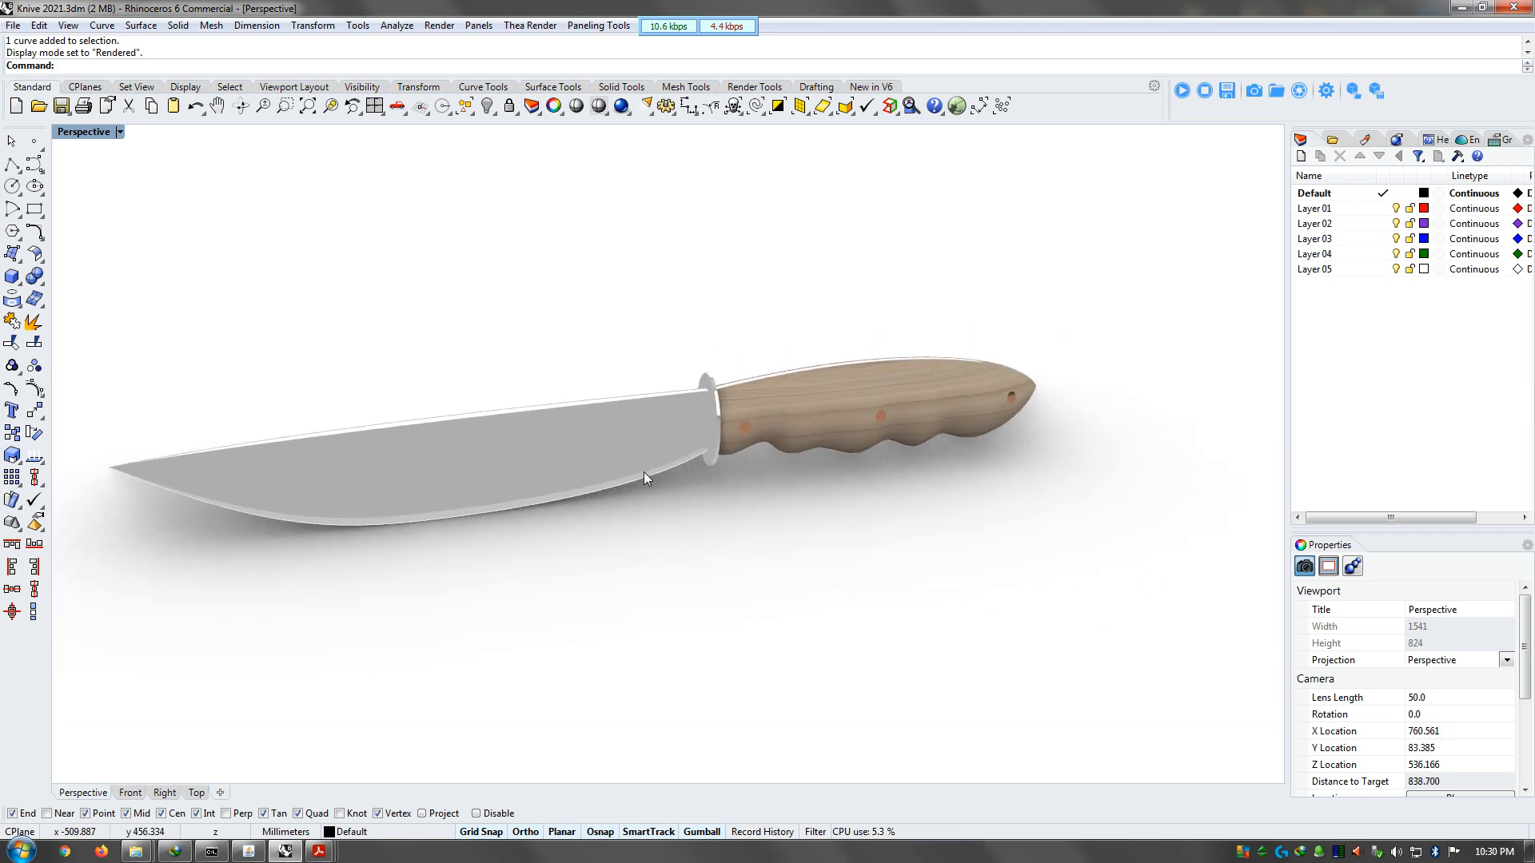
scroll(645, 472, "down", 2)
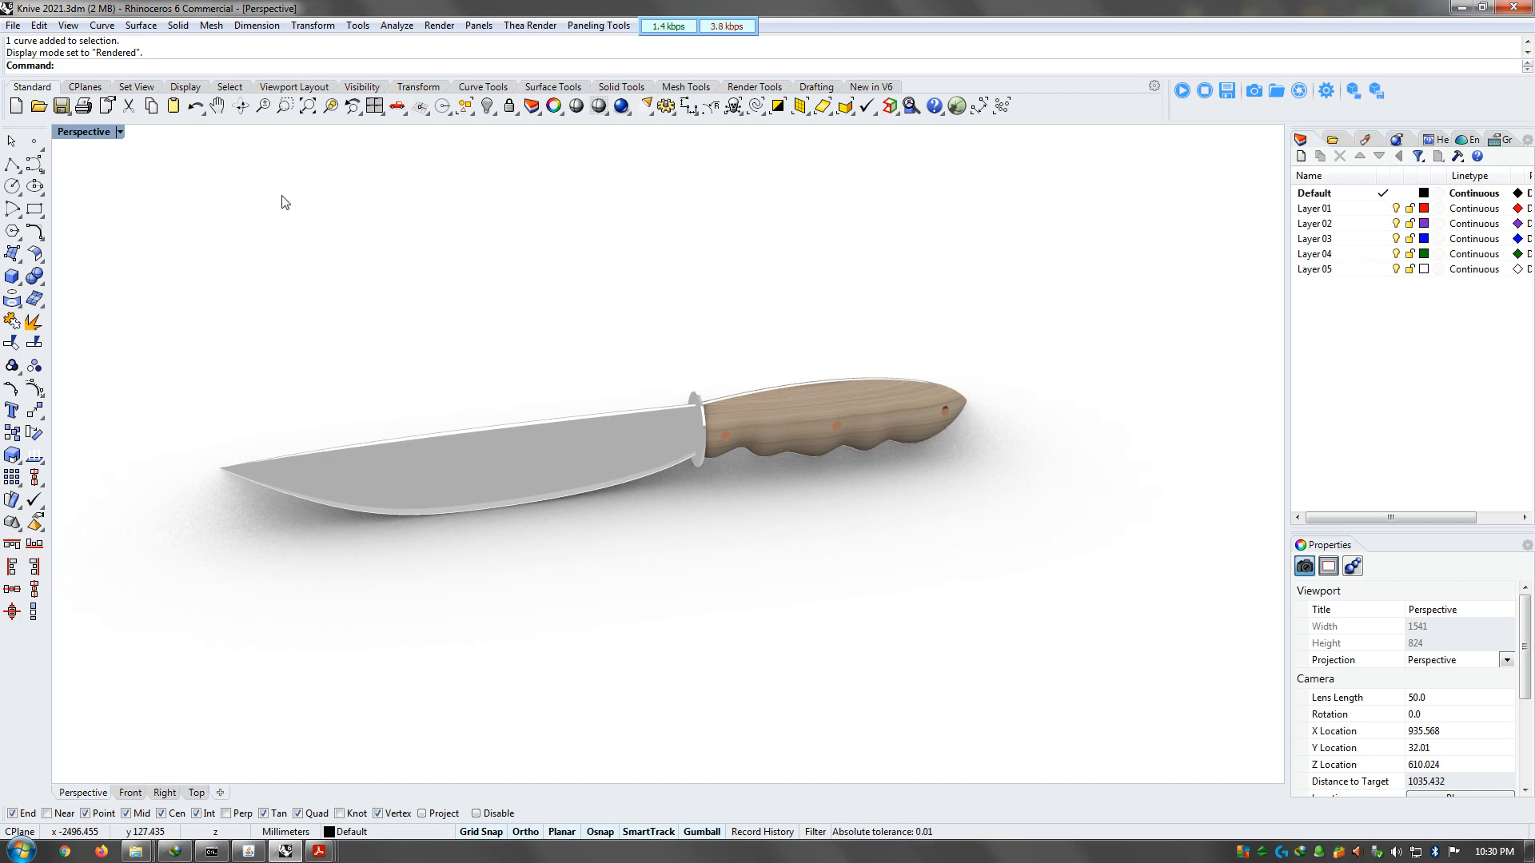
Change the Perspective view's display mode to Shaded and view the dimensioned knife profile below the solid model
scroll(803, 432, "up", 4)
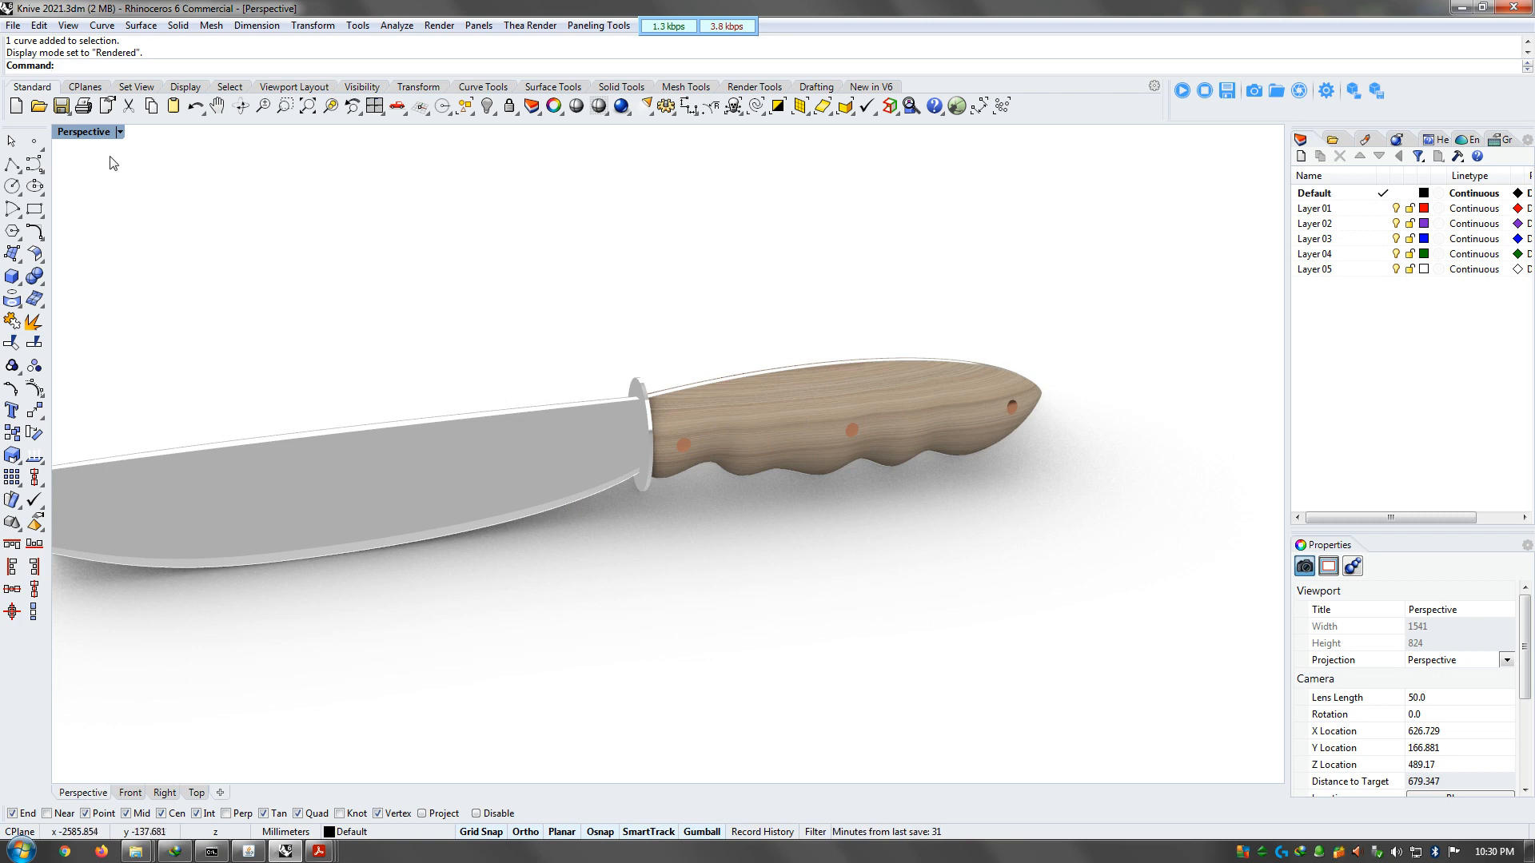
left_click(119, 132)
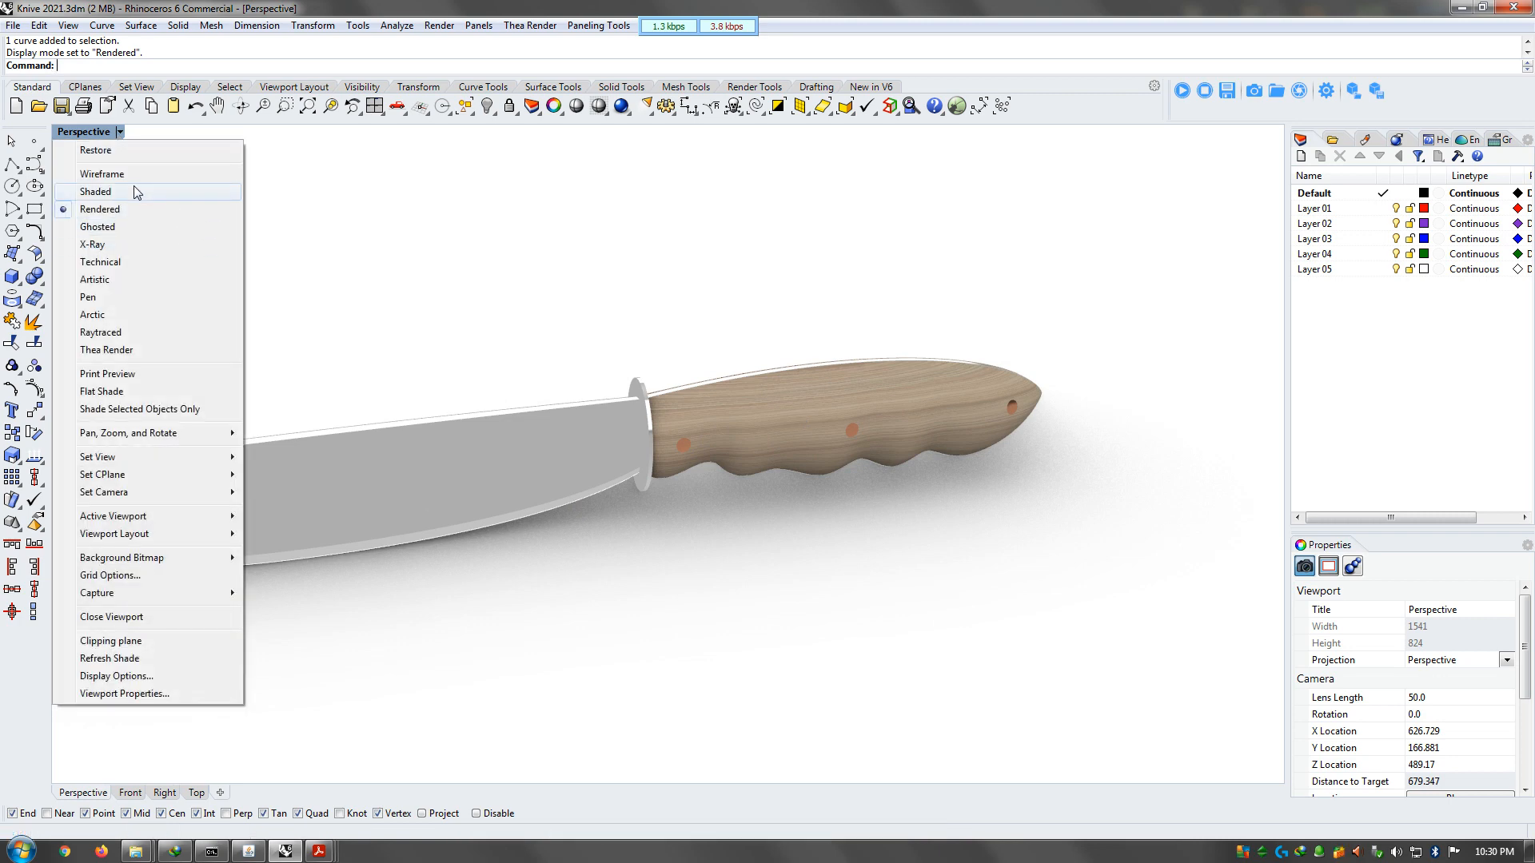
left_click(132, 192)
scroll(424, 248, "down", 5)
right_click_drag(381, 524, 673, 424)
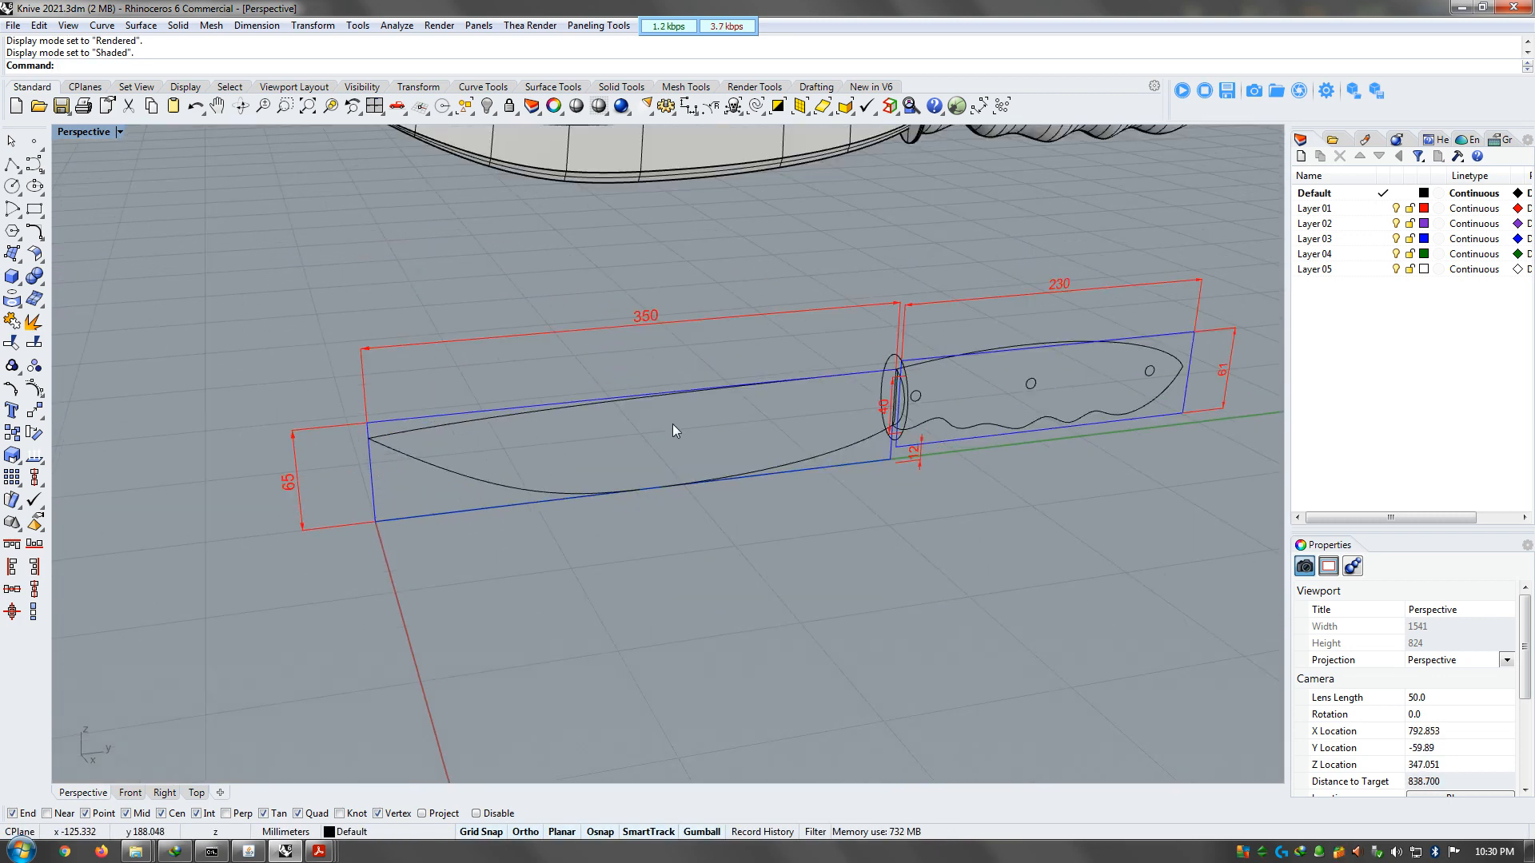
right_click_drag(367, 349, 582, 325)
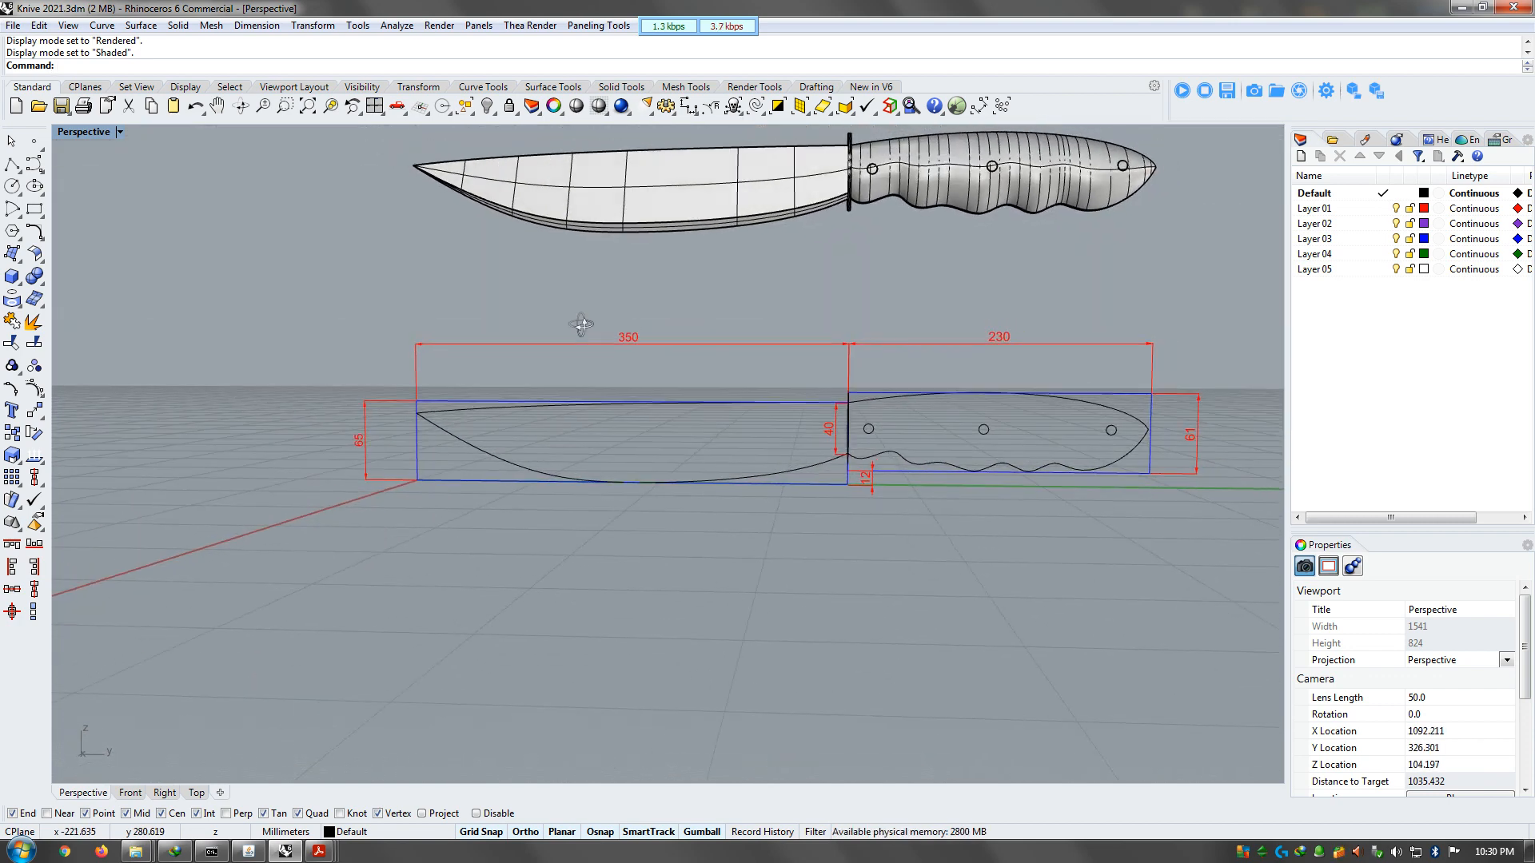
Maximize the Right view and examine the dimensioned blade and handle profiles beneath the model
double_click(74, 136)
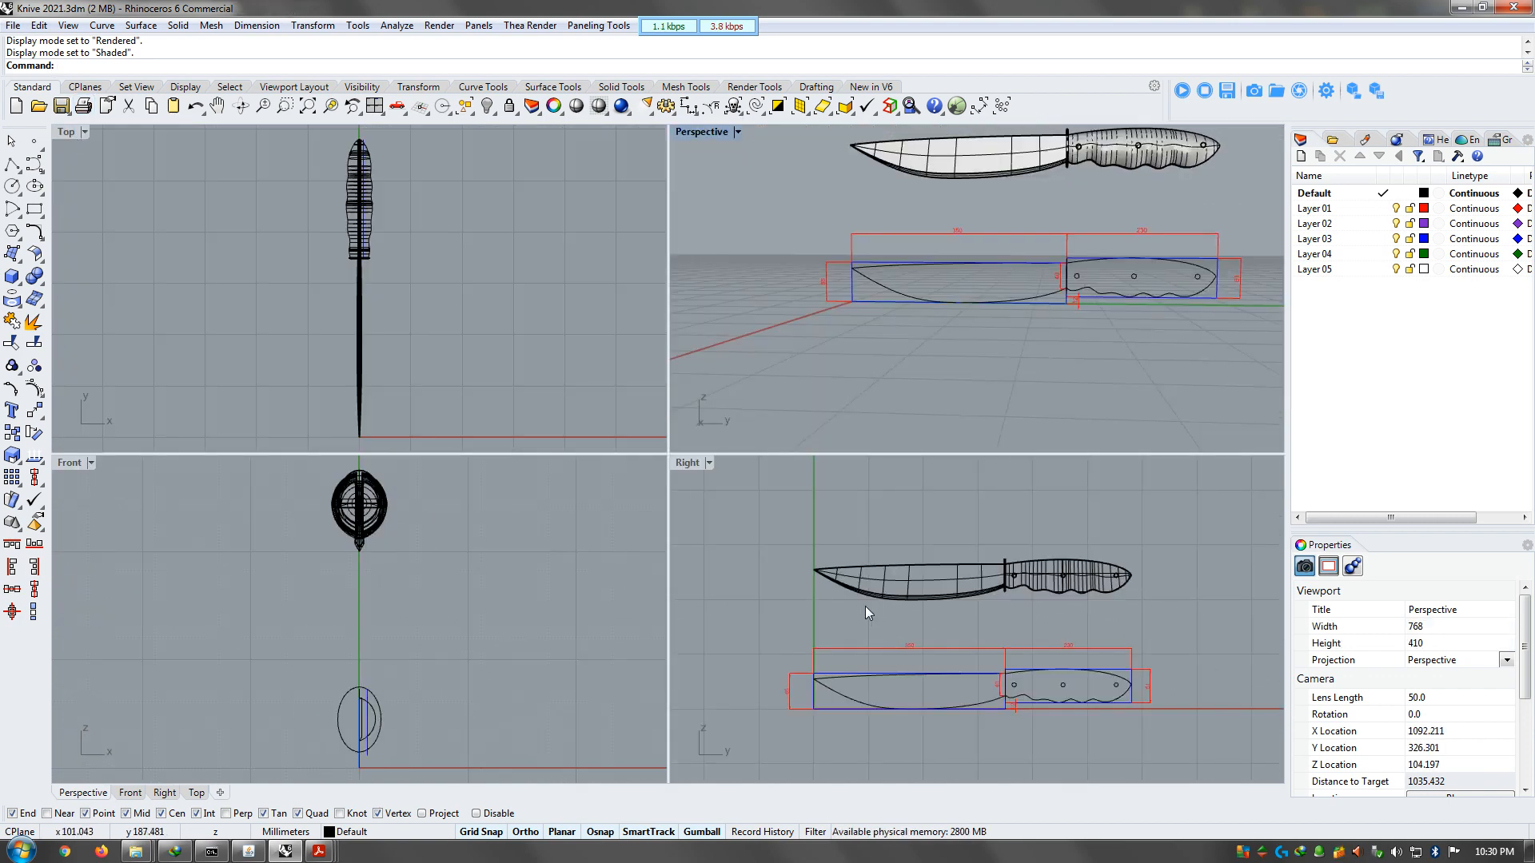
scroll(871, 726, "up", 6)
double_click(689, 463)
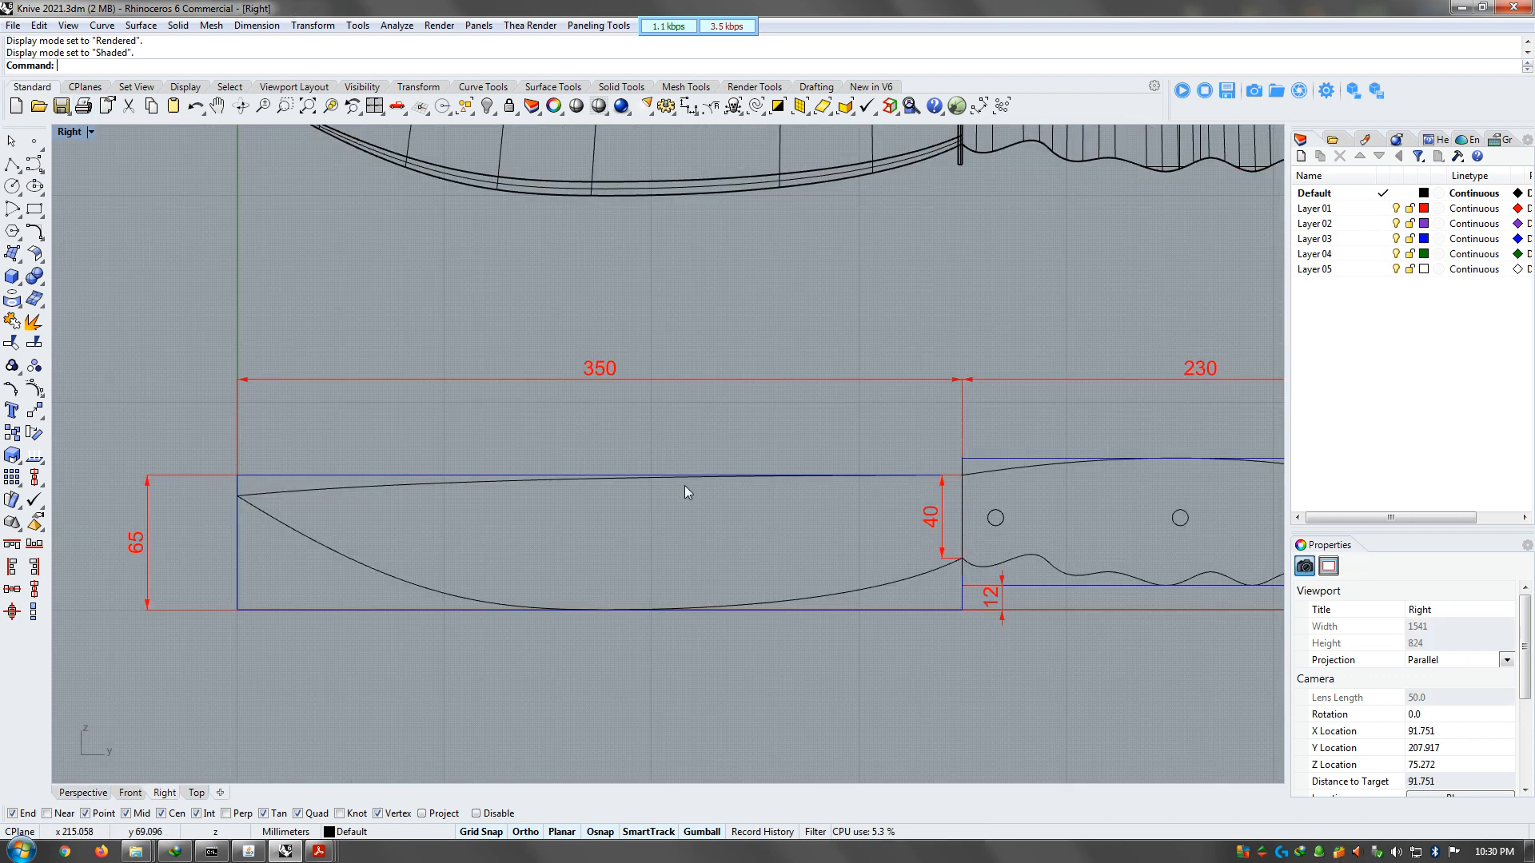
scroll(684, 489, "down", 3)
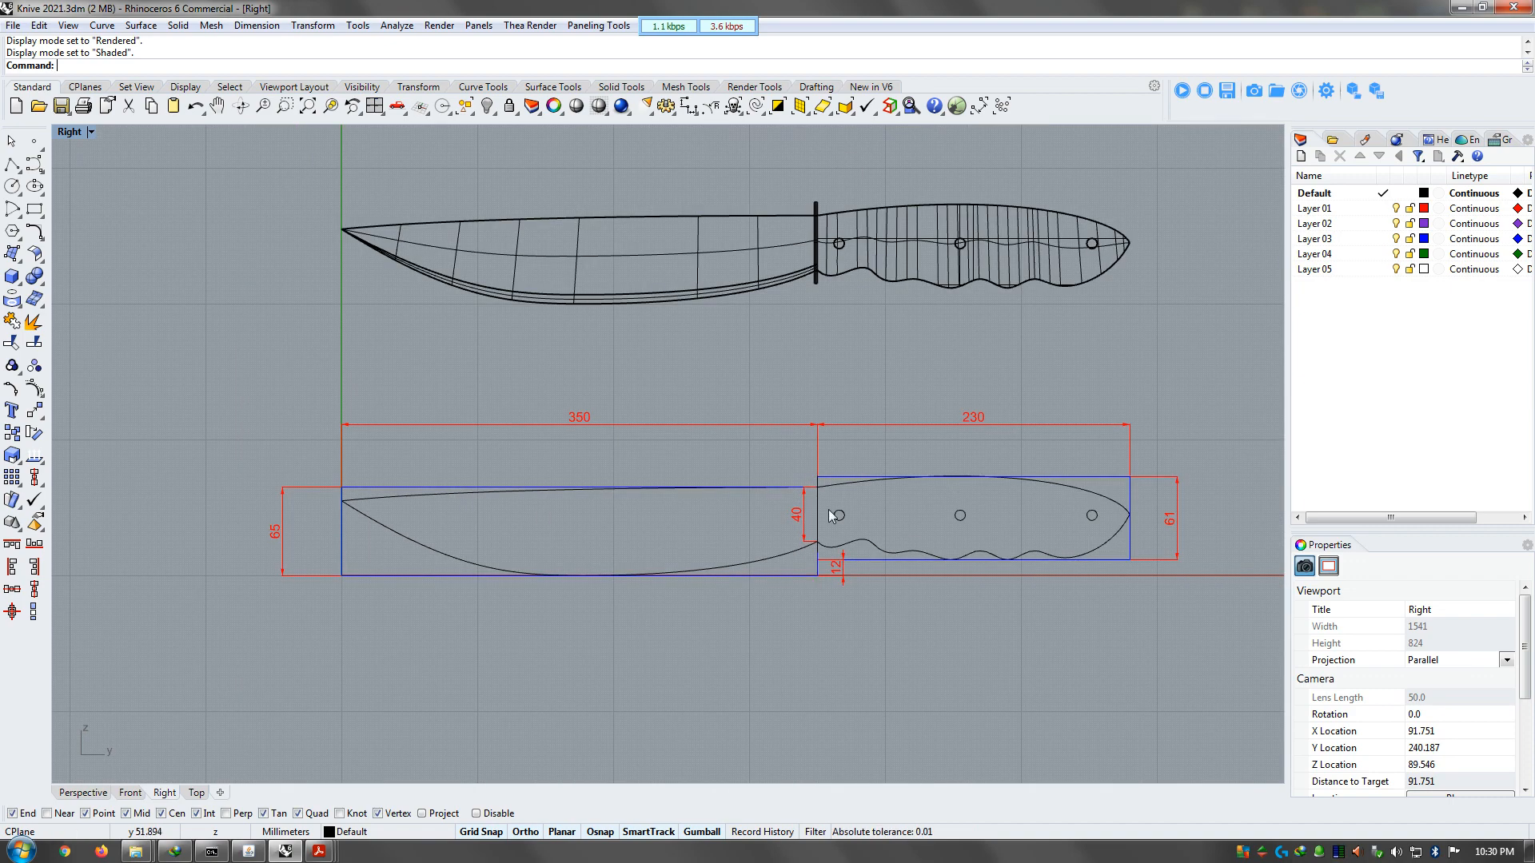
scroll(898, 530, "up", 5)
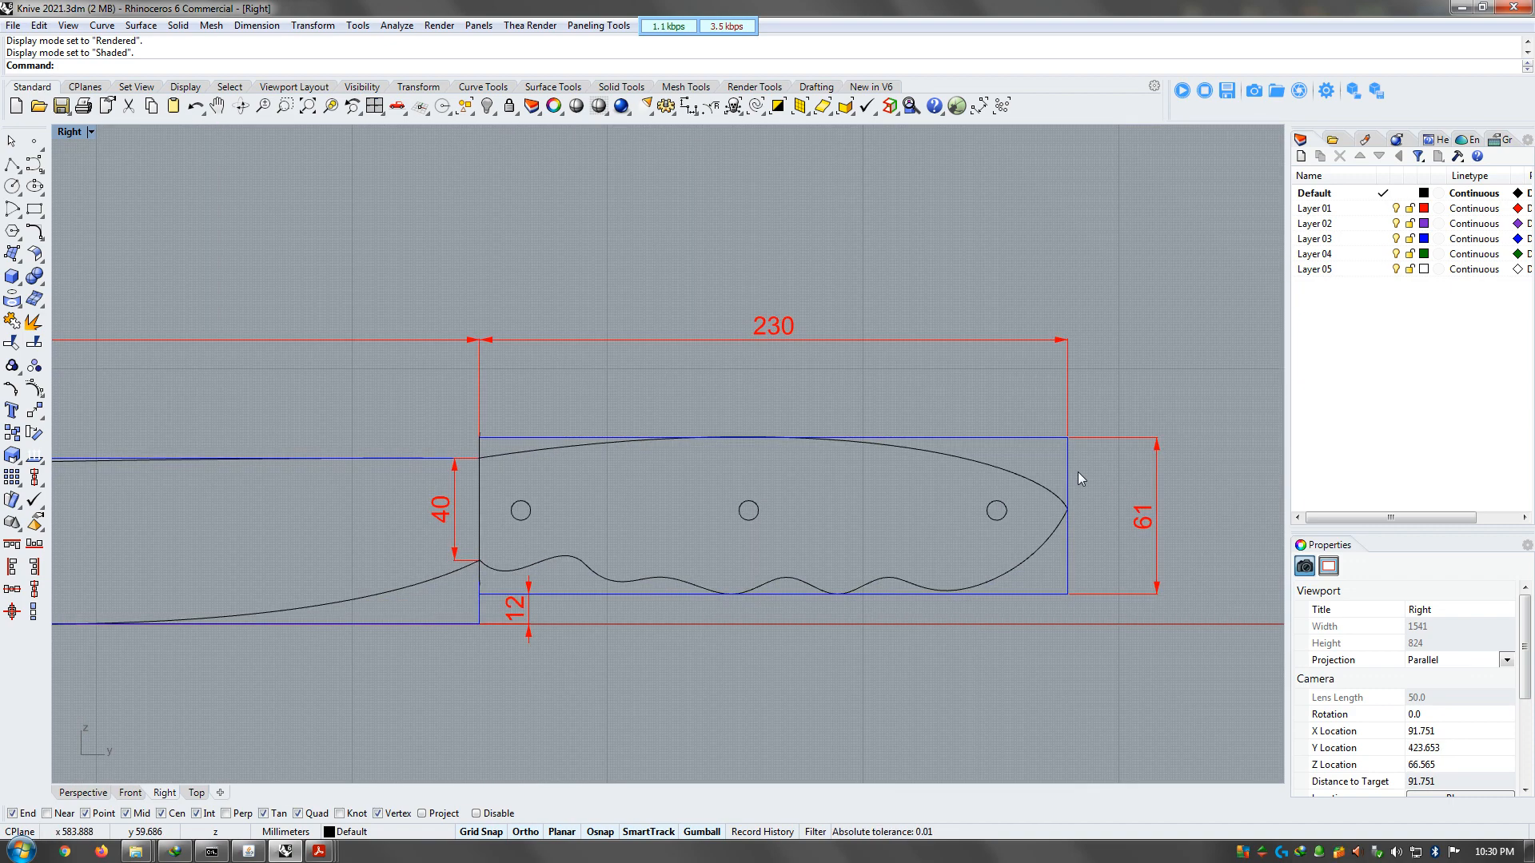
Highlight the two blue guide rectangles around the blade and handle profiles, and clear the selection
left_click(1069, 476)
left_click(478, 612, "shift")
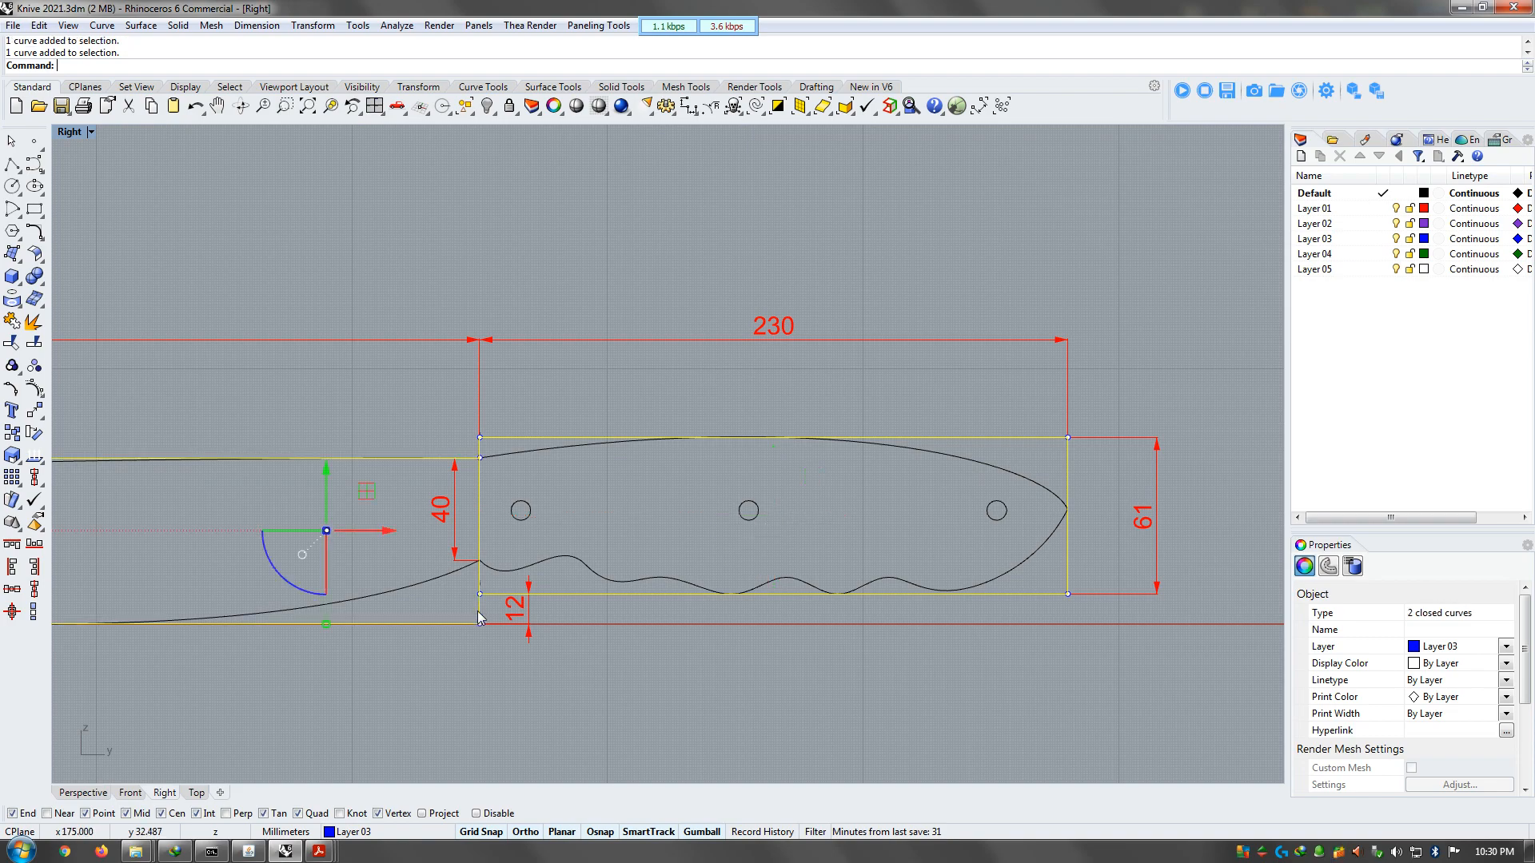
scroll(822, 482, "down", 2)
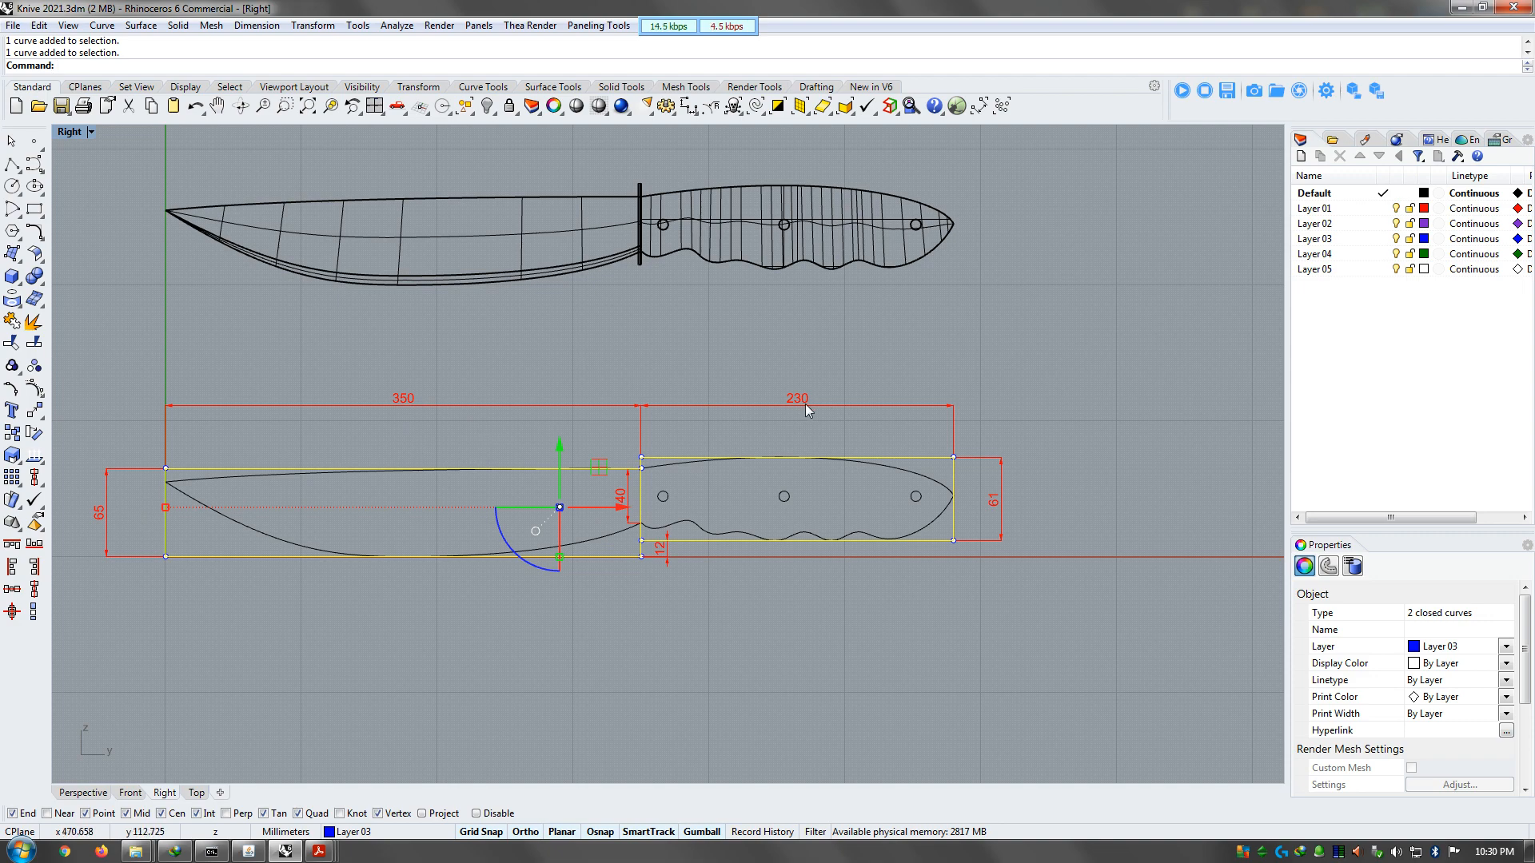
left_click(1111, 495)
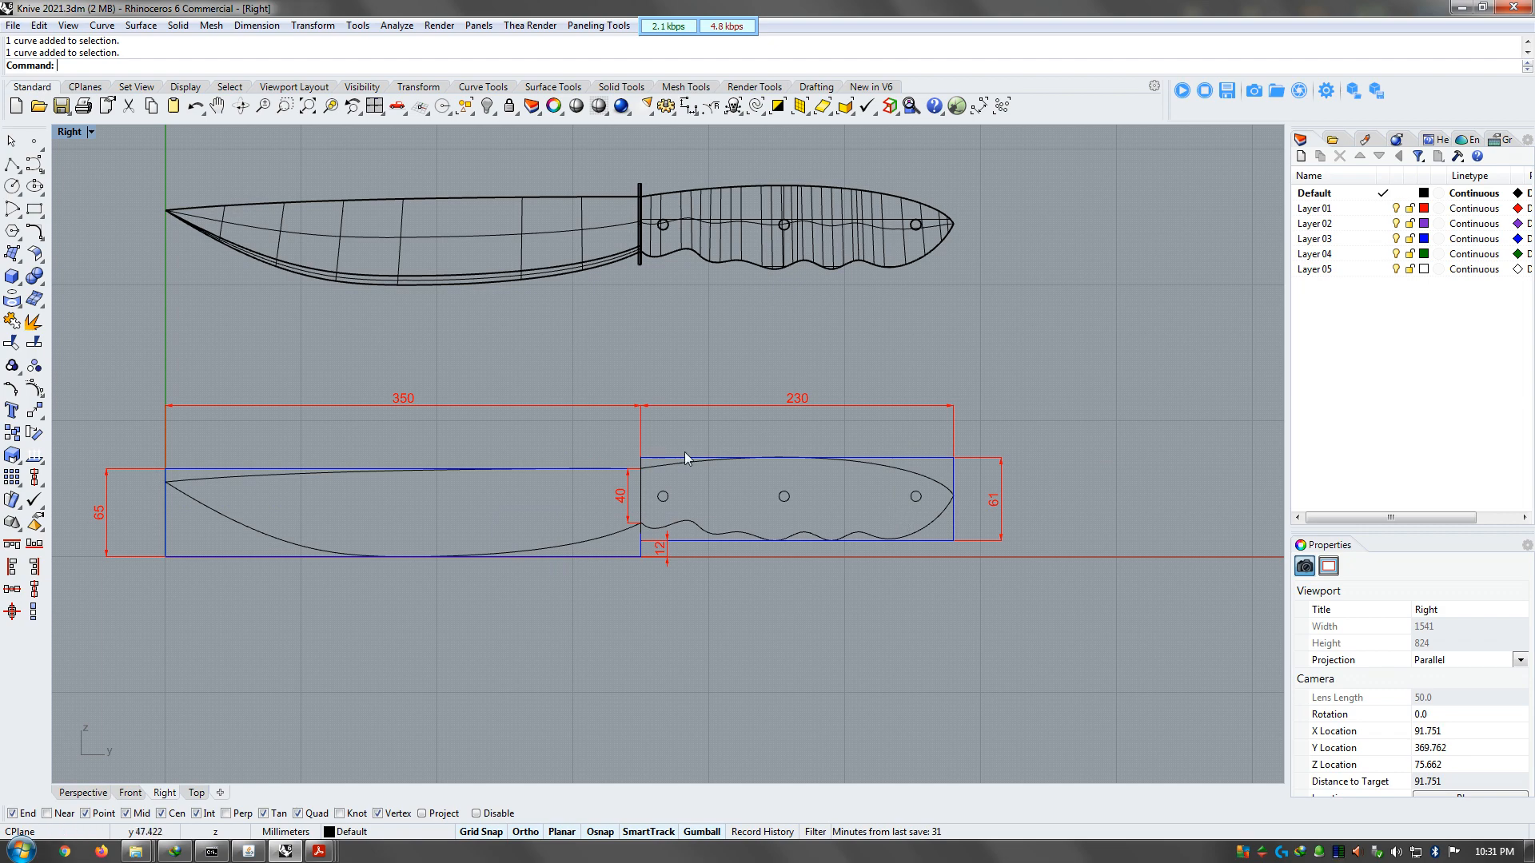
Return to a maximized Perspective view and inspect the open upper and lower curves of the handle profile
double_click(70, 132)
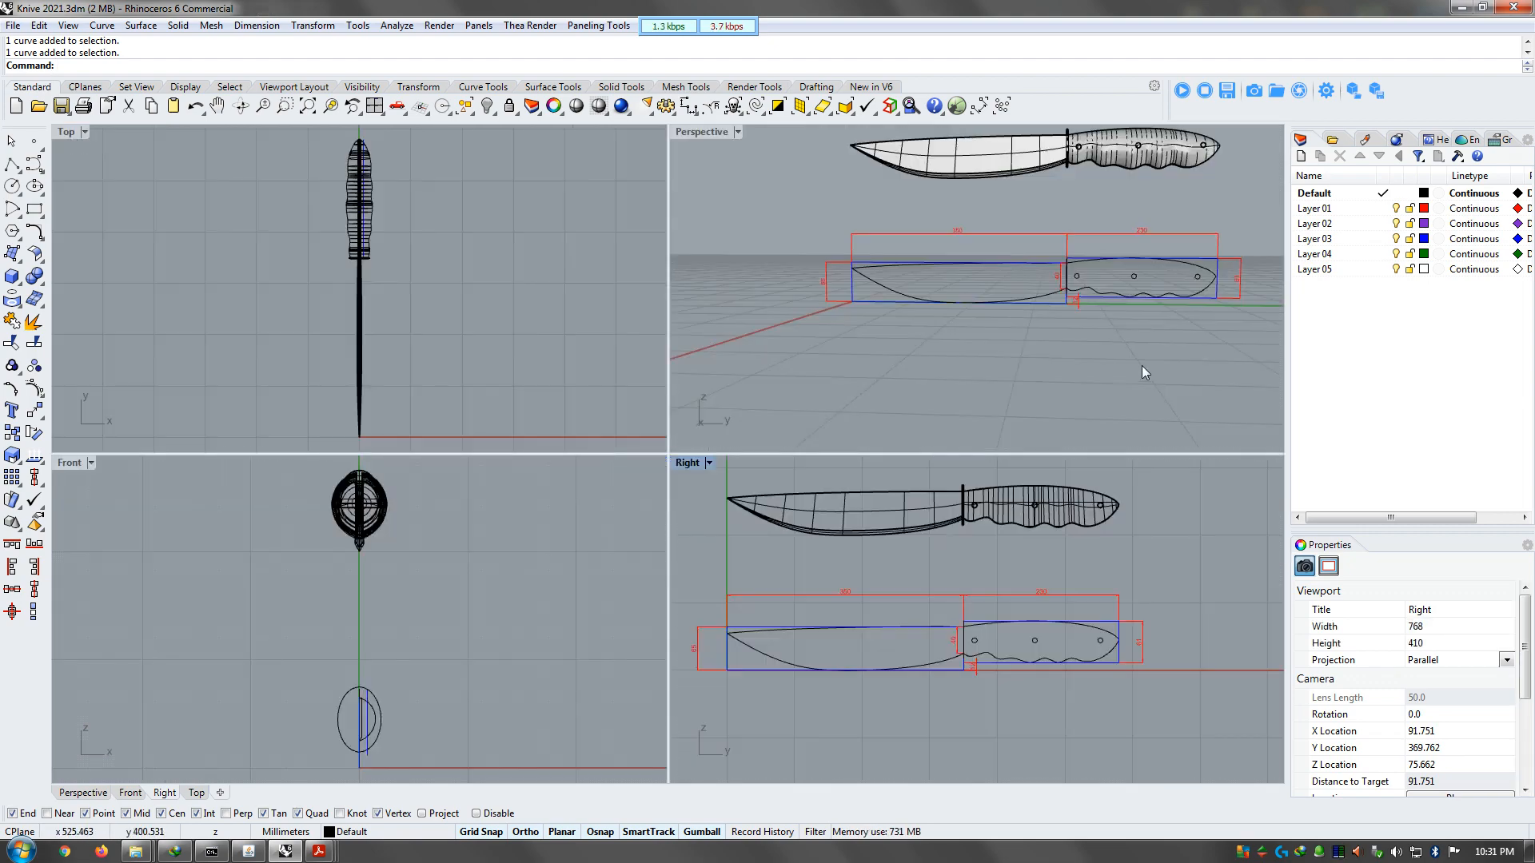
double_click(700, 132)
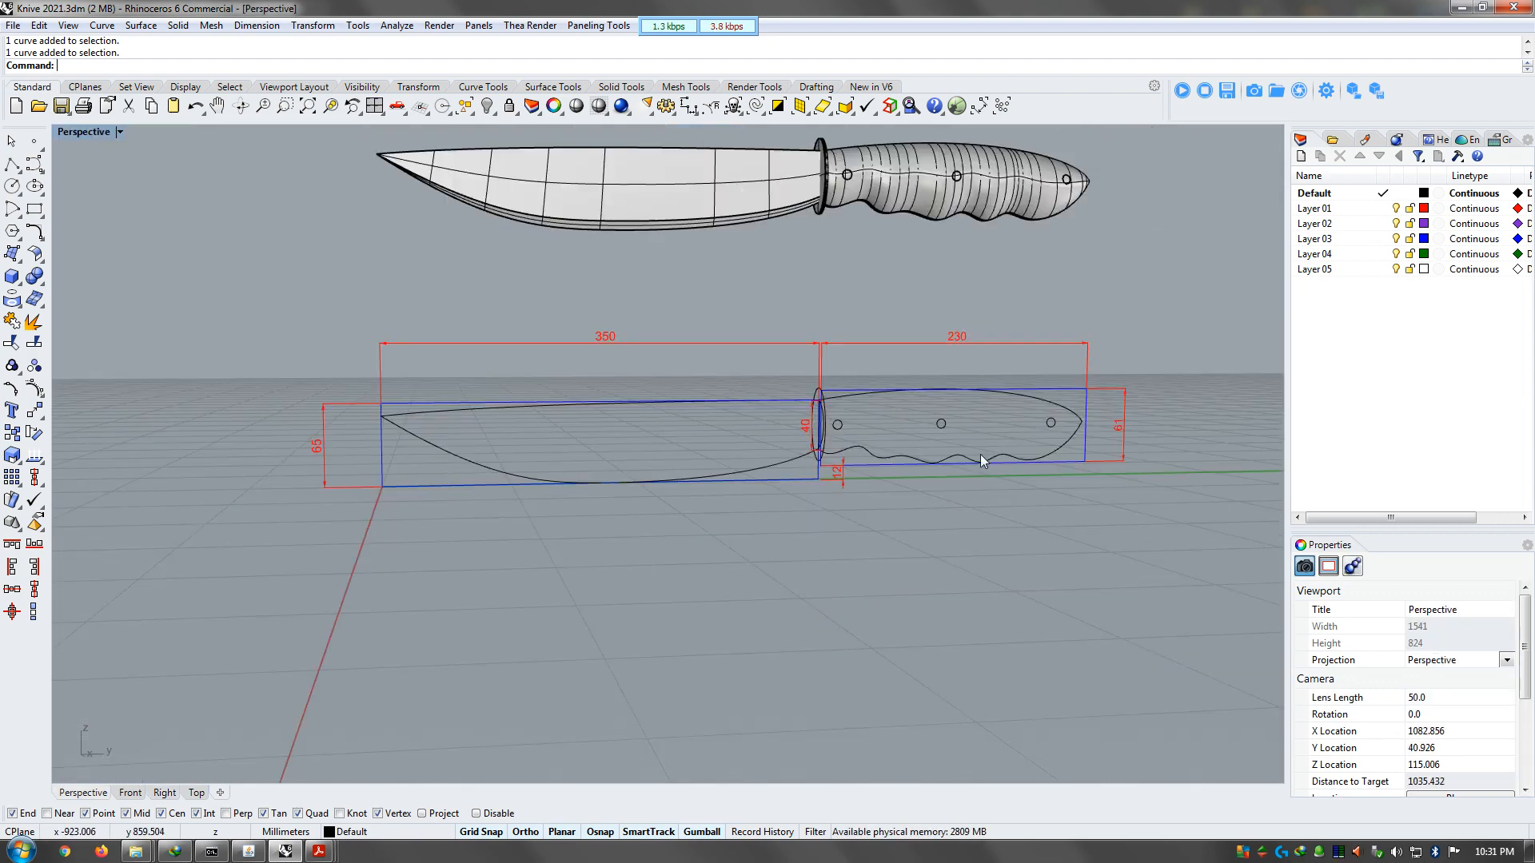
right_click_drag(1034, 453, 827, 455)
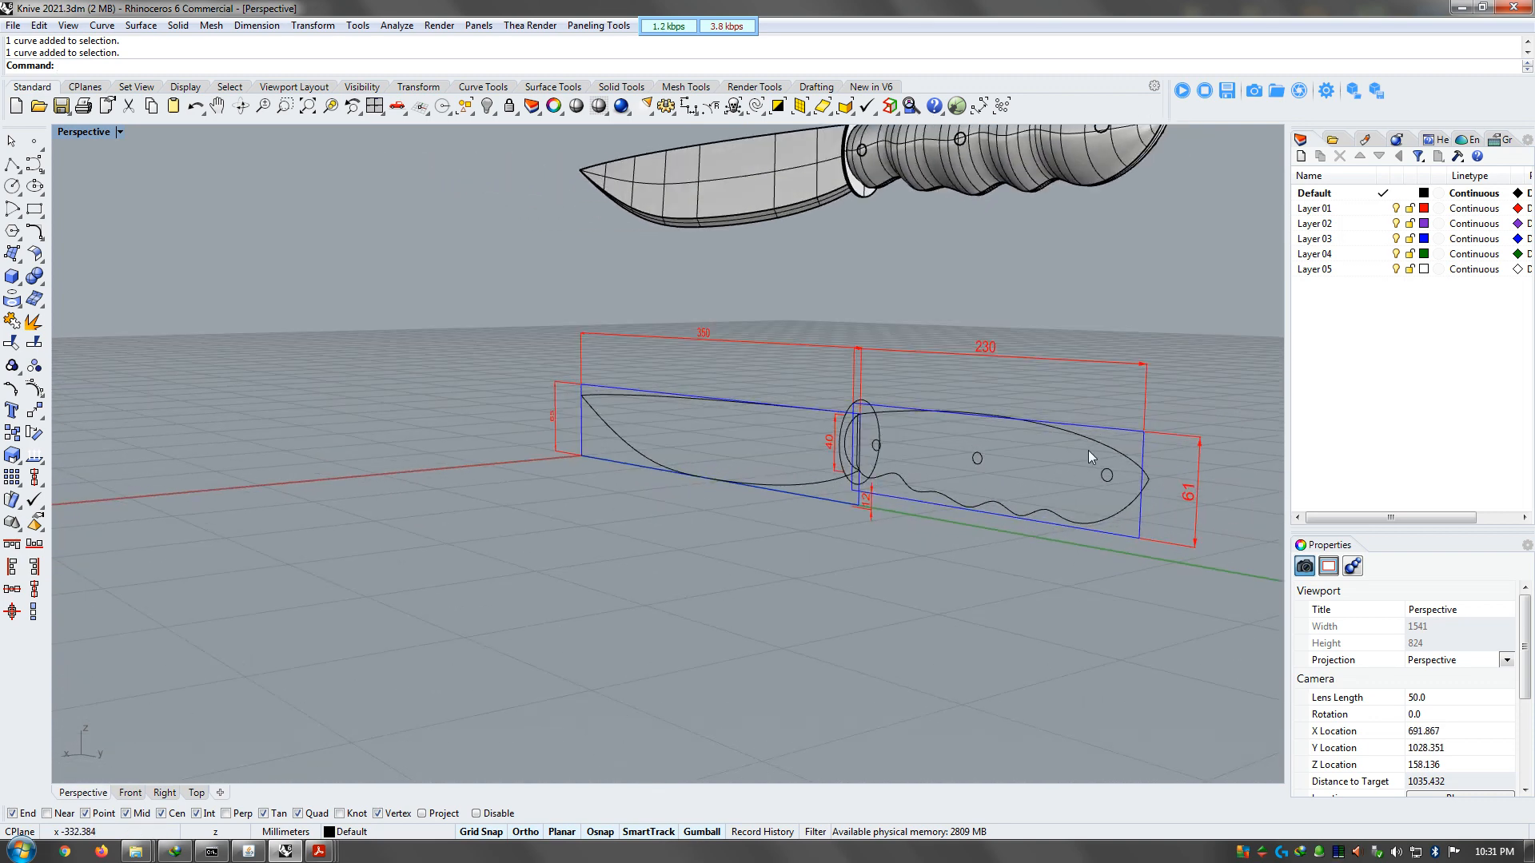
scroll(1111, 448, "up", 4)
left_click(1139, 472)
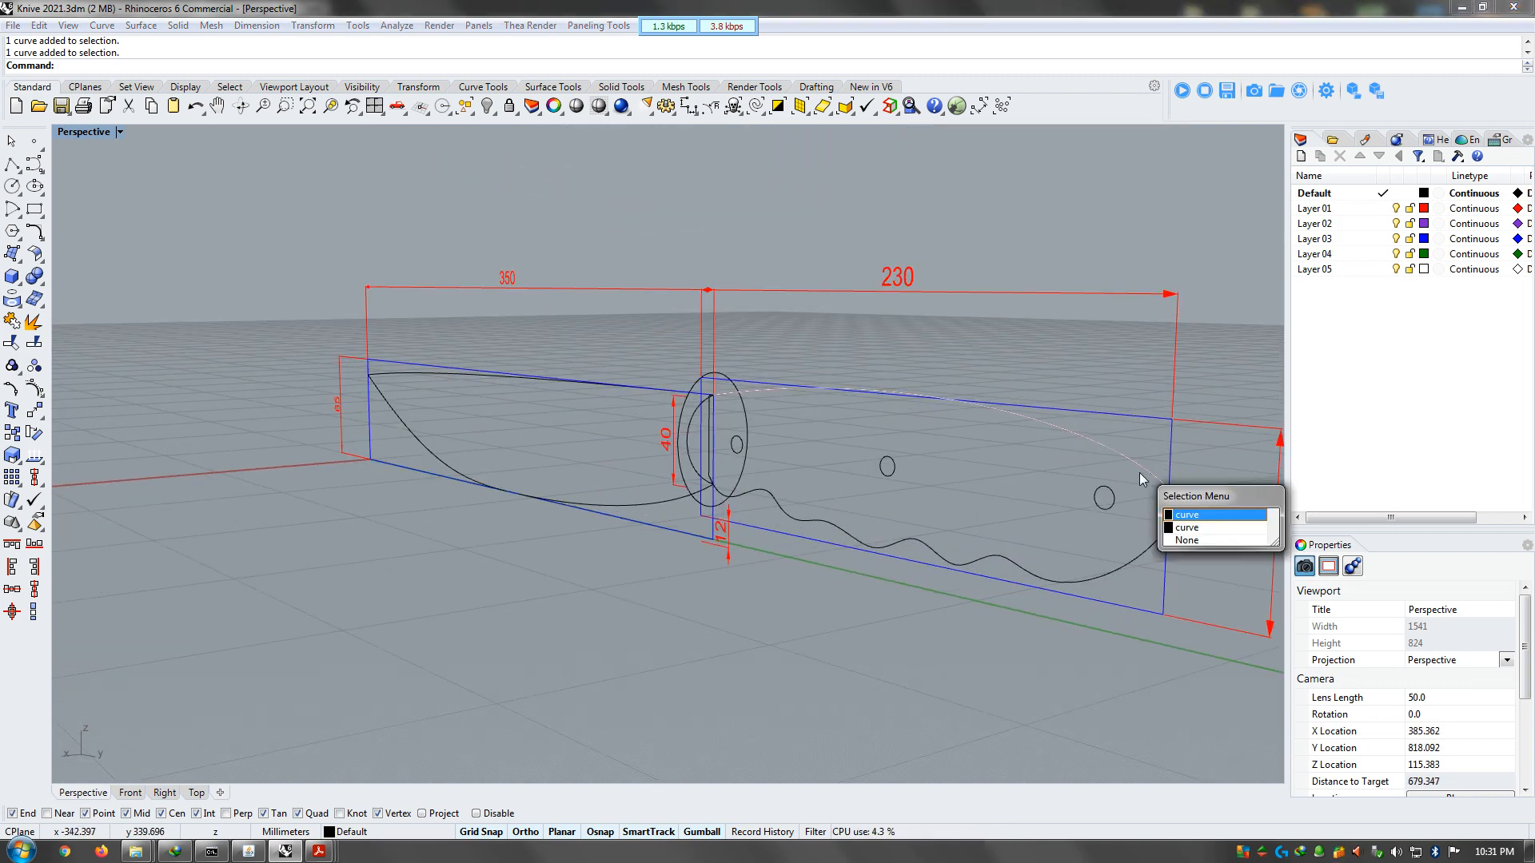
left_click(1192, 521)
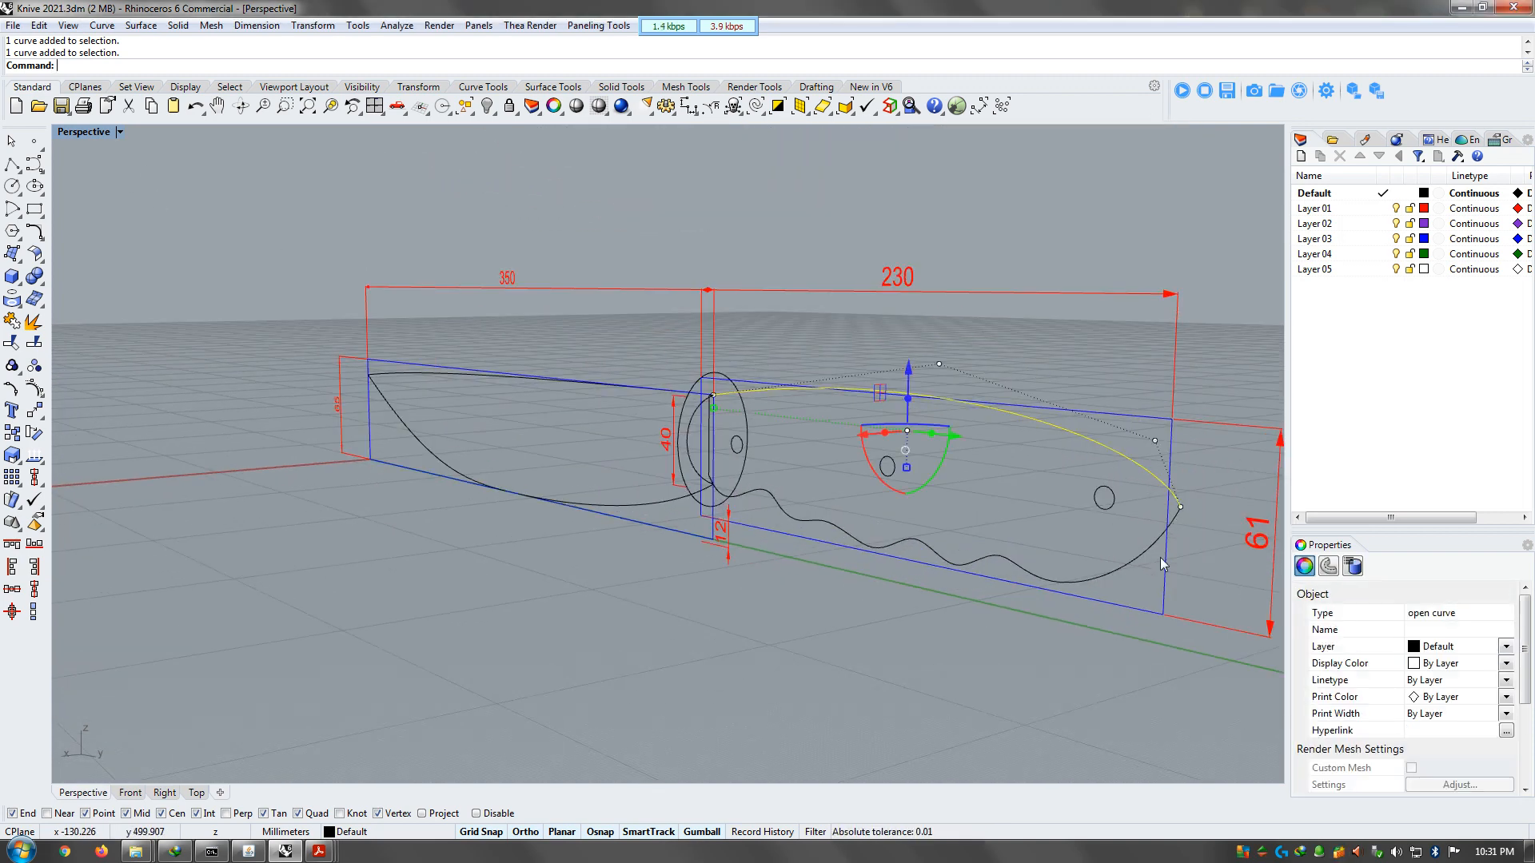
left_click(1140, 556)
left_click(1188, 612)
key("Escape")
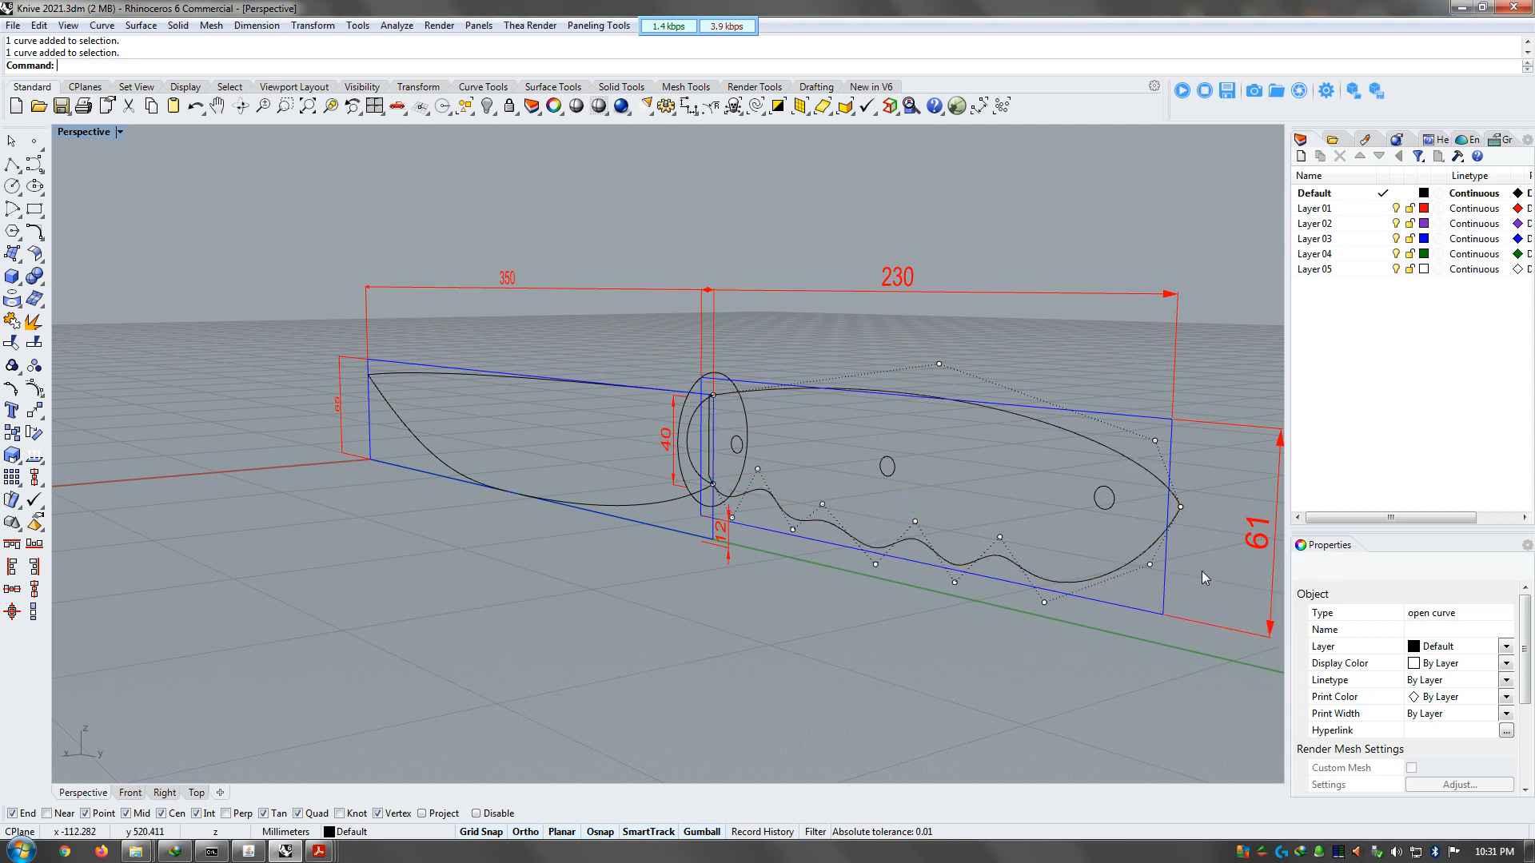
Select the closed handle outline that overlaps the open profile curves
left_click(1138, 470)
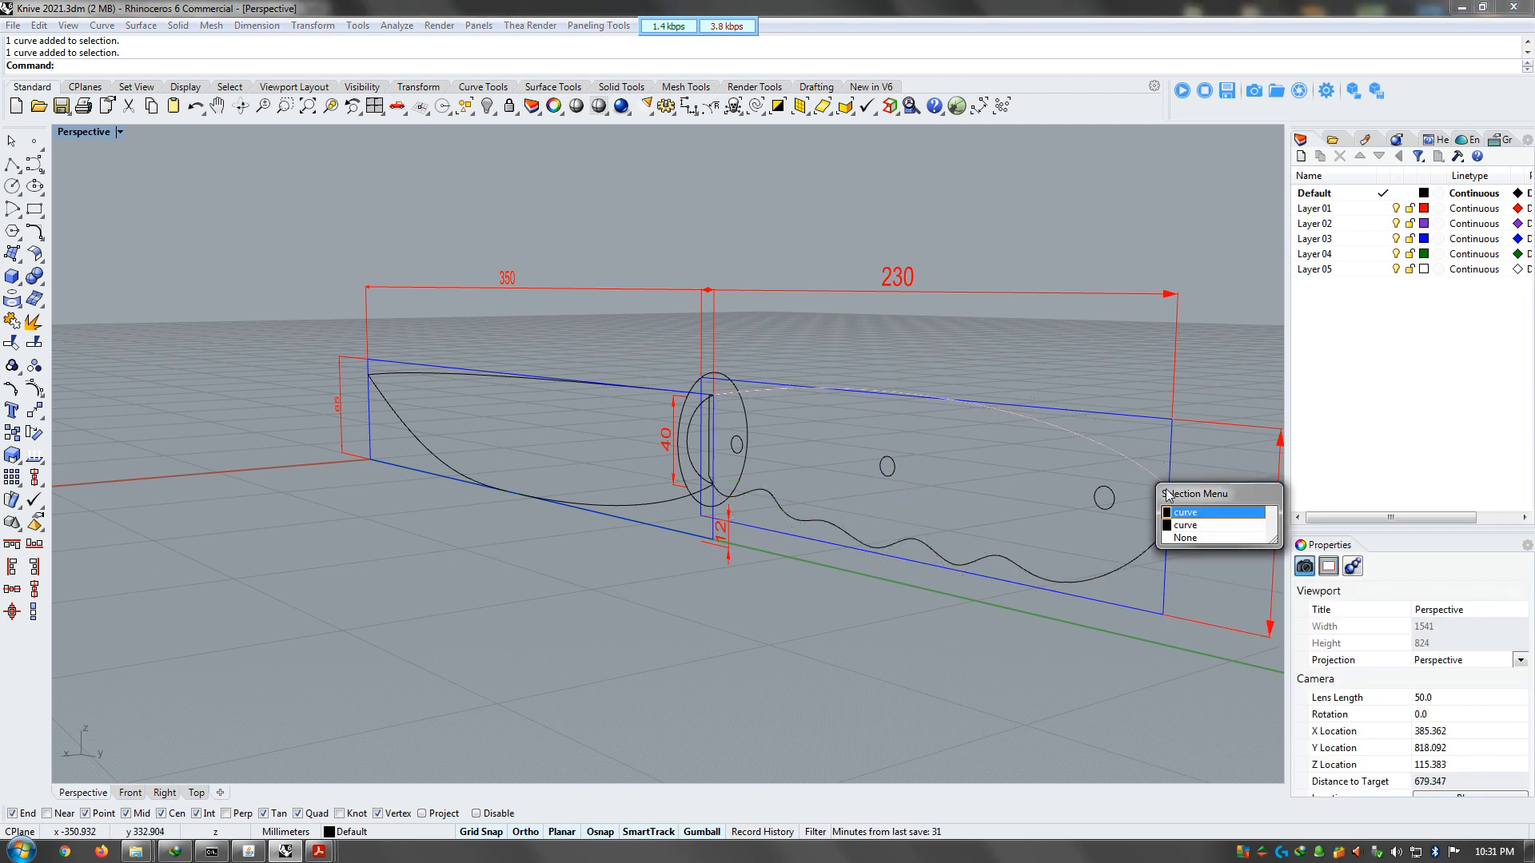
left_click(1195, 521)
scroll(1008, 479, "up", 4)
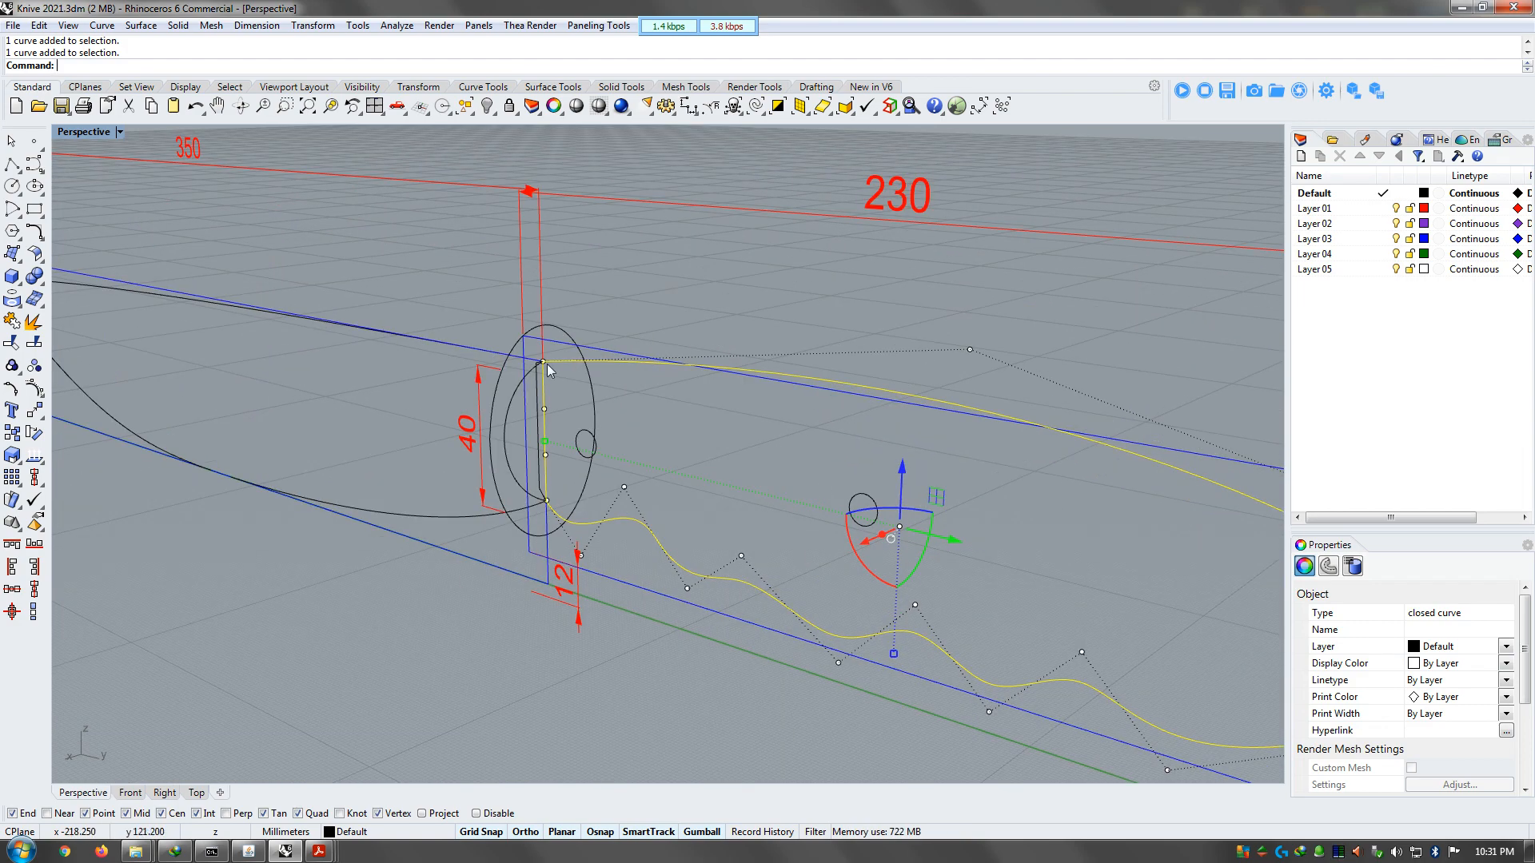
key("Escape")
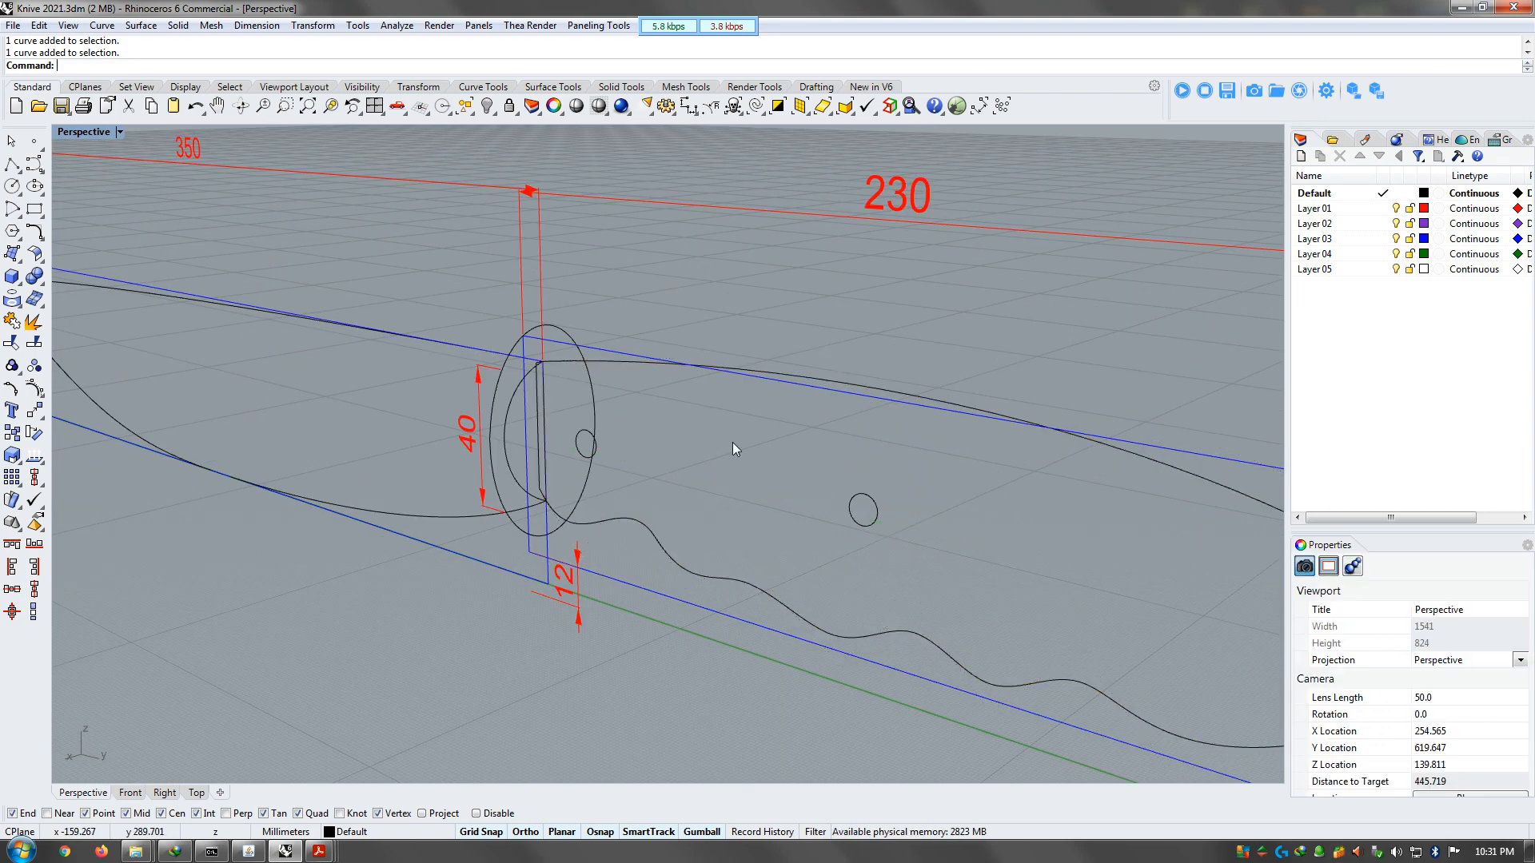
left_click(626, 373)
left_click(675, 417)
scroll(670, 428, "down", 6)
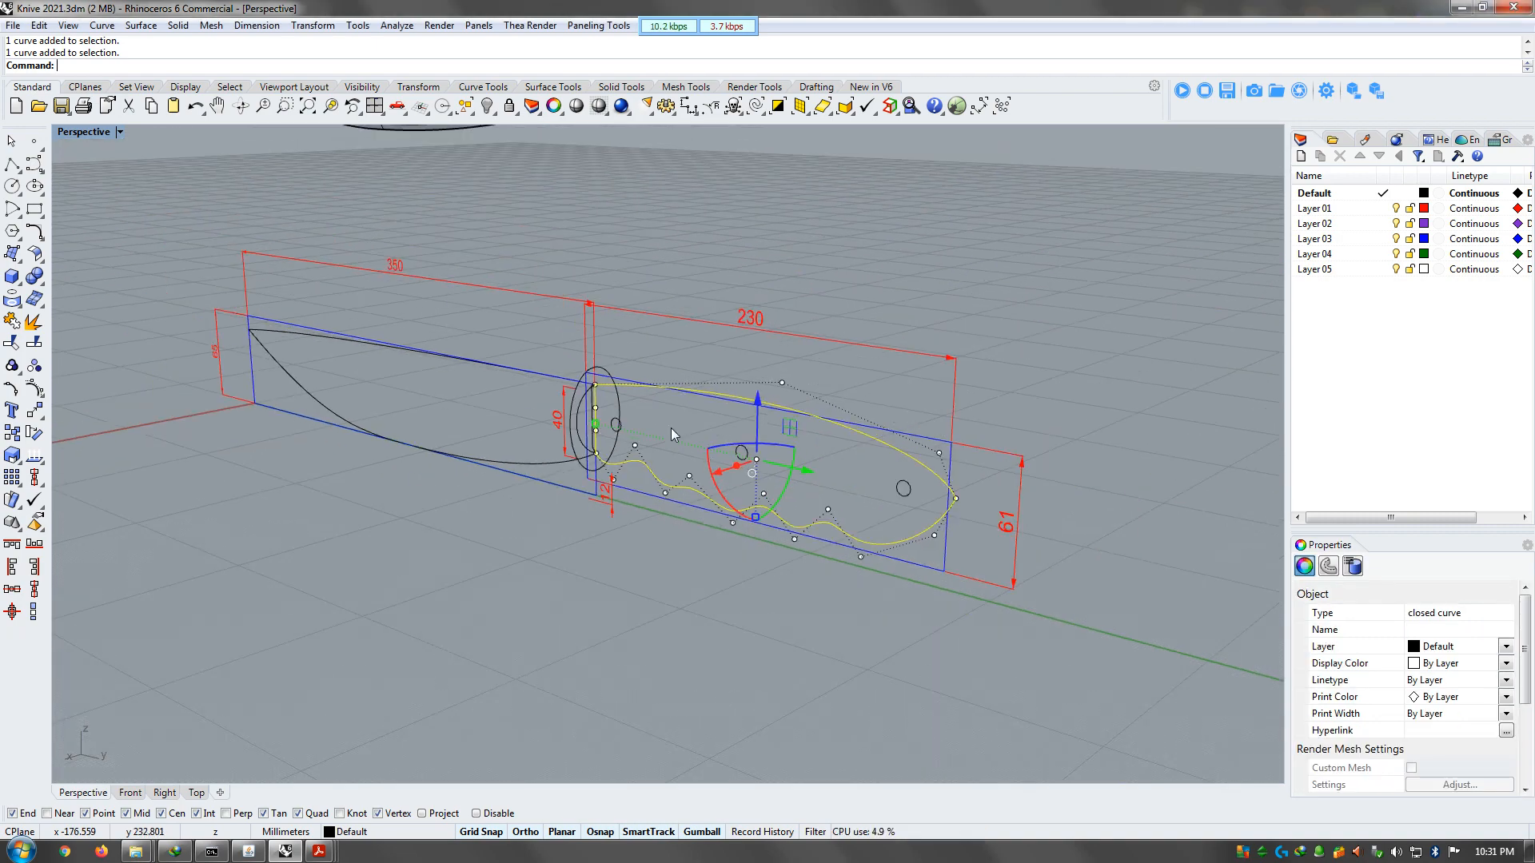
Try to move the closed handle outline by 1000 mm along the knife's length
left_click(798, 494)
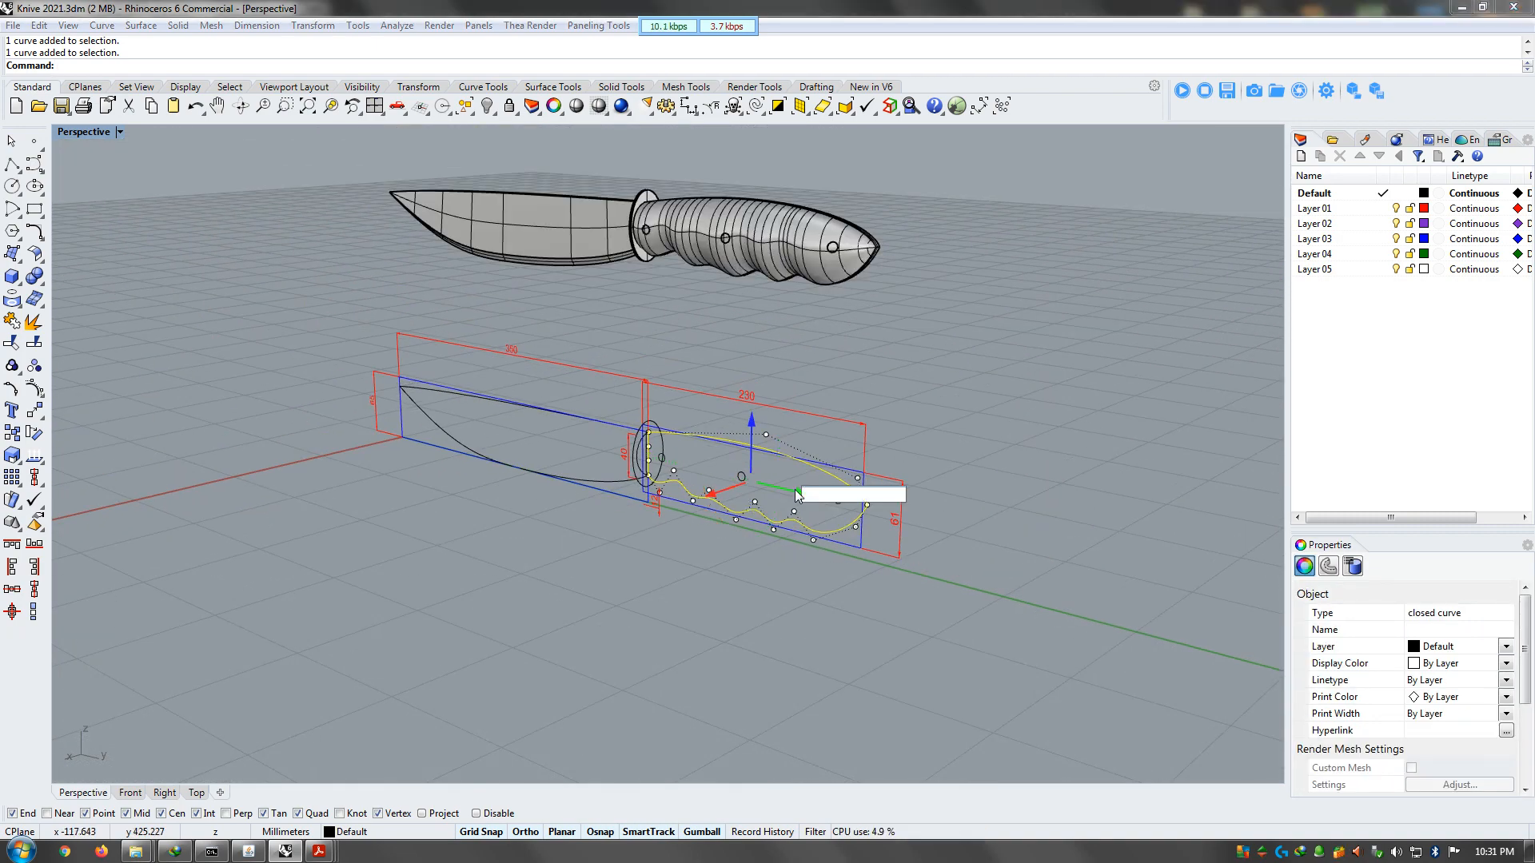
type("1000")
key("Return")
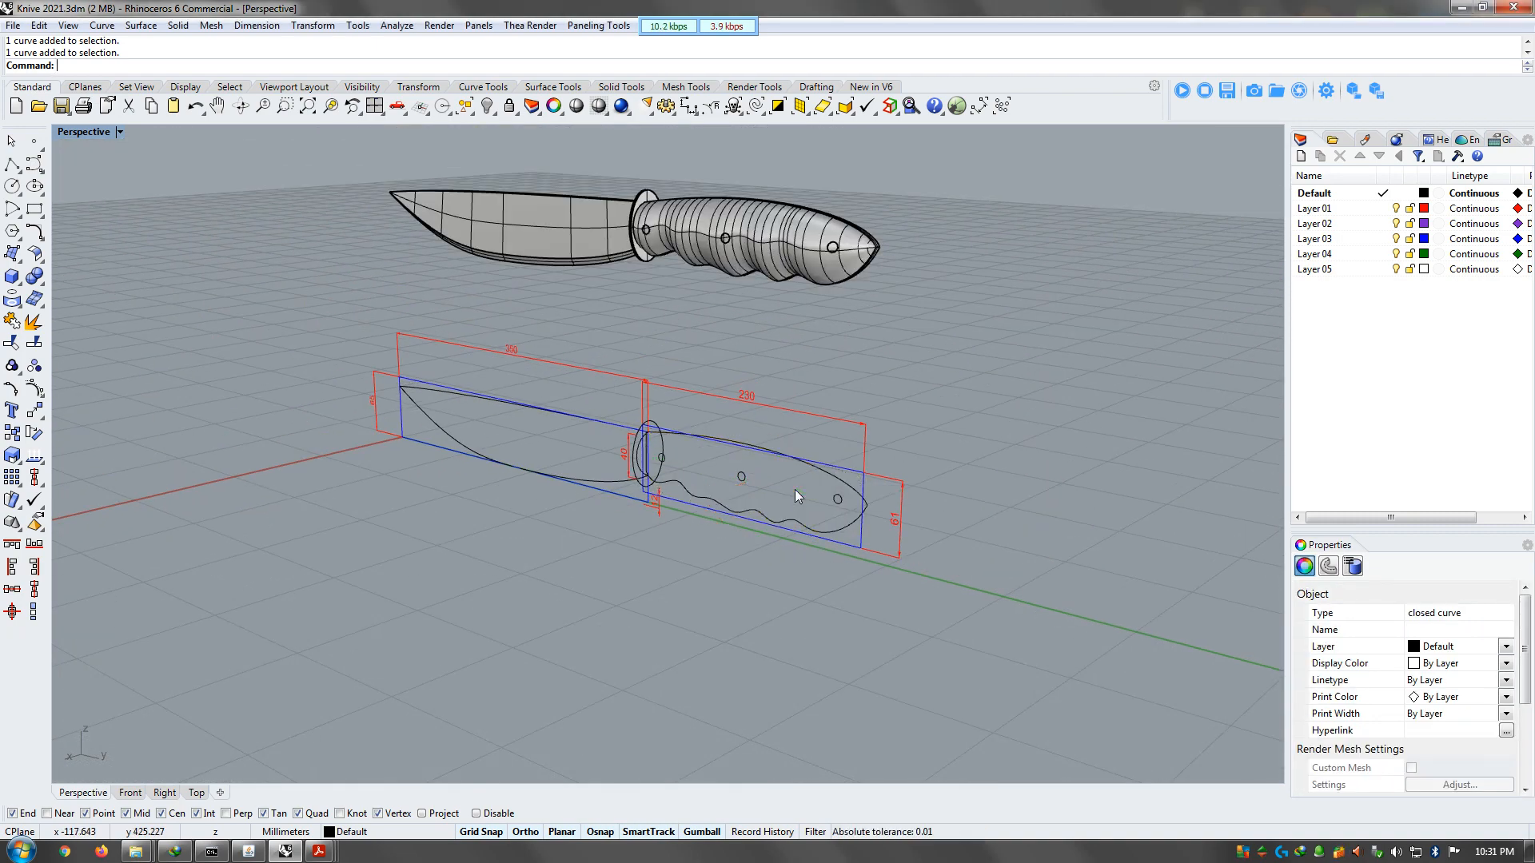
key("ctrl+z")
Move the closed handle outline 100 mm along the knife's length, and shift it farther until it clears the dimensioned profile
left_click(798, 492)
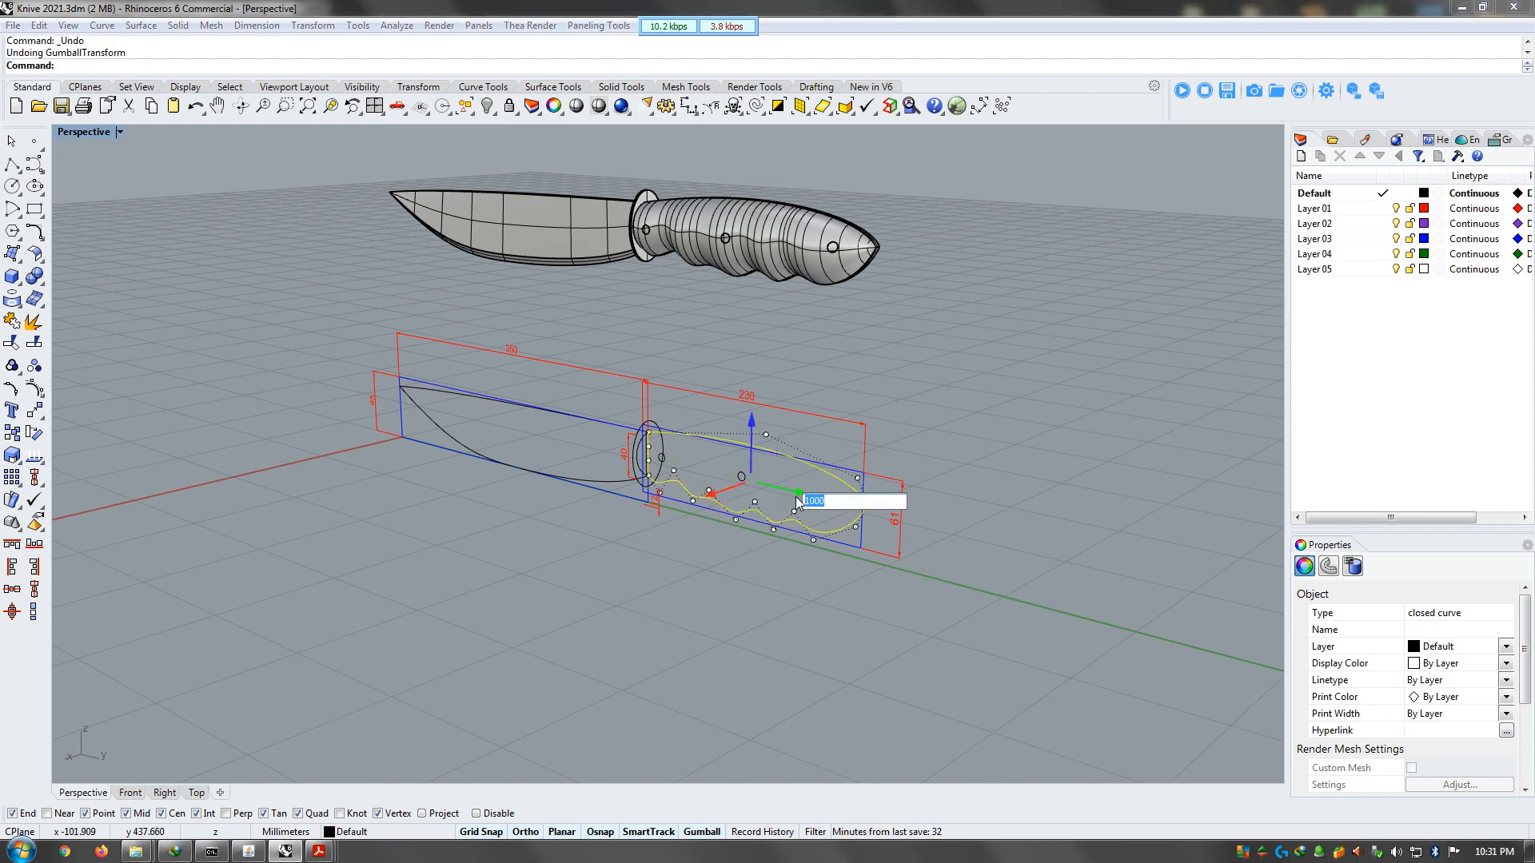
type("100")
key("Return")
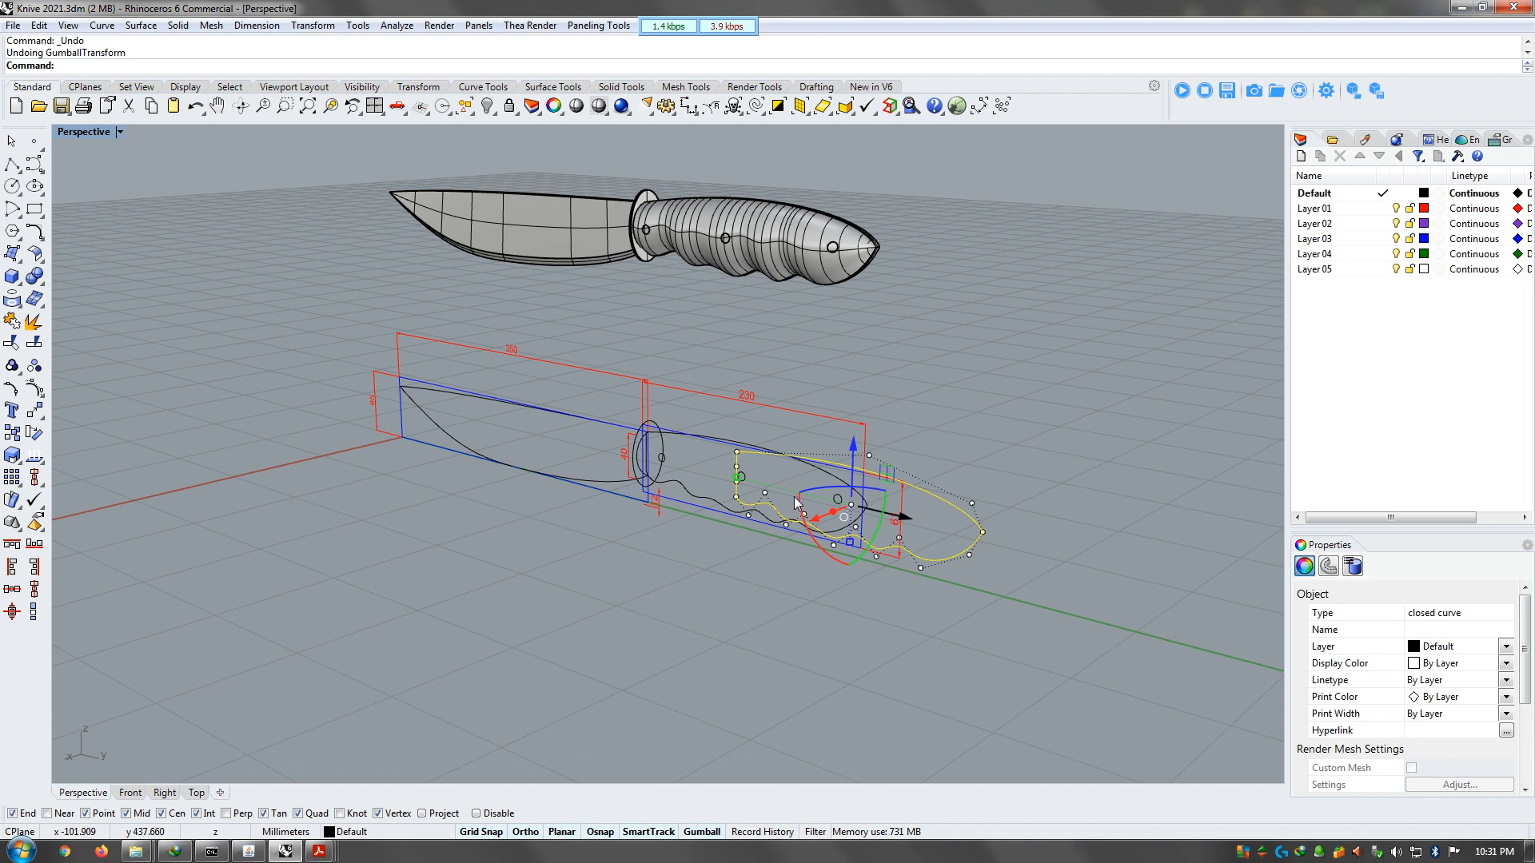
left_click_drag(919, 521, 1030, 544)
left_click(1030, 544)
key("Return")
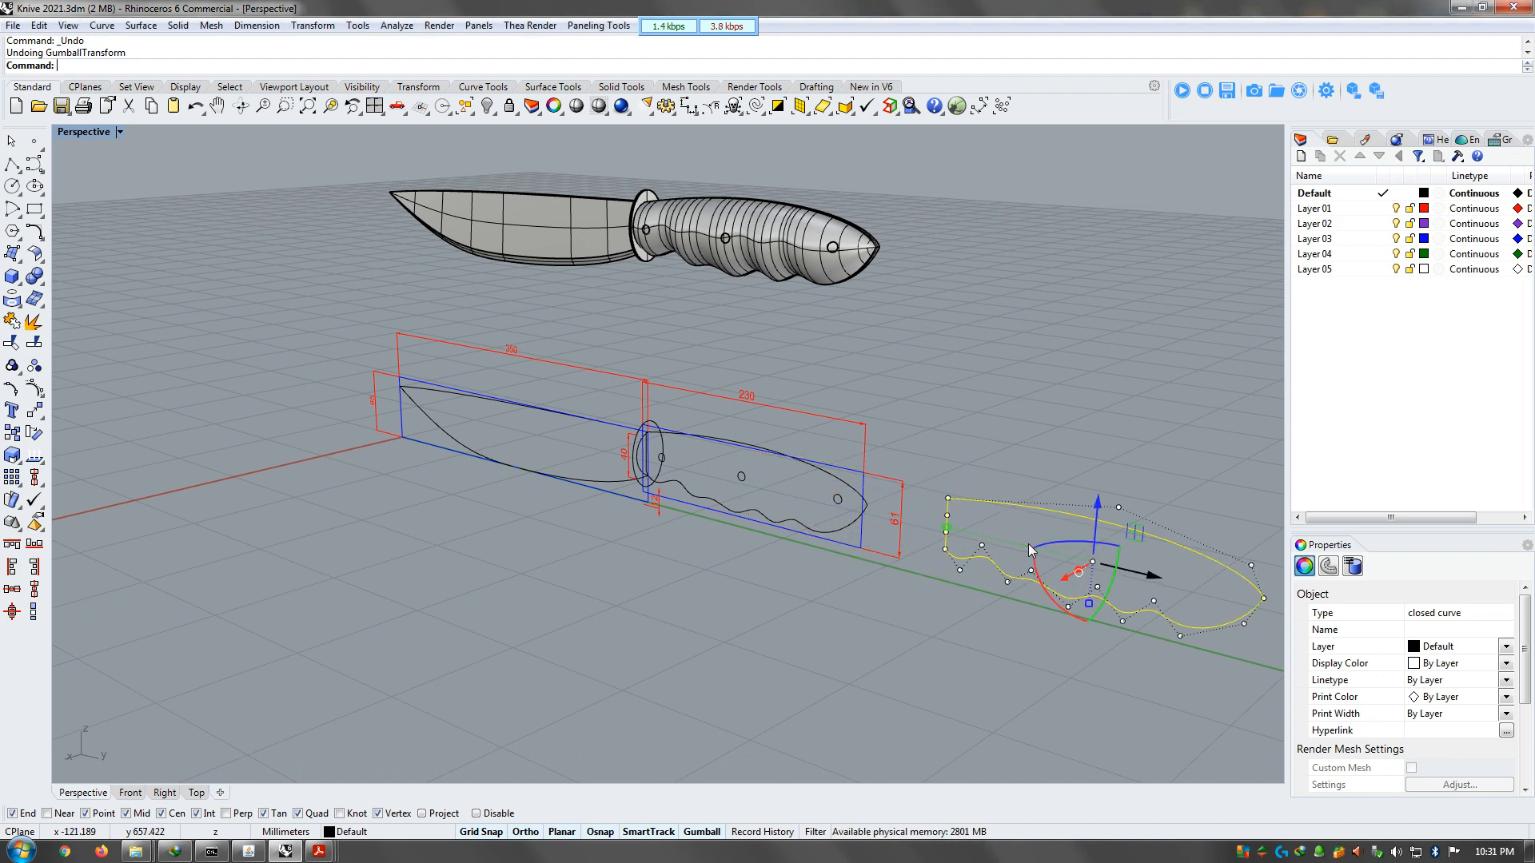
left_click(1007, 654)
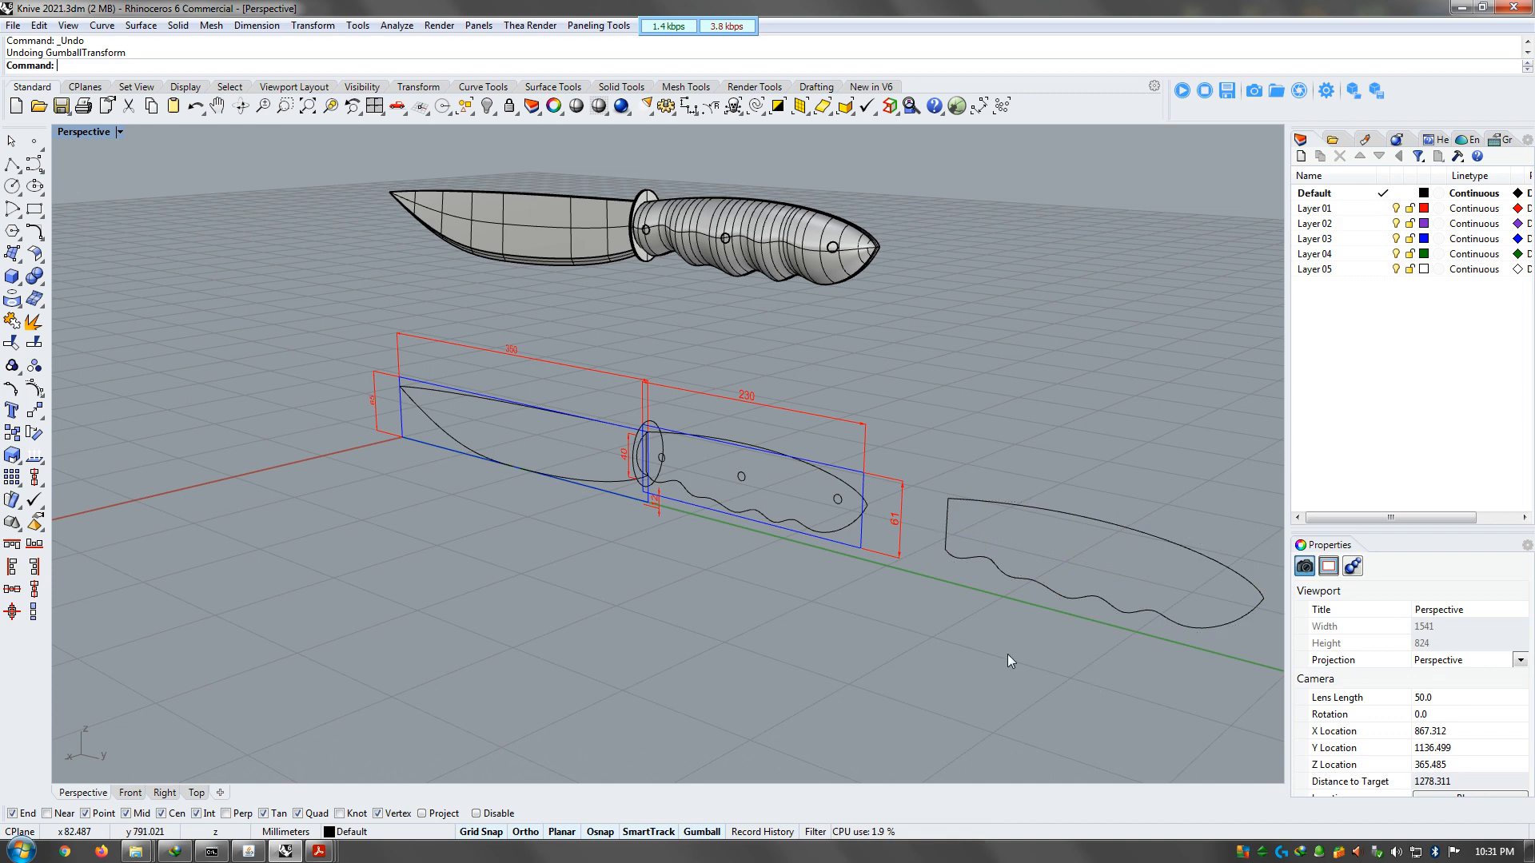
Restore the four-view layout and inspect the blade's lower edge curve in the Right view
double_click(93, 136)
left_click(763, 657)
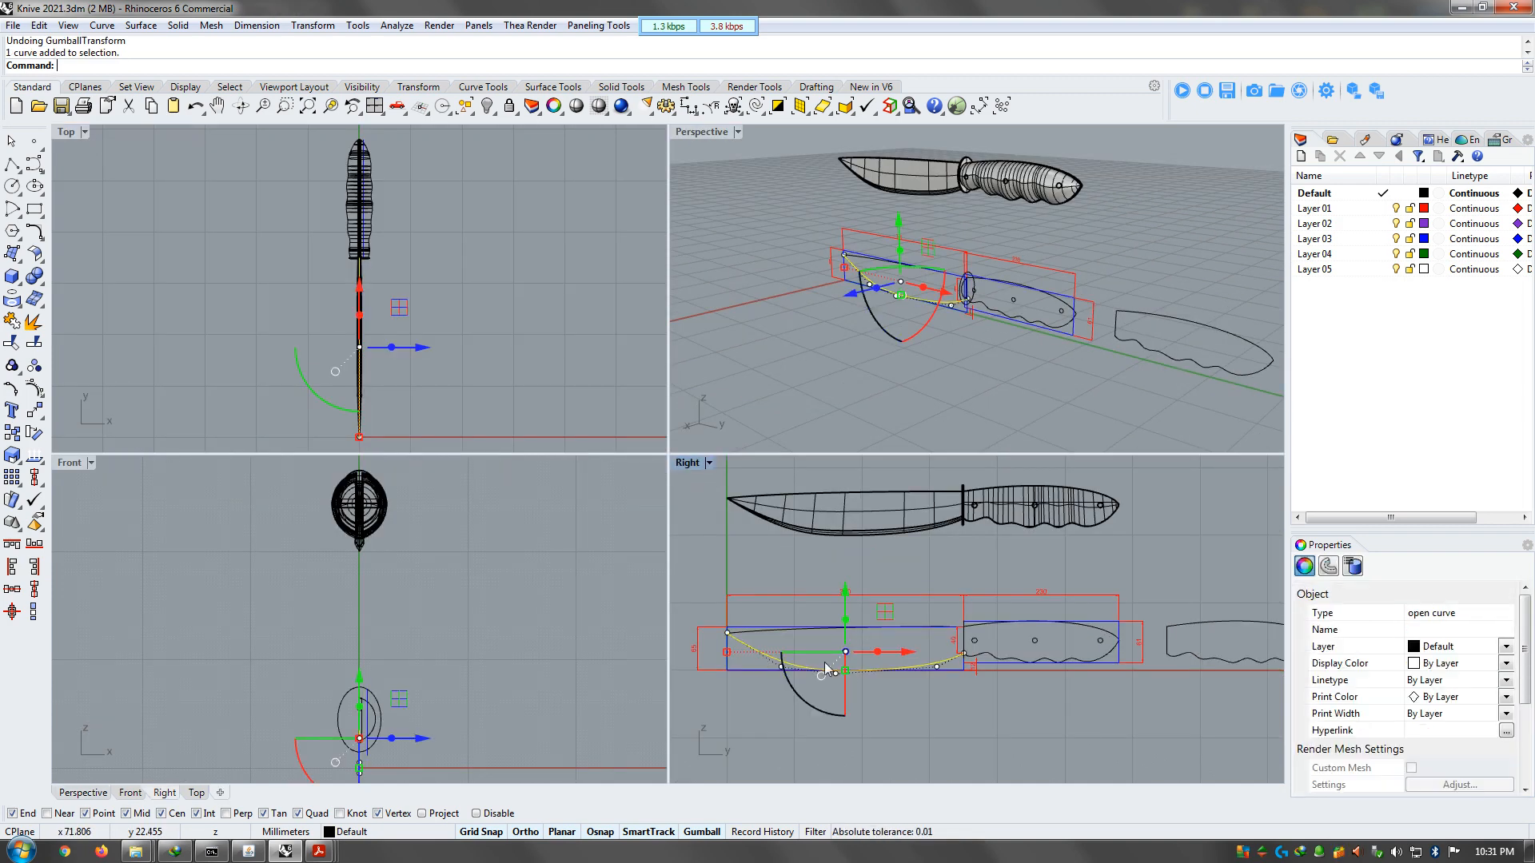
scroll(845, 610, "up", 5)
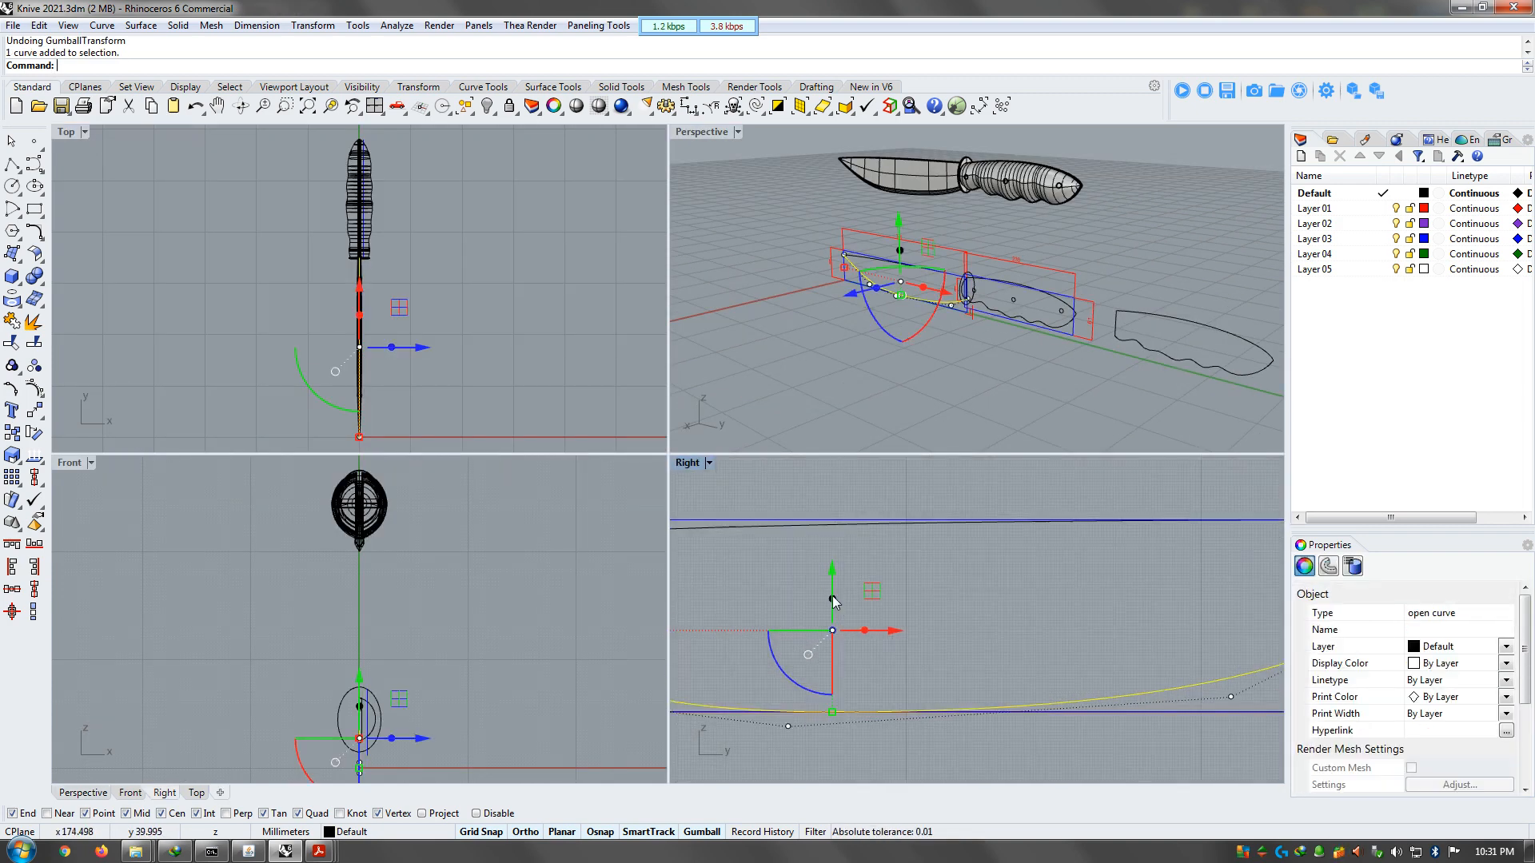
scroll(896, 637, "down", 5)
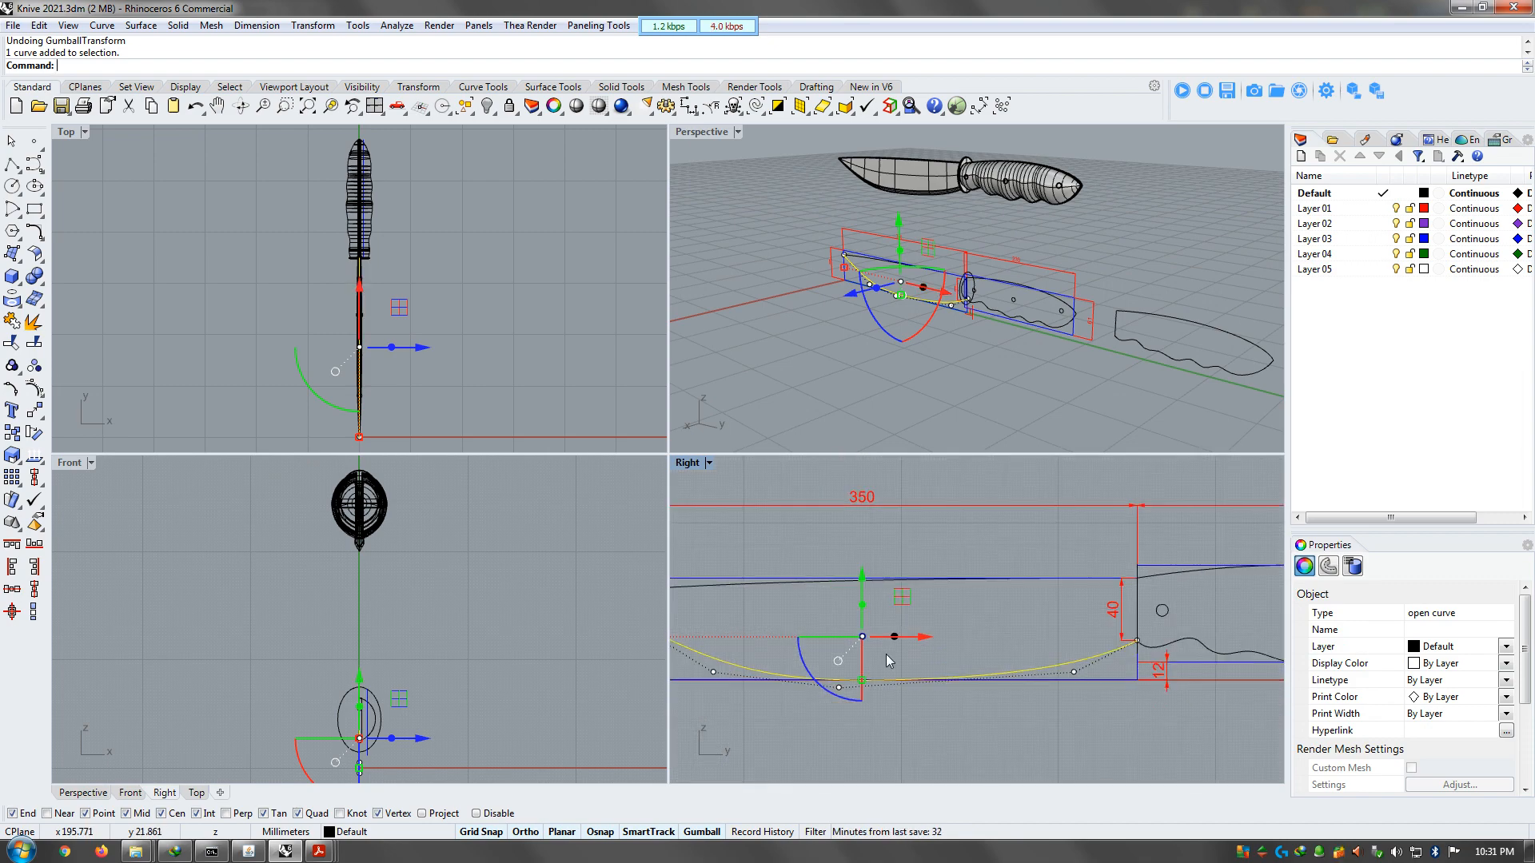
scroll(763, 627, "down", 8)
left_click(1057, 698)
scroll(1072, 641, "up", 3)
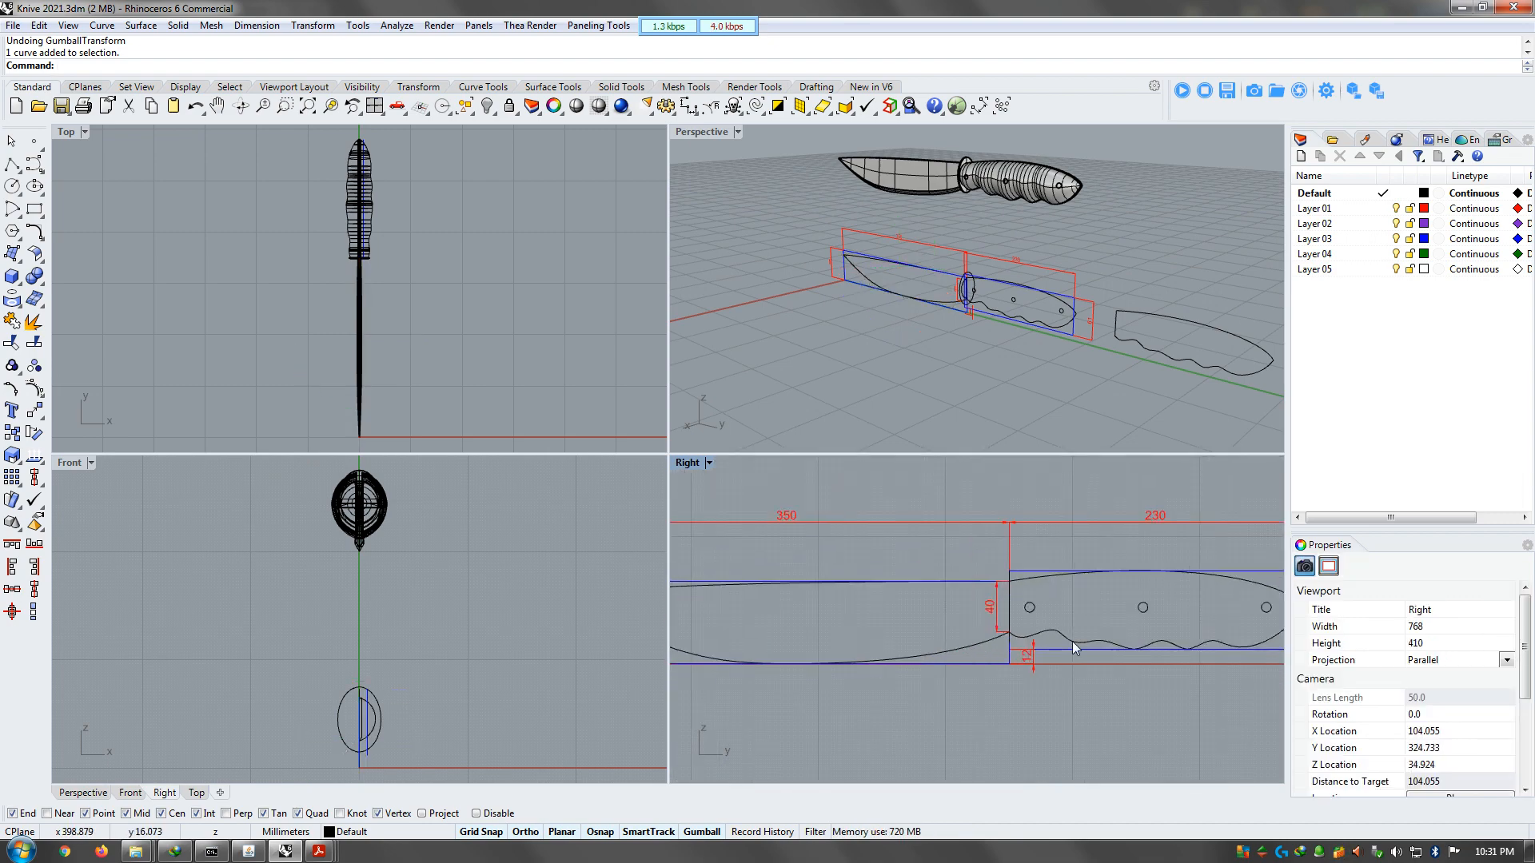
Try to extrude the handle's wavy lower curve 50 mm upward, and undo the extrusion
left_click(1074, 638)
scroll(822, 632, "down", 3)
scroll(1006, 637, "up", 4)
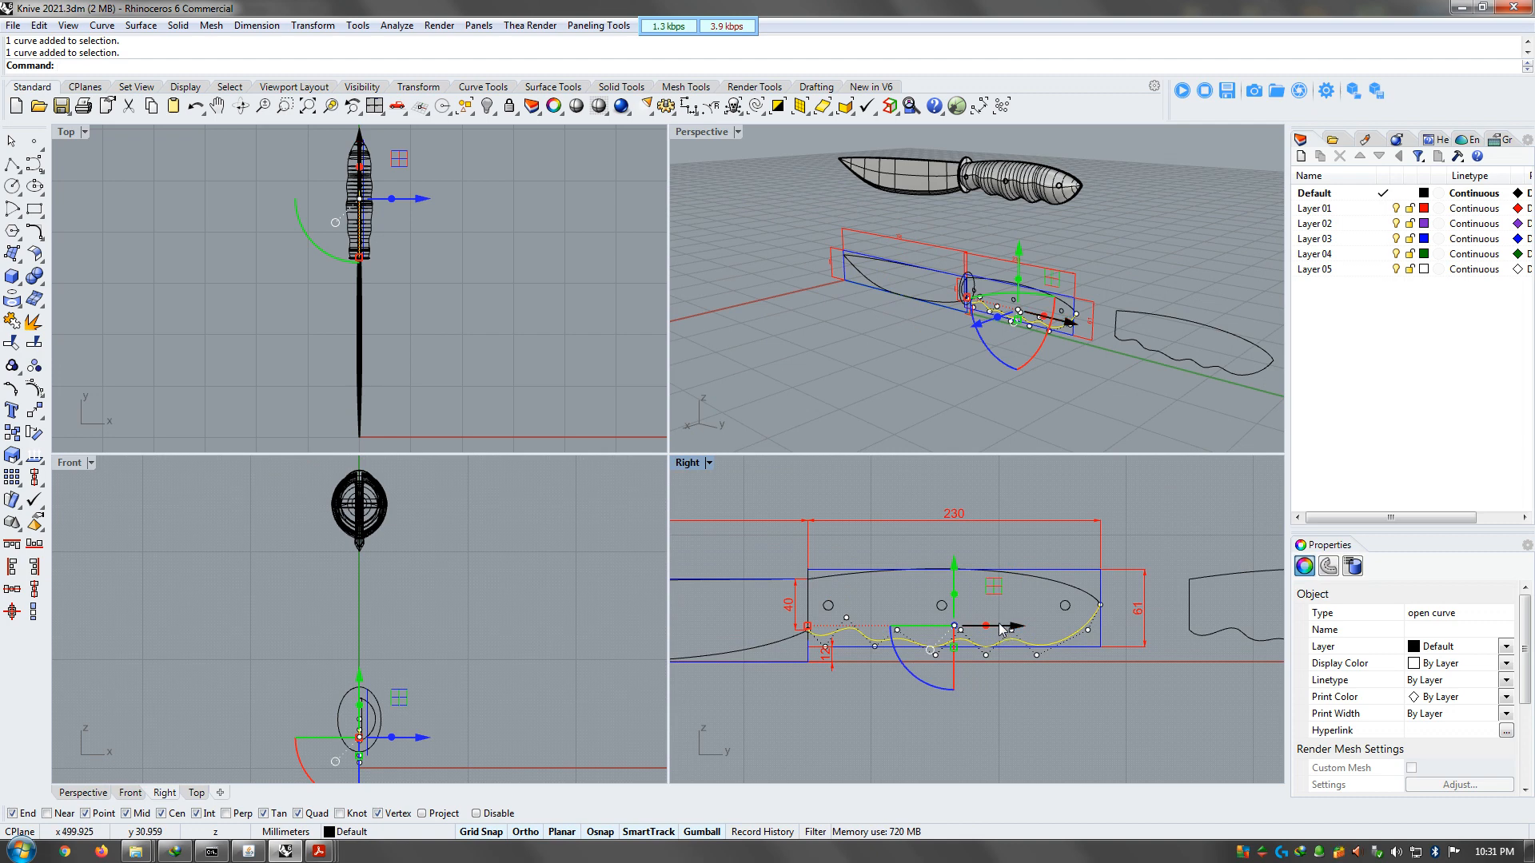
left_click(955, 597)
type("50")
key("Return")
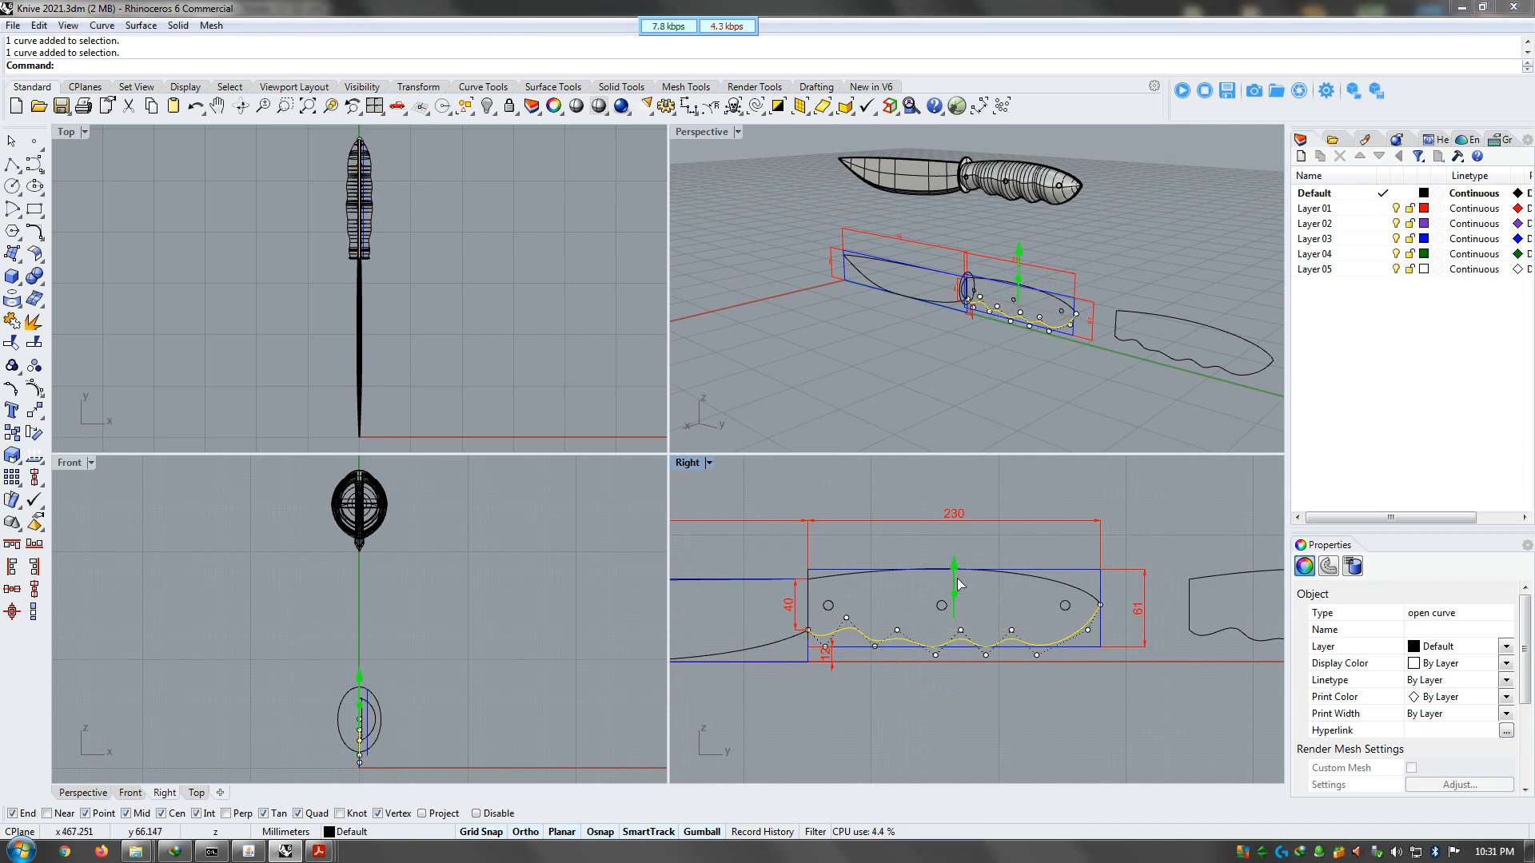
left_click(1010, 432)
scroll(1050, 309, "up", 5)
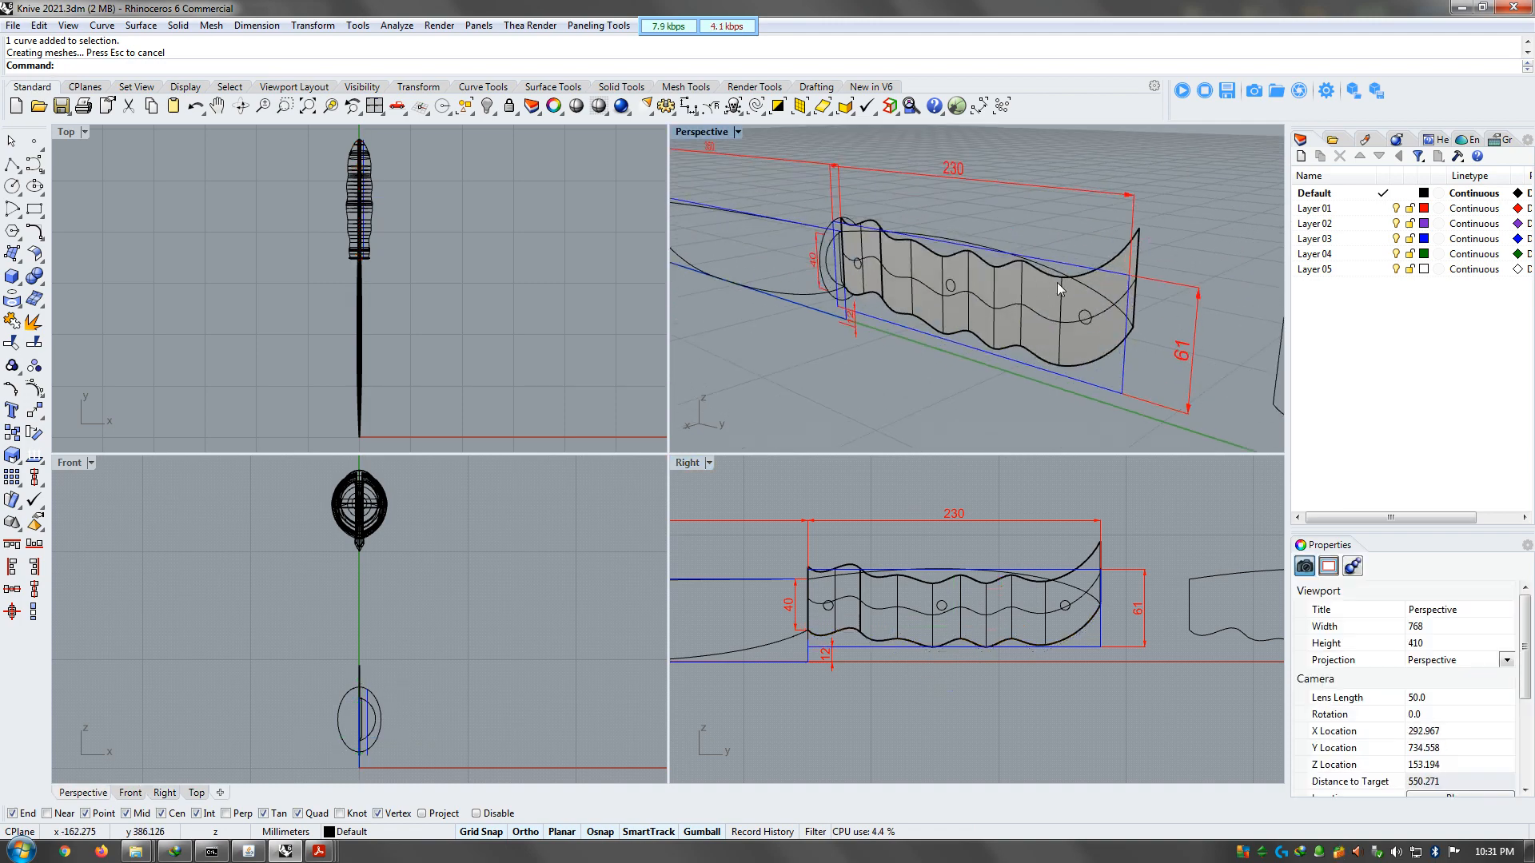
key("ctrl+z")
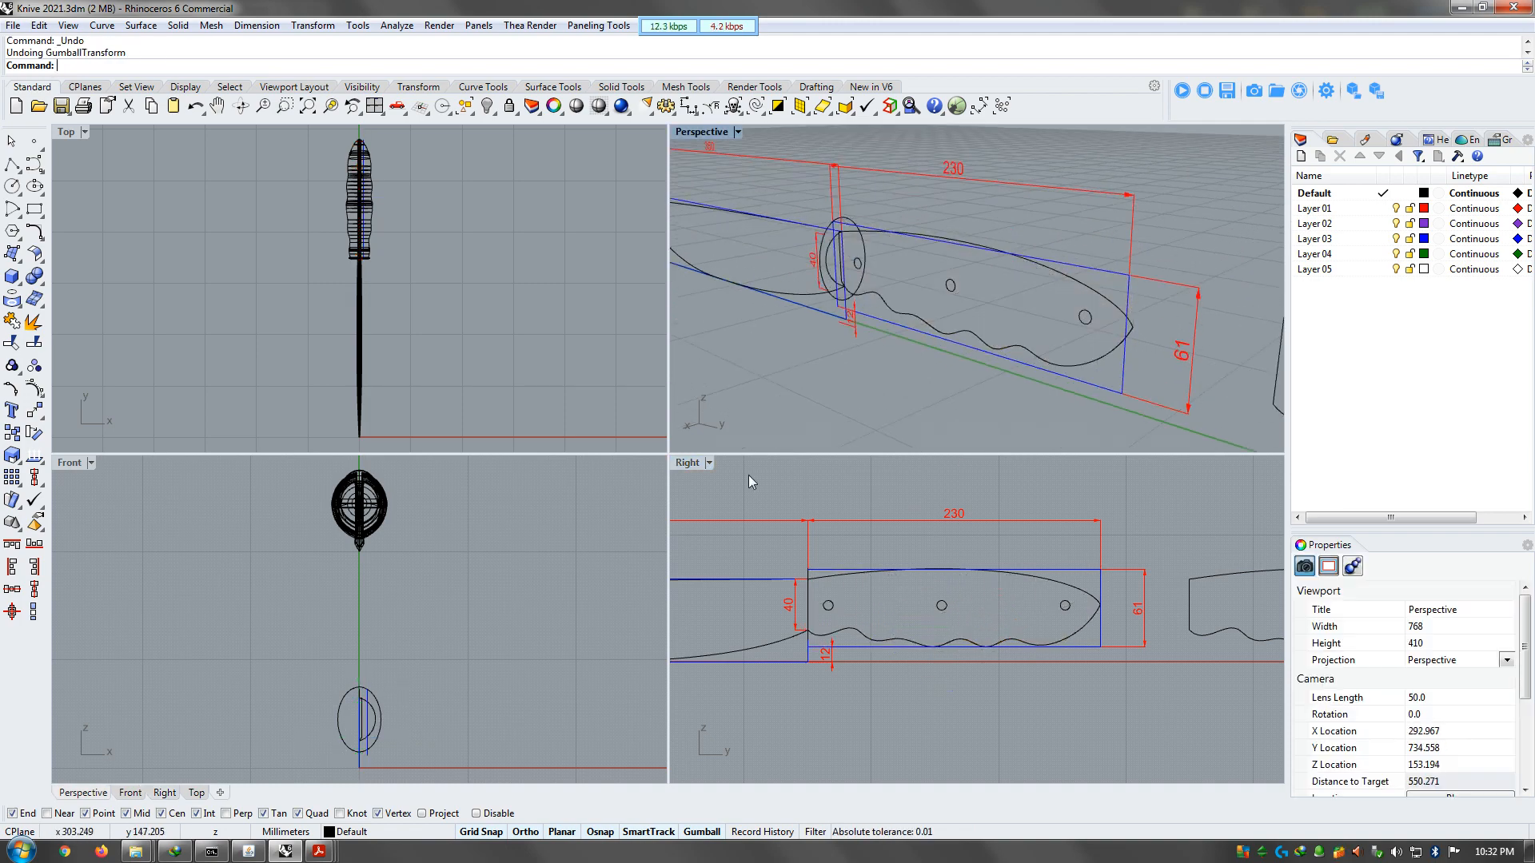
Compare the dimensioned handle profile with the separate closed outline beside it, and maximize the Right view
scroll(880, 611, "down", 5)
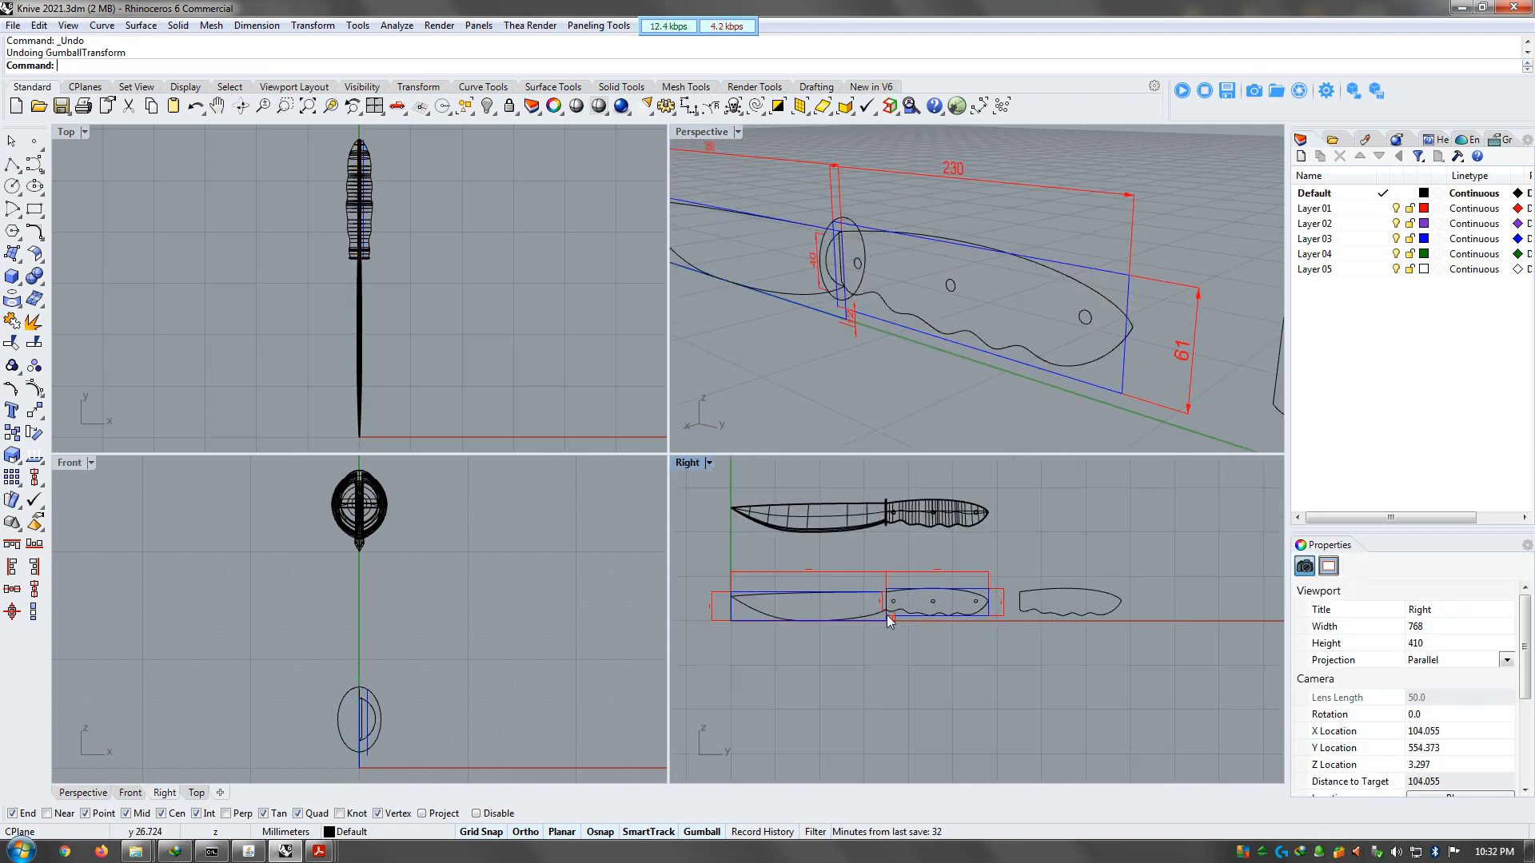
scroll(747, 602, "up", 3)
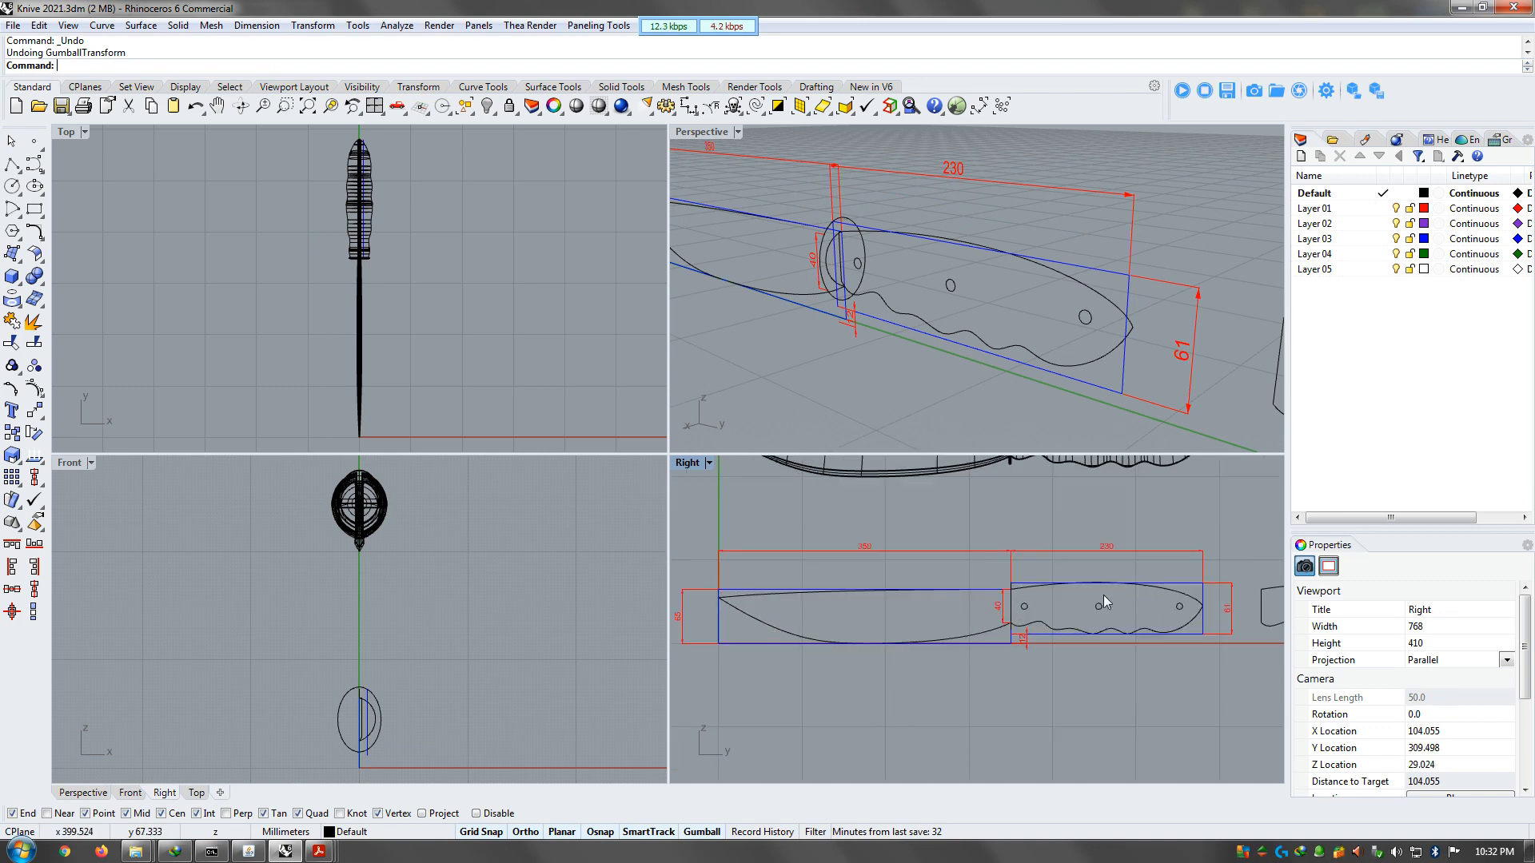
scroll(859, 547, "down", 3)
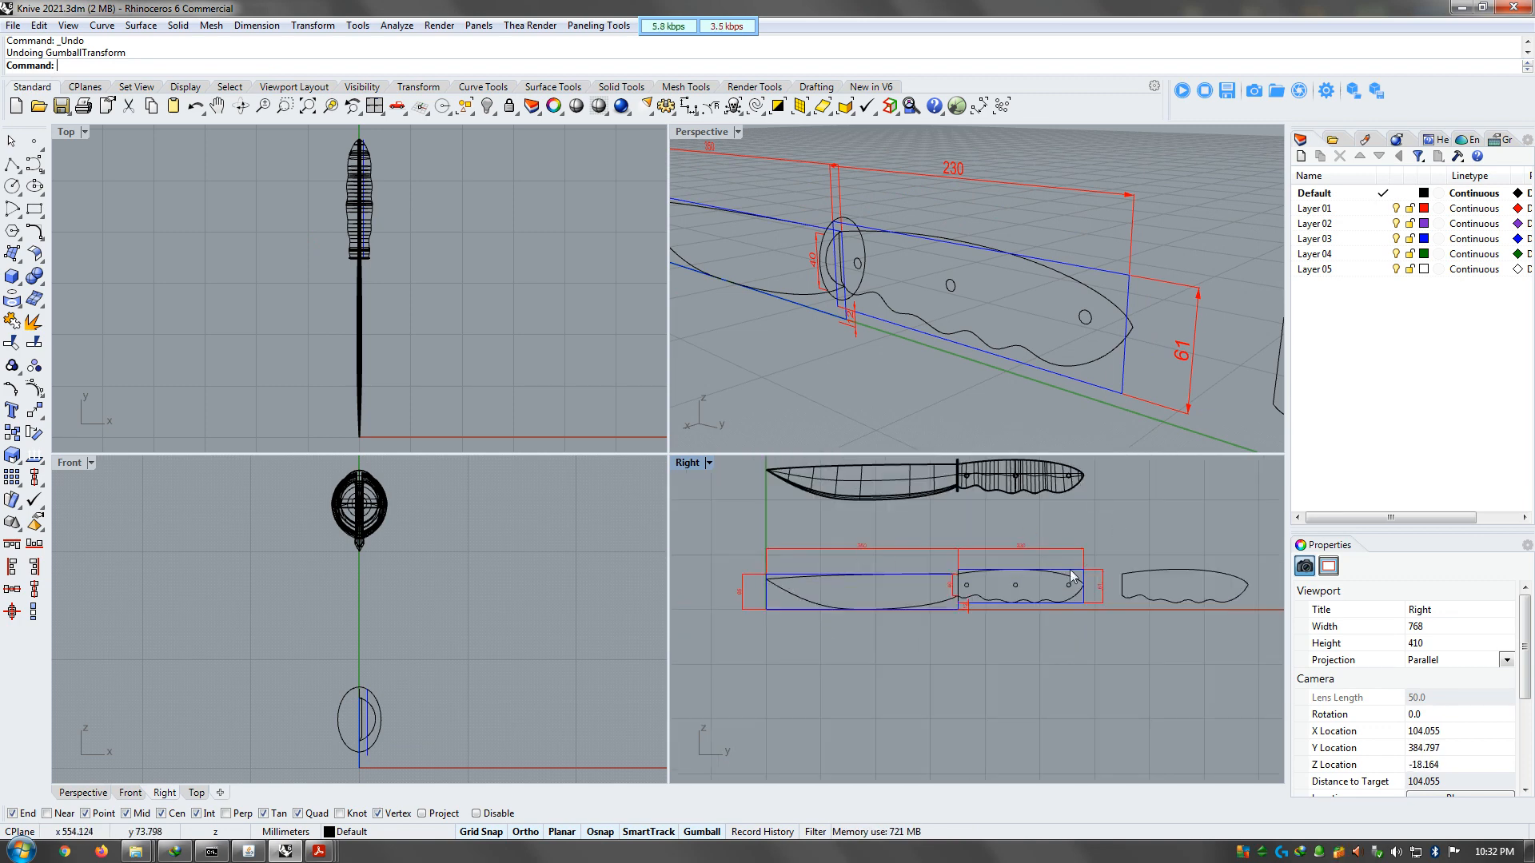
scroll(1128, 591, "up", 4)
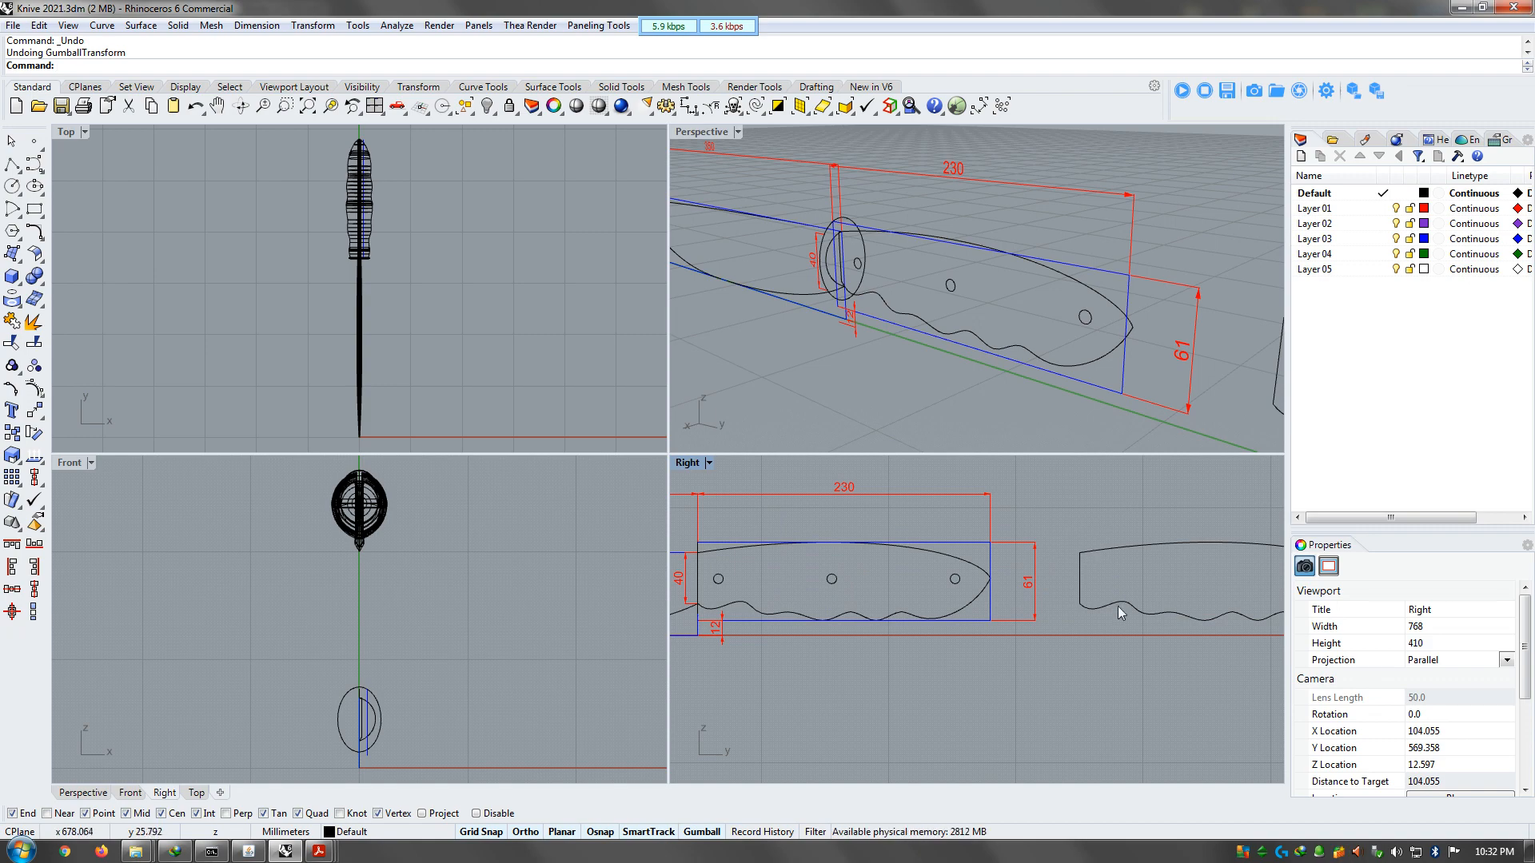
scroll(1040, 550, "down", 2)
left_click(980, 548)
left_click(992, 592)
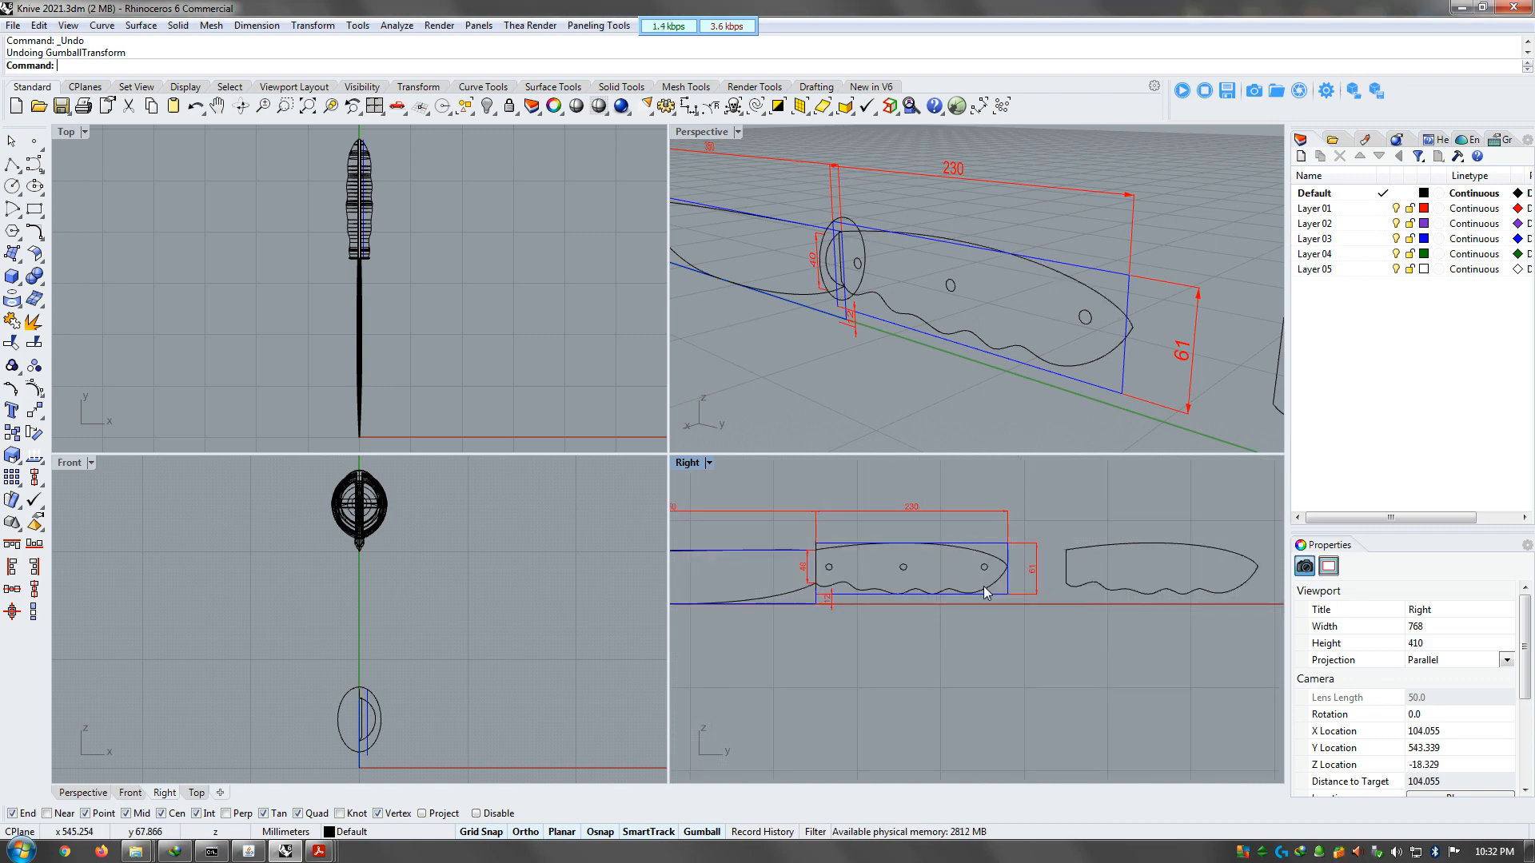
key("Escape")
double_click(692, 465)
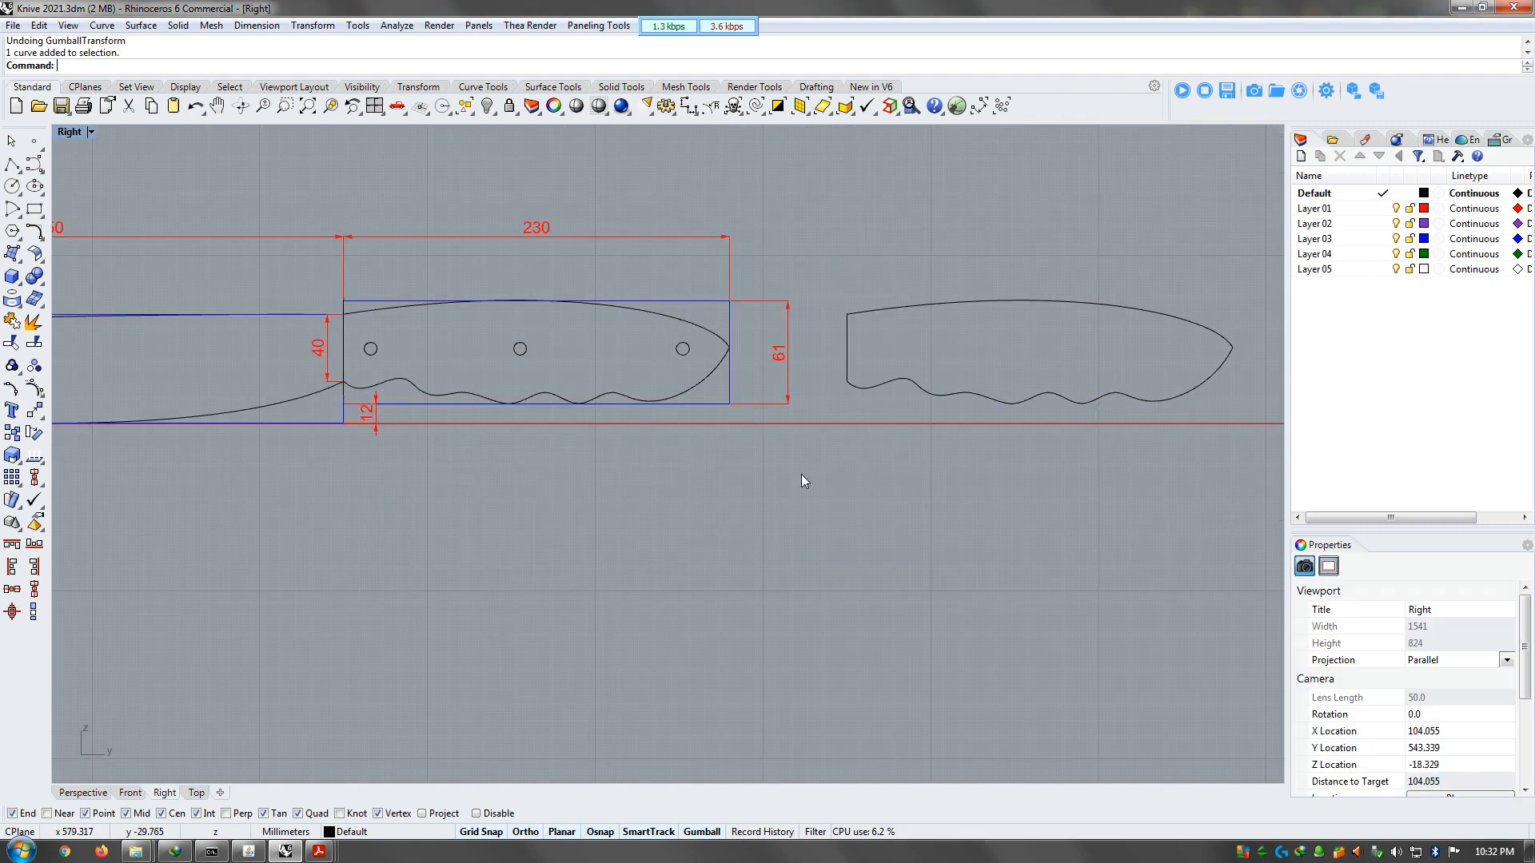
Inspect where the handle's upper and lower curves meet at the pointed end, and examine the wavy lower curve's control points
scroll(724, 348, "up", 5)
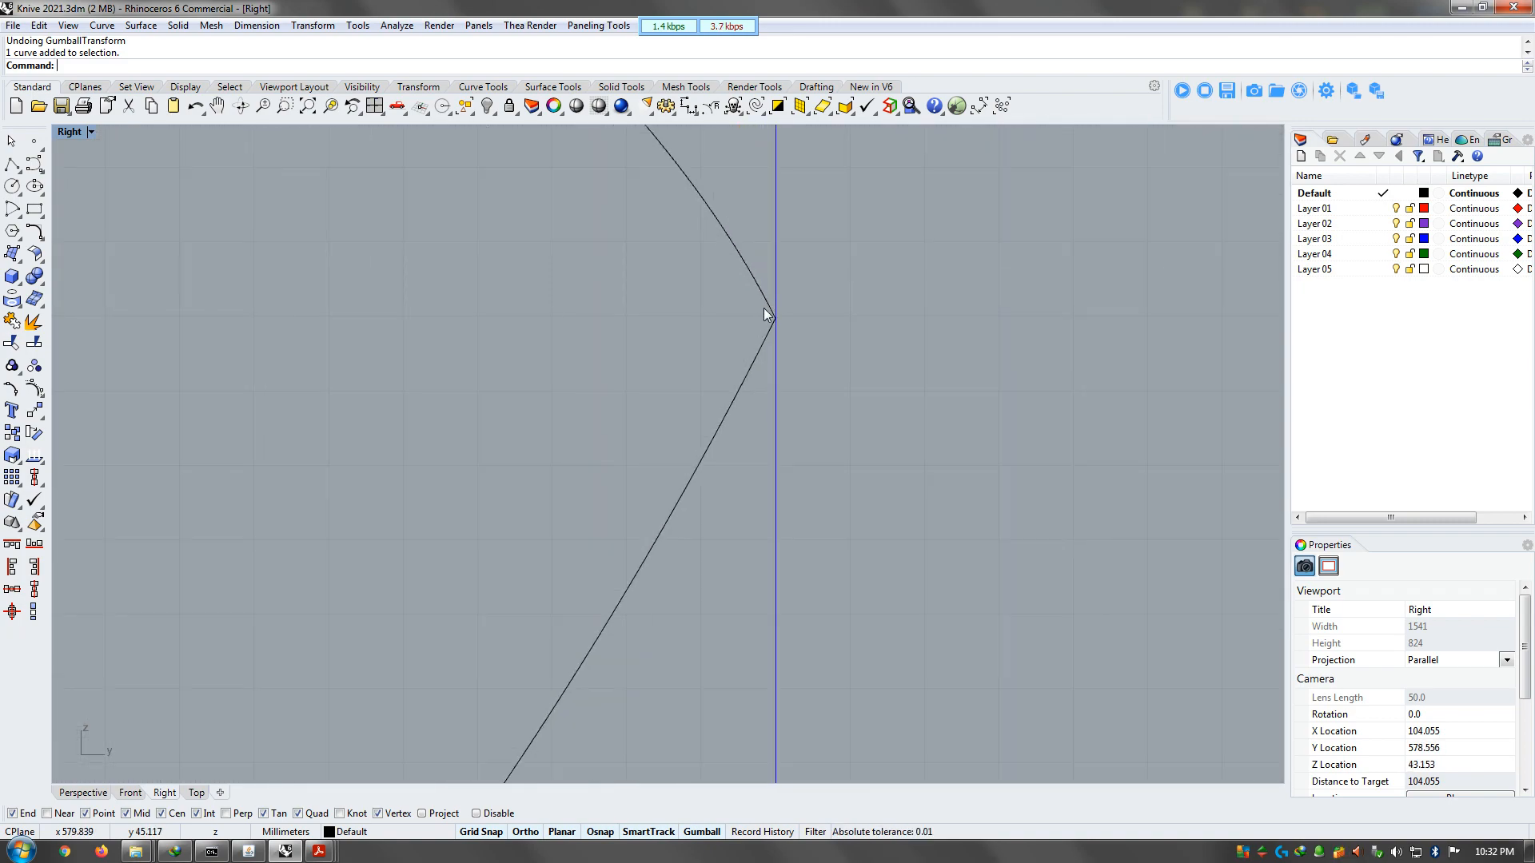
left_click(764, 310)
key("Escape")
left_click(763, 338)
left_click(764, 298)
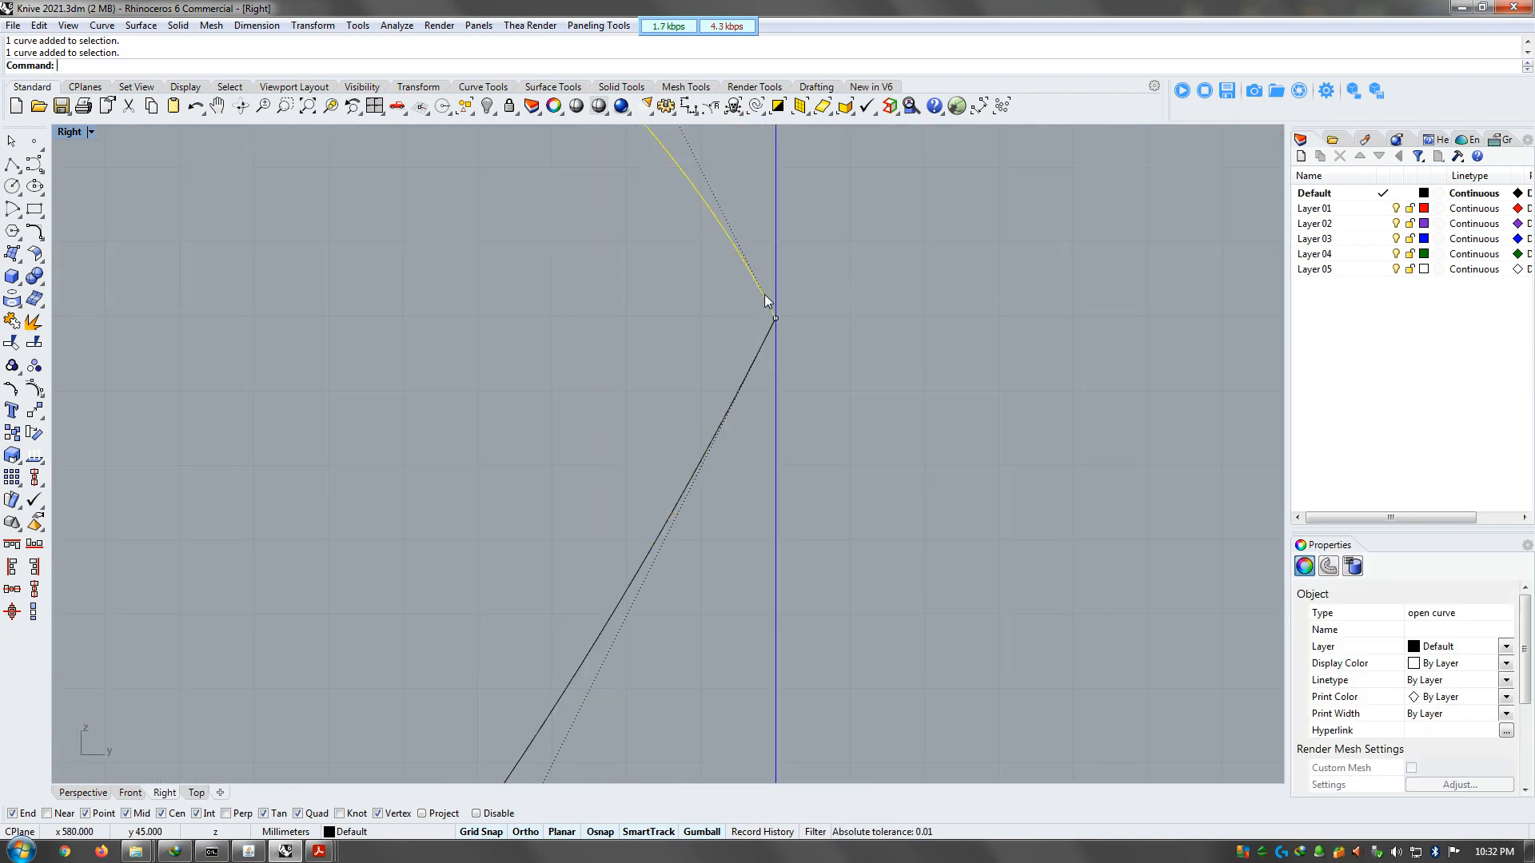
scroll(829, 366, "down", 5)
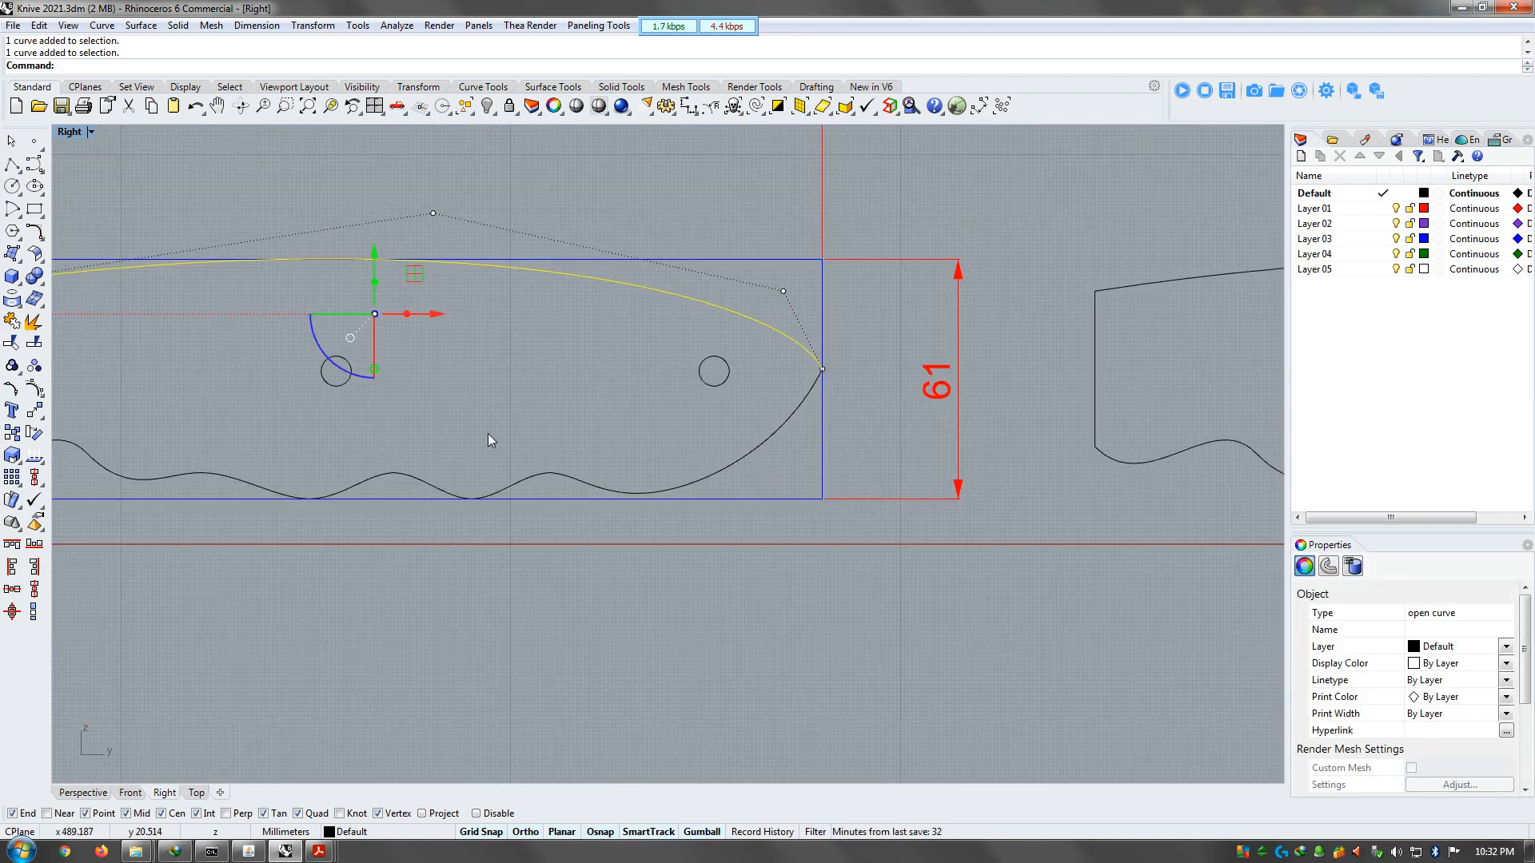
key("Escape")
scroll(816, 409, "down", 3)
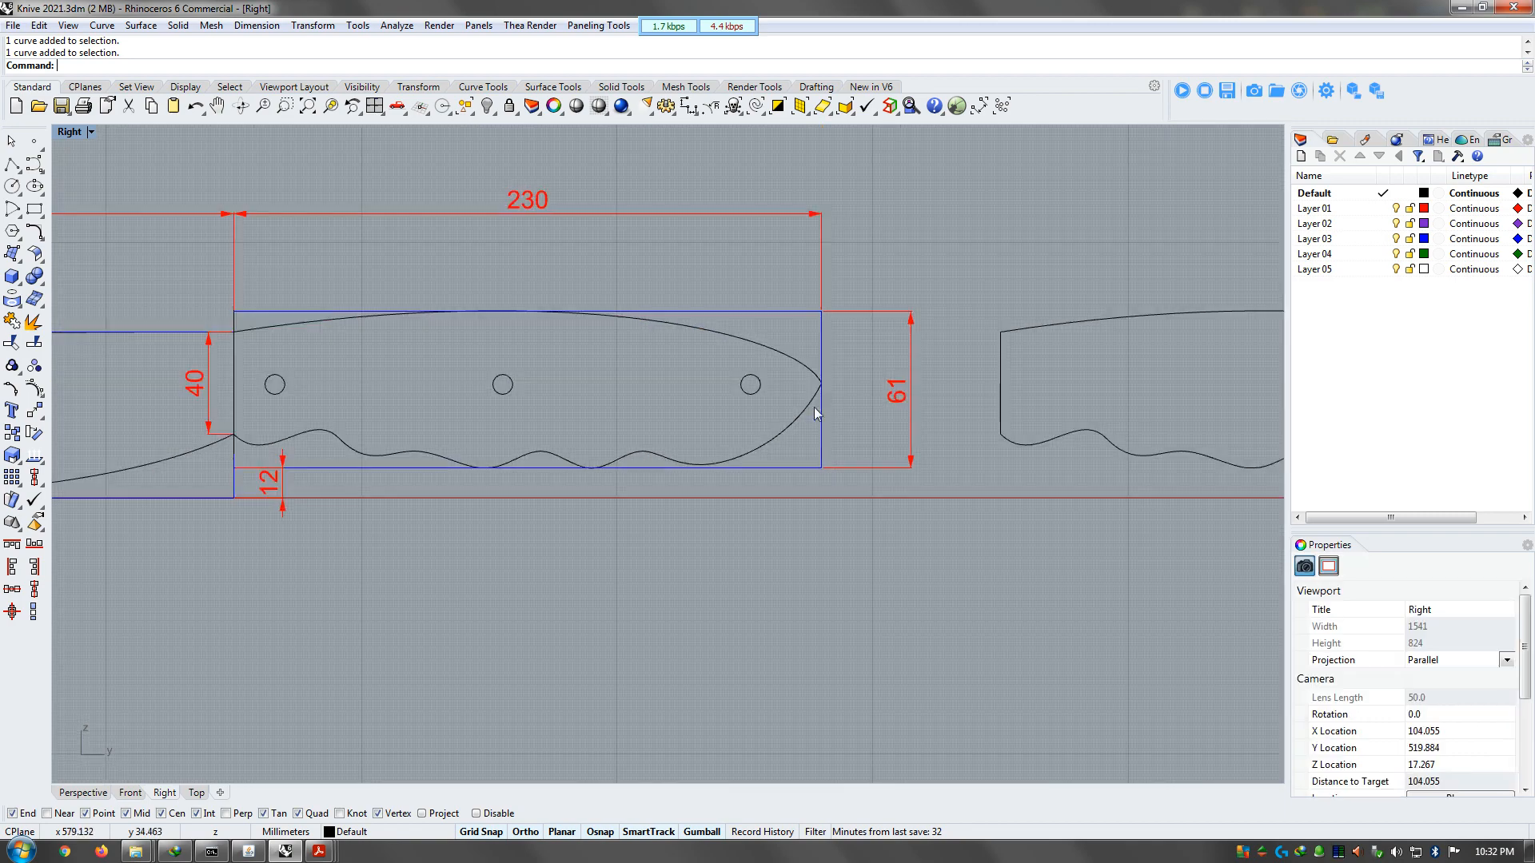
left_click(284, 444)
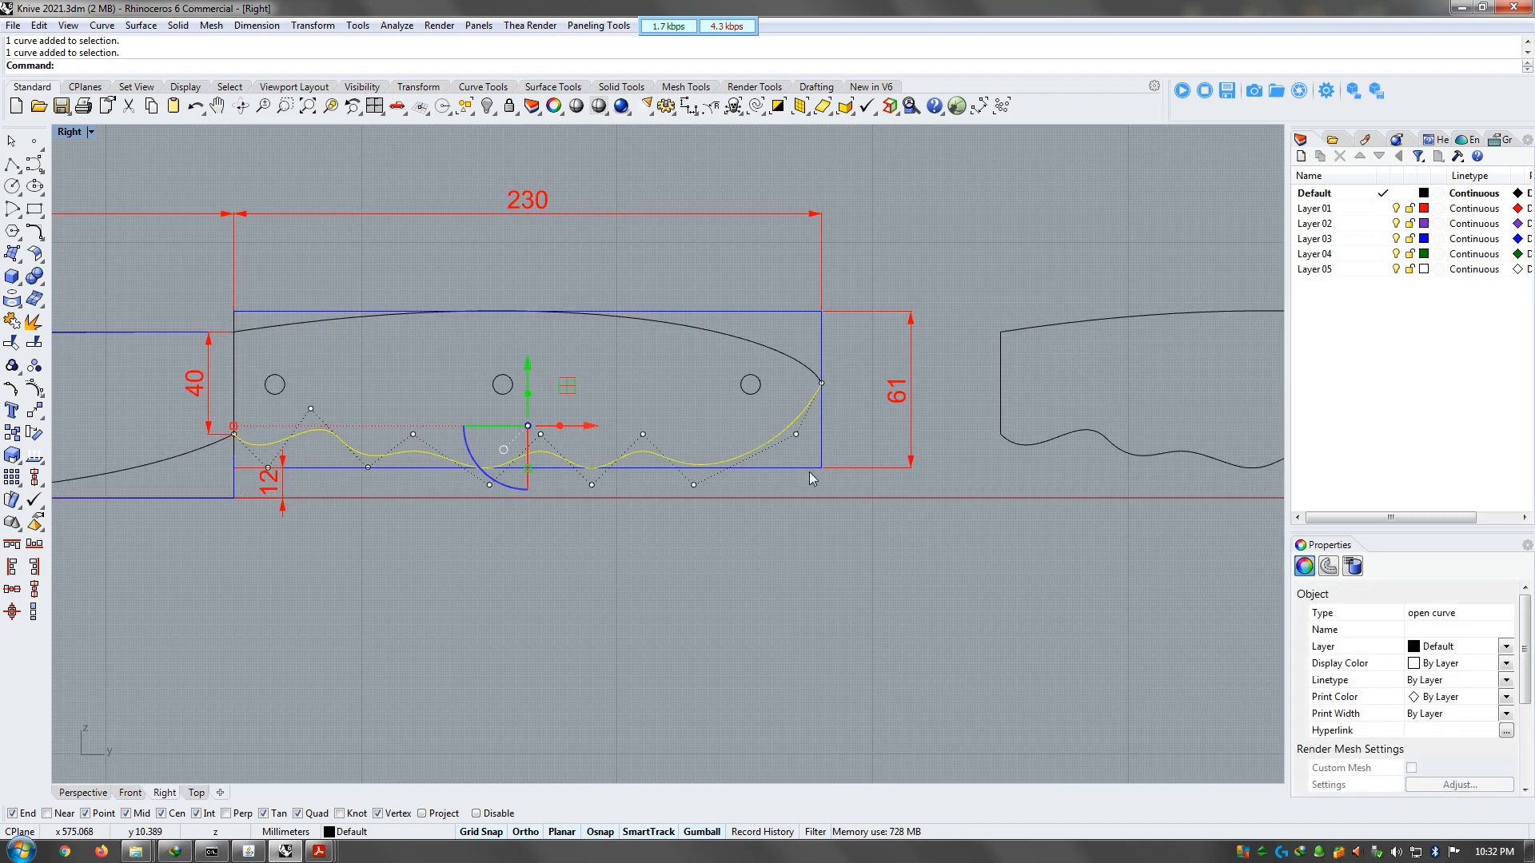
Draw a degree 3 control point curve below the handle profile, placing ten points in a zigzag to form a wavy line
left_click(35, 164)
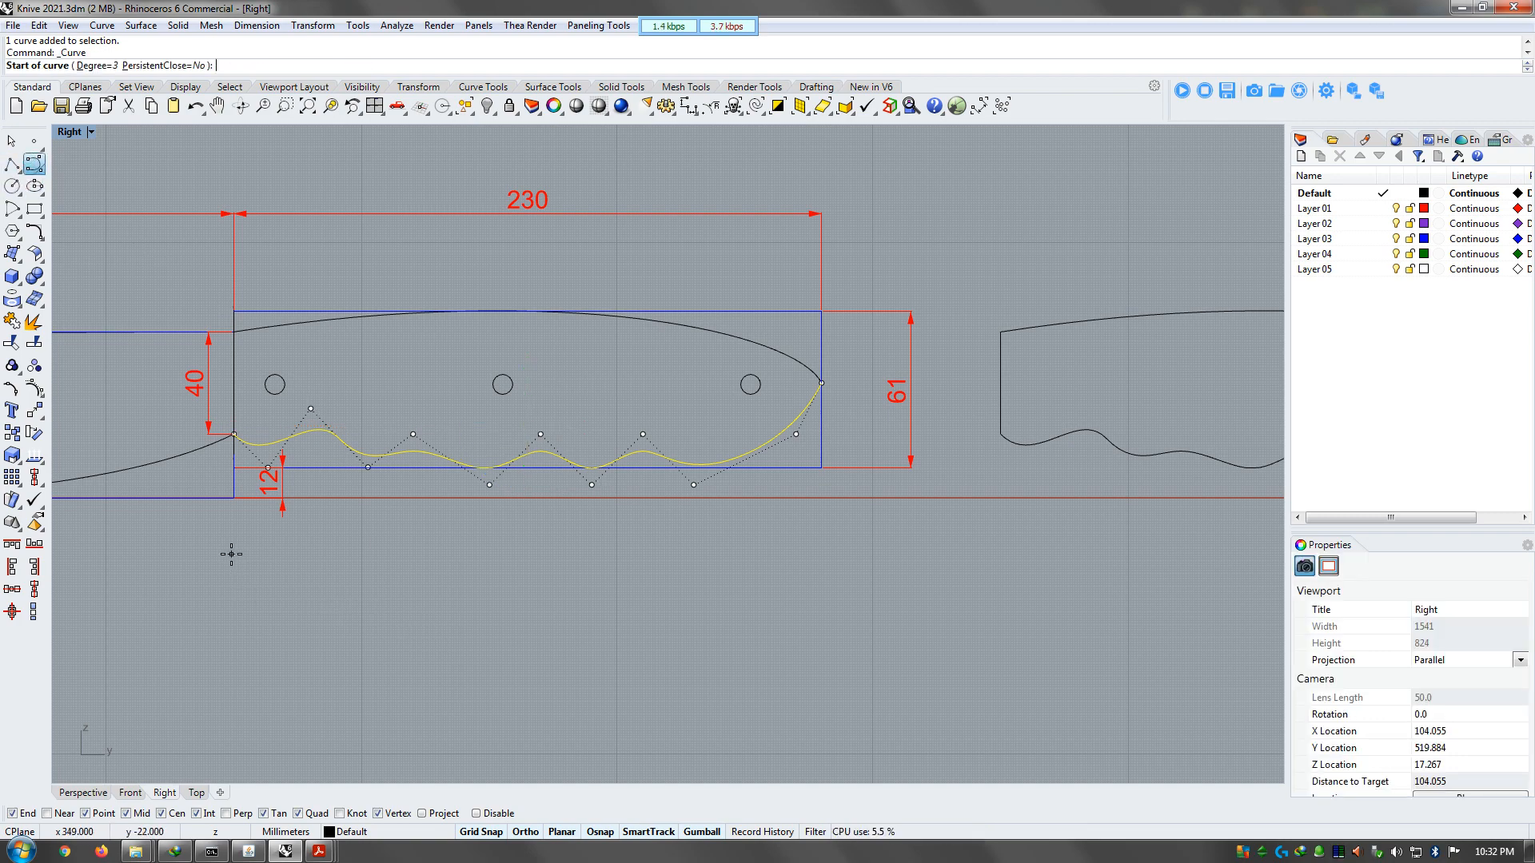
left_click(257, 580)
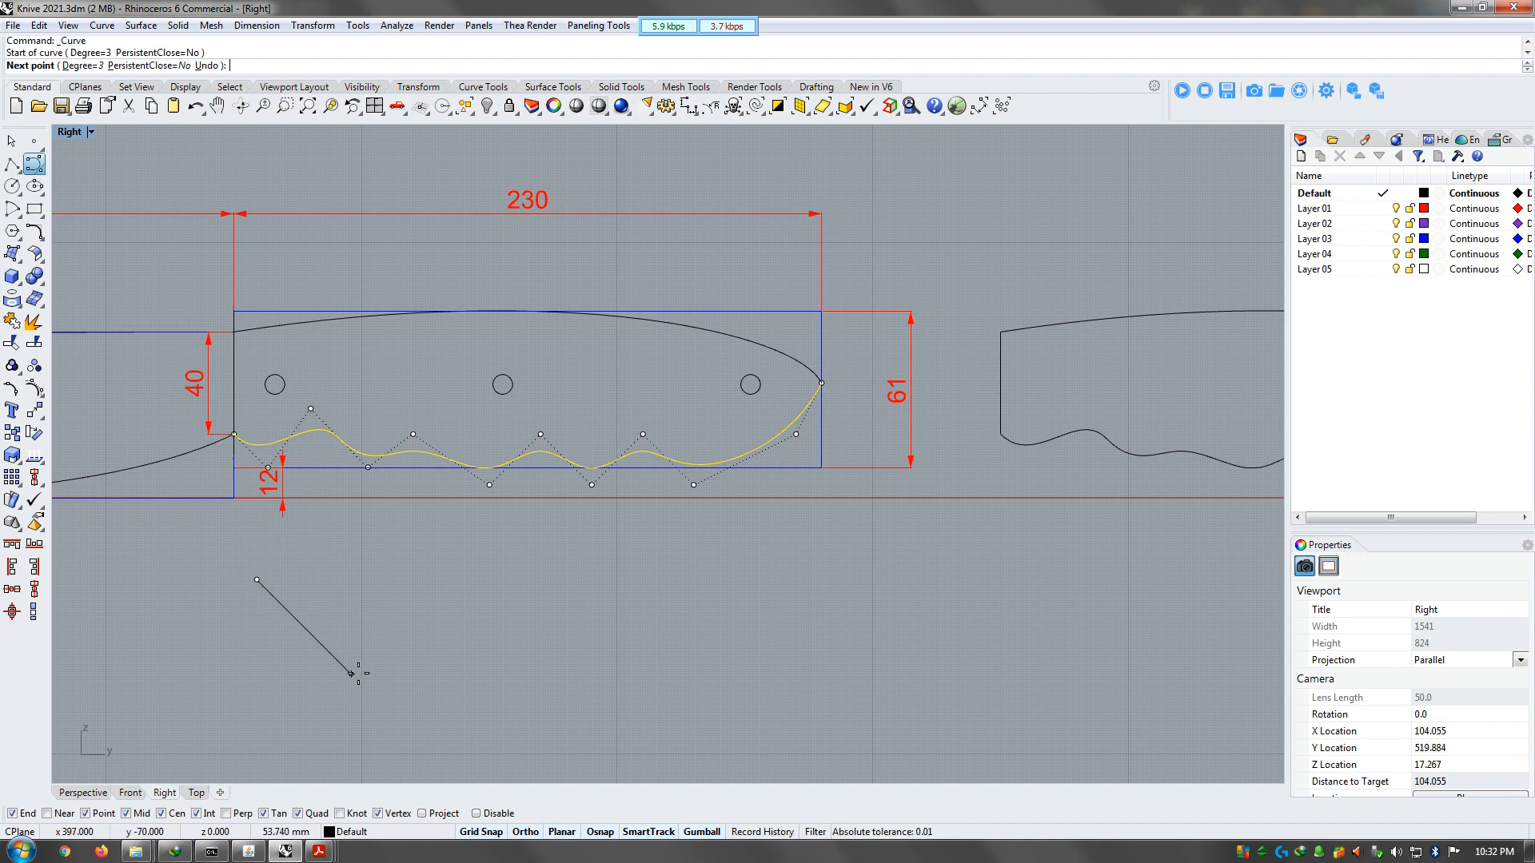
left_click(374, 697)
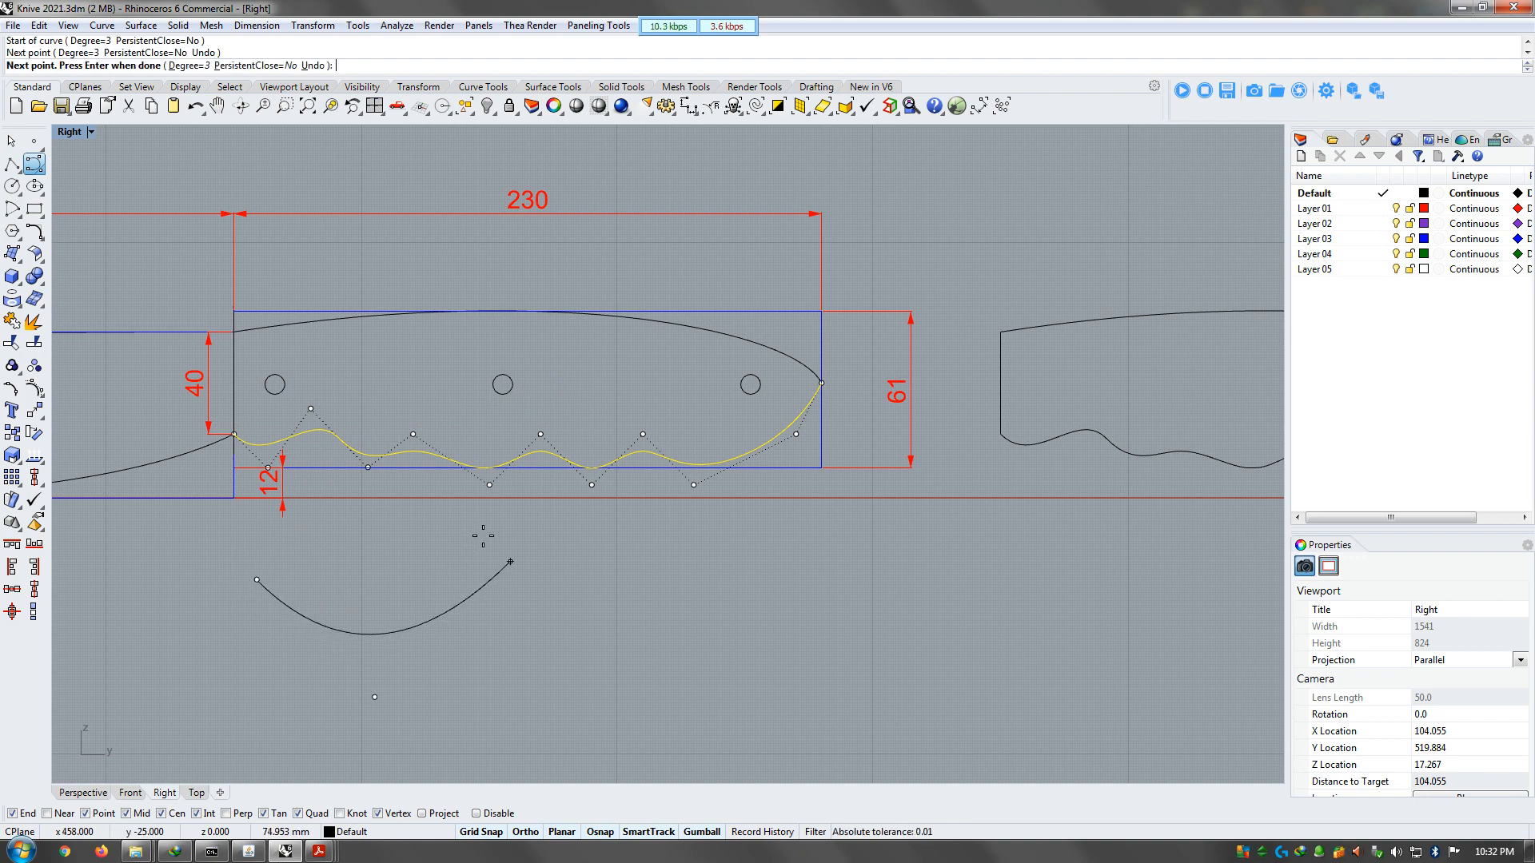
left_click(510, 562)
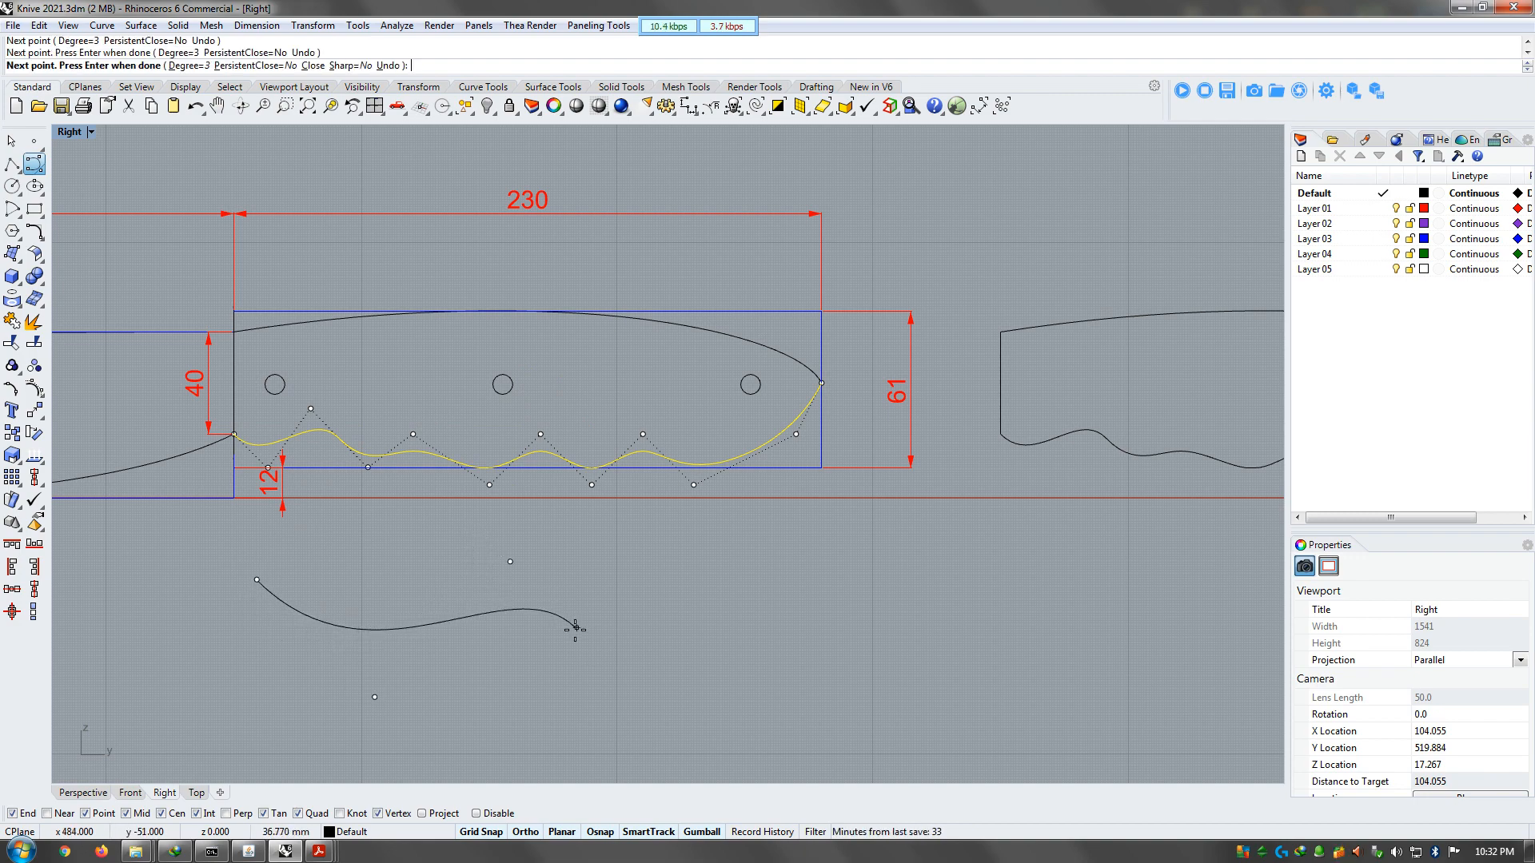
left_click(576, 628)
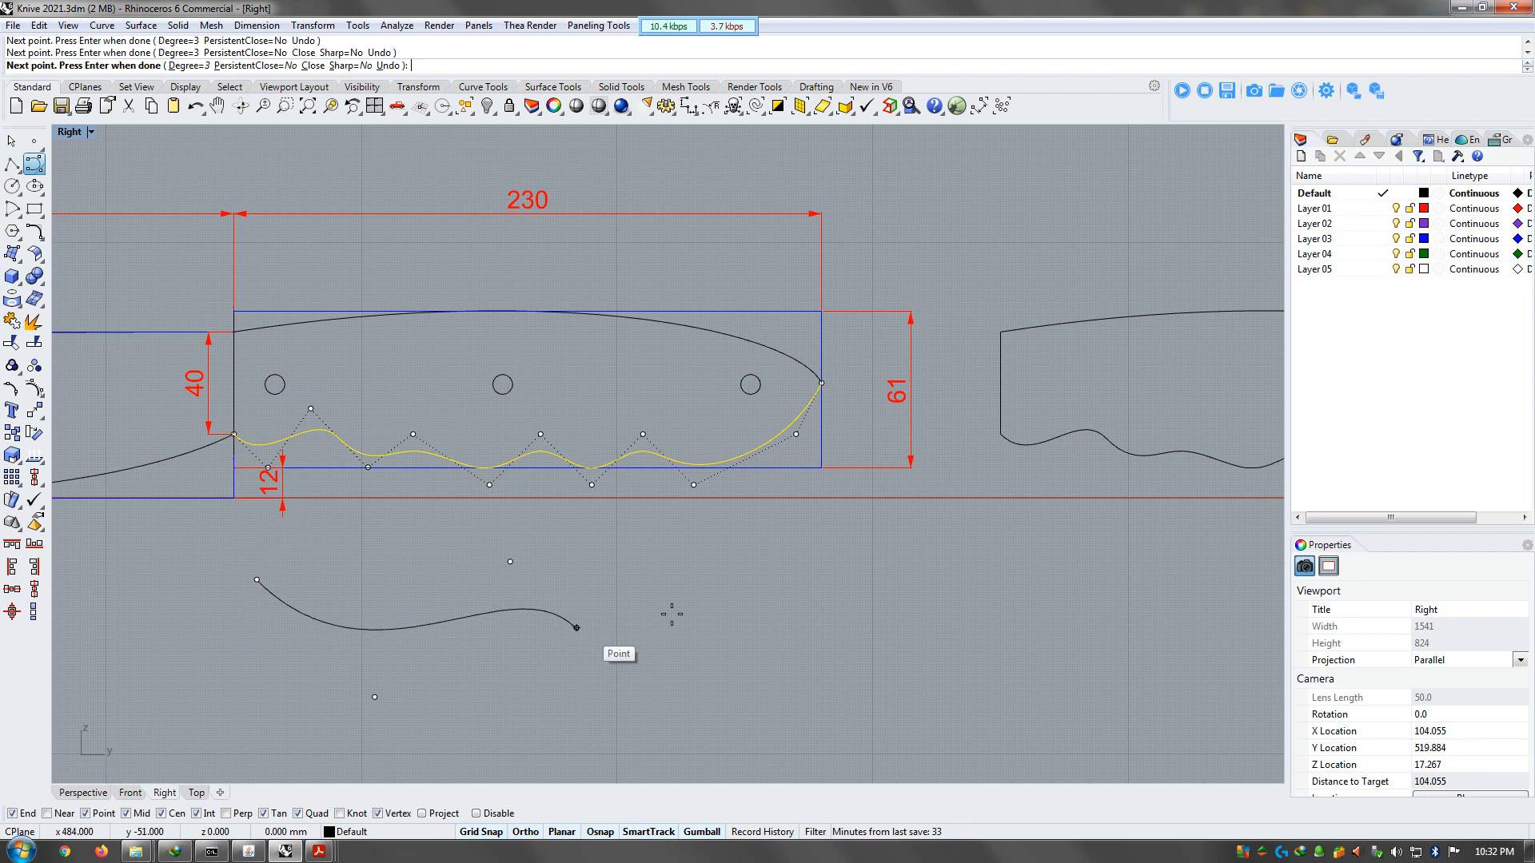
left_click(656, 549)
left_click(752, 646)
left_click(837, 562)
left_click(941, 666)
left_click(1048, 559)
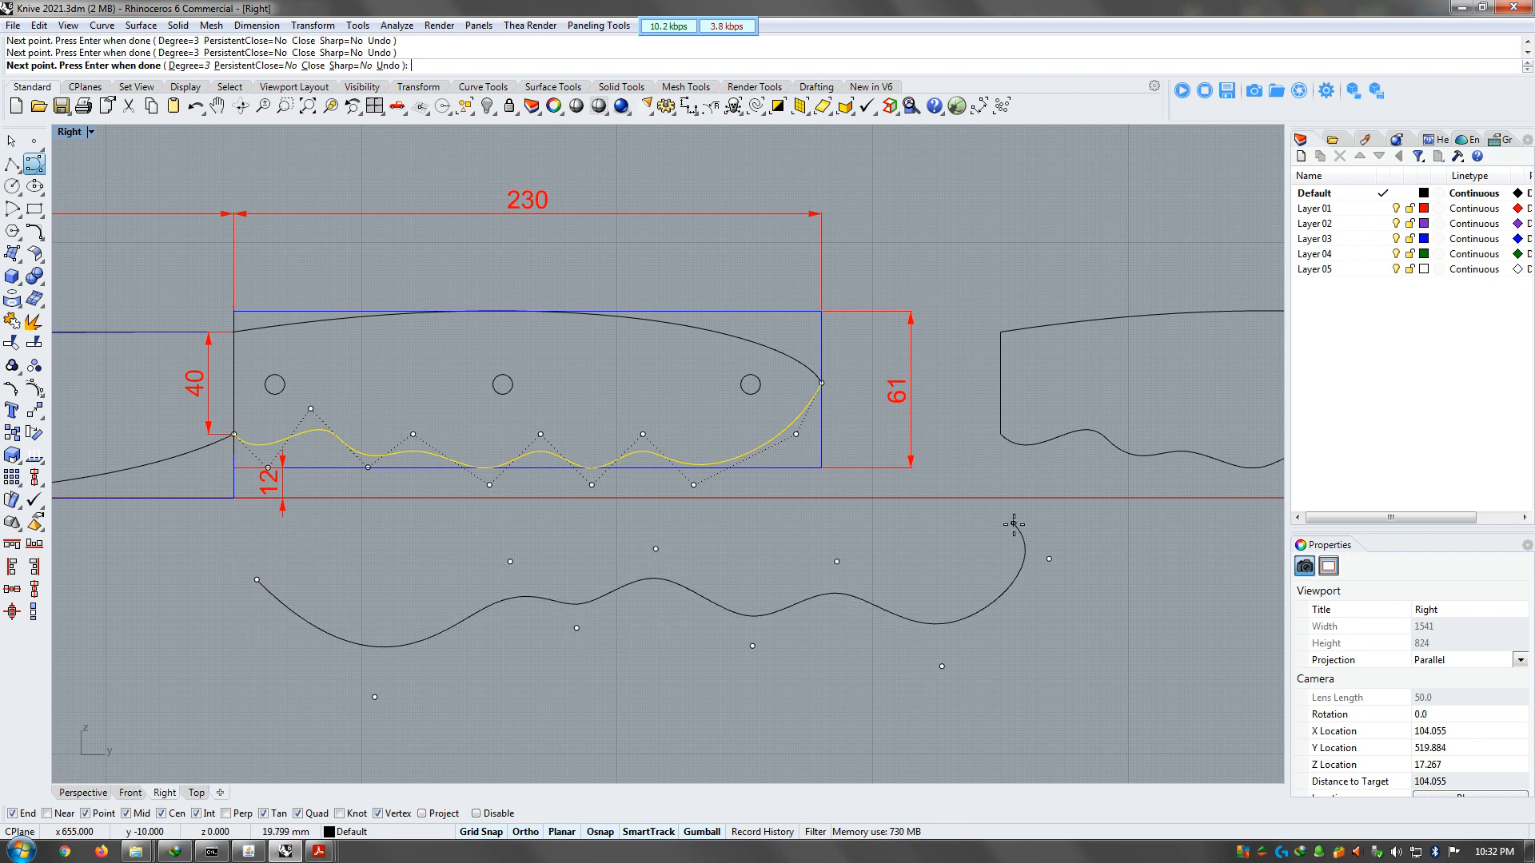
left_click(1094, 512)
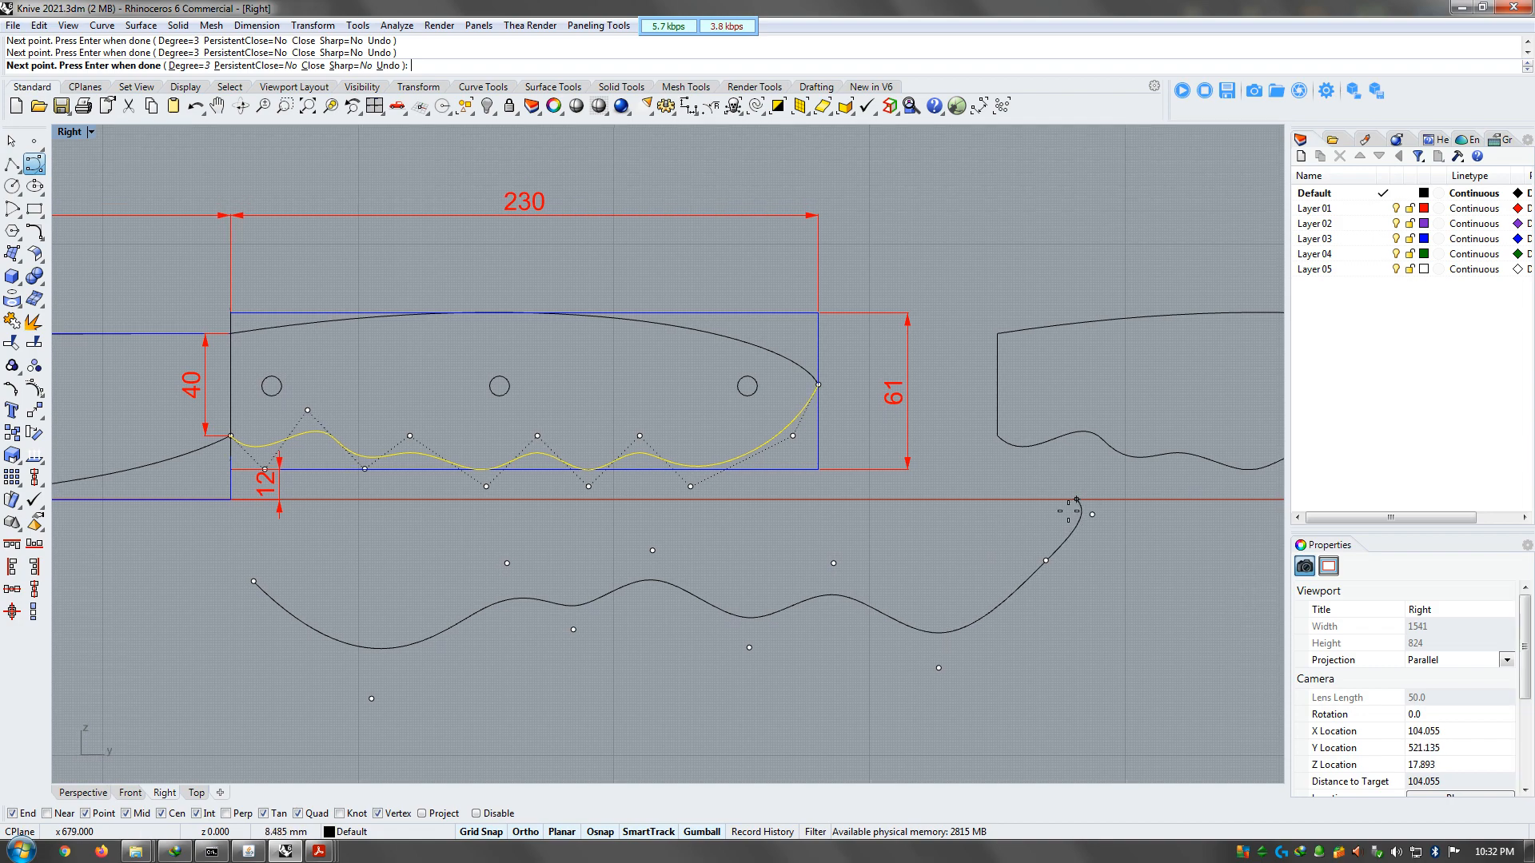
key("Return")
Shift the new wavy curve's last two control points toward its start, and shift the three points before the end point the same way
left_click(720, 613)
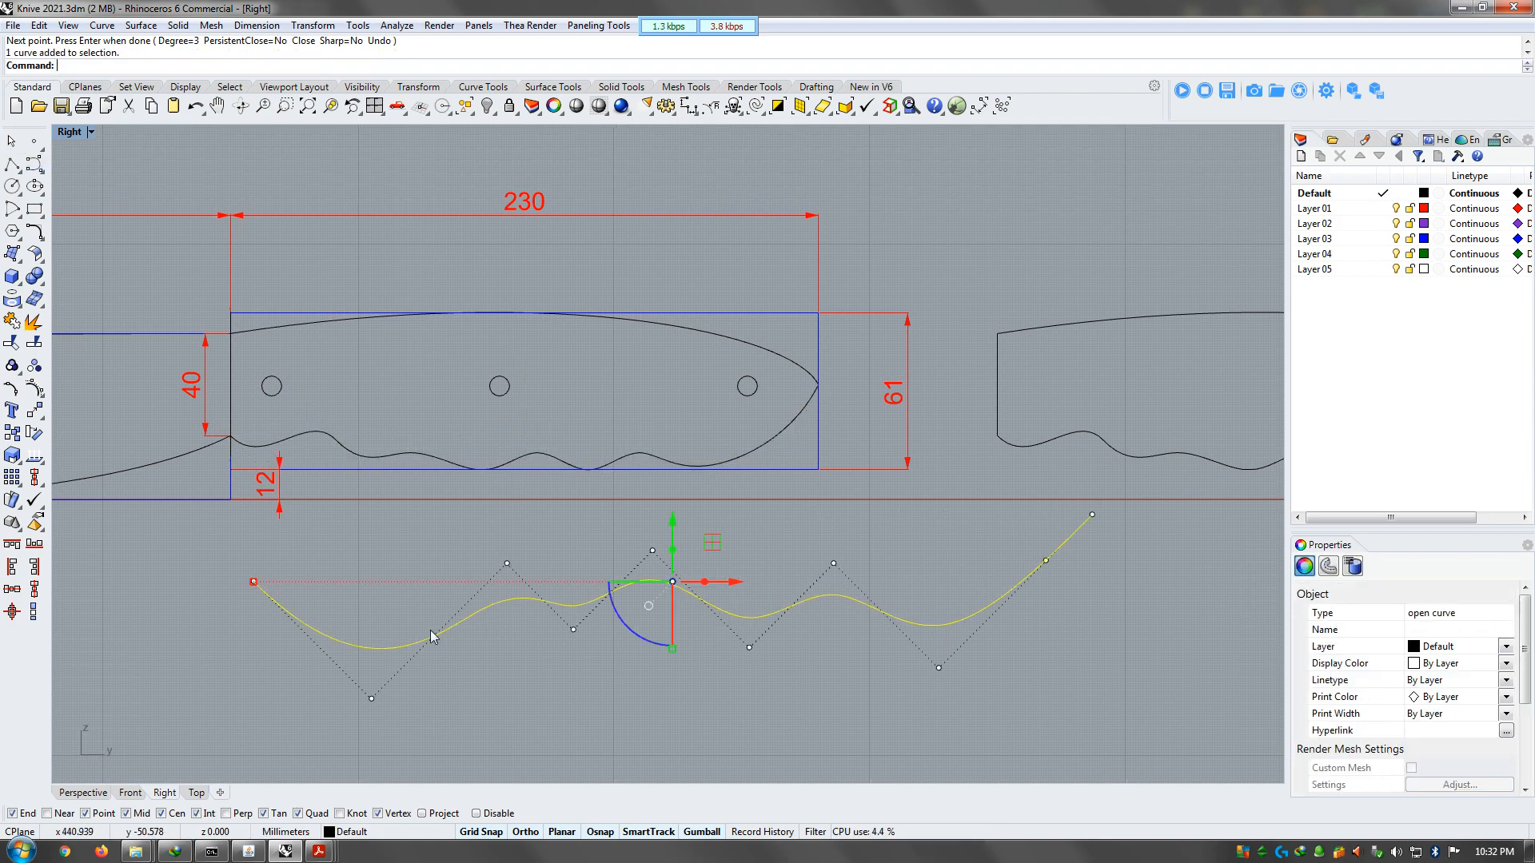
left_click(377, 690)
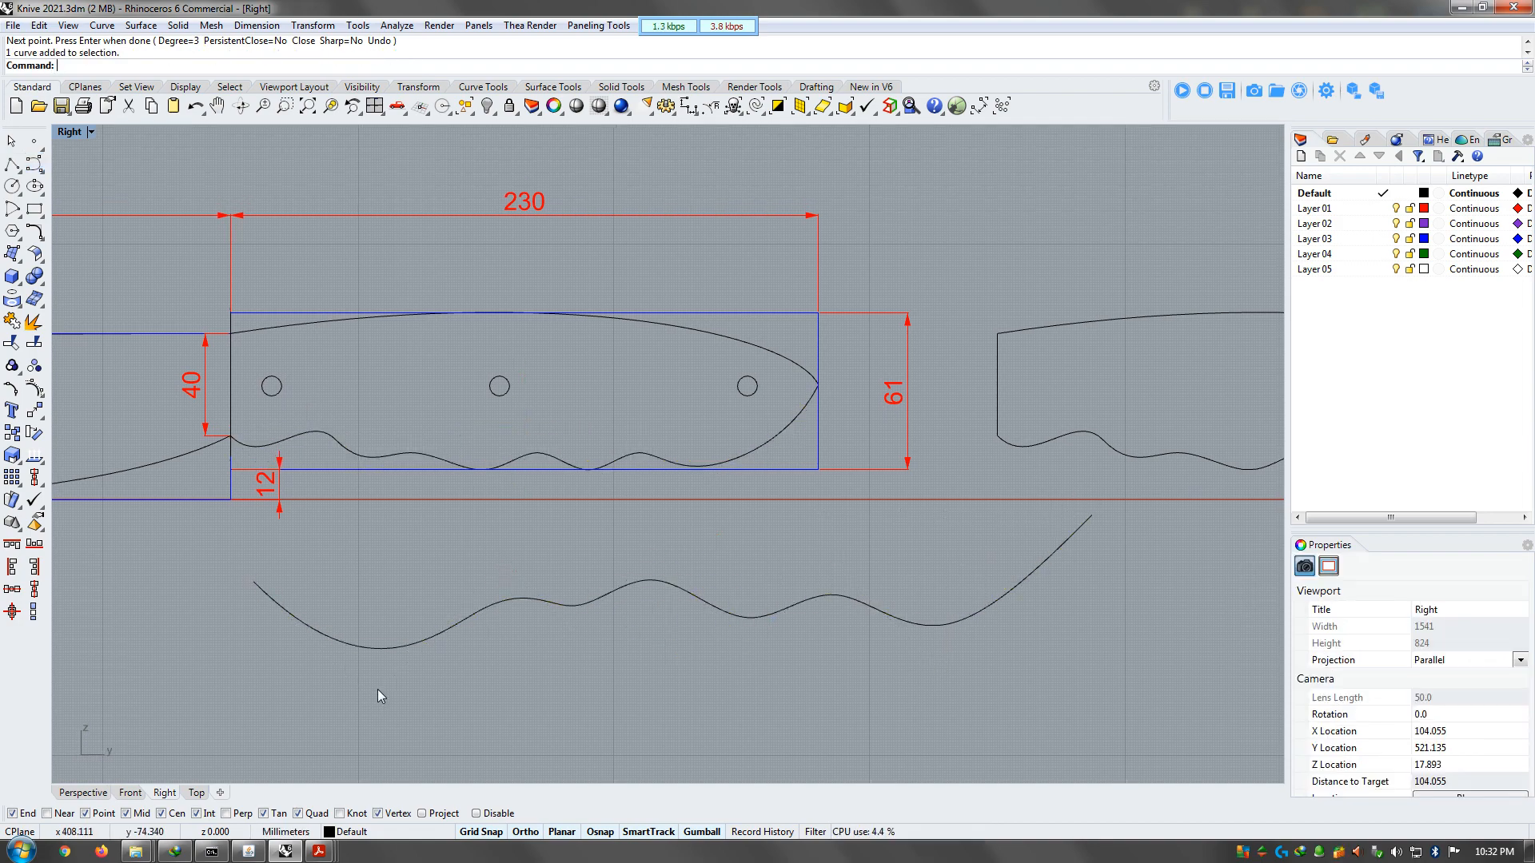
left_click(464, 625)
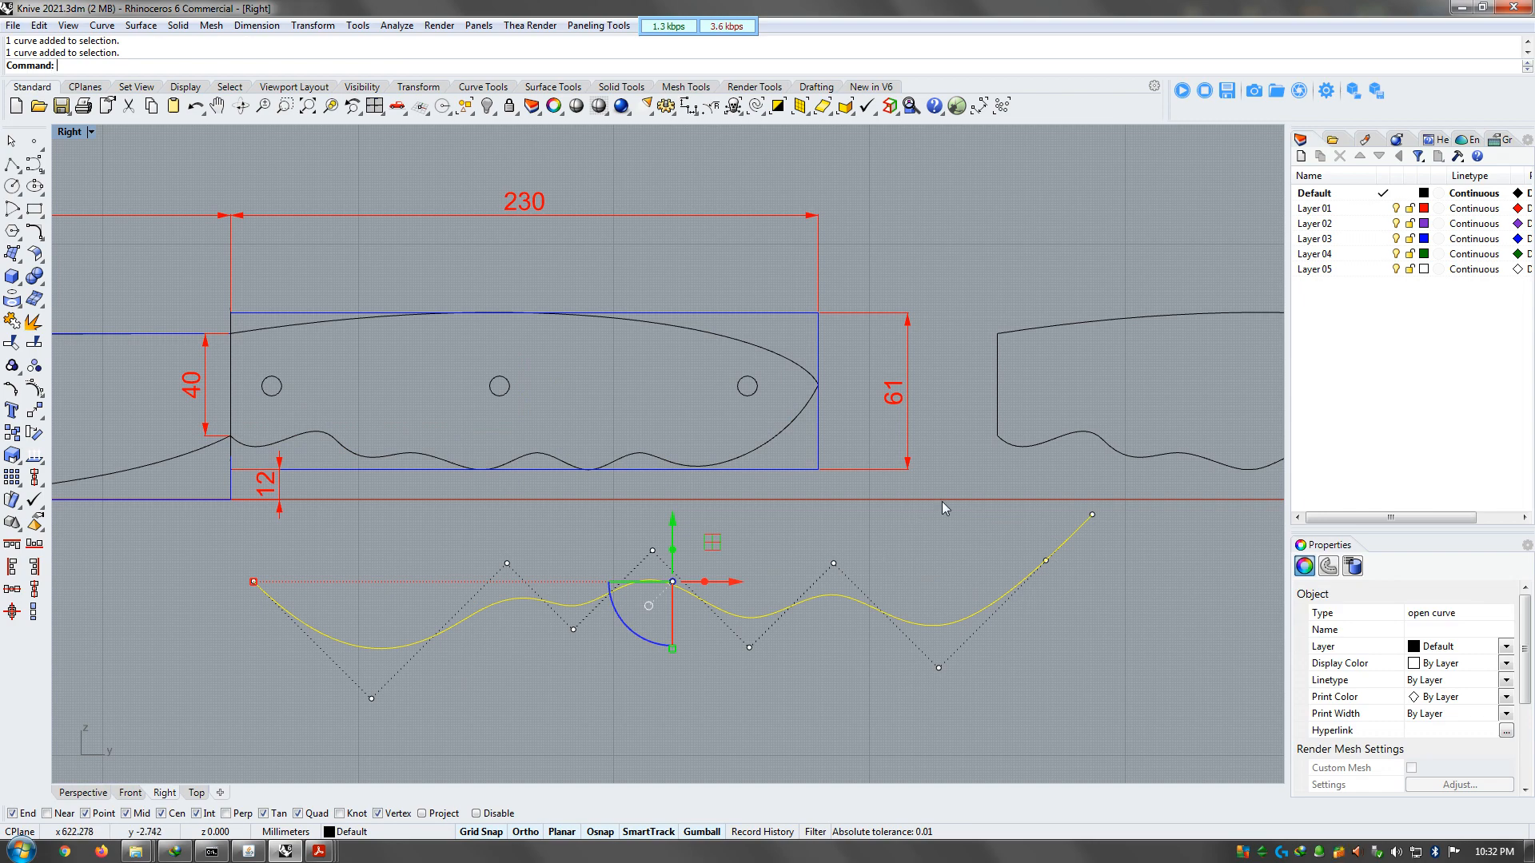
left_click_drag(942, 477, 1151, 723)
left_click_drag(1134, 541, 1092, 544)
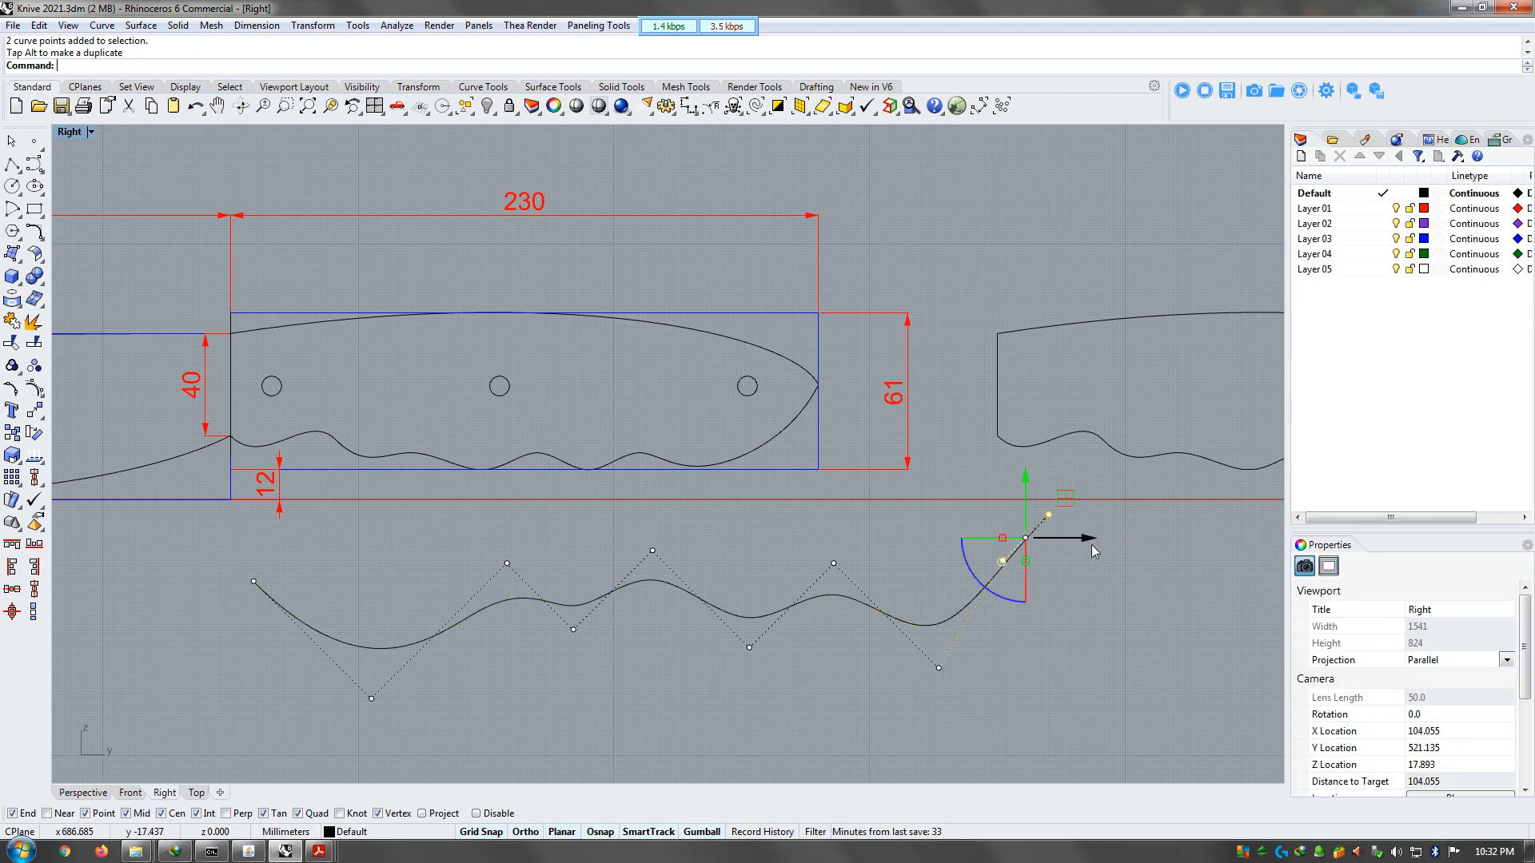
left_click_drag(777, 525, 1141, 691)
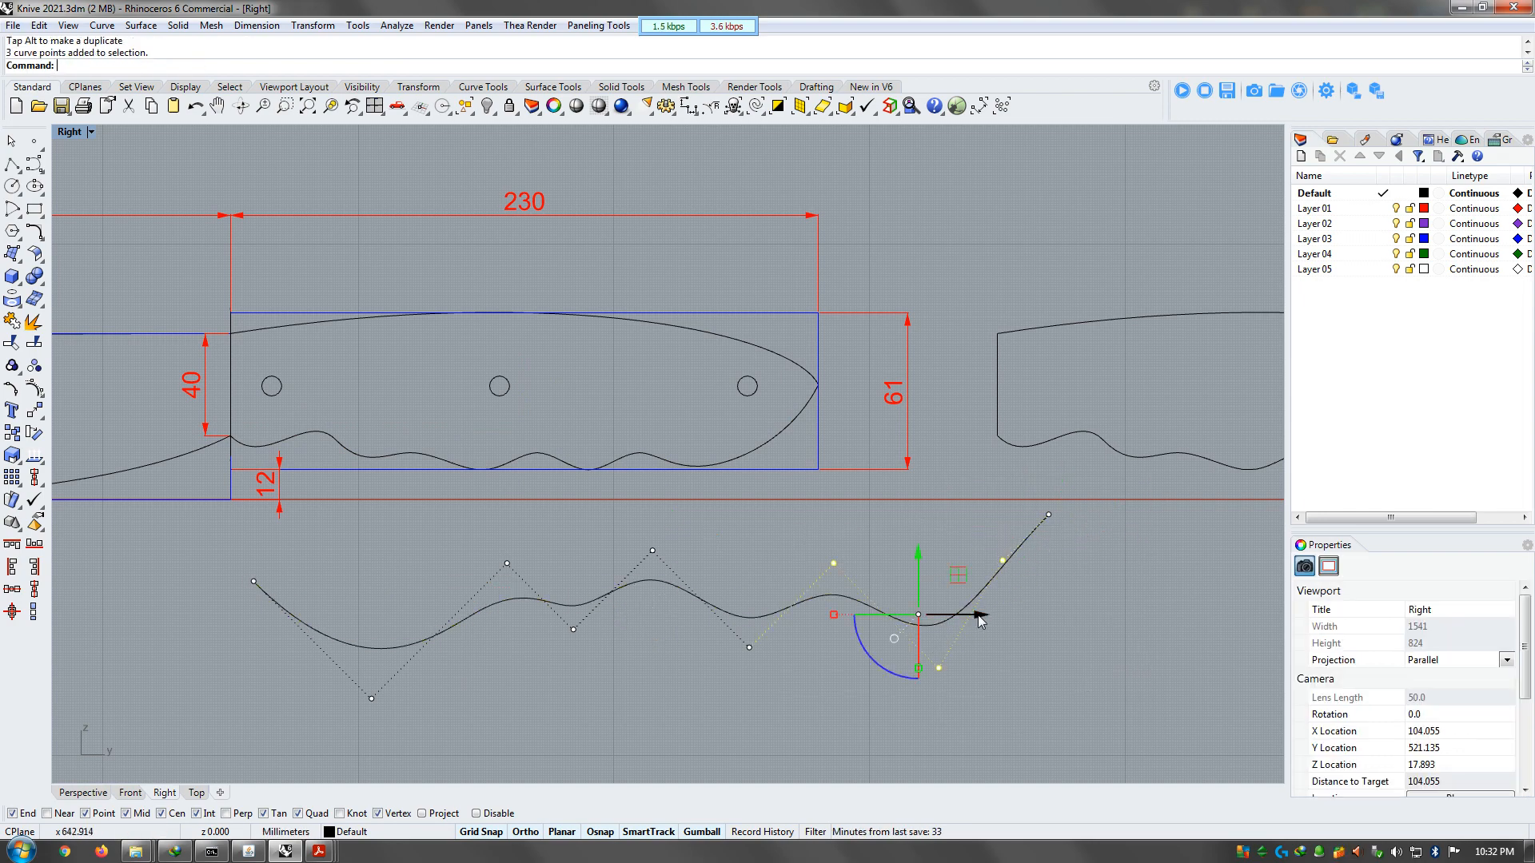
left_click_drag(980, 621, 939, 621)
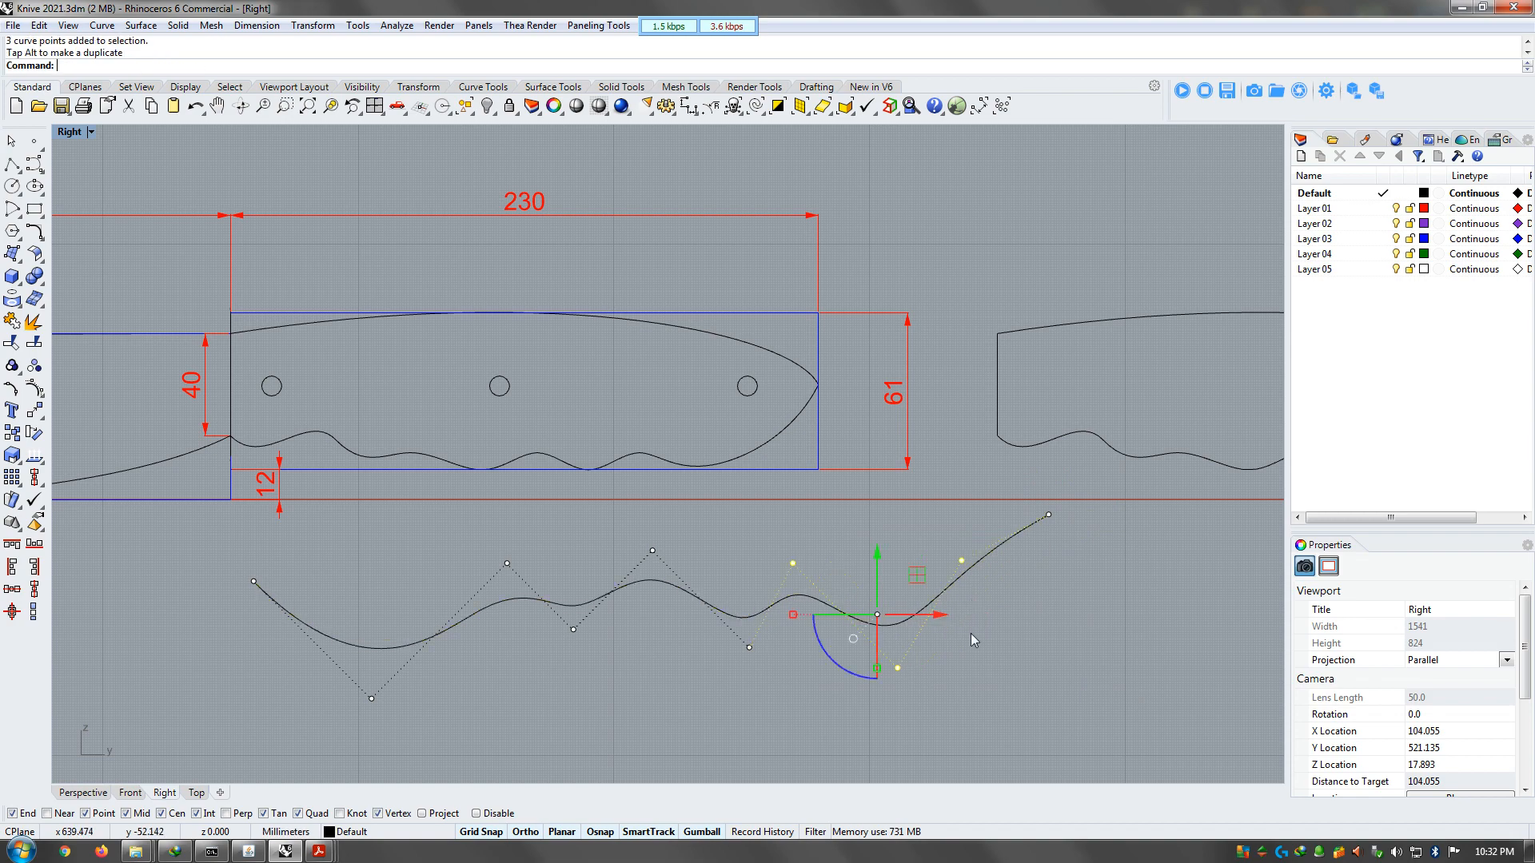
Deepen the wavy curve's second valley by lowering its control point, and shift the preceding peak point toward the curve's start
left_click(512, 601)
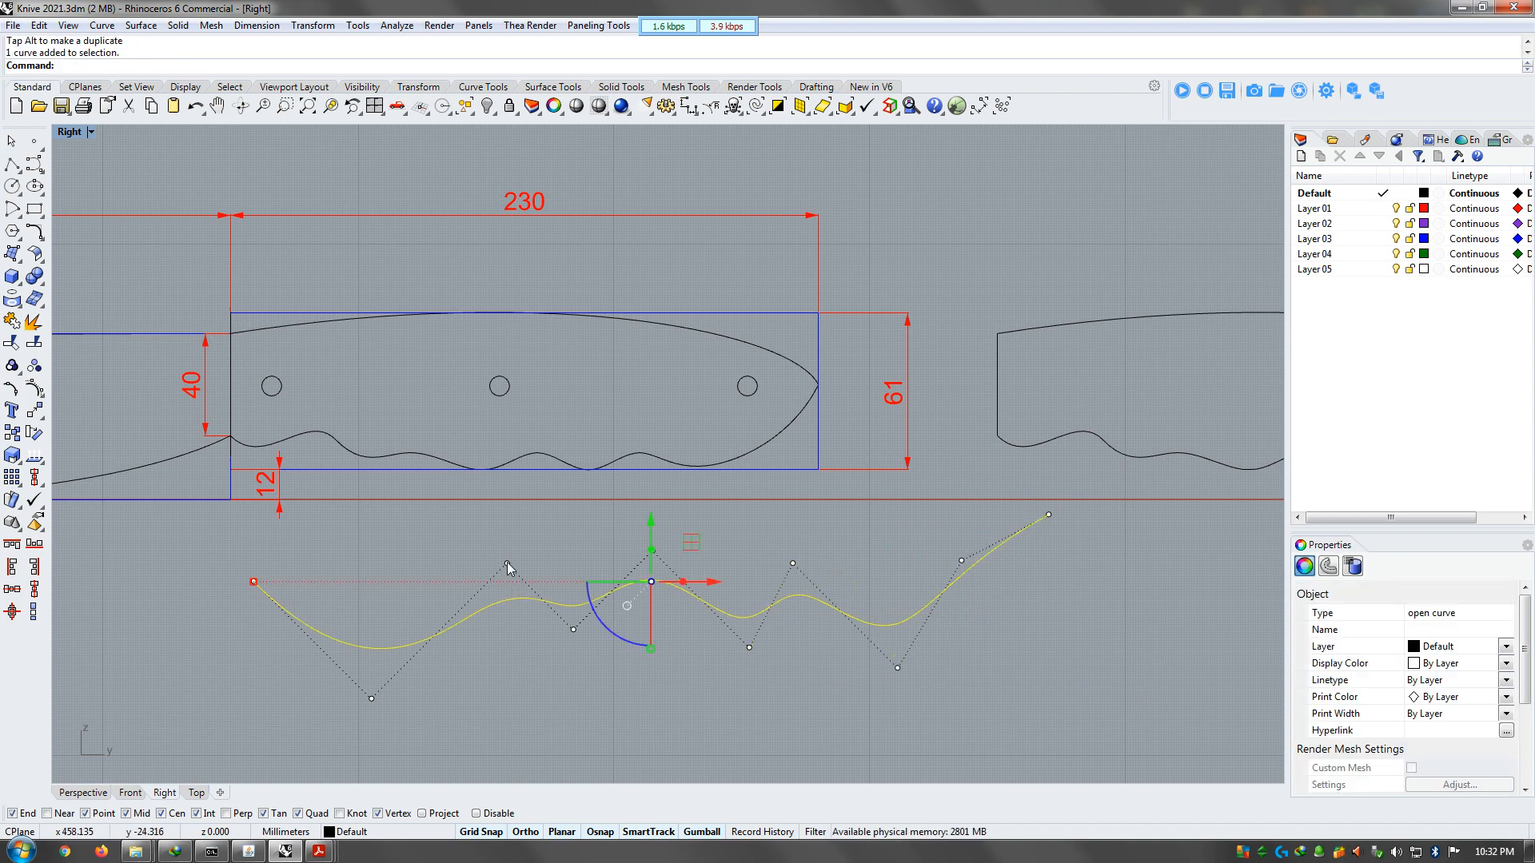
left_click(574, 631)
left_click_drag(574, 631, 573, 684)
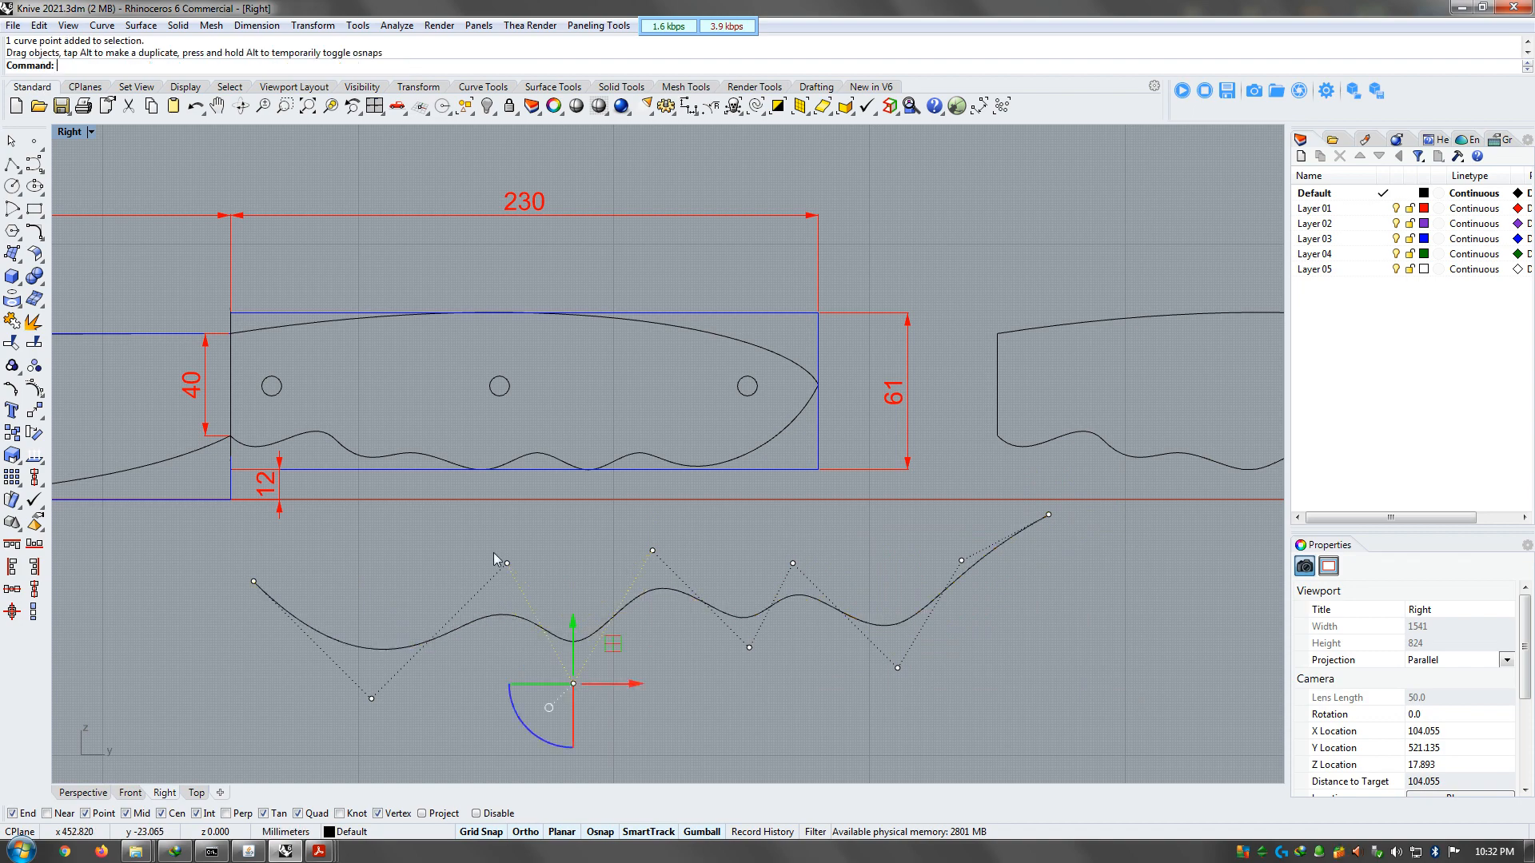
left_click(507, 564)
left_click_drag(573, 576, 501, 592)
key("Escape")
key("Escape")
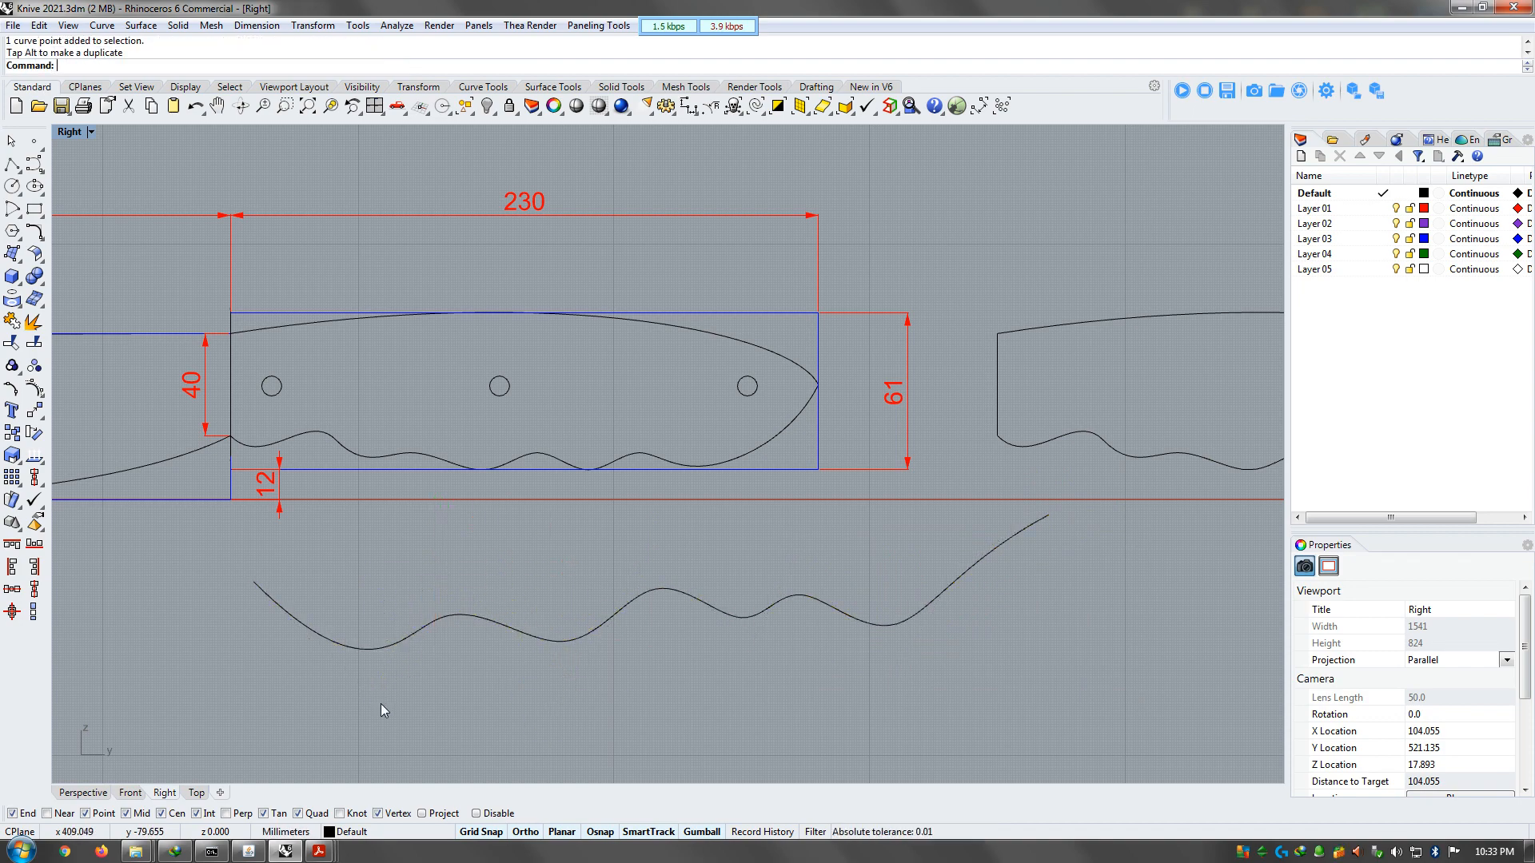
Raise the wavy curve's first valley control point and shift it toward the start, and shift the second valley point the same way
left_click(372, 645)
left_click_drag(372, 698, 311, 666)
left_click_drag(325, 592, 311, 601)
left_click_drag(387, 660, 340, 661)
left_click(572, 683)
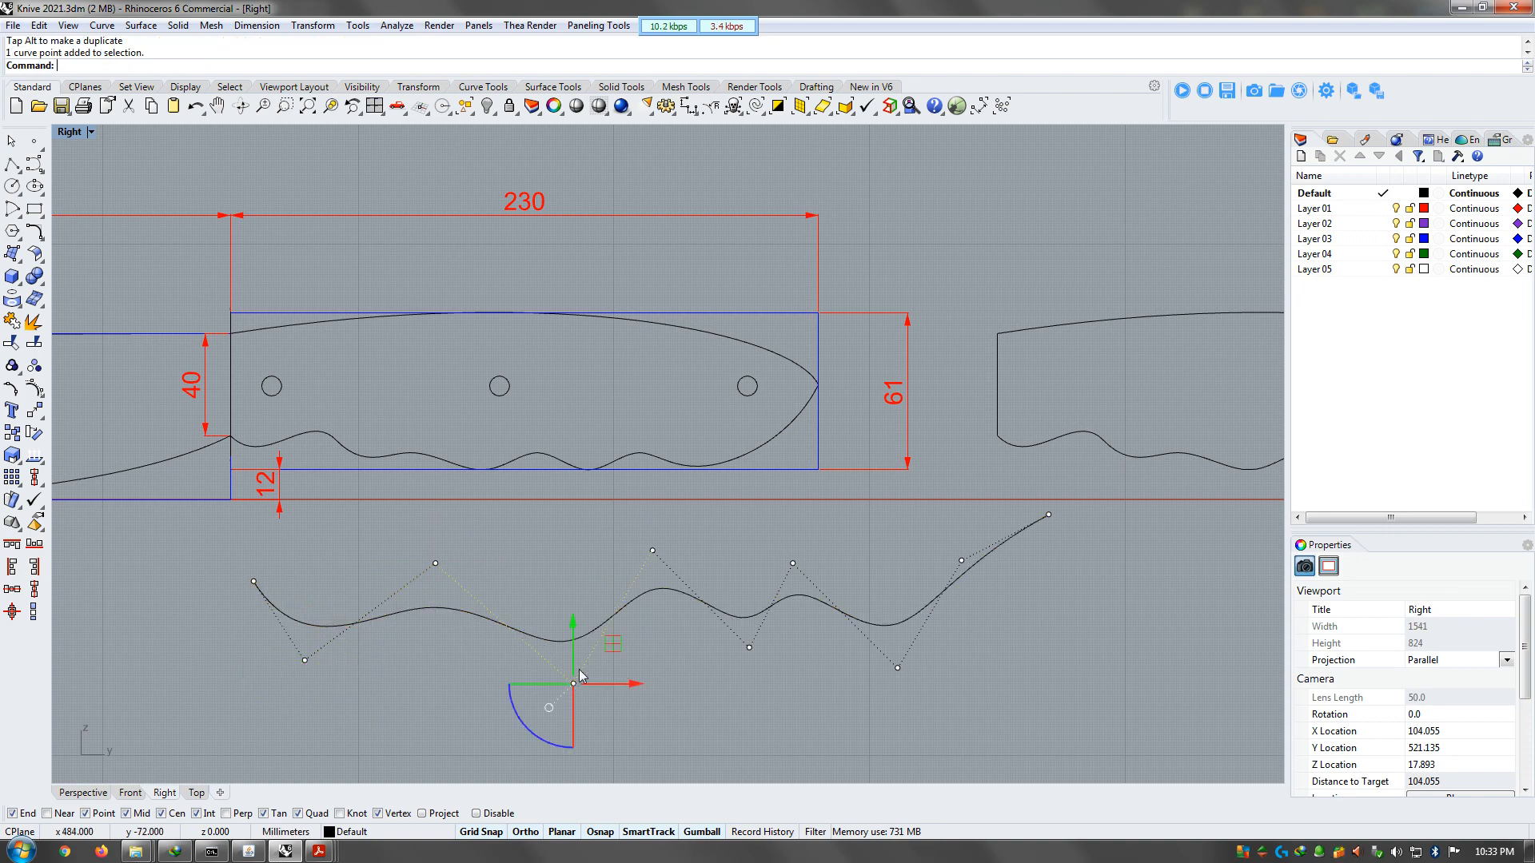
left_click_drag(623, 691, 565, 691)
Shift the wavy curve's last valley control point toward the start, and move the third valley point lower and toward the start
left_click(897, 668)
left_click_drag(897, 674, 836, 674)
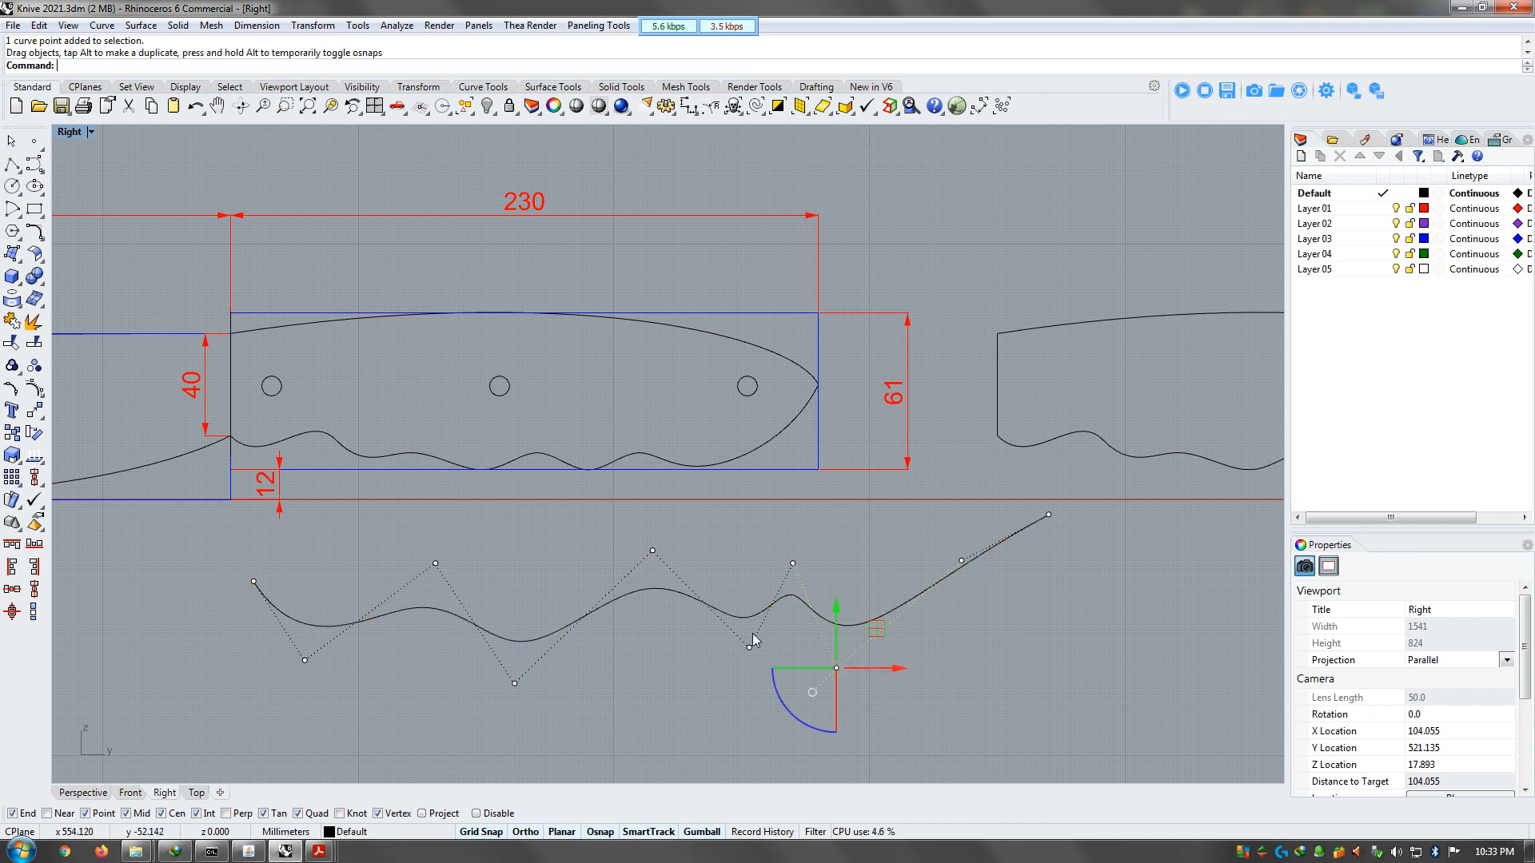
left_click_drag(749, 646, 698, 682)
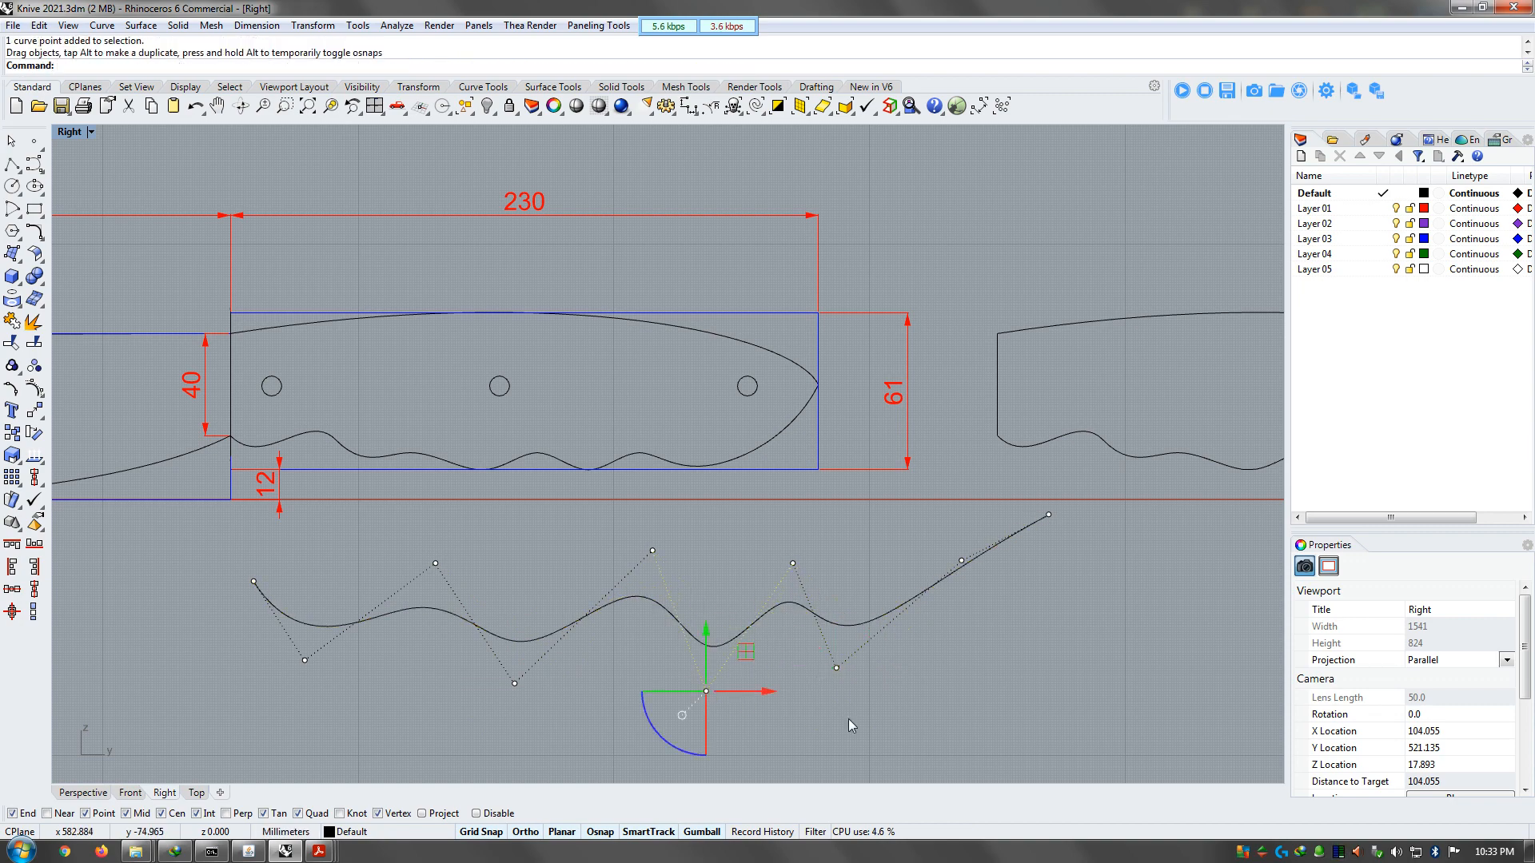
key("Escape")
key("Escape")
Move the wavy curve's raised end point back toward its start so the last section curves up more steeply
left_click(958, 566)
key("F10")
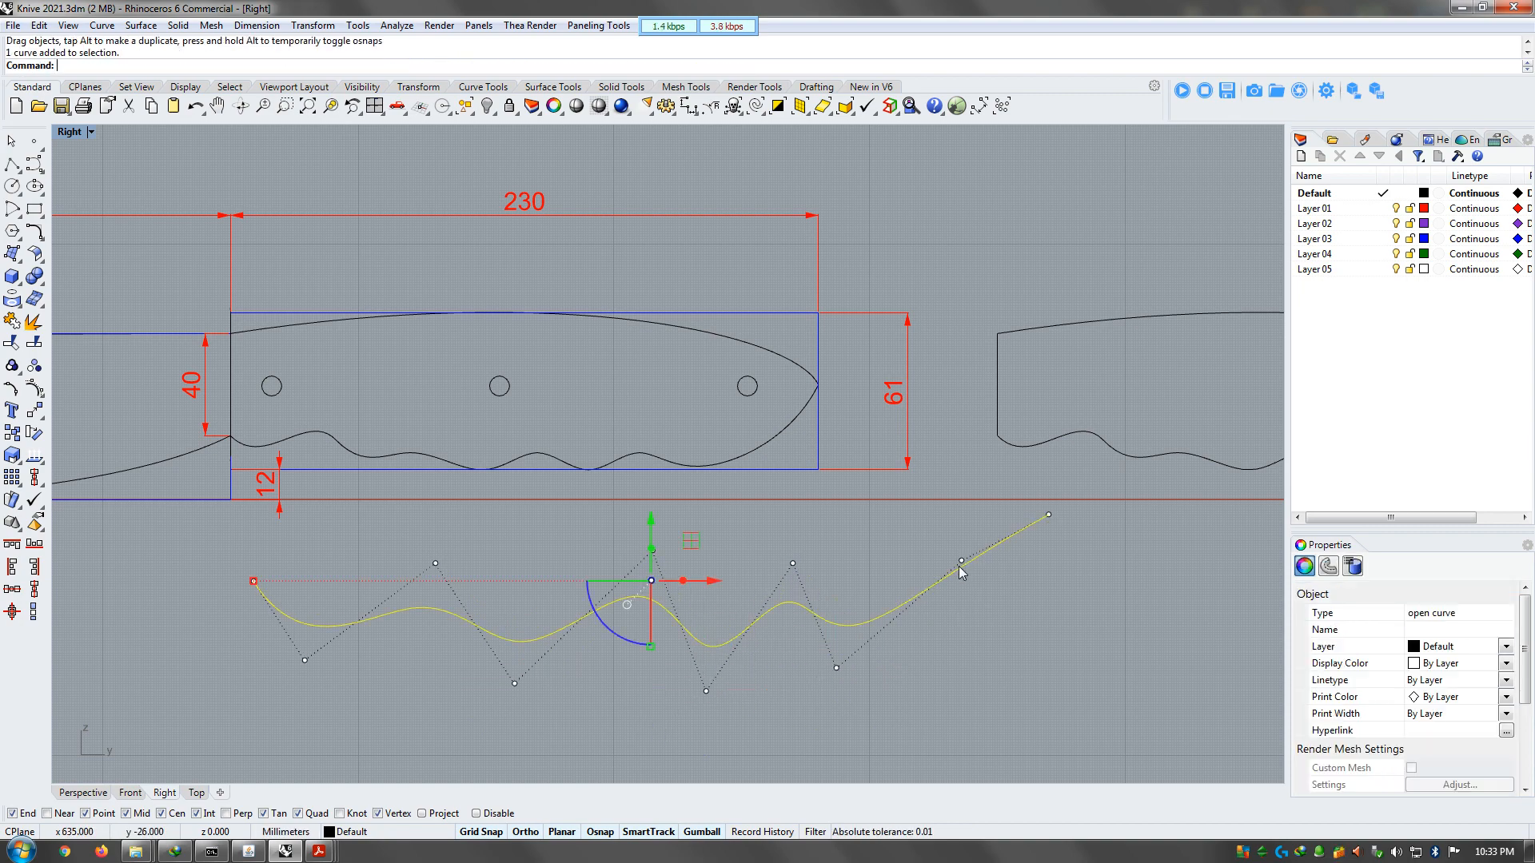
left_click(1049, 516)
left_click_drag(1049, 516, 985, 518)
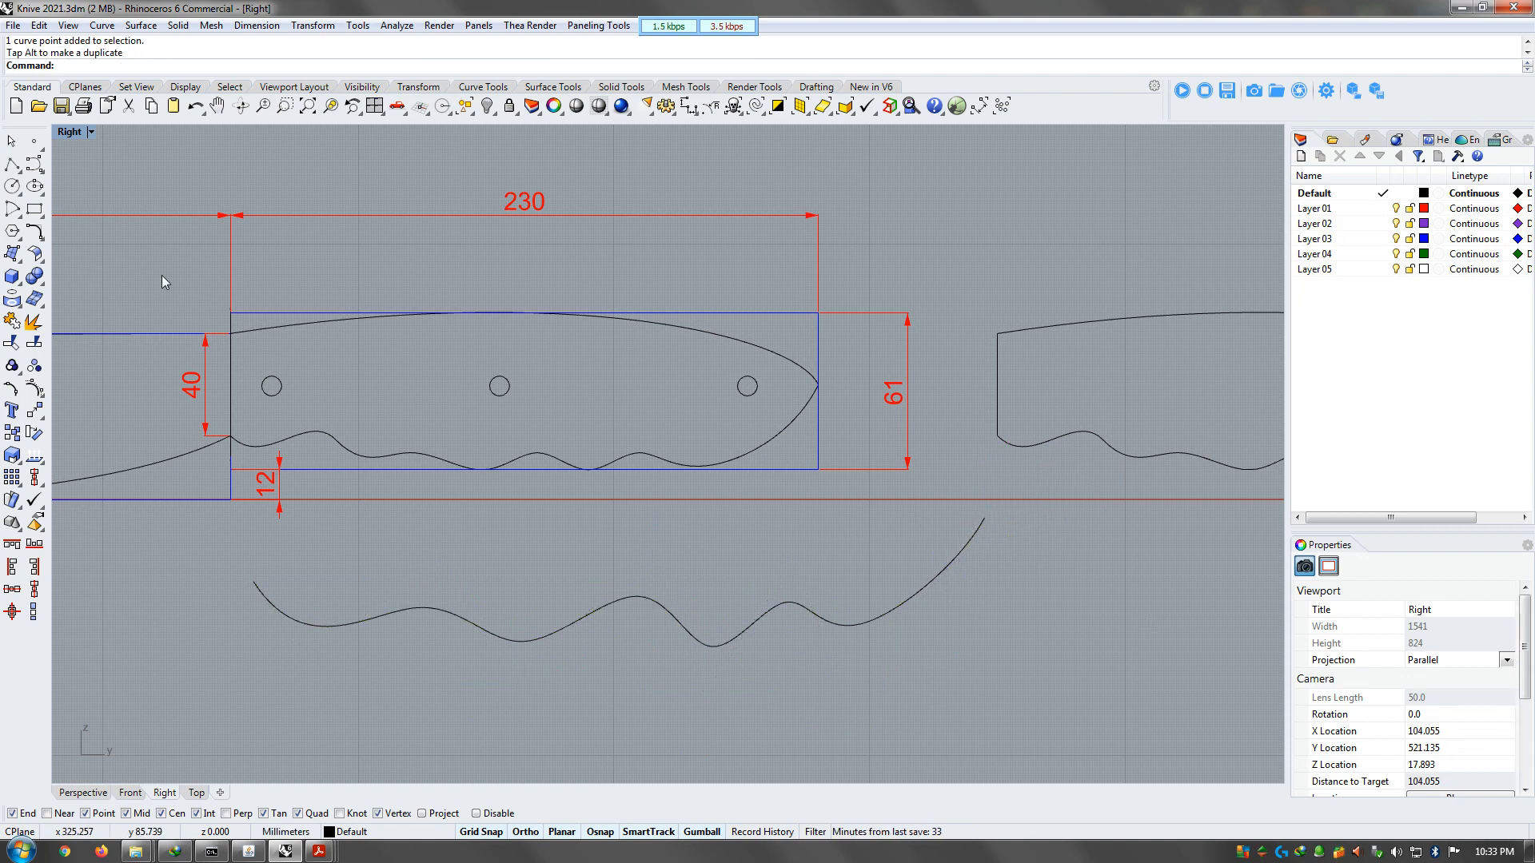
Restore the four-view layout and examine the curves at the blade and handle junction in the Perspective view
left_click(33, 164)
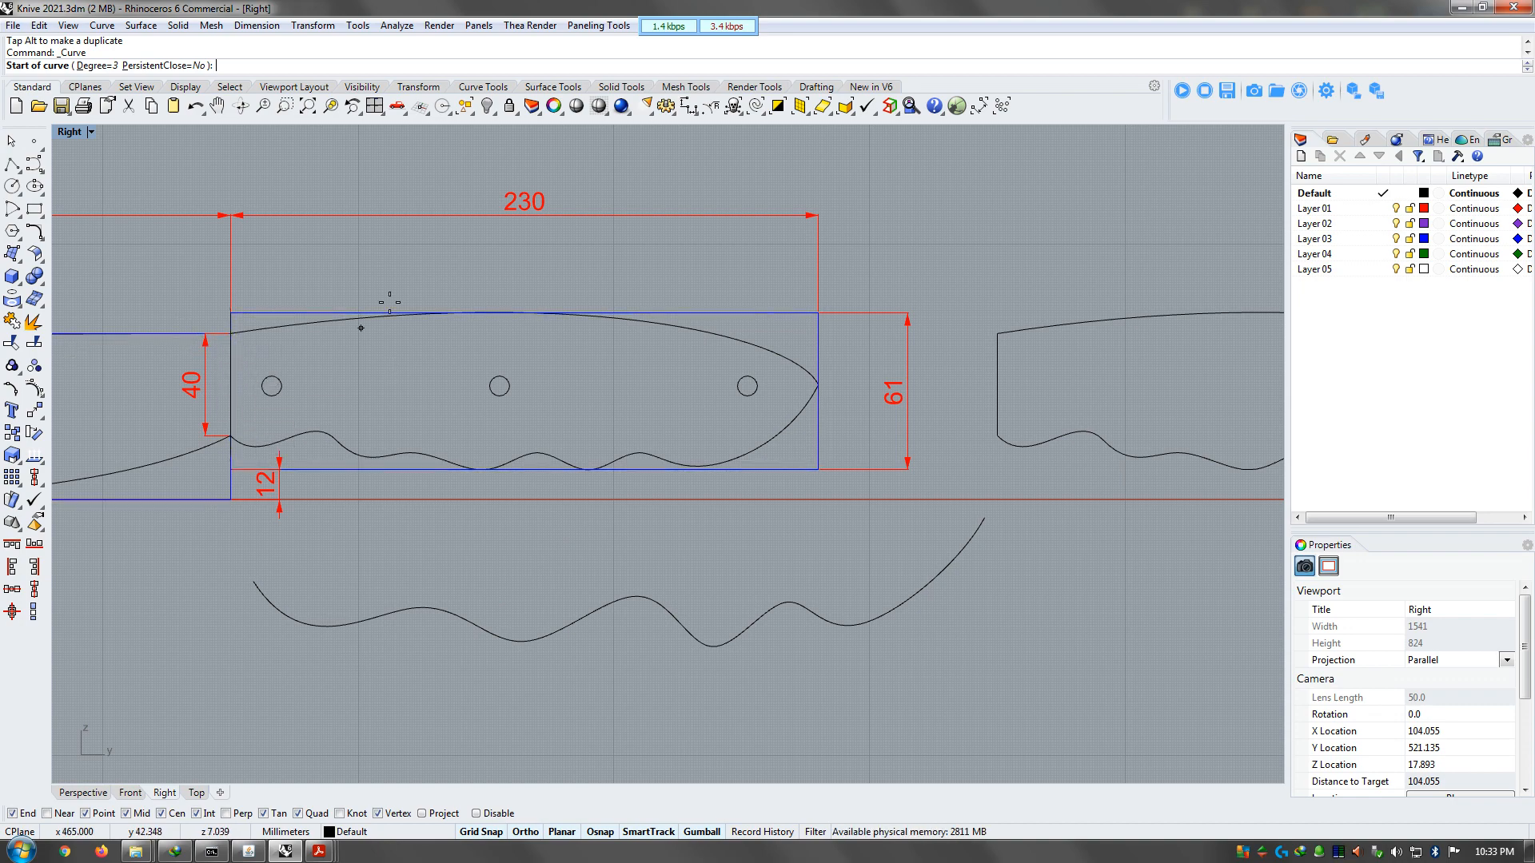
key("Escape")
double_click(81, 134)
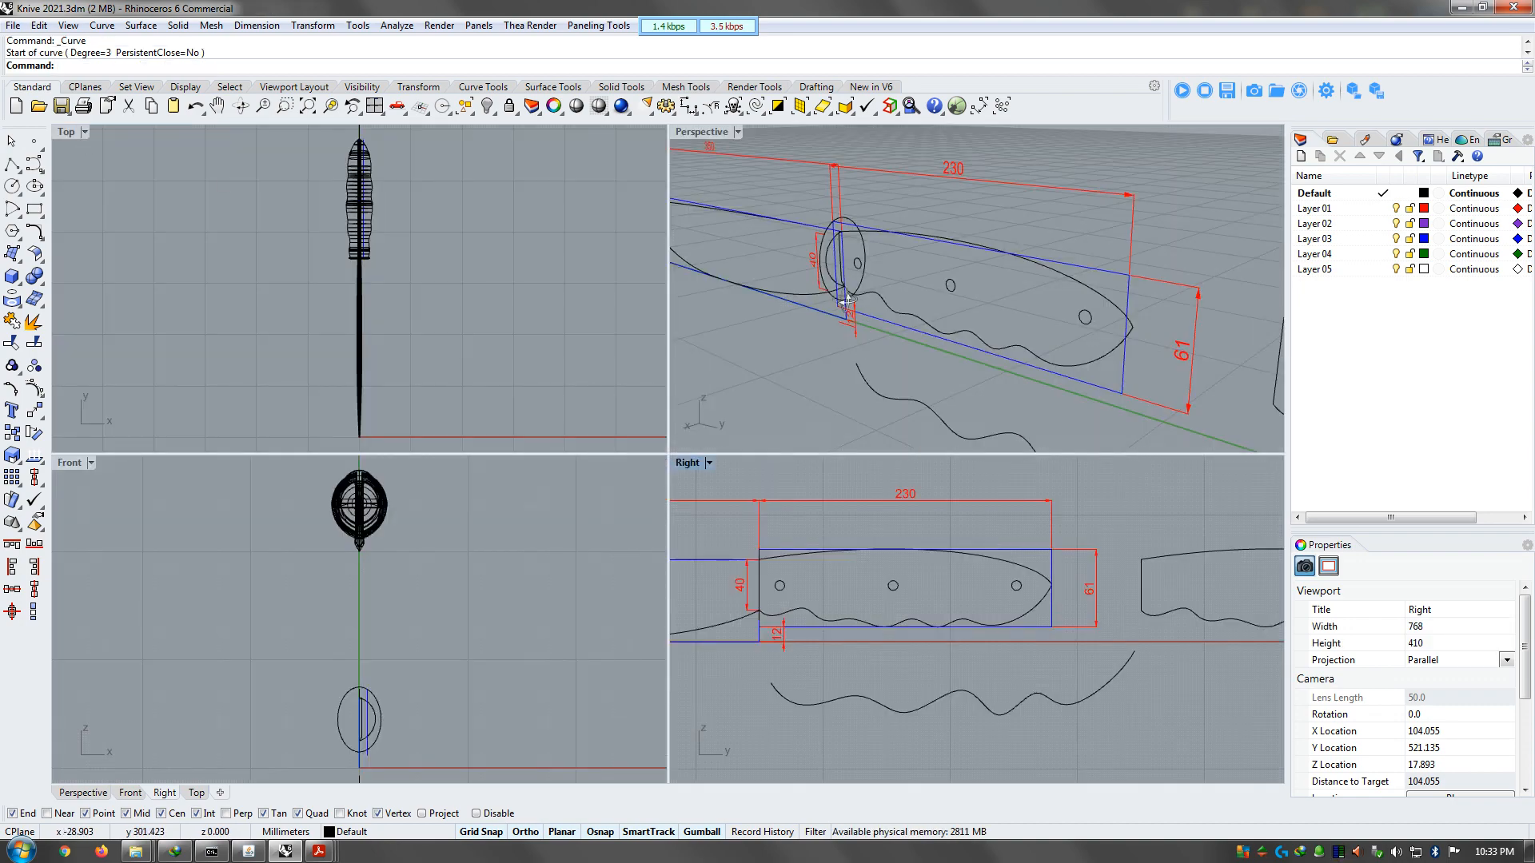
scroll(847, 300, "up", 5)
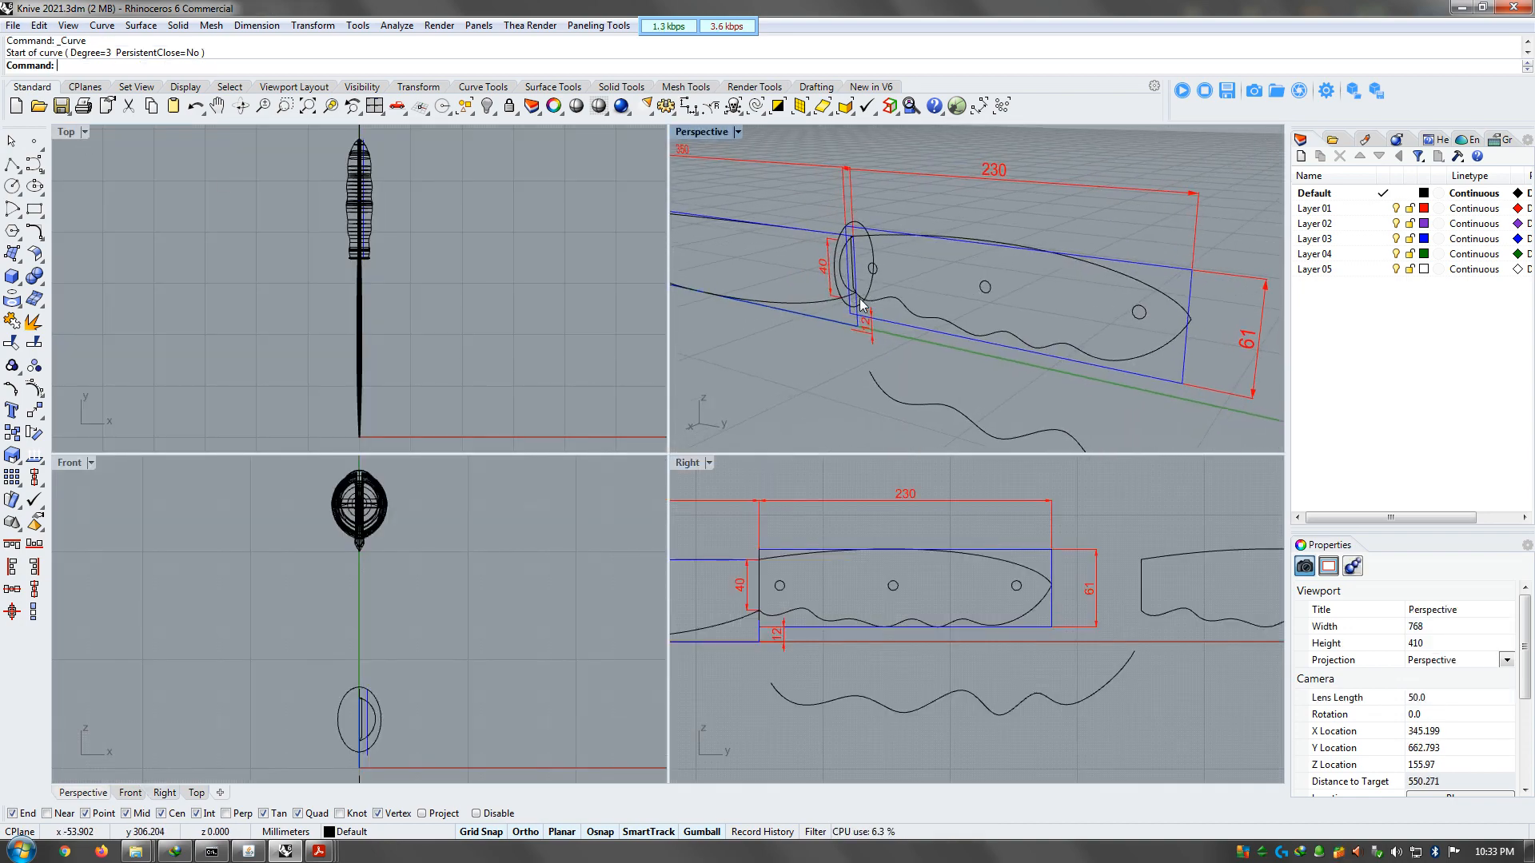
Examine the blade's upper and lower edge curves and where they meet the cross-section curve at the handle junction in Perspective
left_click(802, 323)
scroll(1021, 387, "down", 7)
scroll(768, 320, "up", 4)
left_click(767, 267)
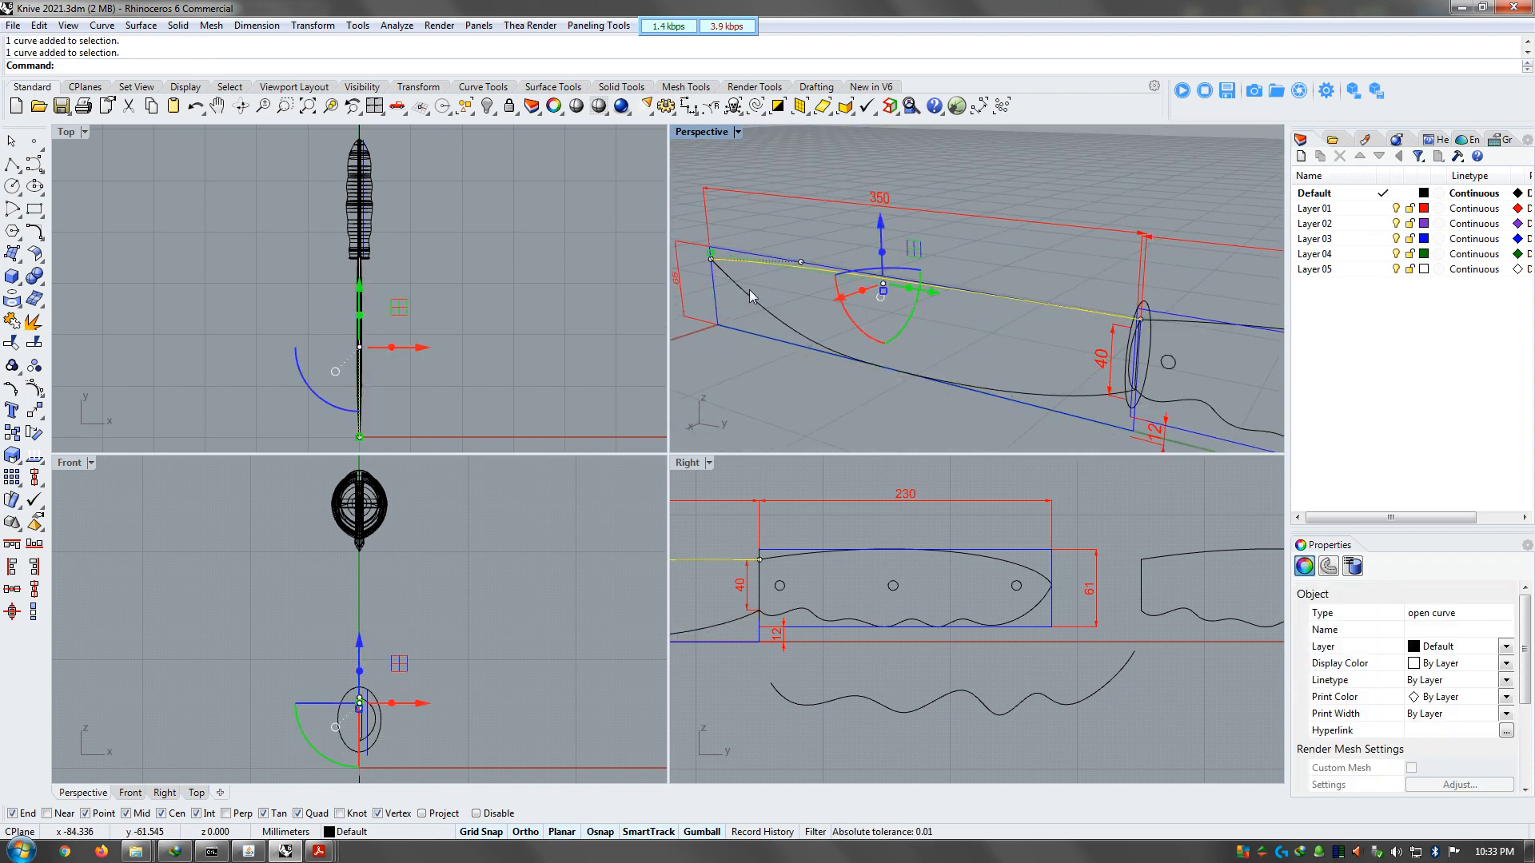
key("Escape")
scroll(986, 344, "up", 4)
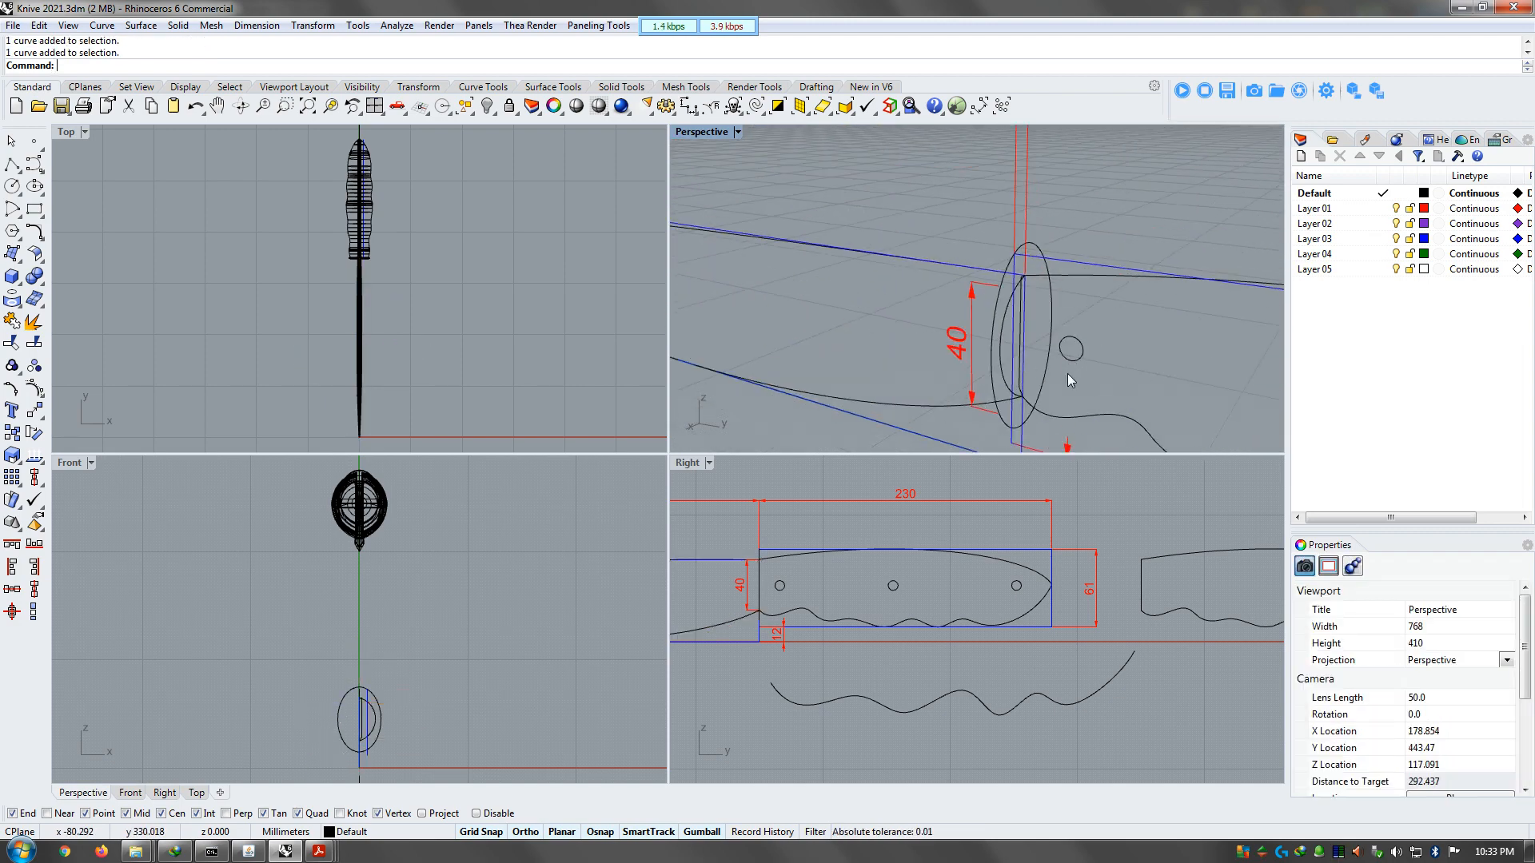
right_click_drag(880, 439, 1139, 308)
scroll(1139, 306, "up", 10)
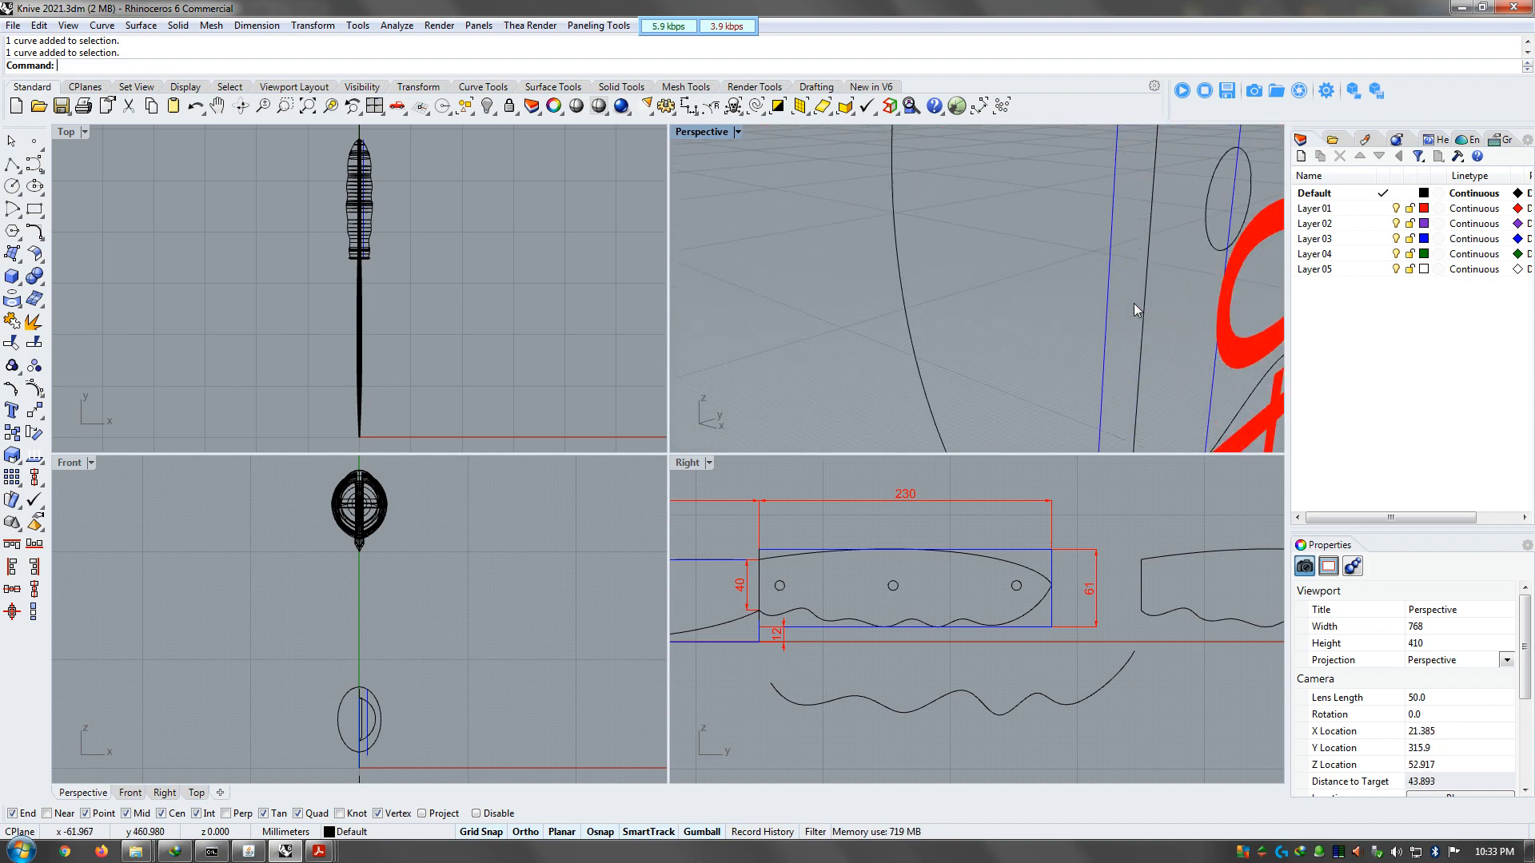
Select the blade's cross-section curve at the handle junction and examine its lower bevel corner in the Front view
left_click(1149, 262)
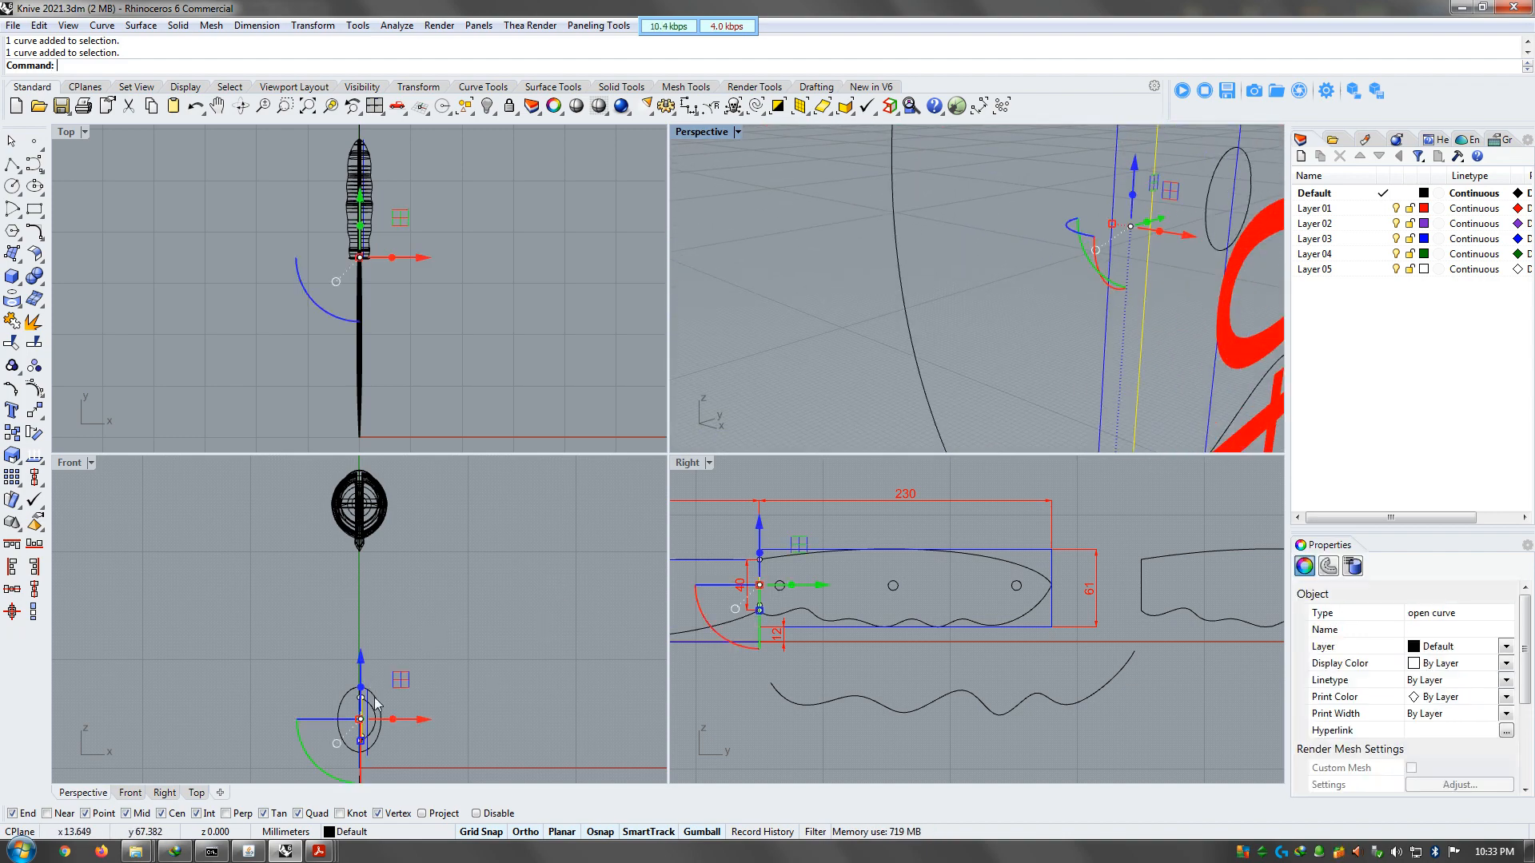
scroll(411, 732, "up", 5)
scroll(411, 731, "up", 6)
key("Escape")
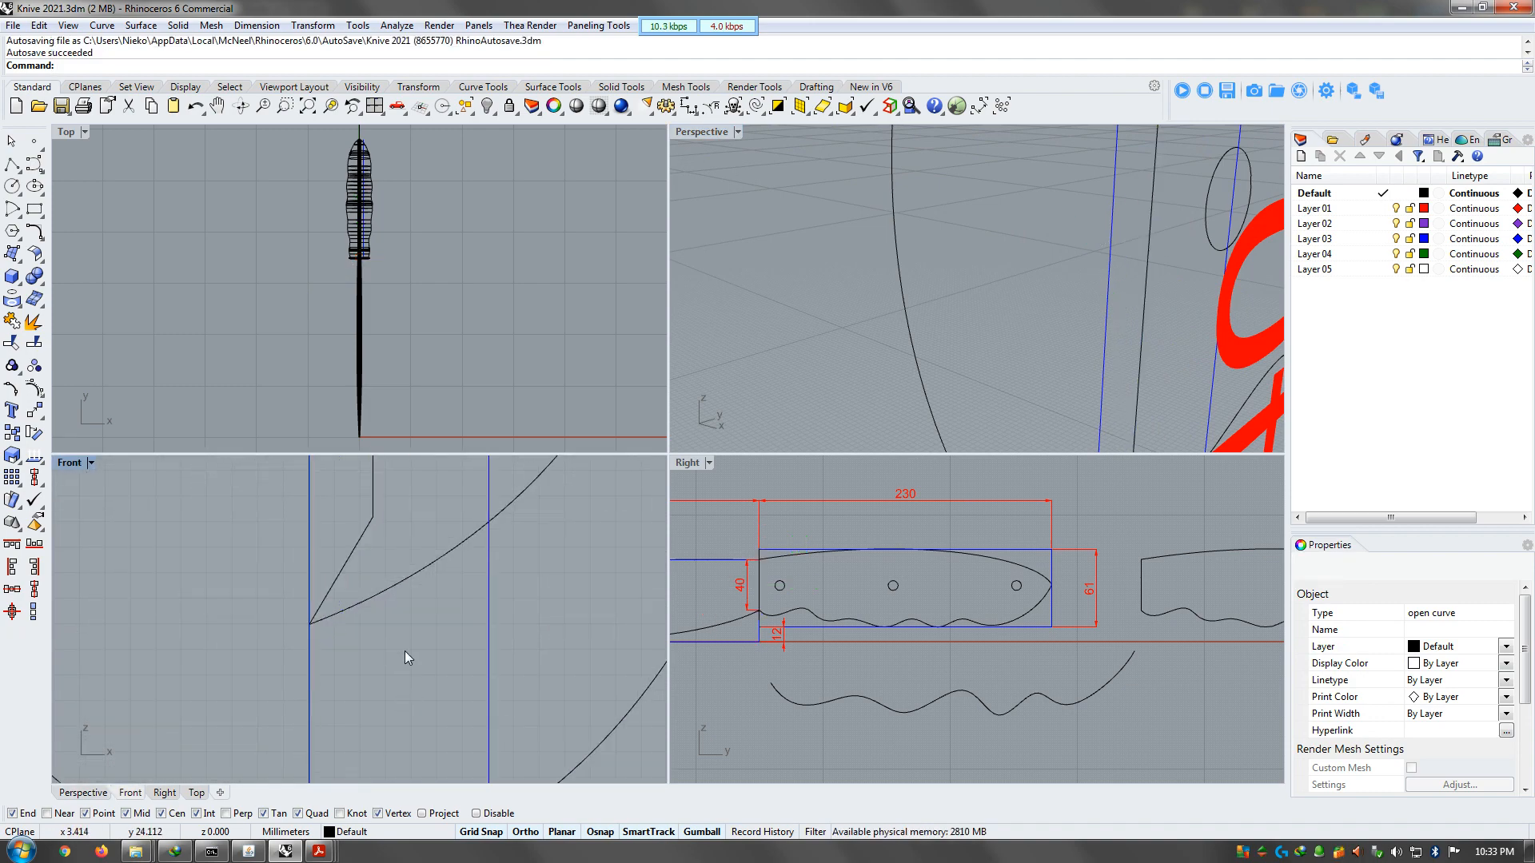
left_click(388, 633)
scroll(389, 633, "up", 5)
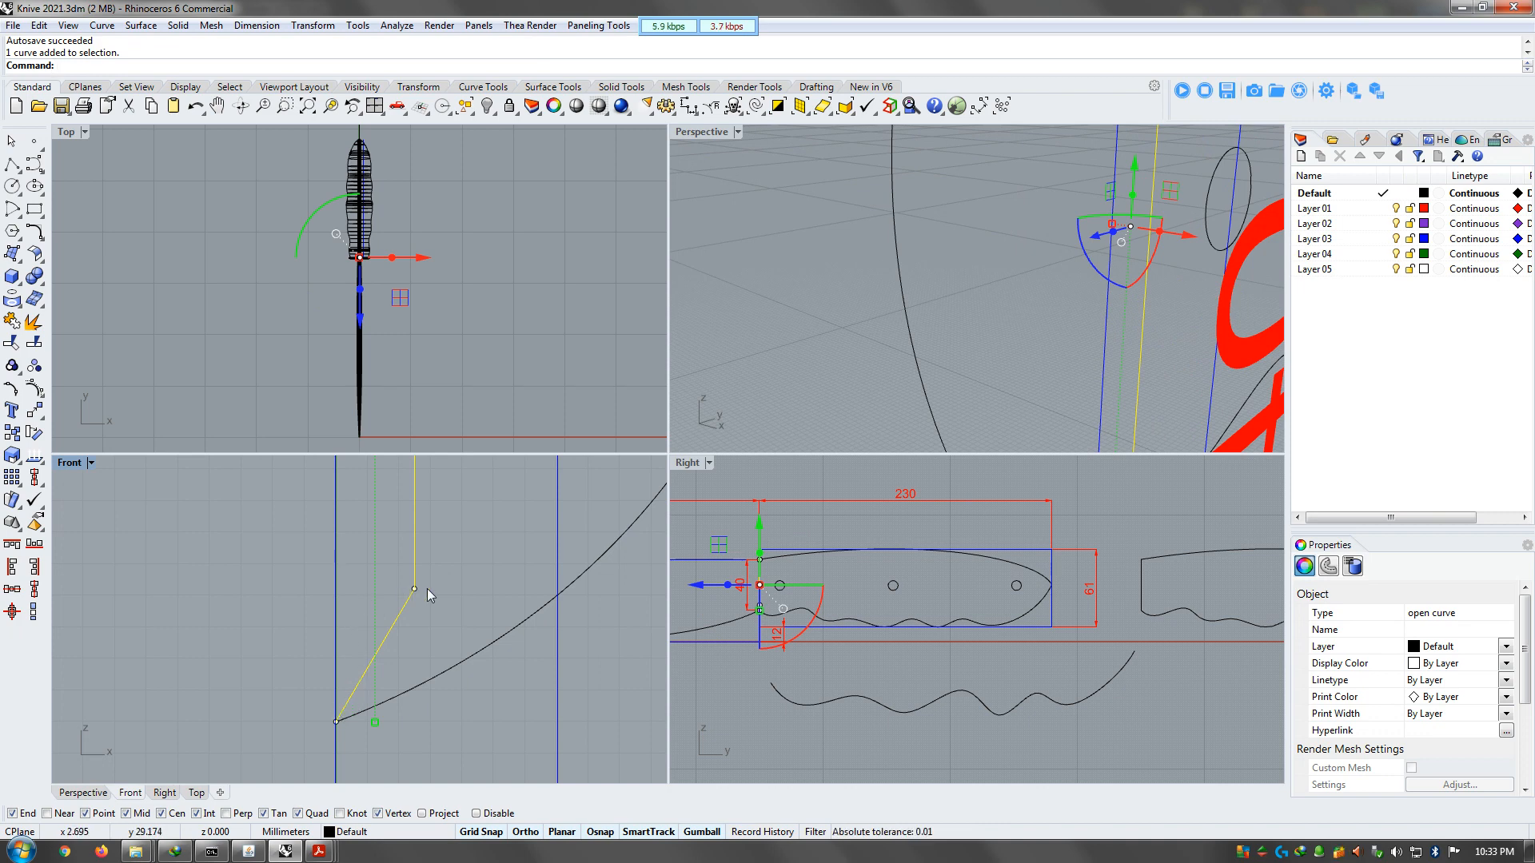
scroll(422, 727, "down", 4)
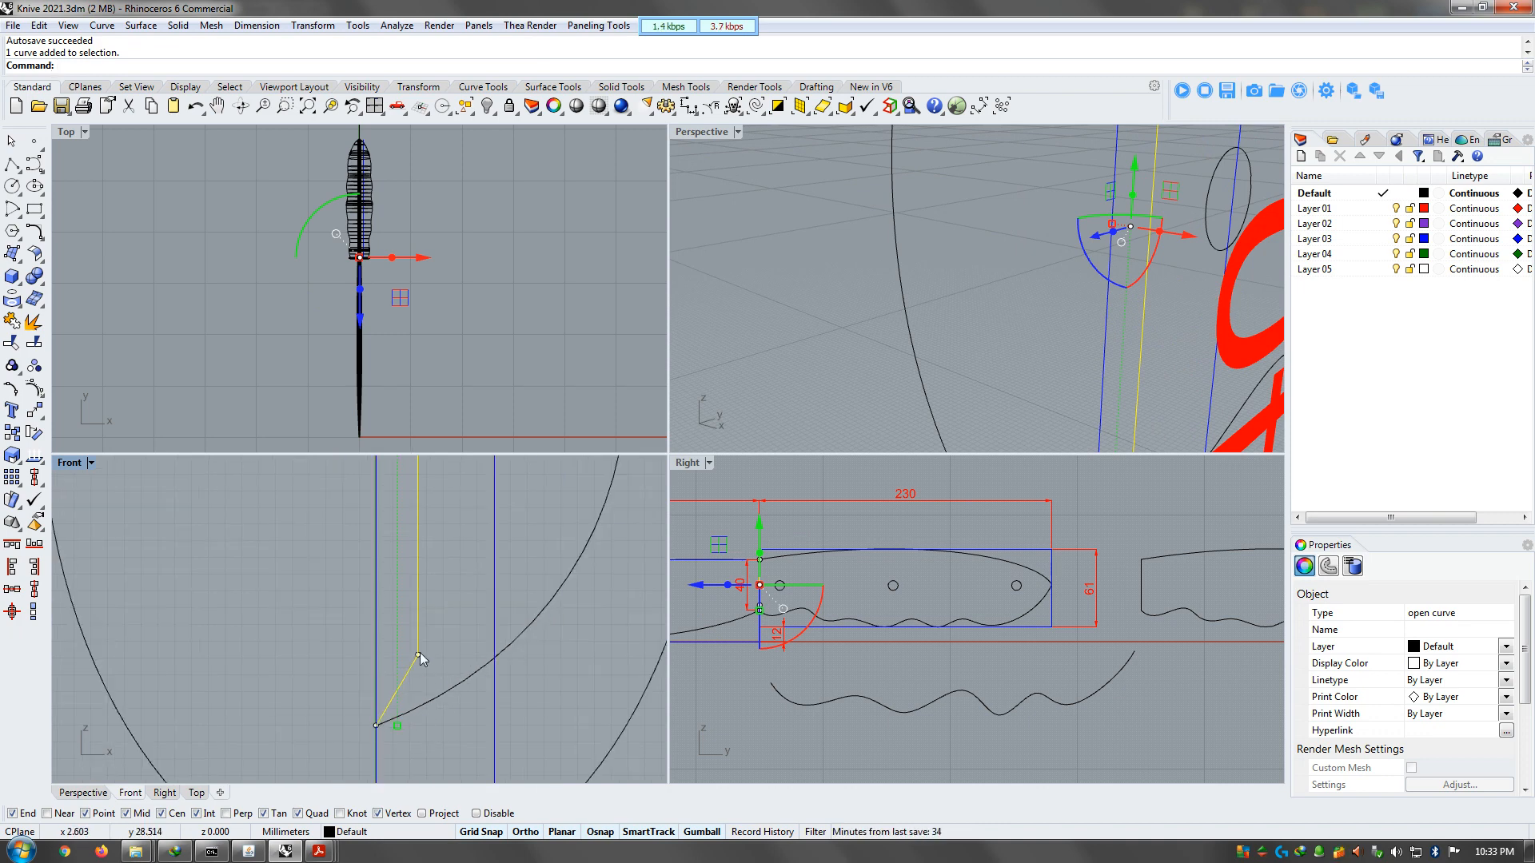
scroll(415, 630, "up", 4)
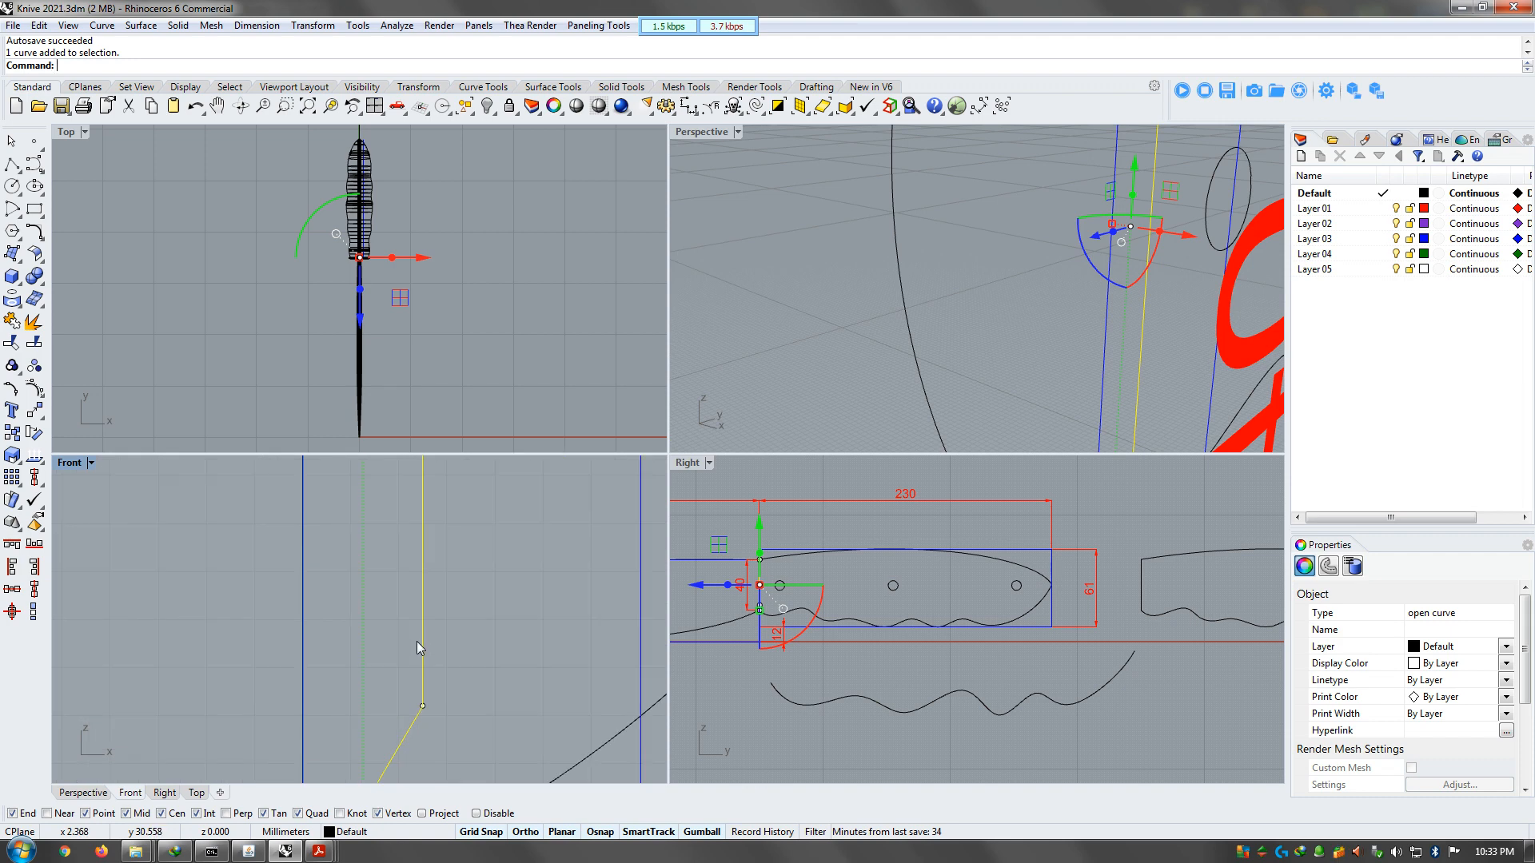
scroll(179, 638, "down", 4)
scroll(352, 701, "down", 5)
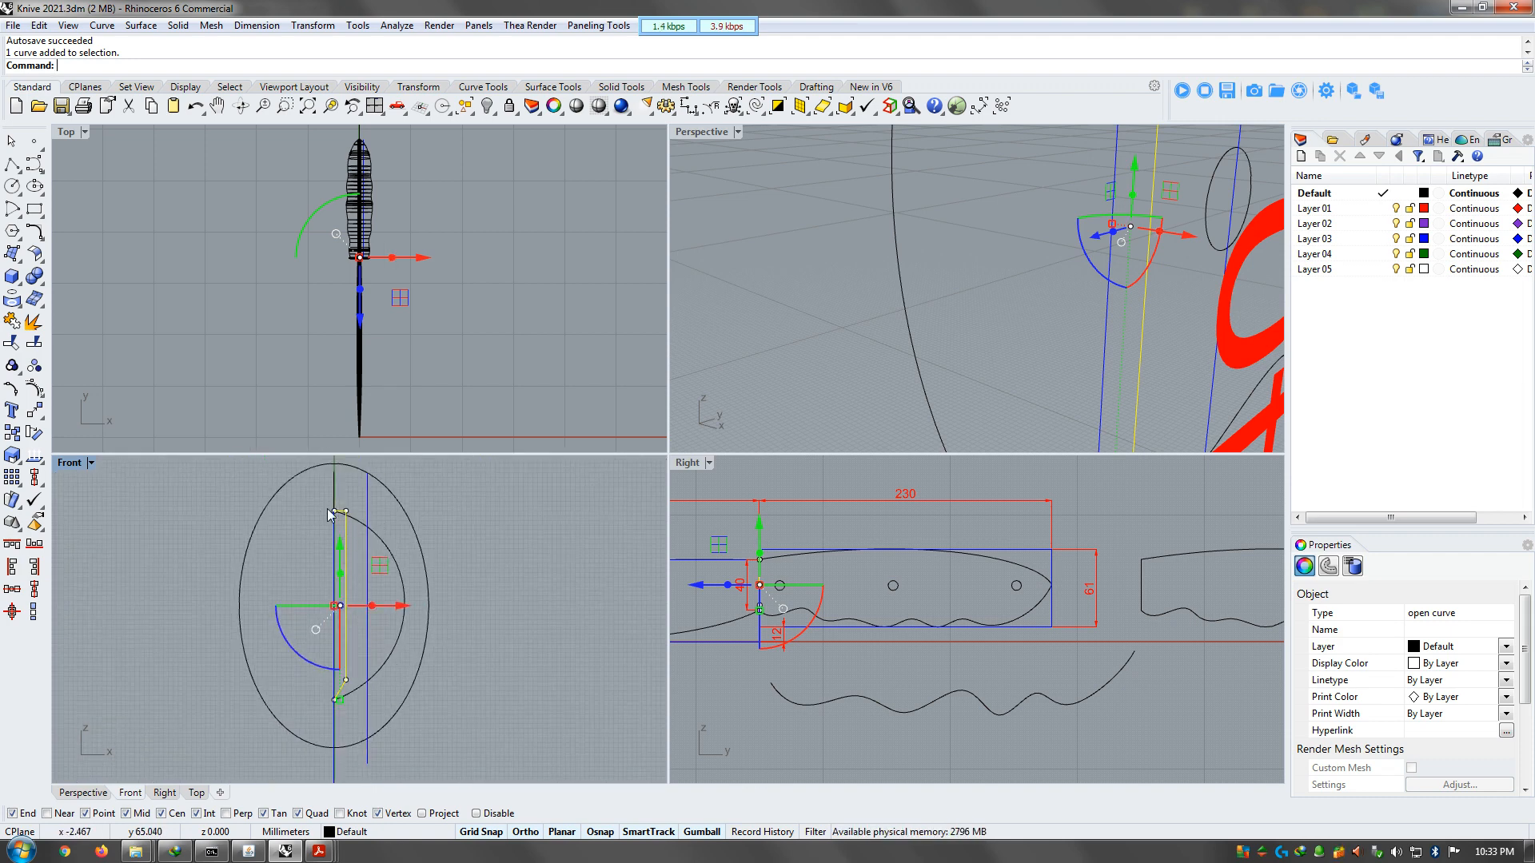
Examine the blade cross-section's upper end and its lower bevel, comparing the profile in the Front and Right views
scroll(328, 517, "up", 5)
scroll(389, 472, "down", 5)
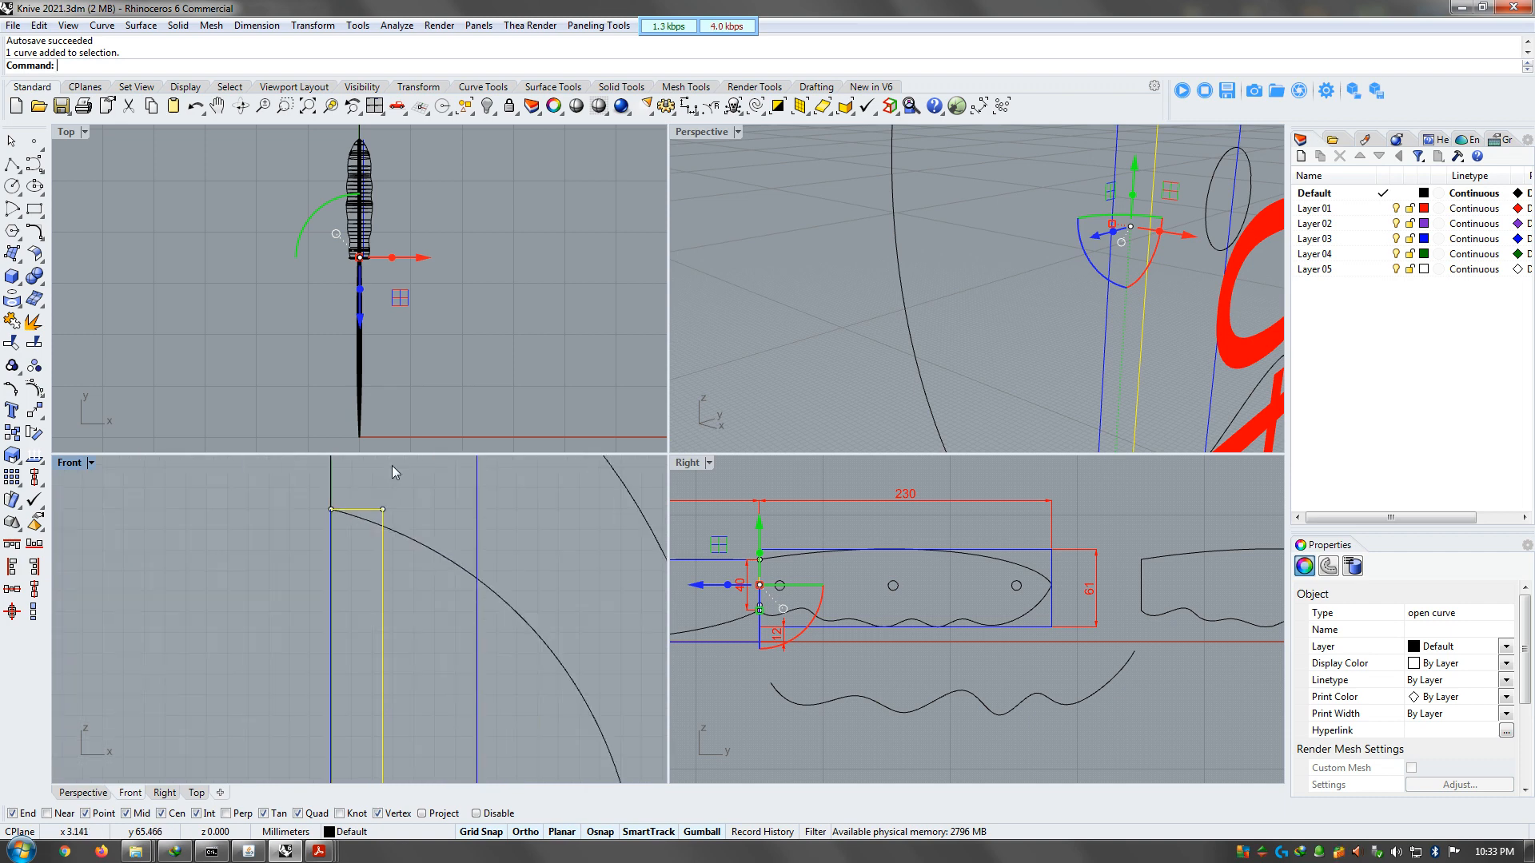
scroll(389, 734, "up", 6)
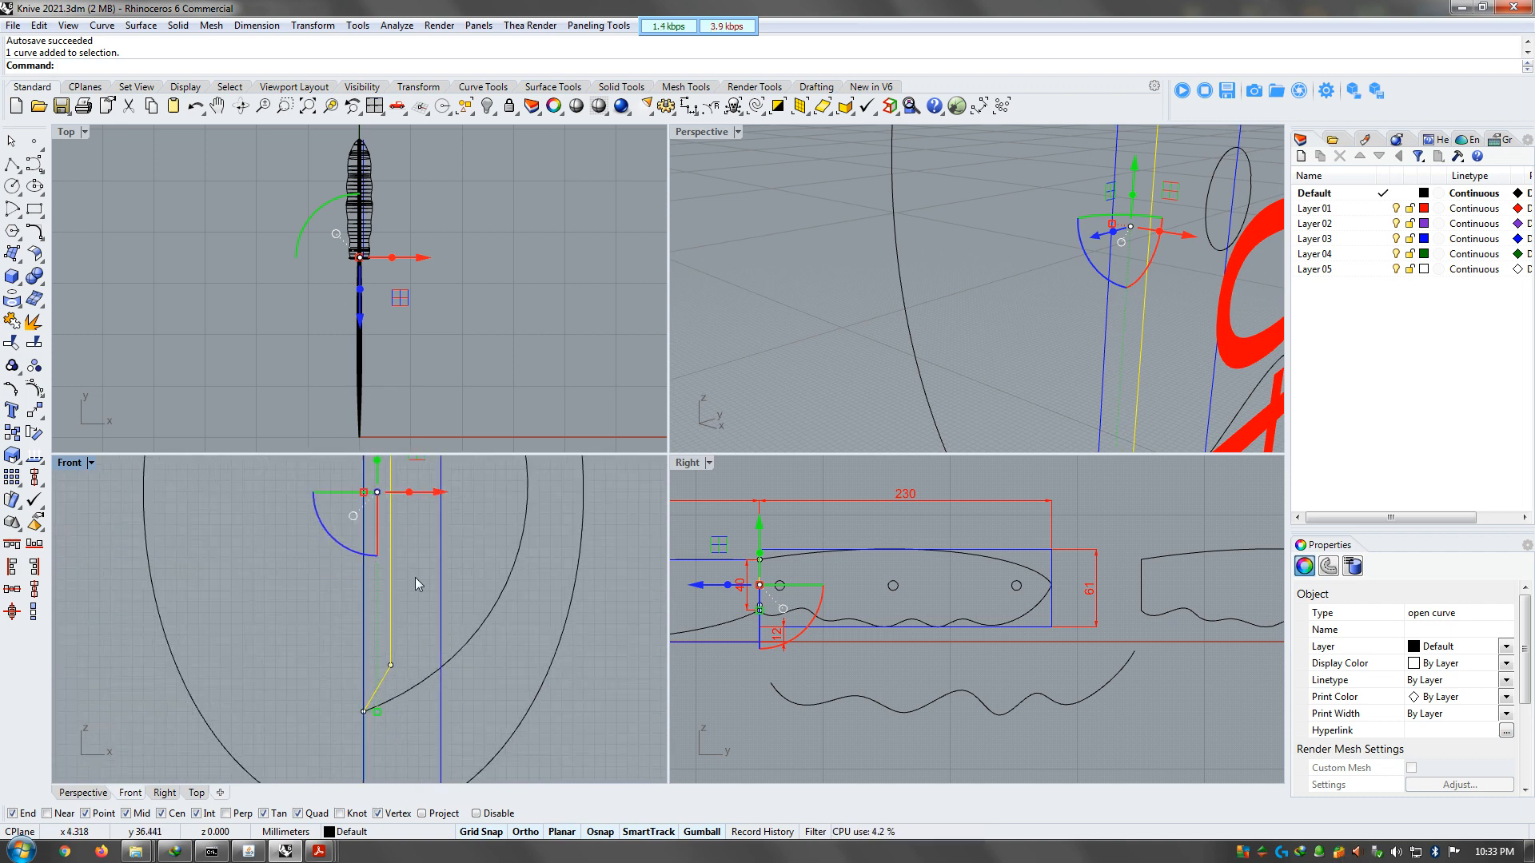
right_click_drag(415, 577, 426, 624)
right_click_drag(764, 605, 848, 590)
scroll(805, 585, "up", 4)
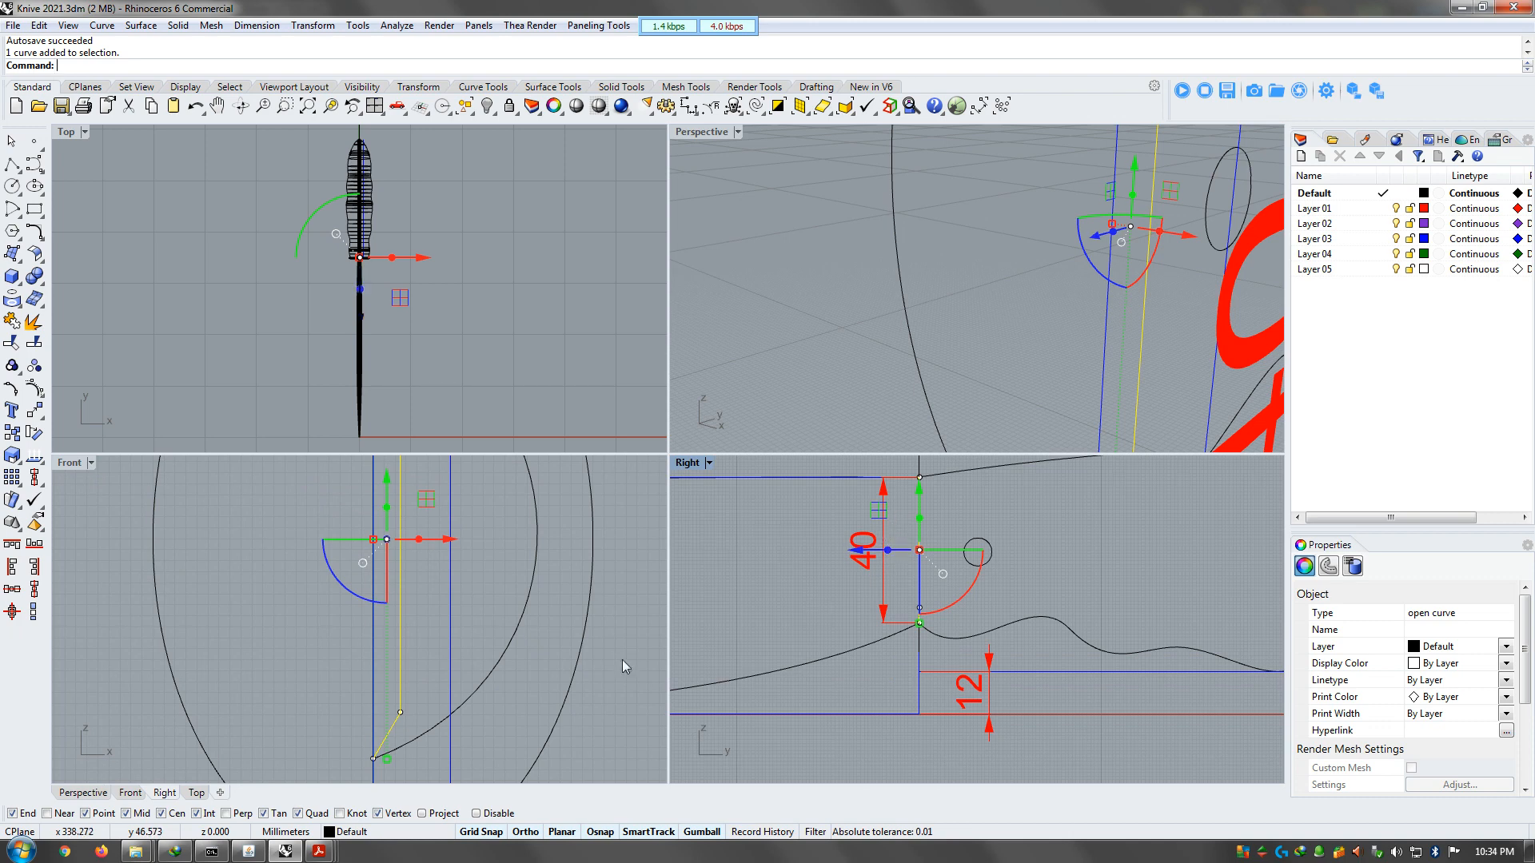
scroll(440, 690, "up", 3)
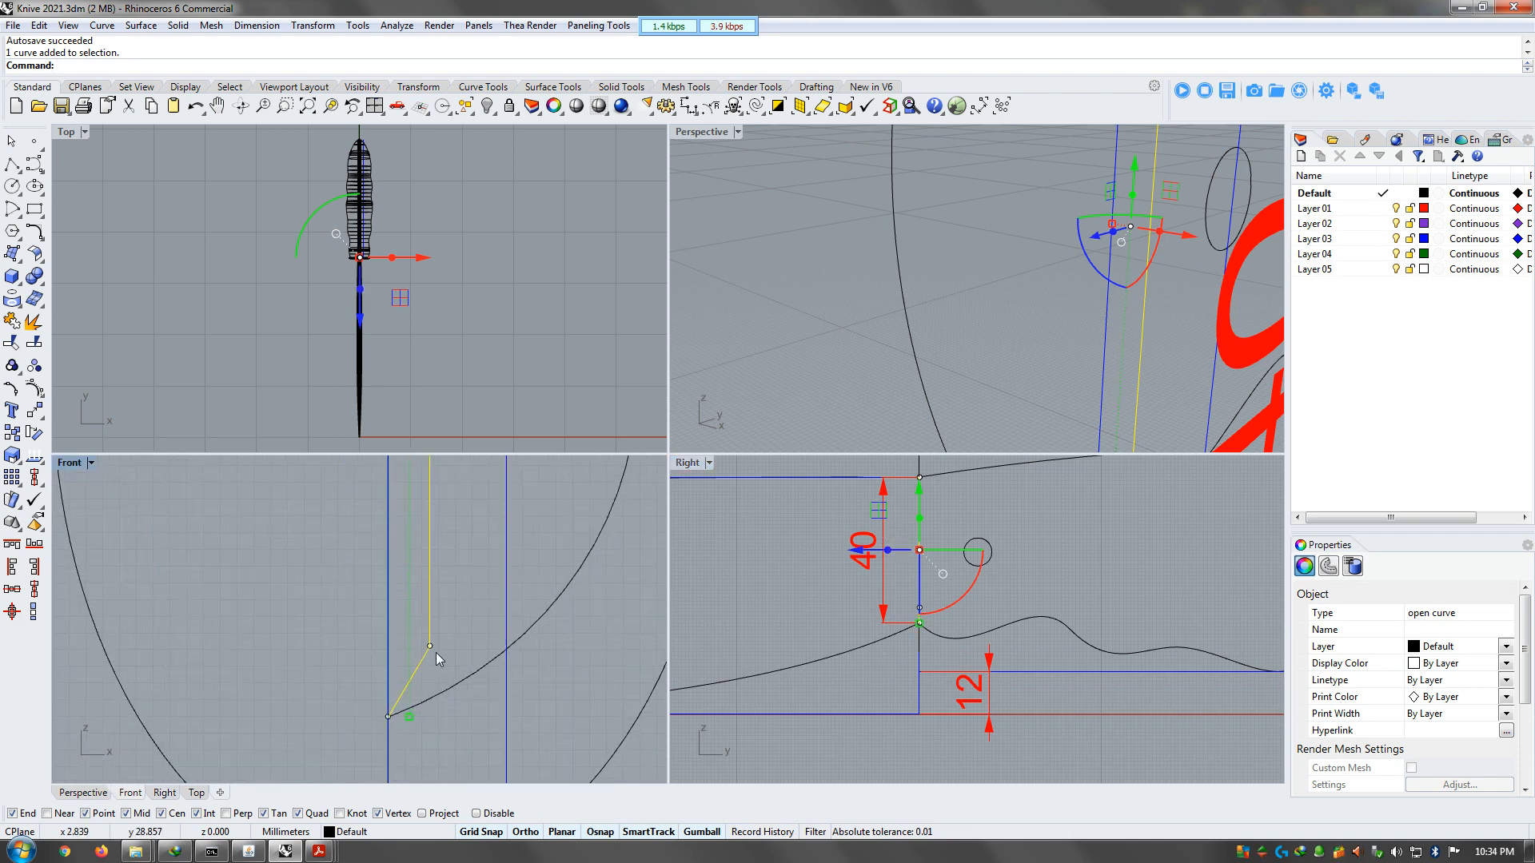
scroll(427, 668, "up", 3)
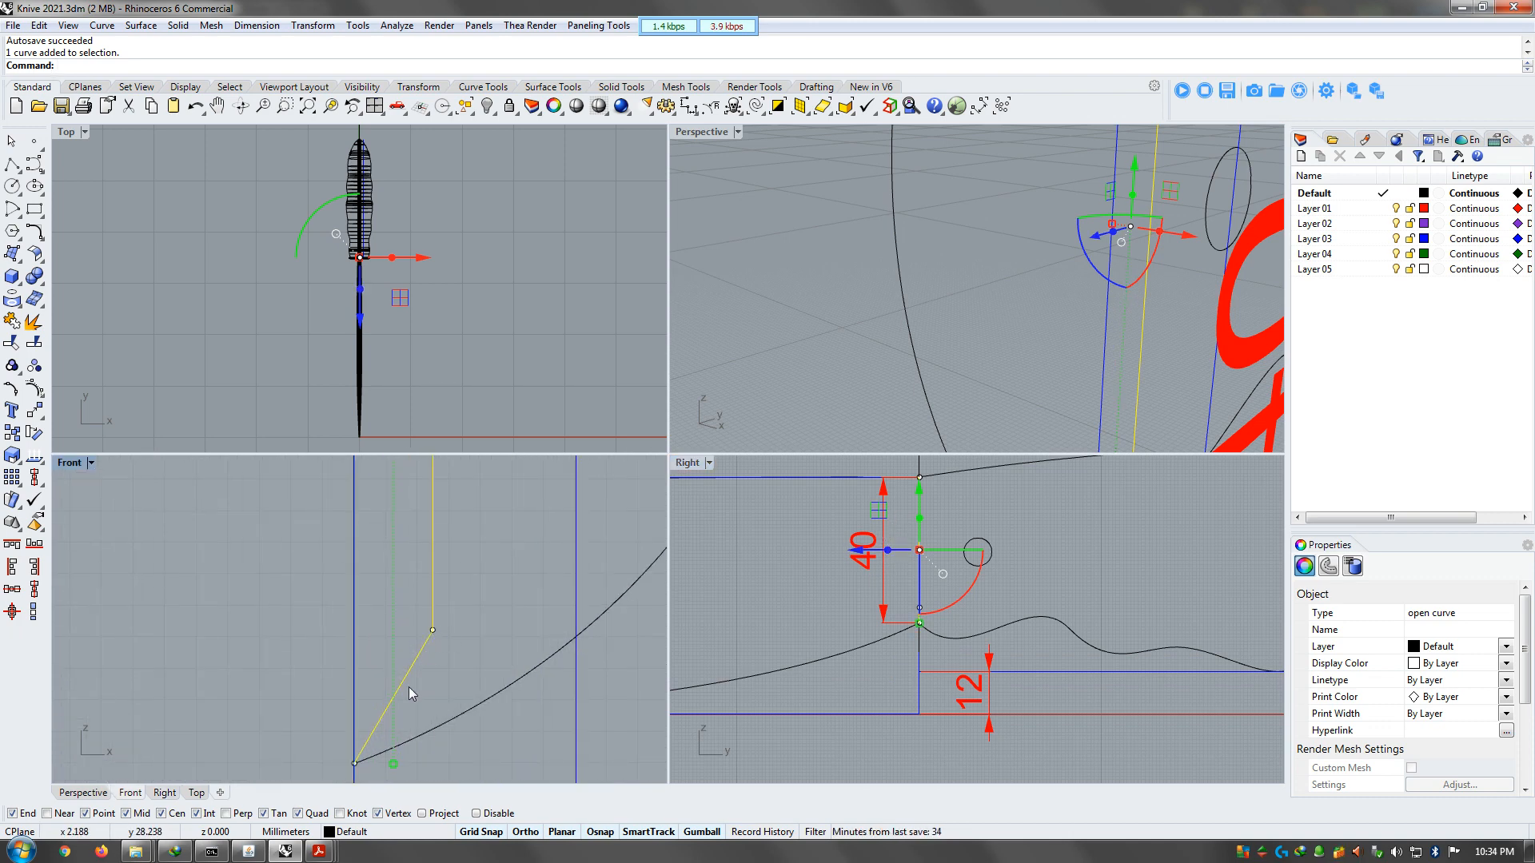
Try moving the blade cross-section's lower corner point up and down to vary the bevel length, and undo the moves
left_click(433, 629)
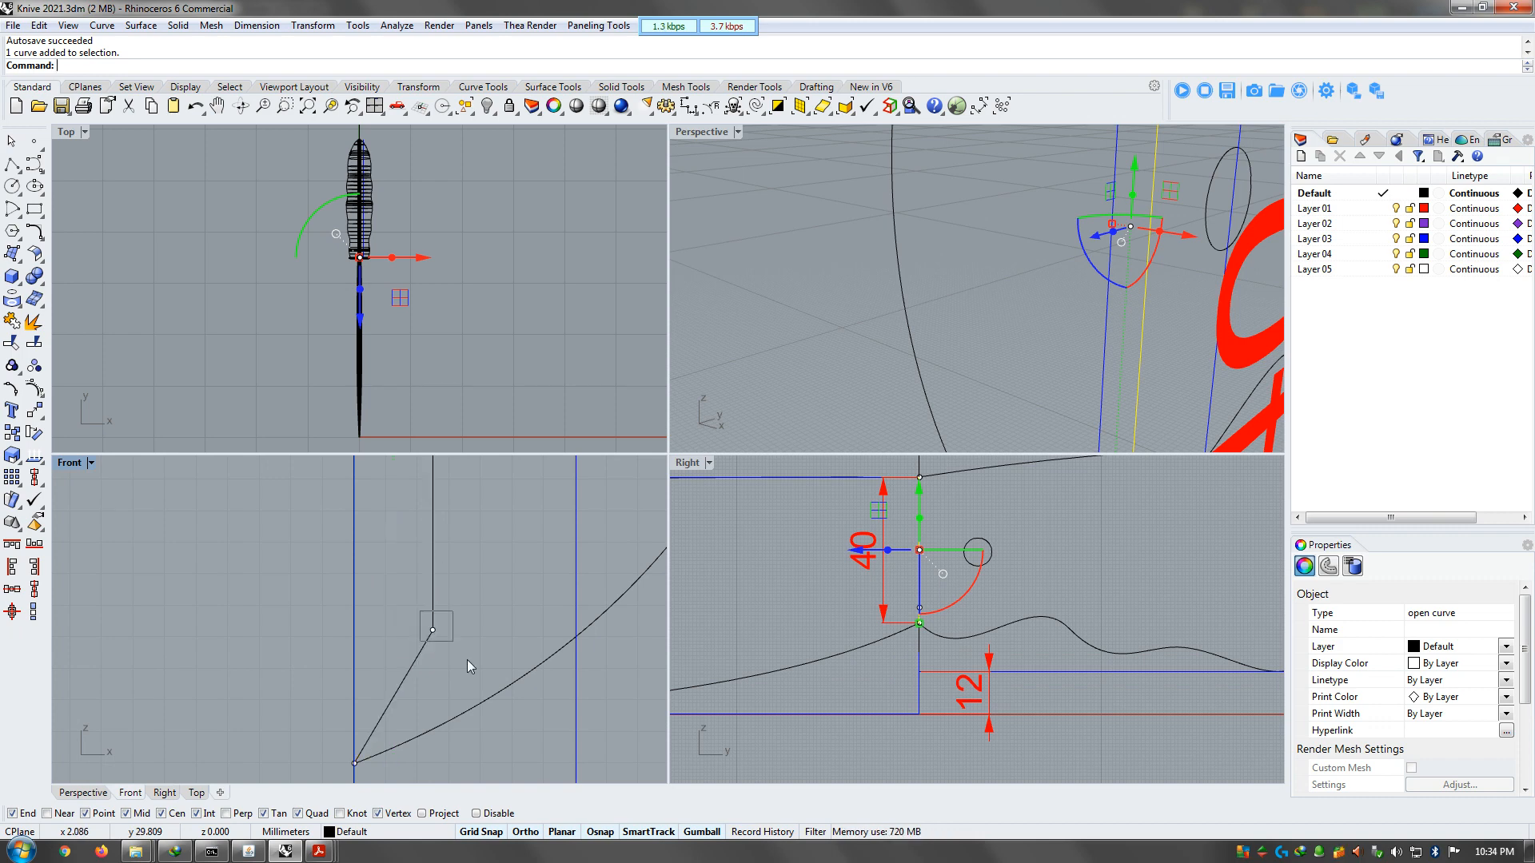
left_click_drag(434, 593, 428, 501)
scroll(420, 651, "down", 2)
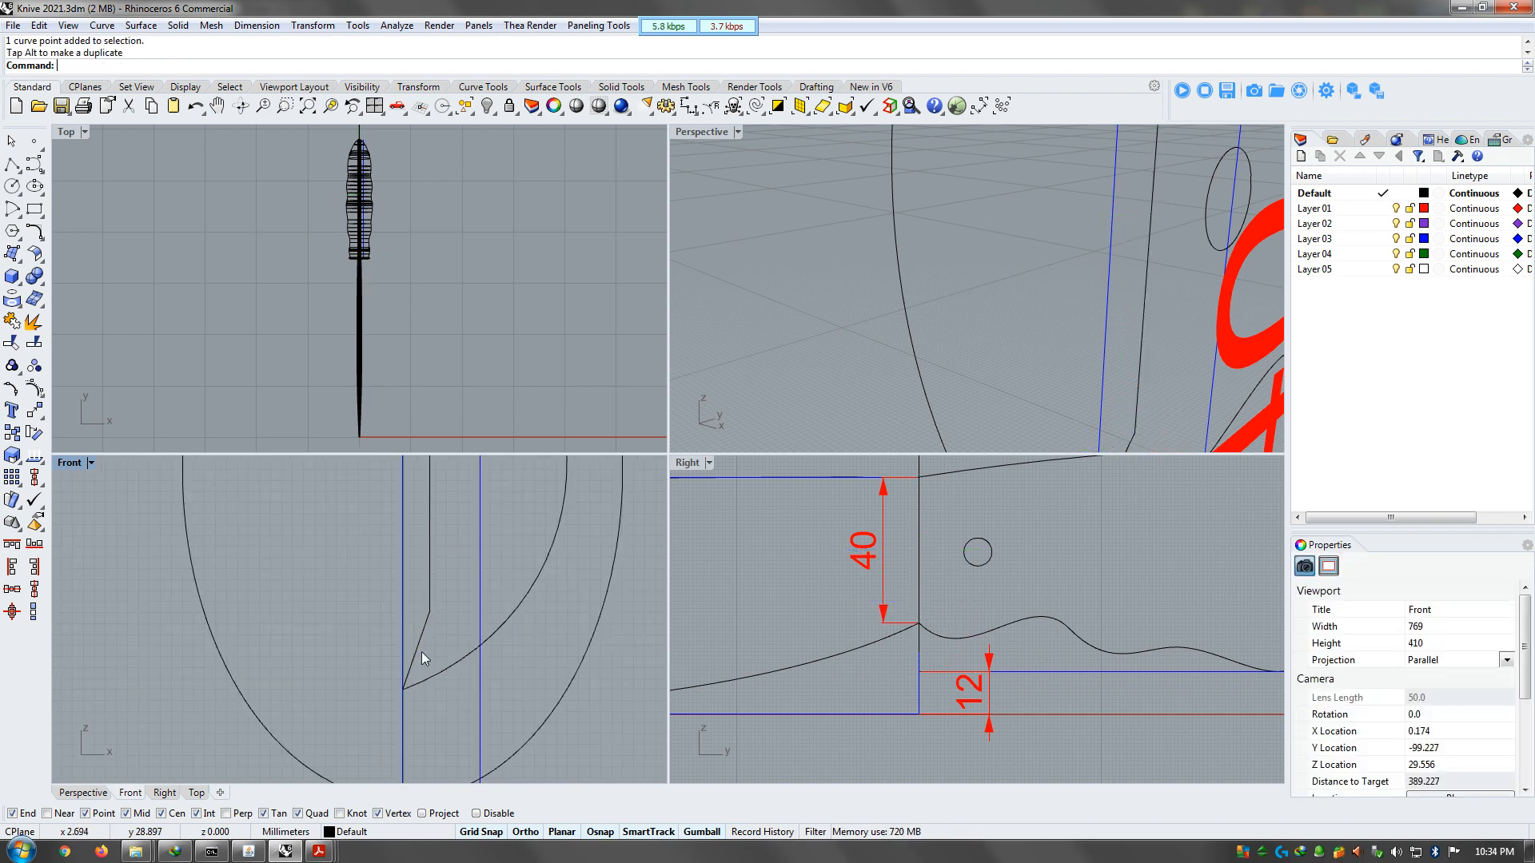
left_click(433, 606)
left_click(437, 575)
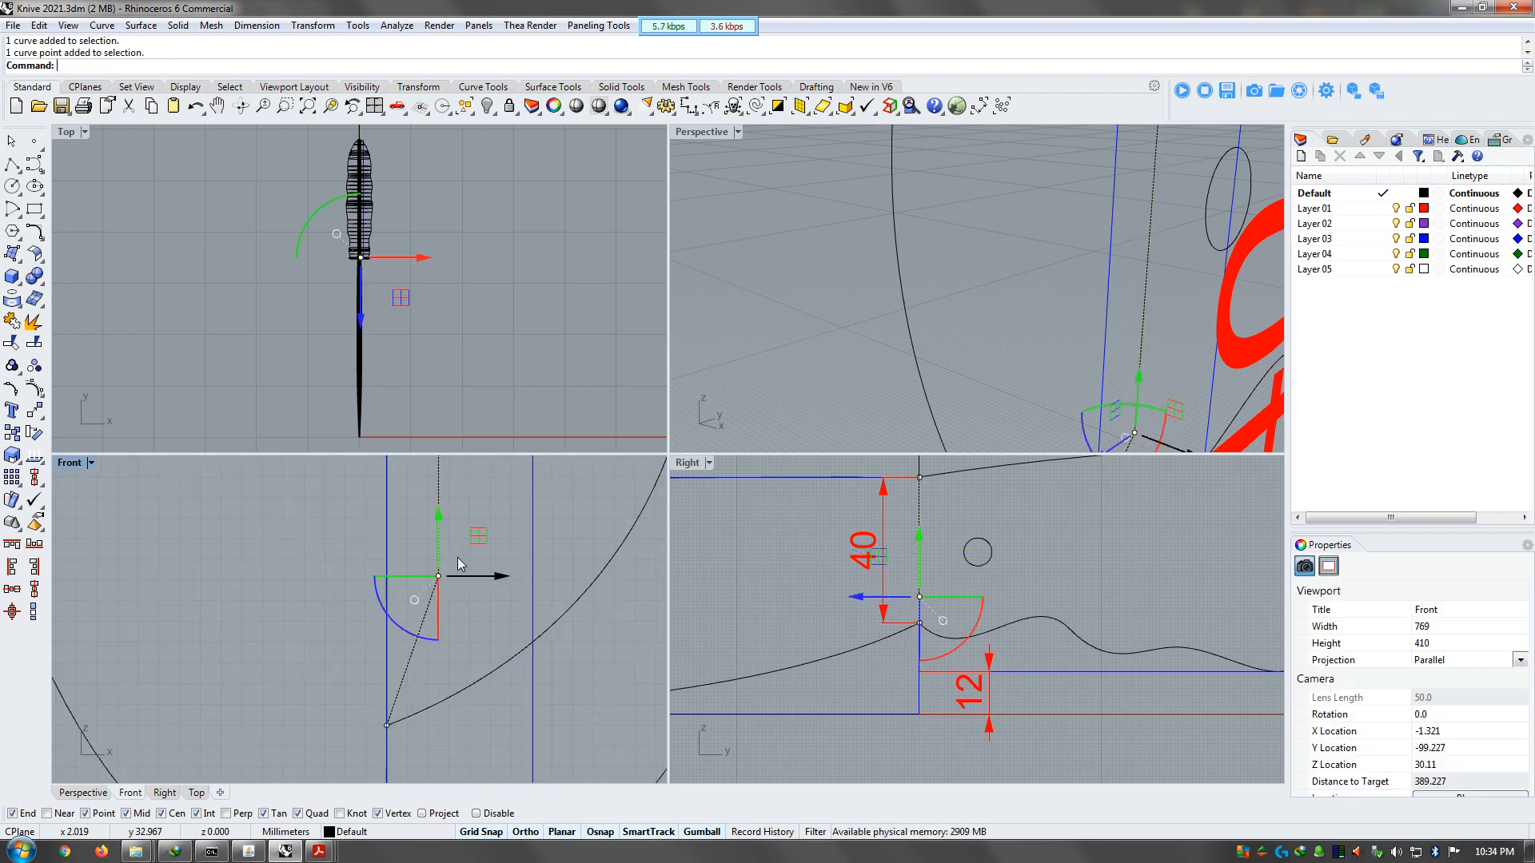
left_click_drag(433, 542, 438, 658)
key("ctrl+z")
key("ctrl+z")
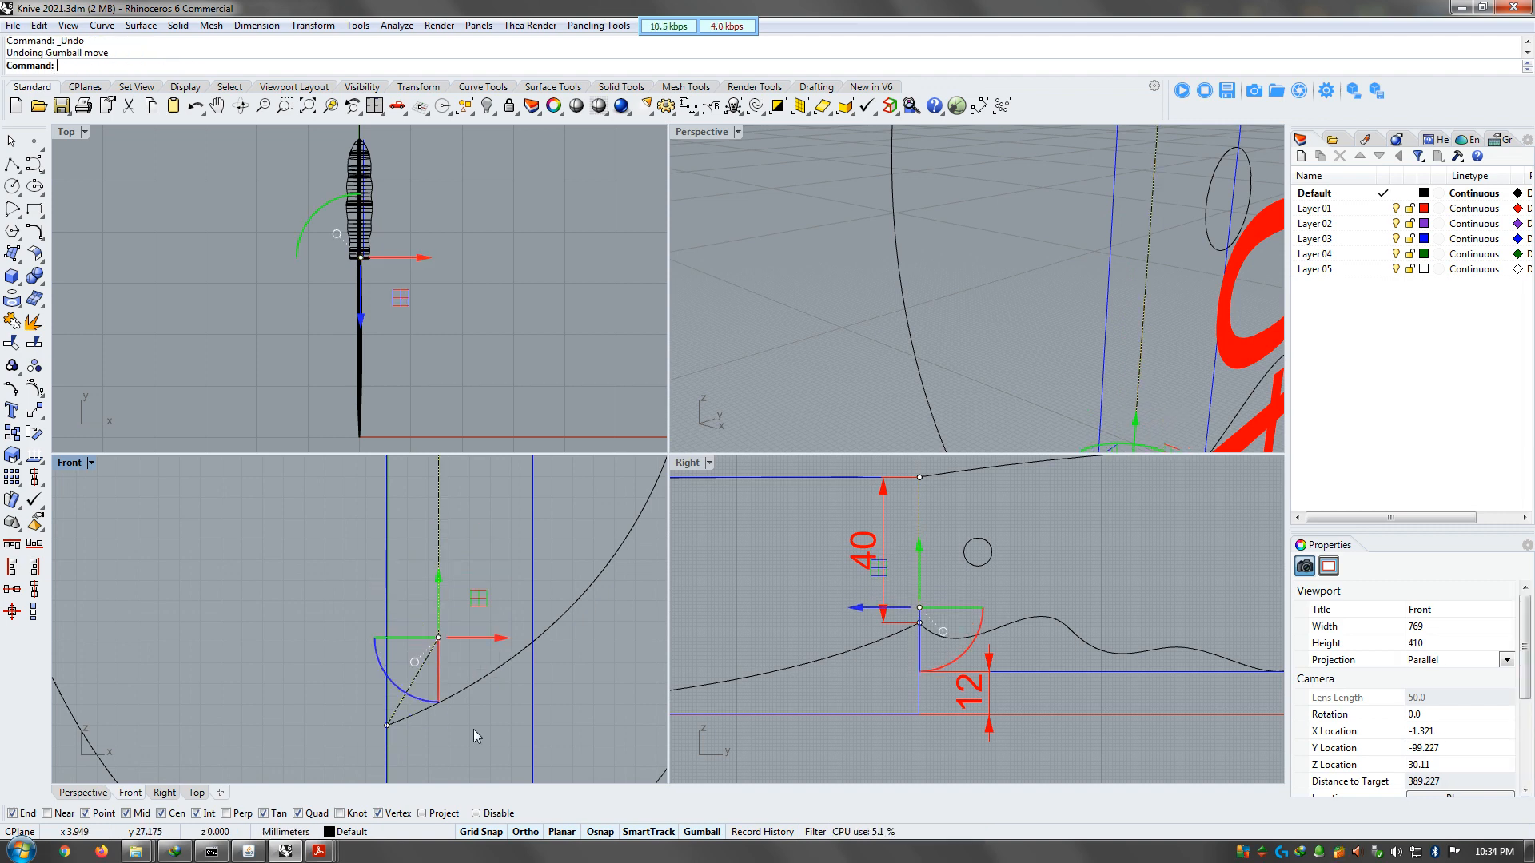
key("Escape")
key("Escape")
Select all linear dimensions and hide them, leaving the knife's profile curves clear in the Perspective view
scroll(807, 325, "down", 5)
scroll(807, 324, "down", 10)
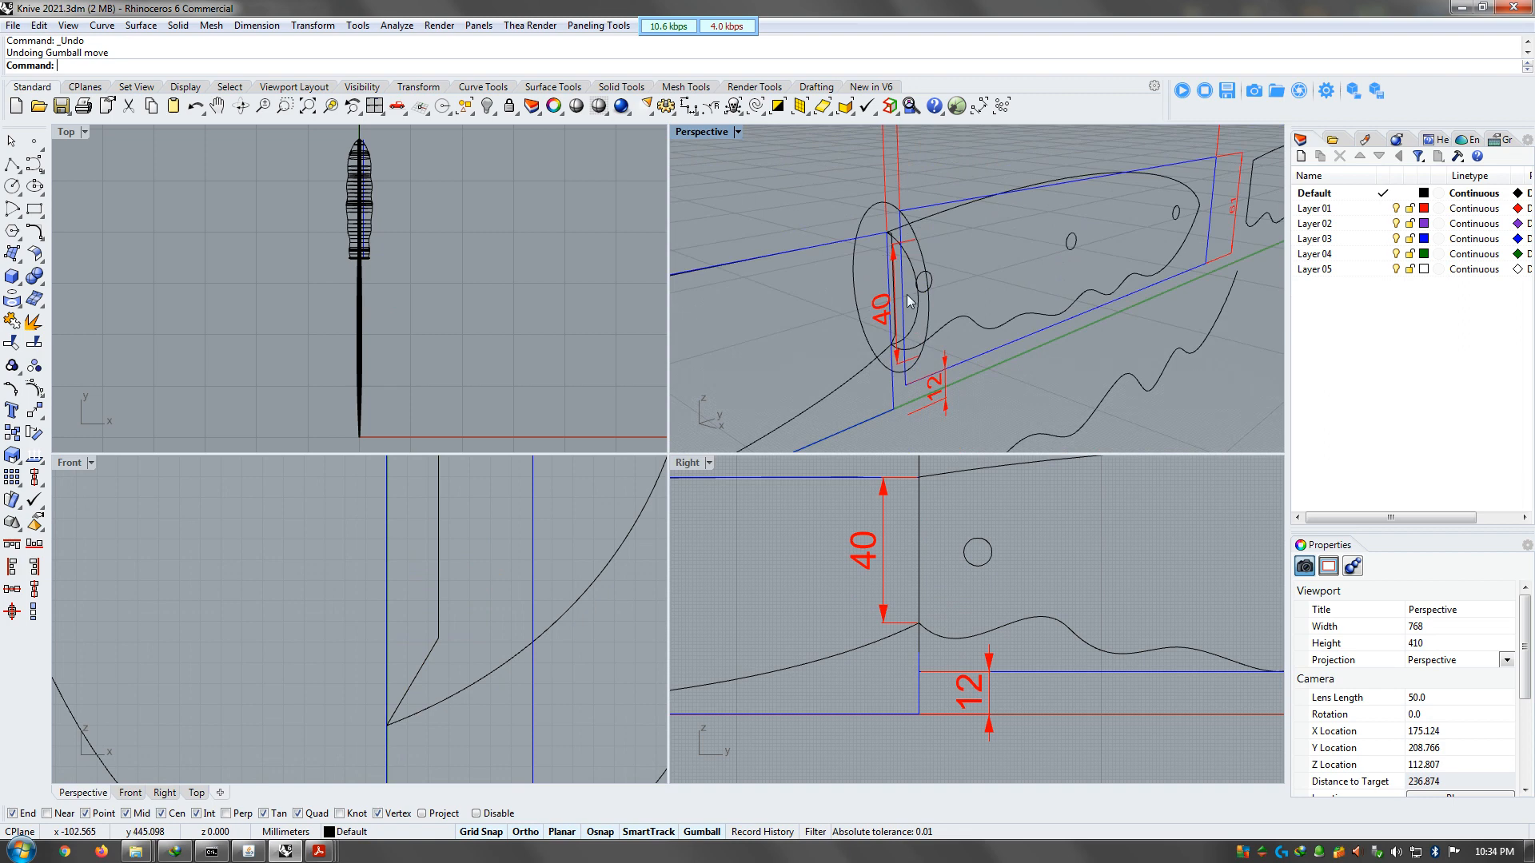
right_click_drag(943, 294, 969, 299)
left_click(988, 103)
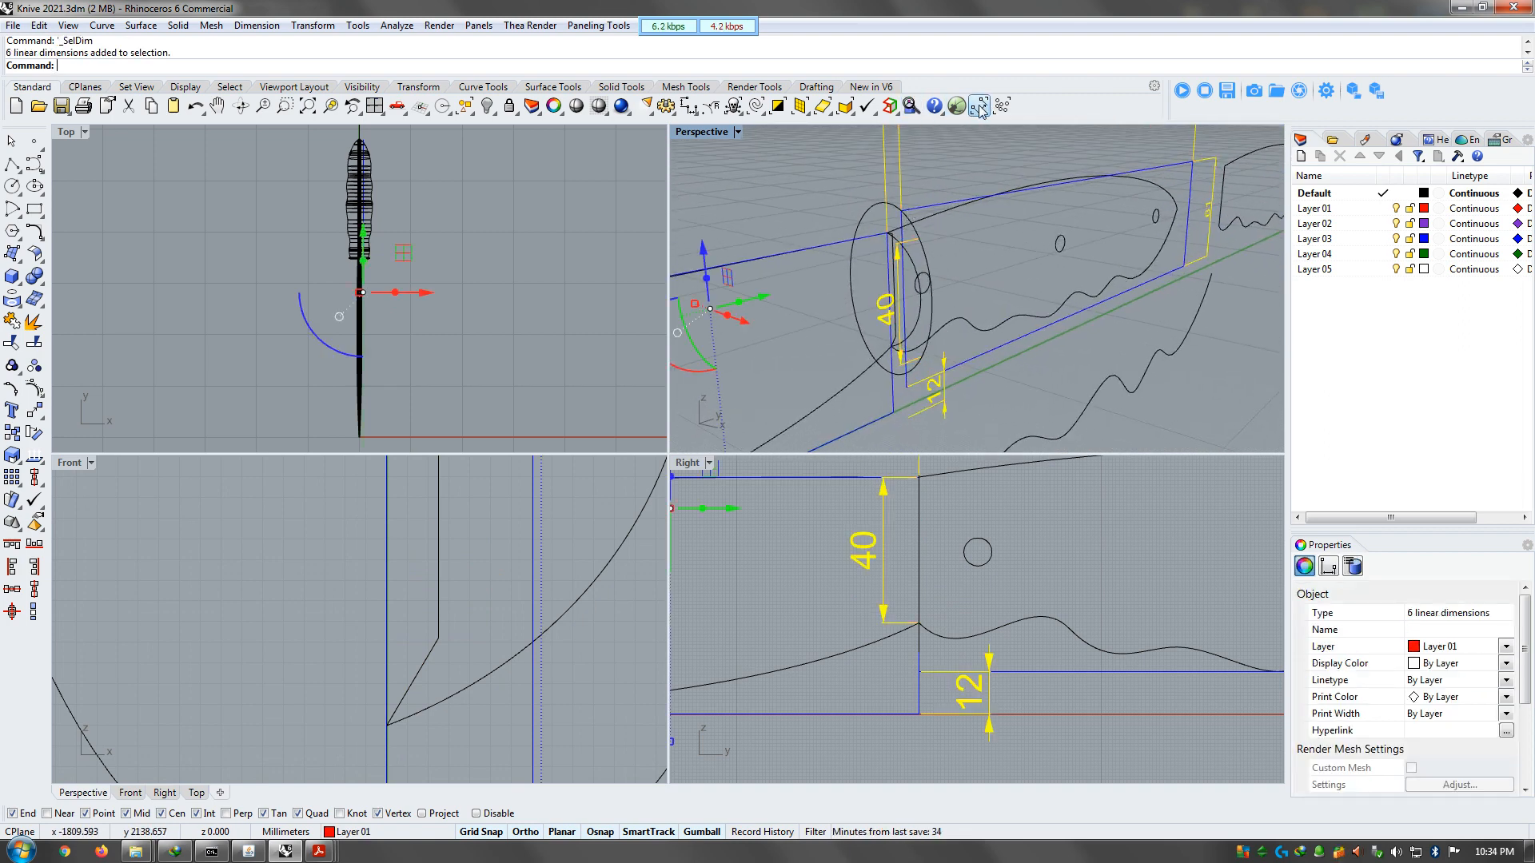
left_click(490, 110)
scroll(1041, 237, "down", 6)
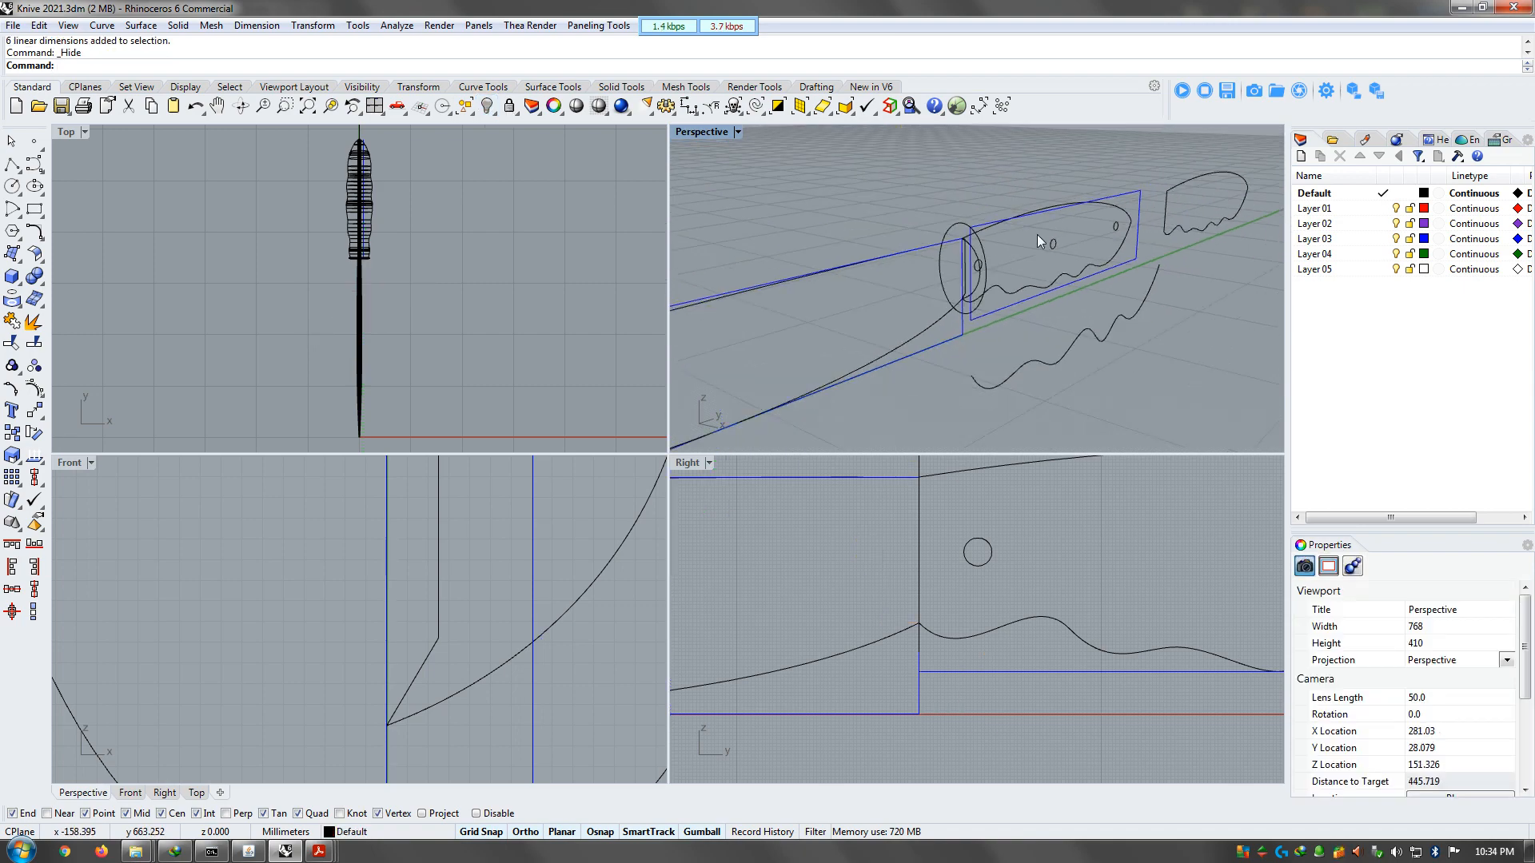
mouse_move(1059, 300)
right_mouse_down()
mouse_move(1024, 313)
mouse_move(897, 293)
mouse_move(1075, 323)
right_mouse_up()
scroll(973, 296, "up", 8)
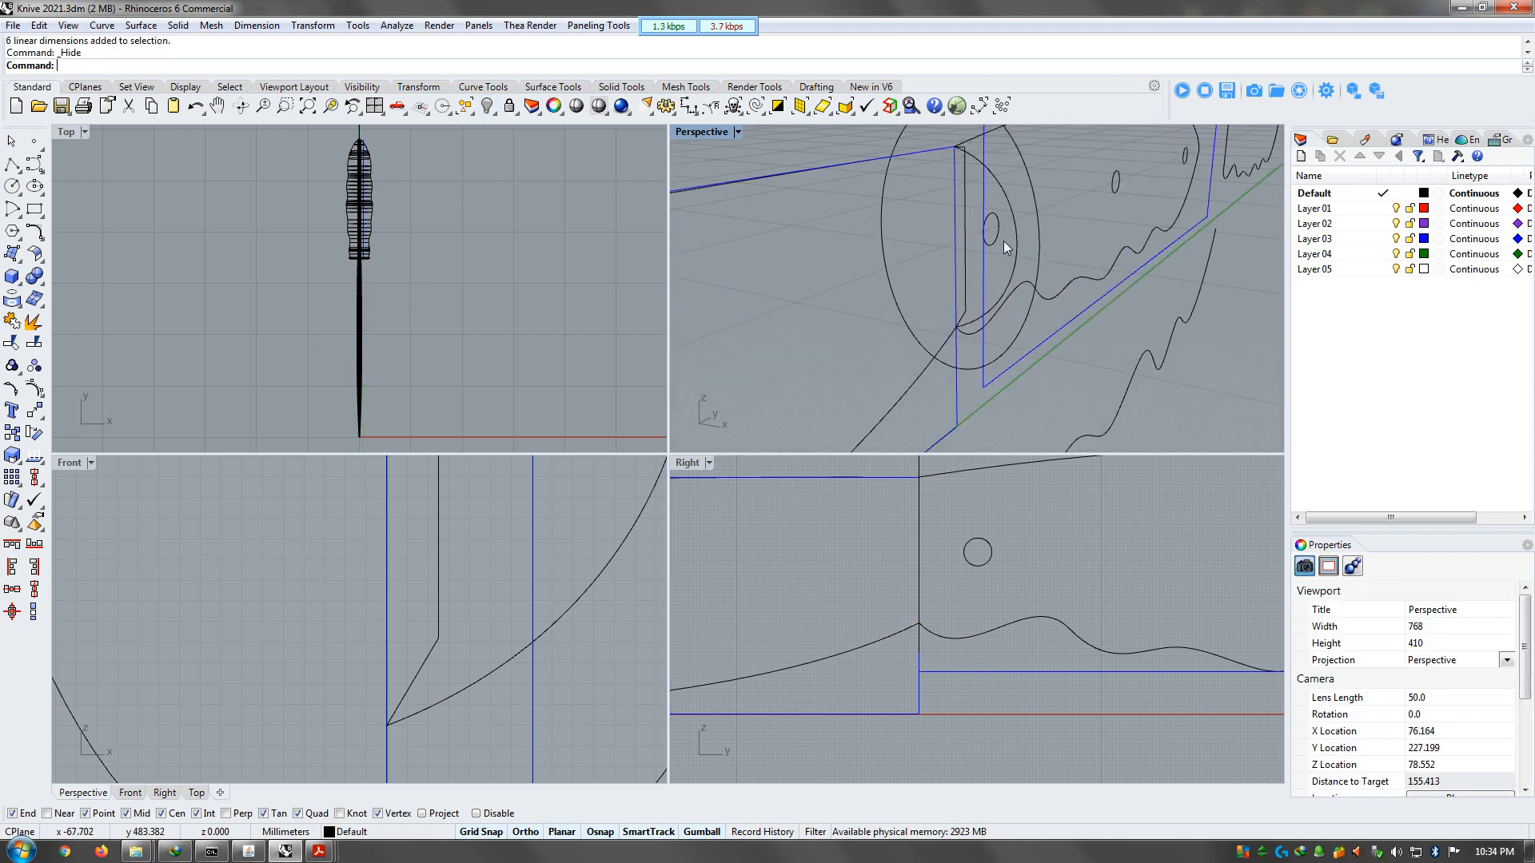
Start a Sweep 2 Rails surface using the blade's upper and lower edge curves as the two rails
scroll(1053, 216, "down", 8)
left_click(140, 25)
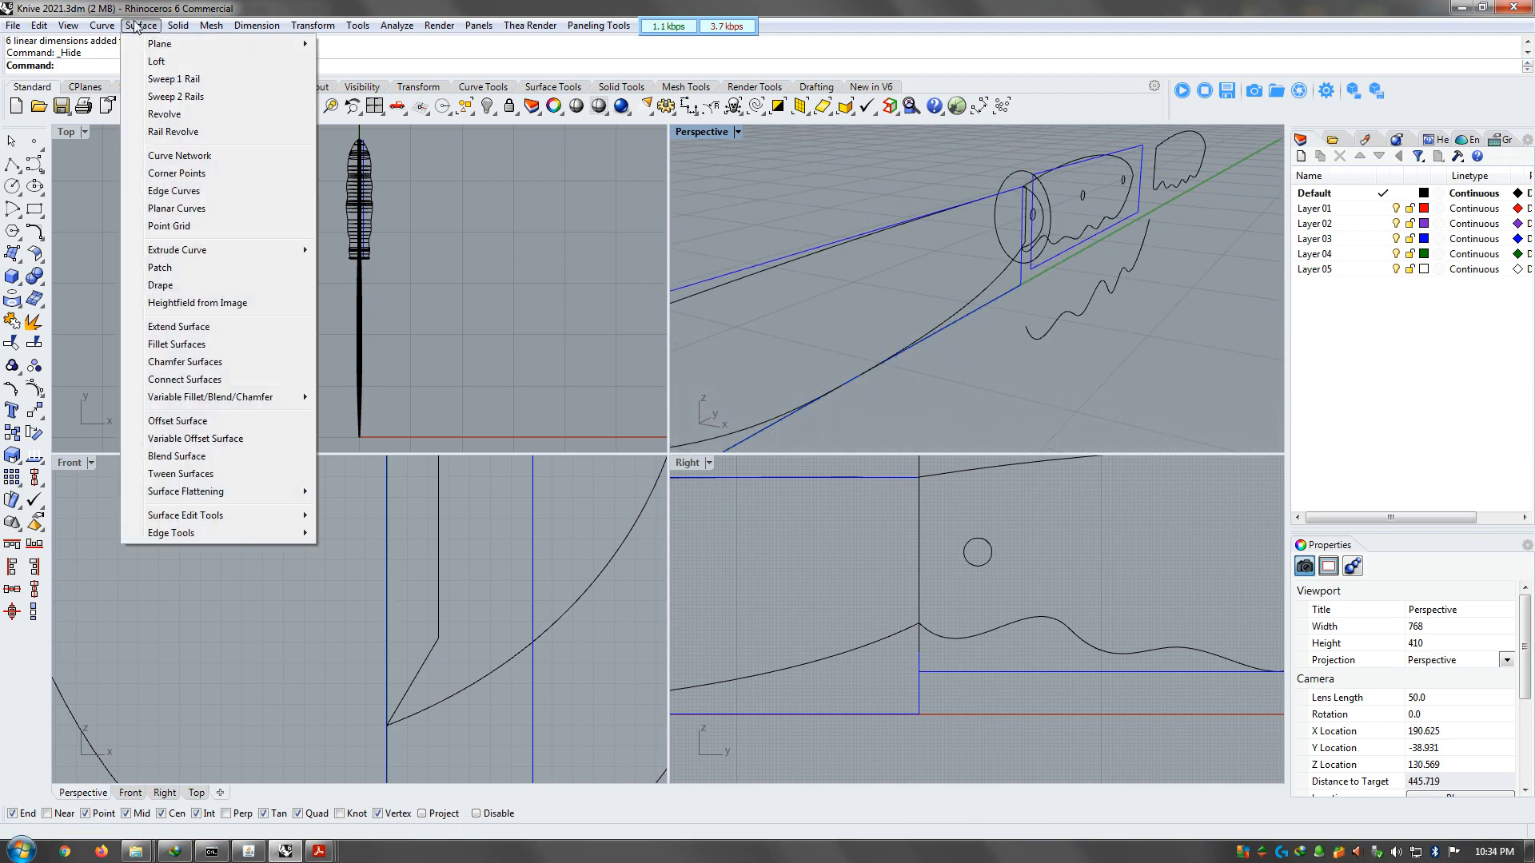
left_click(161, 94)
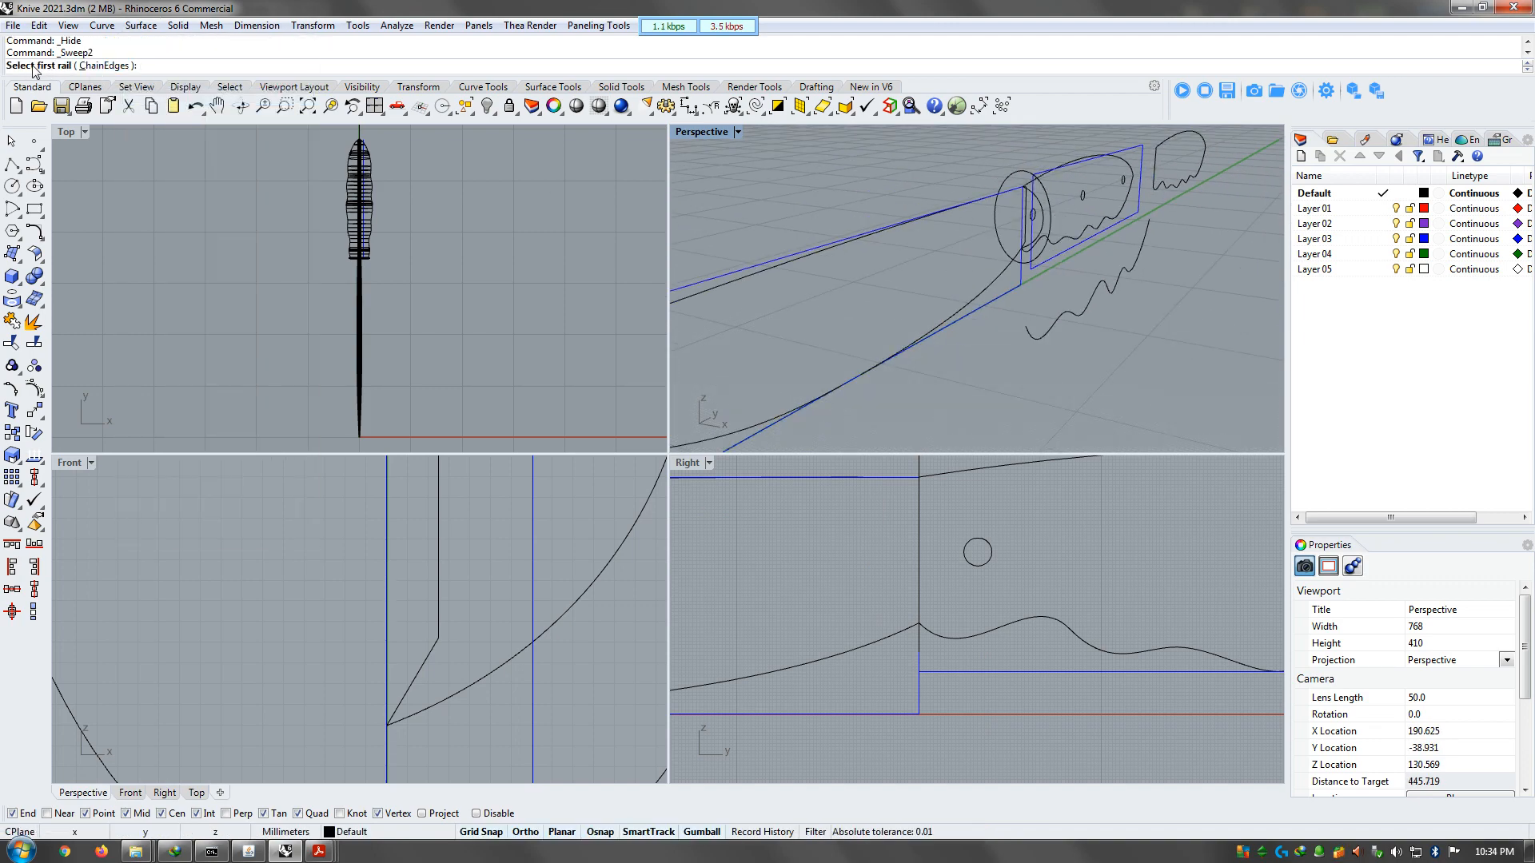
left_click(733, 283)
left_click(993, 285)
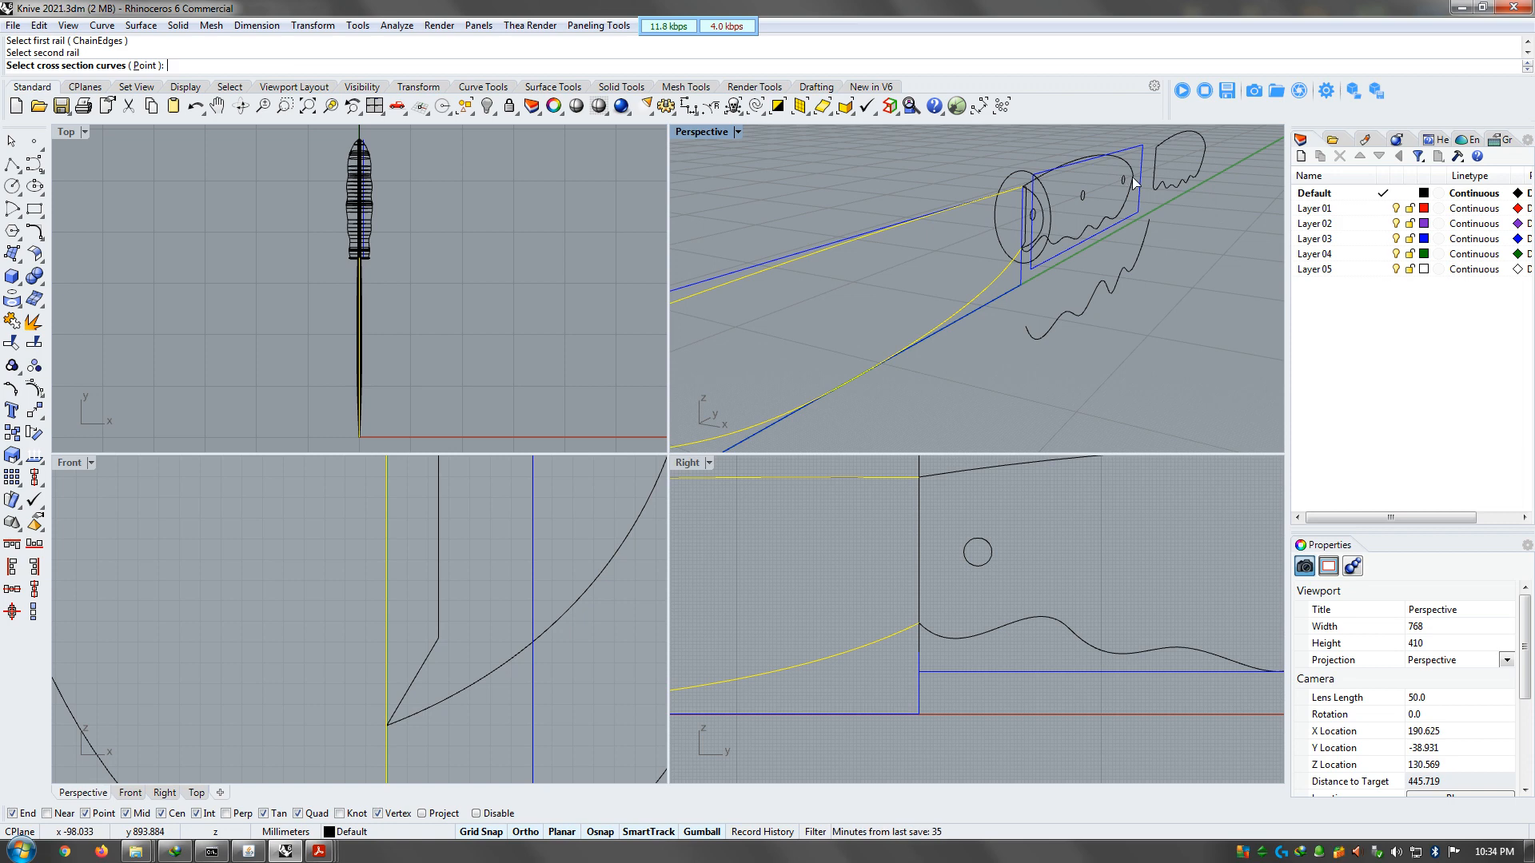
Use the blade's half cross-section curve at the handle end as the sweep profile and preview the surface
scroll(1071, 176, "up", 5)
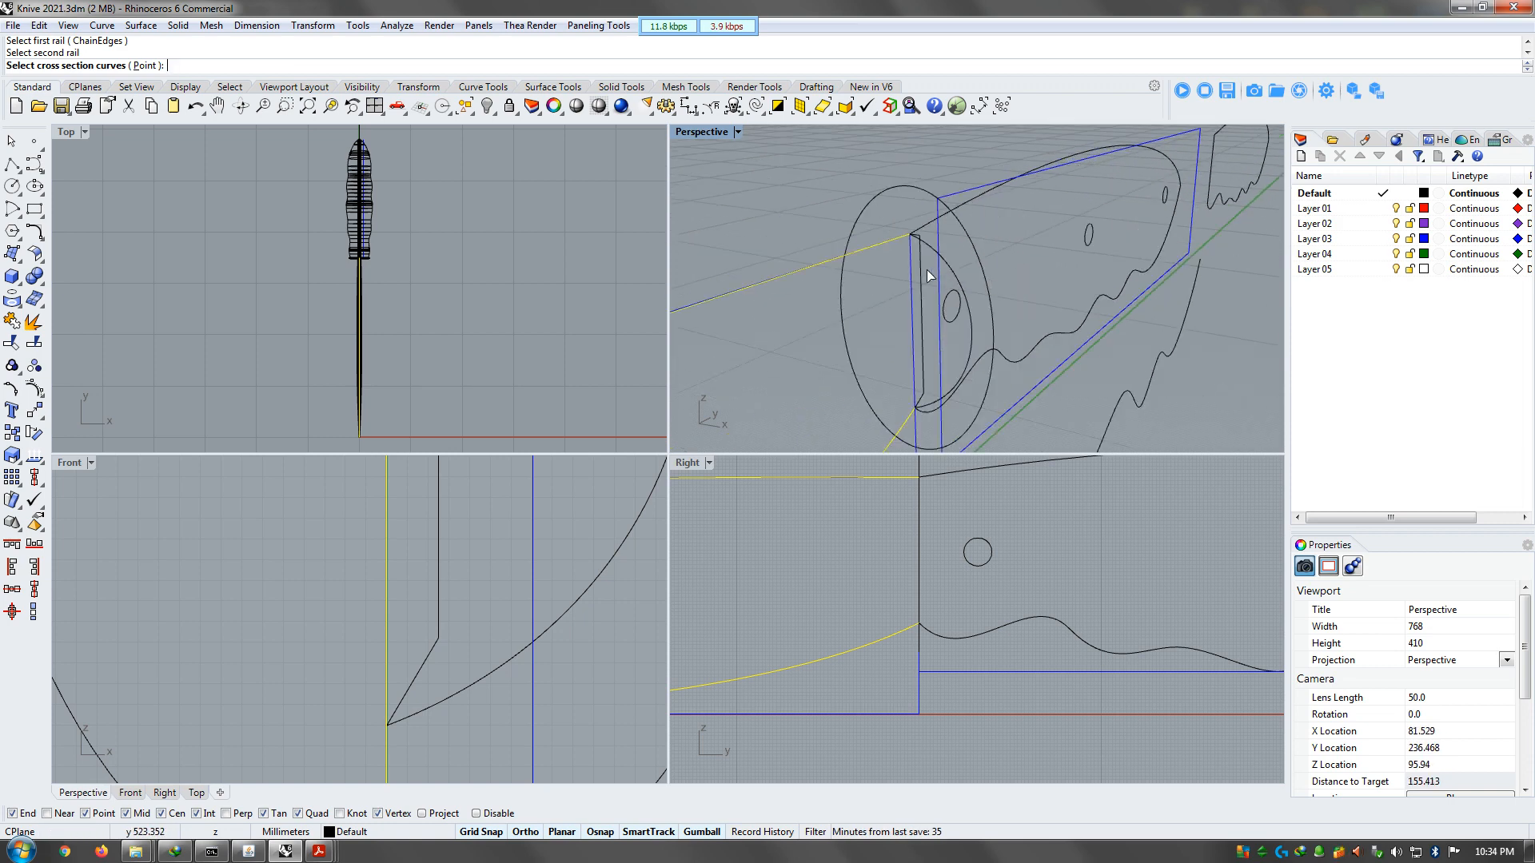
key("ctrl+m")
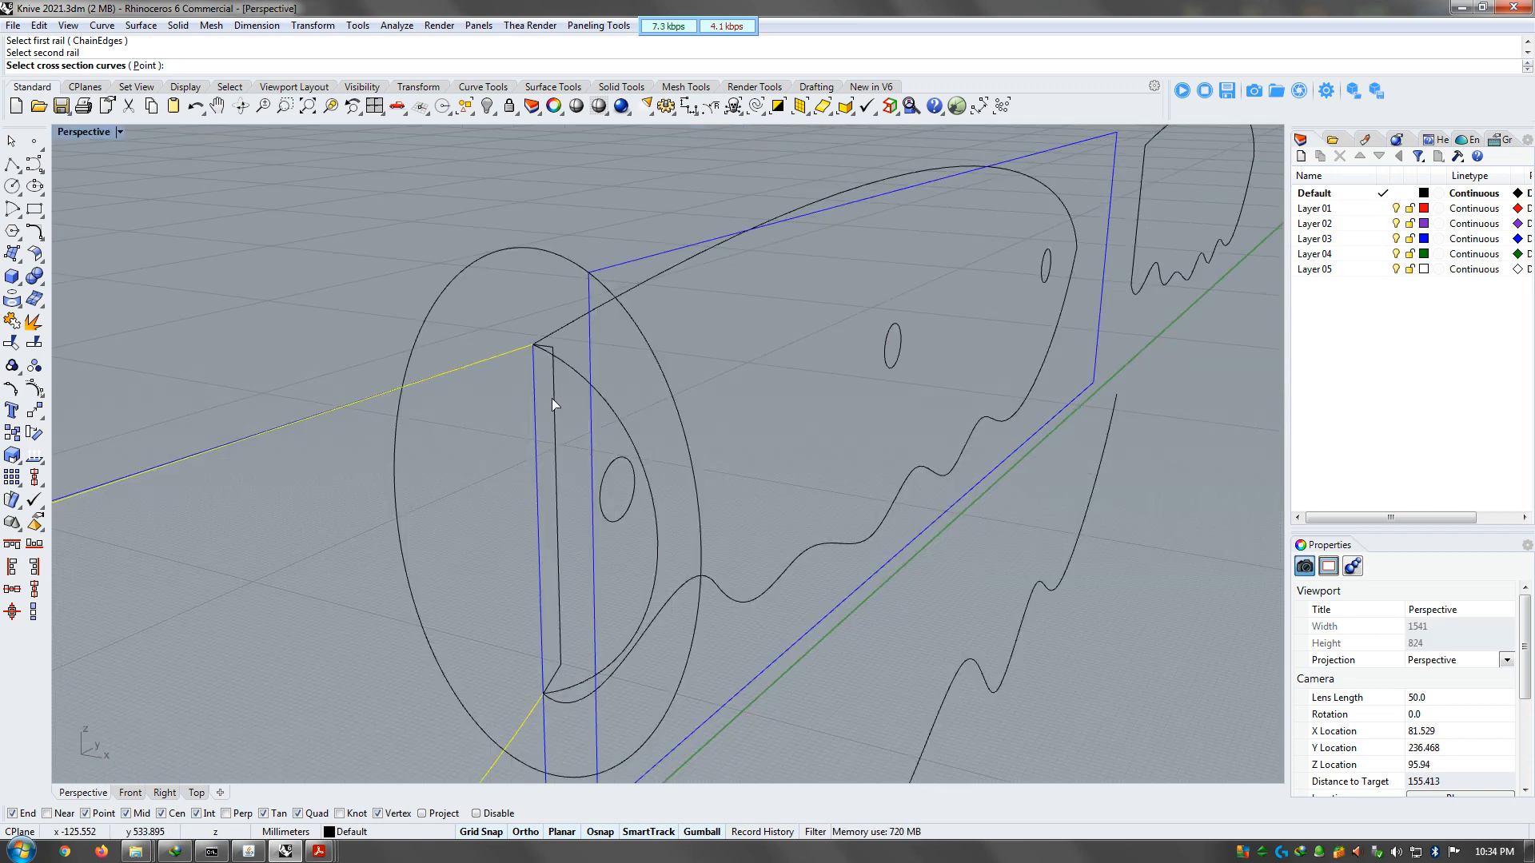
scroll(552, 398, "down", 5)
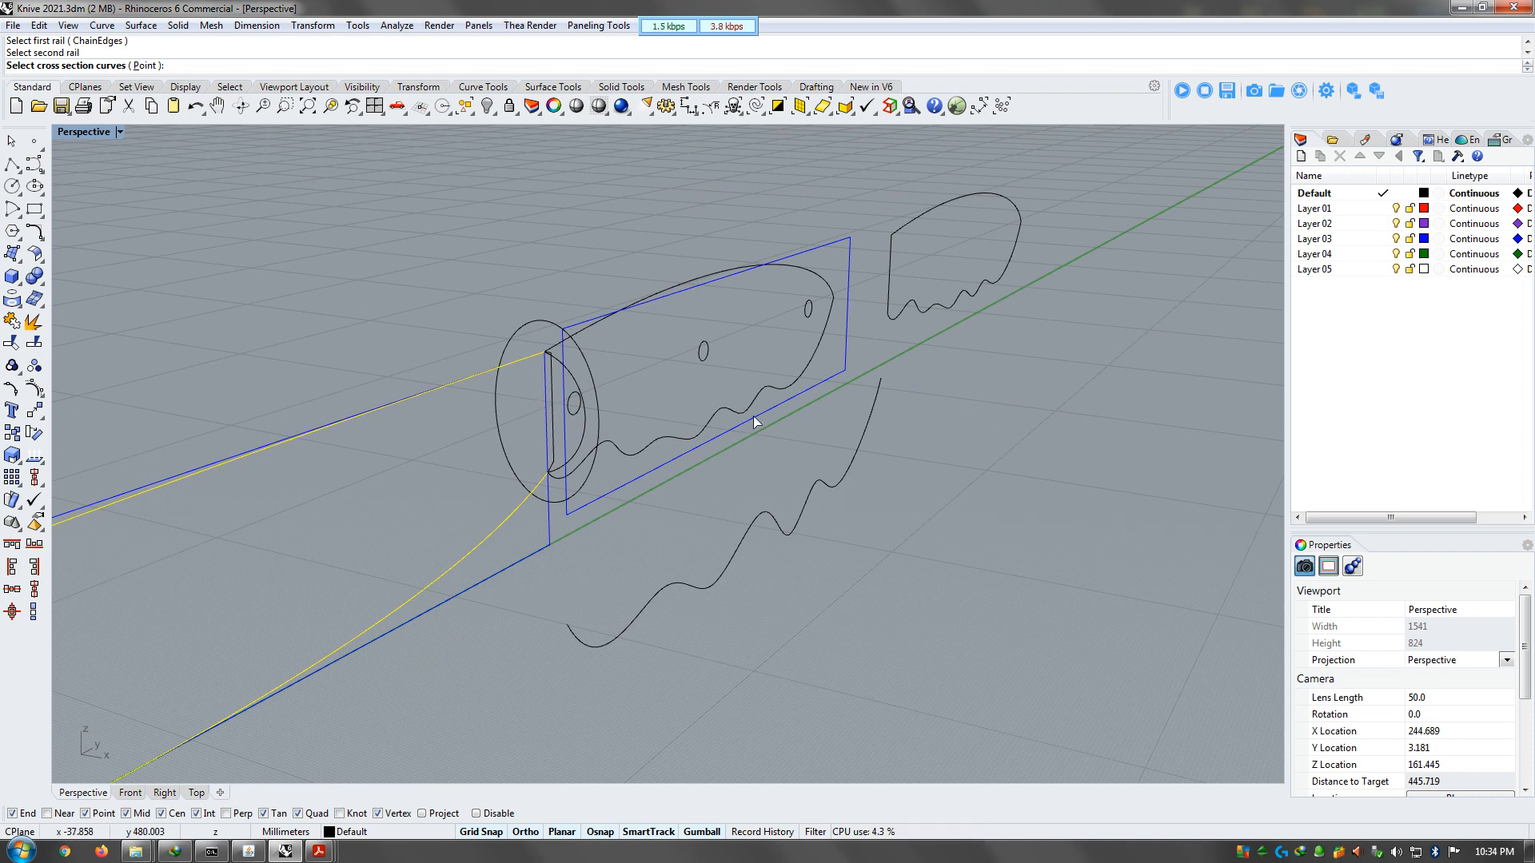
scroll(817, 396, "down", 6)
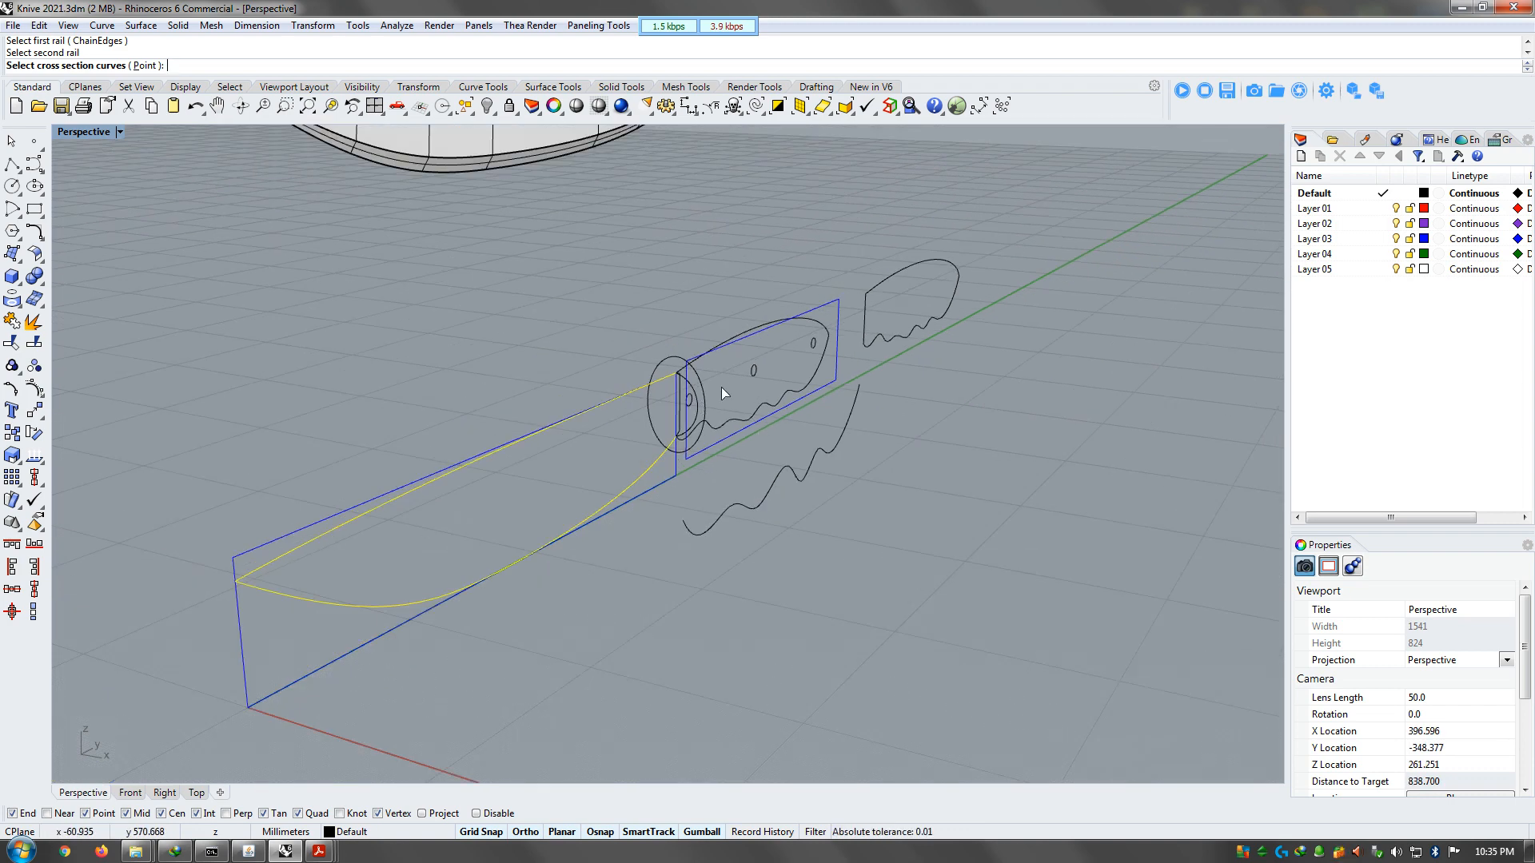
double_click(80, 133)
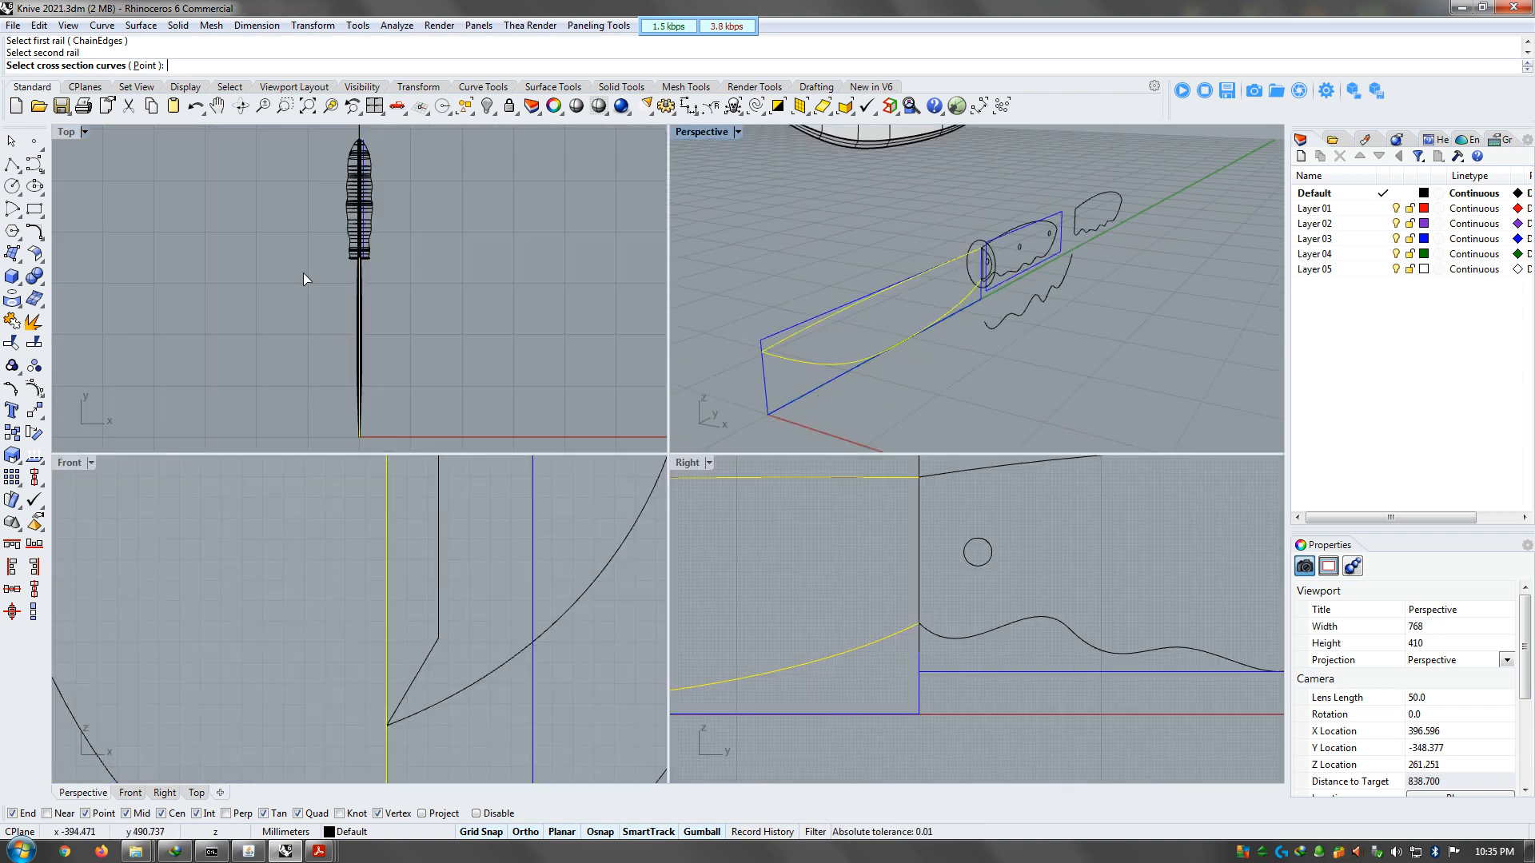
scroll(1034, 267, "up", 4)
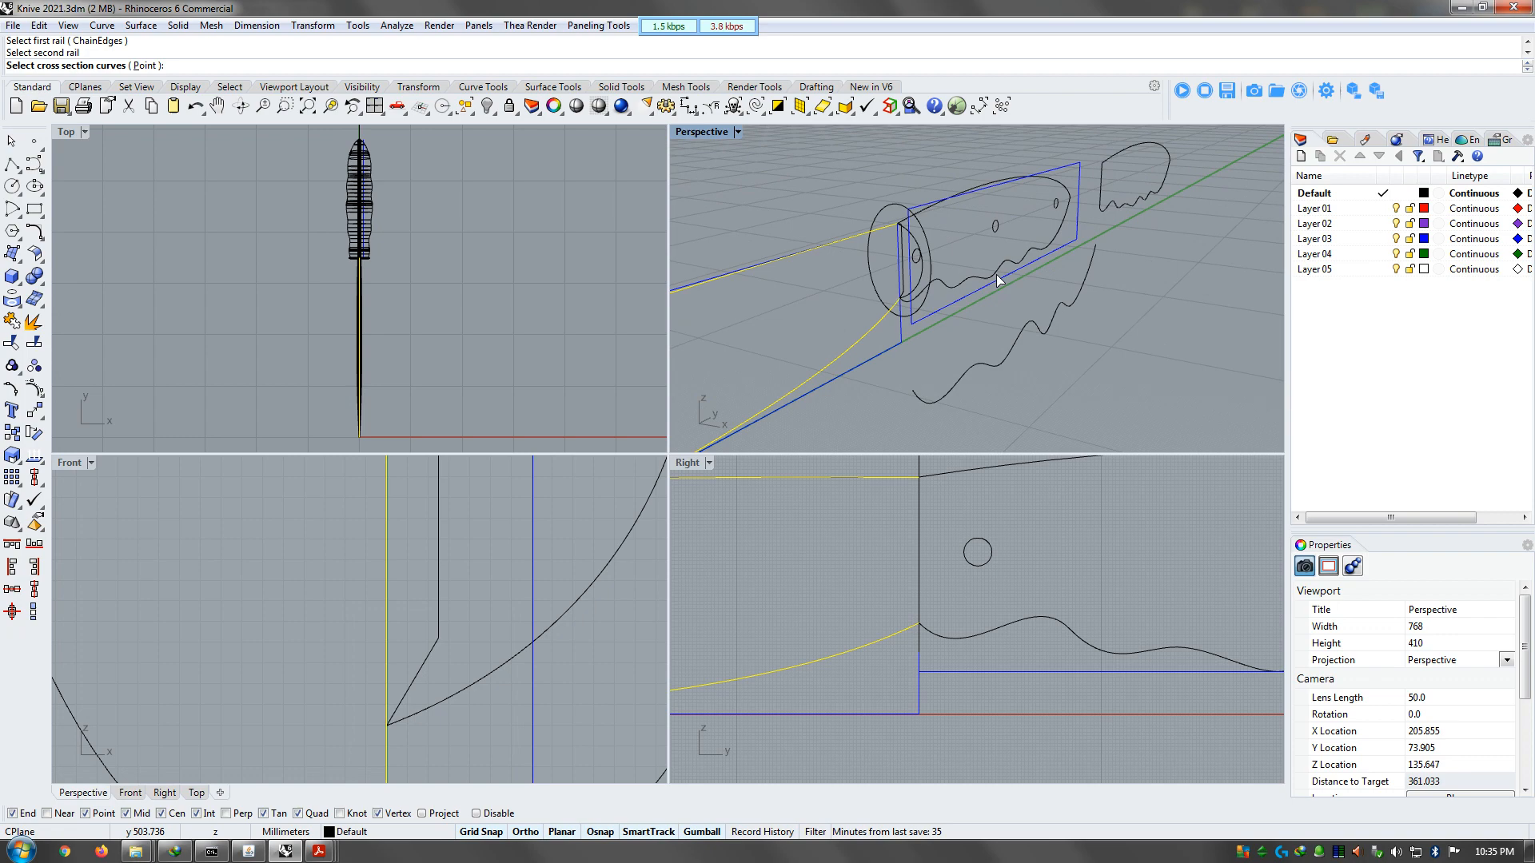
scroll(904, 248, "up", 5)
left_click(899, 259)
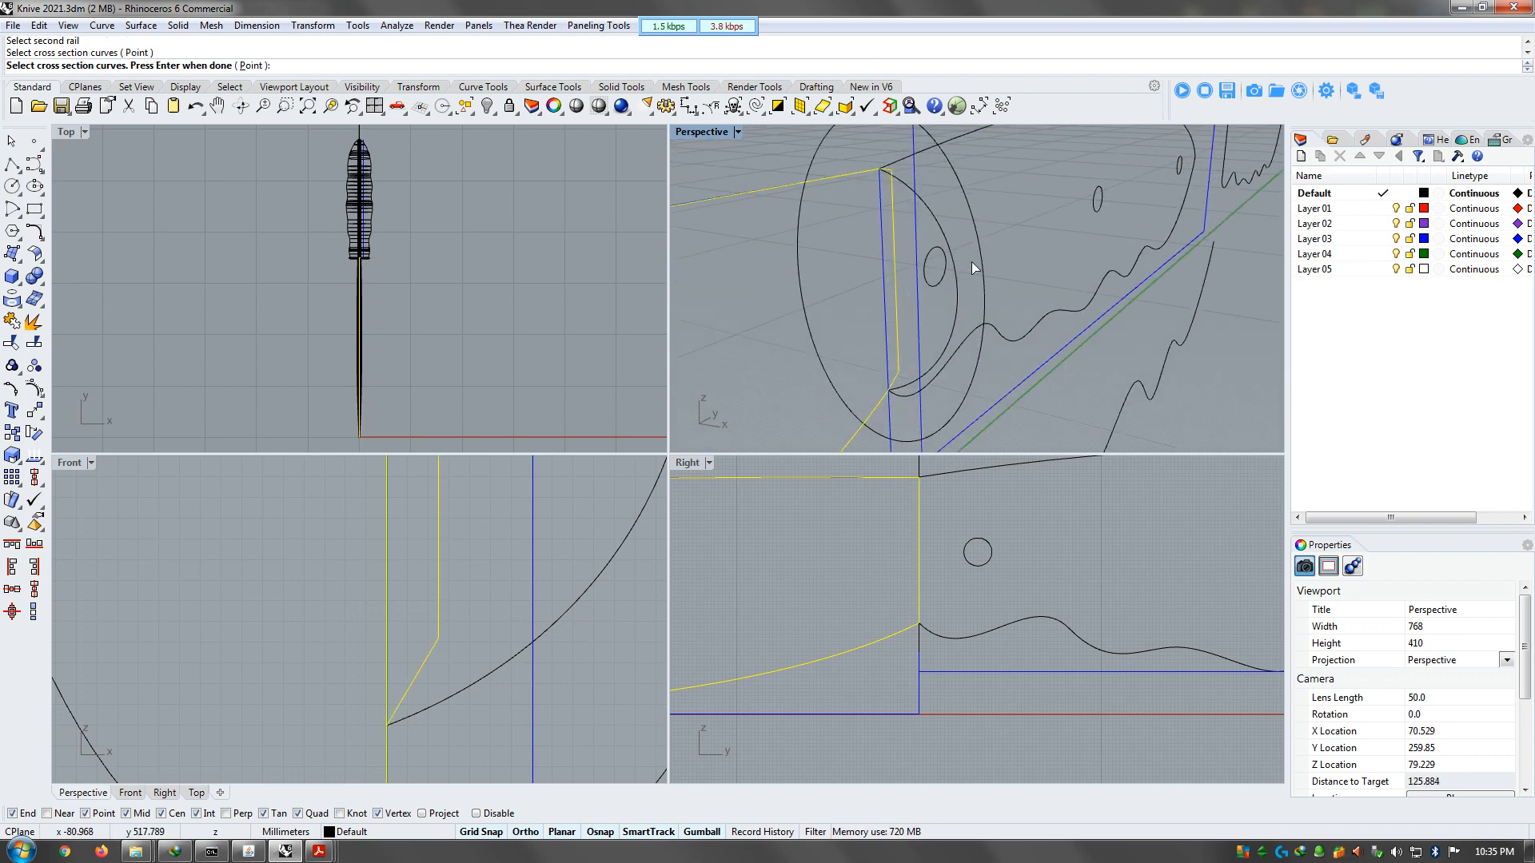
scroll(977, 247, "down", 5)
key("Return")
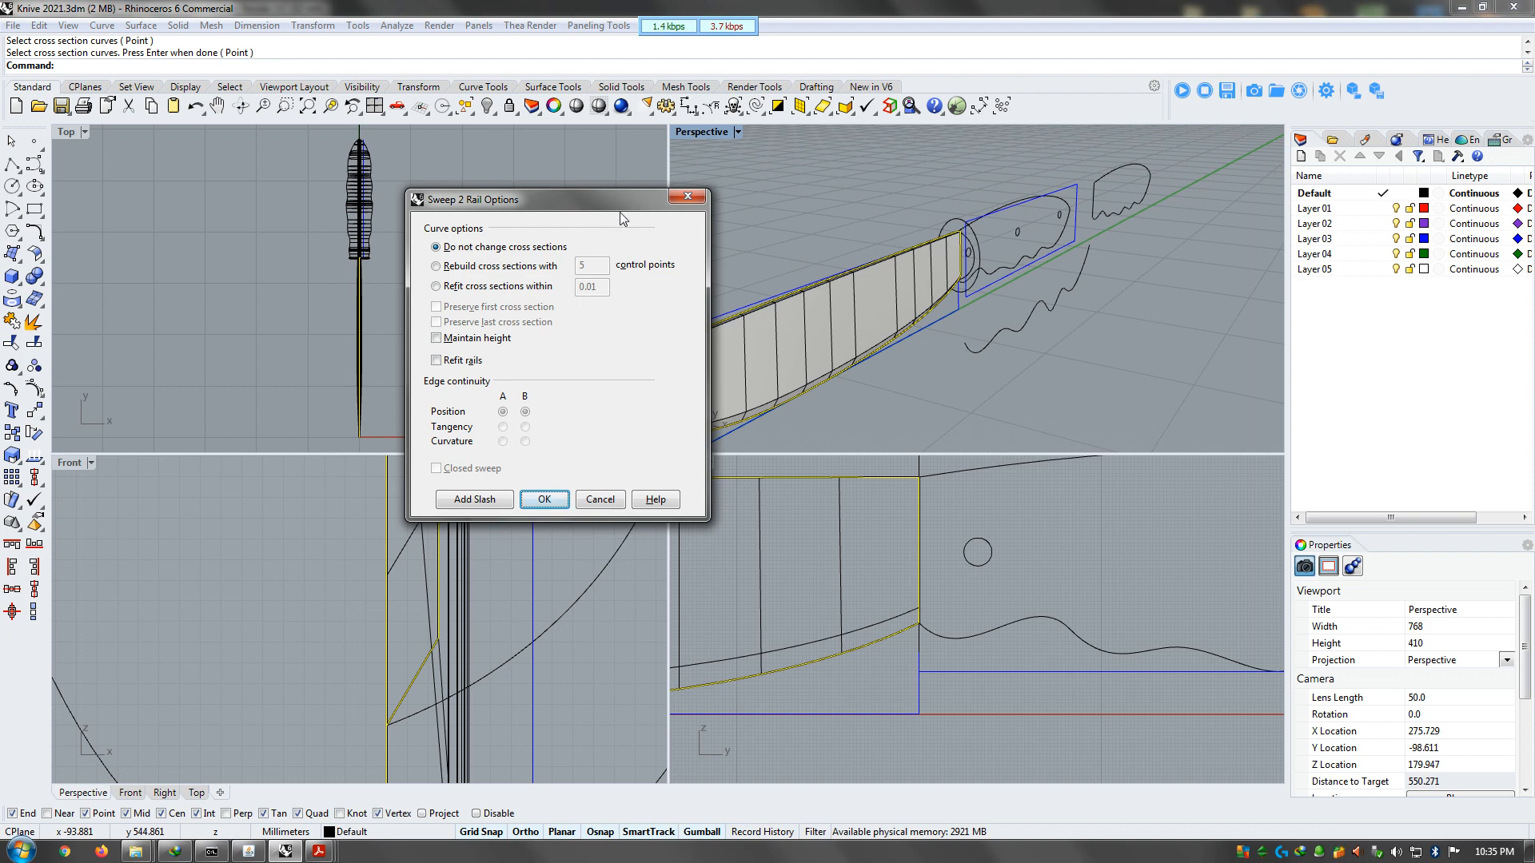
Try the Maintain height option in the sweep settings, examine the blade preview from several angles, and turn the option off again
left_click_drag(610, 198, 509, 202)
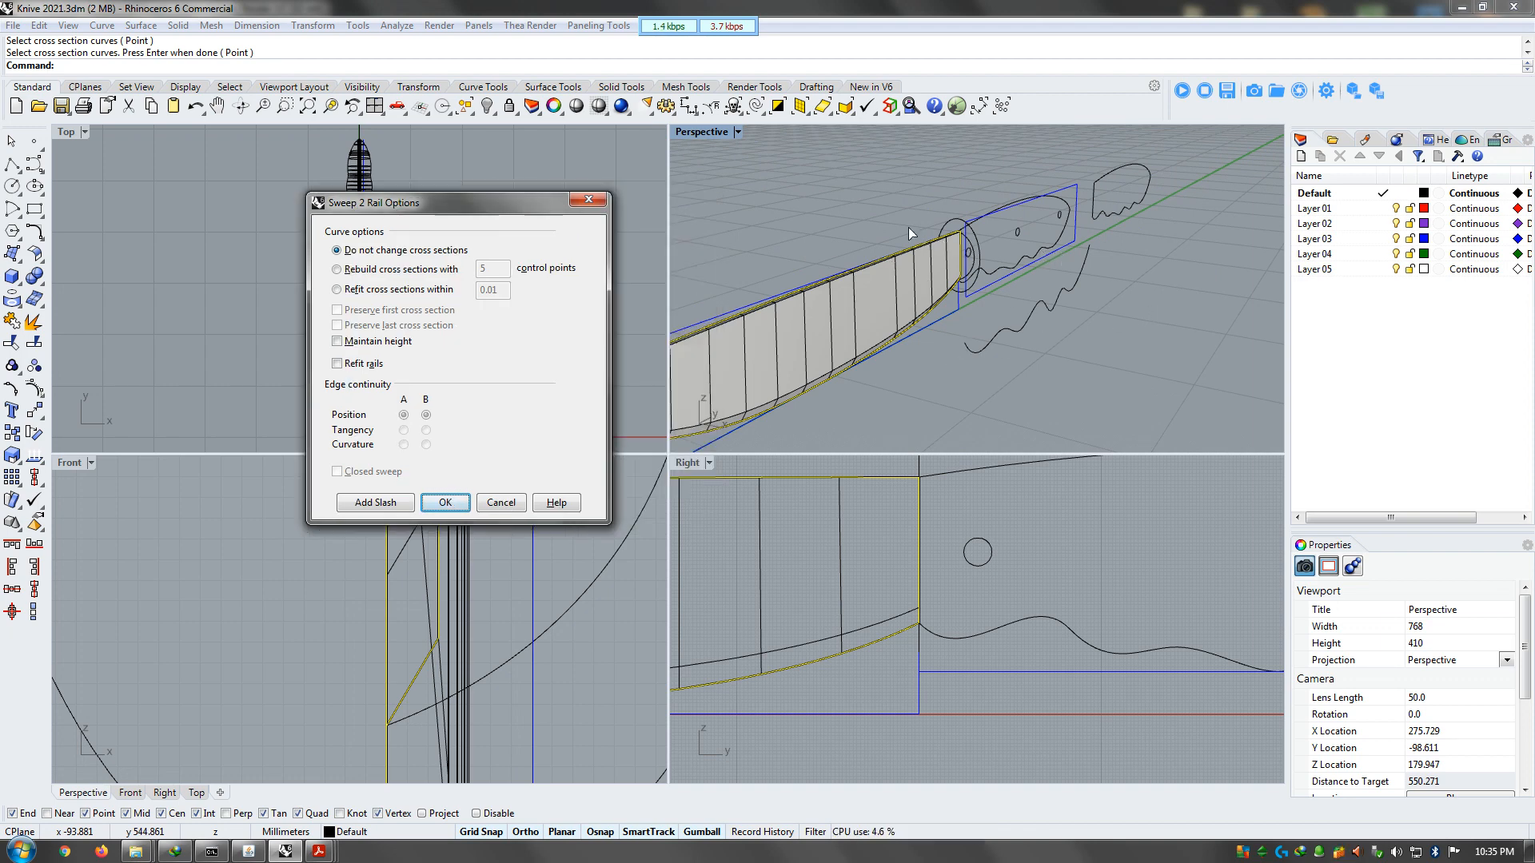
right_click_drag(908, 227, 997, 299)
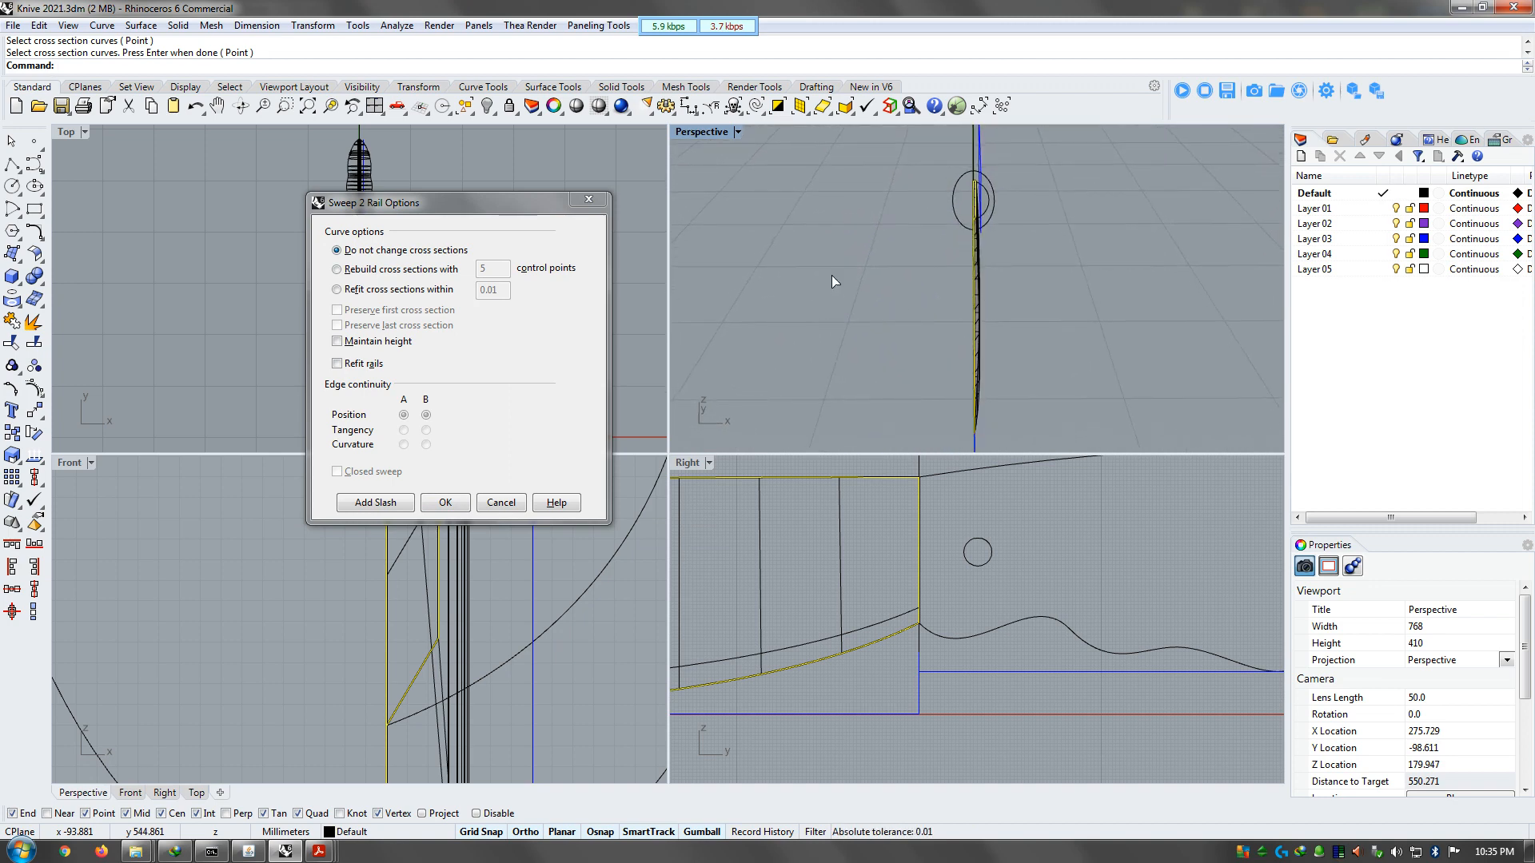
right_click_drag(834, 280, 996, 296)
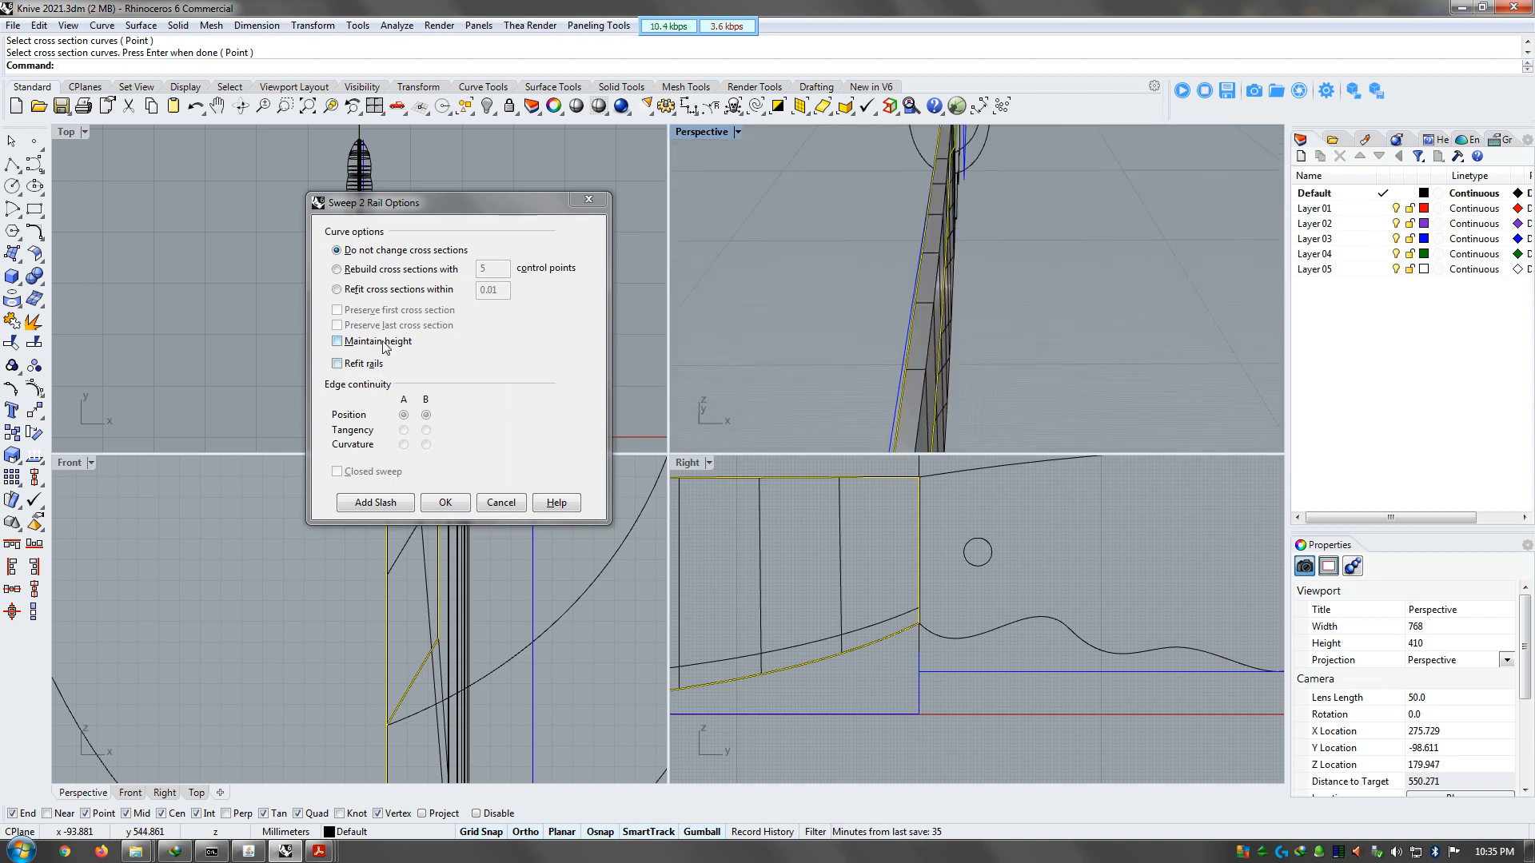
right_click_drag(932, 298, 1009, 236)
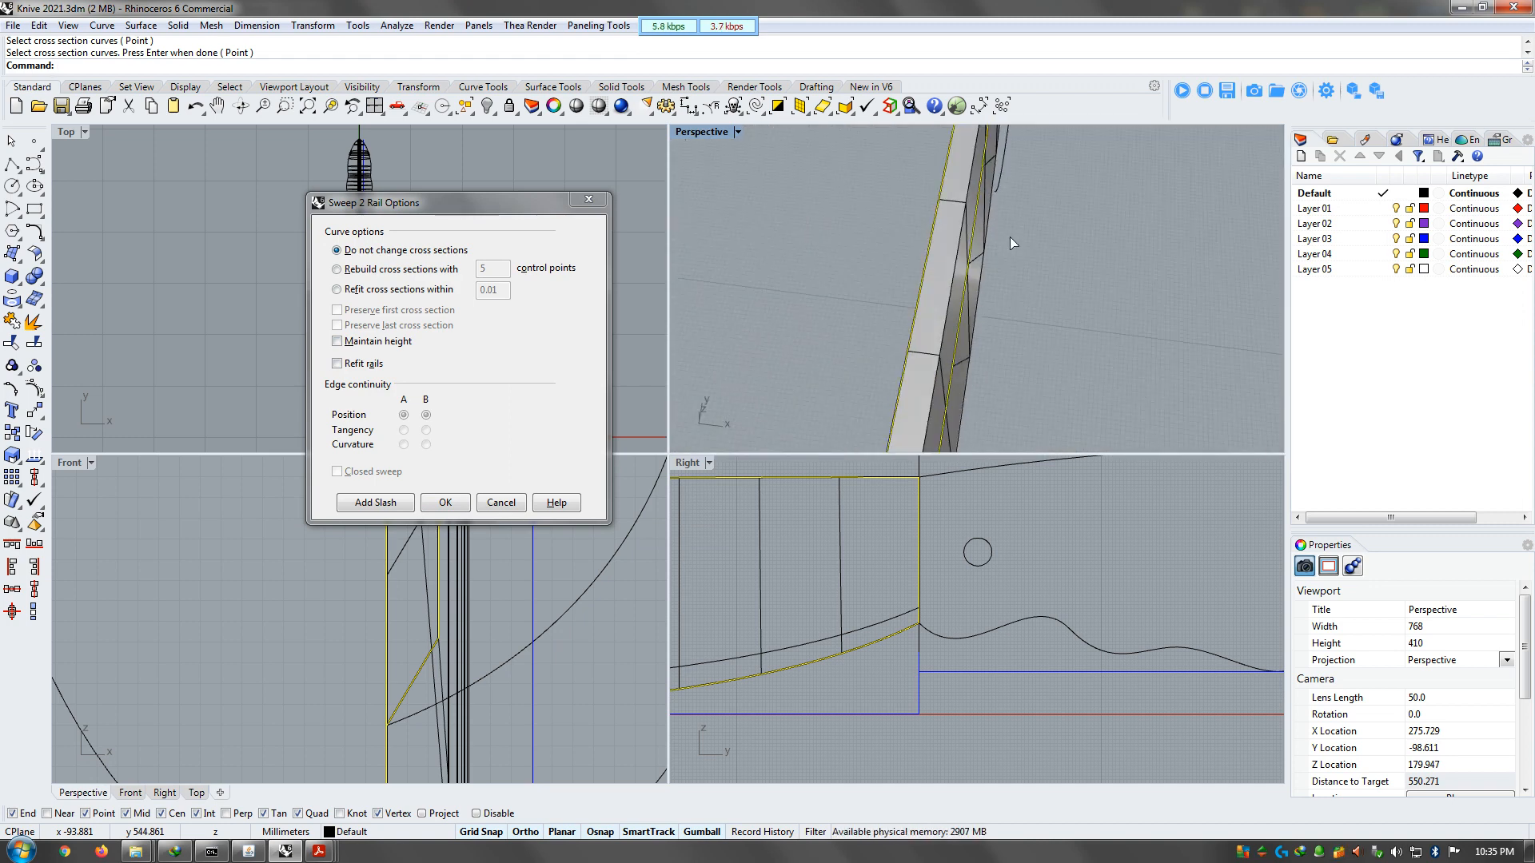
left_click(368, 342)
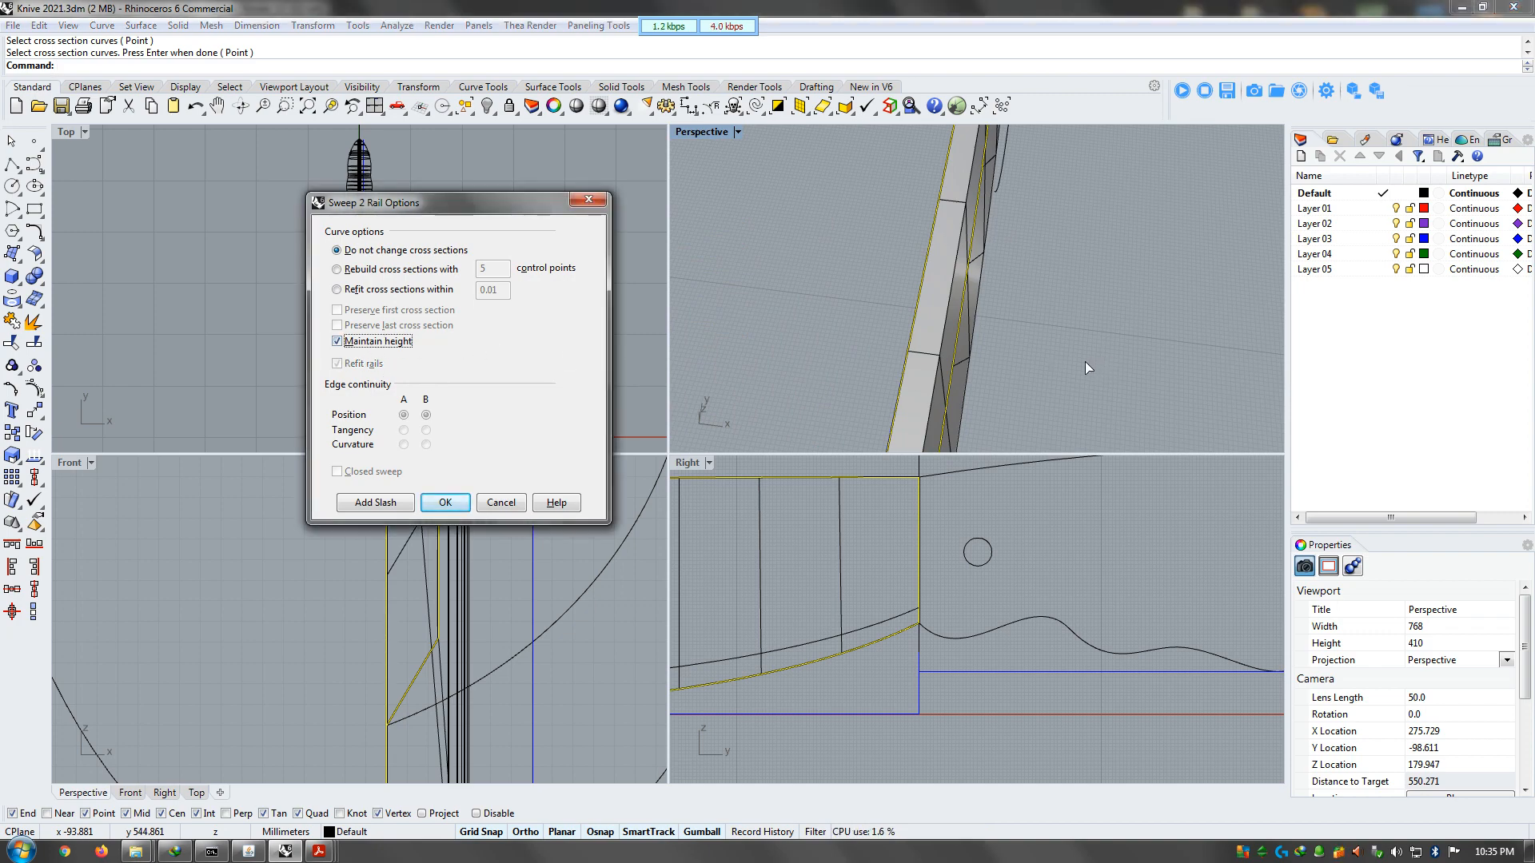
right_click_drag(1086, 361, 1026, 219)
scroll(1004, 200, "up", 7)
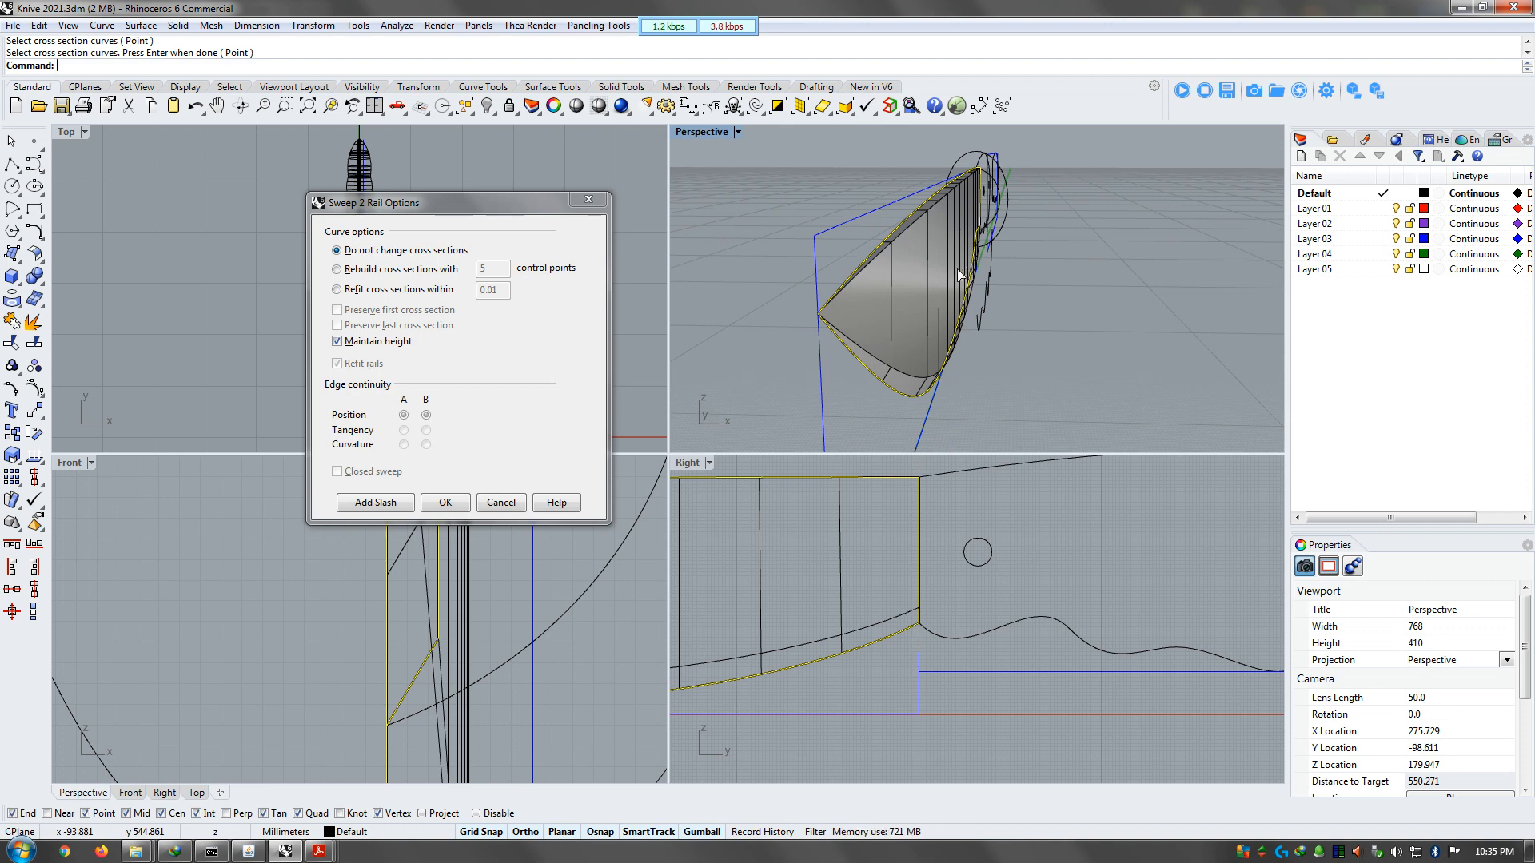
left_click(376, 342)
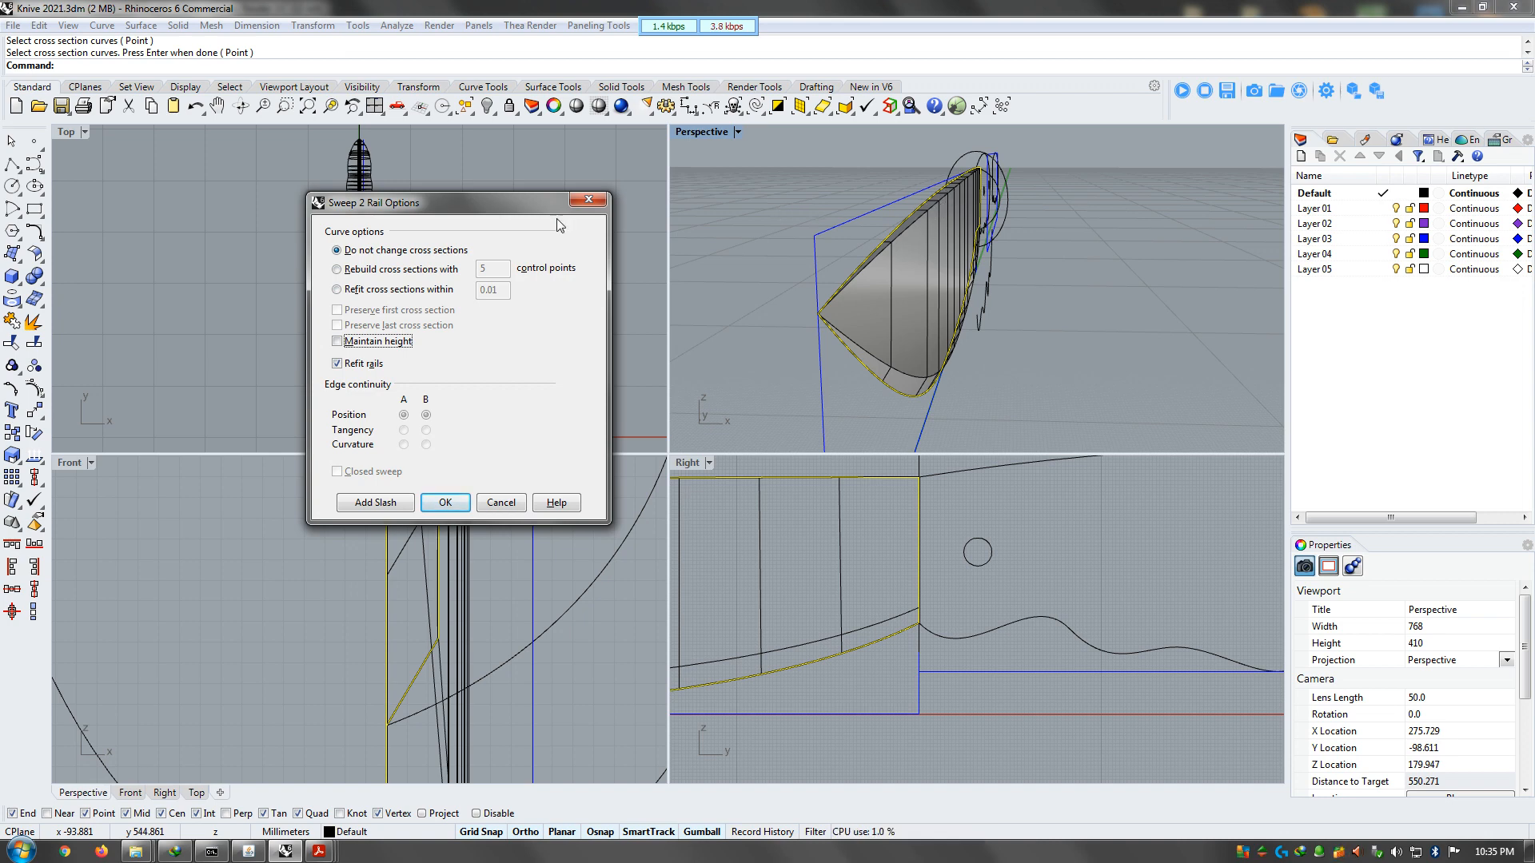
Create the half-blade surface by the two-rail sweep with Maintain height enabled and cross sections left unchanged
left_click_drag(540, 208, 754, 293)
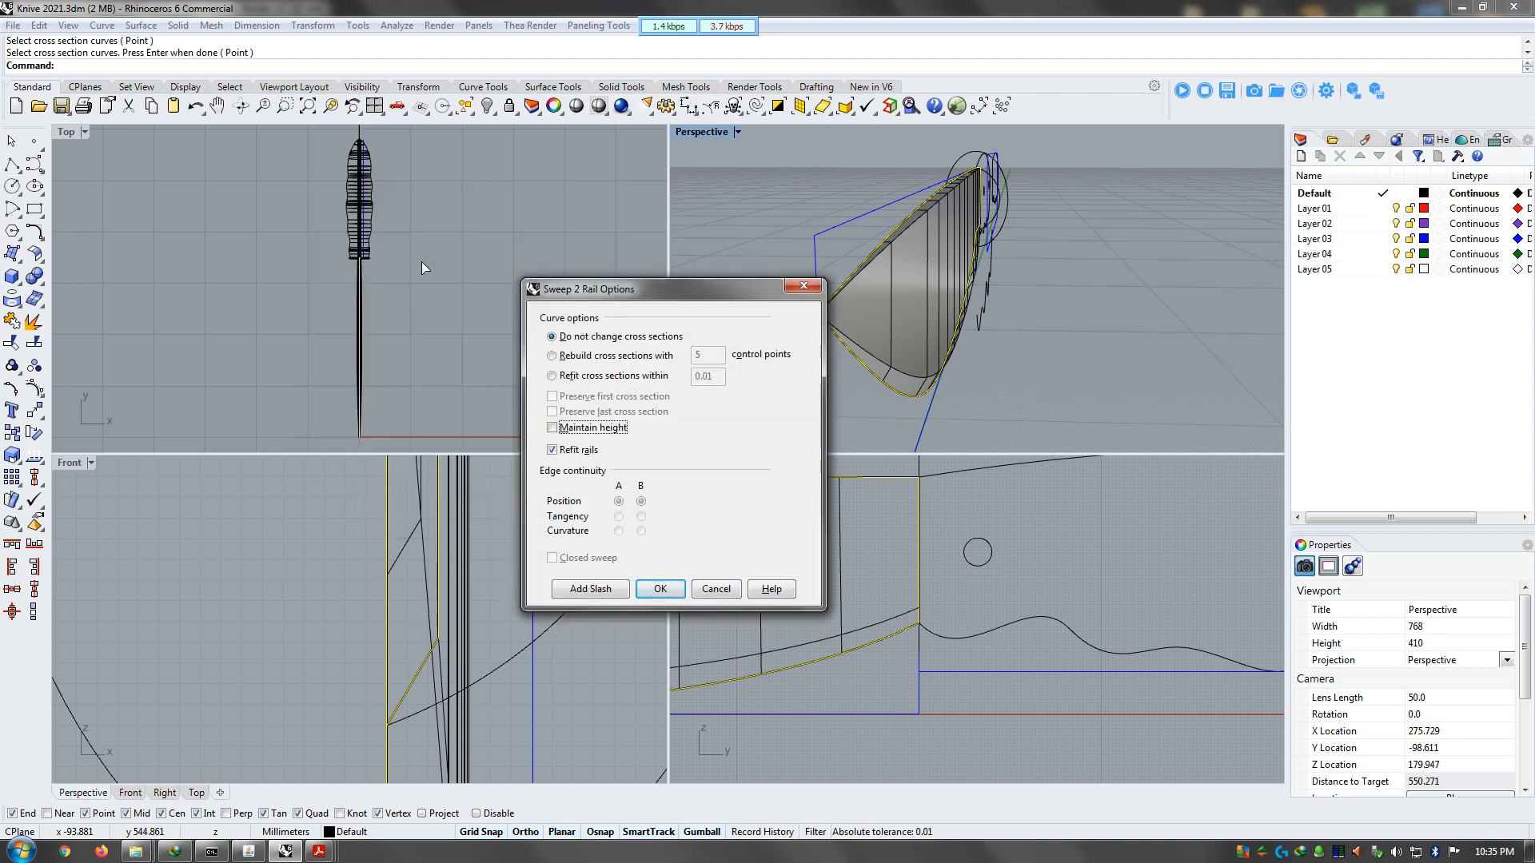
scroll(421, 262, "up", 8)
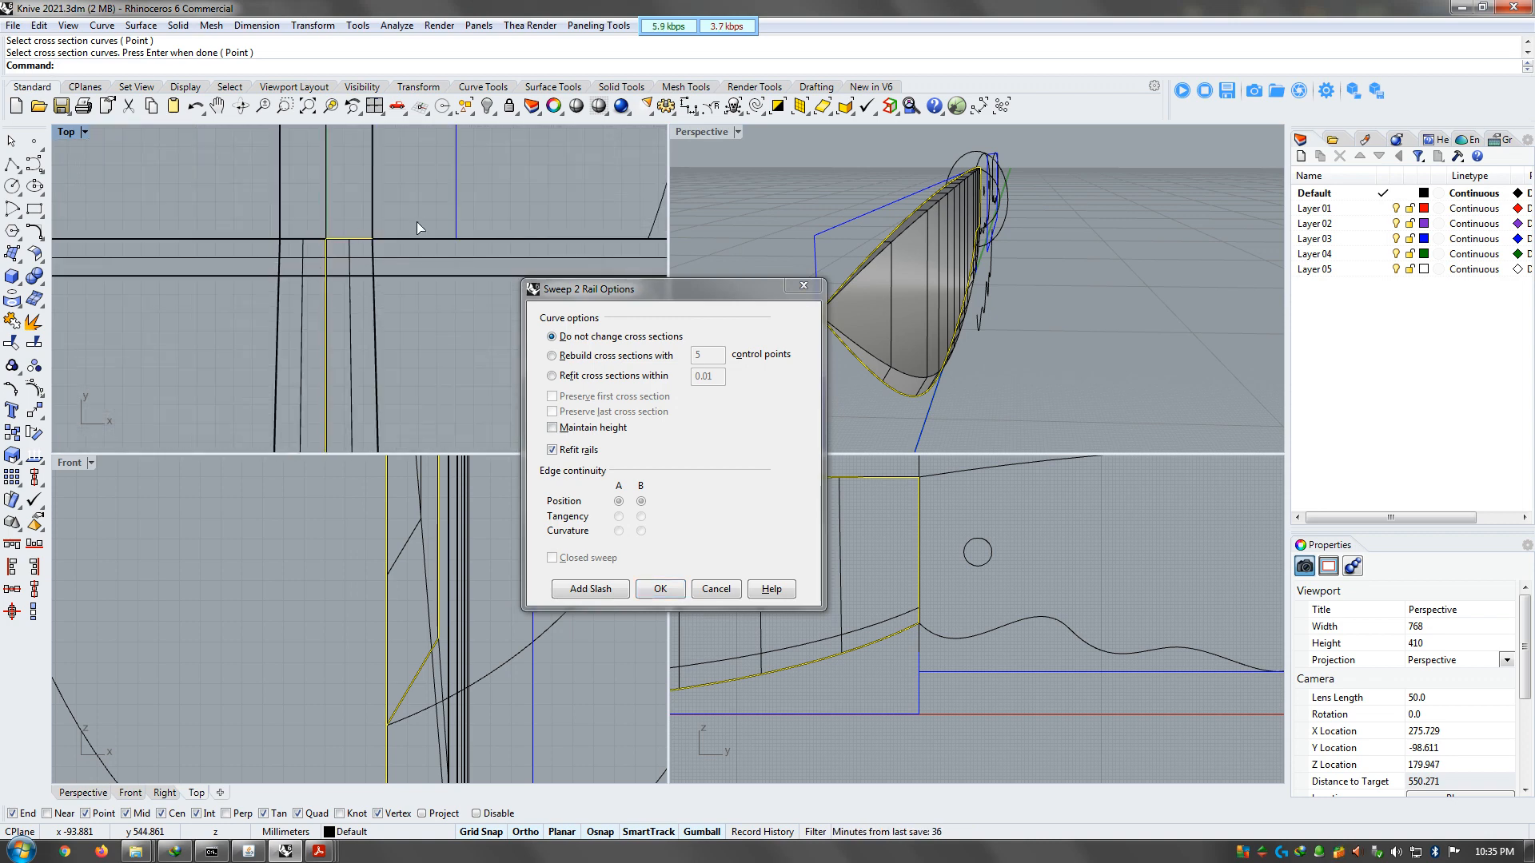
scroll(416, 222, "down", 8)
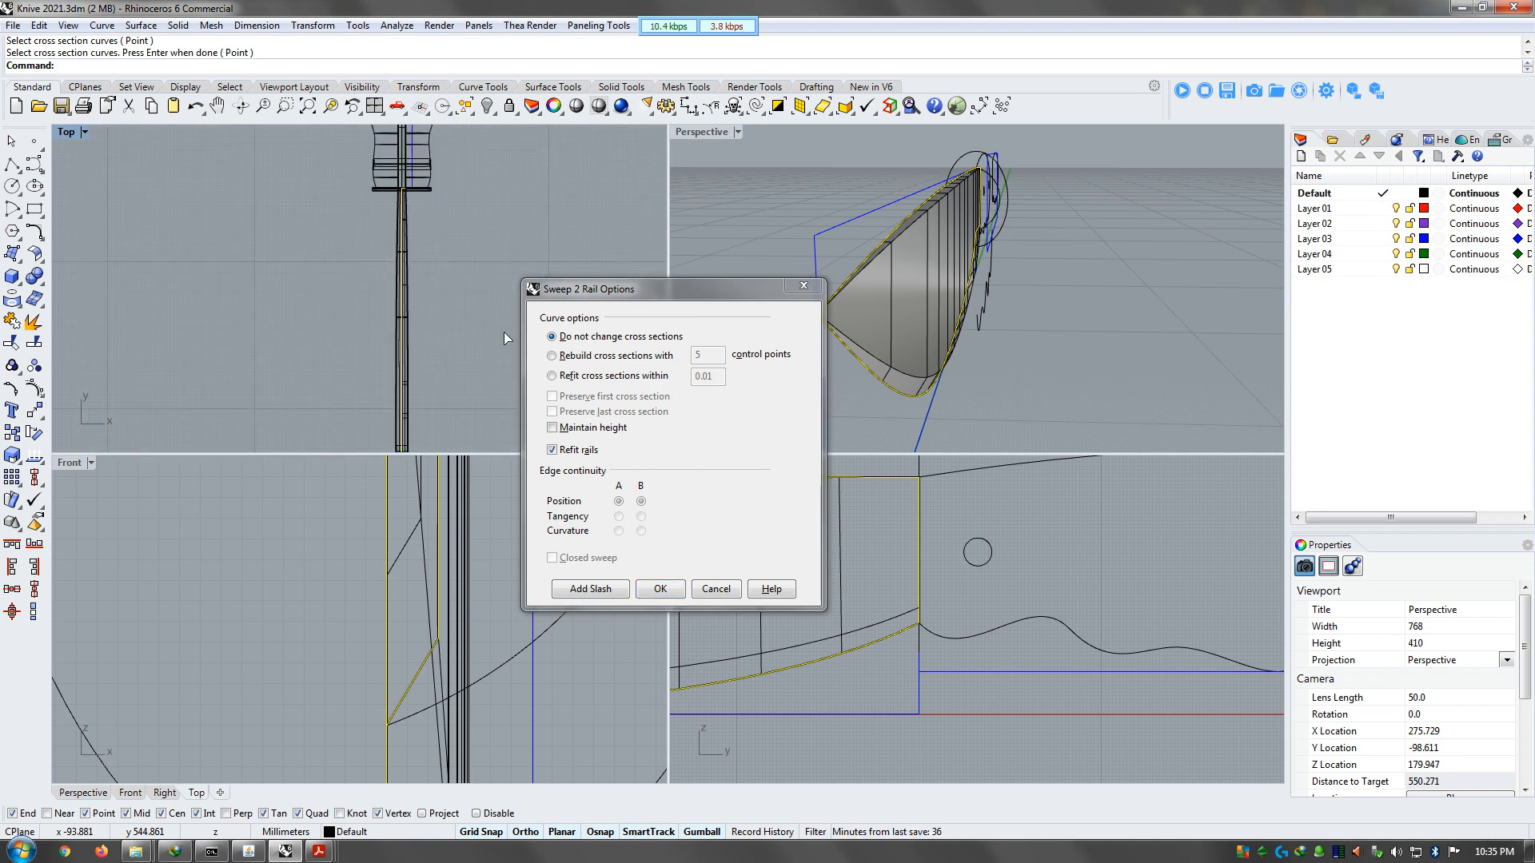
left_click(584, 432)
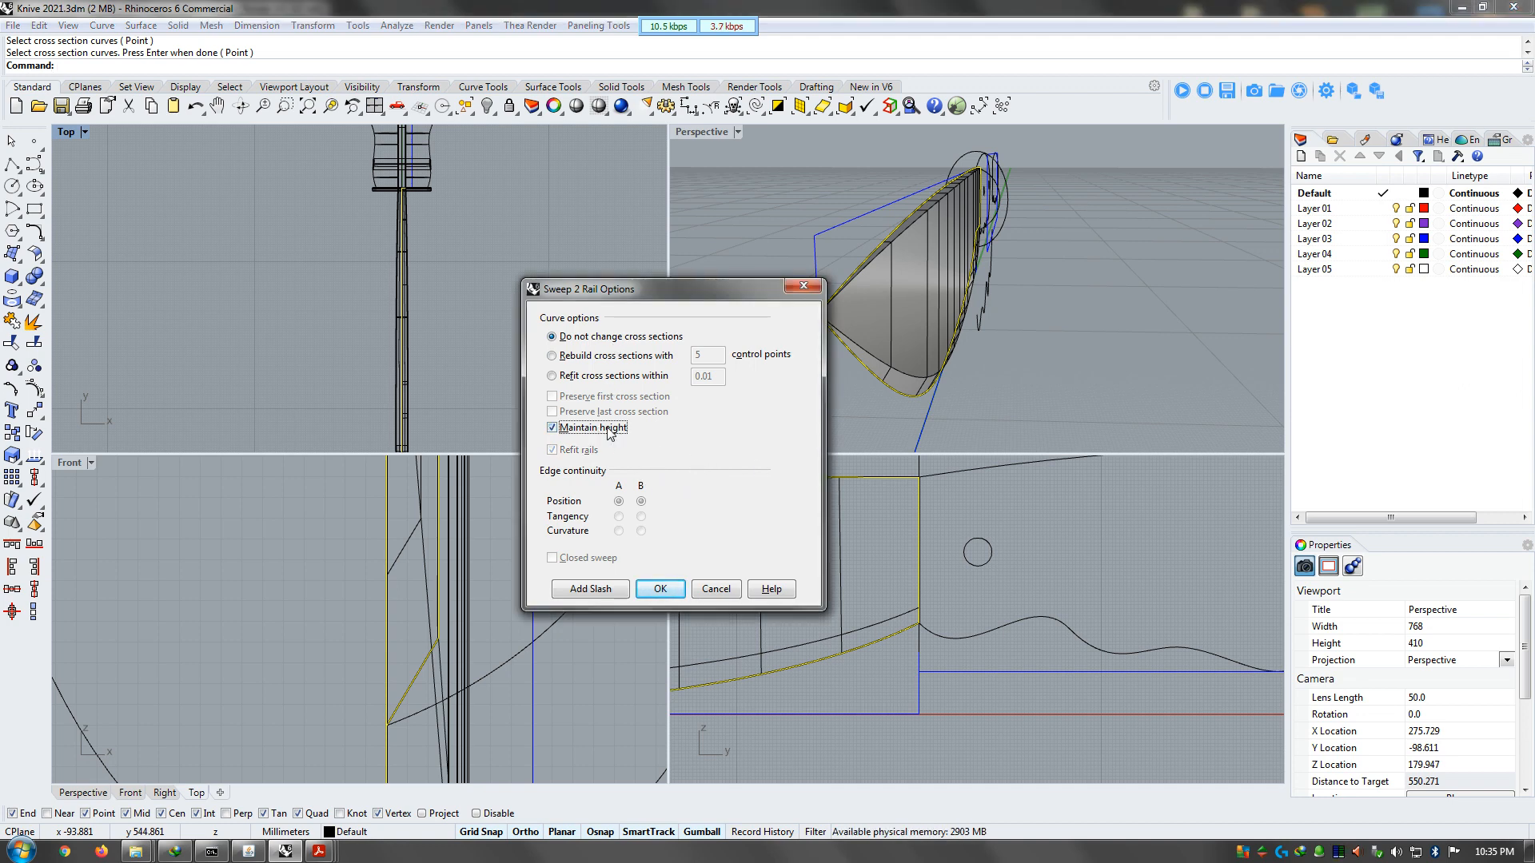
left_click(660, 590)
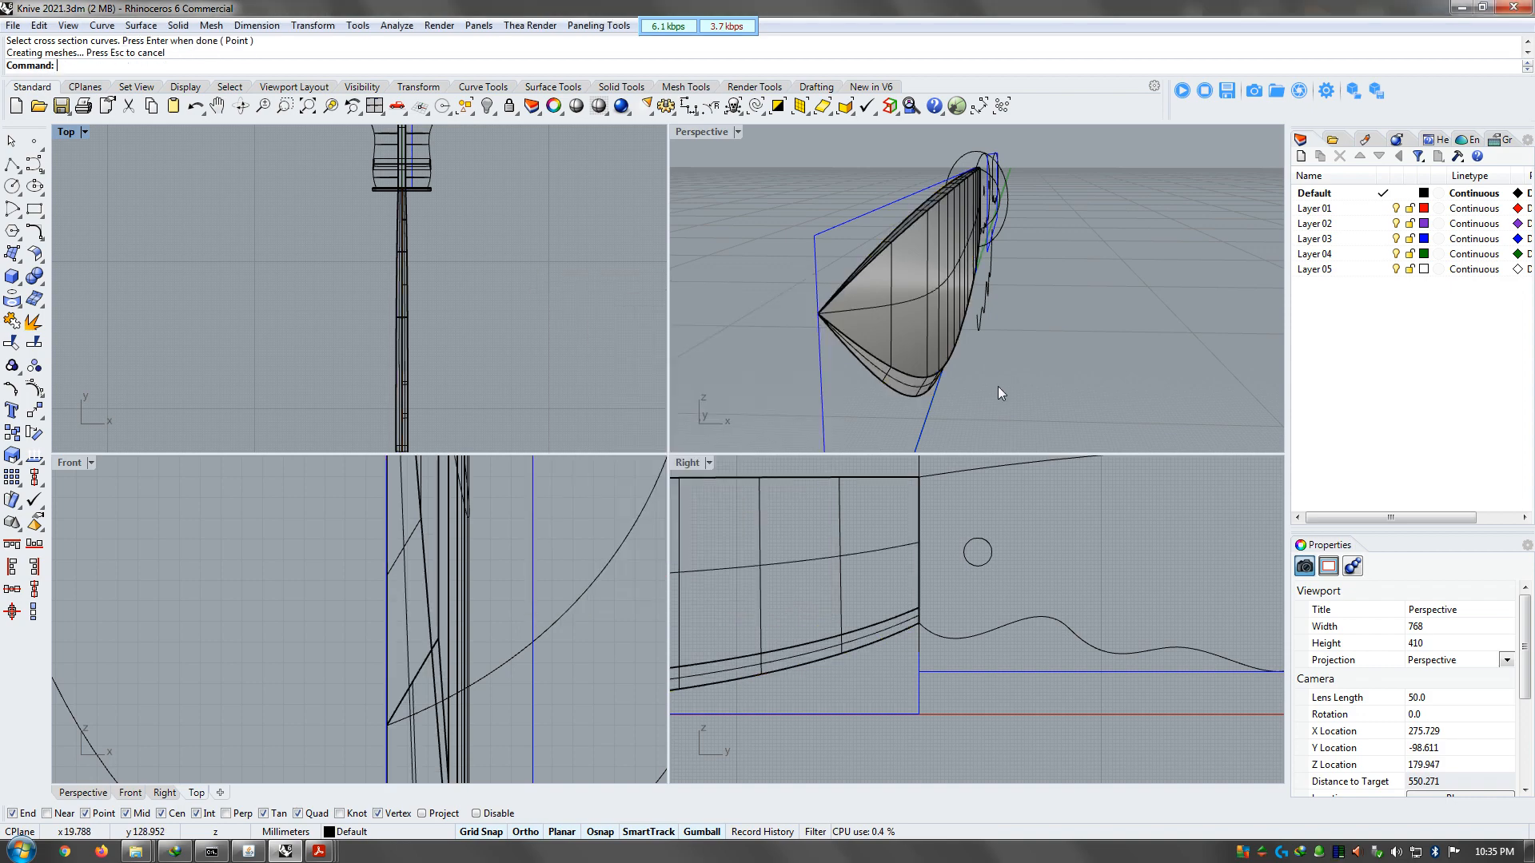
Mirror a copy of the half blade in the Front view across the vertical plane through its flat inner edge
right_click_drag(1050, 342, 1108, 330)
scroll(997, 304, "down", 4)
left_click(1108, 330)
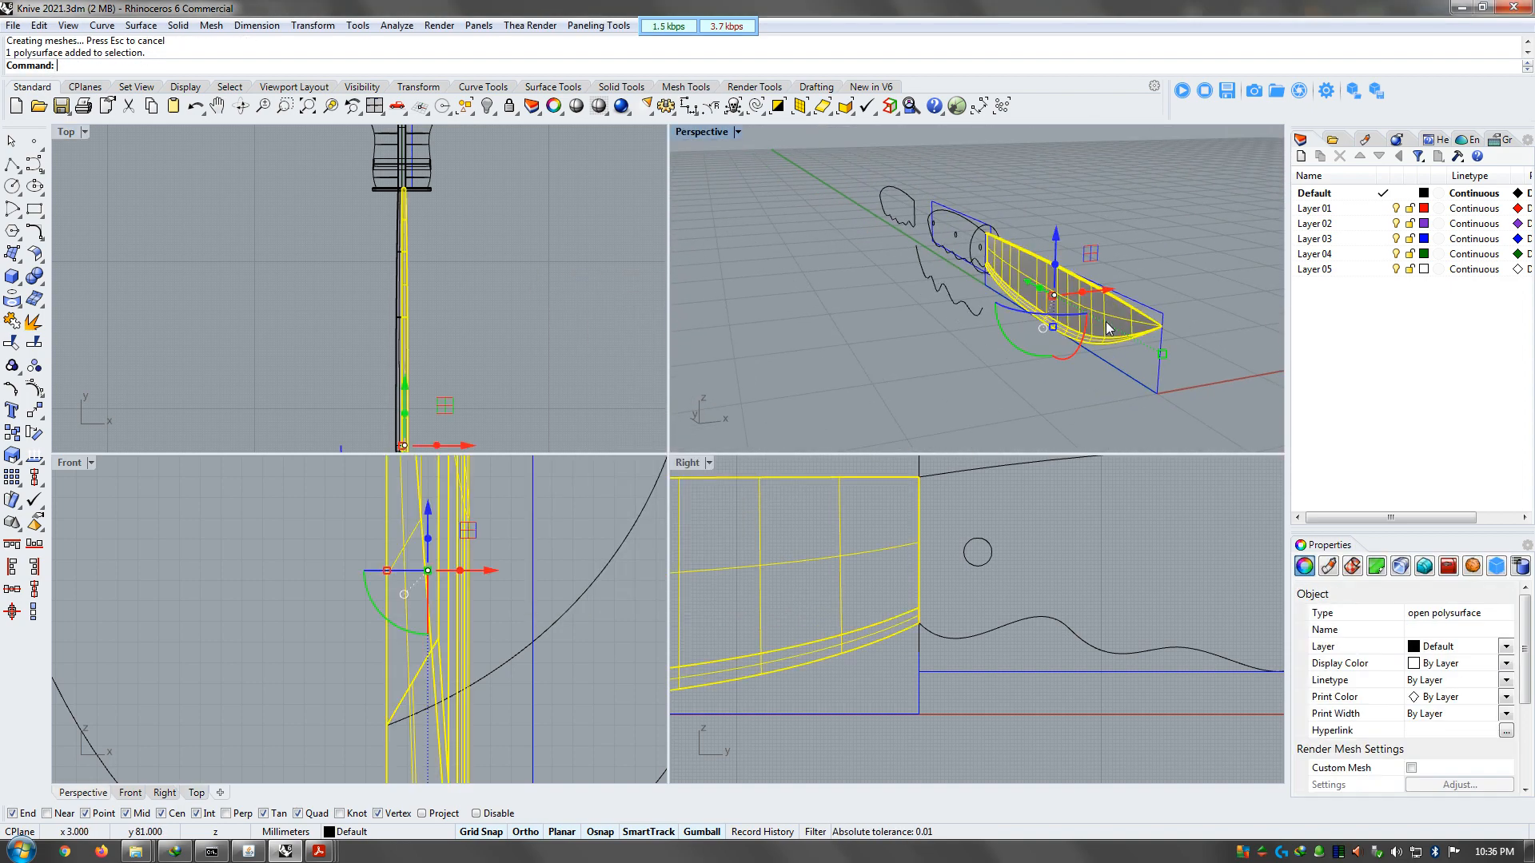
type("mirror")
key("Return")
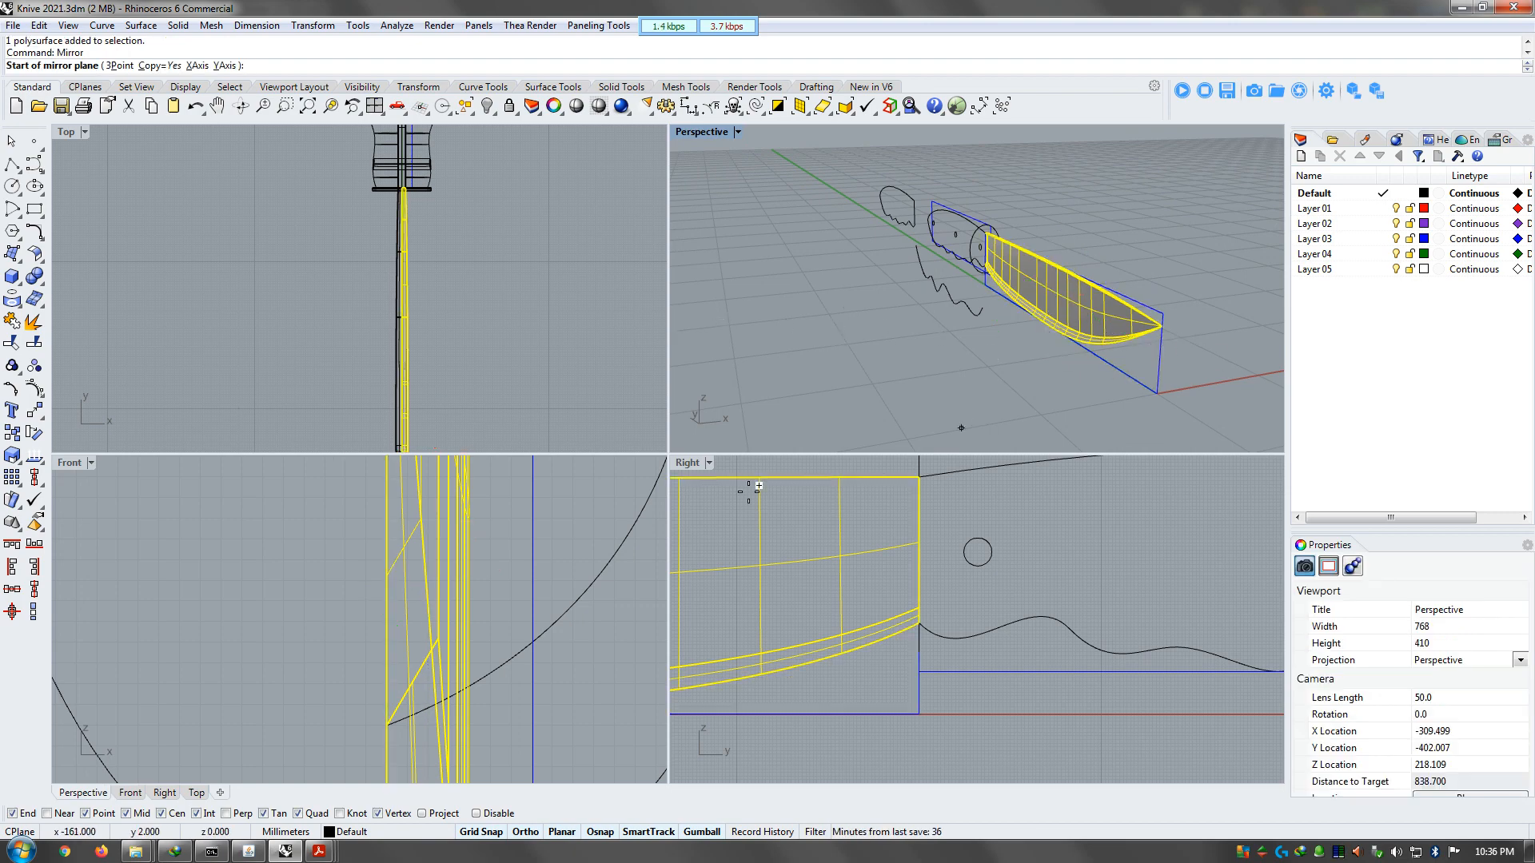
left_click(386, 571)
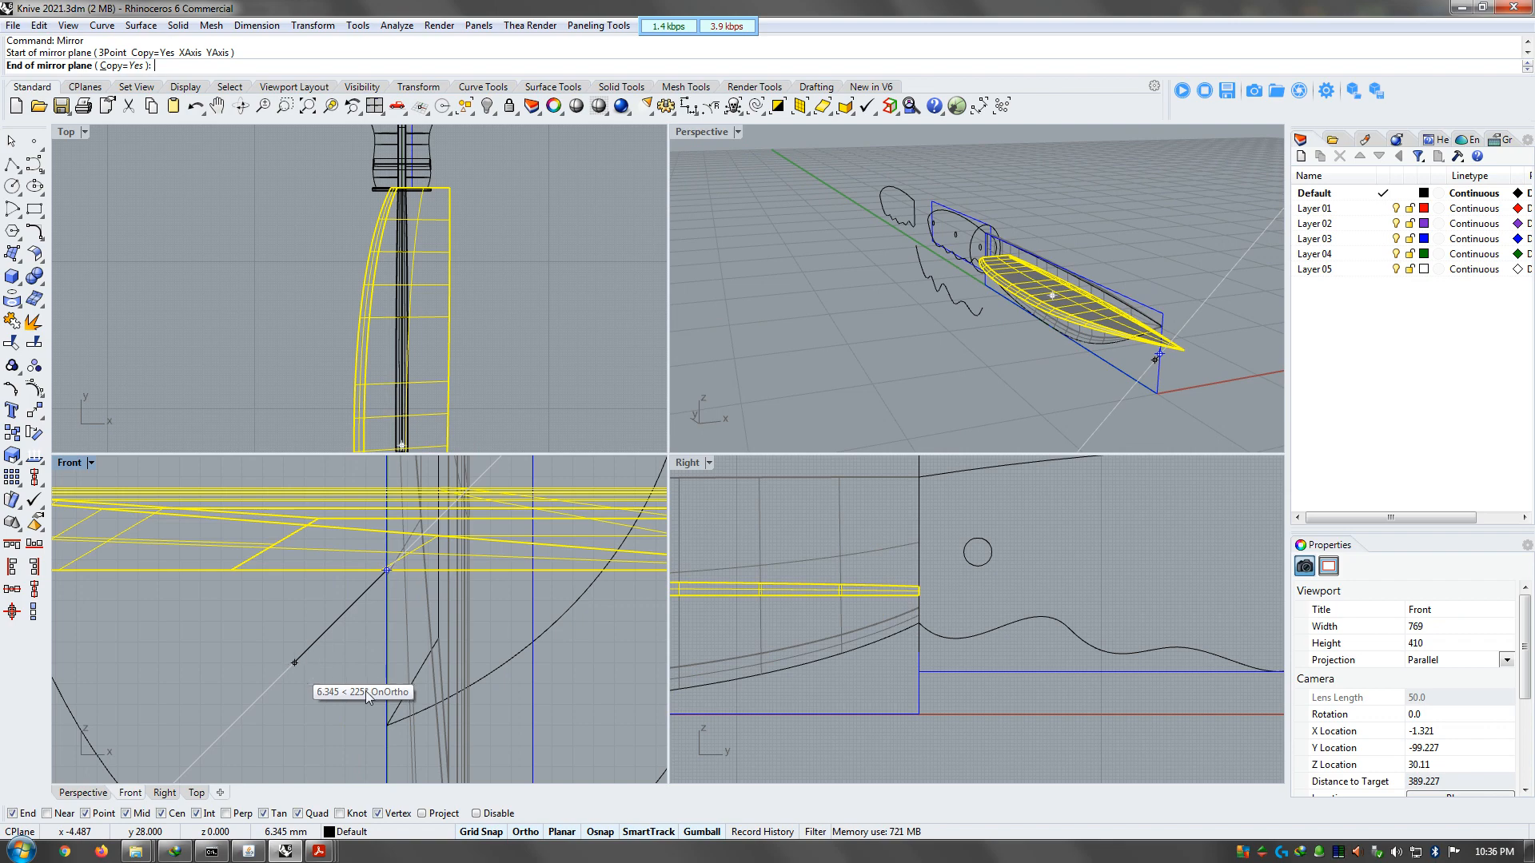
left_click(295, 661)
left_click(968, 400)
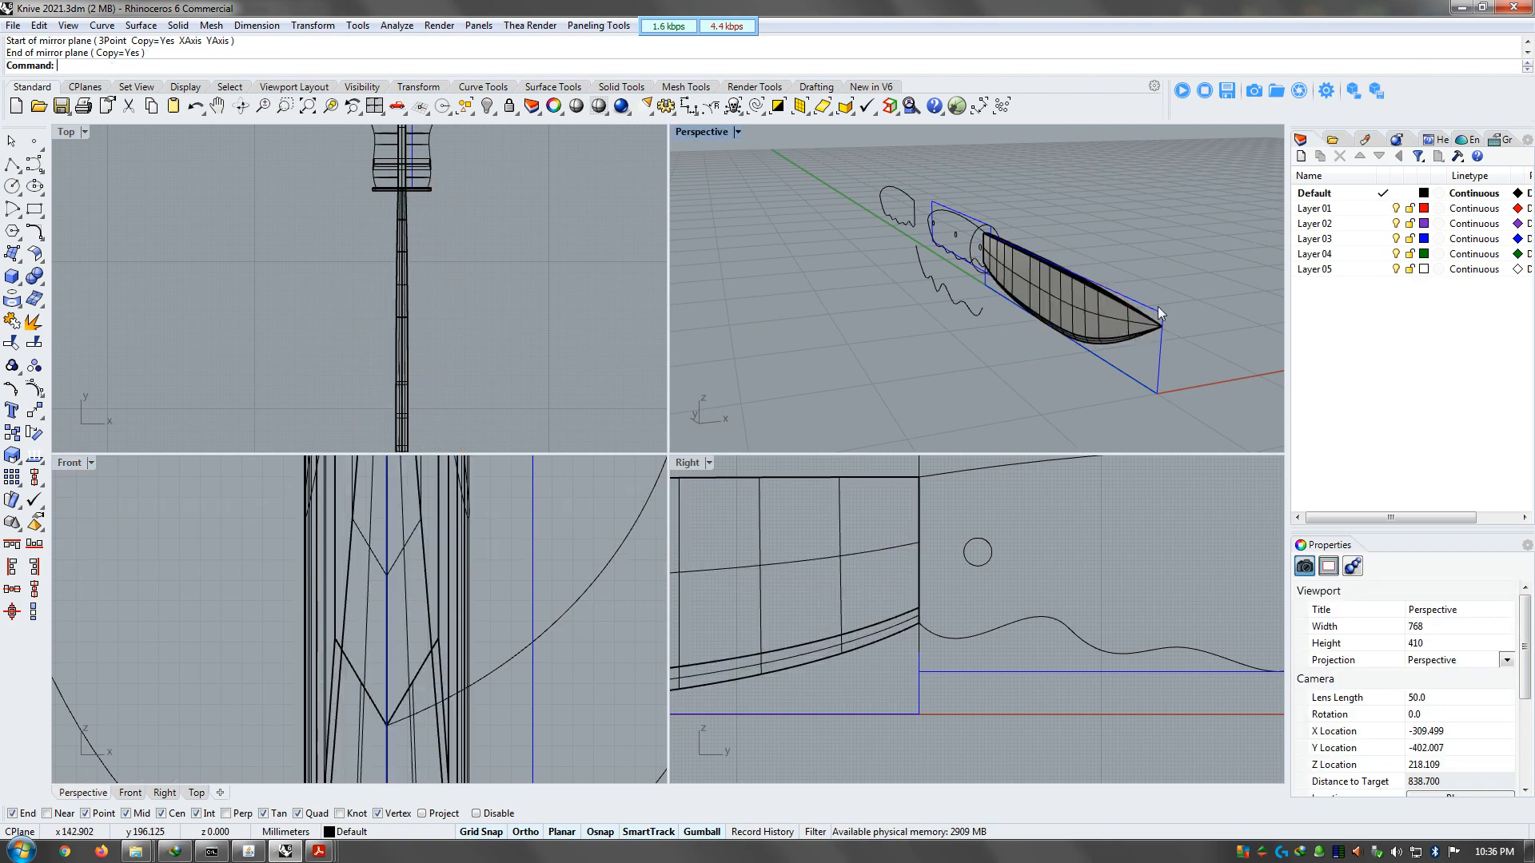
Join the two mirrored blade halves into one polysurface and cap its open handle end
scroll(1102, 308, "up", 8)
left_click(958, 309)
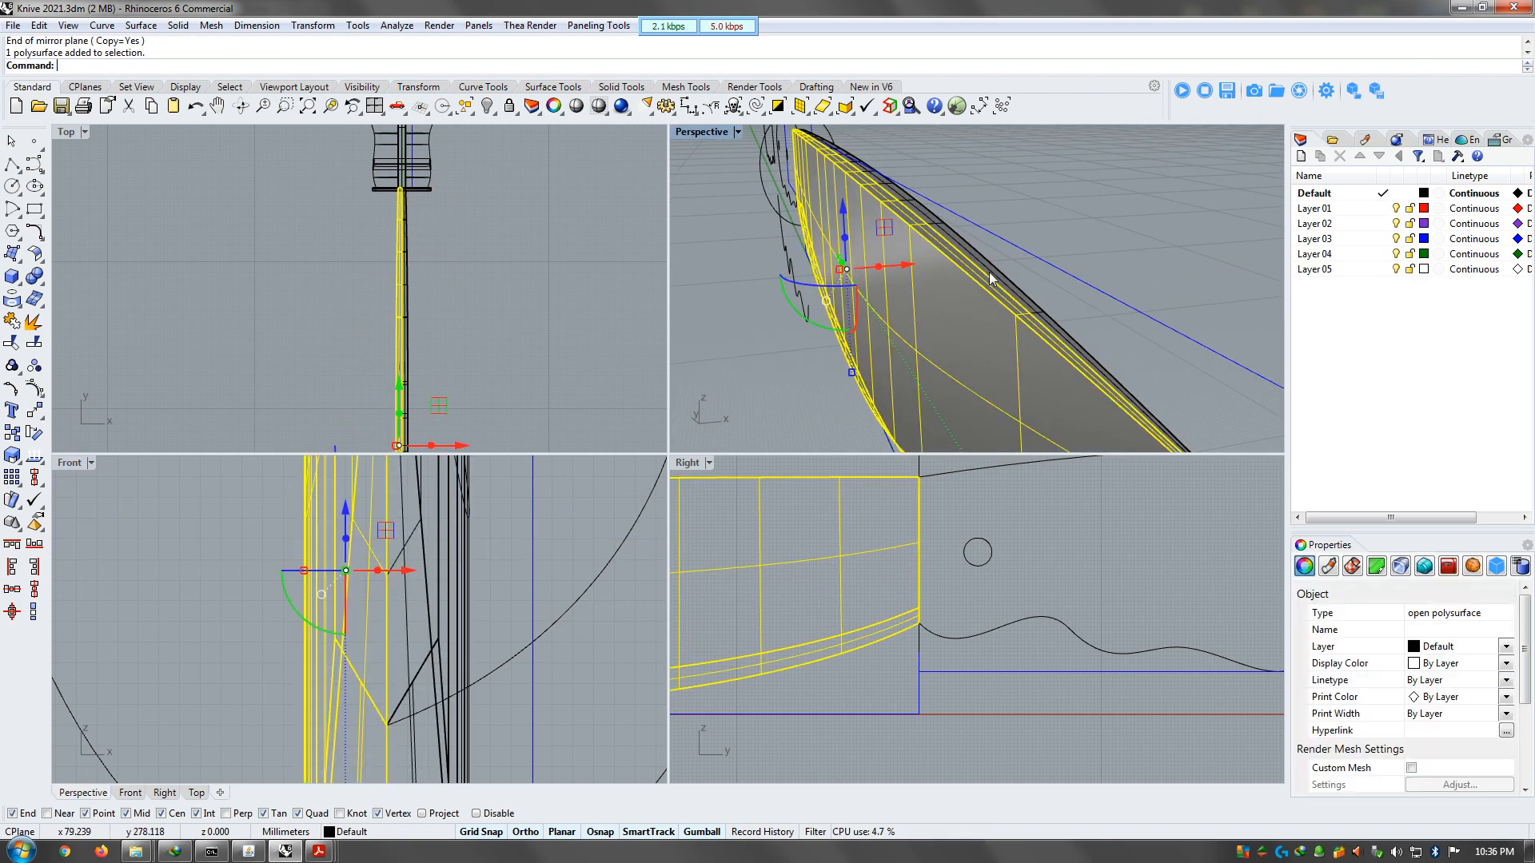
left_click(990, 273, "shift")
left_click(1047, 331)
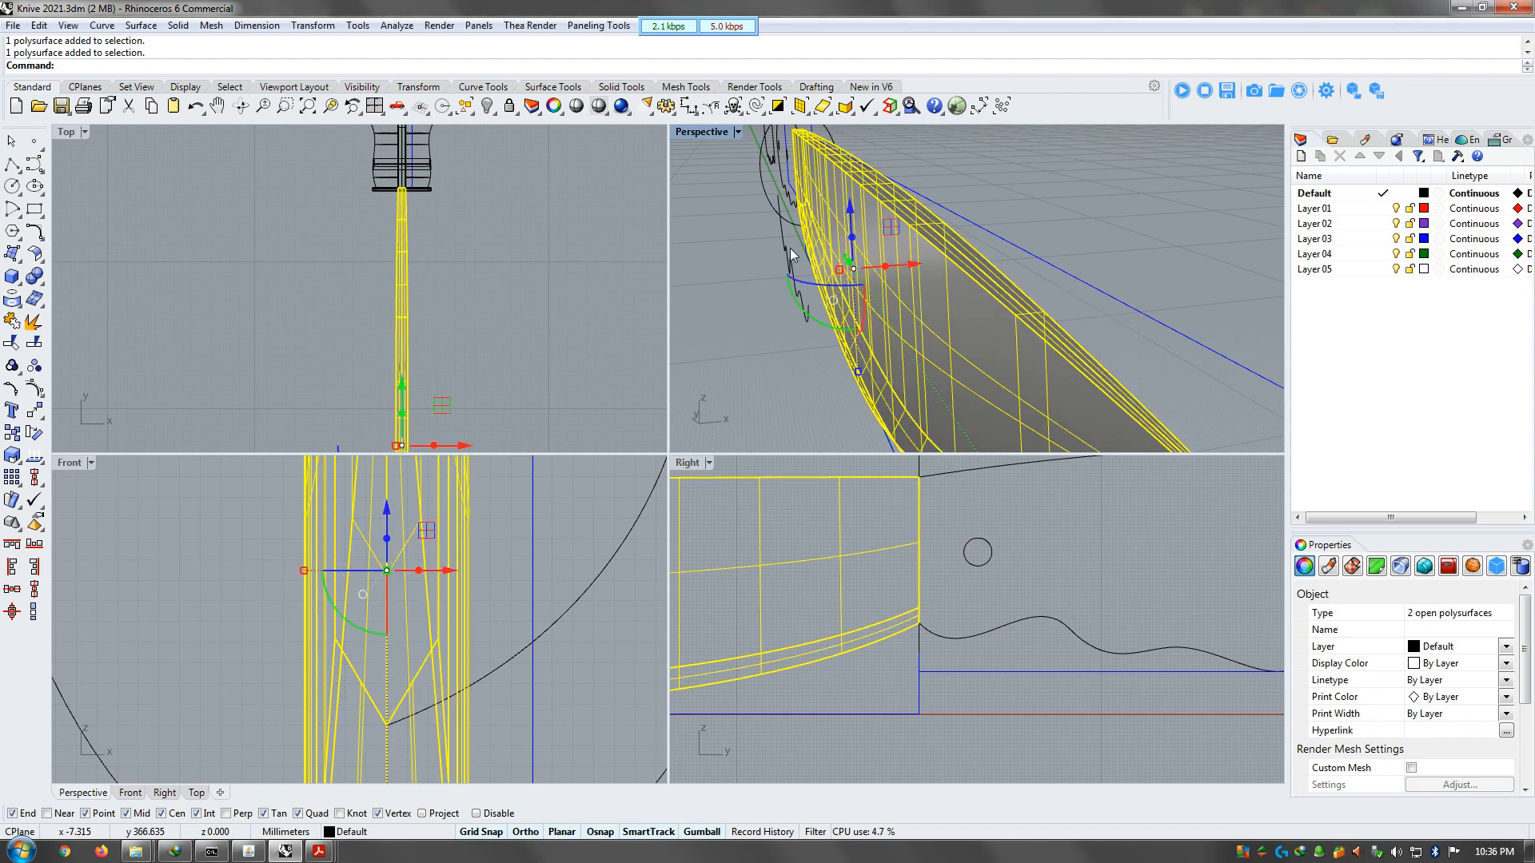
key("ctrl+j")
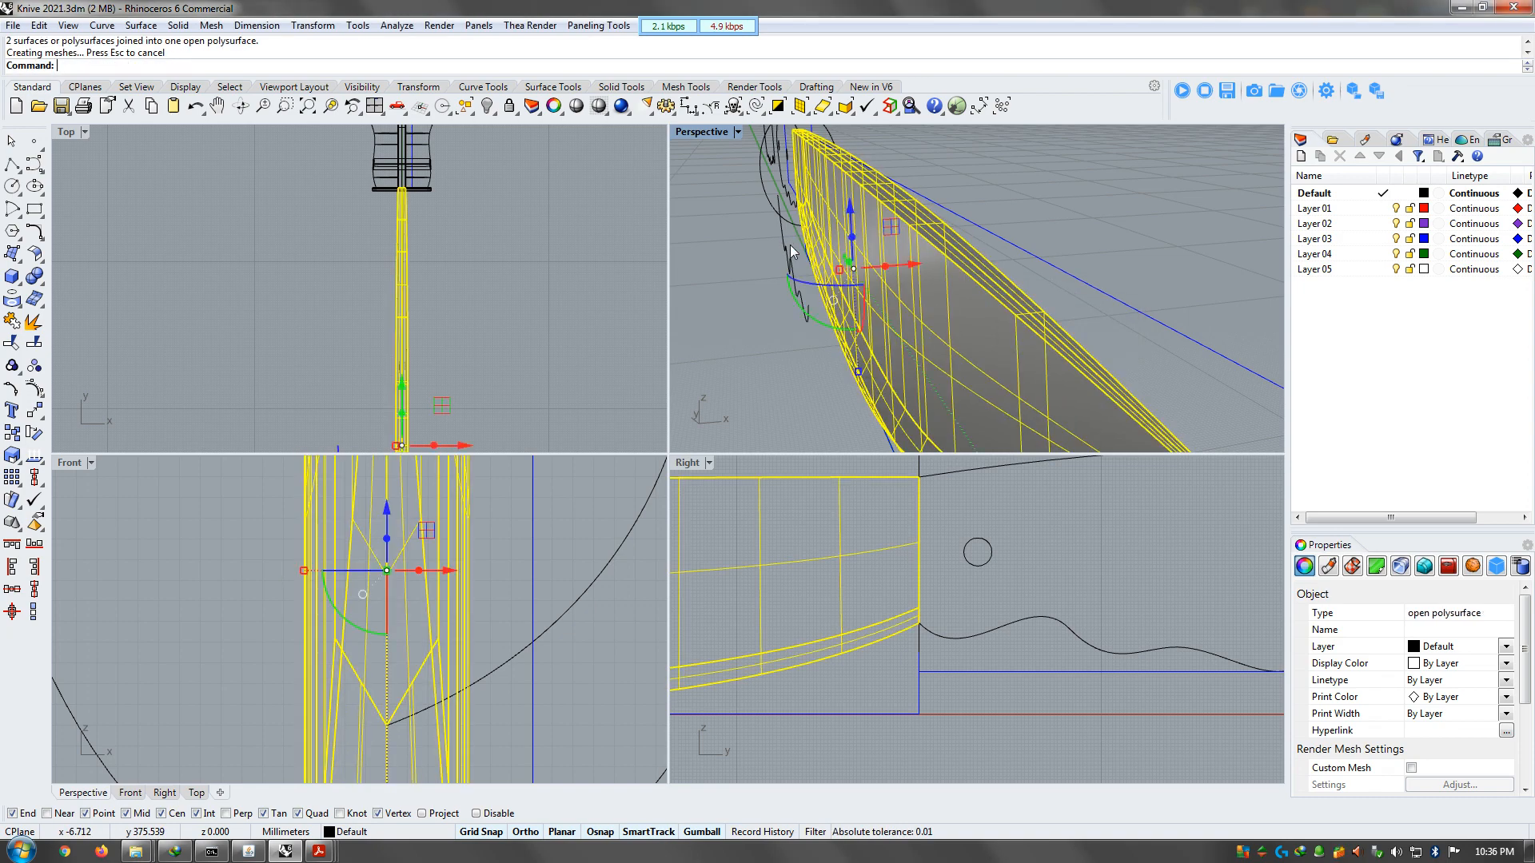
type("cap")
key("Return")
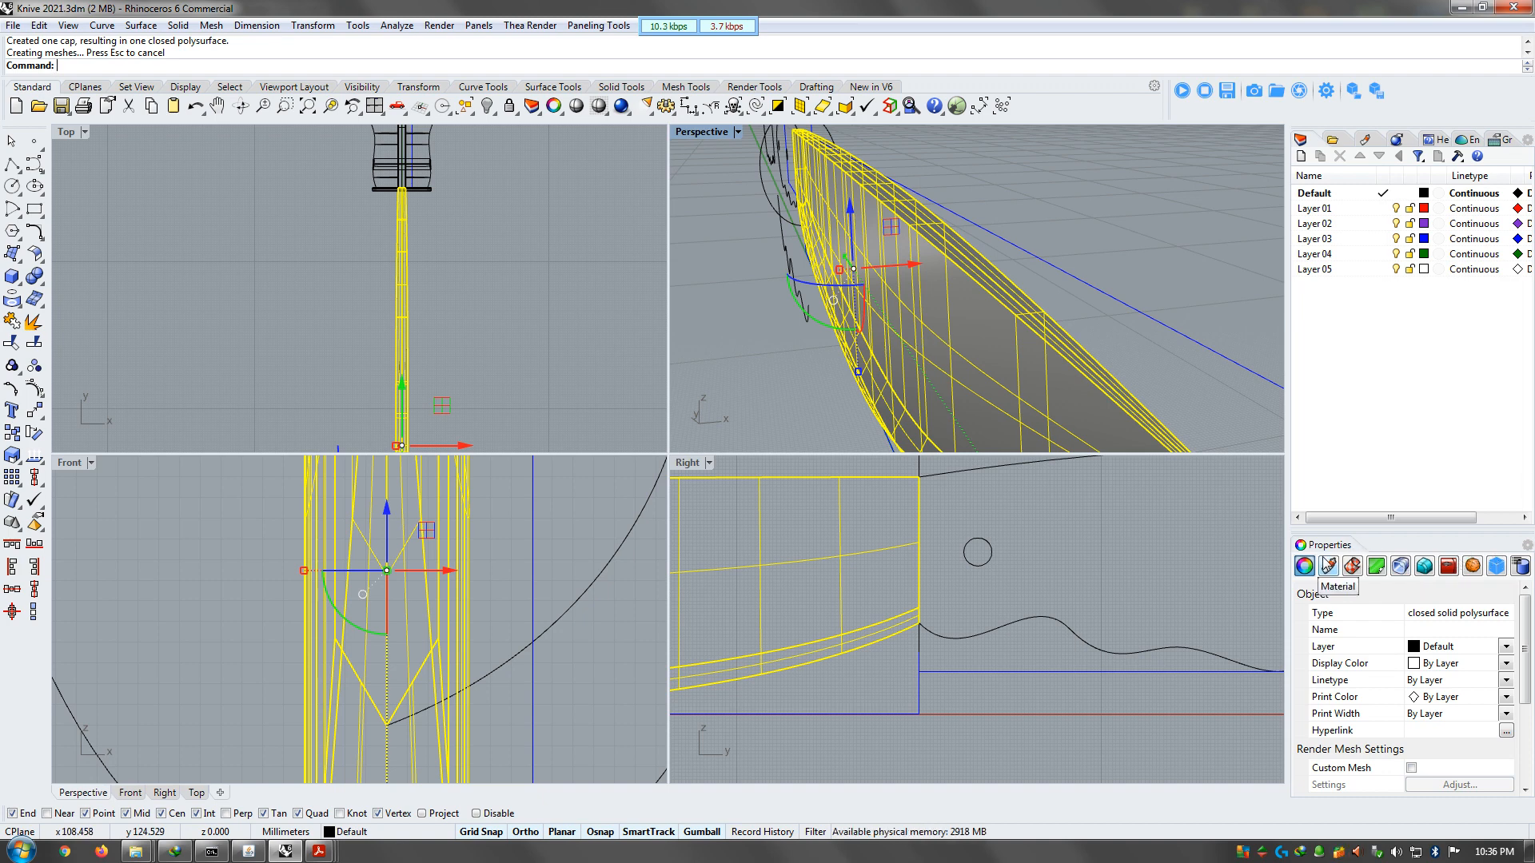
Check the capped blade's object type in its properties
left_click(1207, 252)
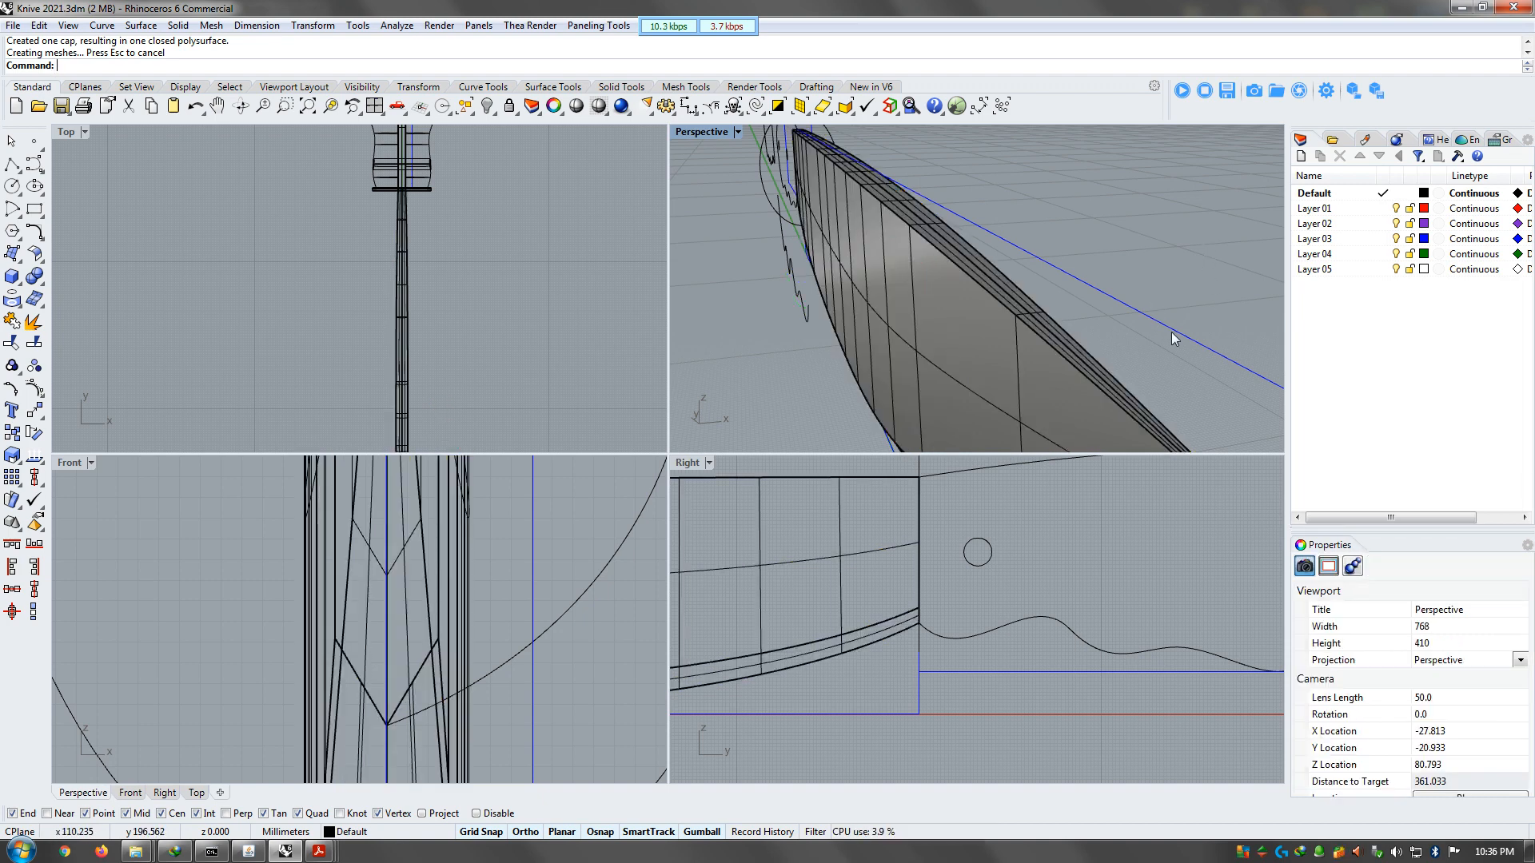
left_click(1364, 141)
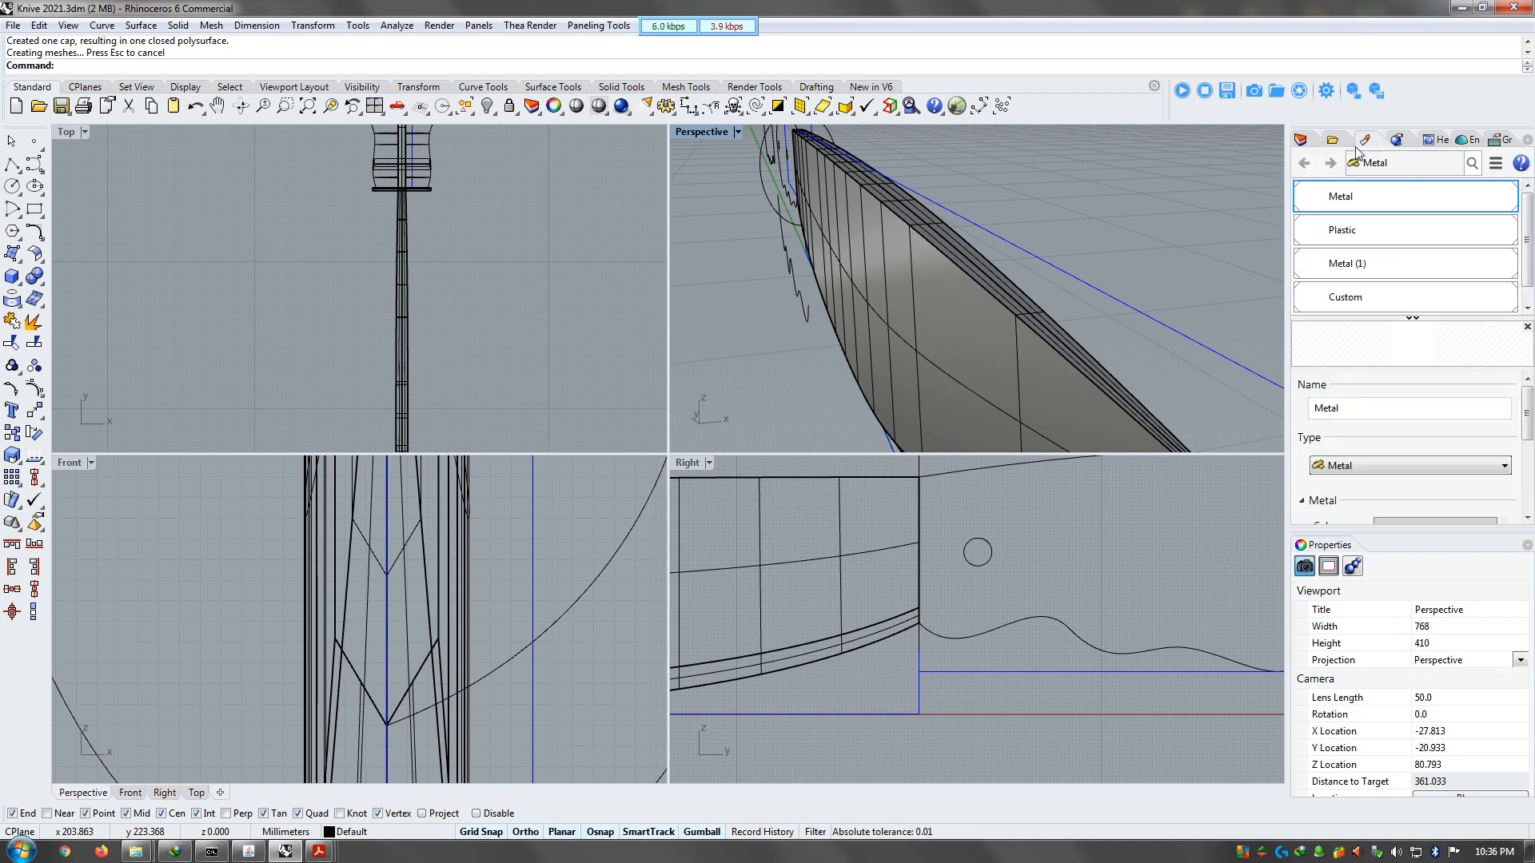
left_click(1301, 140)
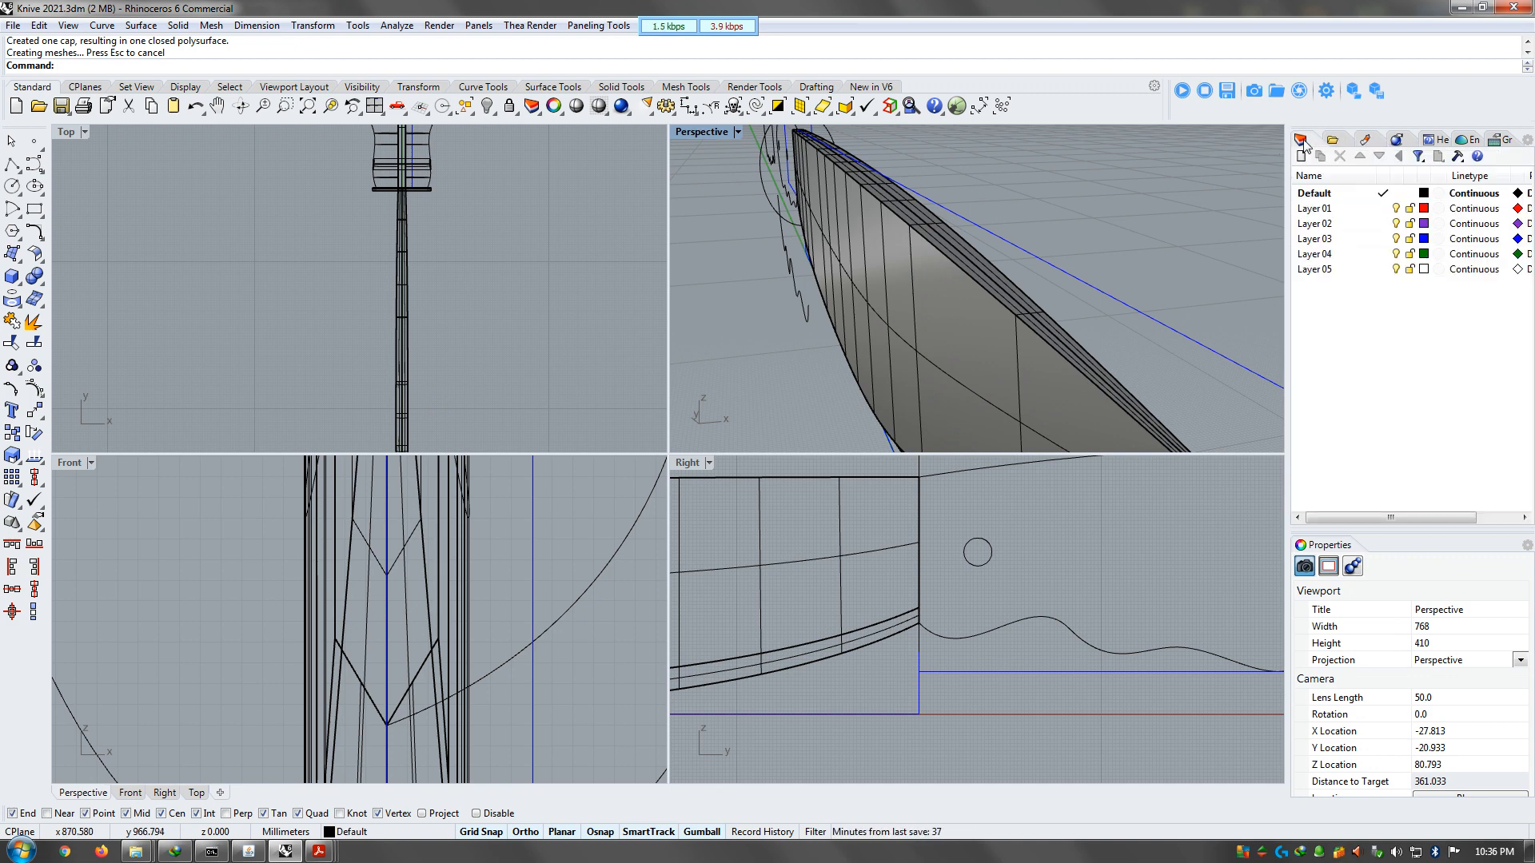
left_click_drag(1452, 527, 1445, 476)
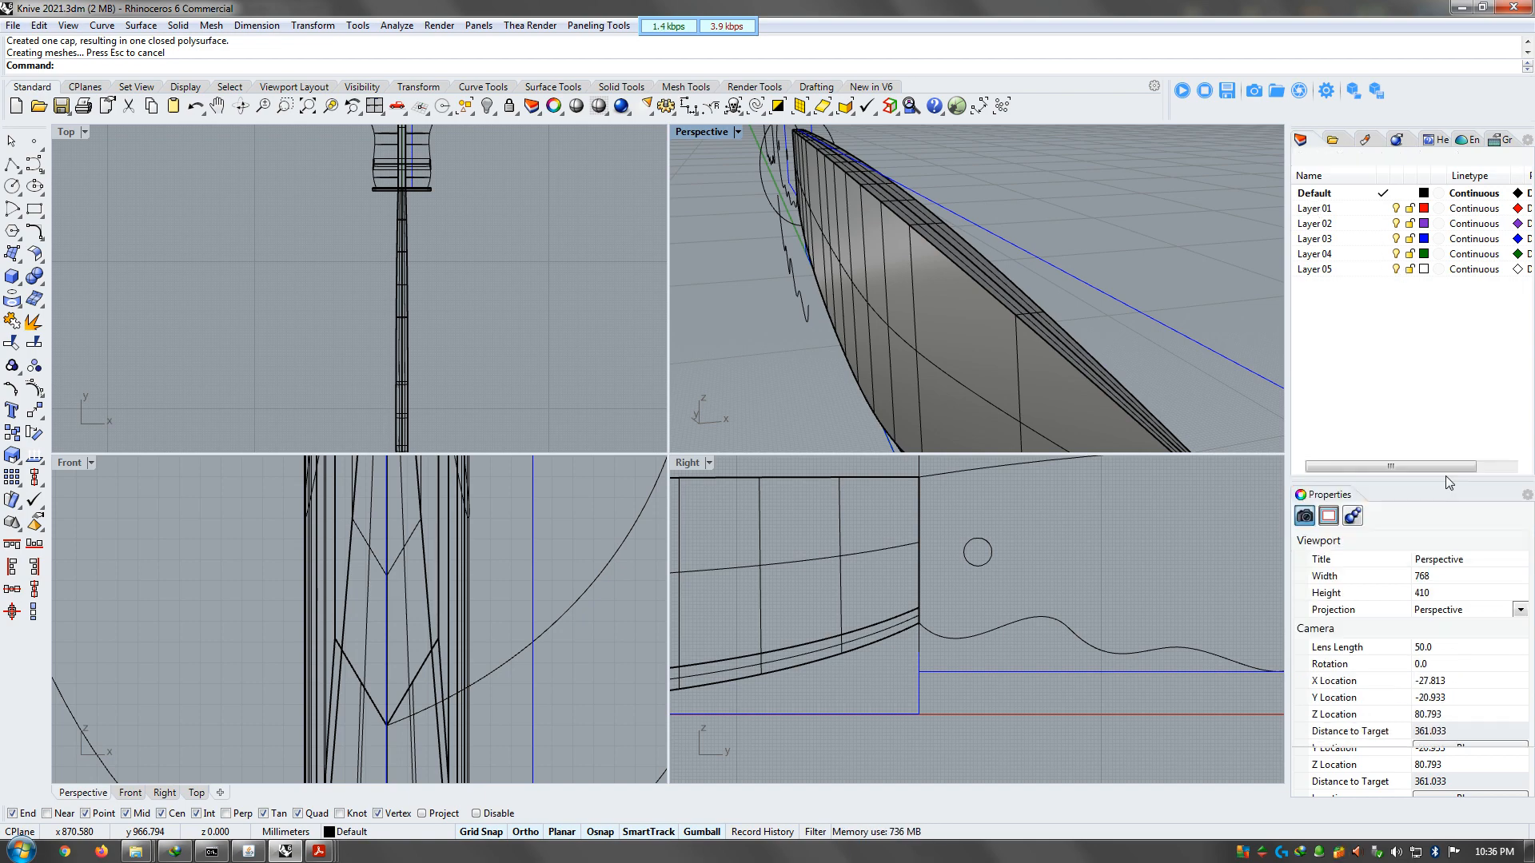
left_click(981, 345)
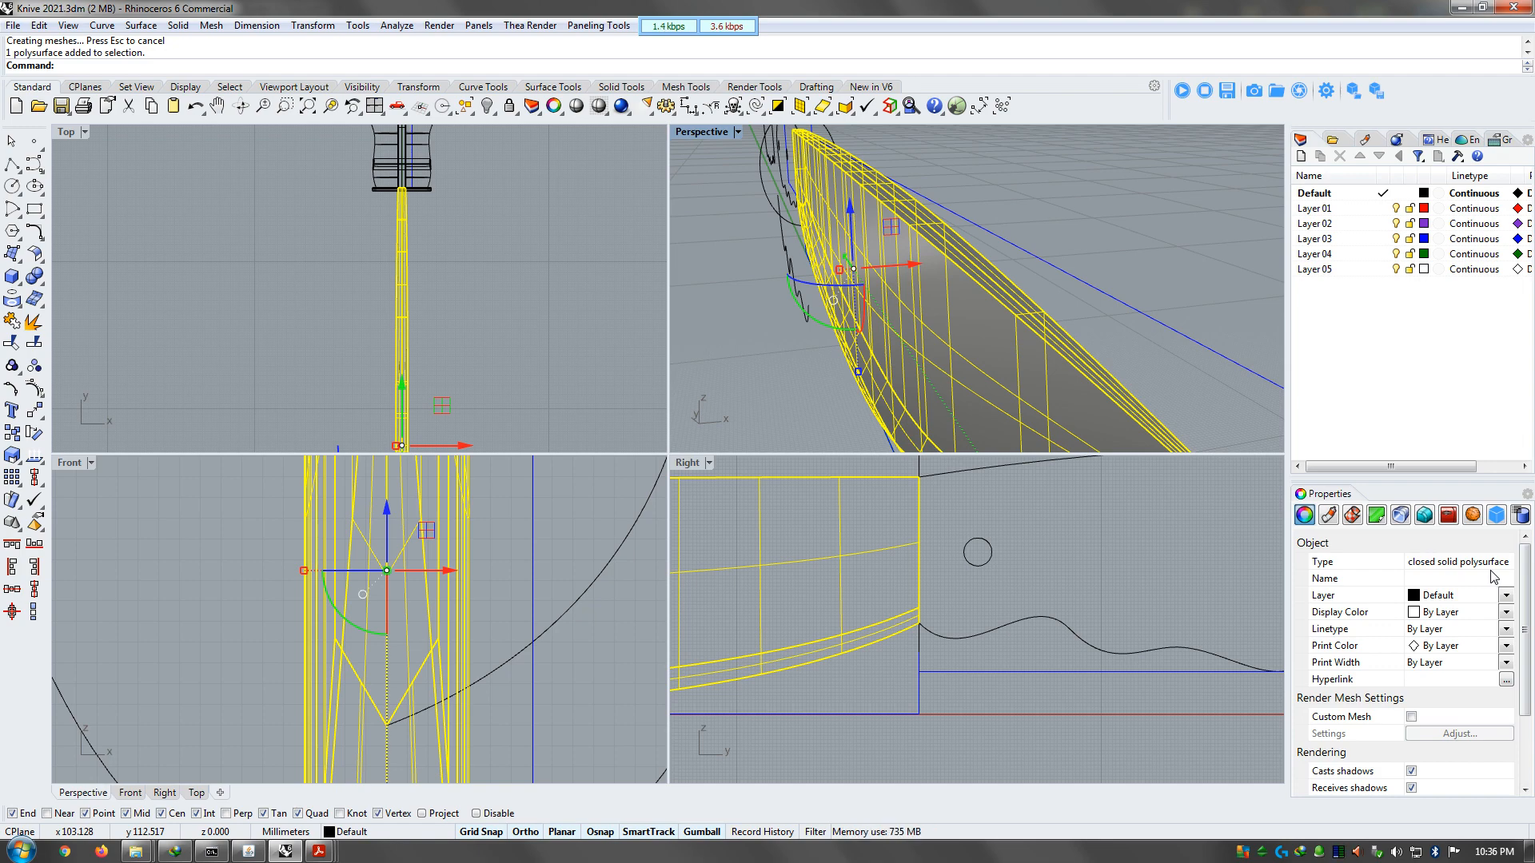
Draw a small, nearly square rectangle in the Top view beside the blade
right_click_drag(1065, 336, 881, 366)
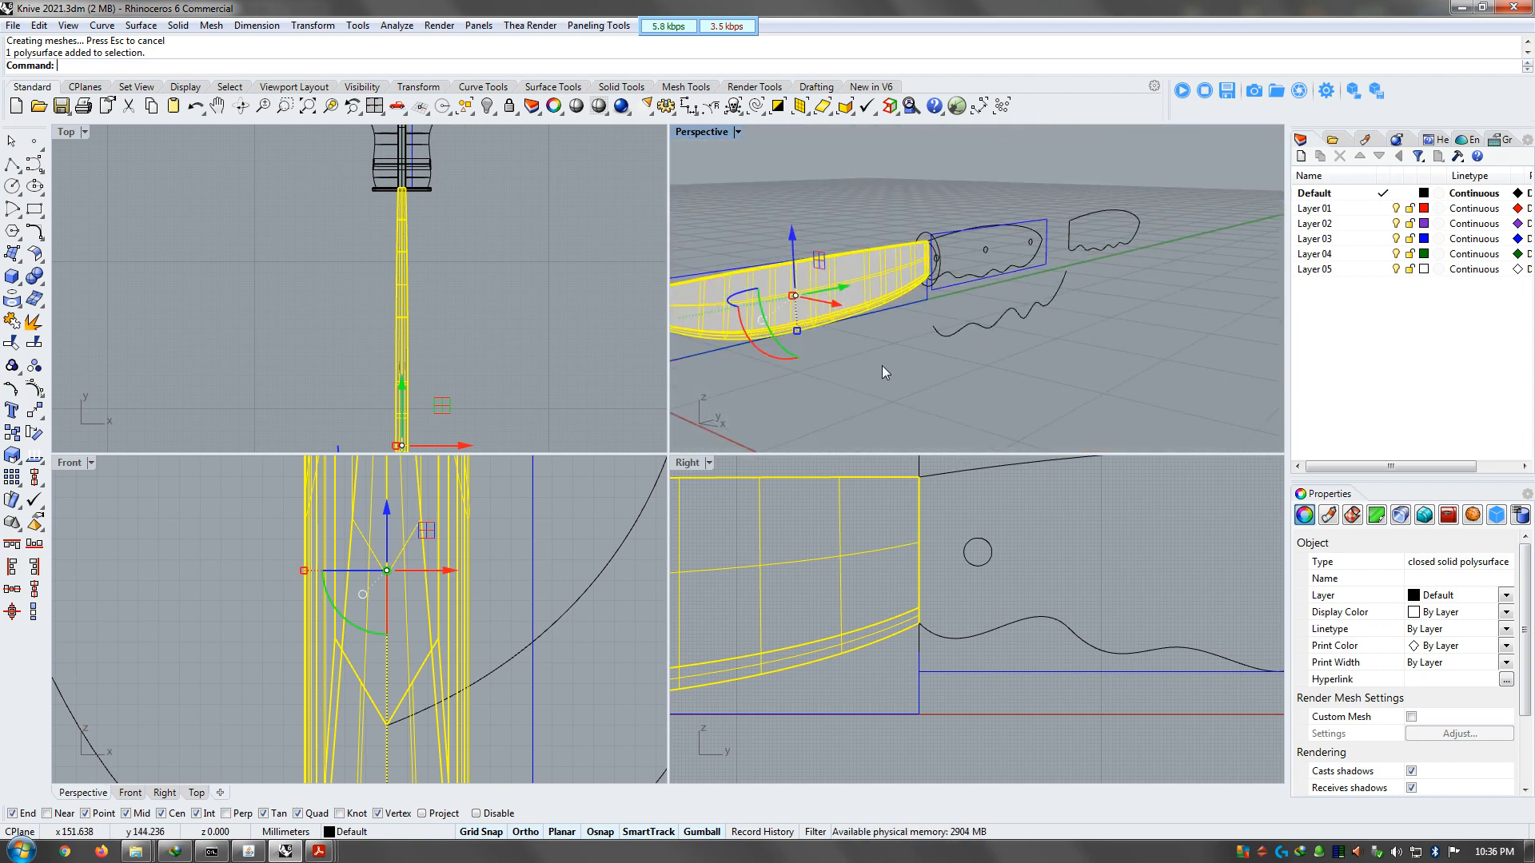
left_click(34, 208)
left_click(175, 266)
left_click(234, 322)
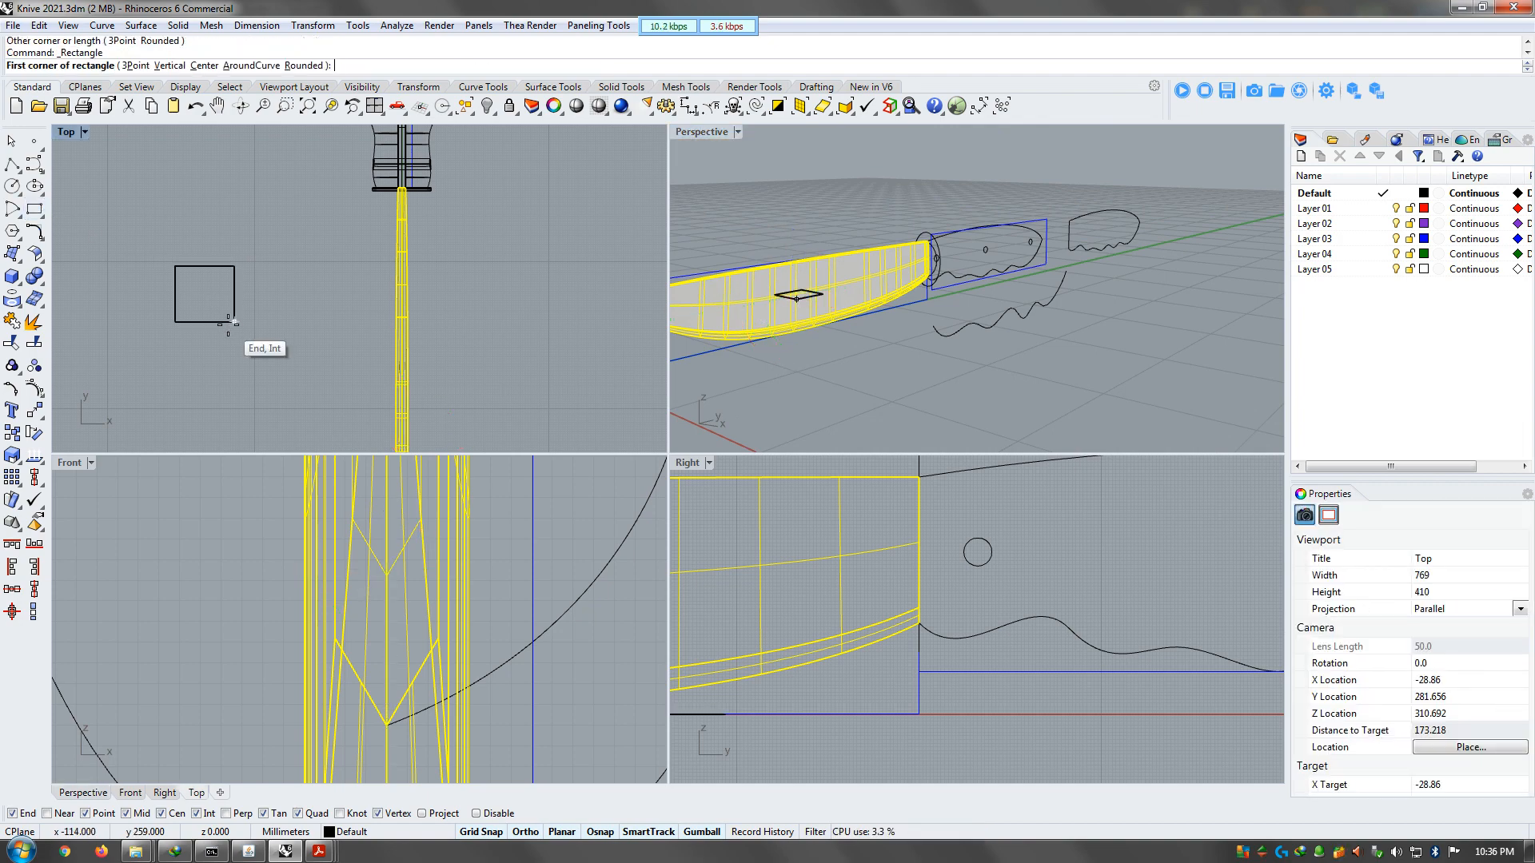
Extrude the small square into a closed solid block with Solid=Yes
left_click(227, 324)
type("ex")
key("Return")
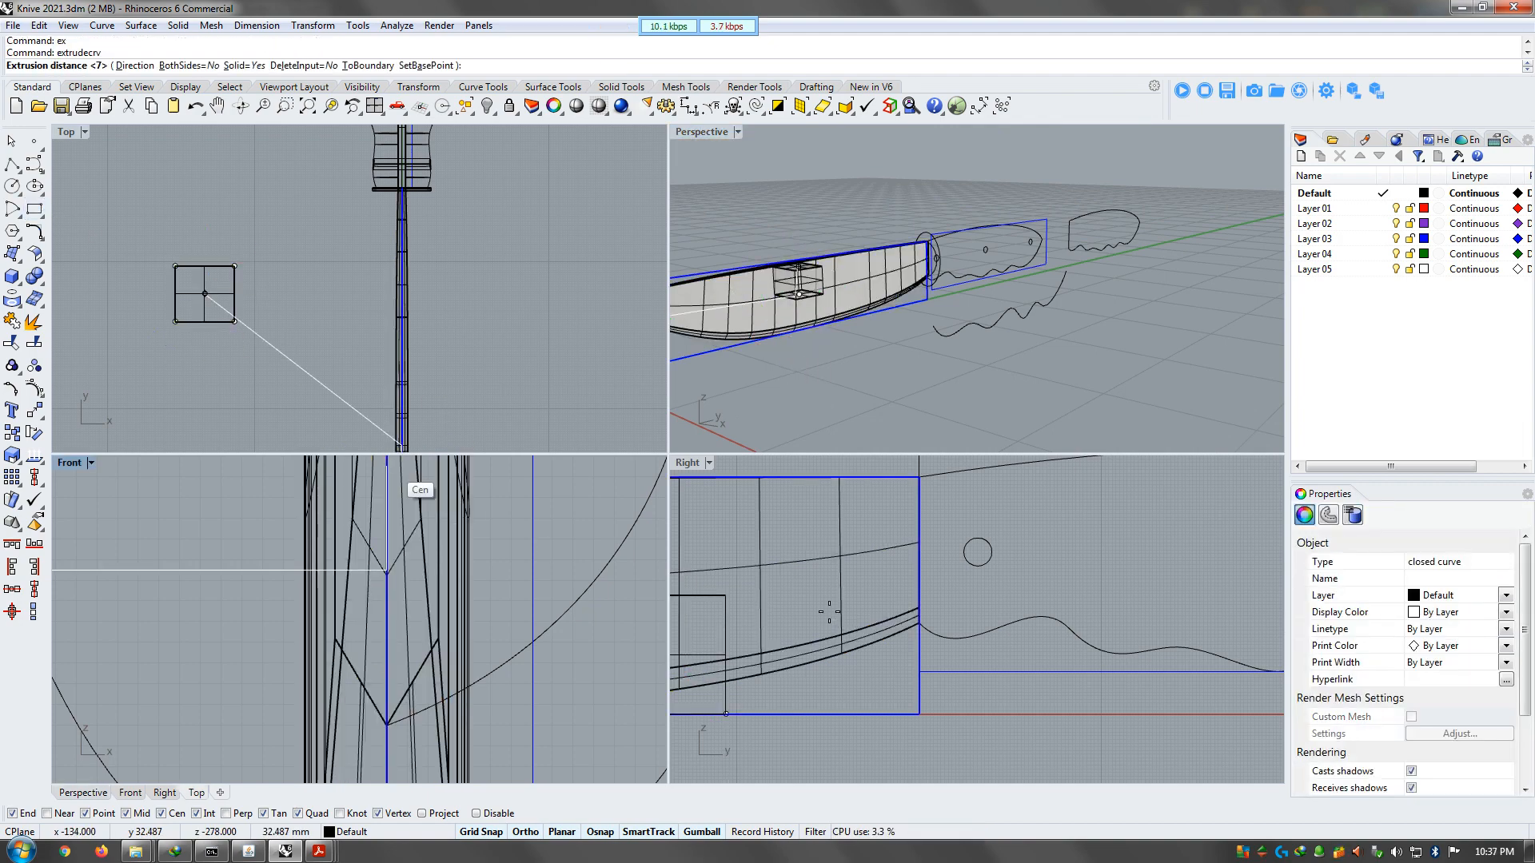
left_click(758, 624)
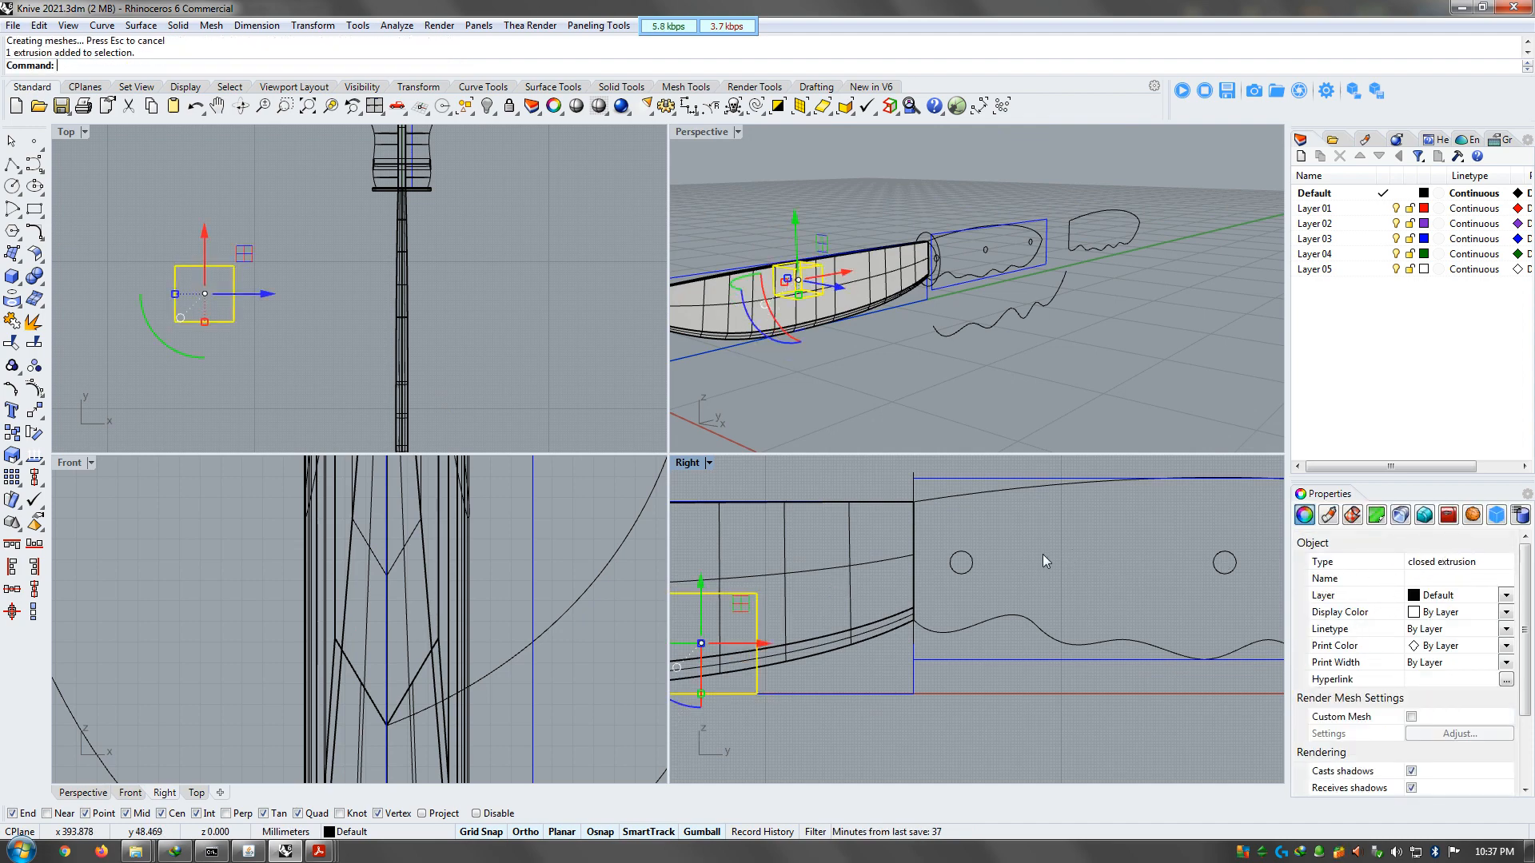
Delete the extruded test block and its base rectangle beside the blade
key("Delete")
left_click_drag(123, 224, 276, 348)
key("Delete")
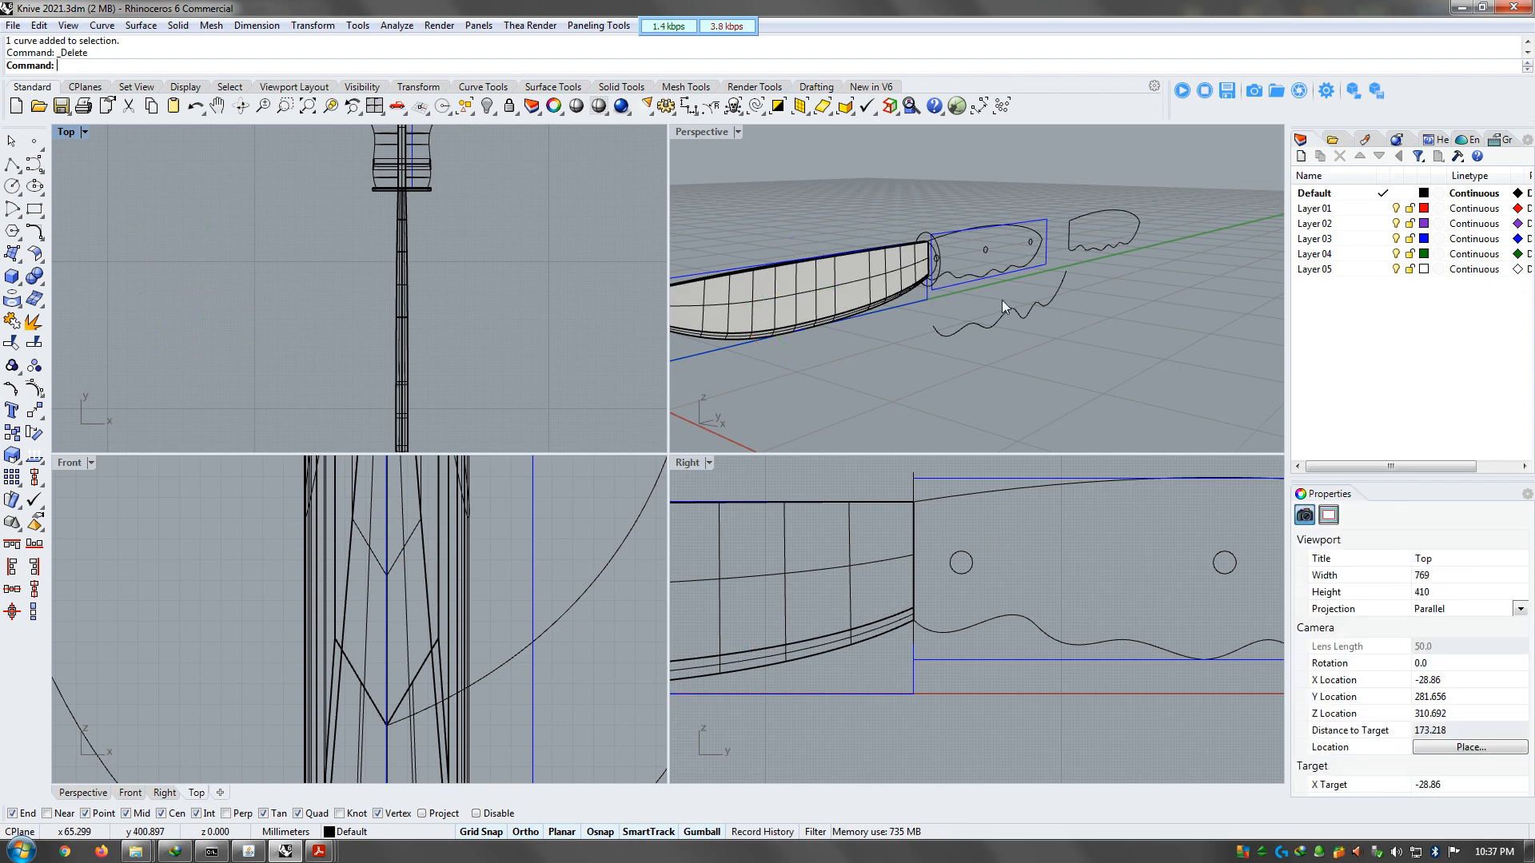
Run the edge analysis on the blade with all edges shown, keeping its dialog clear of the Perspective view
right_click_drag(1102, 320, 958, 304)
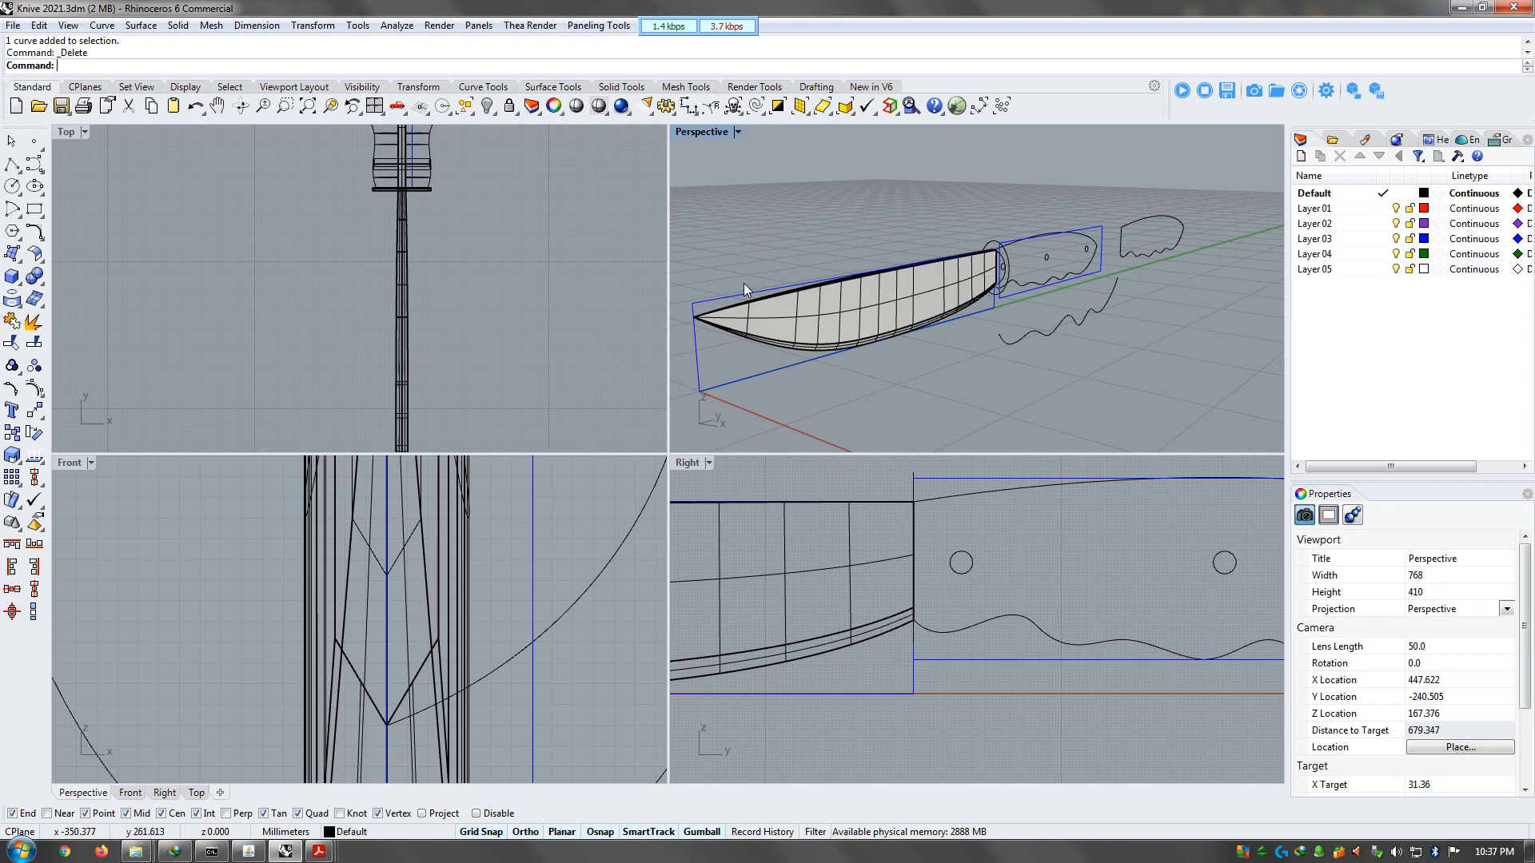
left_click(890, 107)
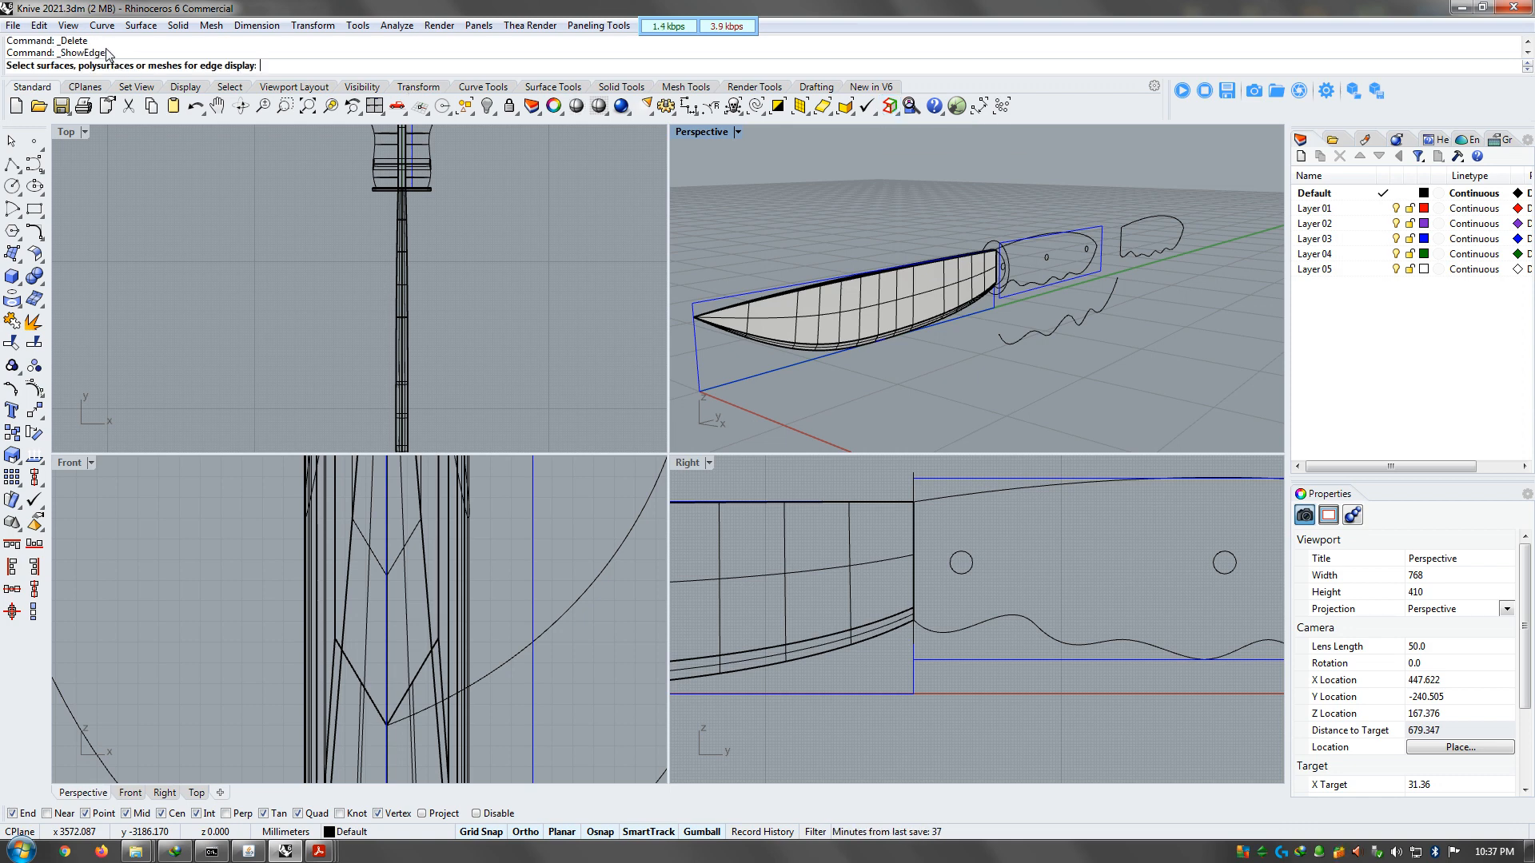
left_click(886, 321)
key("Return")
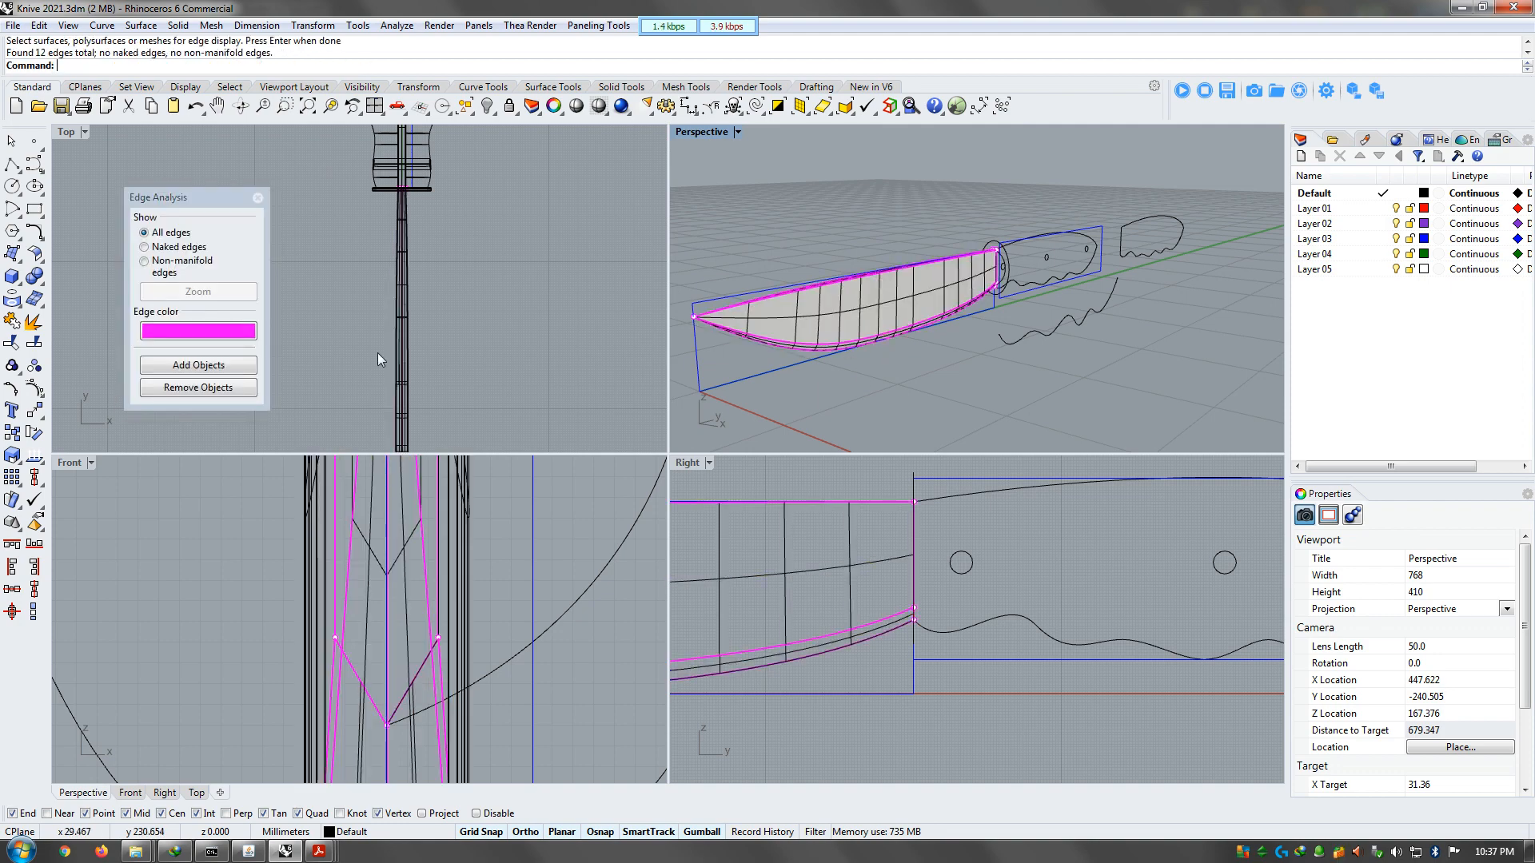
left_click_drag(219, 198, 547, 169)
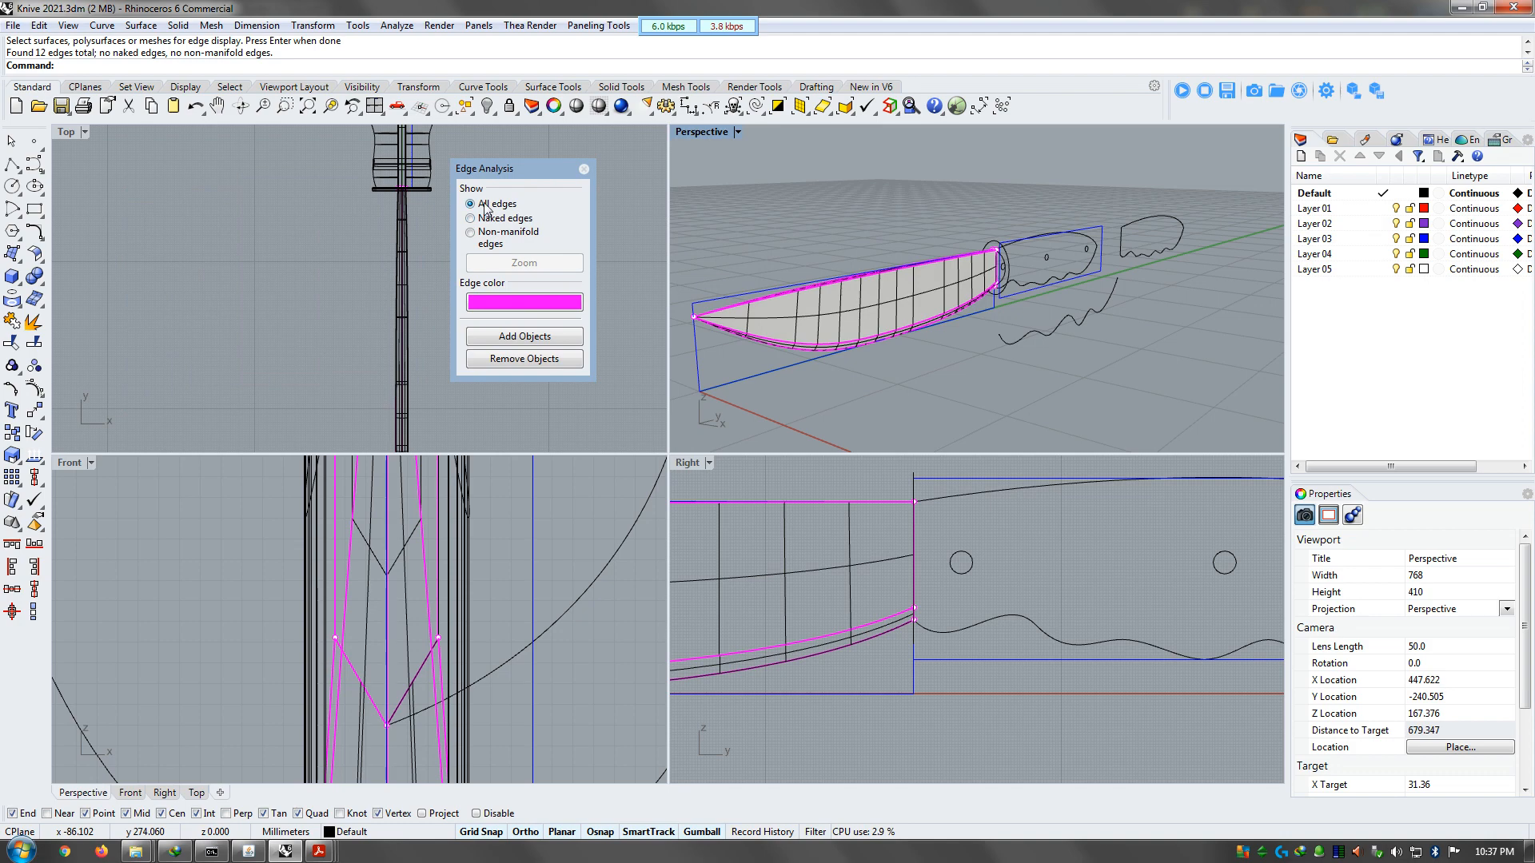
Examine the highlighted edges of the blade at its tip, along its spine and at the handle end
right_click_drag(903, 318, 849, 328)
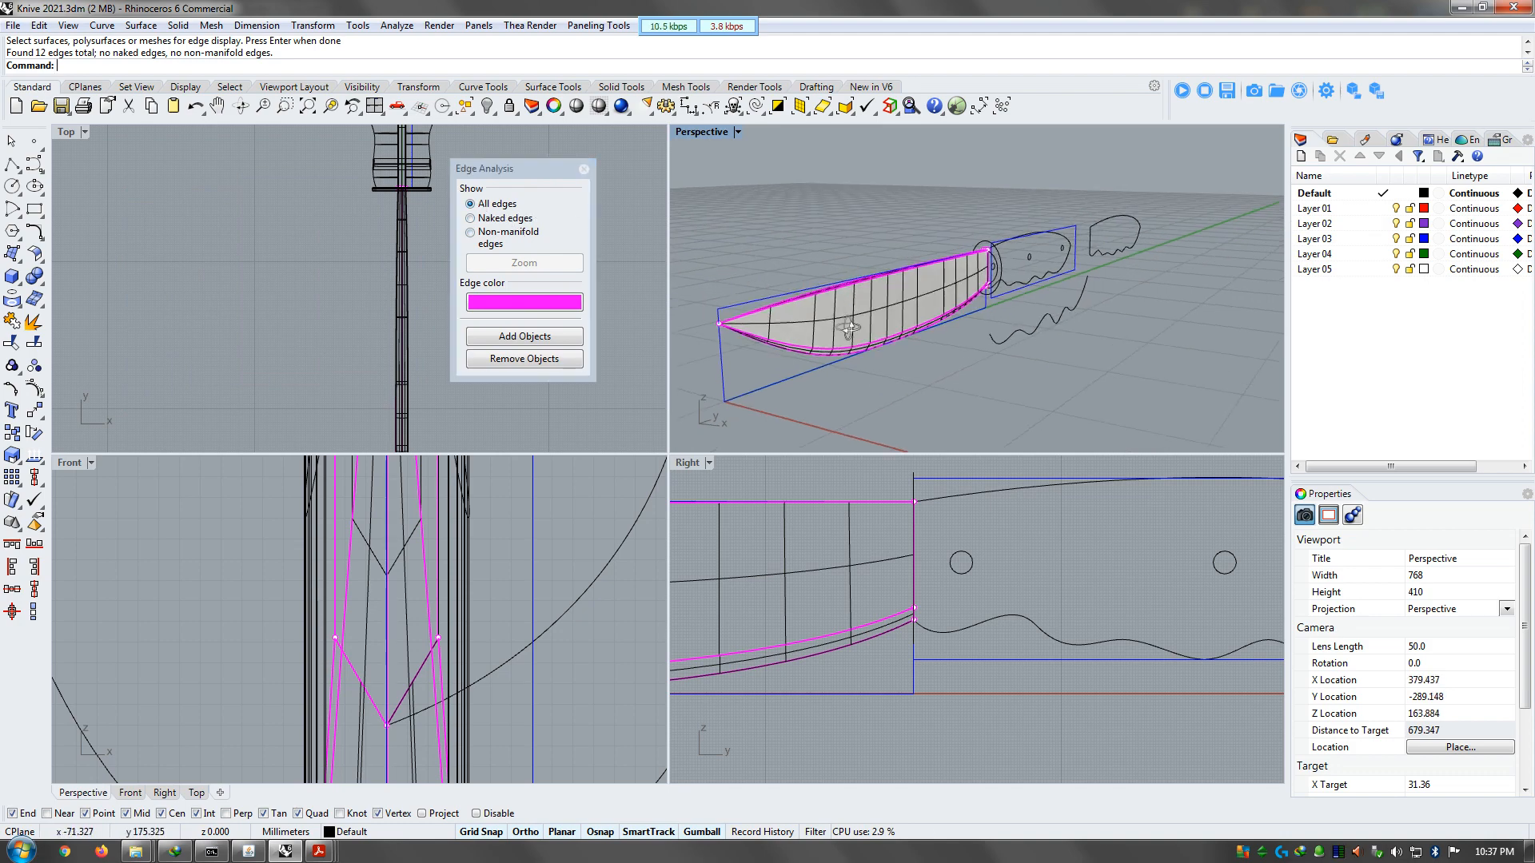
scroll(727, 333, "up", 6)
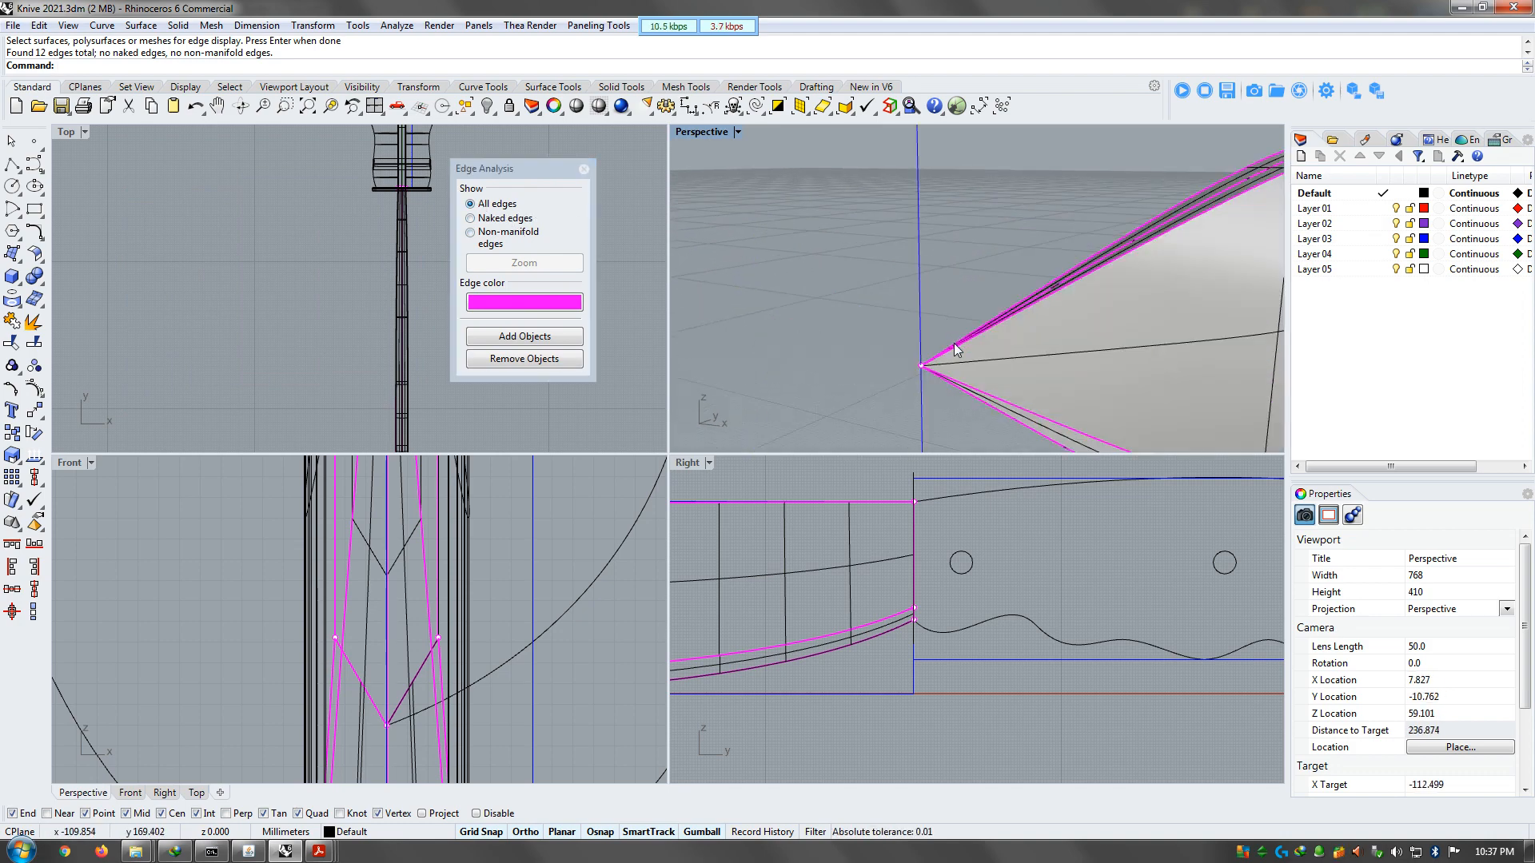
scroll(957, 349, "down", 6)
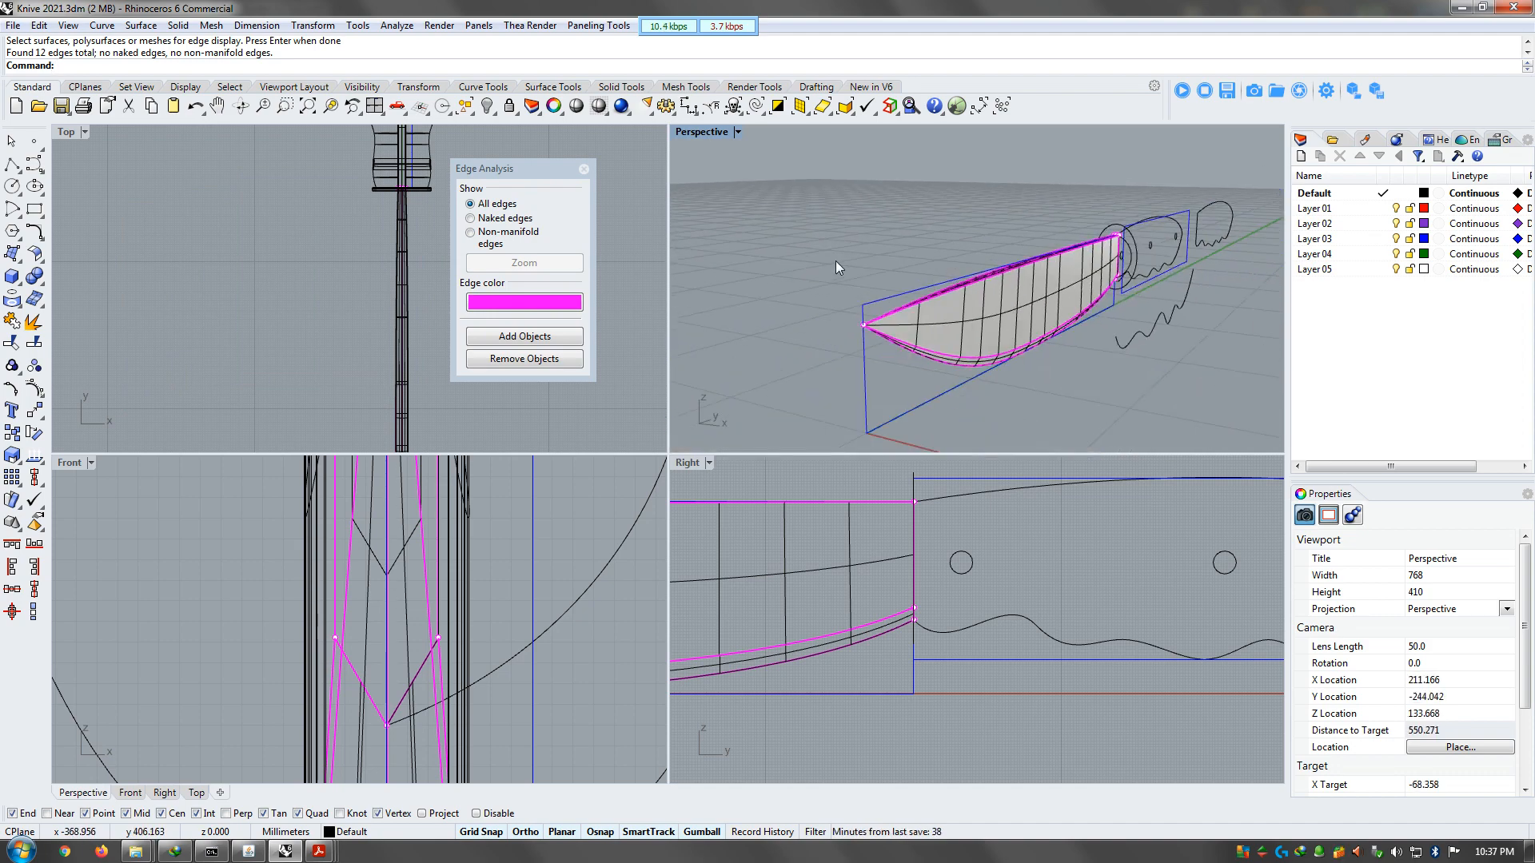
scroll(949, 275, "up", 6)
right_click_drag(950, 276, 1038, 299)
scroll(1163, 299, "up", 4)
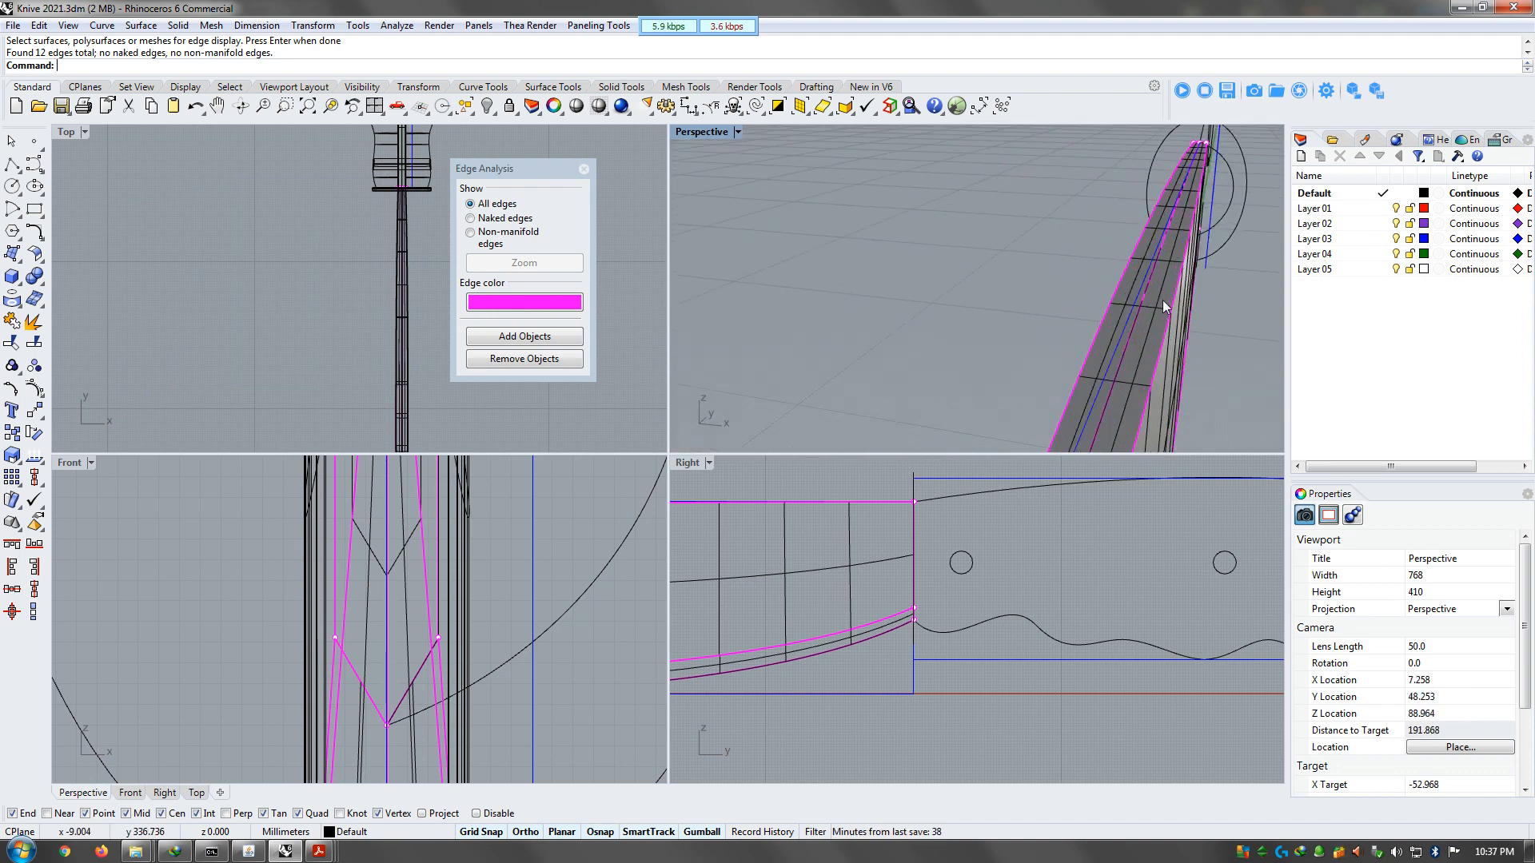
scroll(1162, 300, "up", 2)
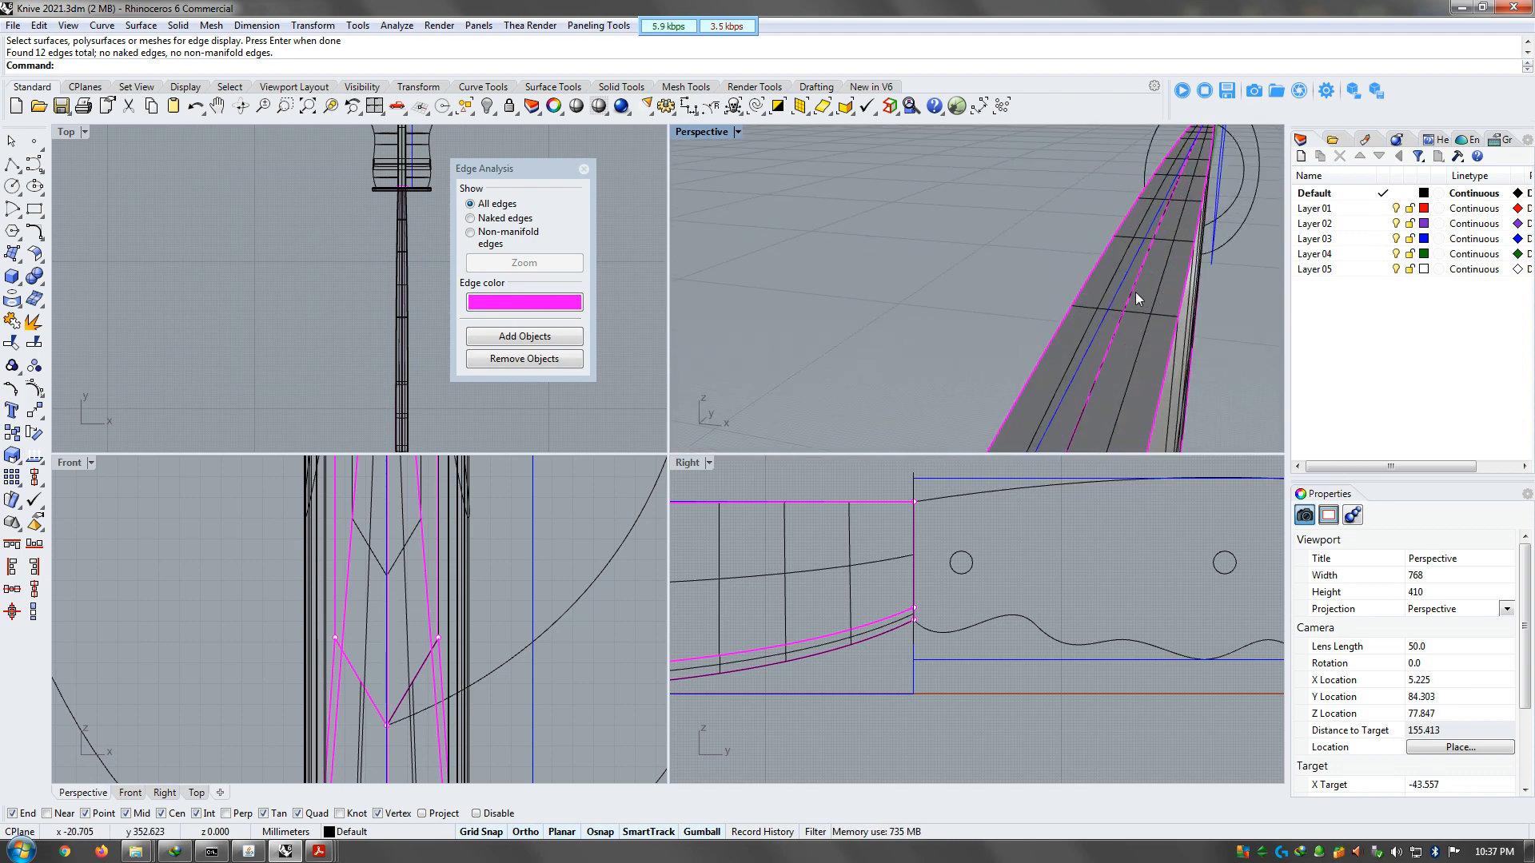
scroll(1141, 243, "down", 8)
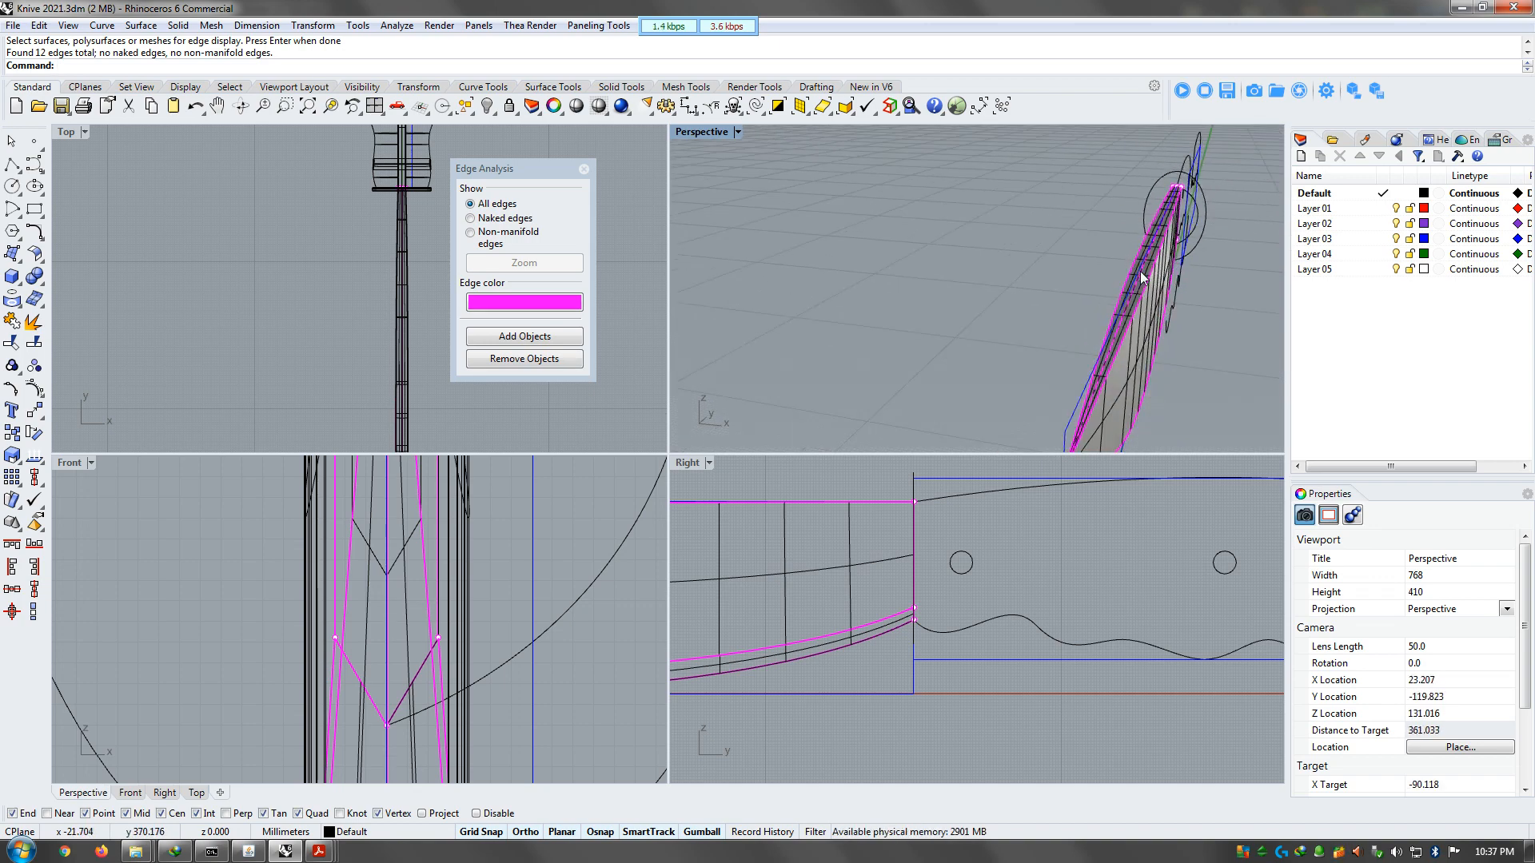
right_click_drag(1144, 261, 1044, 228)
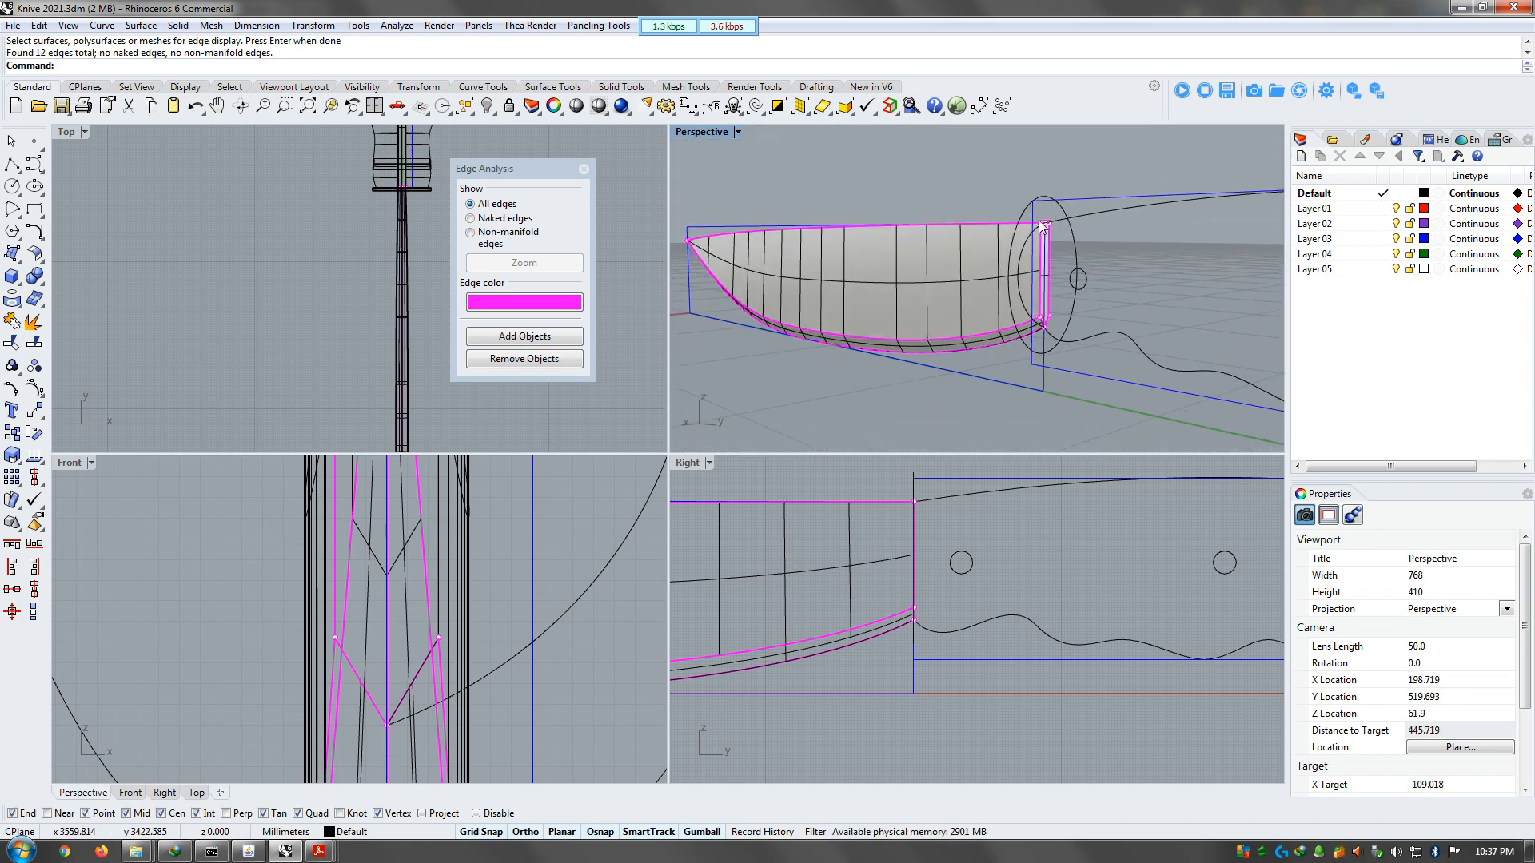
Restrict the edge analysis to the blade's non-manifold edges, followed by its naked edges
scroll(1107, 214, "down", 2)
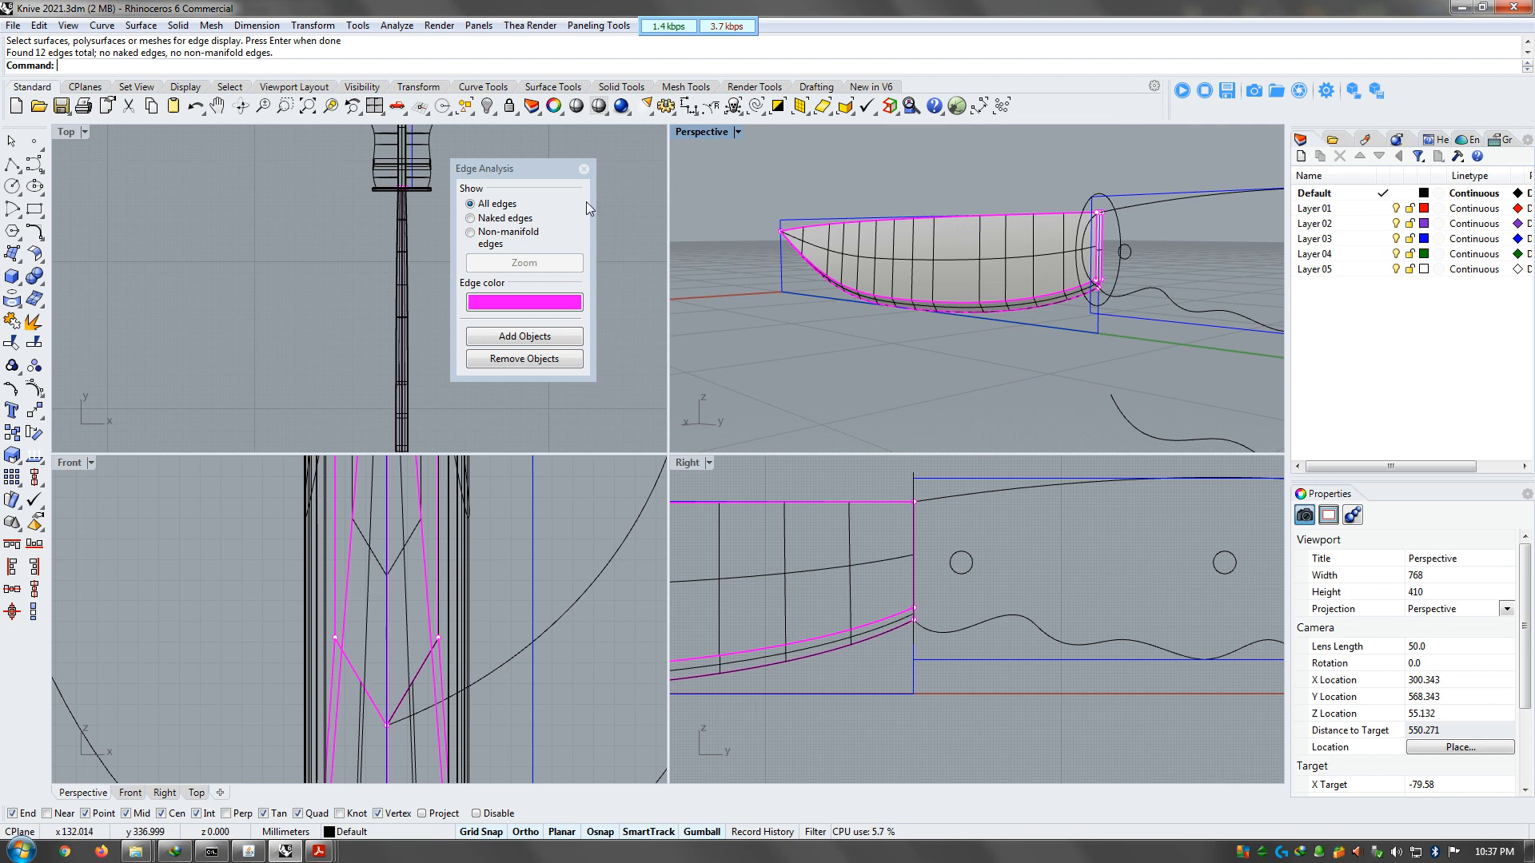
left_click(512, 232)
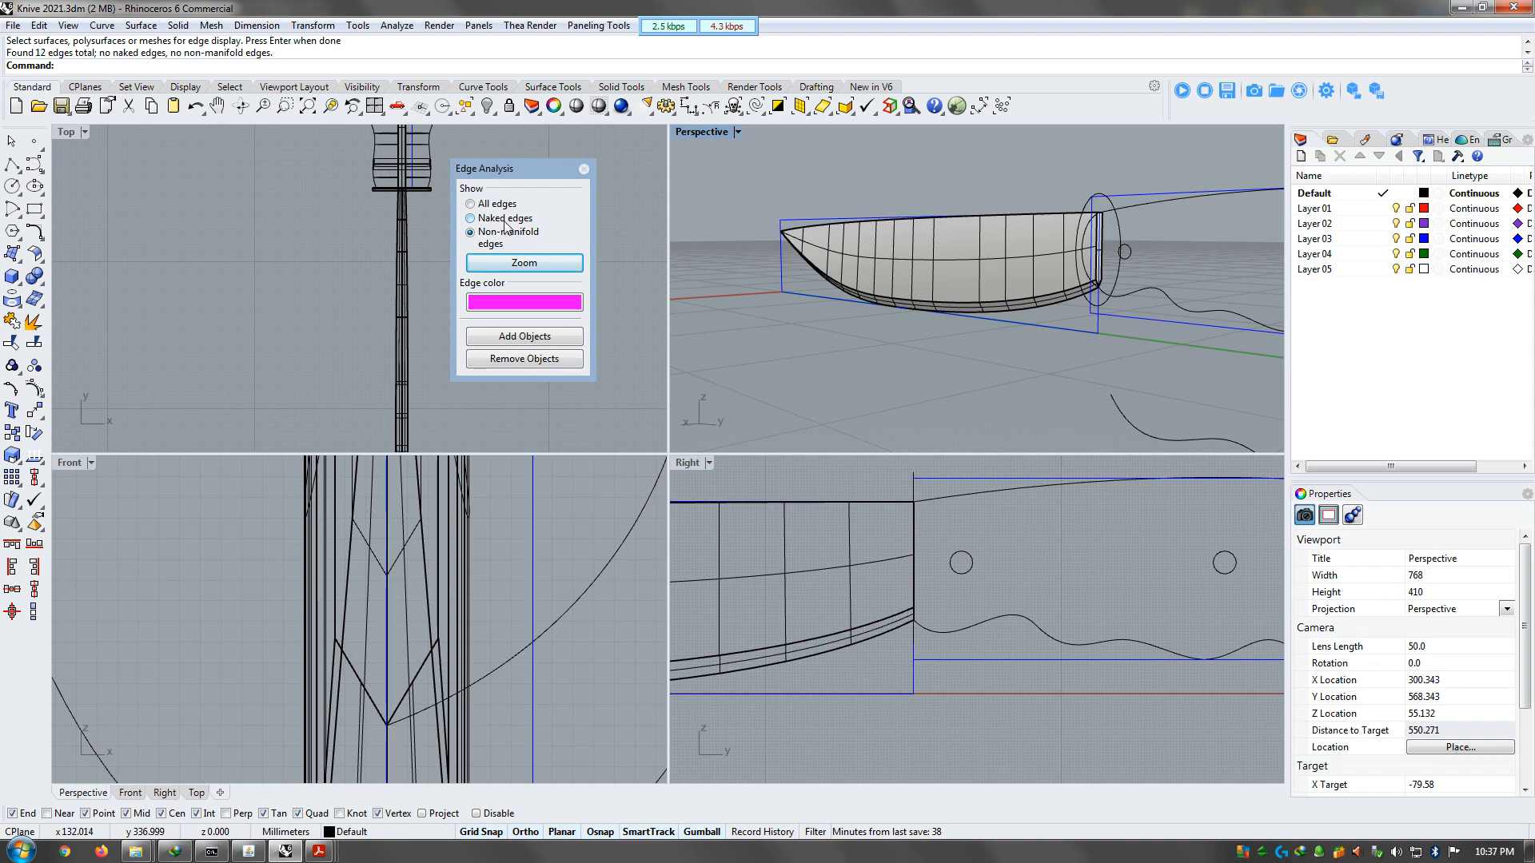
right_click_drag(1000, 288, 1085, 257)
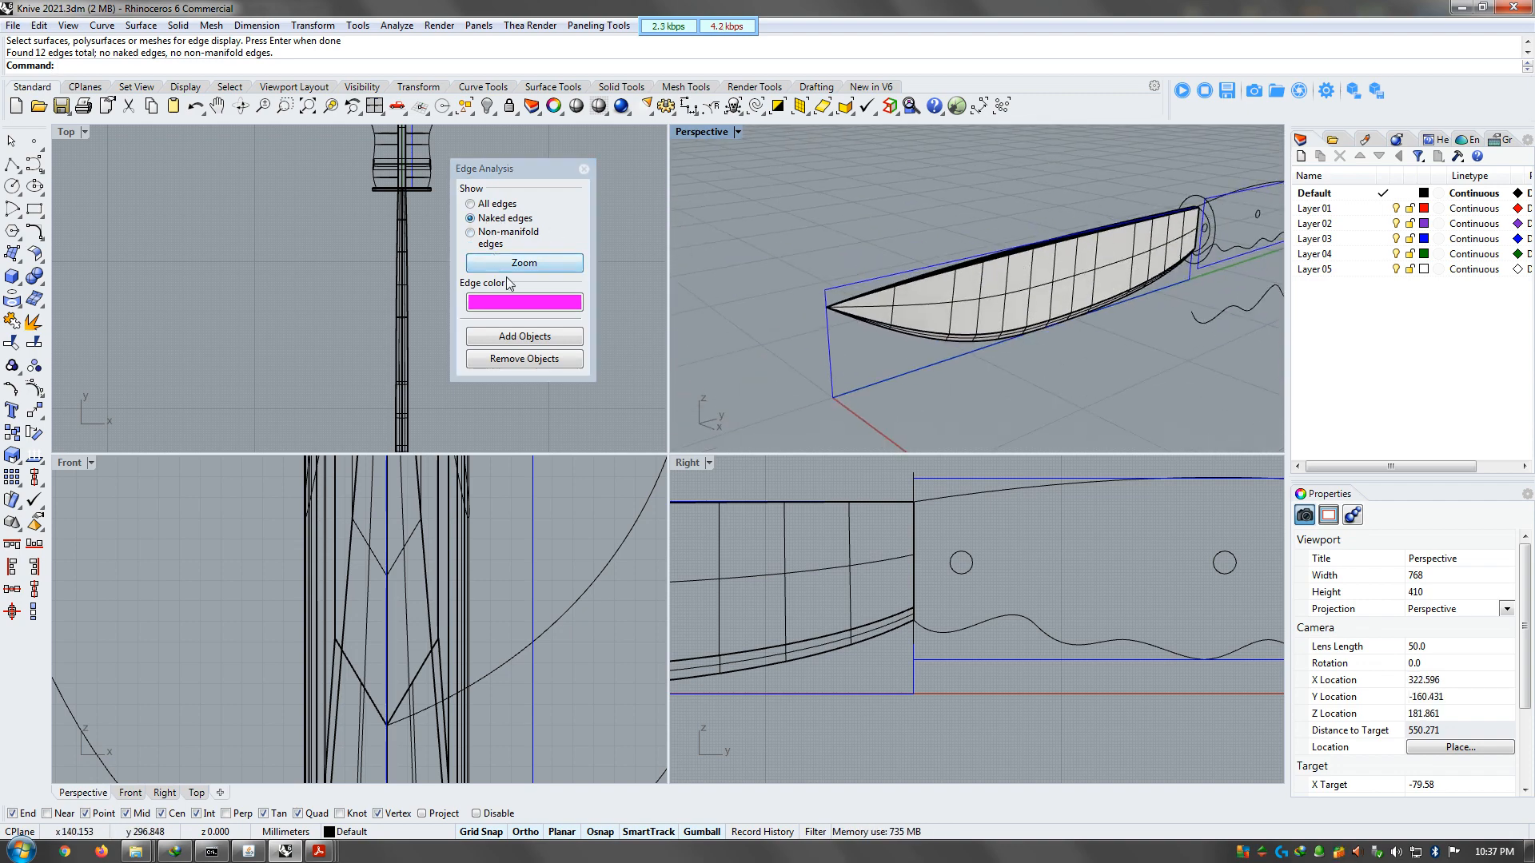
Explode the blade and rejoin all its surfaces except the cap at the handle end
left_click(1041, 300)
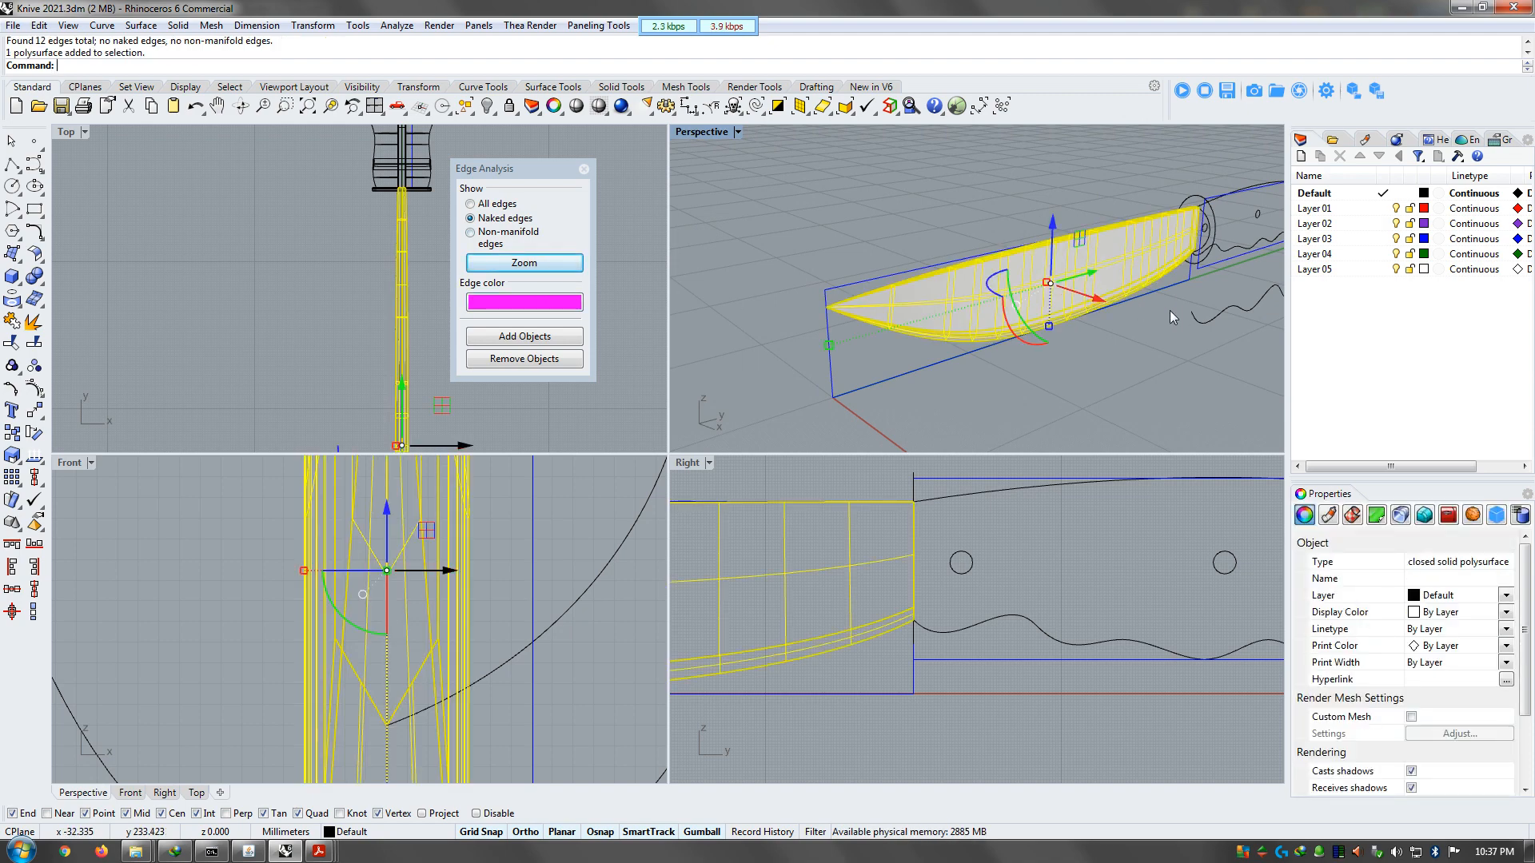
right_click_drag(1170, 315, 931, 299)
left_click(34, 322)
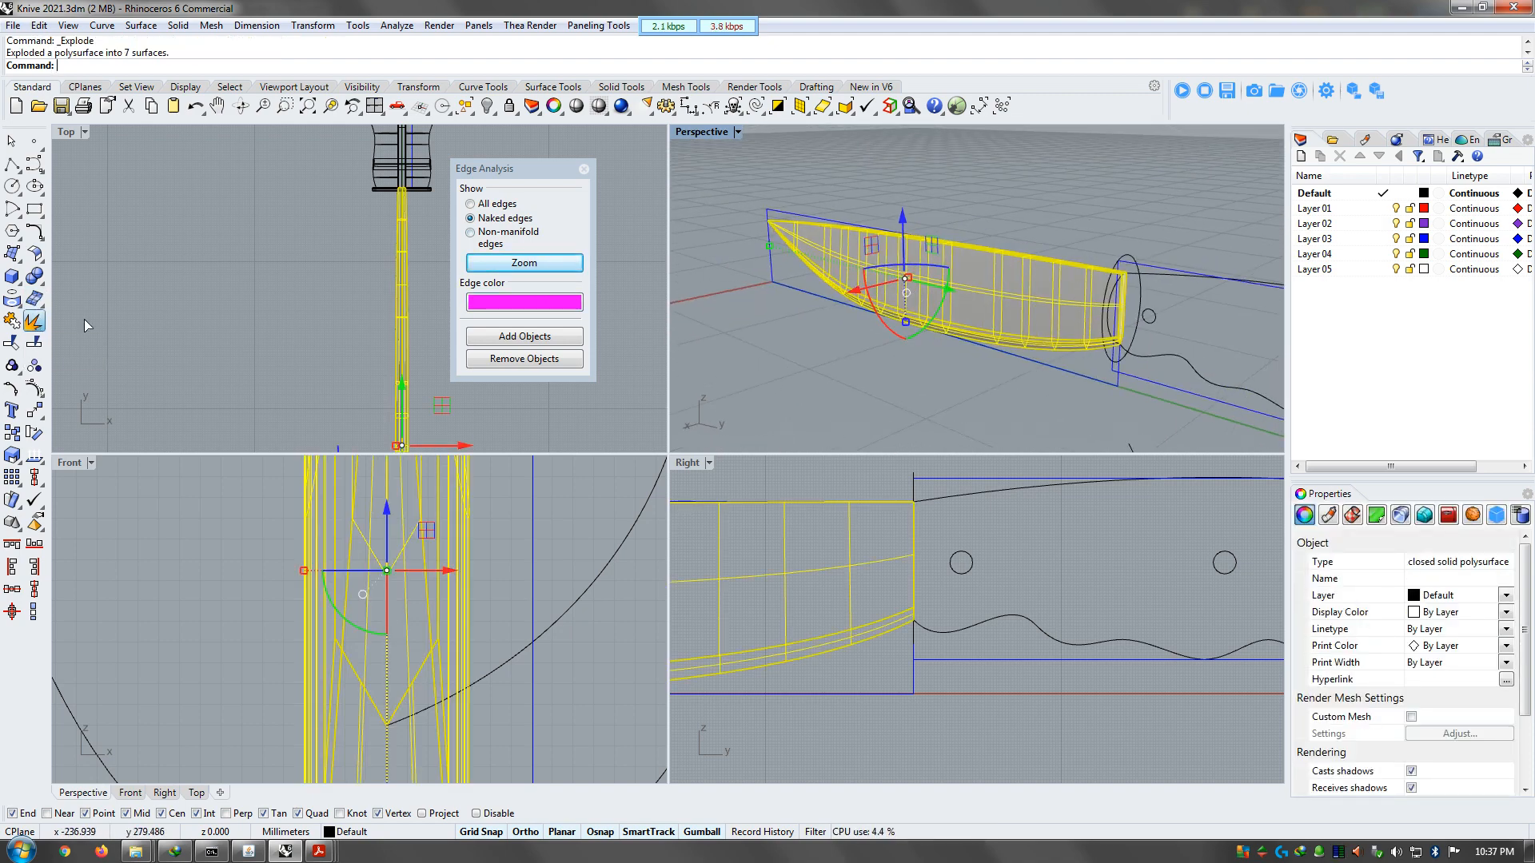
scroll(1146, 297, "up", 4)
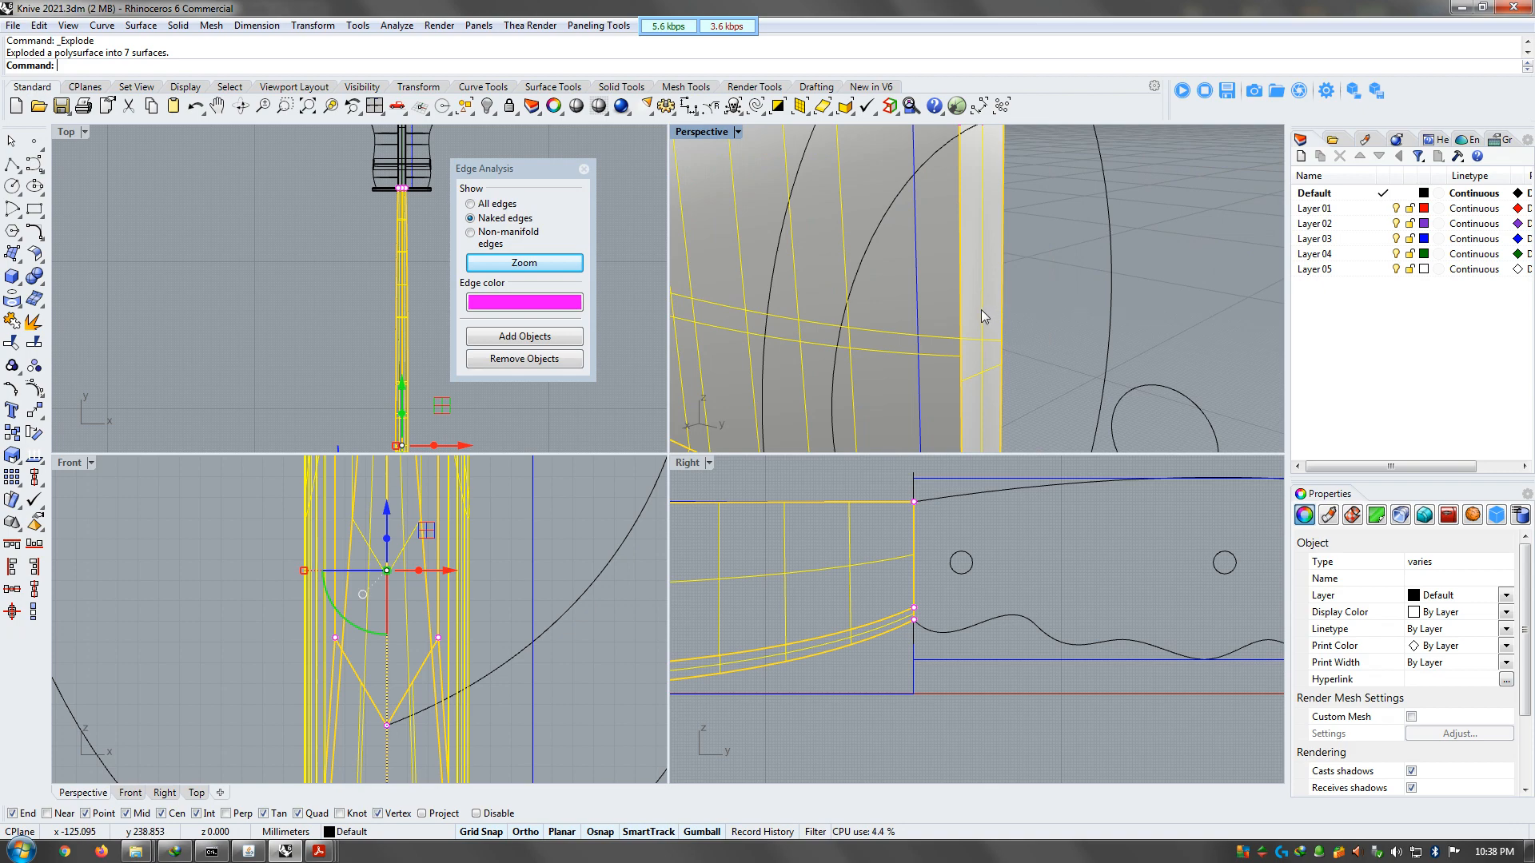
left_click(981, 305, "ctrl")
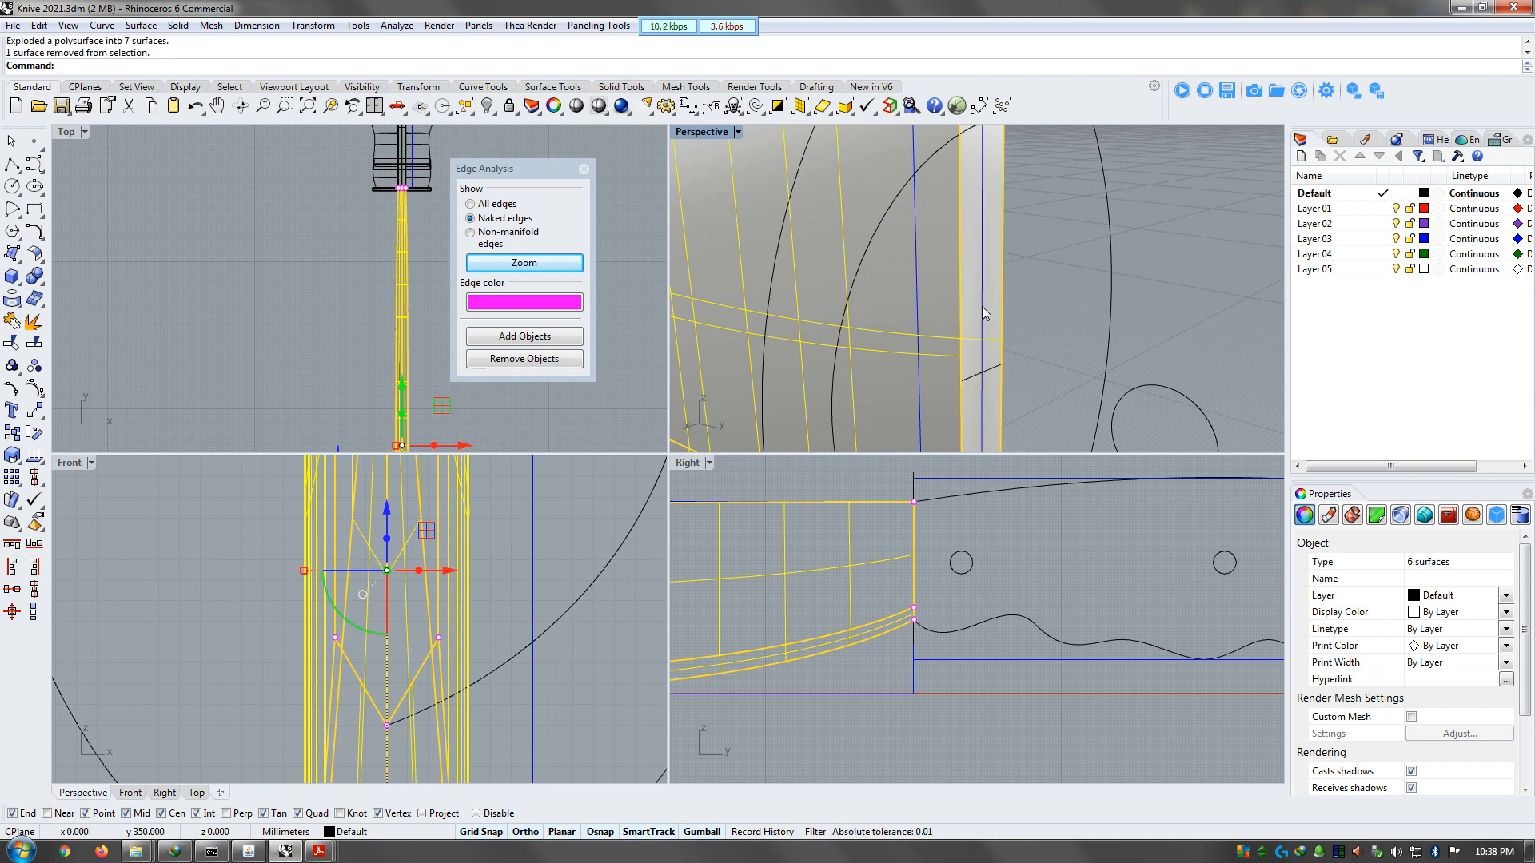
left_click(11, 319)
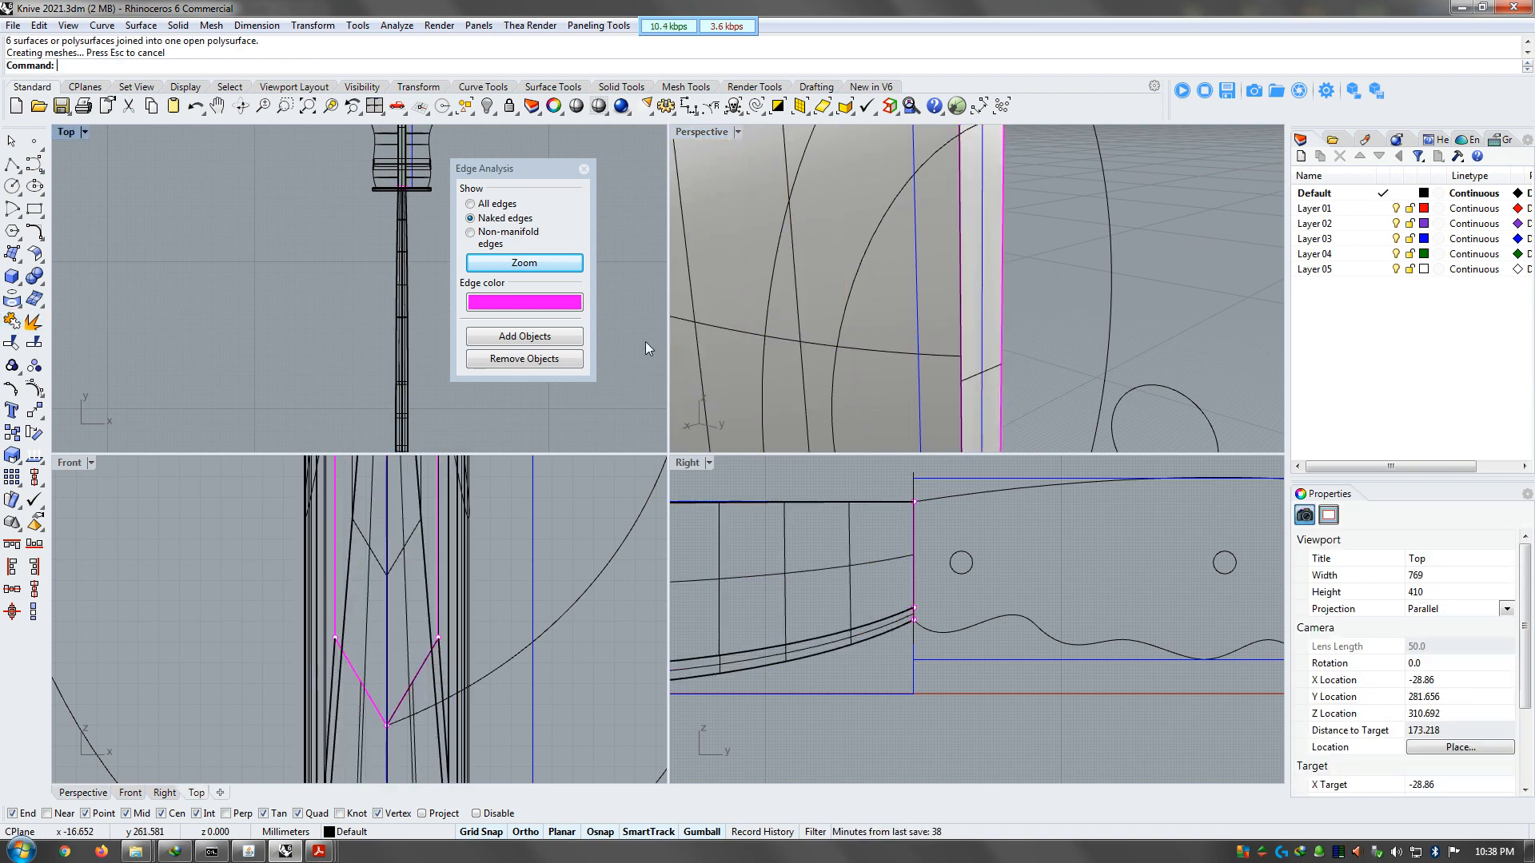
Check the rejoined blade's object type and compare its all-edges display with its naked edges
scroll(1128, 350, "down", 12)
right_click_drag(1000, 371, 1169, 322)
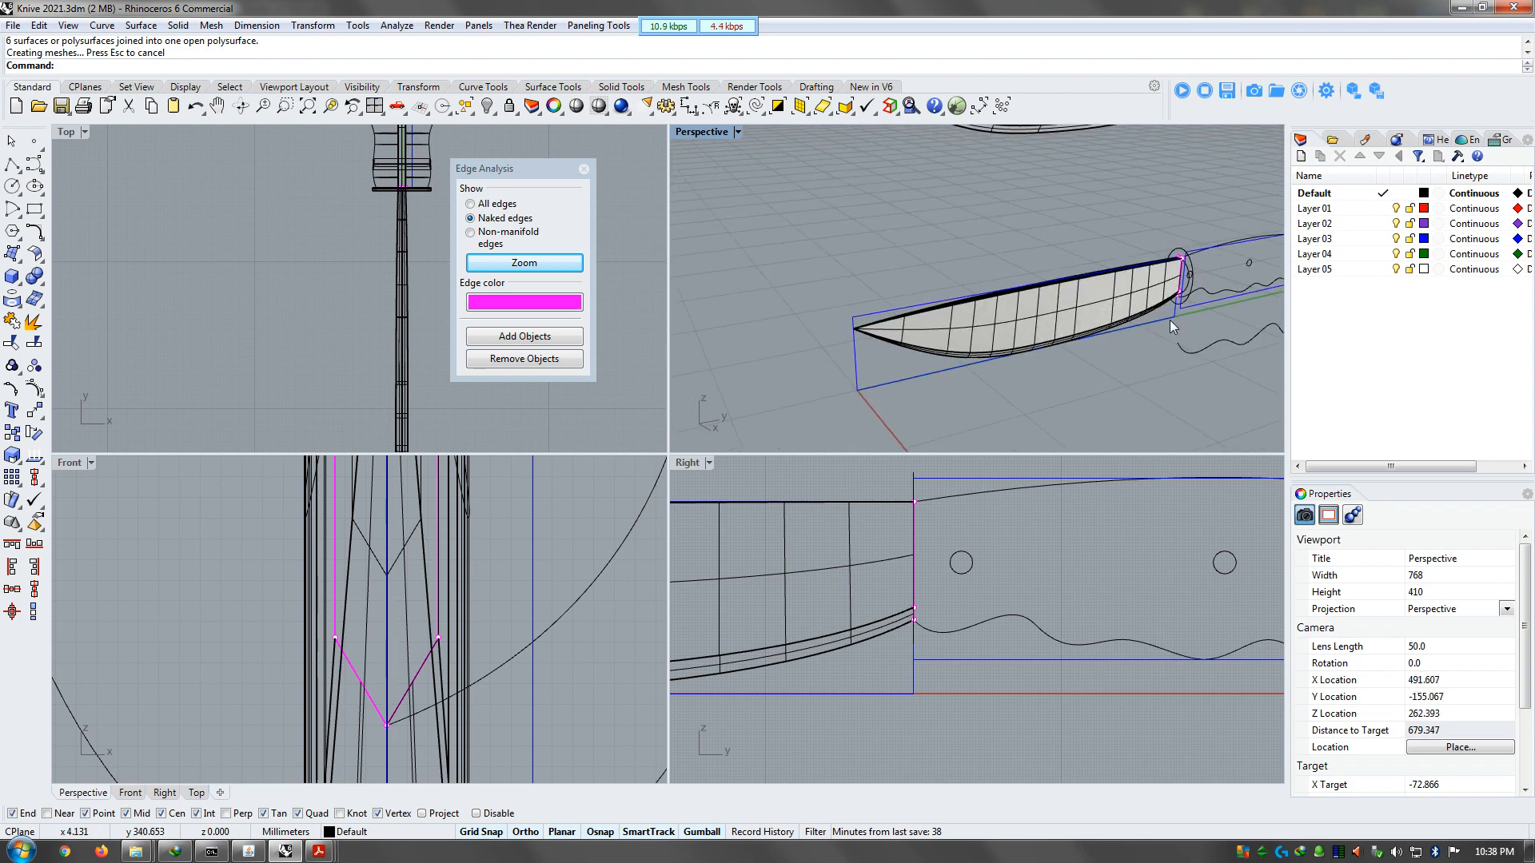
left_click(1030, 314)
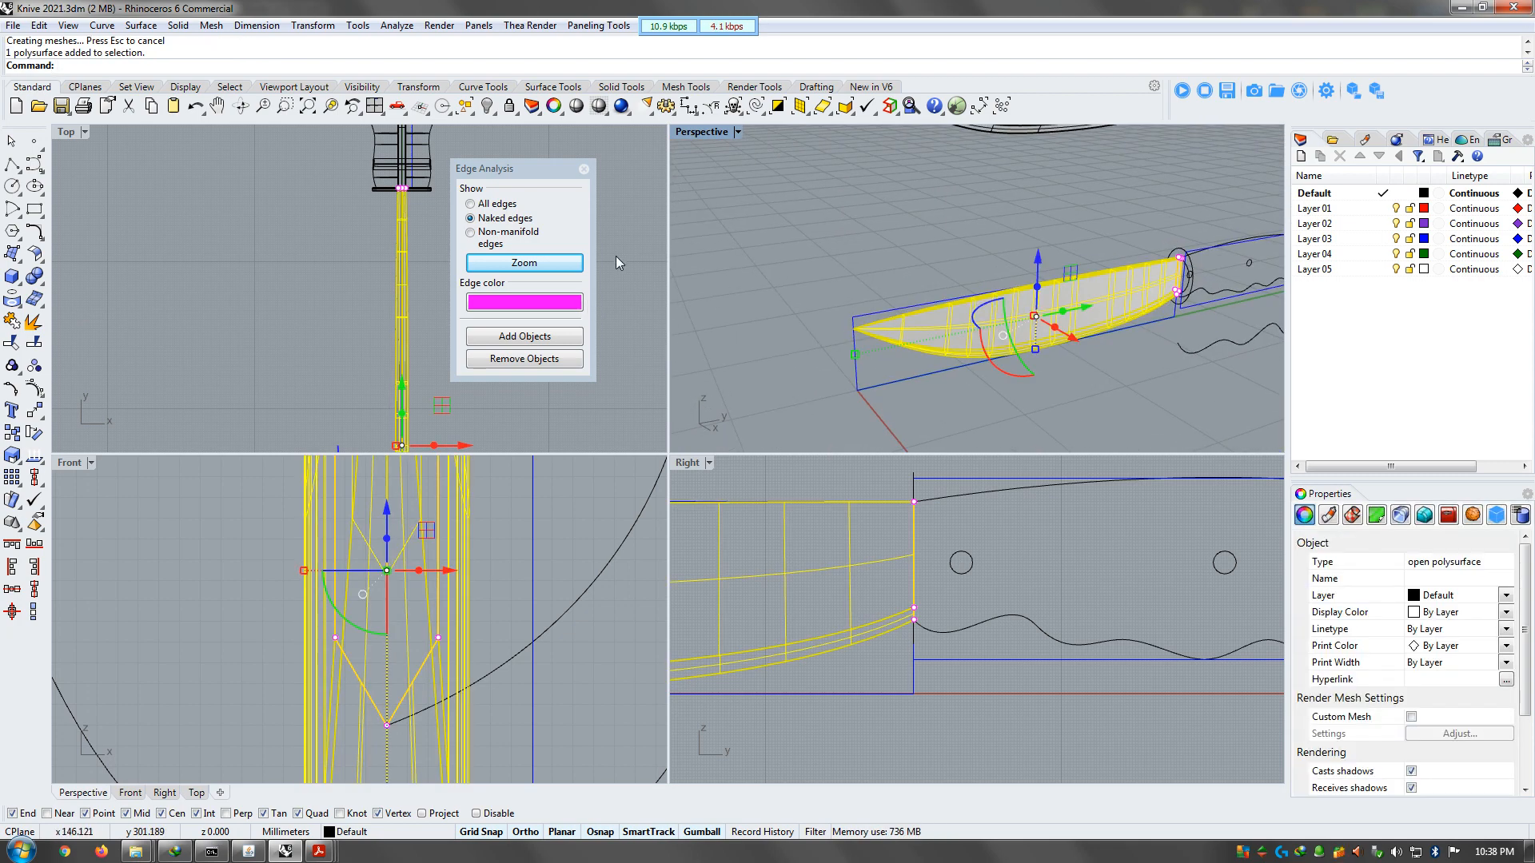
left_click(491, 203)
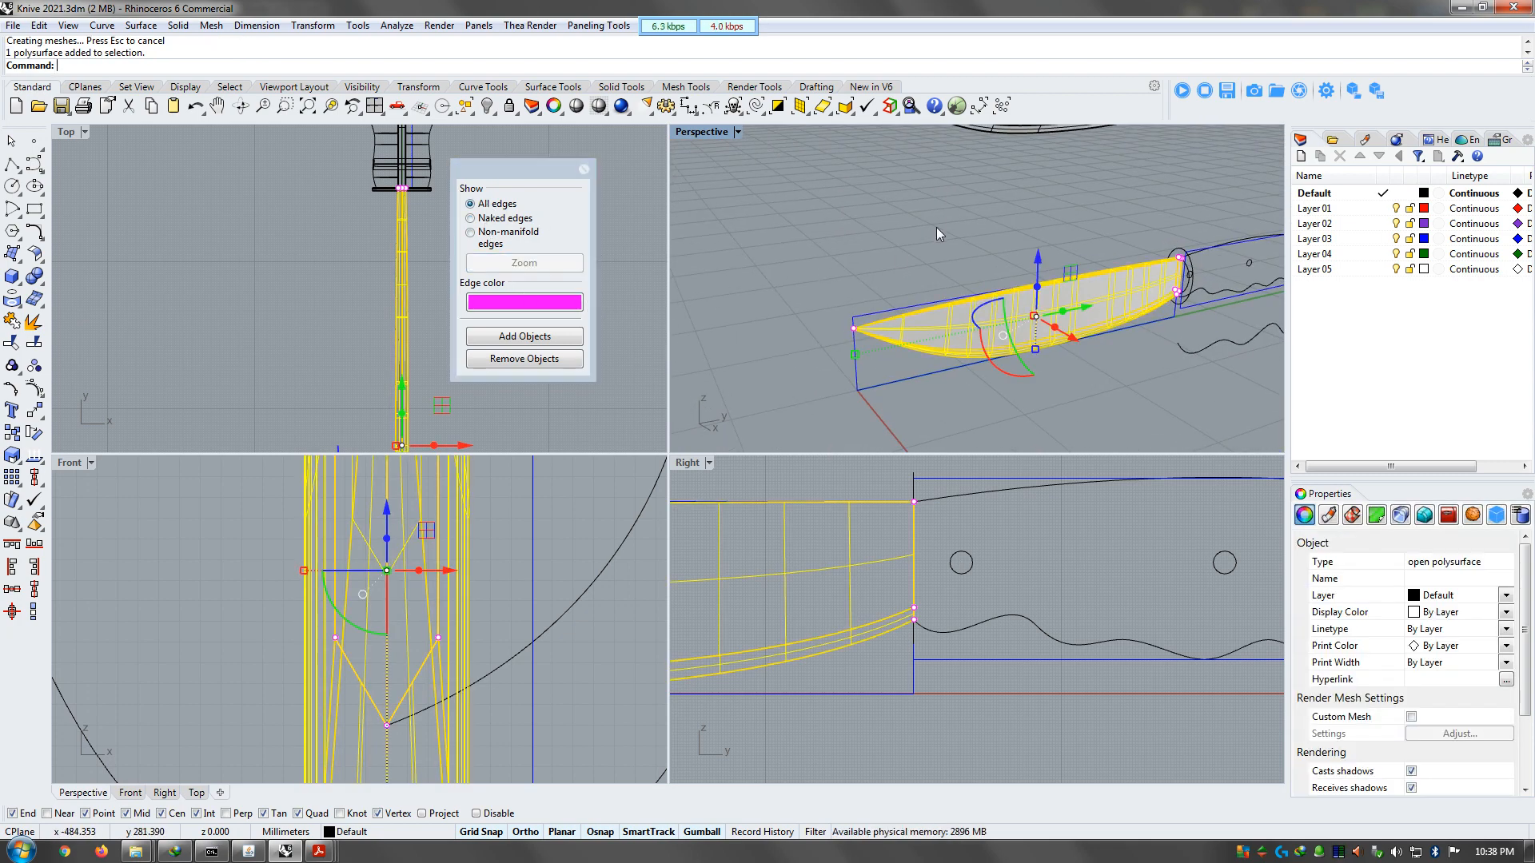
left_click(740, 281)
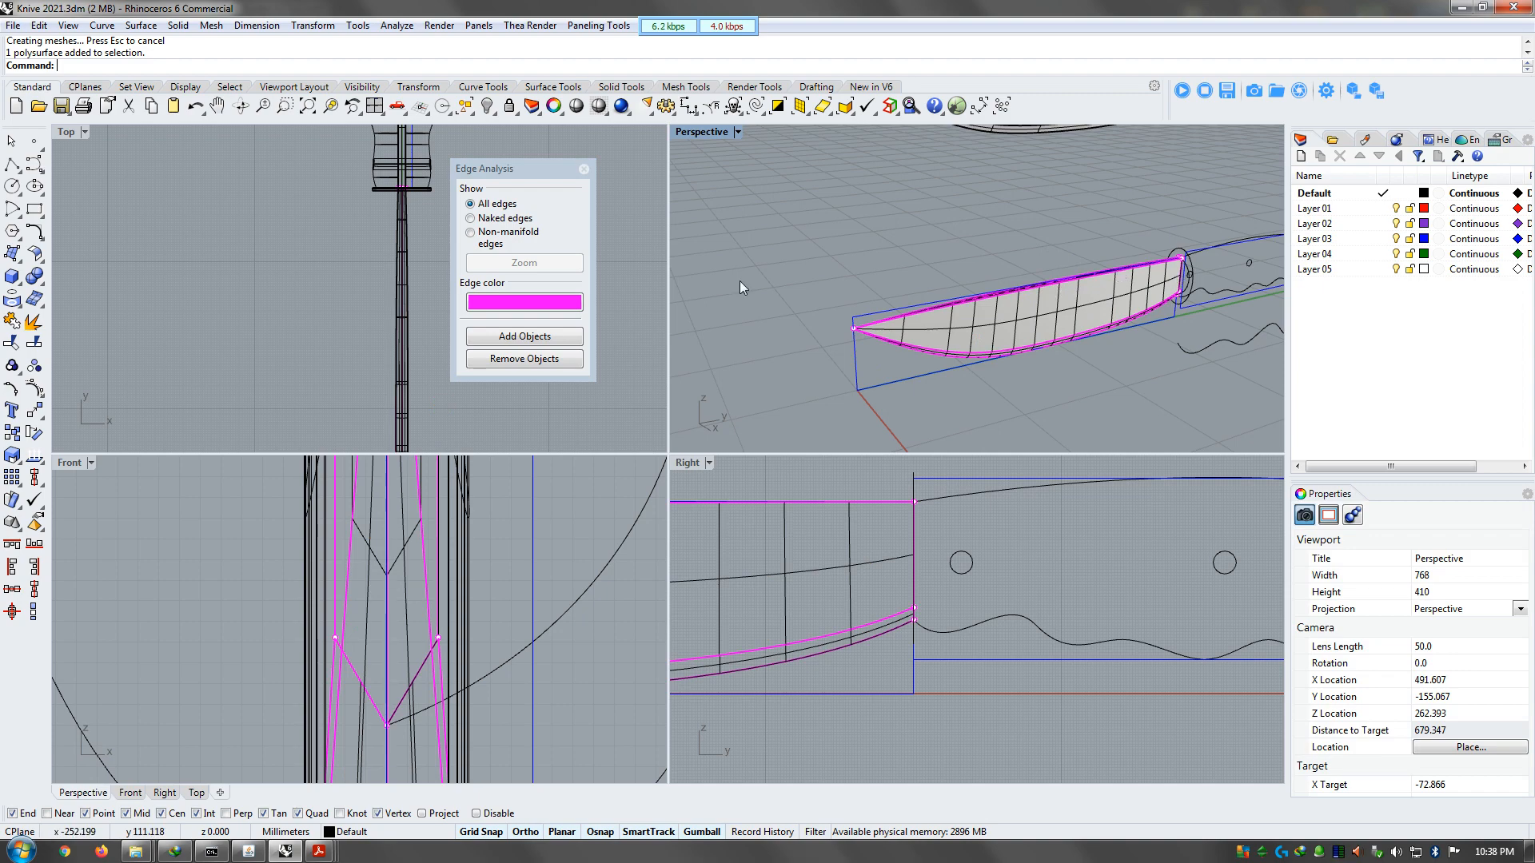
left_click(483, 221)
right_click_drag(1221, 316, 1126, 360)
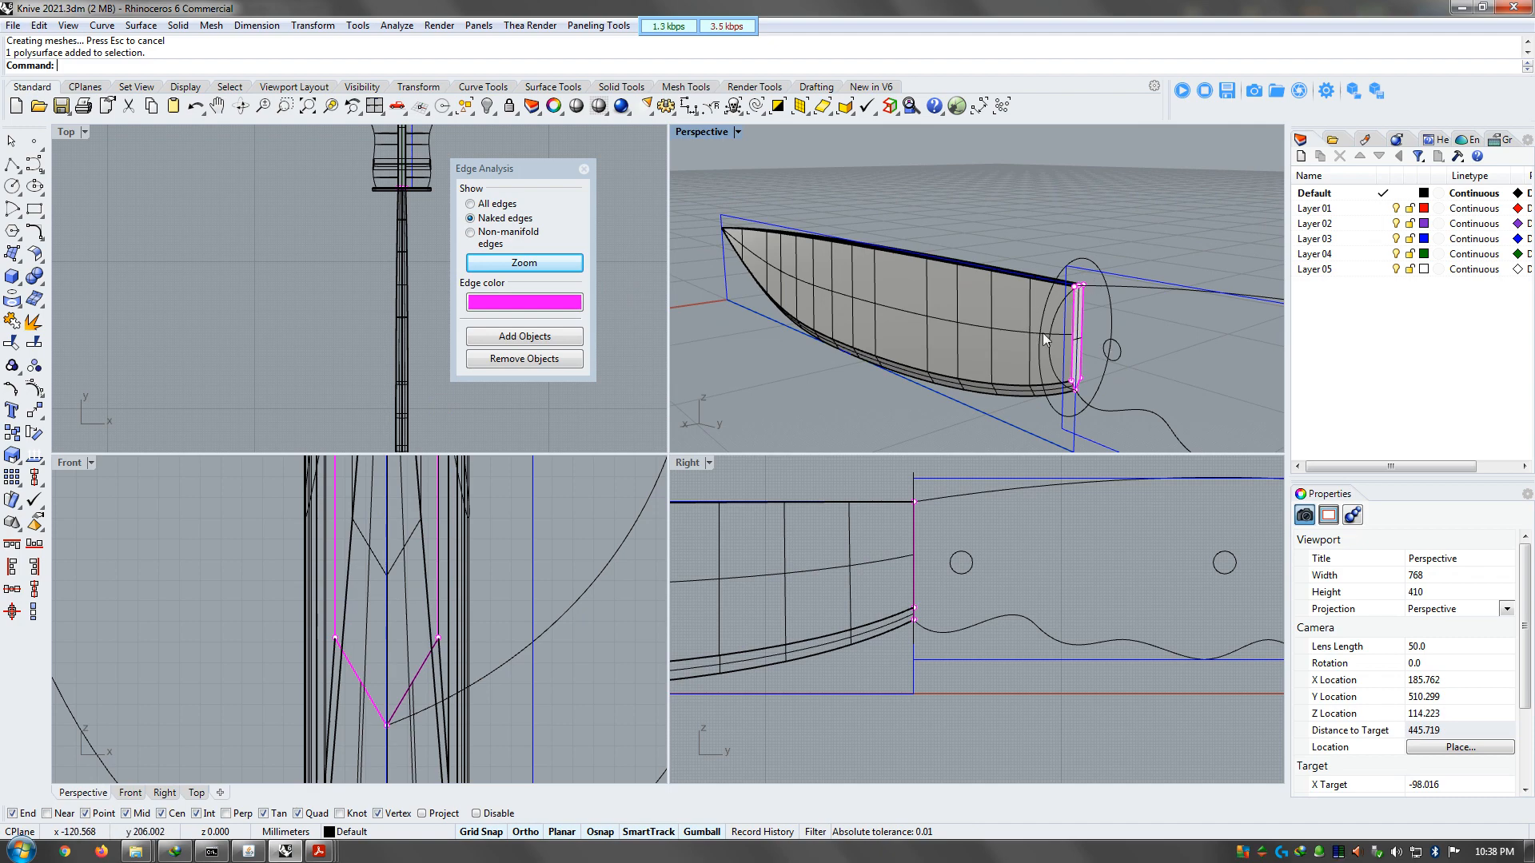
Inspect the blade's naked edges around the handle end and the joined seam along its lower bevel
left_click(943, 356)
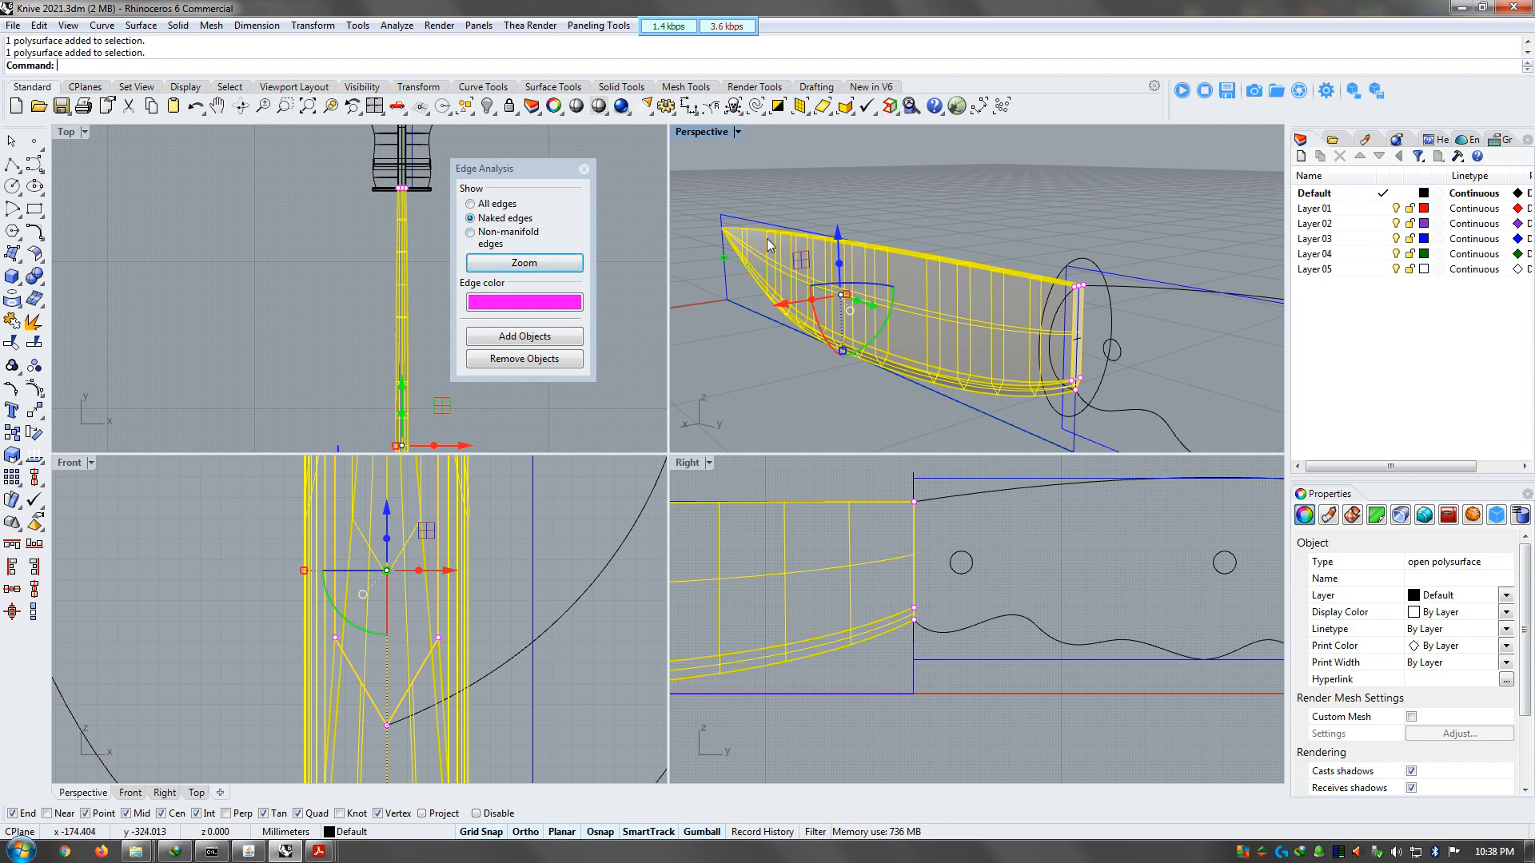
scroll(1090, 289, "up", 4)
scroll(1039, 239, "down", 2)
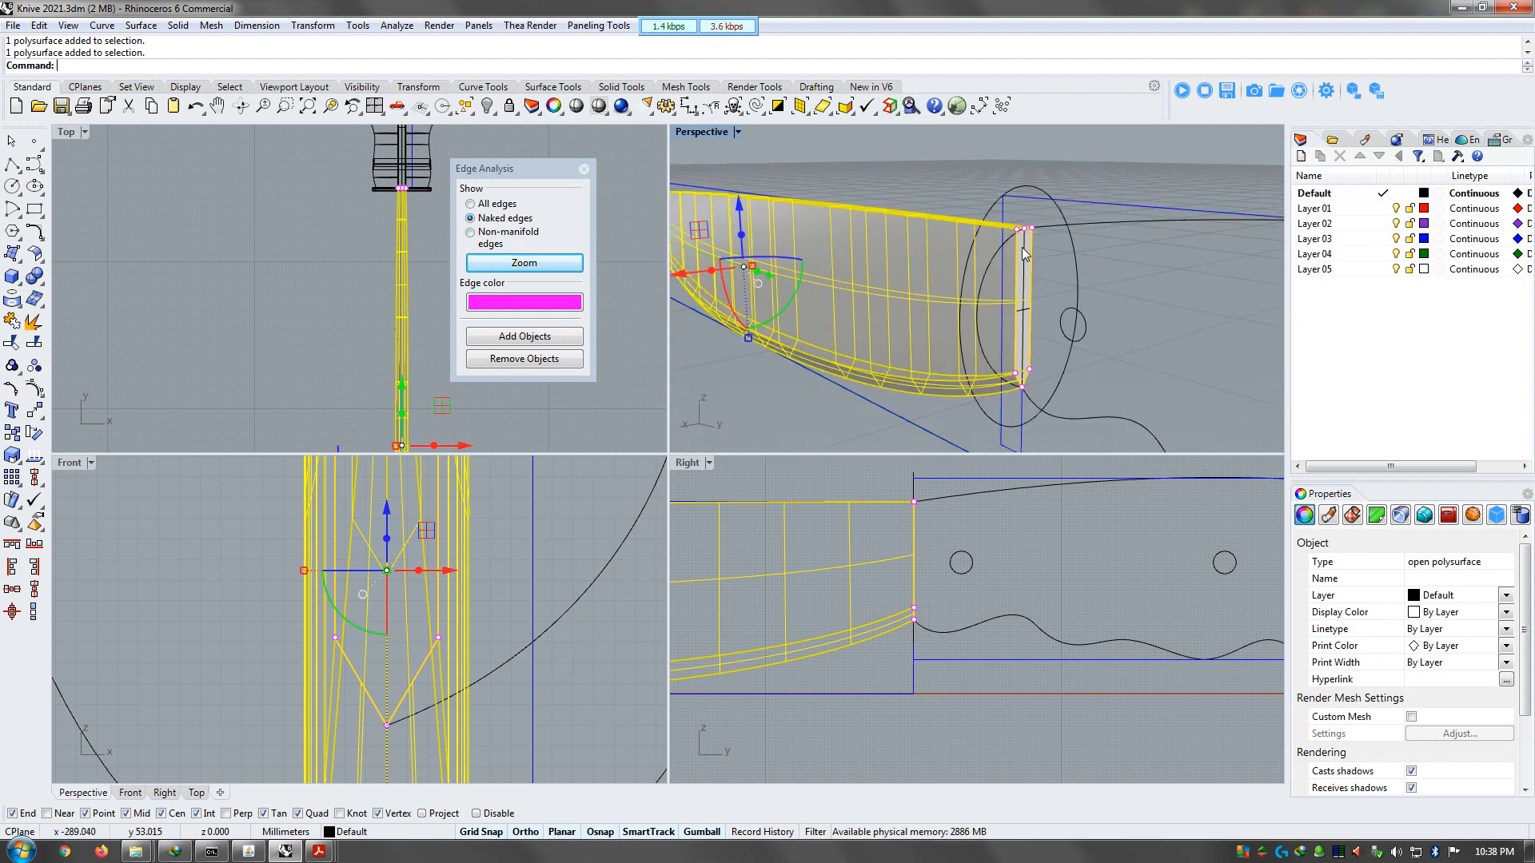
scroll(1025, 254, "up", 4)
left_click(712, 386)
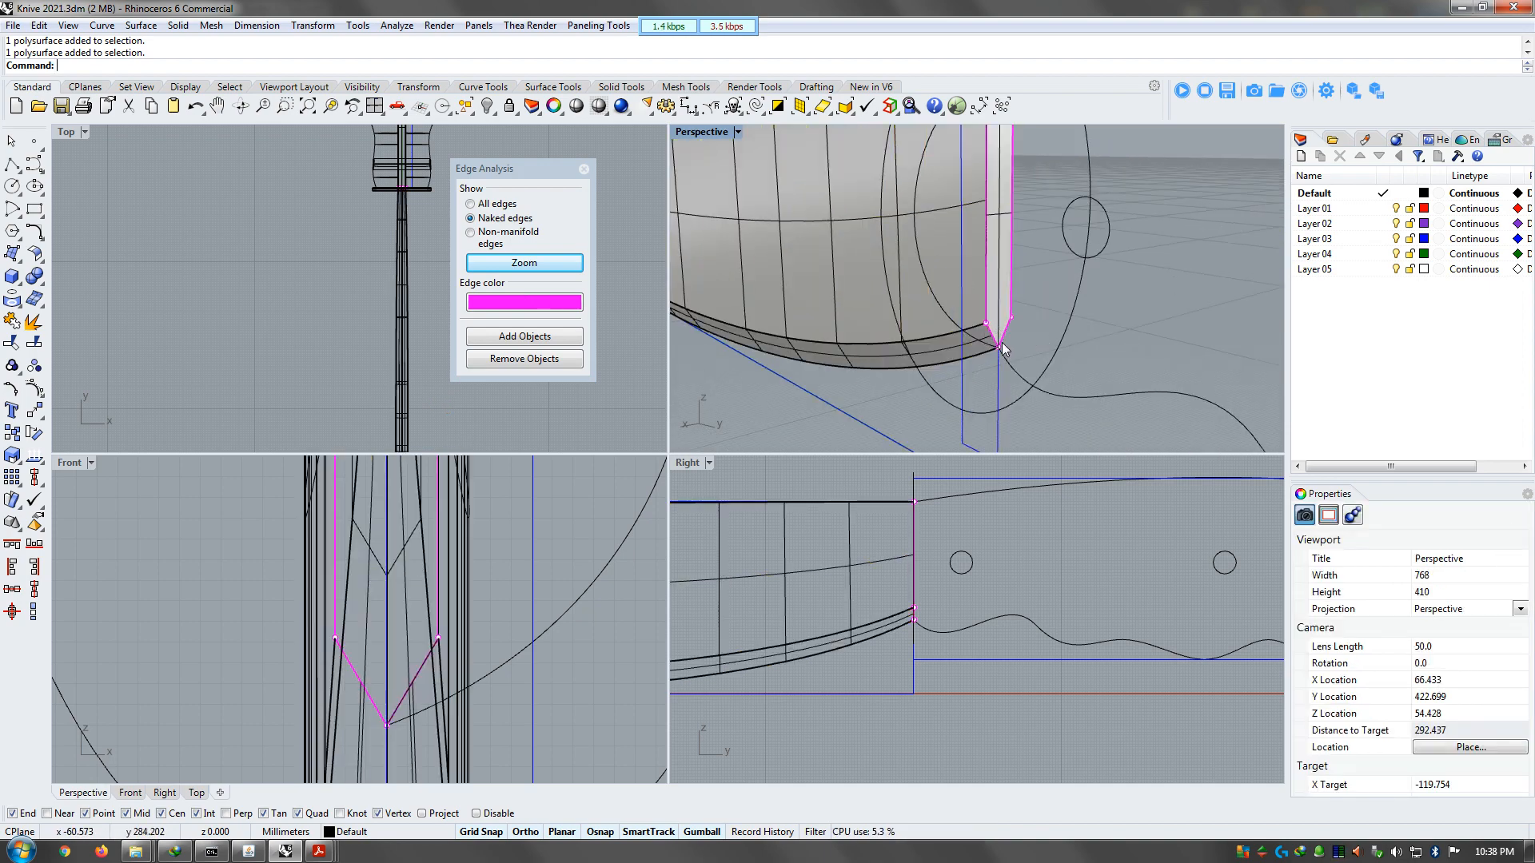
scroll(904, 336, "up", 5)
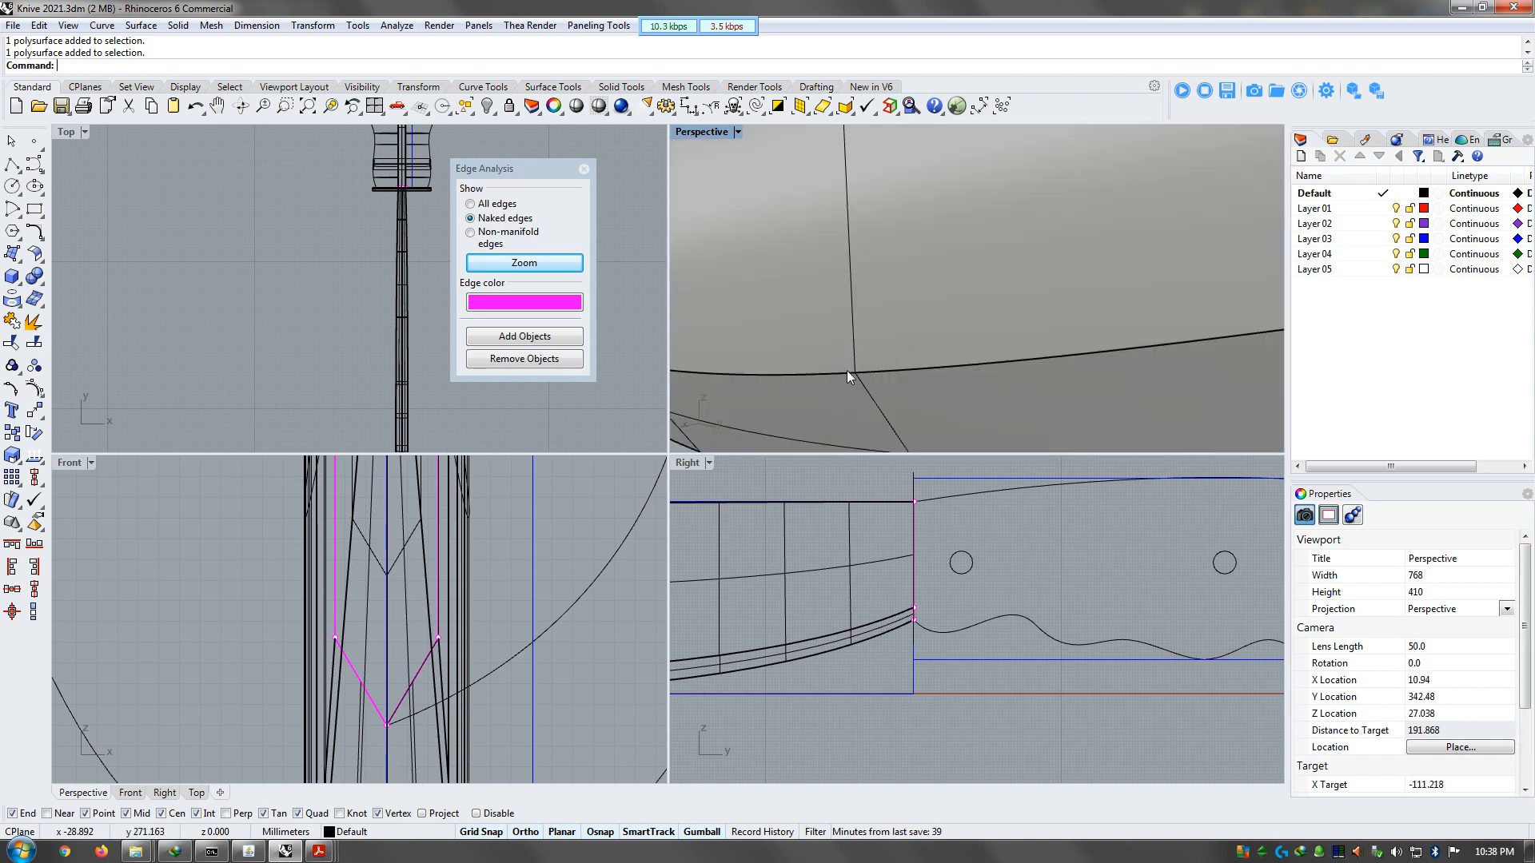
scroll(849, 374, "down", 6)
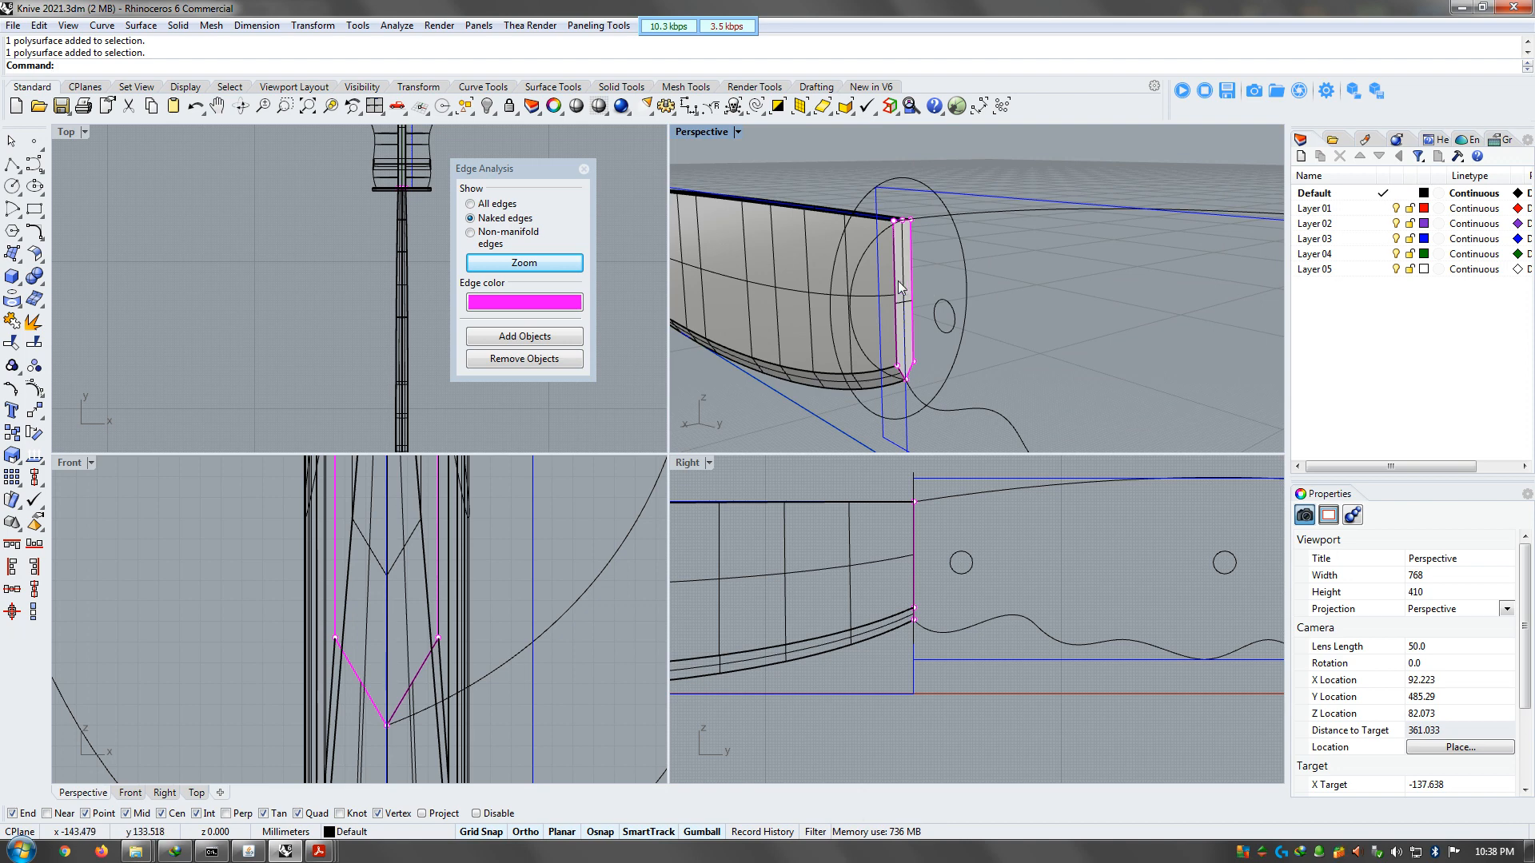
Show only the non-manifold edges in the analysis and look over the whole blade
left_click(524, 237)
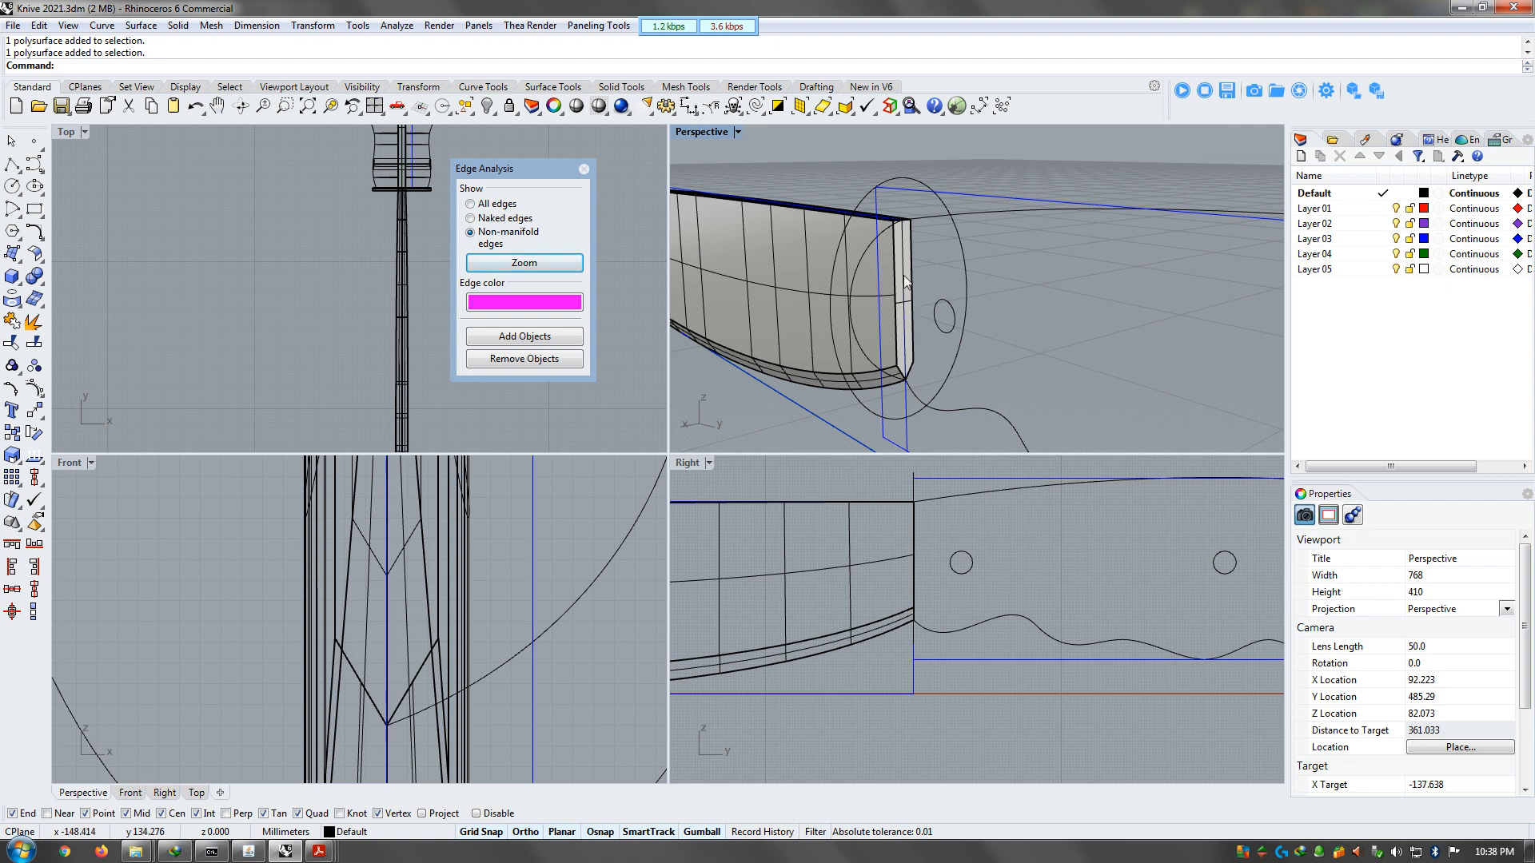
scroll(1121, 348, "down", 5)
scroll(1025, 362, "up", 2)
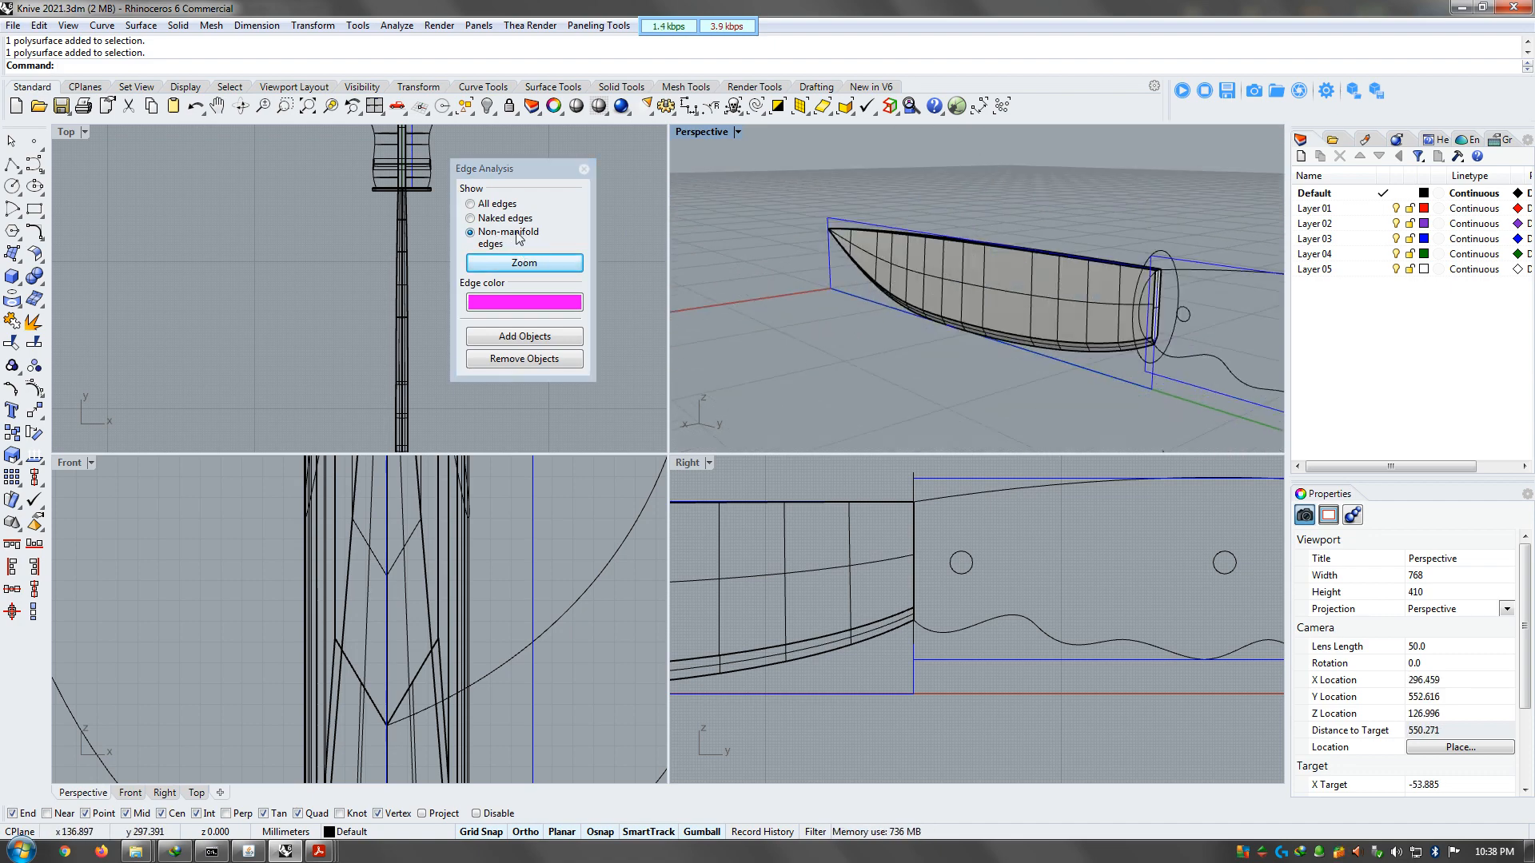
left_click(481, 225)
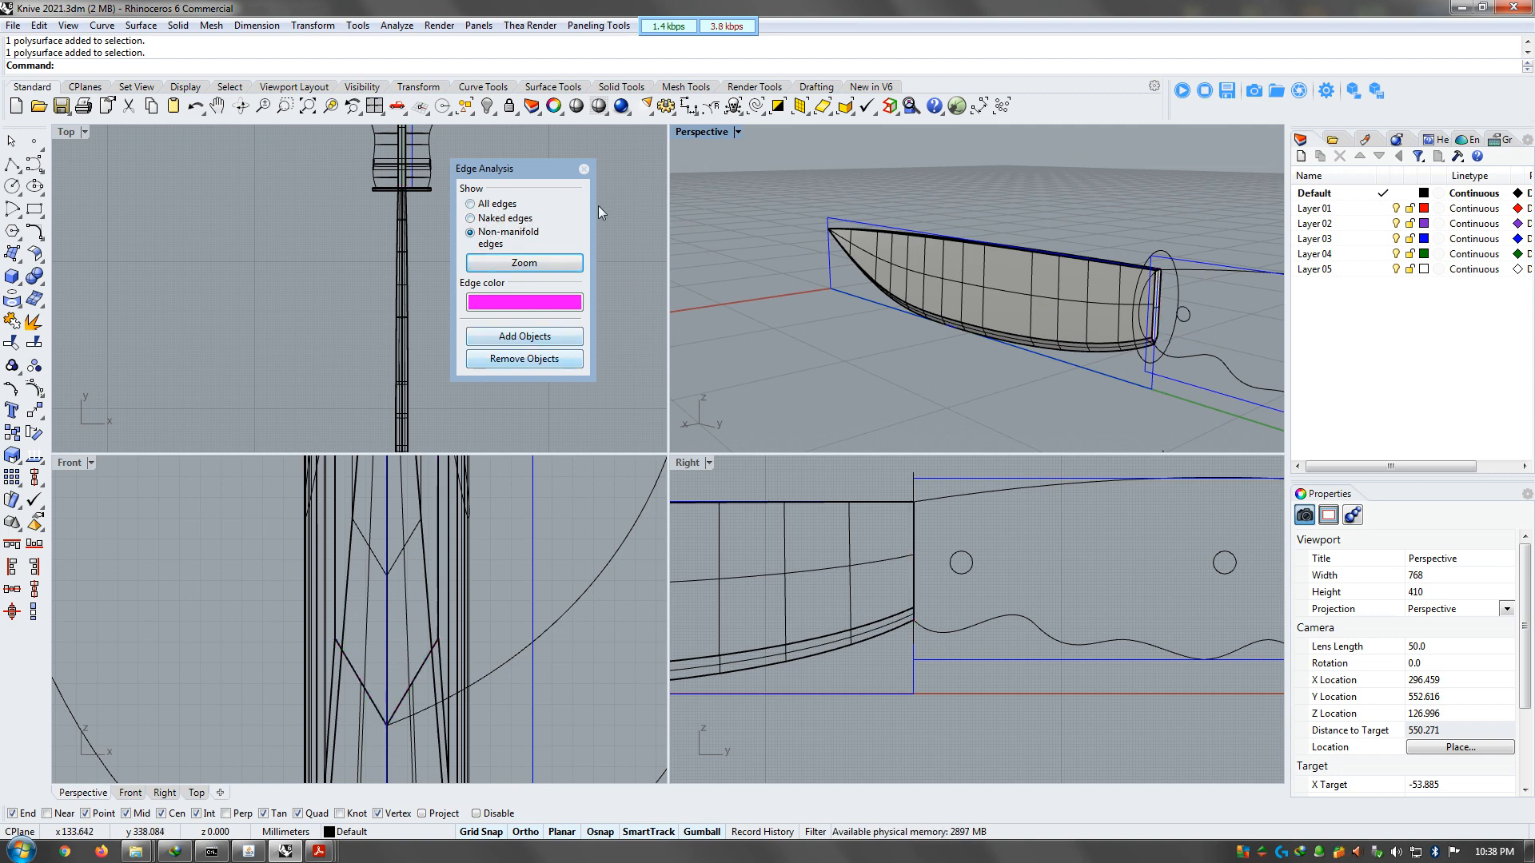
Close the edge analysis and join the open blade polysurface with the cap surface at its handle end
left_click(584, 167)
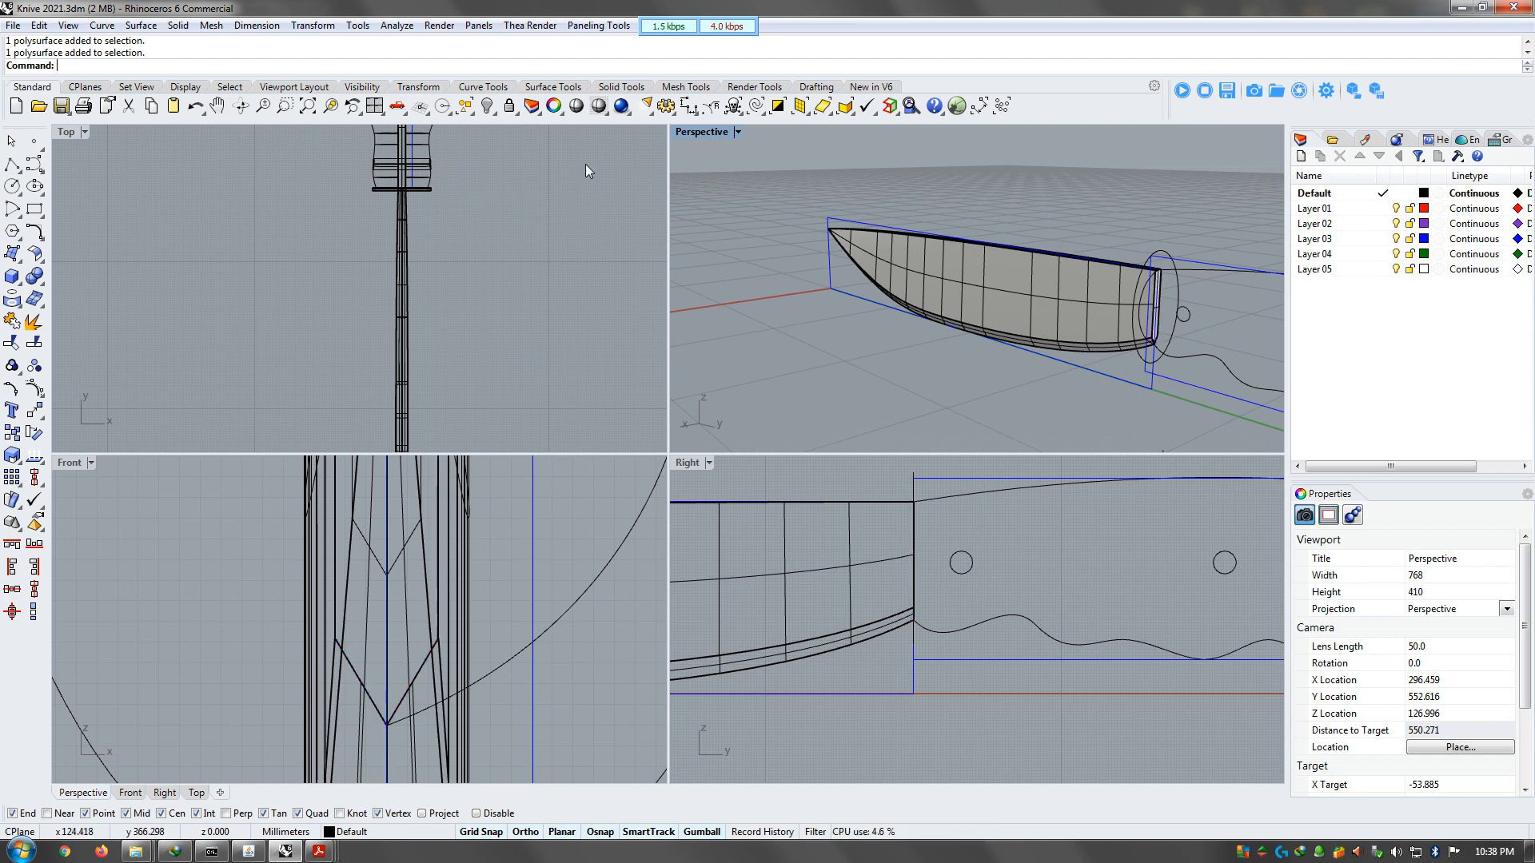
scroll(1164, 310, "up", 4)
left_click(1019, 273)
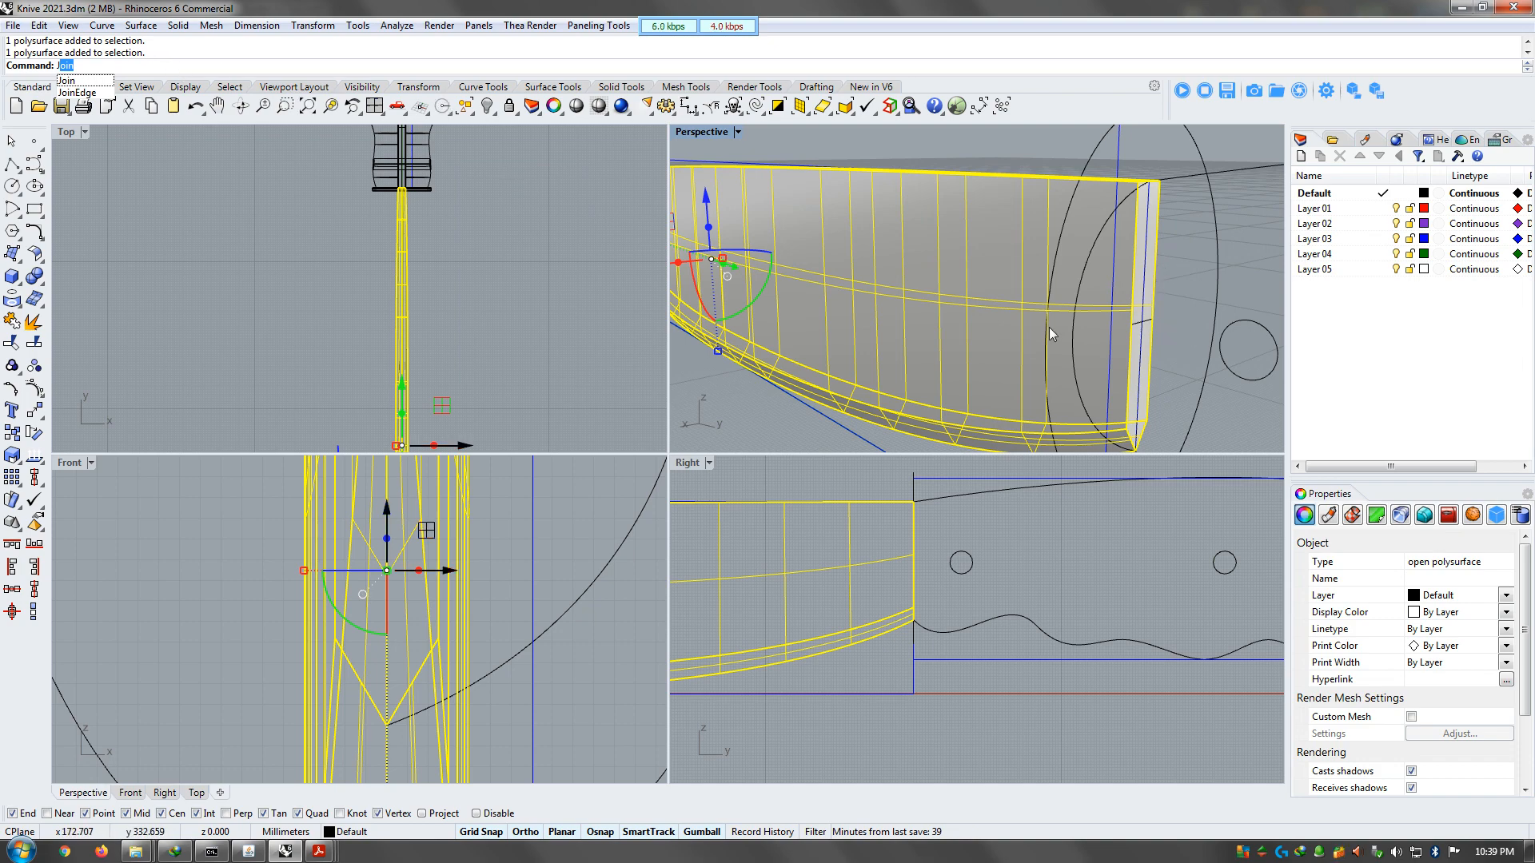
key("Return")
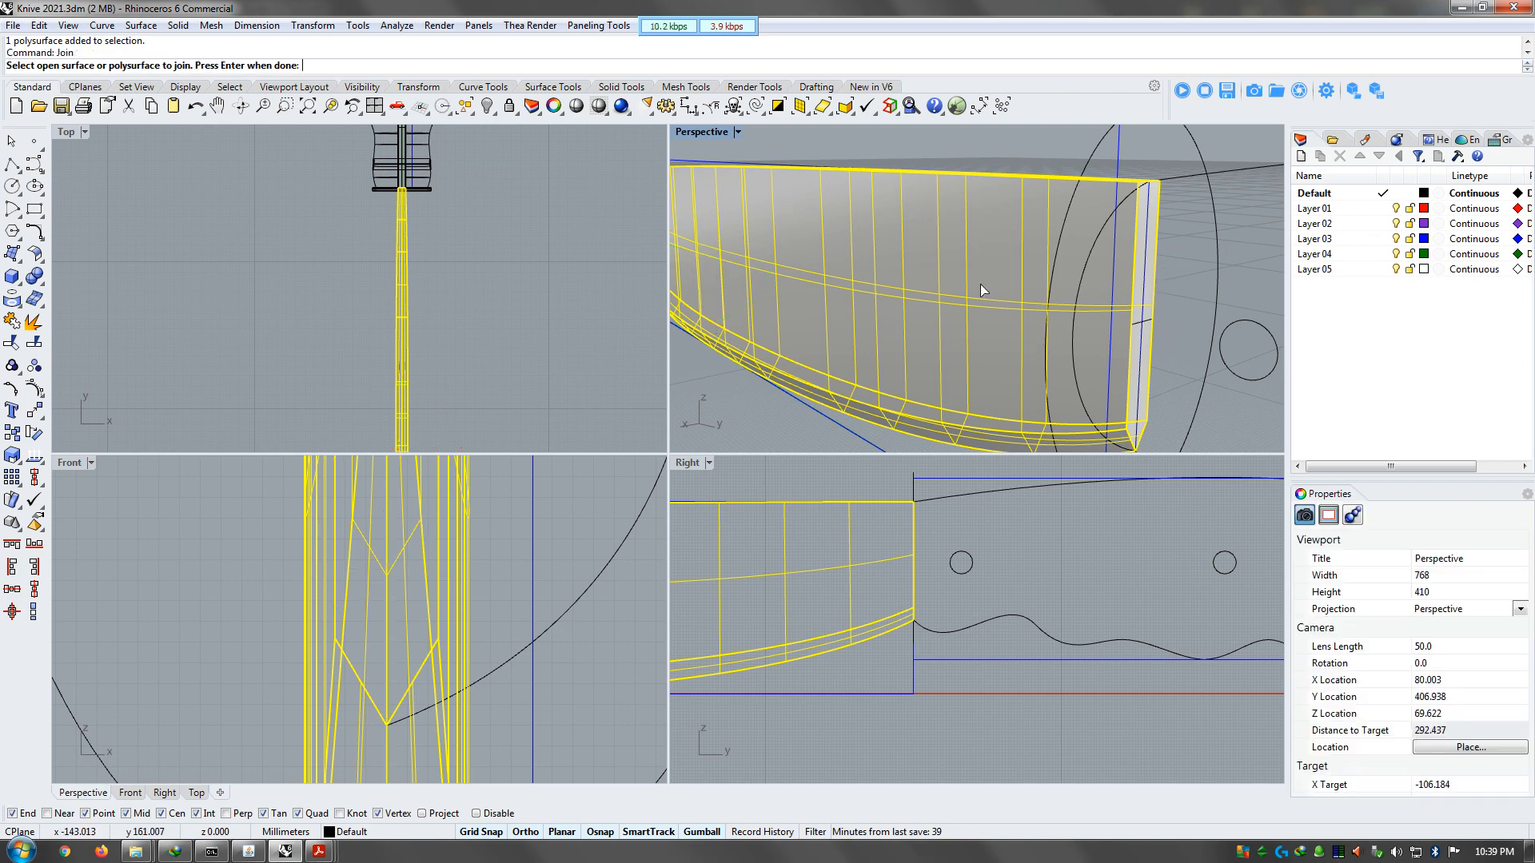
left_click(1150, 263)
key("Return")
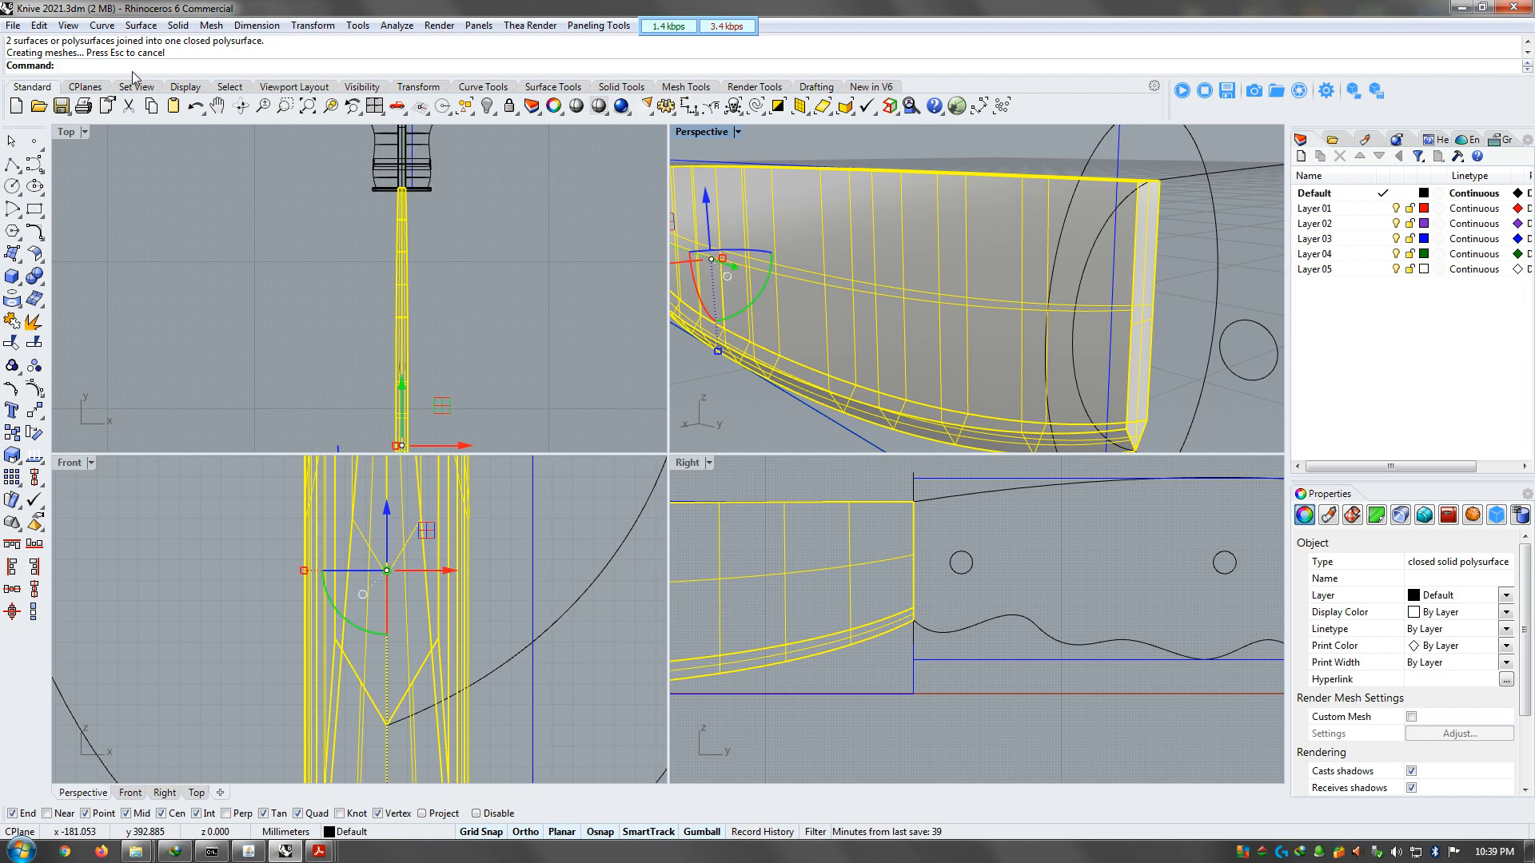
left_click(1179, 369)
Examine the blade's handle end and the handle's upper and wavy lower outline curves that start there
scroll(783, 301, "down", 10)
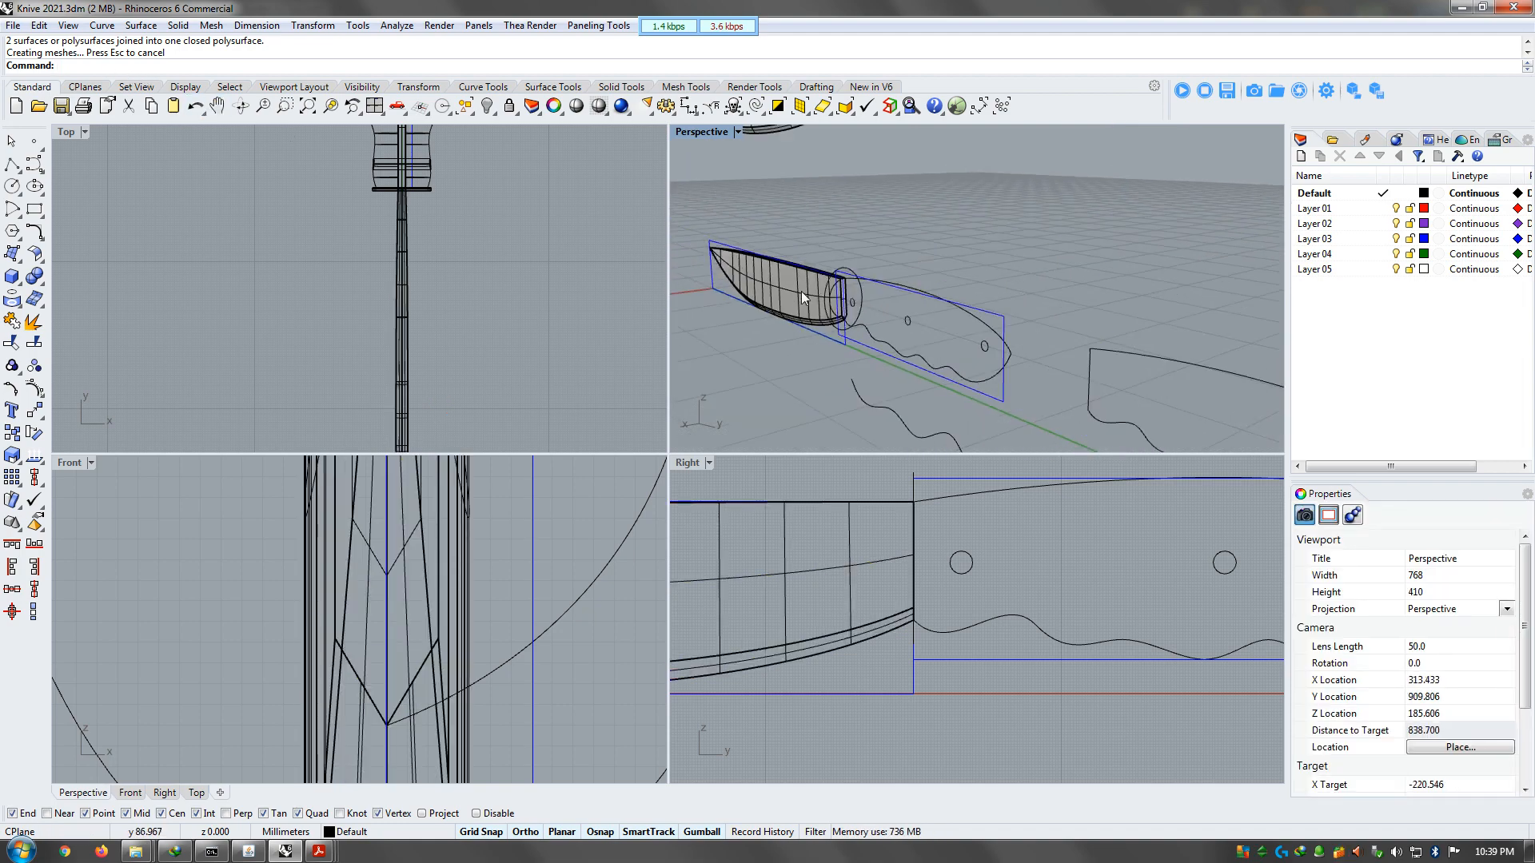
scroll(857, 359, "up", 6)
right_click_drag(818, 294, 987, 305)
scroll(916, 305, "down", 4)
scroll(1190, 281, "up", 6)
scroll(1192, 280, "up", 2)
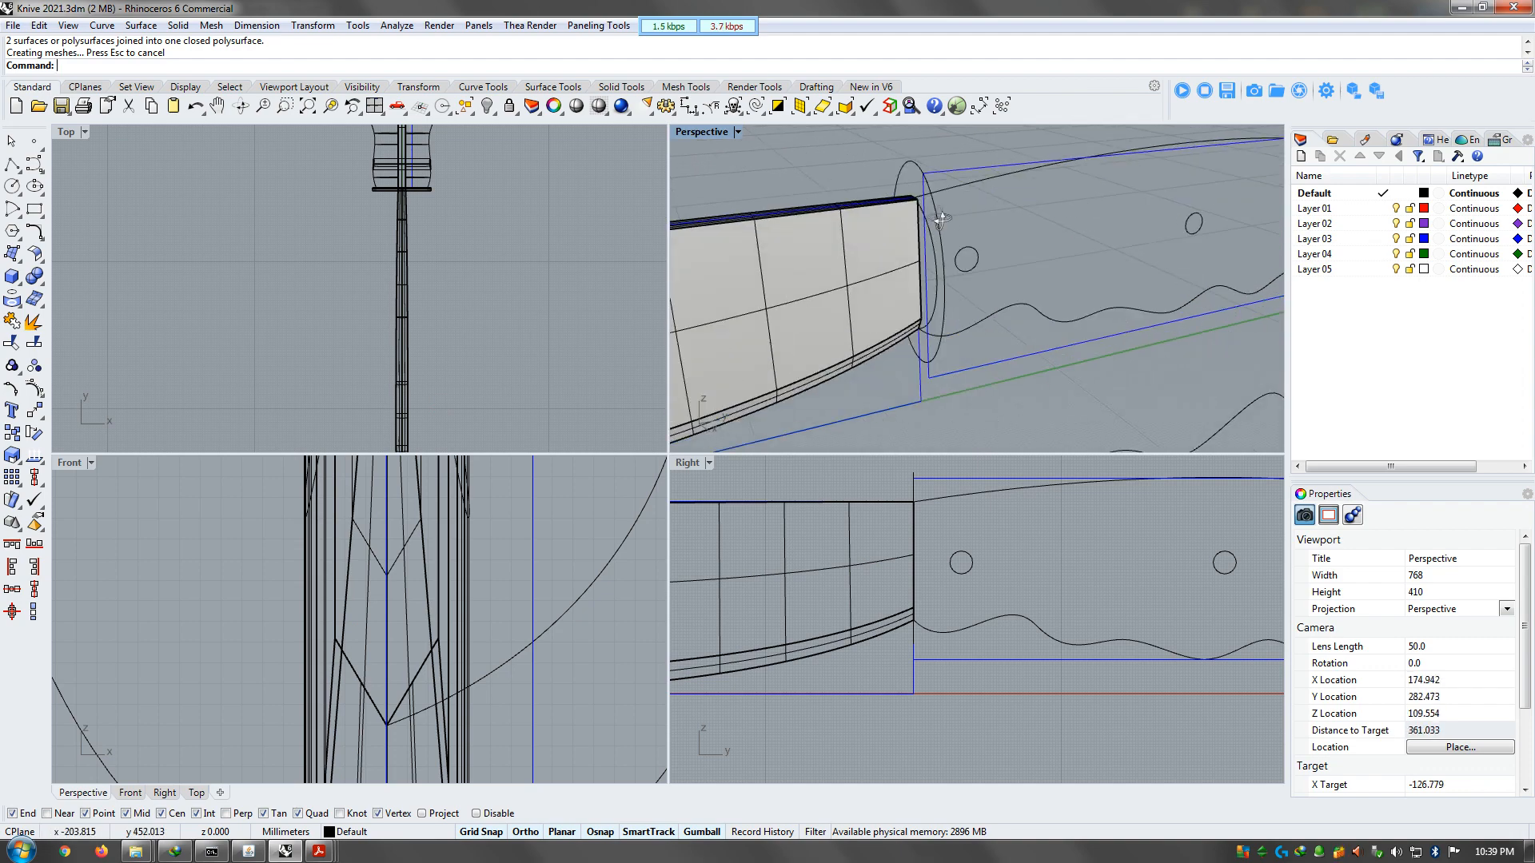
right_click_drag(941, 221, 747, 232)
scroll(832, 240, "down", 3)
scroll(843, 265, "down", 3)
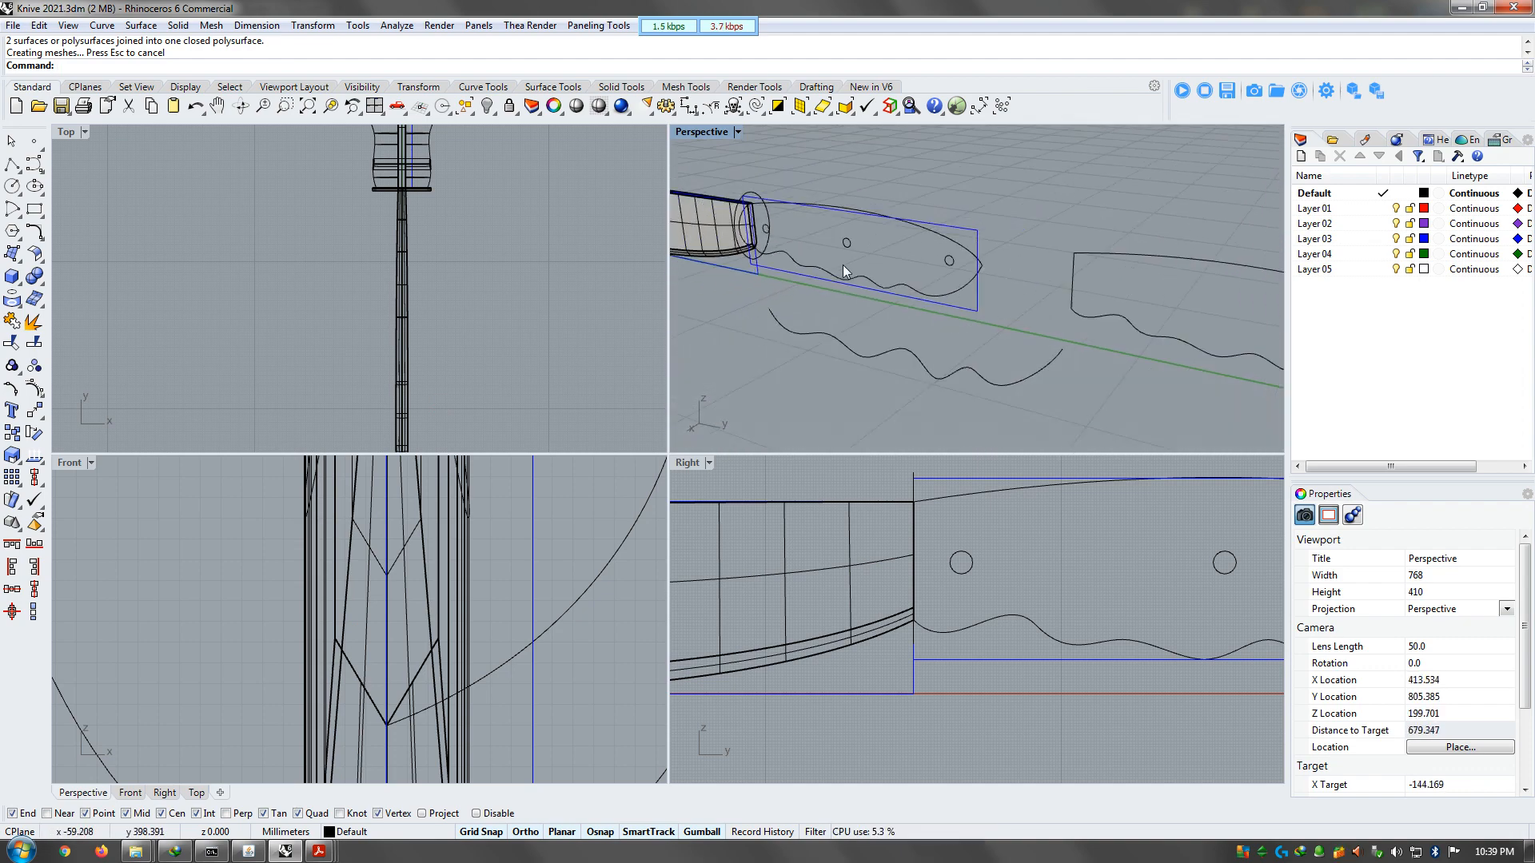
scroll(734, 227, "up", 8)
left_click(908, 192)
left_click(849, 297)
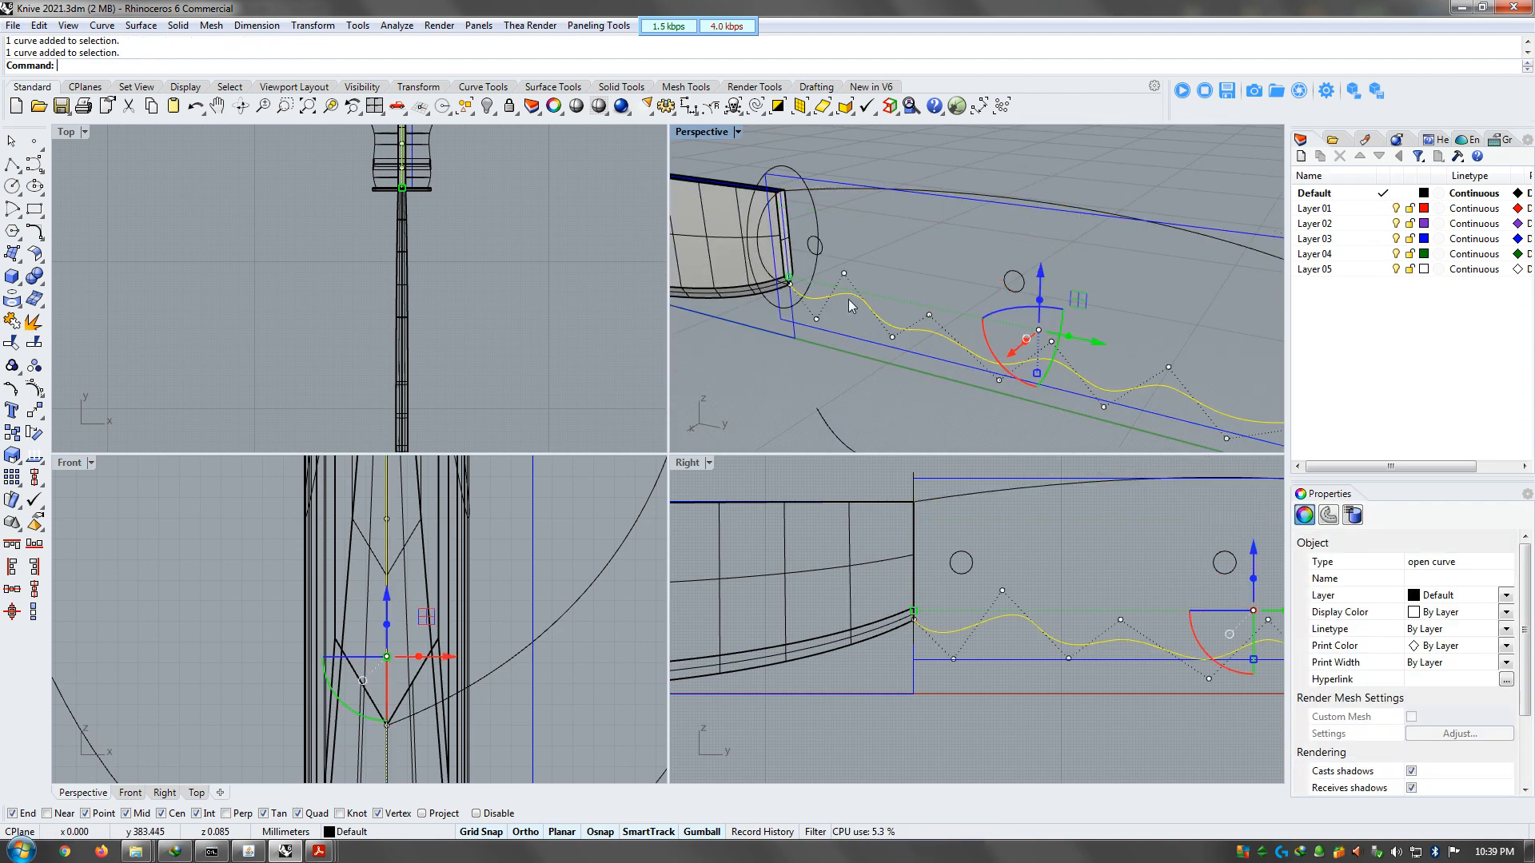
key("Escape")
Try adjusting the upper and lower control points of the handle's half cross-section curve vertically in the front view
left_click(759, 225)
scroll(425, 608, "down", 4)
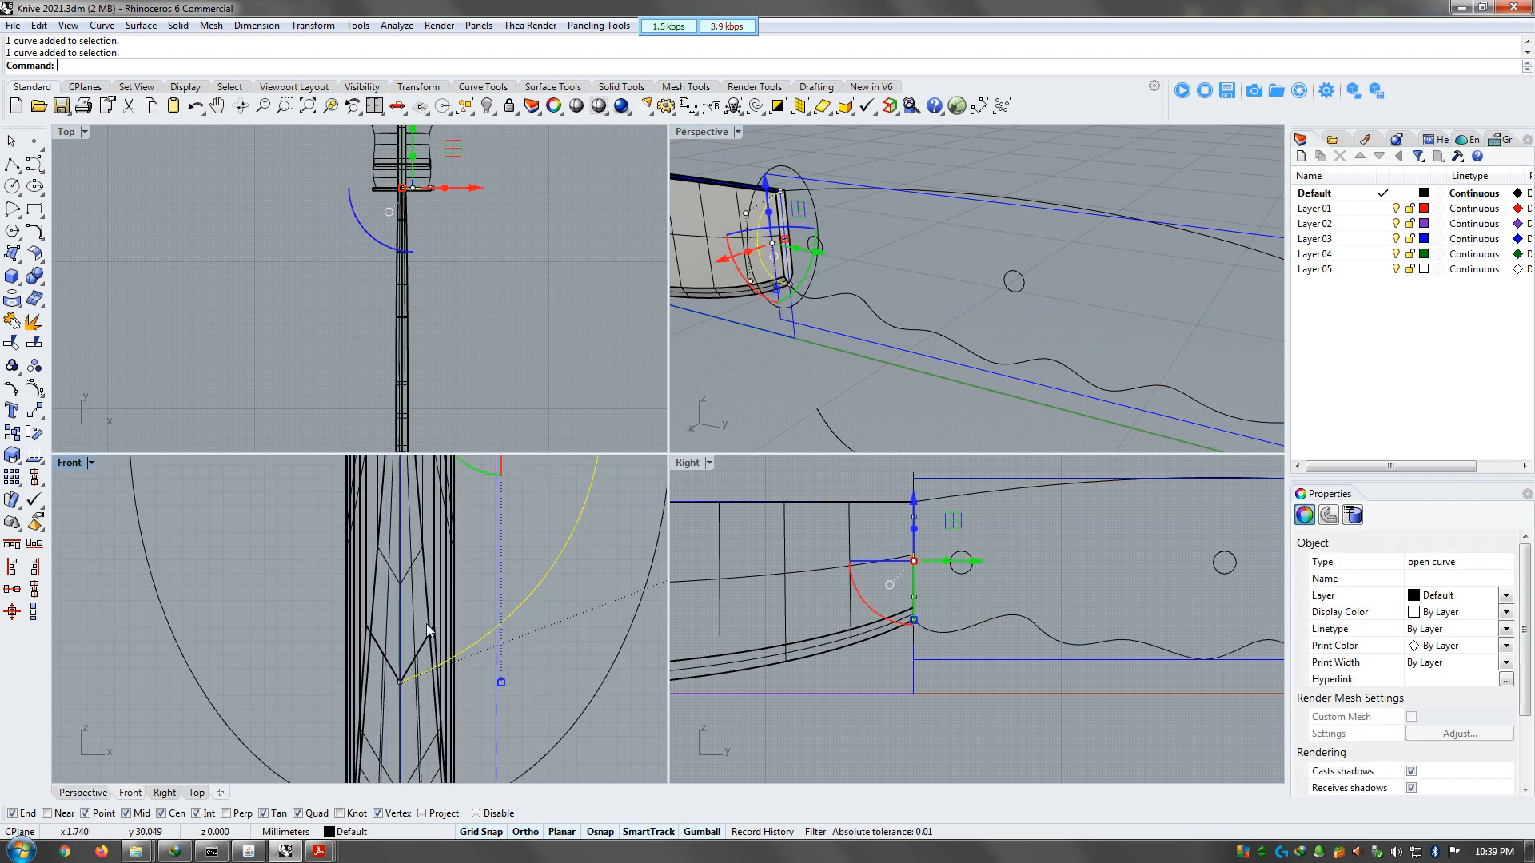
scroll(427, 629, "down", 5)
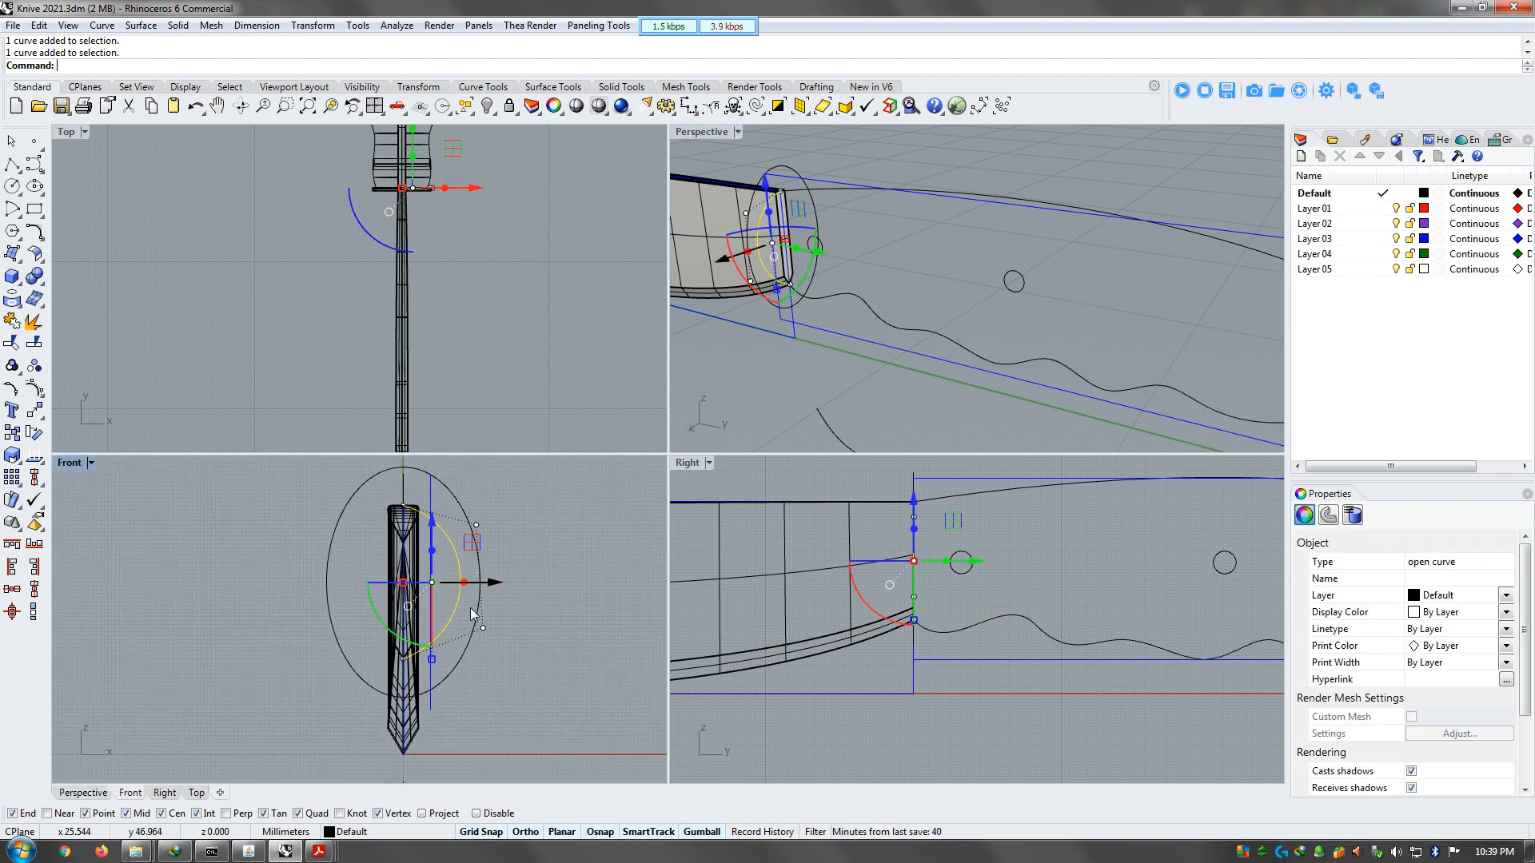
scroll(482, 523, "up", 3)
left_click(473, 526)
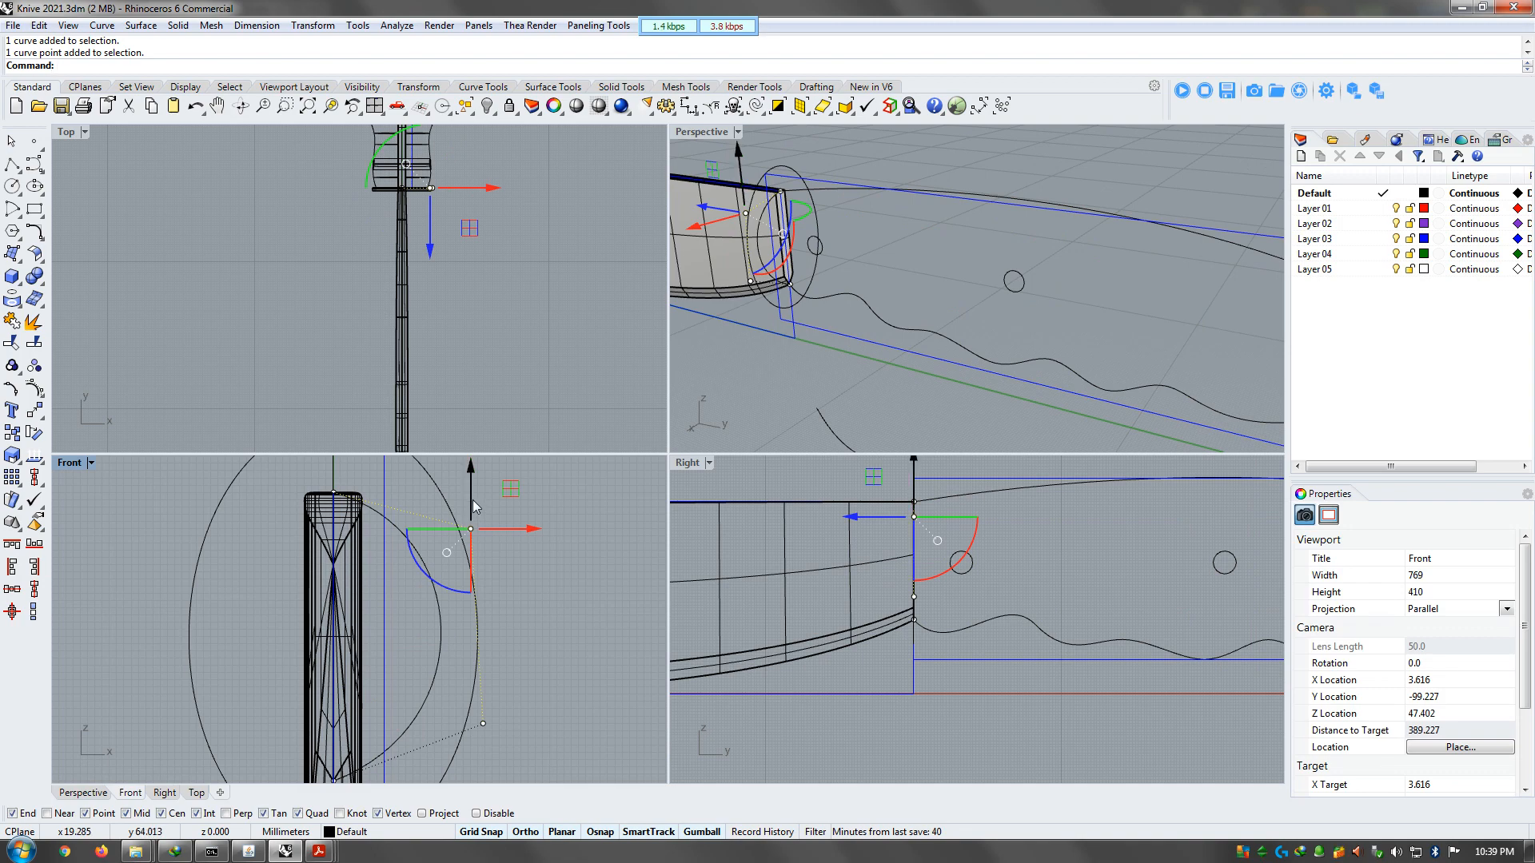
left_click_drag(473, 501, 473, 473)
key("Escape")
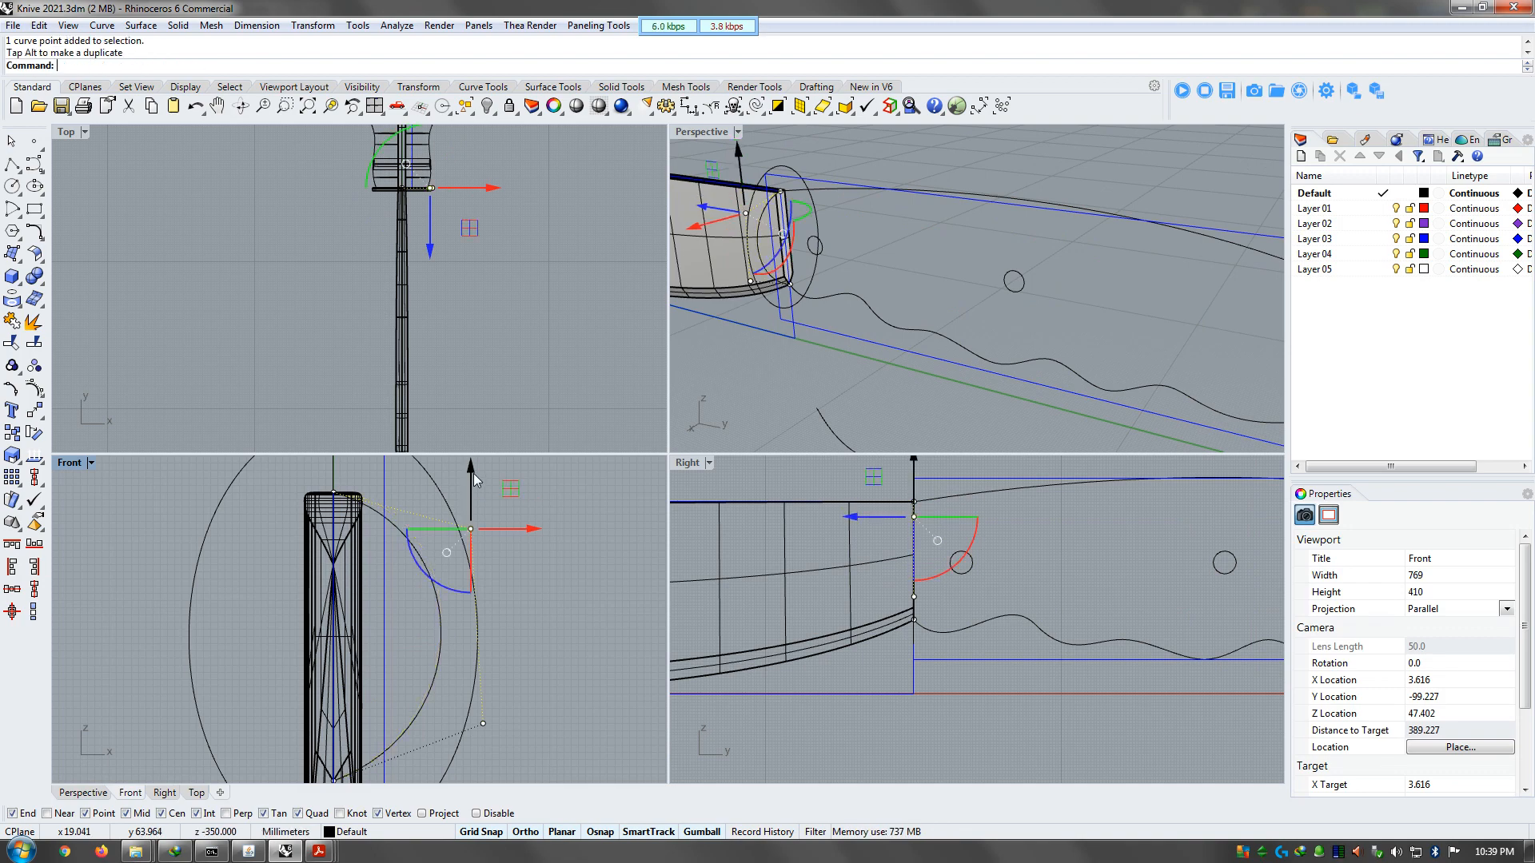
scroll(558, 563, "down", 1)
left_click(496, 693)
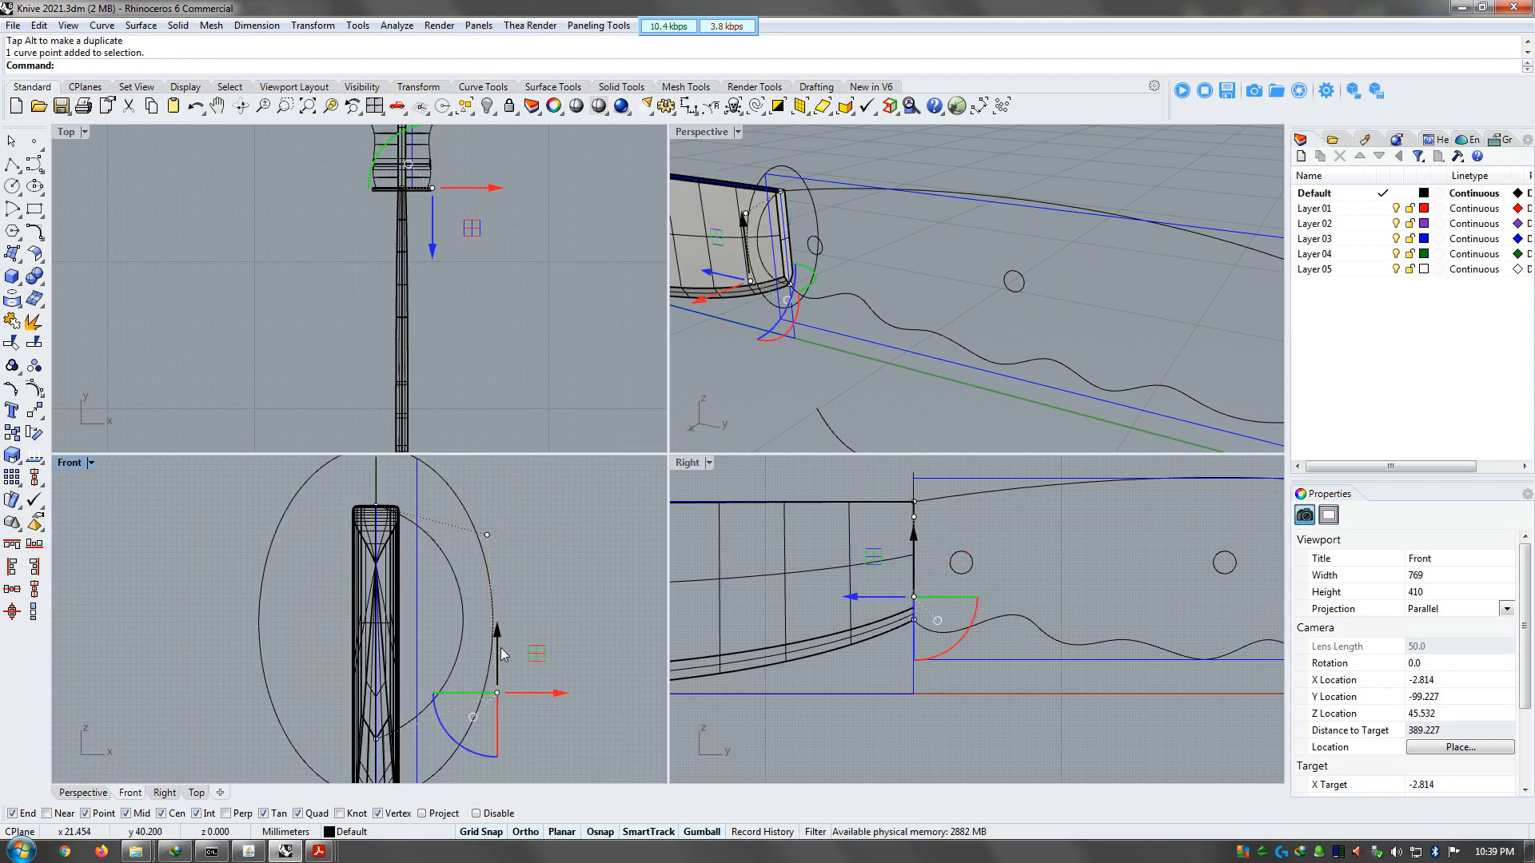
left_click_drag(500, 648, 502, 651)
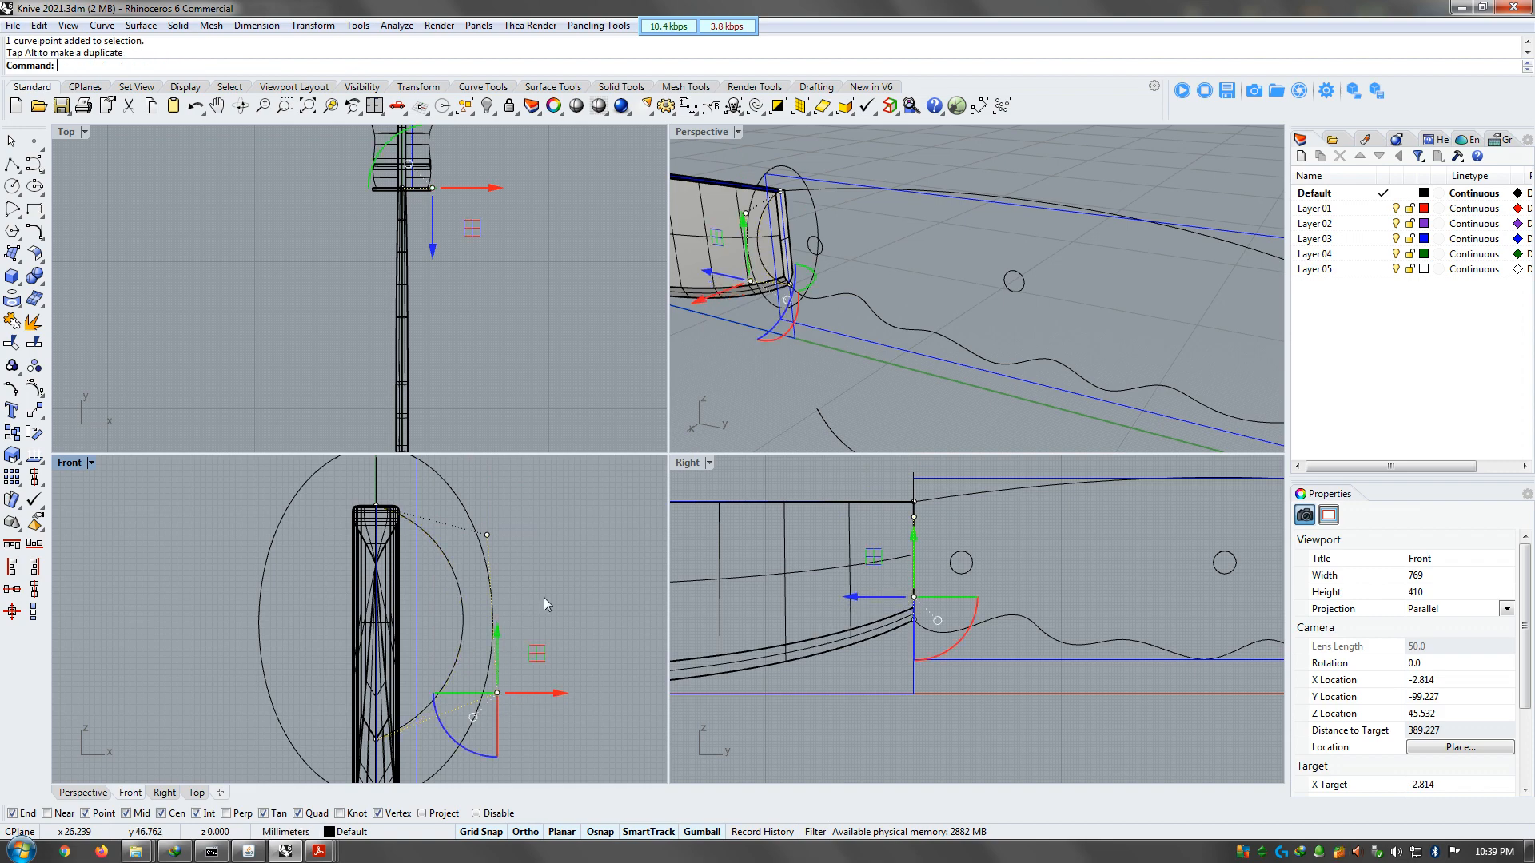
key("Escape")
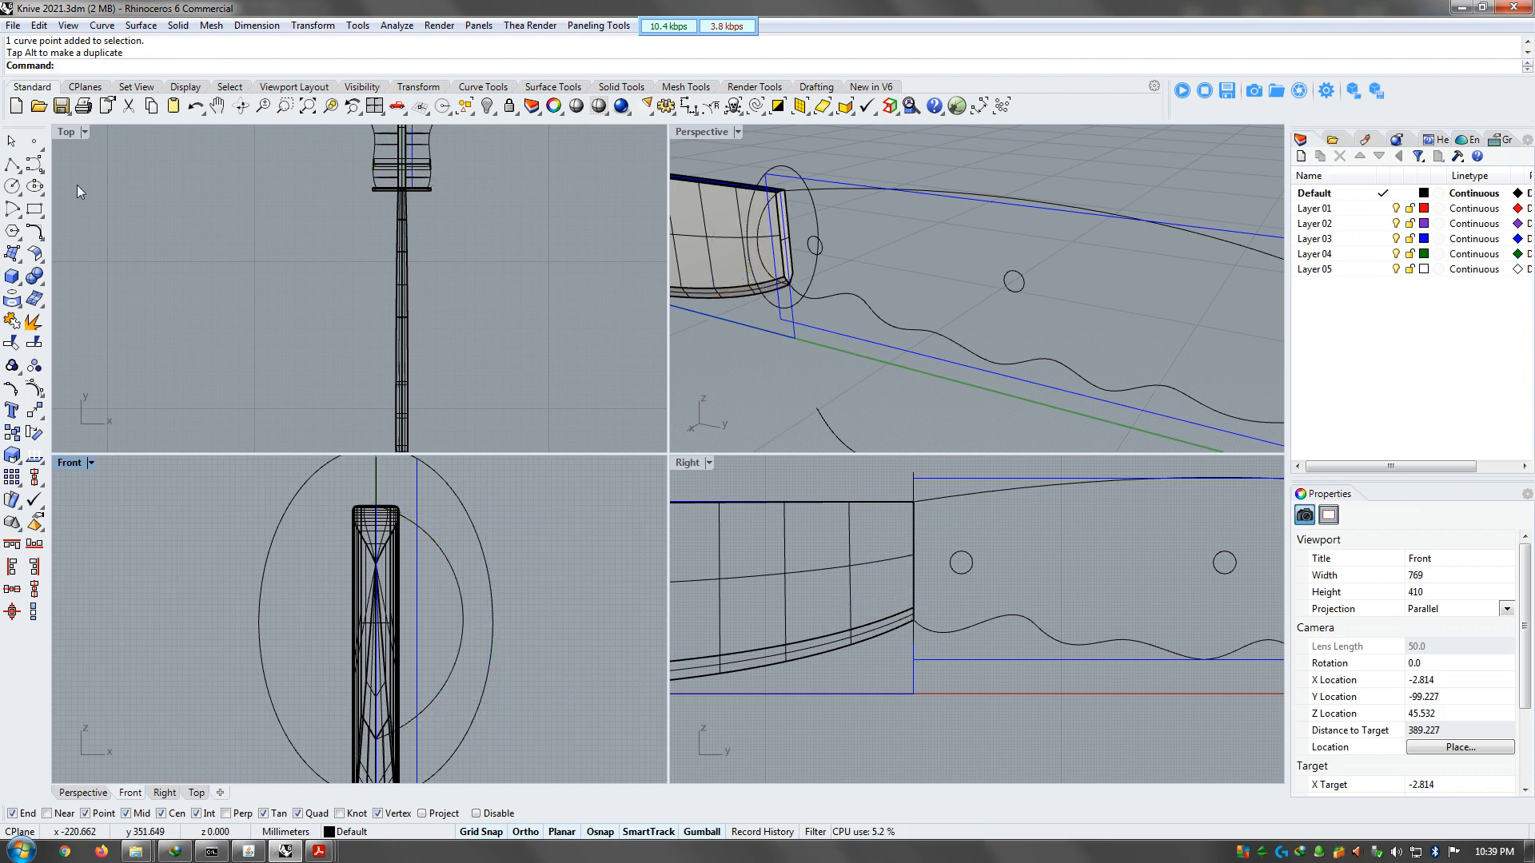
Sweep the half cross-section curve along the handle's upper and lower outline curves with Sweep2, leaving cross sections unchanged and maintaining height
type("SW2")
key("Return")
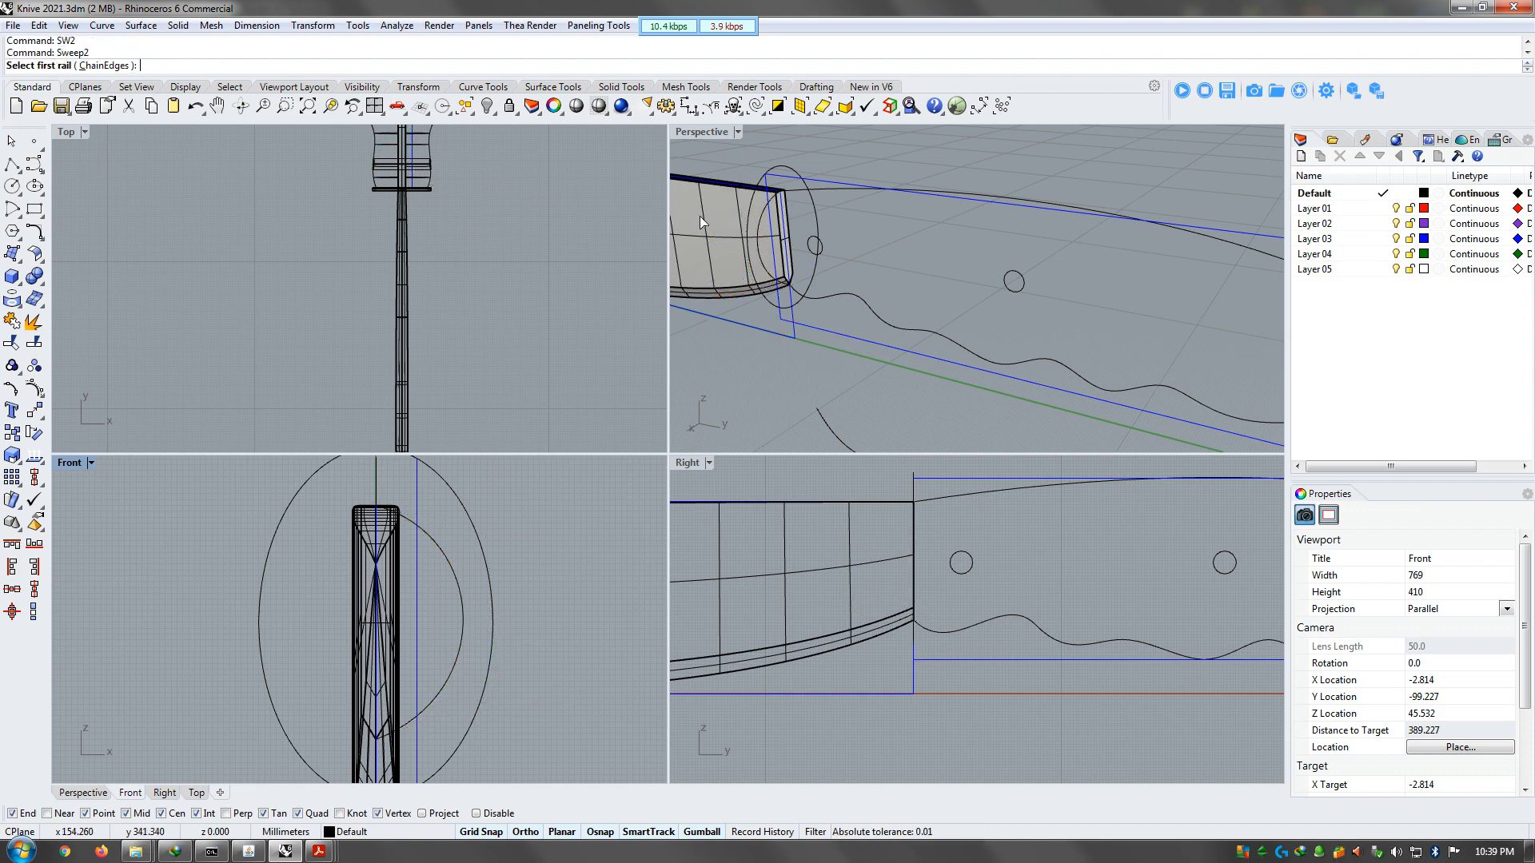
left_click(828, 196)
left_click(827, 303)
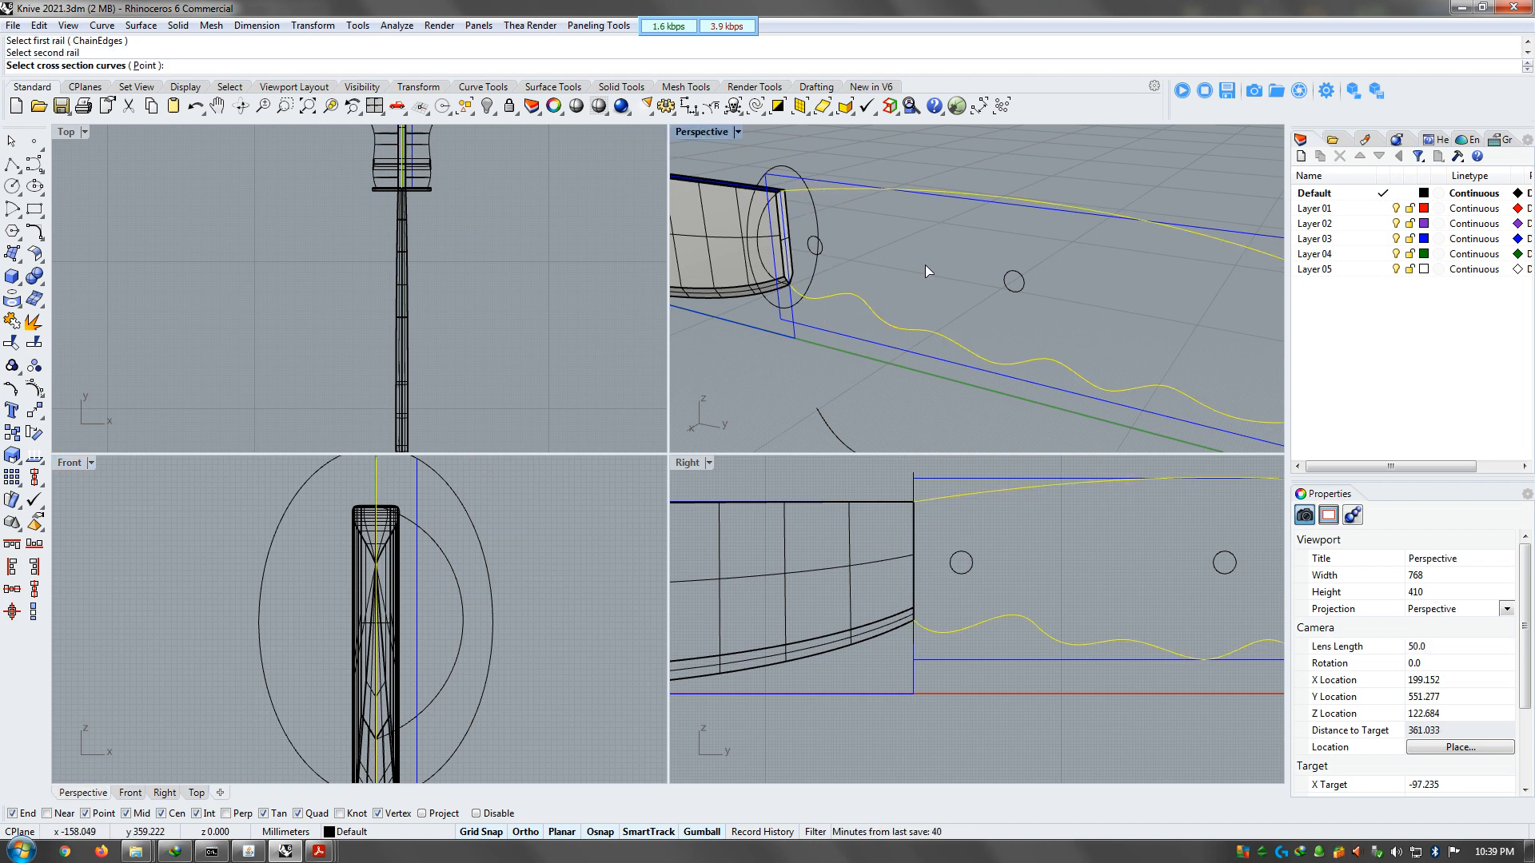
left_click(761, 222)
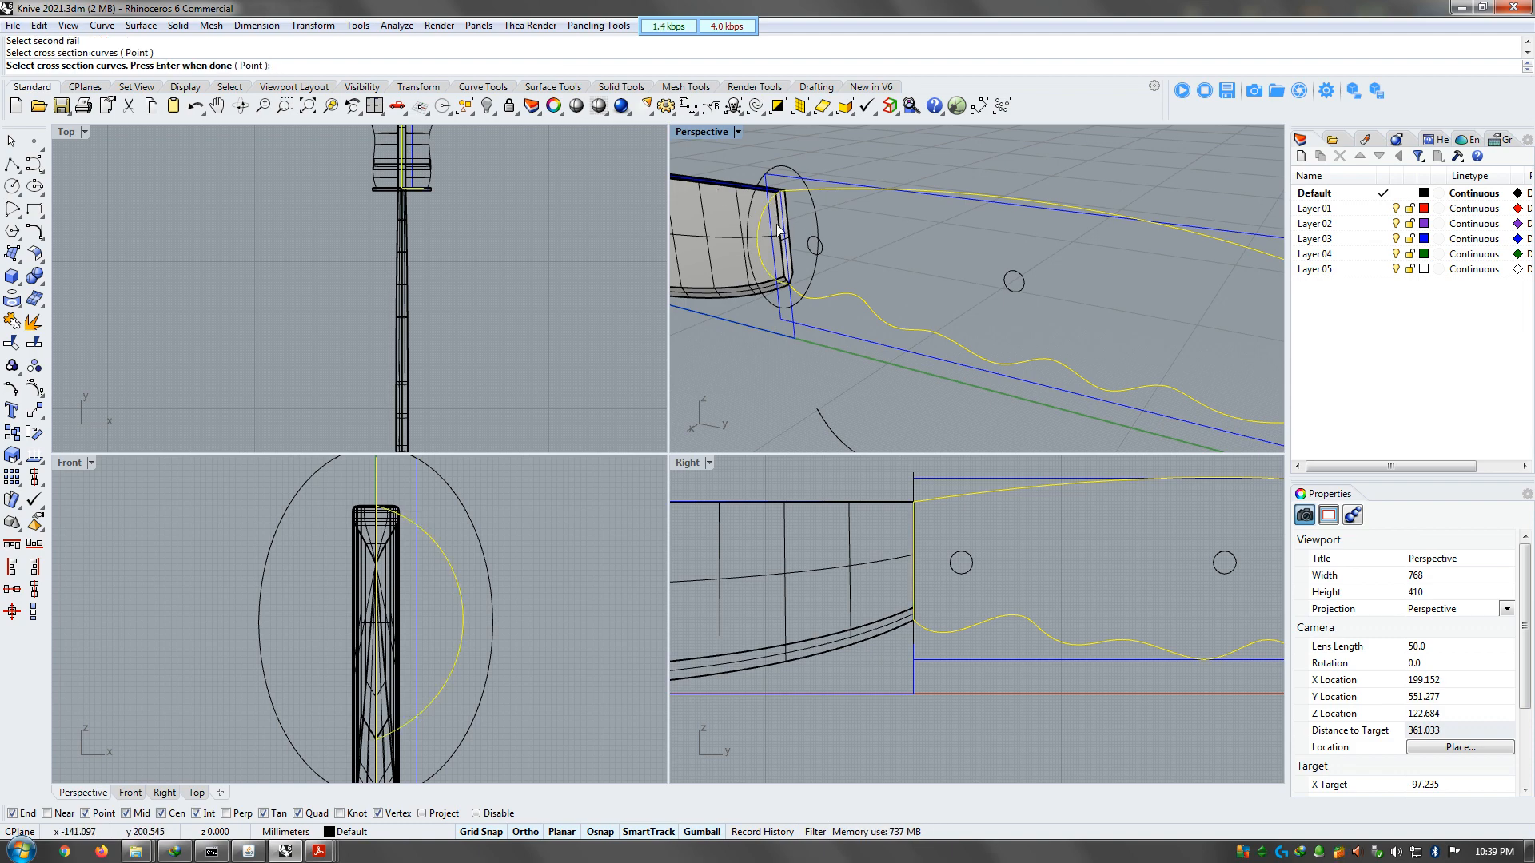
key("Return")
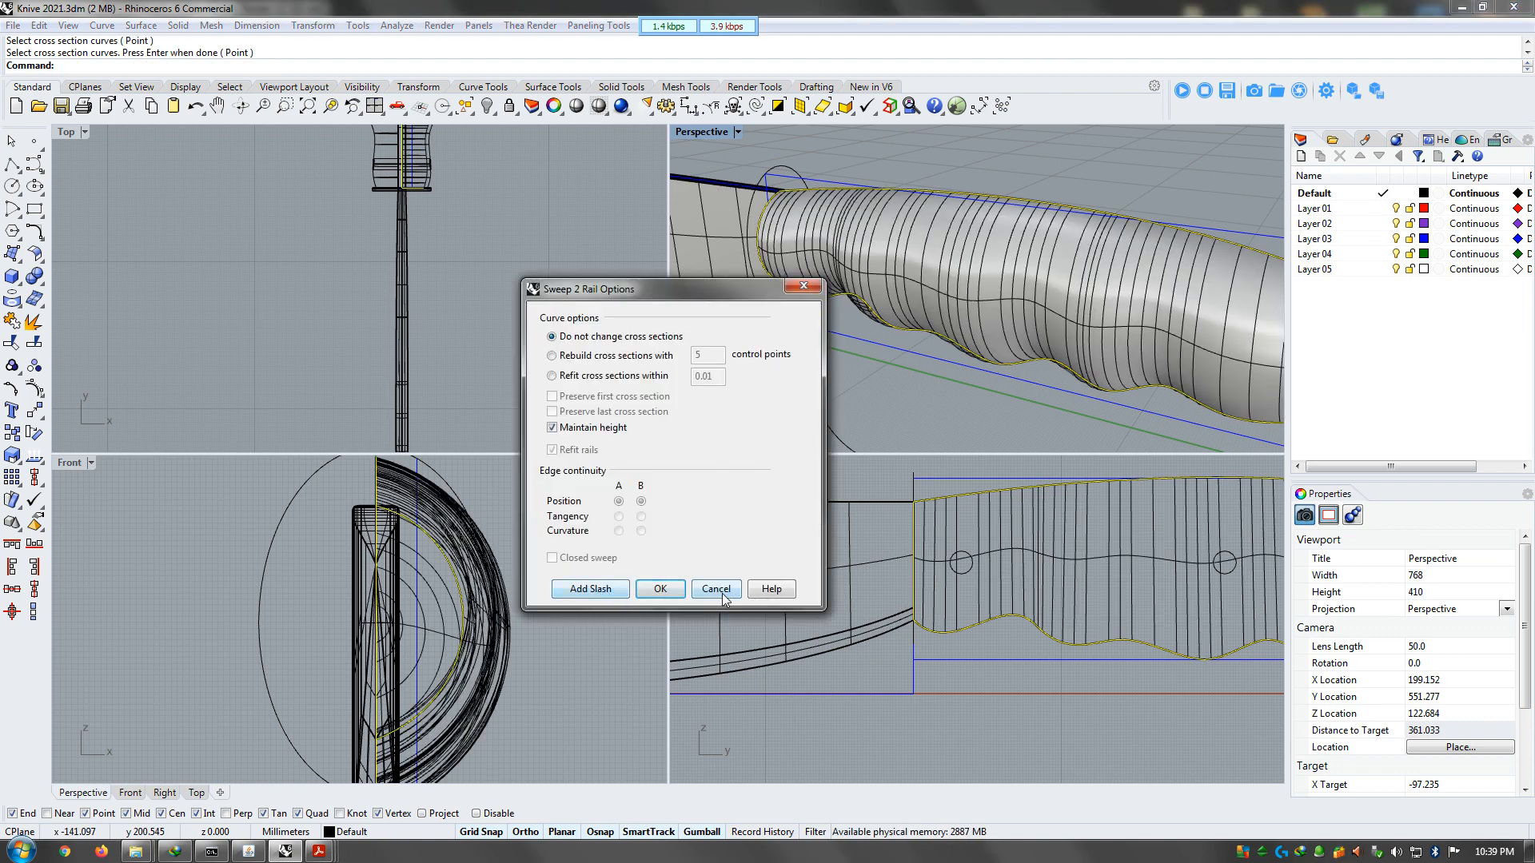
left_click(661, 588)
Mirror a copy of the swept handle surface across the knife's vertical centre plane in the front view
right_click_drag(831, 256, 1119, 271)
left_click(1028, 270)
type("mirror")
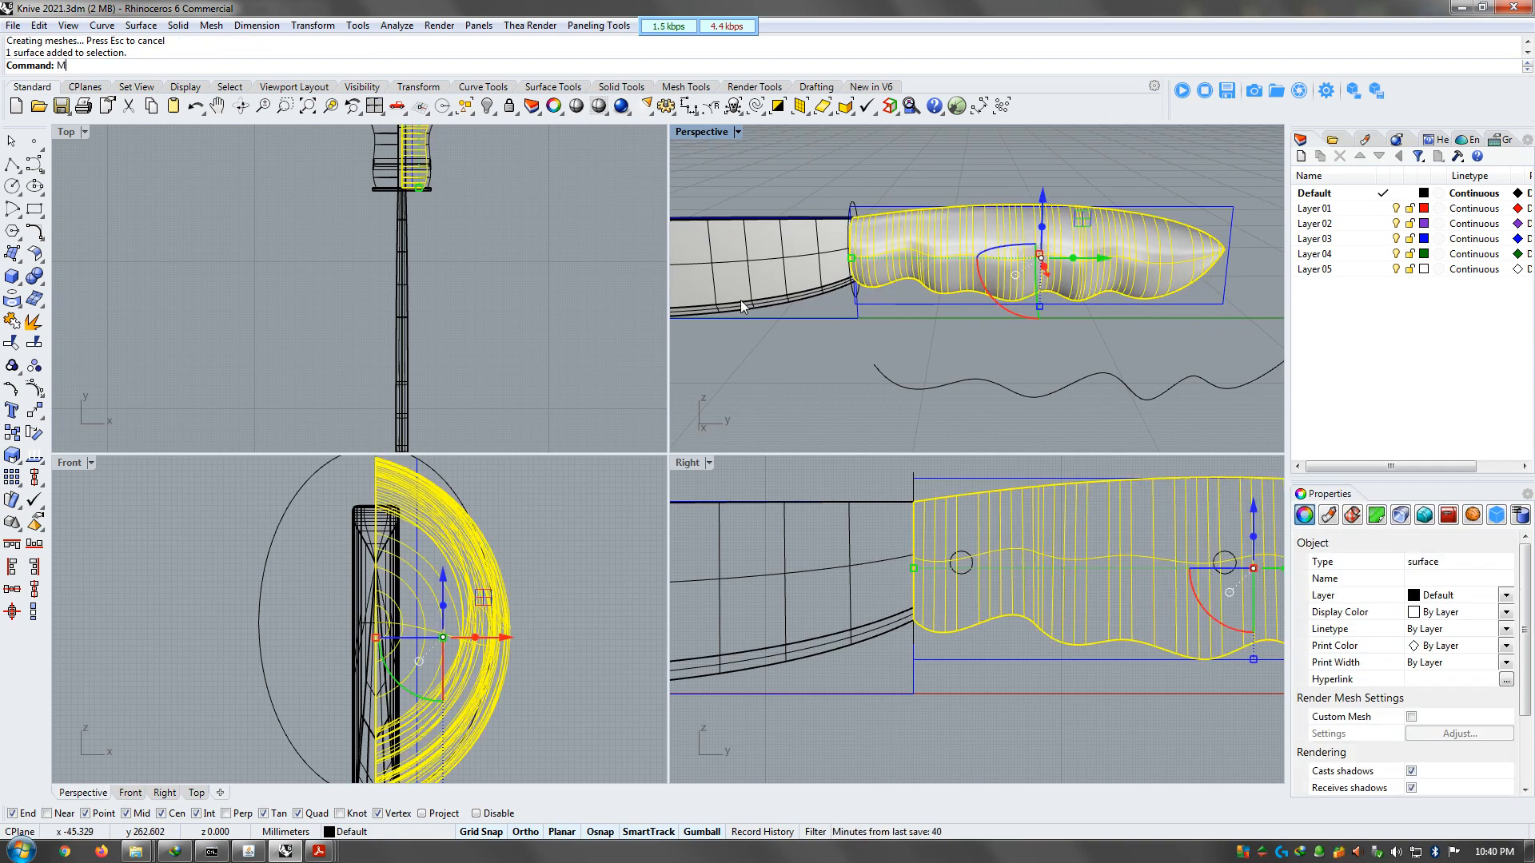
key("Return")
left_click(376, 481)
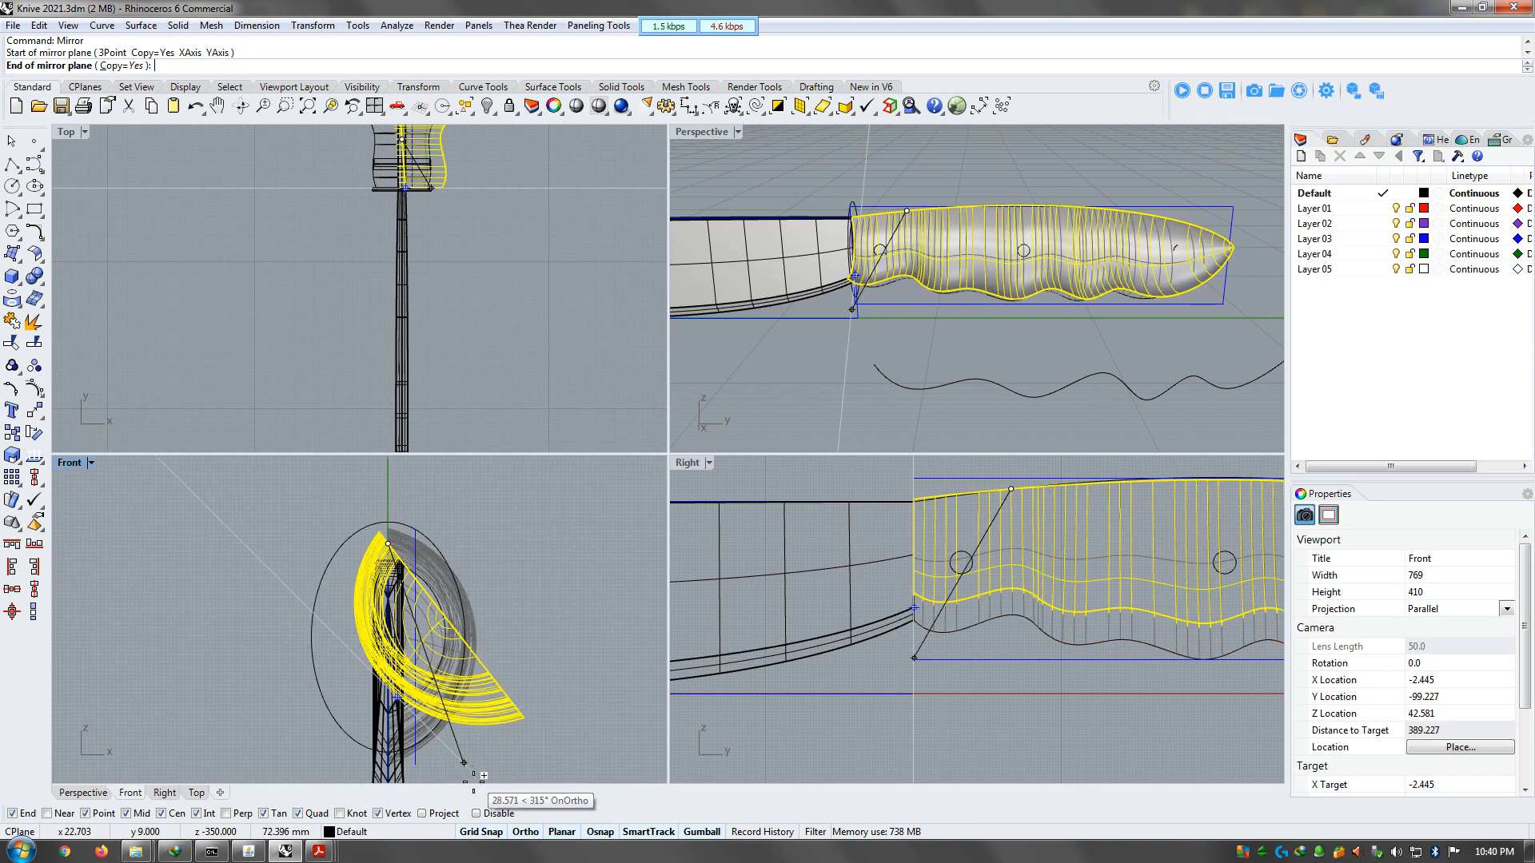
left_click(383, 470)
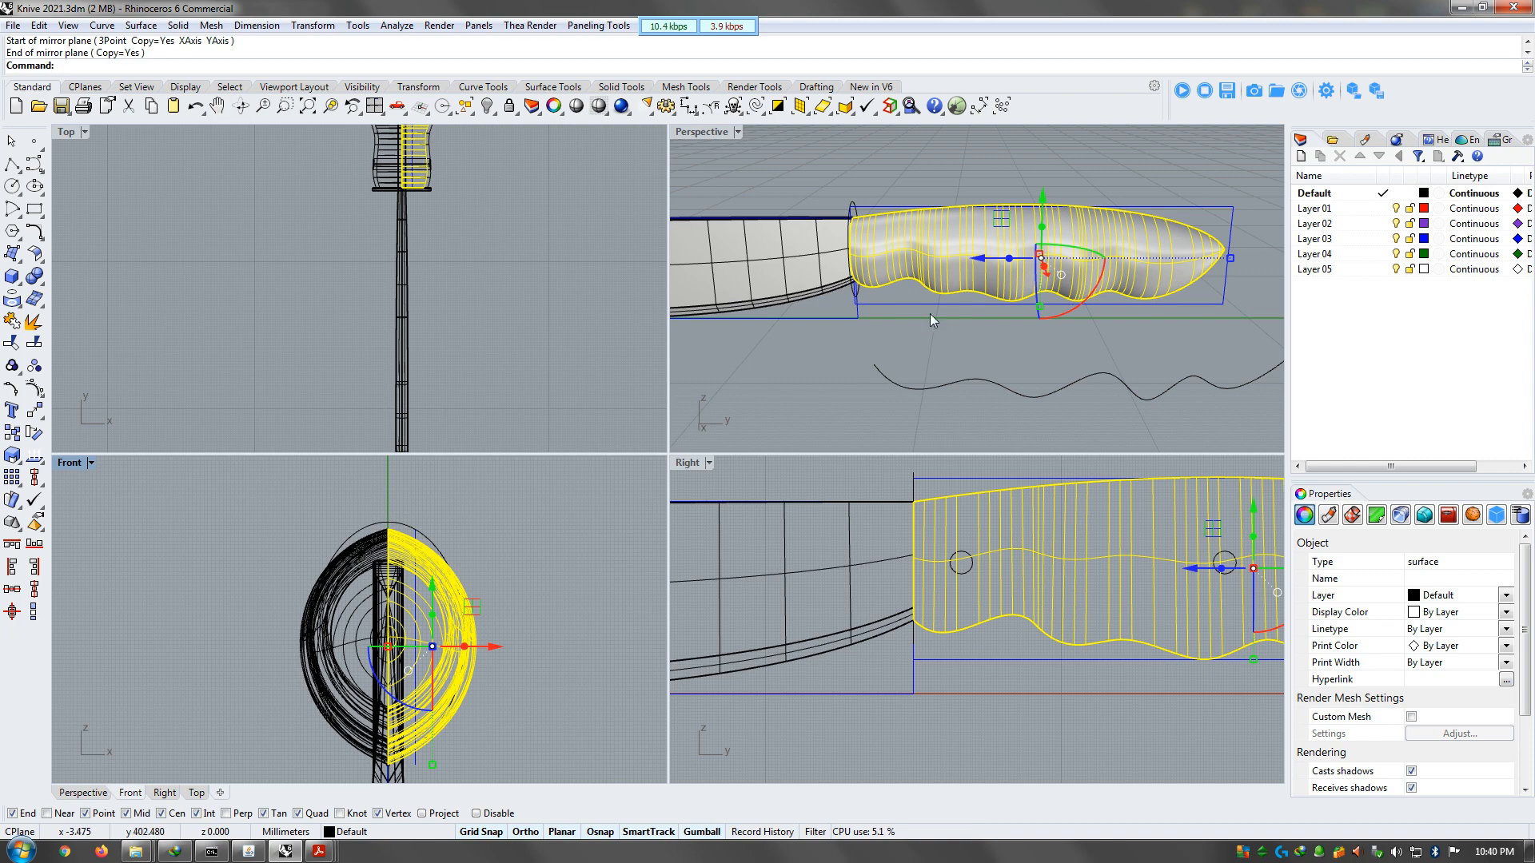
left_click(988, 357)
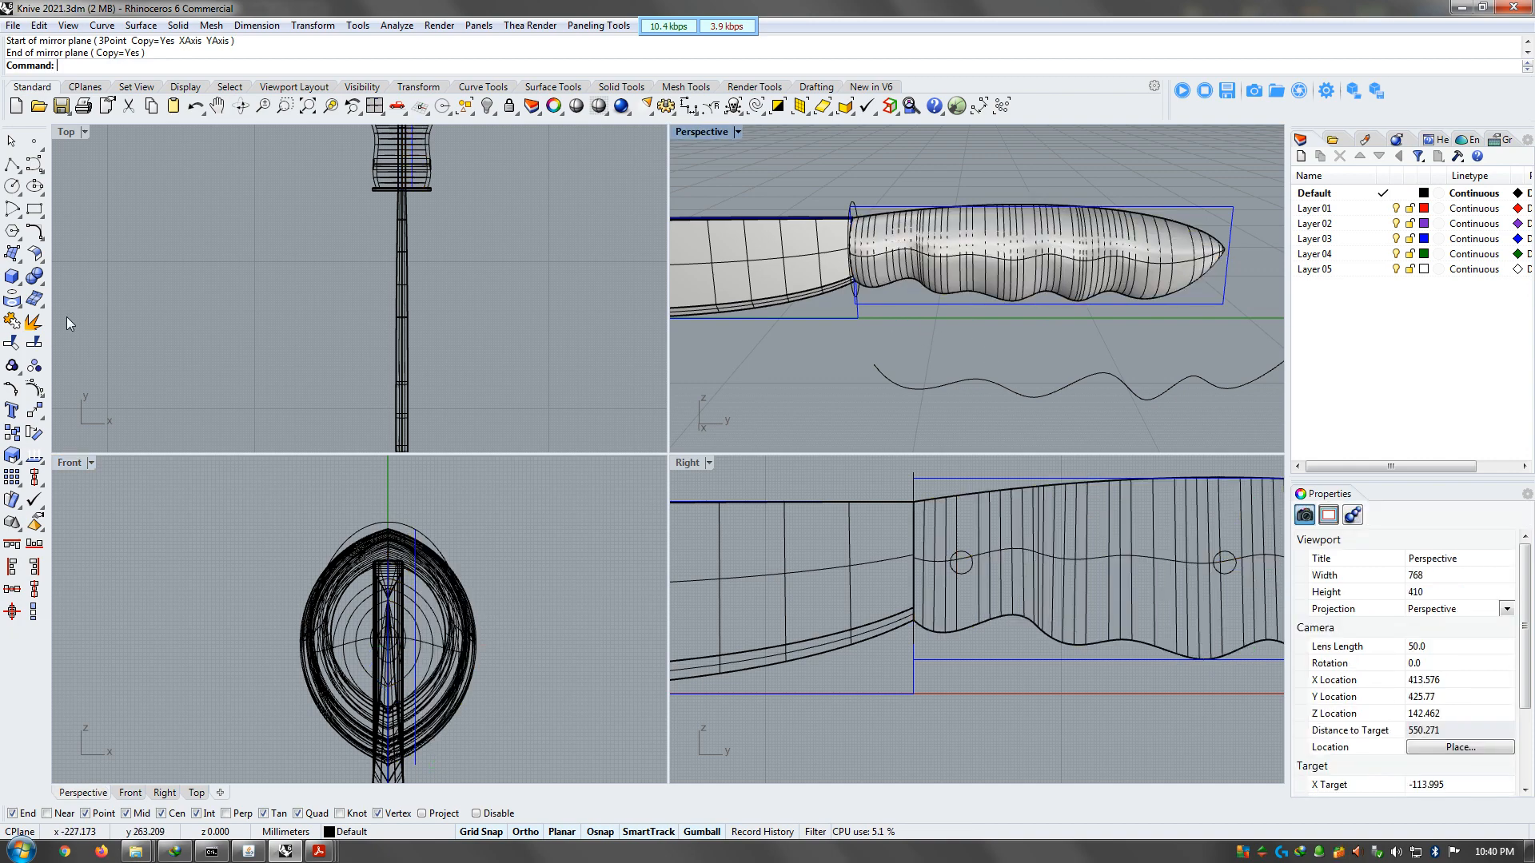
Join the two mirrored handle halves into one polysurface
left_click(11, 322)
right_click_drag(1031, 259, 856, 295)
left_click(889, 300)
left_click(913, 284)
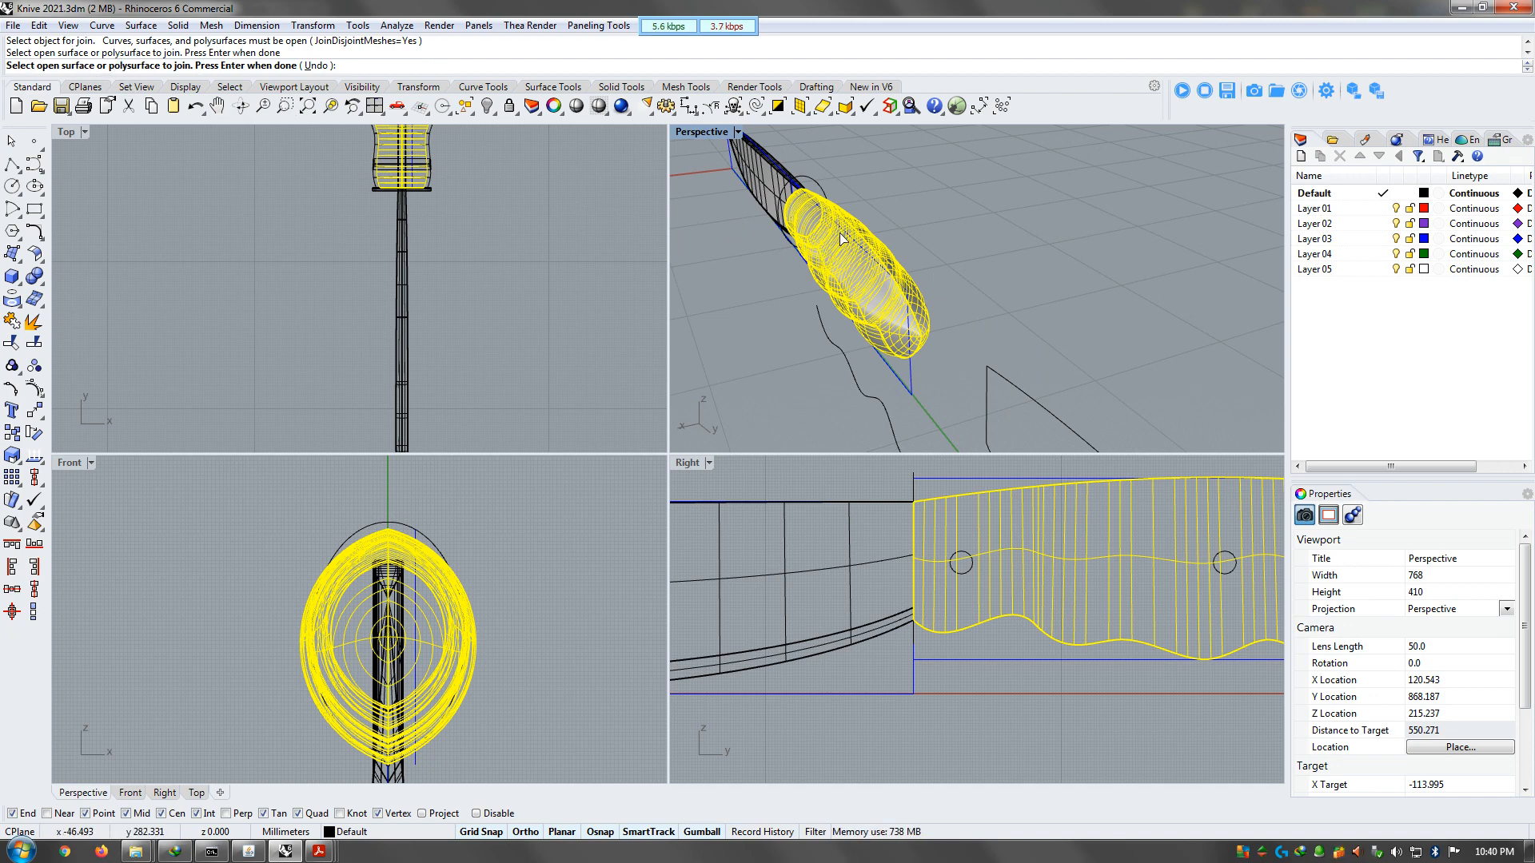
key("Return")
Cap the open end of the joined handle polysurface
left_click(860, 270)
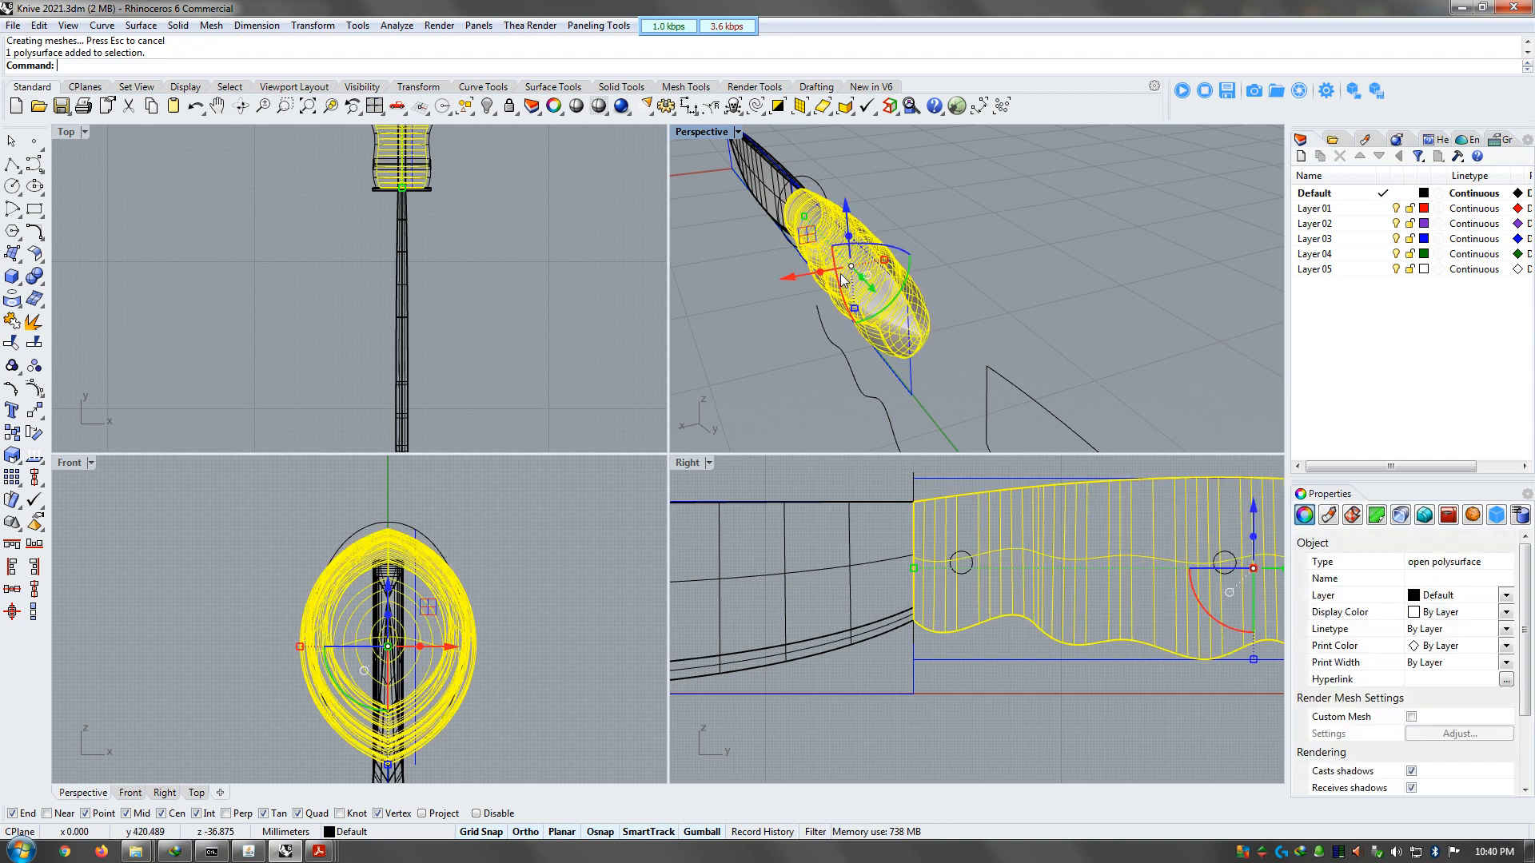
type("cap")
key("Return")
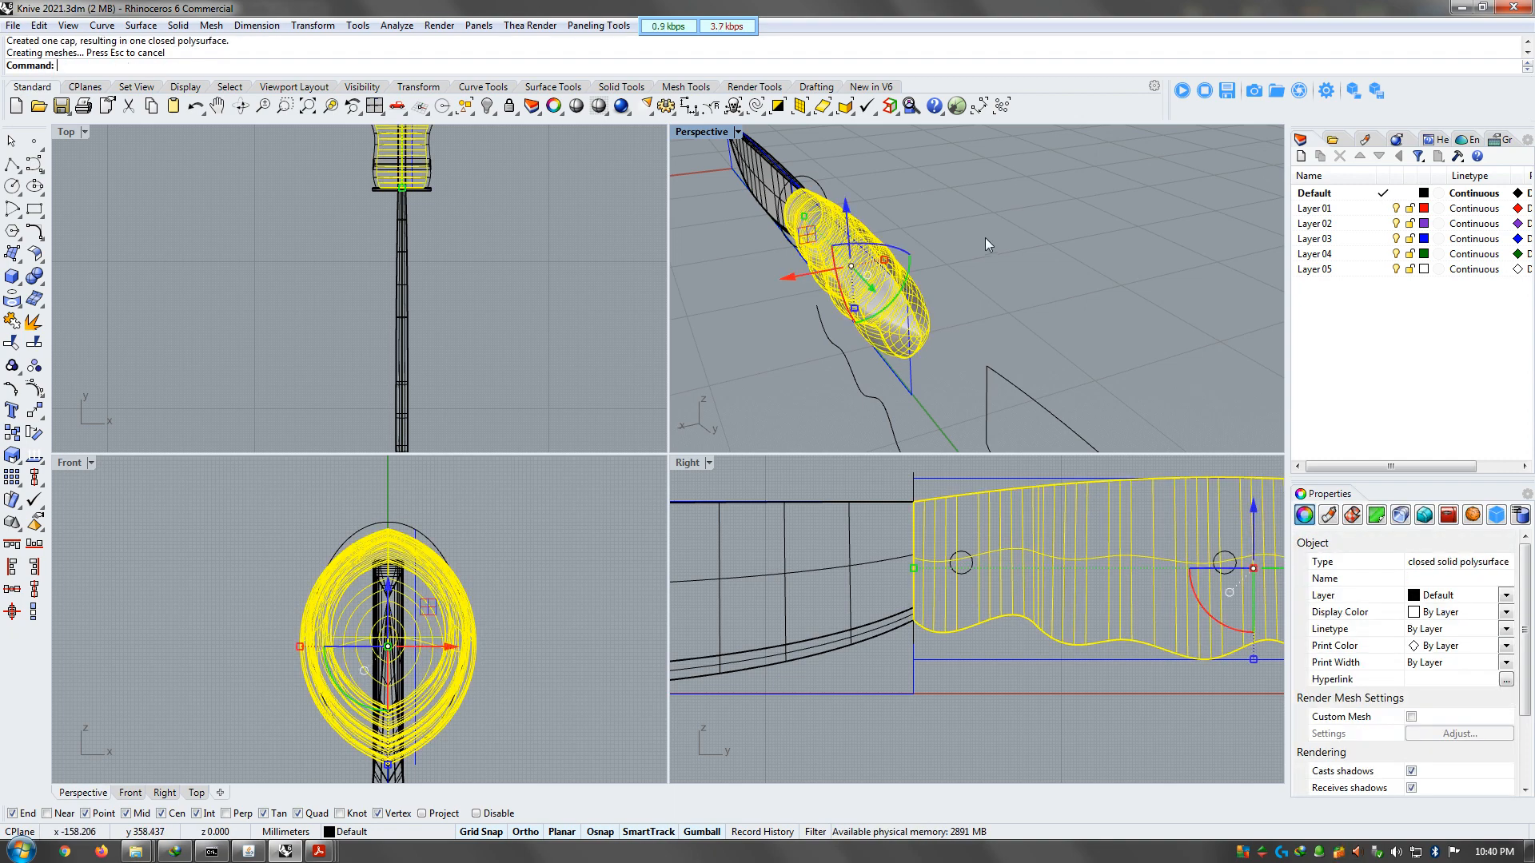
left_click(985, 238)
Compare the capped handle and its junction with the blade against the finished reference knife's handle, guard and inner tang
right_click_drag(800, 298, 1060, 285)
scroll(1063, 291, "up", 3)
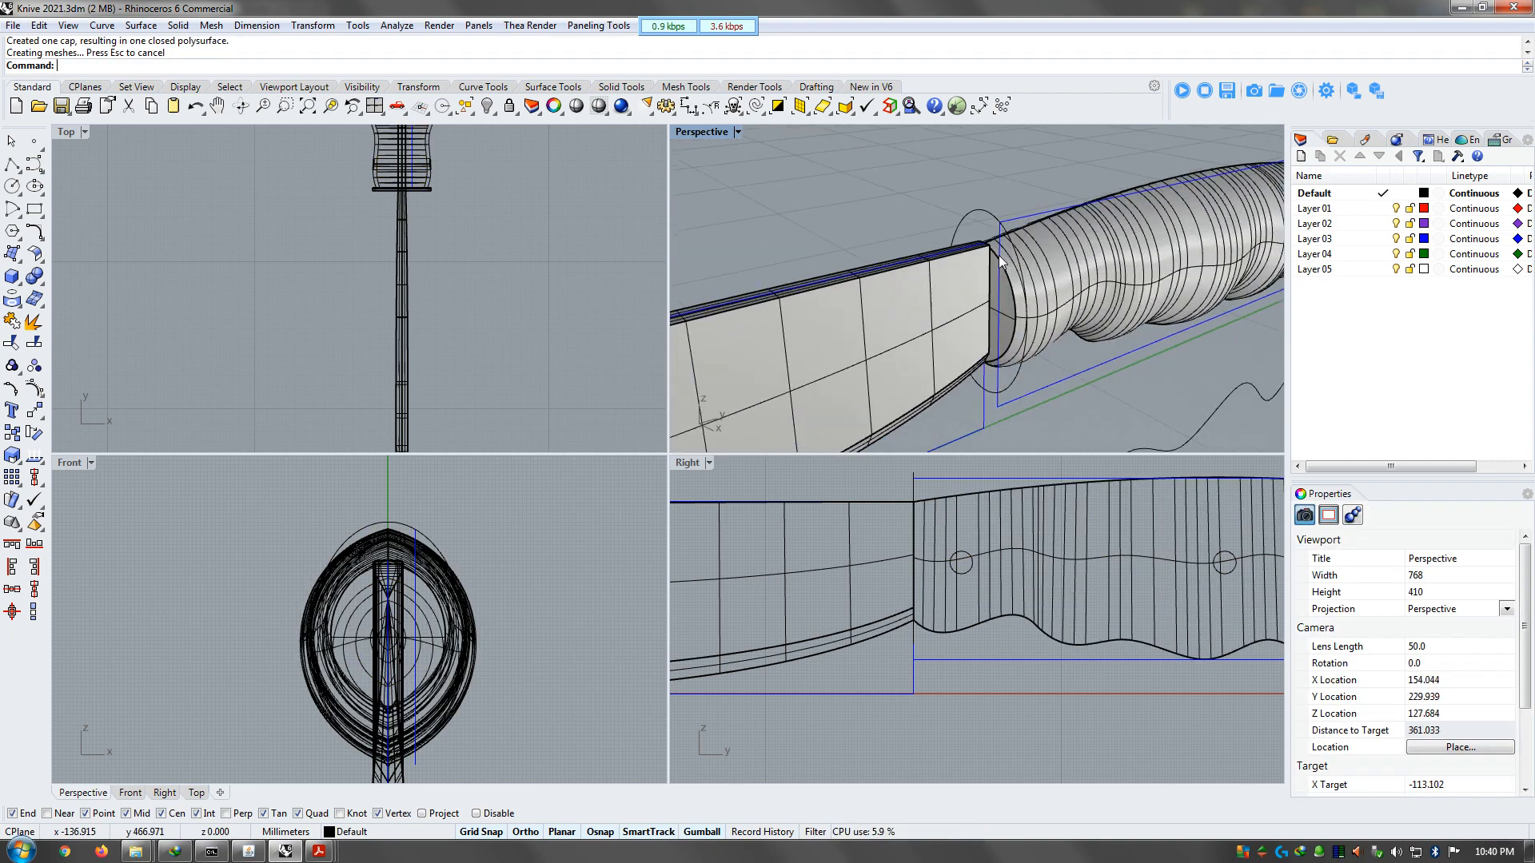
left_click(1097, 259)
scroll(950, 347, "down", 6)
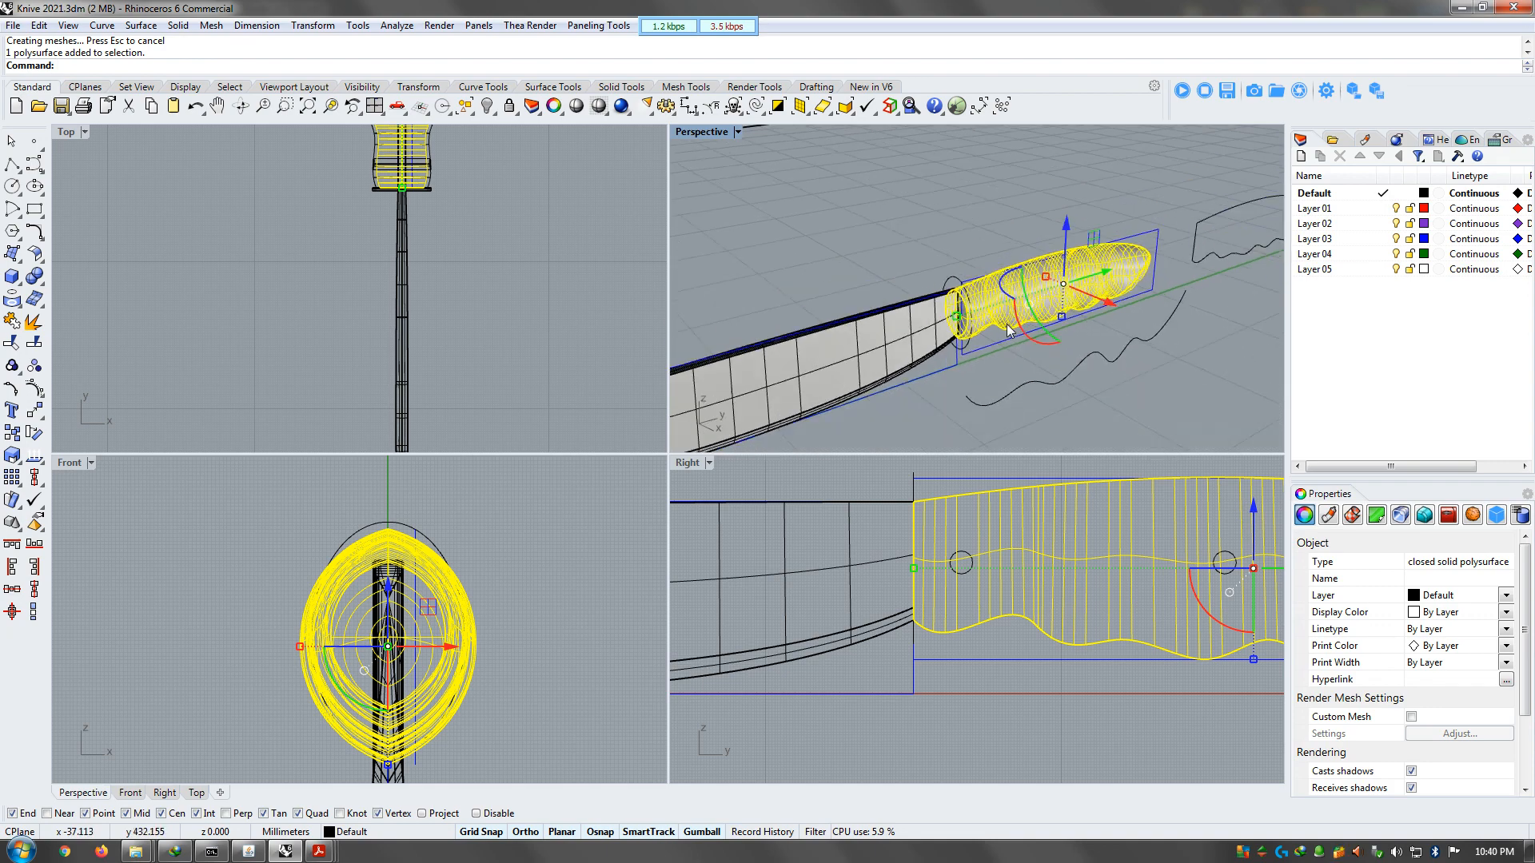
scroll(951, 349, "up", 5)
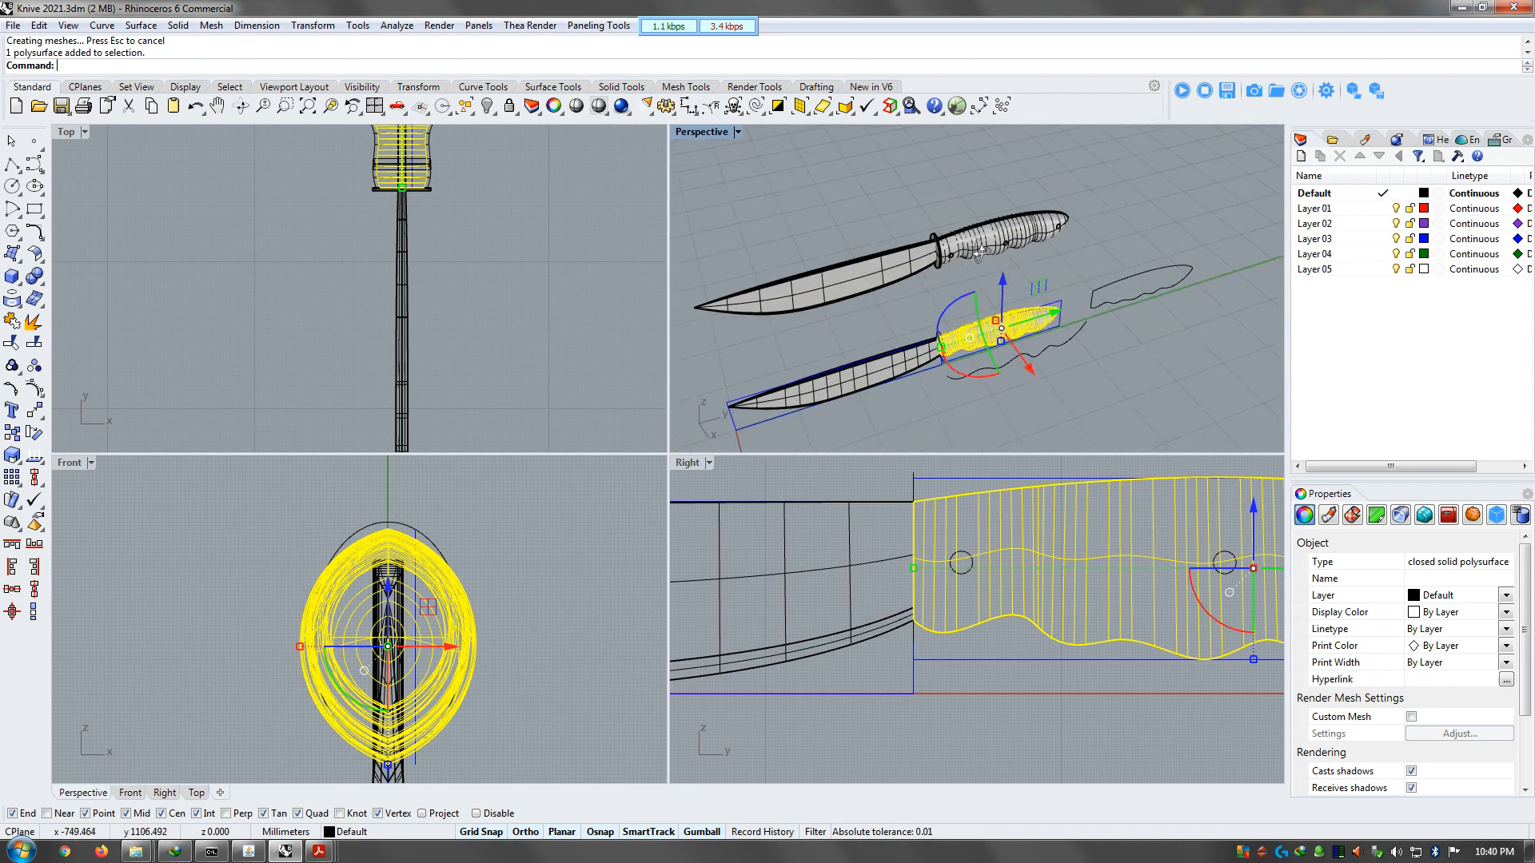
left_click(962, 269)
key("Escape")
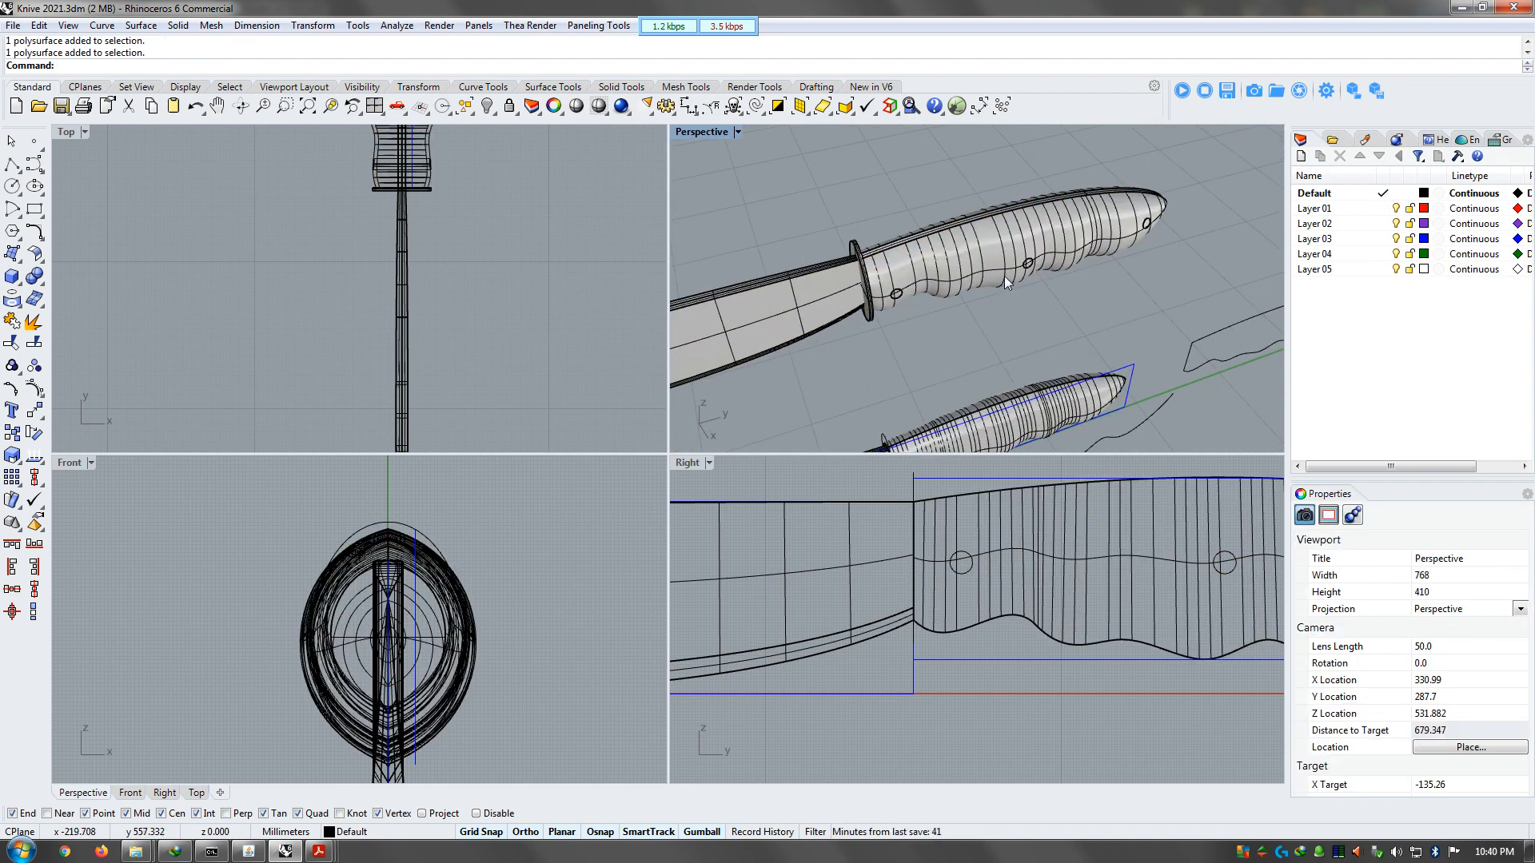
scroll(880, 248, "down", 5)
left_click(881, 300)
scroll(948, 248, "up", 5)
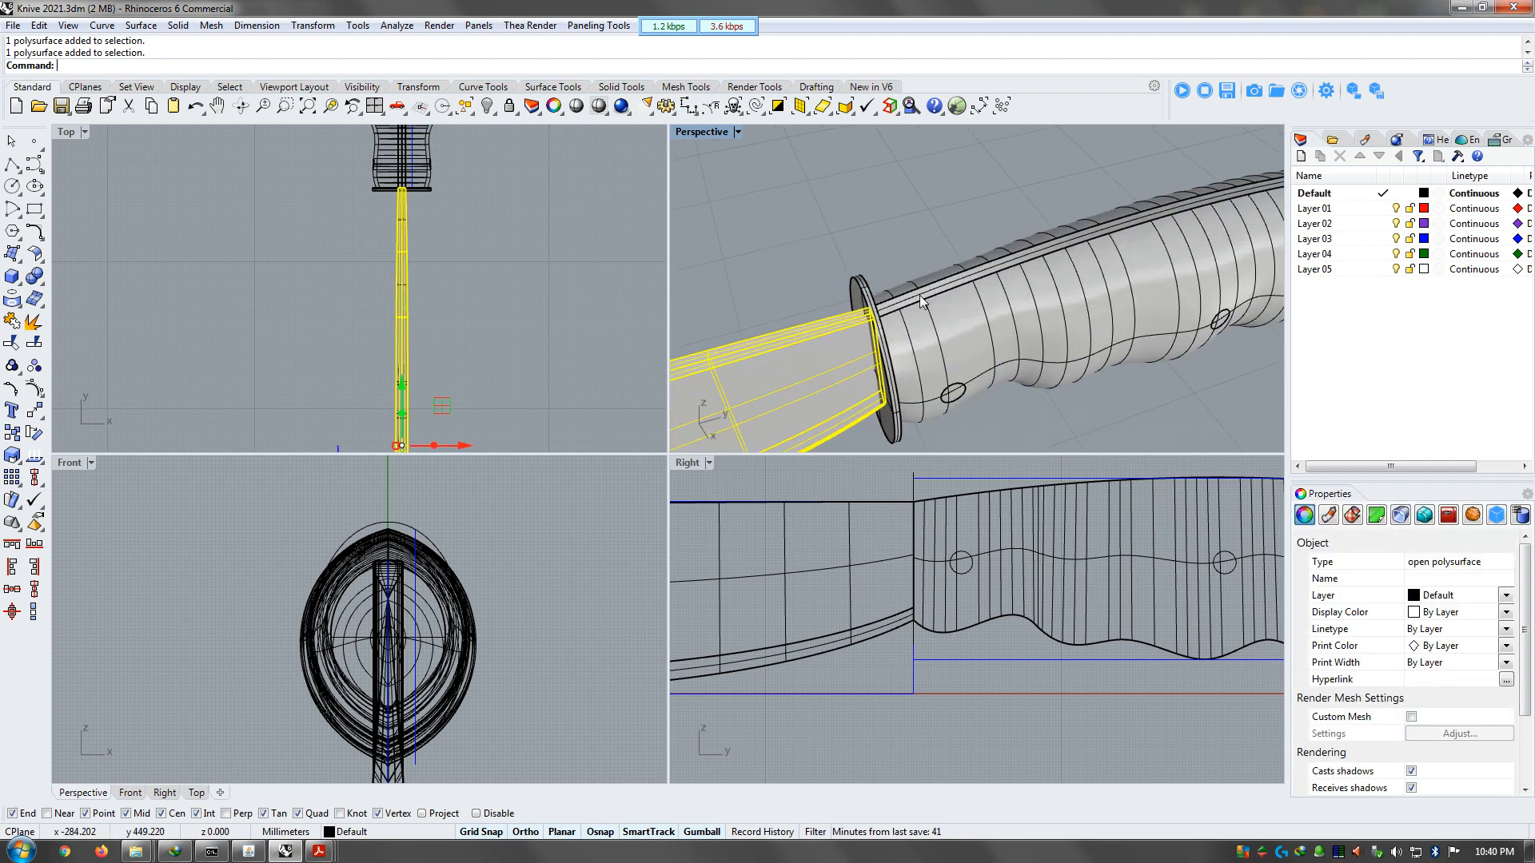
left_click(923, 300)
left_click(835, 324, "shift")
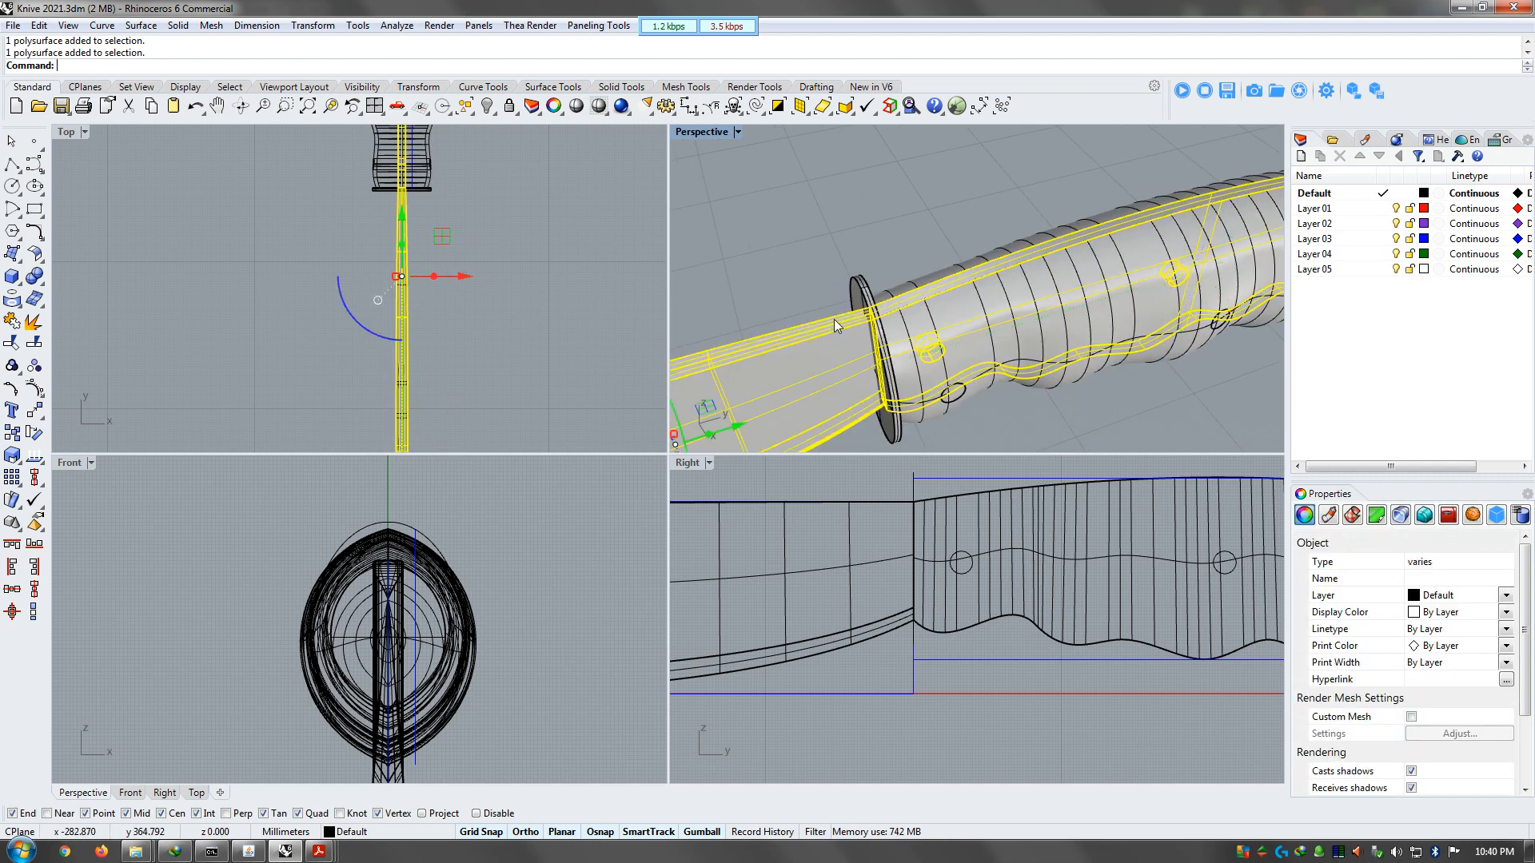
scroll(820, 256, "down", 6)
left_click(1158, 345)
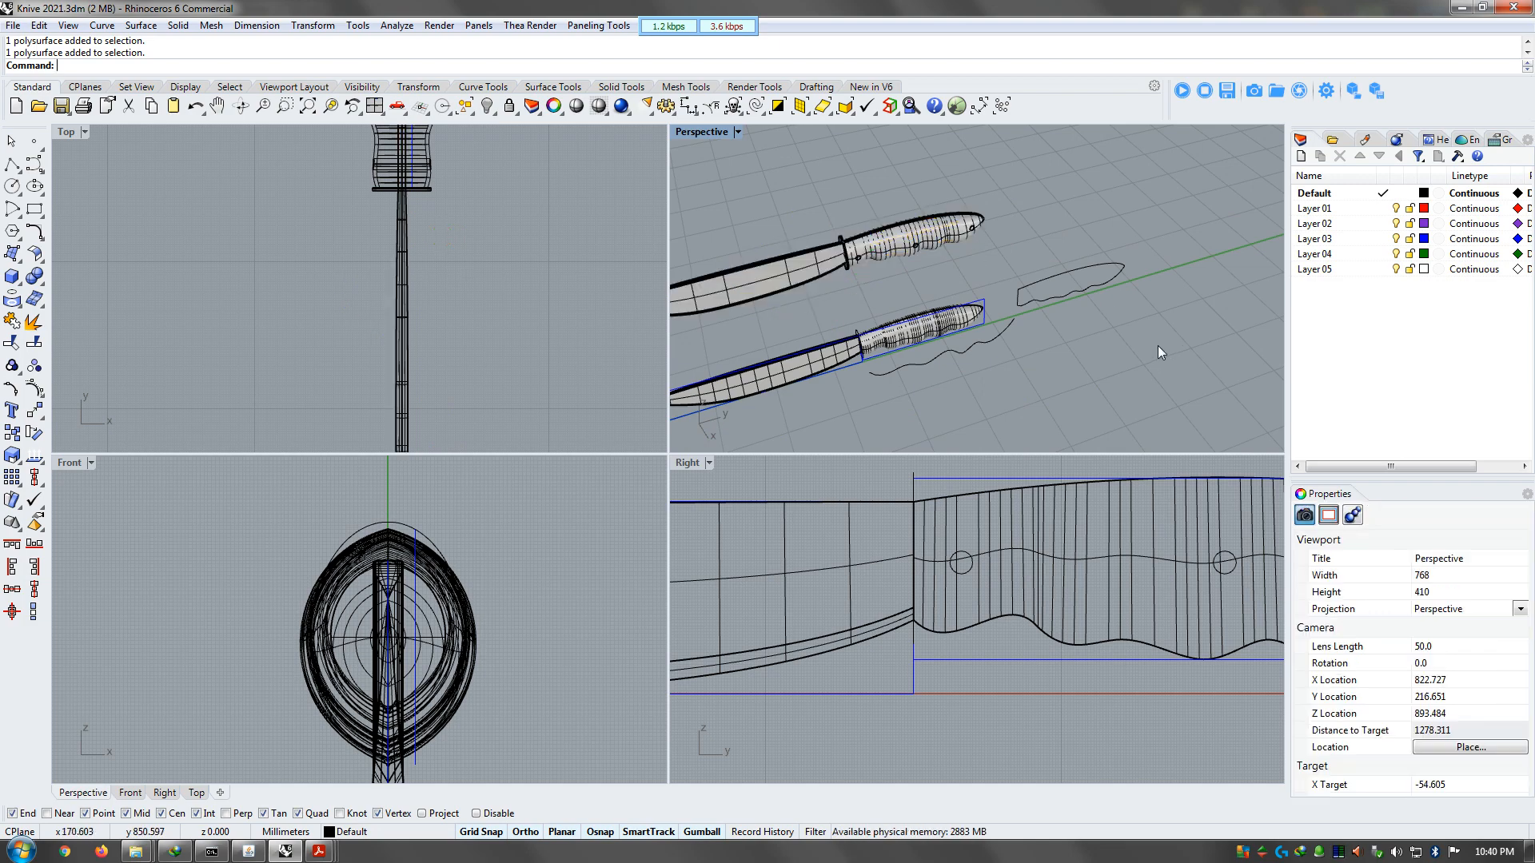
Move the capped handle solid down 300 mm, away from its profile curves
right_click_drag(960, 408, 900, 300)
left_click(883, 296)
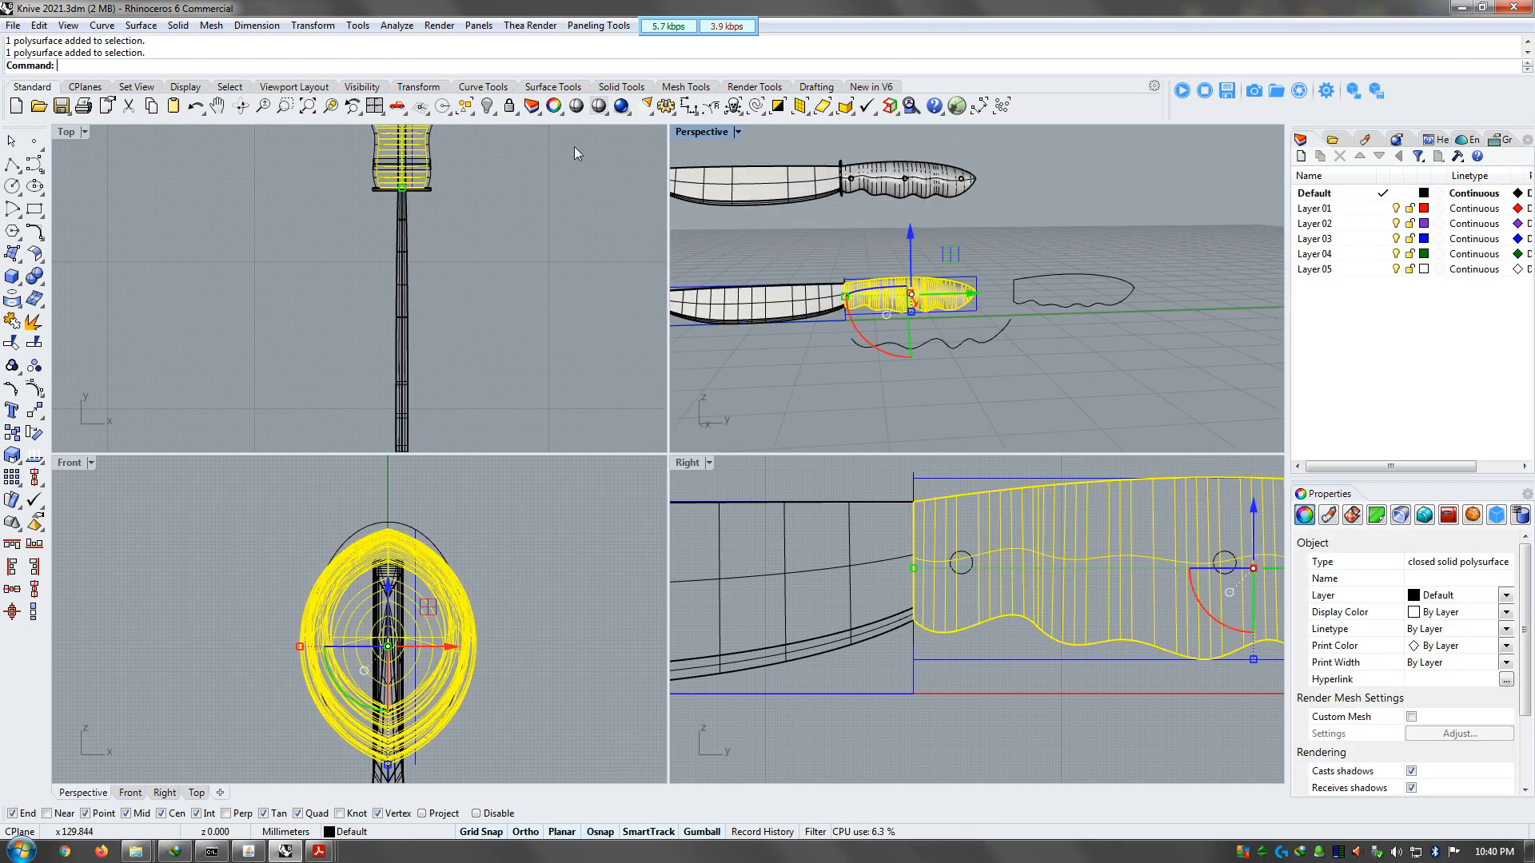
left_click(909, 240)
type("-300")
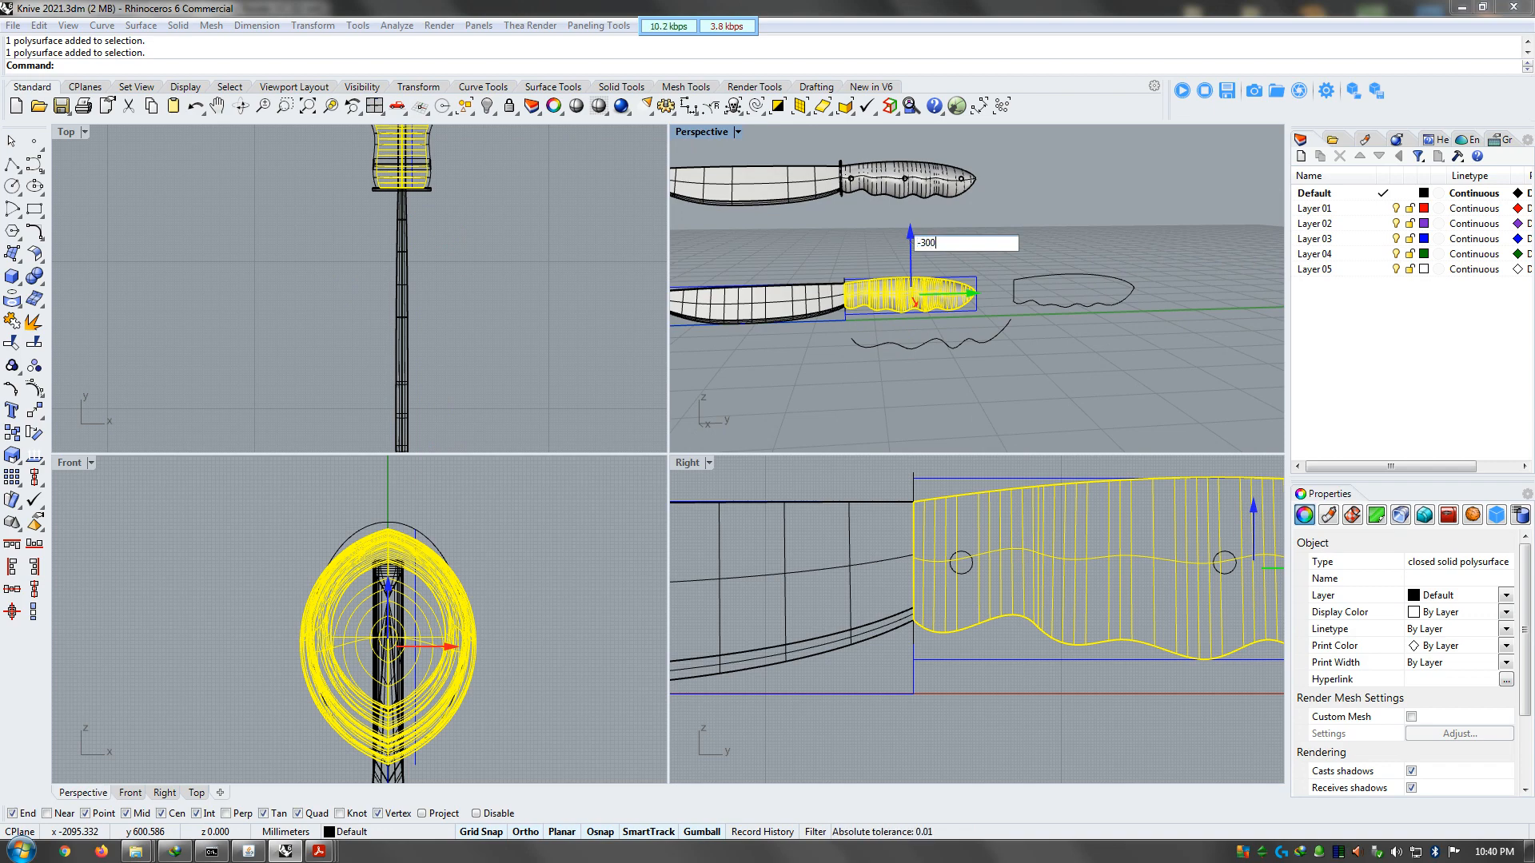
key("Return")
left_click(1039, 382)
scroll(908, 300, "up", 4)
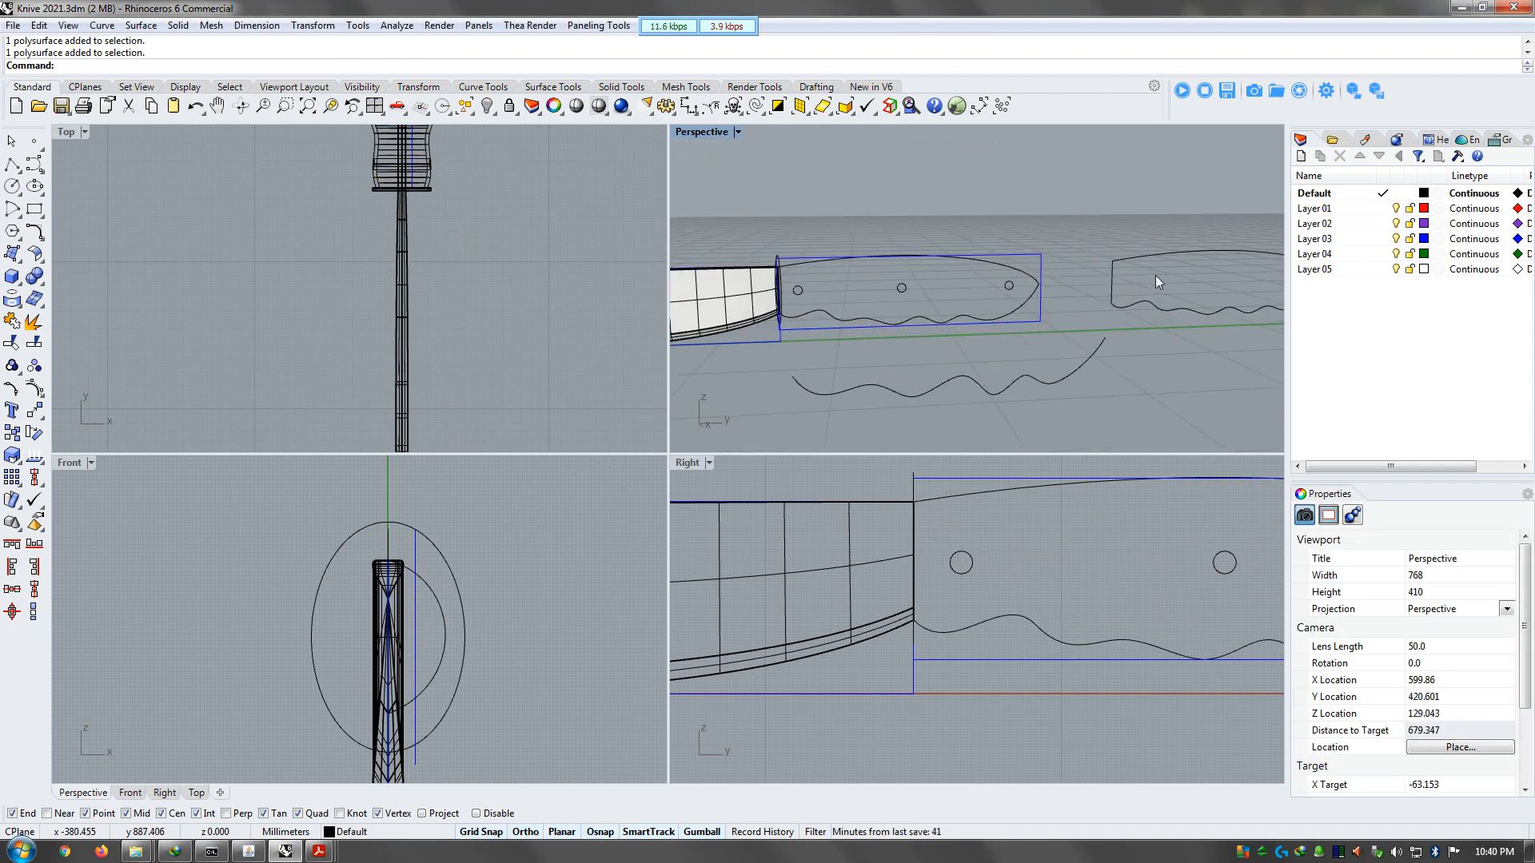
Compare the separate closed handle outline beside the knife with the profile curves at the blade's end
left_click(1111, 275)
scroll(1113, 273, "down", 5)
scroll(1112, 272, "up", 5)
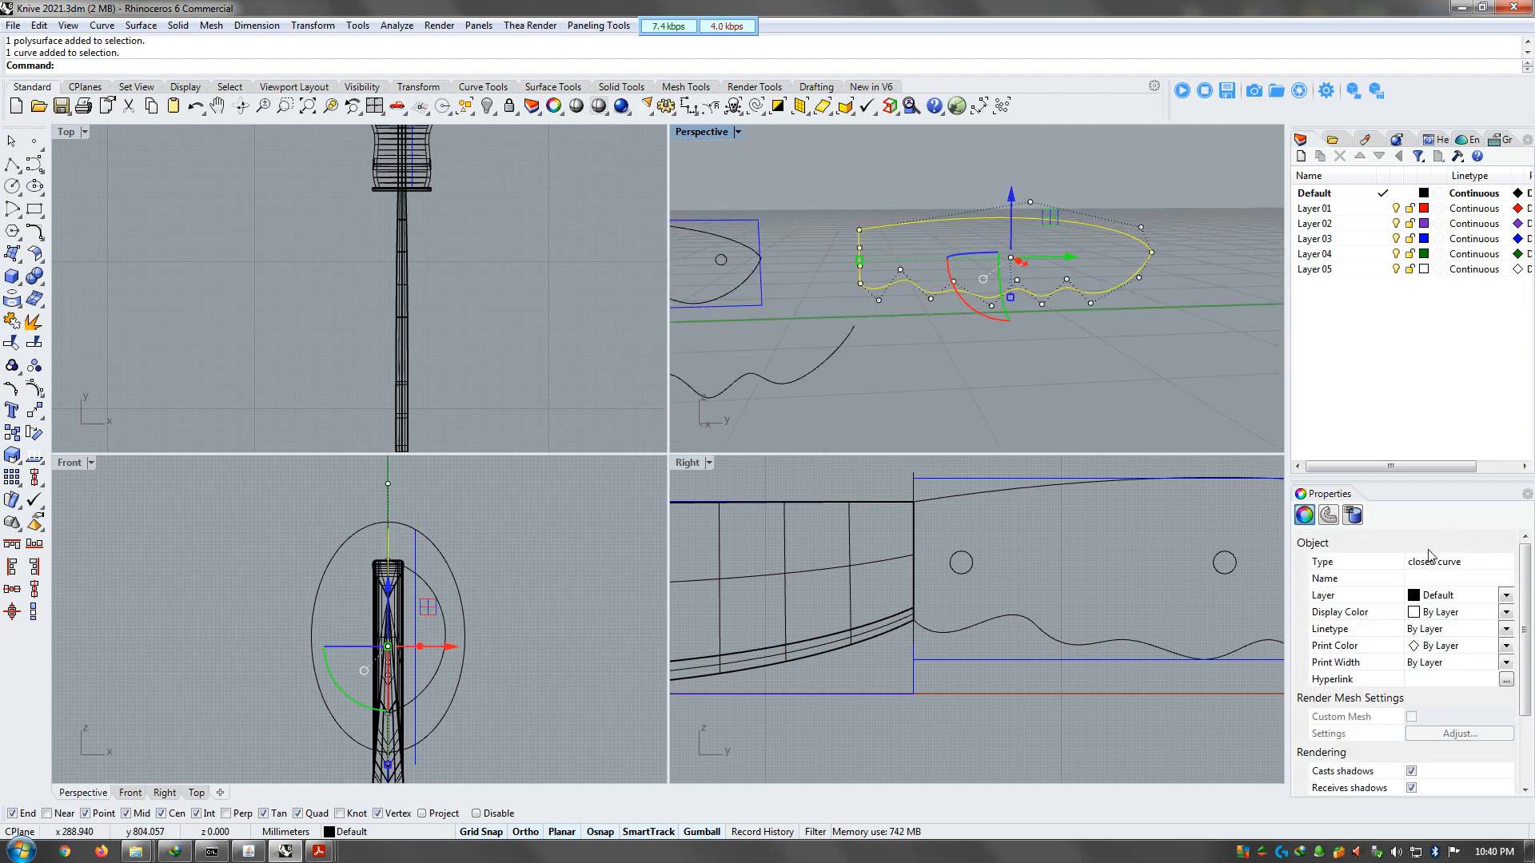
scroll(934, 337, "down", 3)
scroll(814, 314, "down", 3)
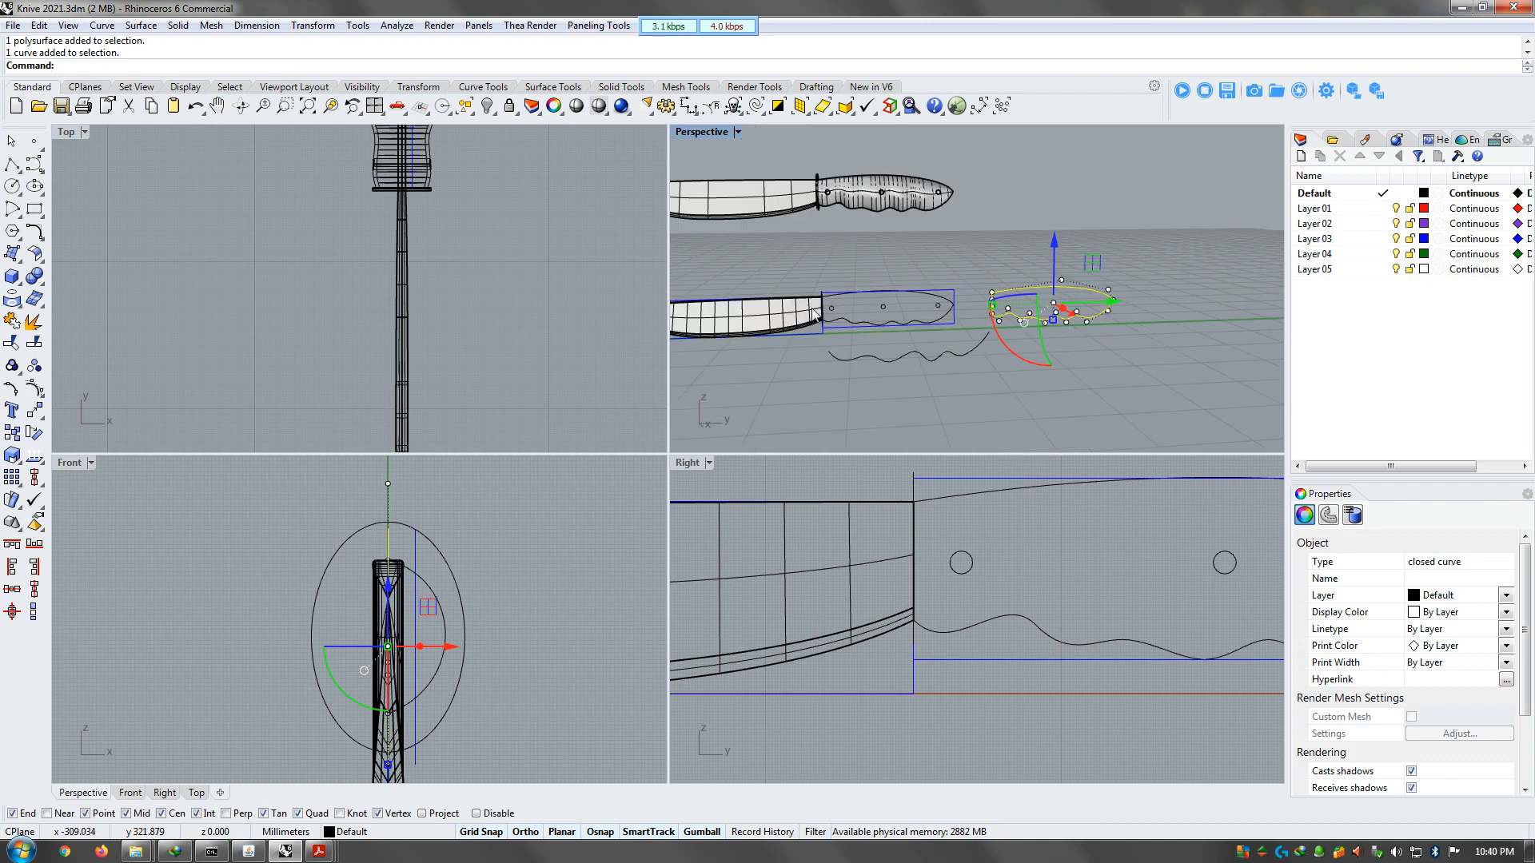
scroll(860, 315, "up", 4)
Duplicate the handle's upper and wavy lower profile curves straight above the originals
left_click(808, 279)
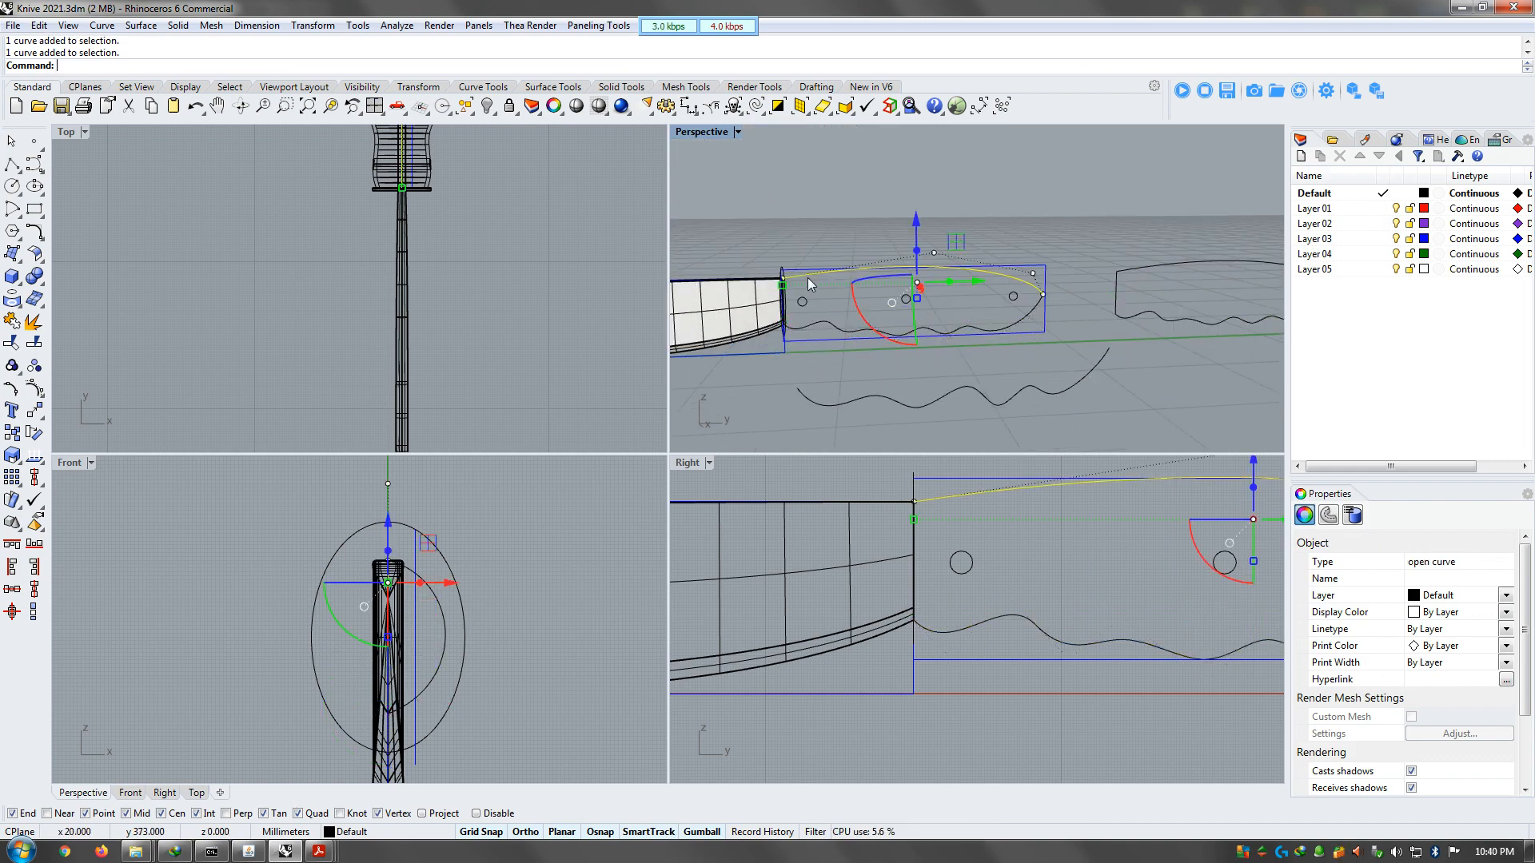
left_click(982, 329, "shift")
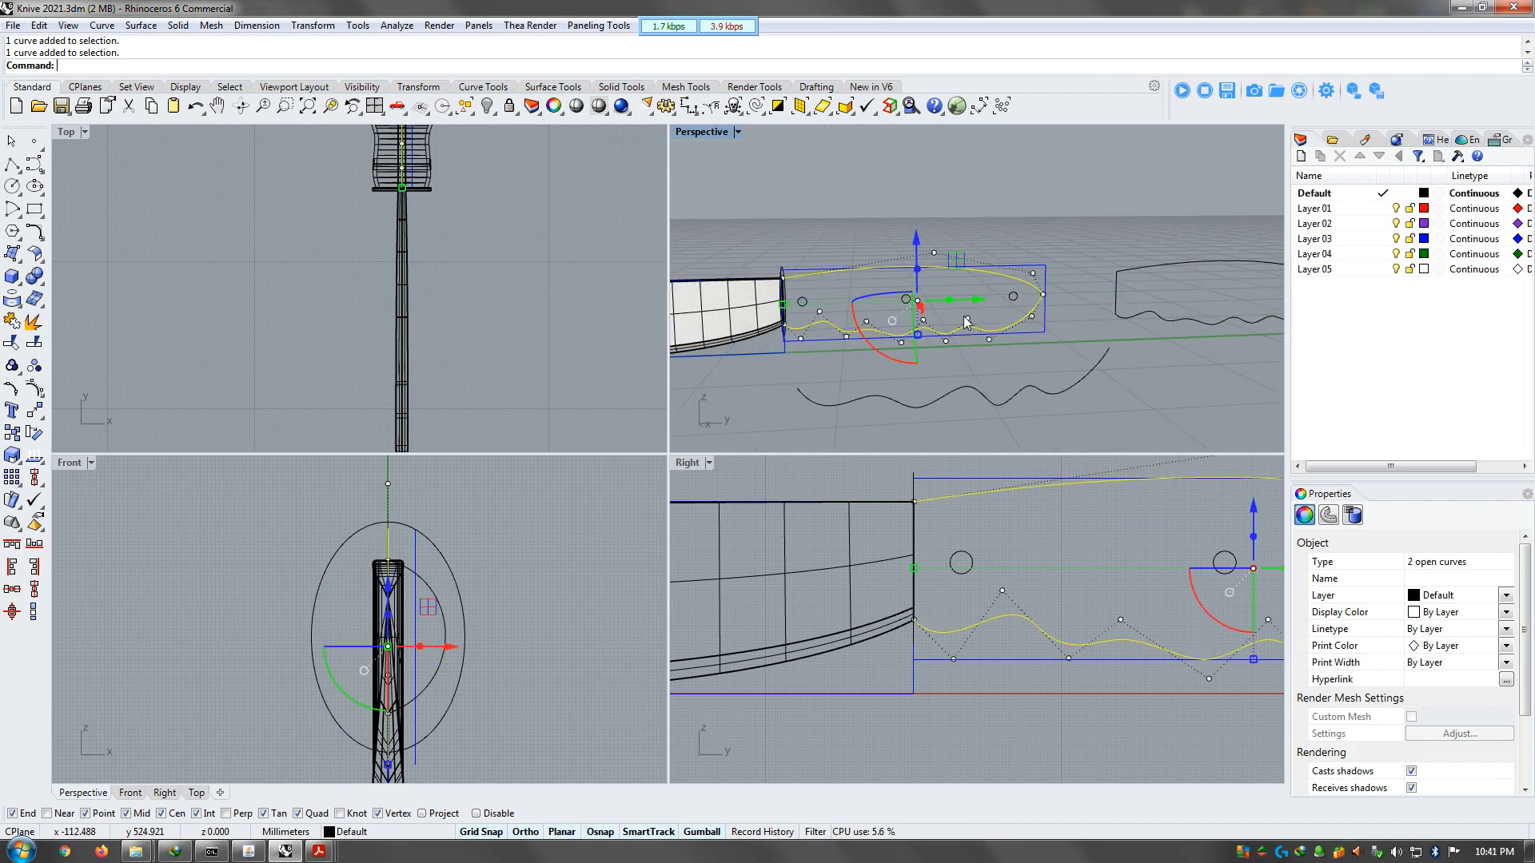
left_click_drag(917, 236, 907, 174)
key("ctrl+z")
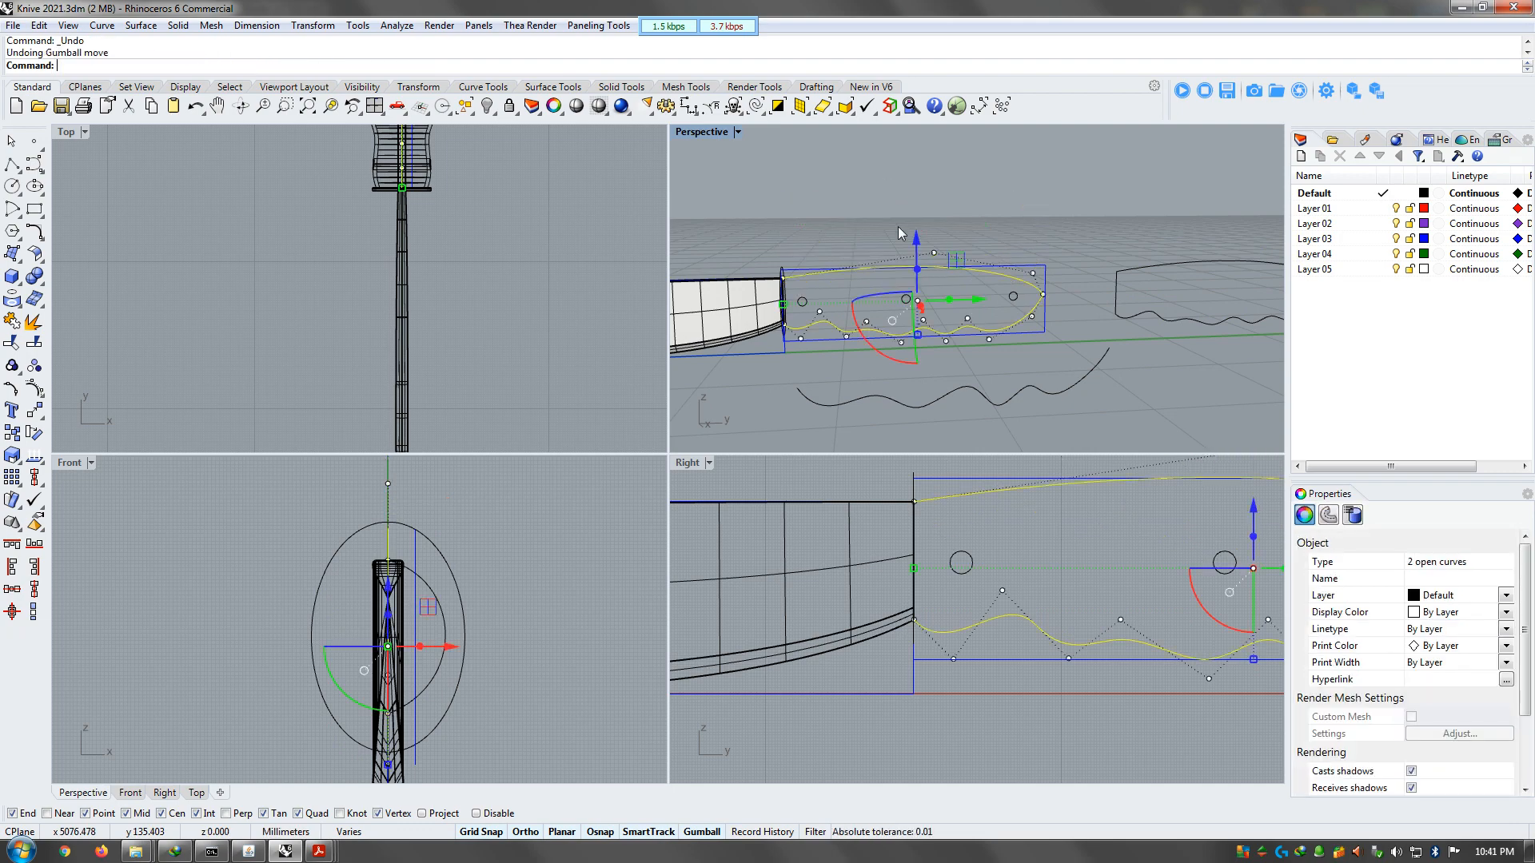
left_click_drag(916, 236, 918, 138, "alt")
left_click(1122, 224)
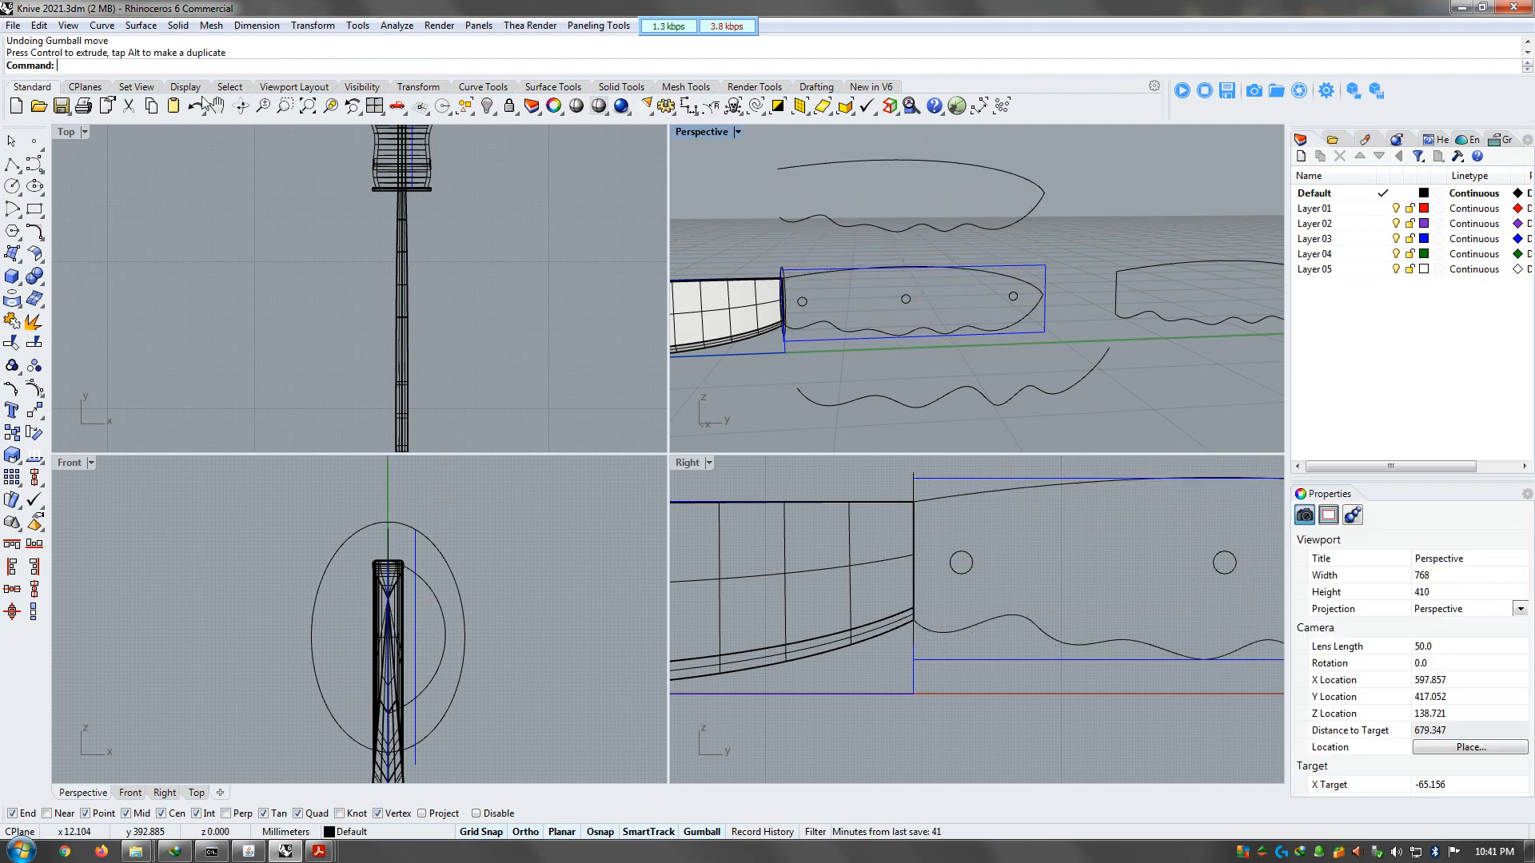
Draw a straight polyline closing the open blade-side end of the copied handle curves
left_click(12, 164)
left_click(775, 170)
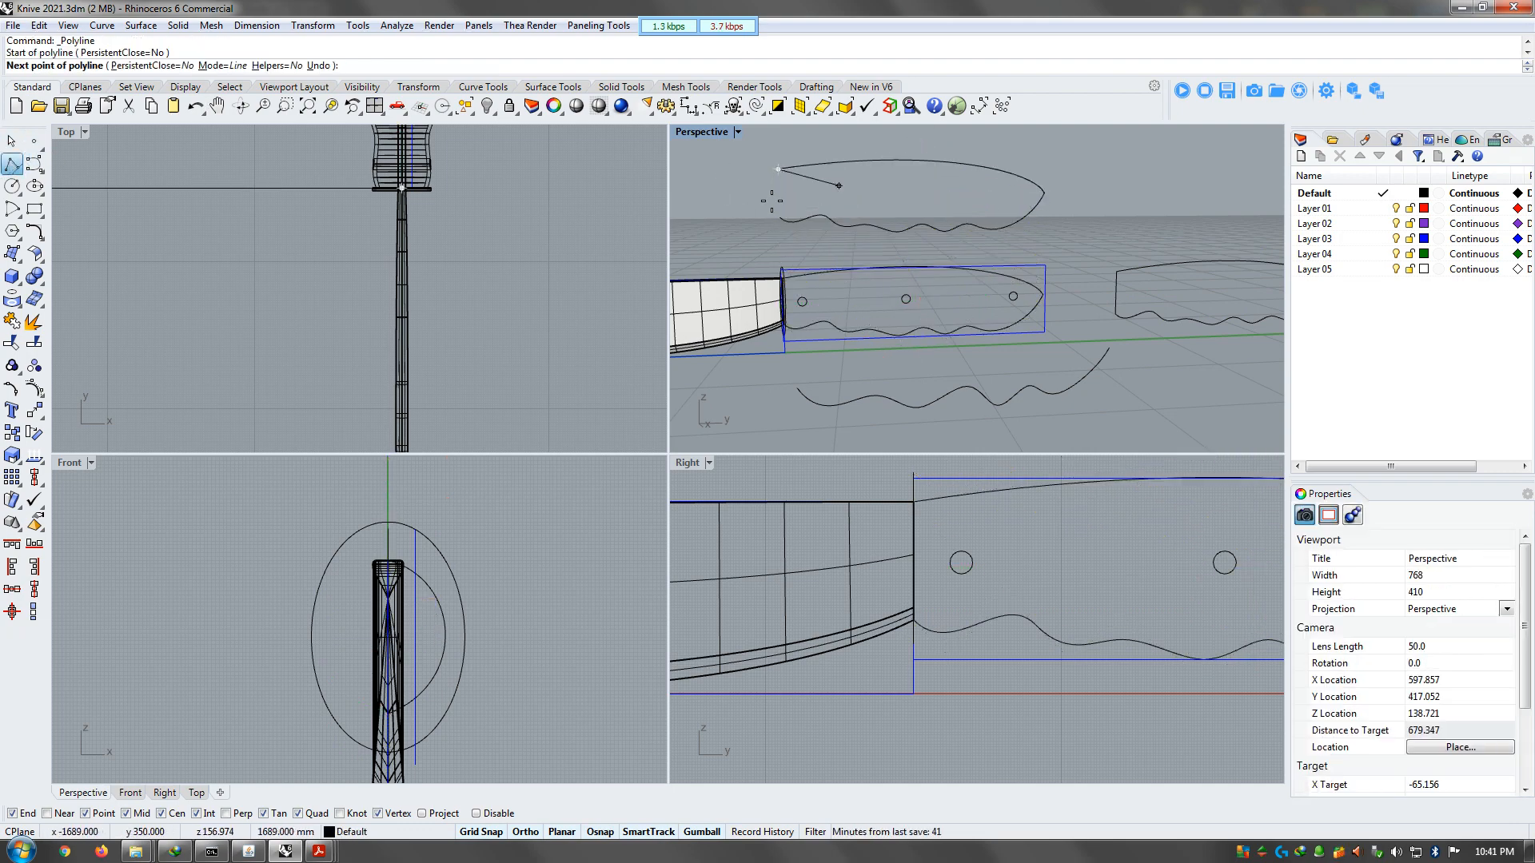
left_click(780, 217)
key("Return")
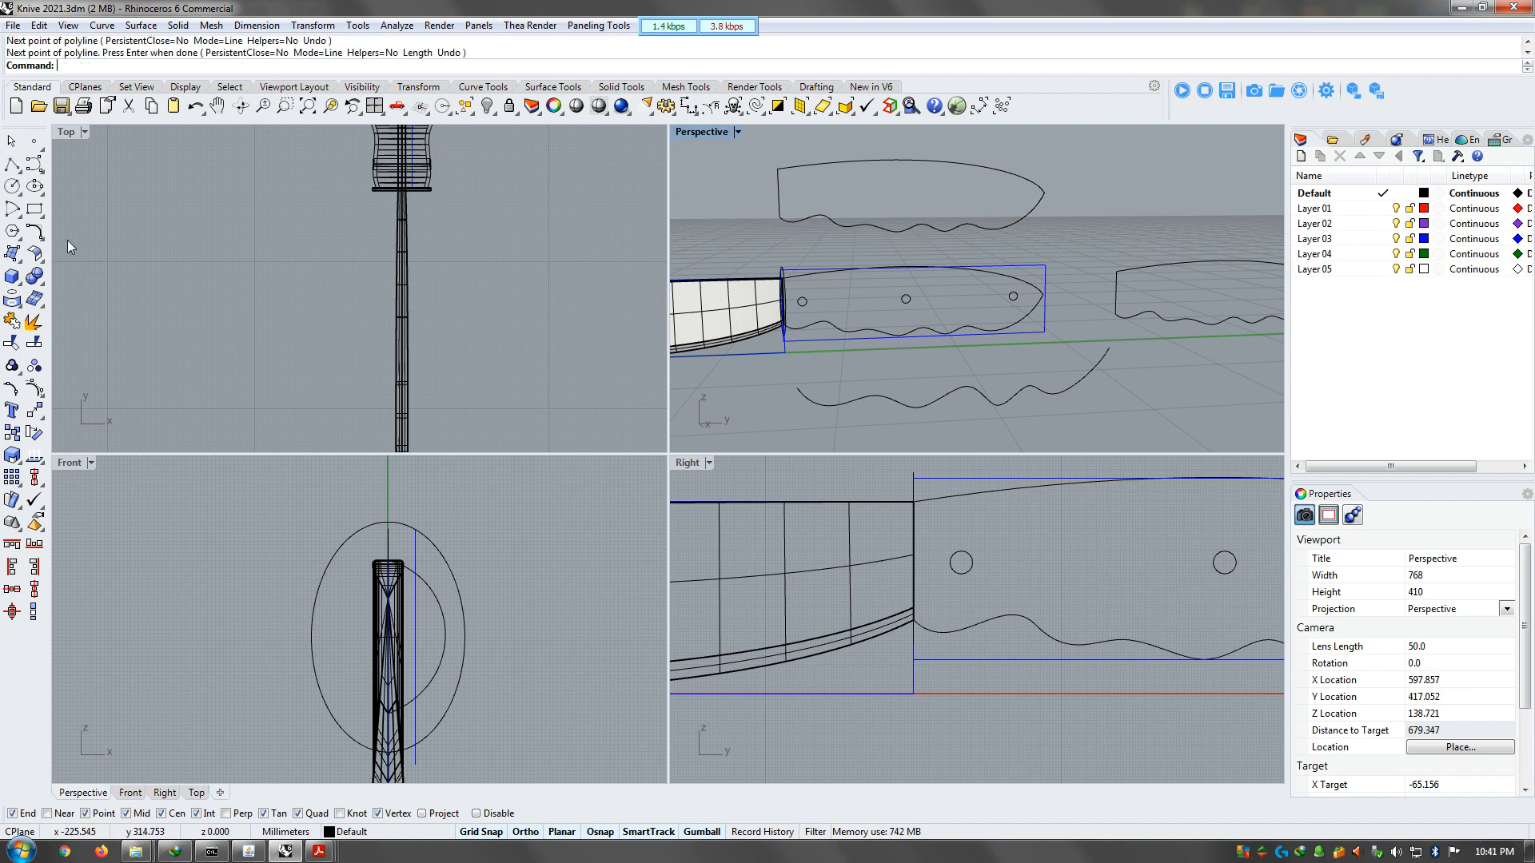
Join the two copied curves and the closing line as one selection, then undo the join
left_click(12, 321)
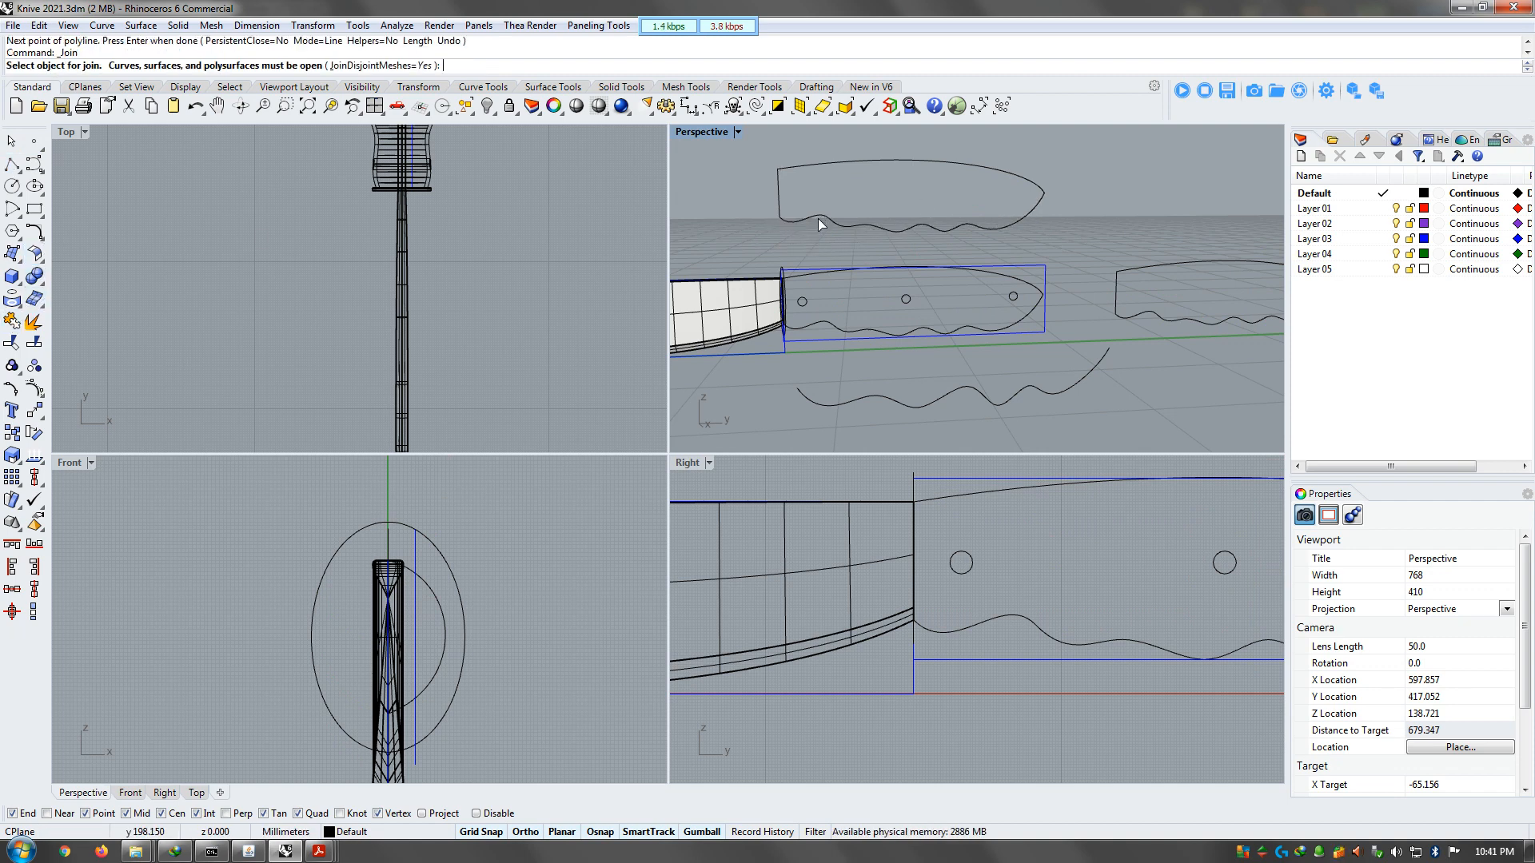
key("Escape")
left_click_drag(748, 143, 1092, 243)
left_click(13, 320)
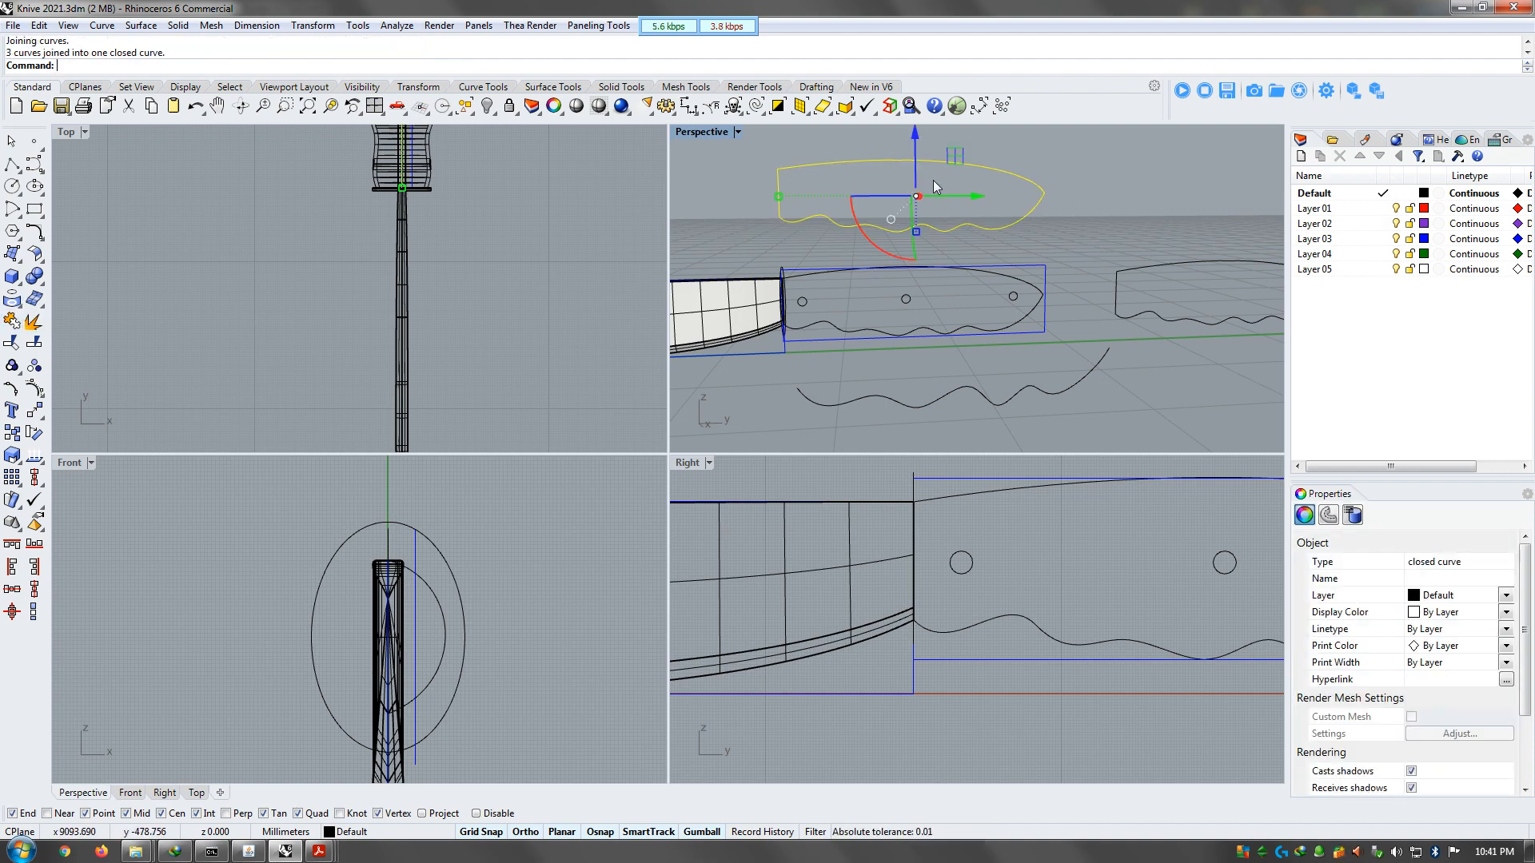
key("Escape")
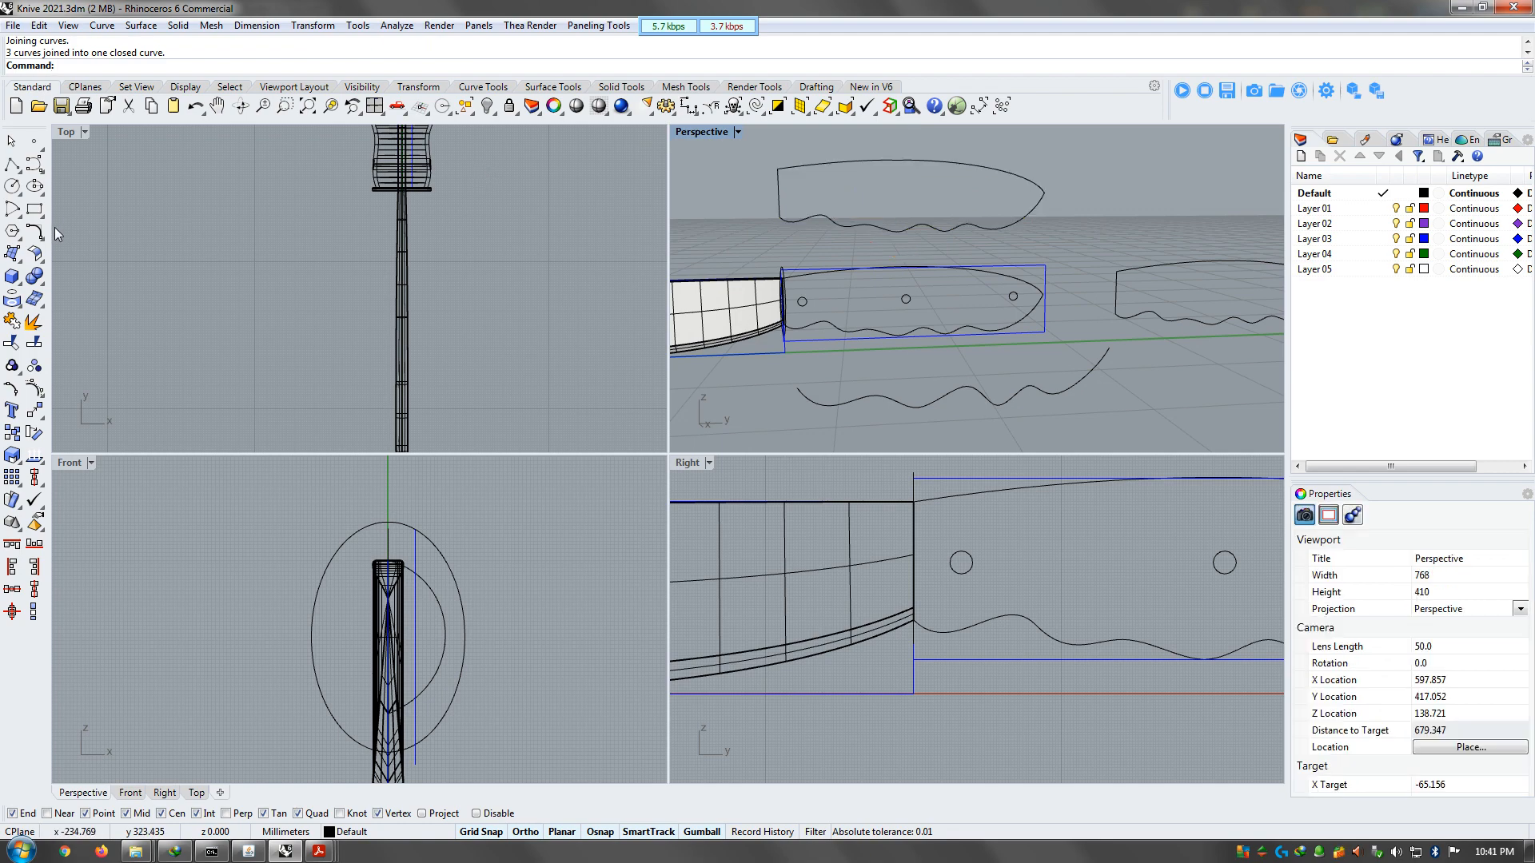
left_click(94, 283)
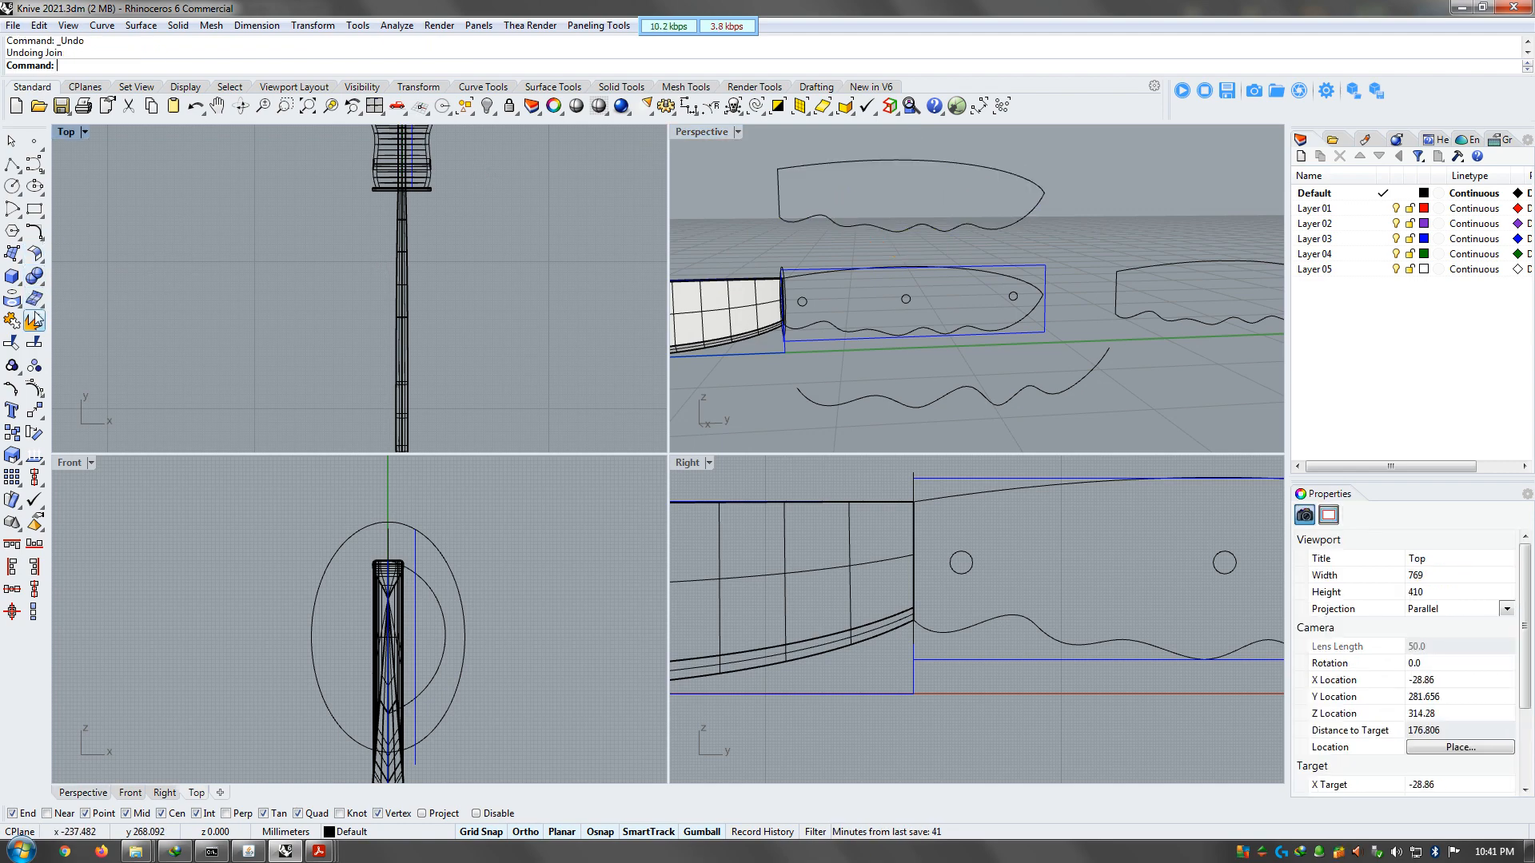
Join the copied curves and the closing line into one closed outline, picking them individually
left_click(33, 320)
left_click(822, 218)
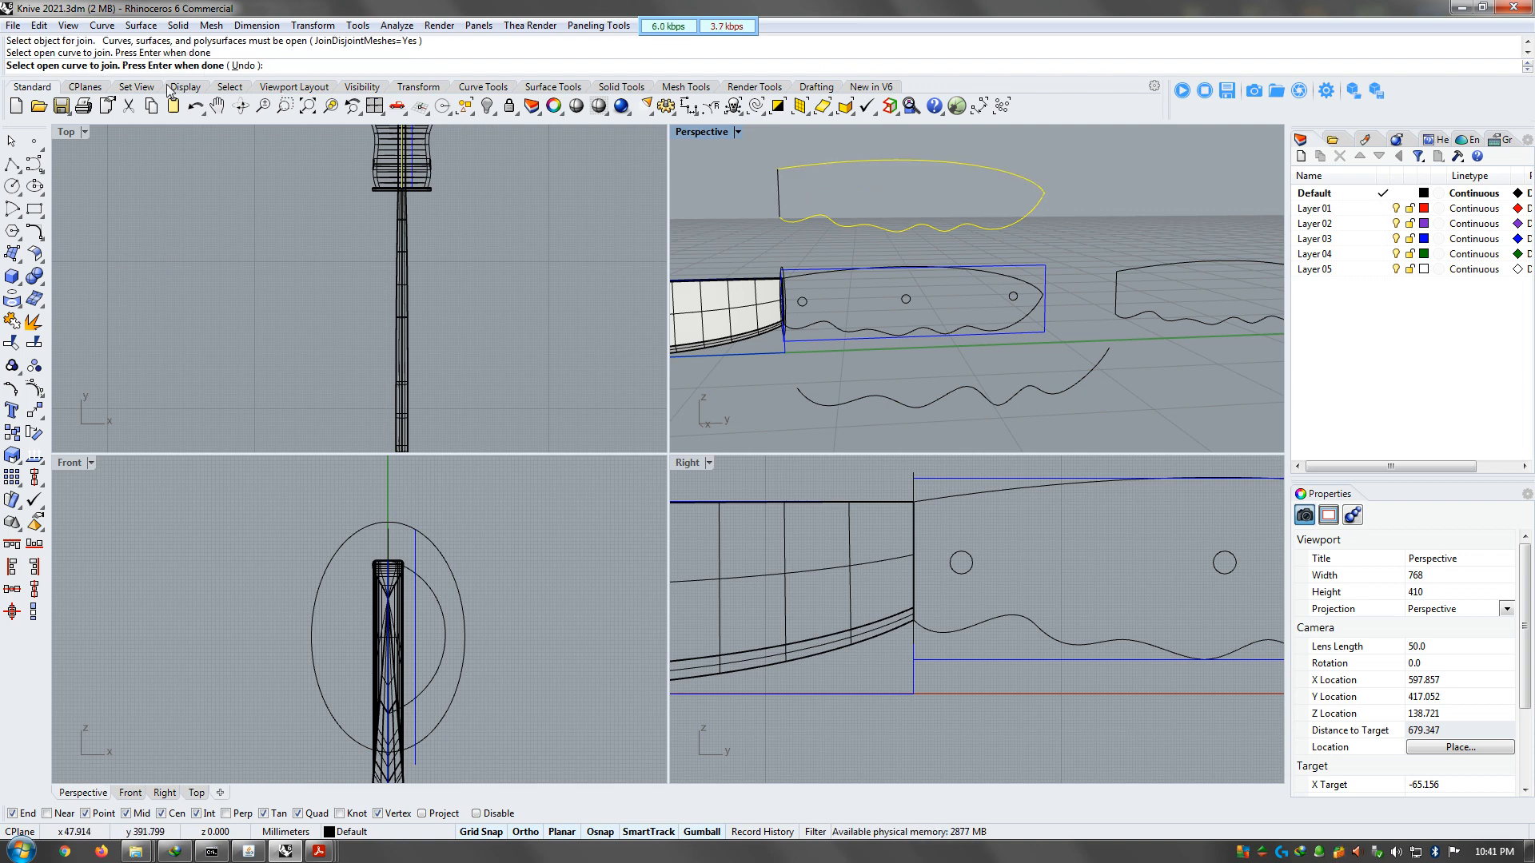
left_click(777, 176)
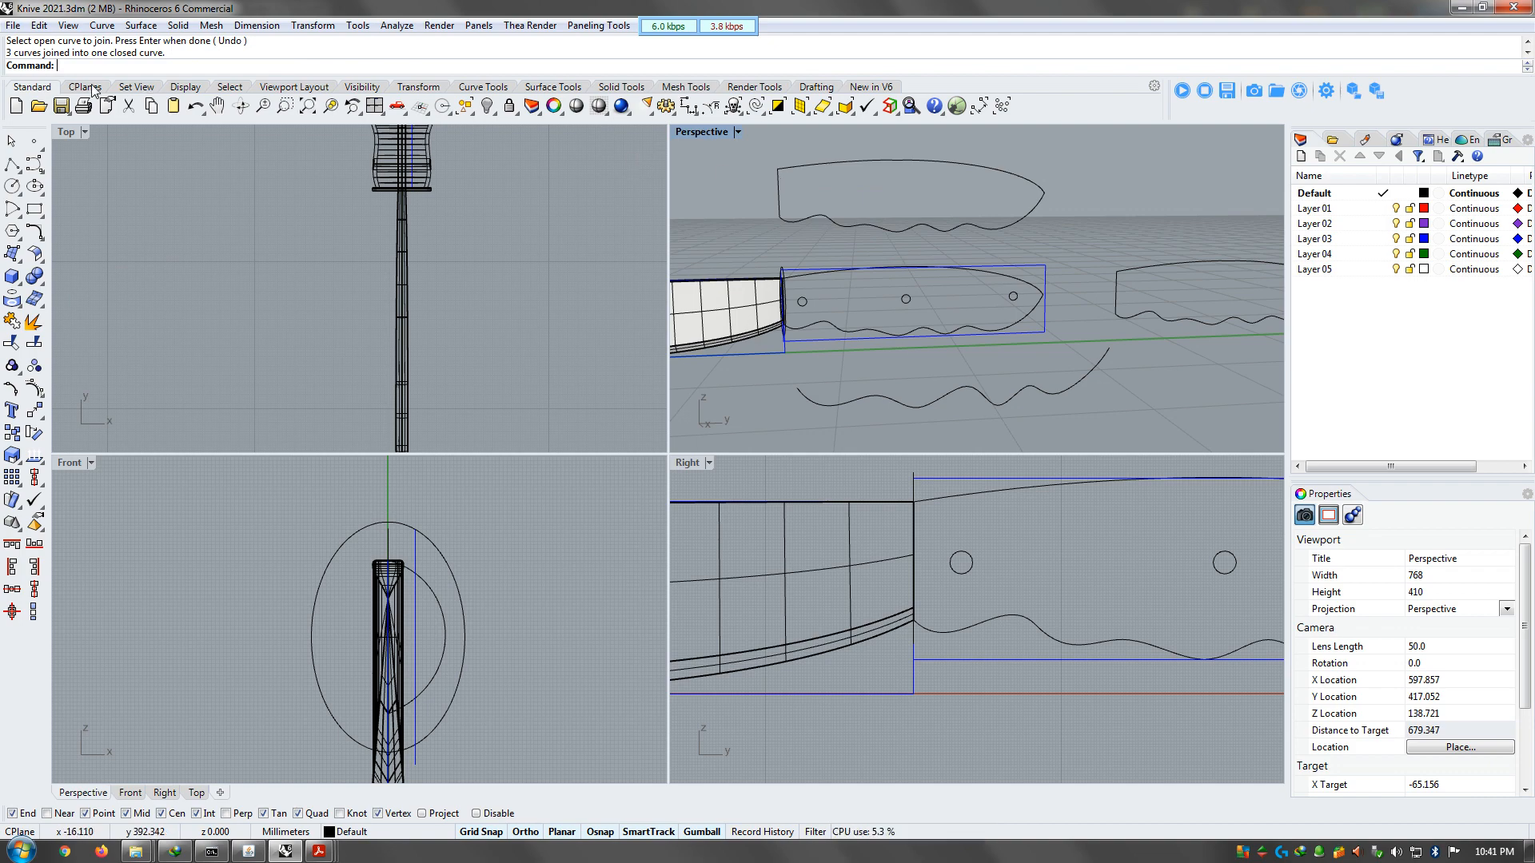
Delete the joined closed outline above the handle
left_click(886, 227)
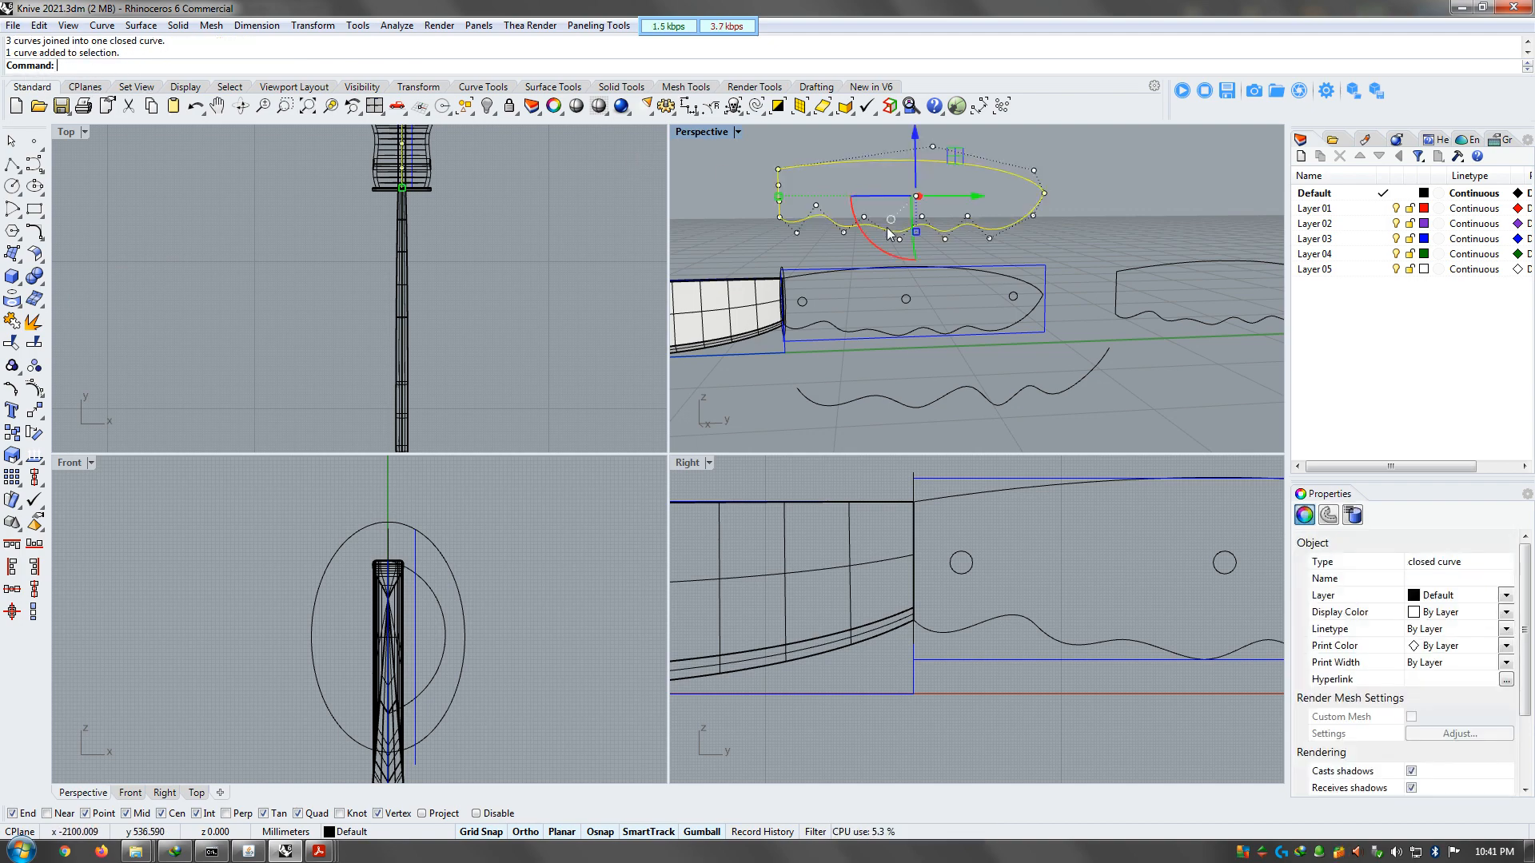
key("Escape")
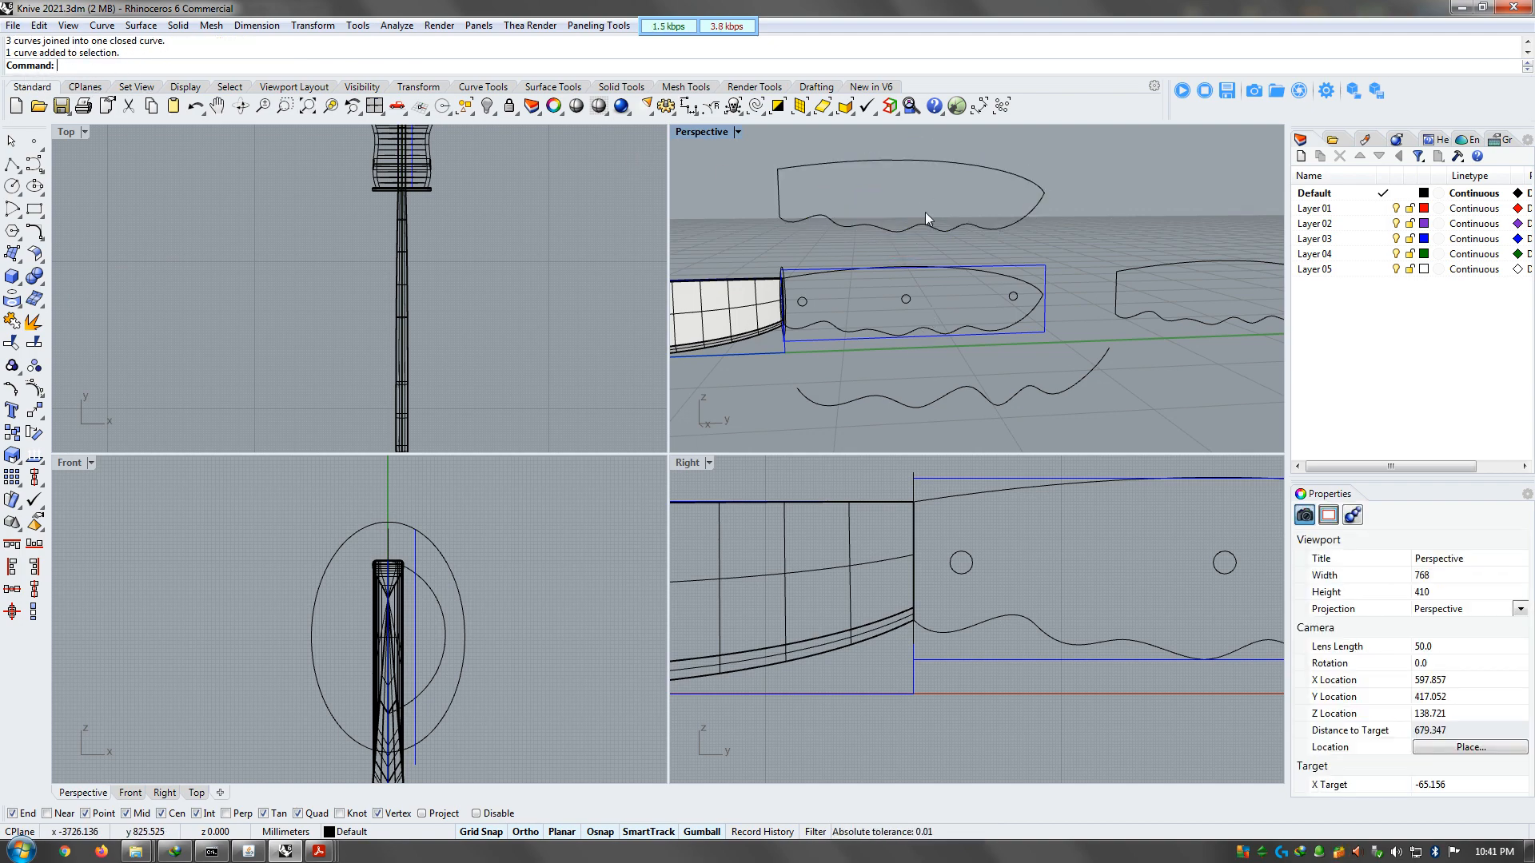
left_click(917, 228)
key("Delete")
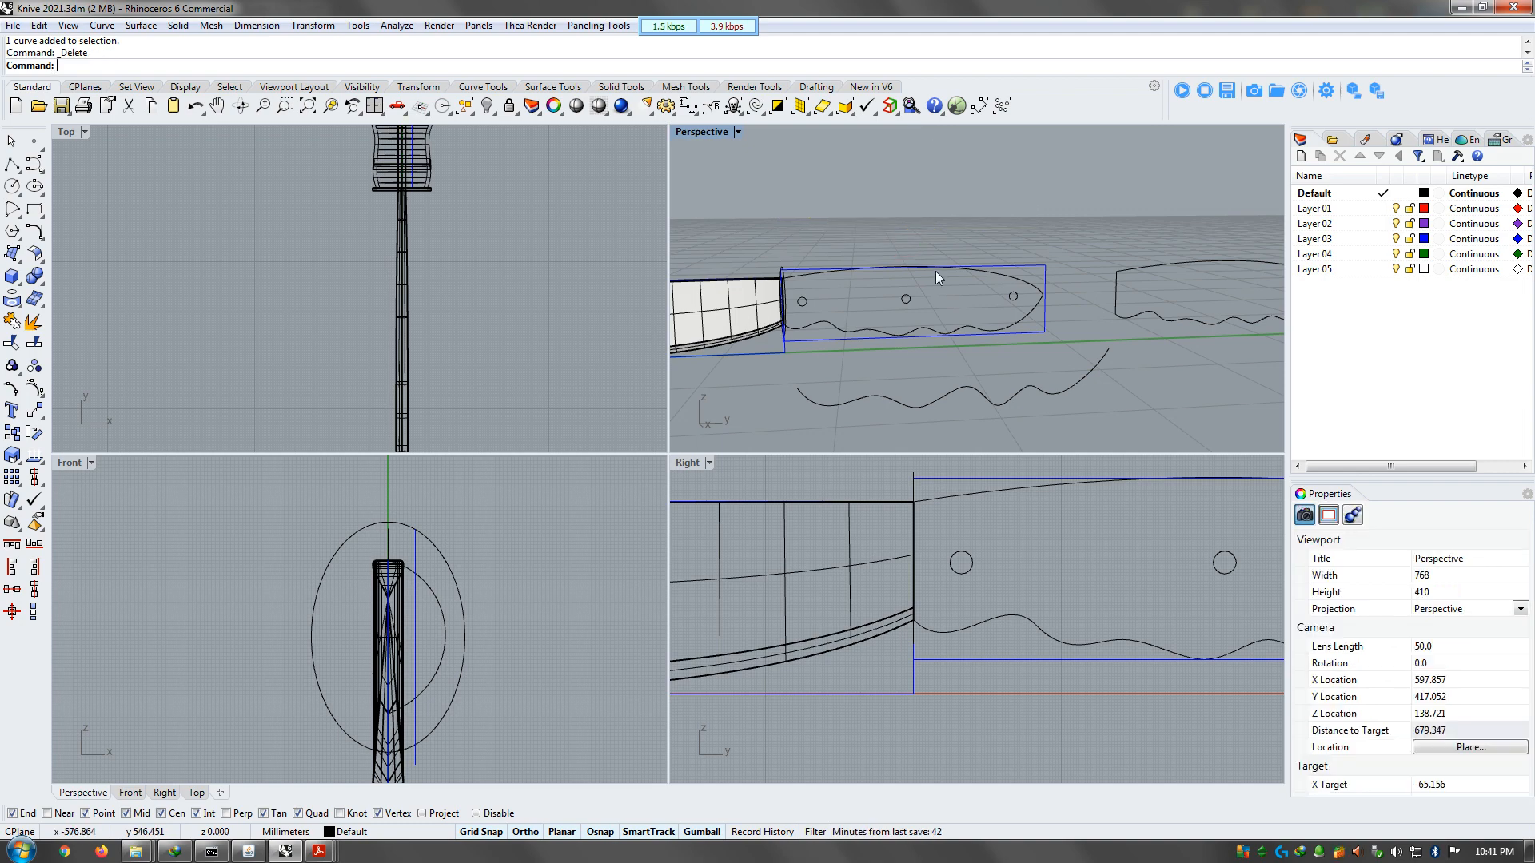
Move the lowered handle solid back up 300 mm onto the blade's end
scroll(938, 366, "down", 5)
left_click(939, 441)
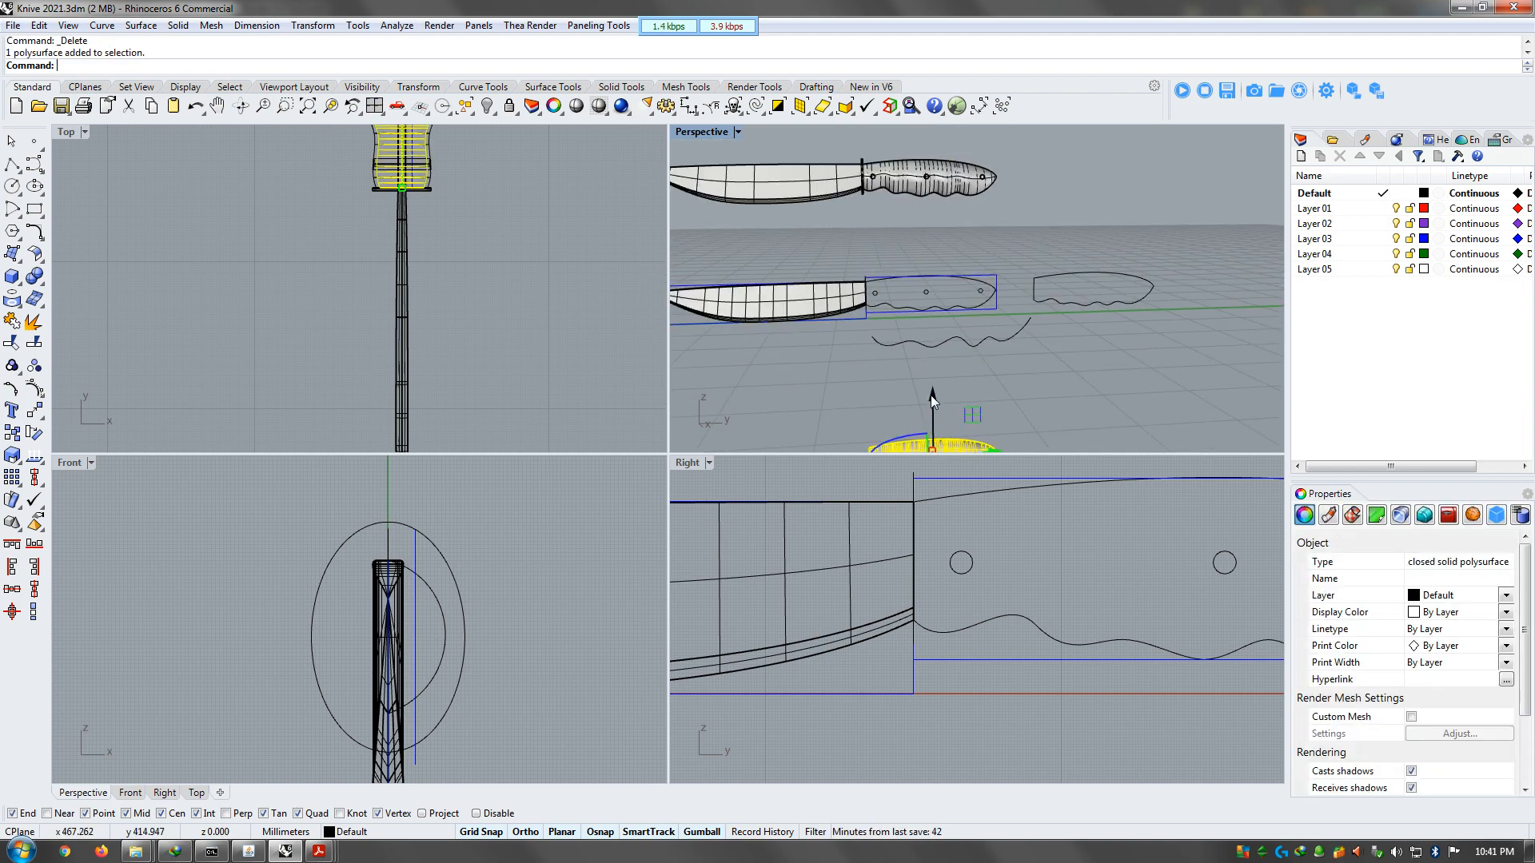
left_click(932, 394)
type("300")
key("Return")
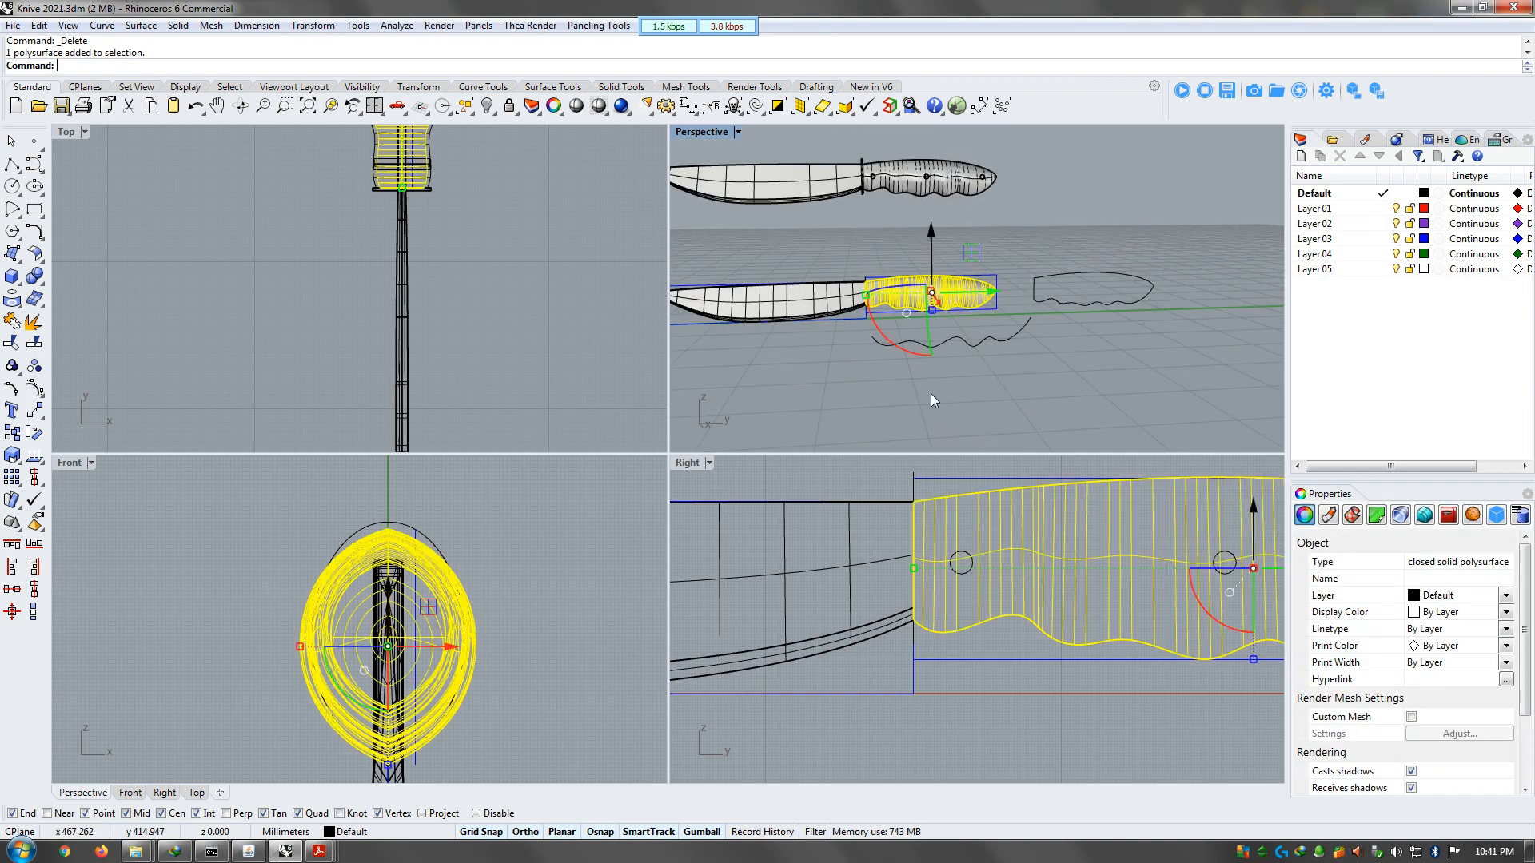
left_click(506, 338)
left_click(454, 506)
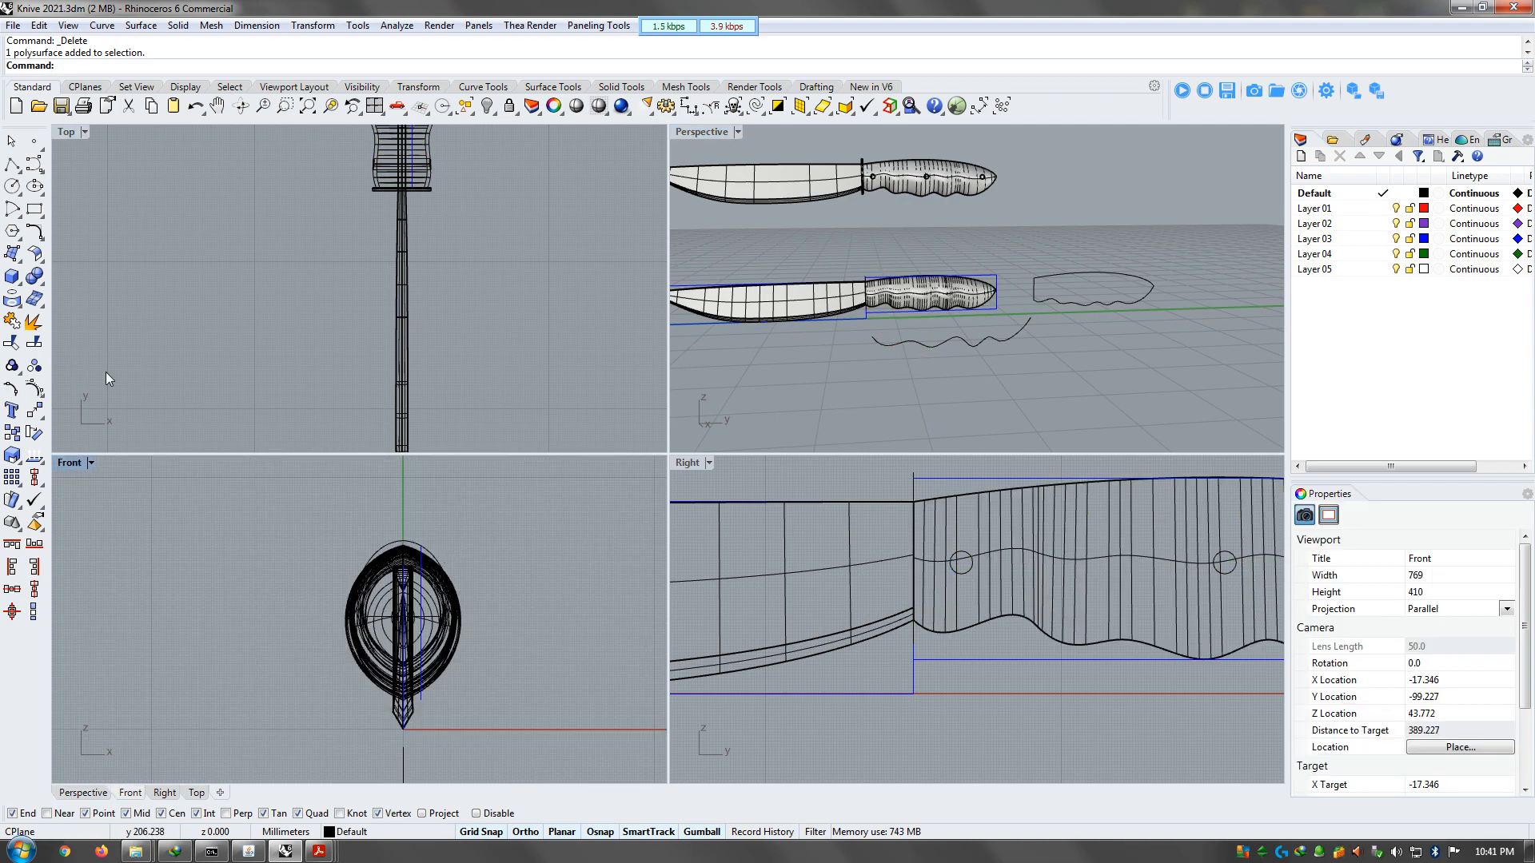
Create a box from the origin with a base about 50 by 89 mm in the front view, extending past the handle's tip to enclose one half
left_click(12, 275)
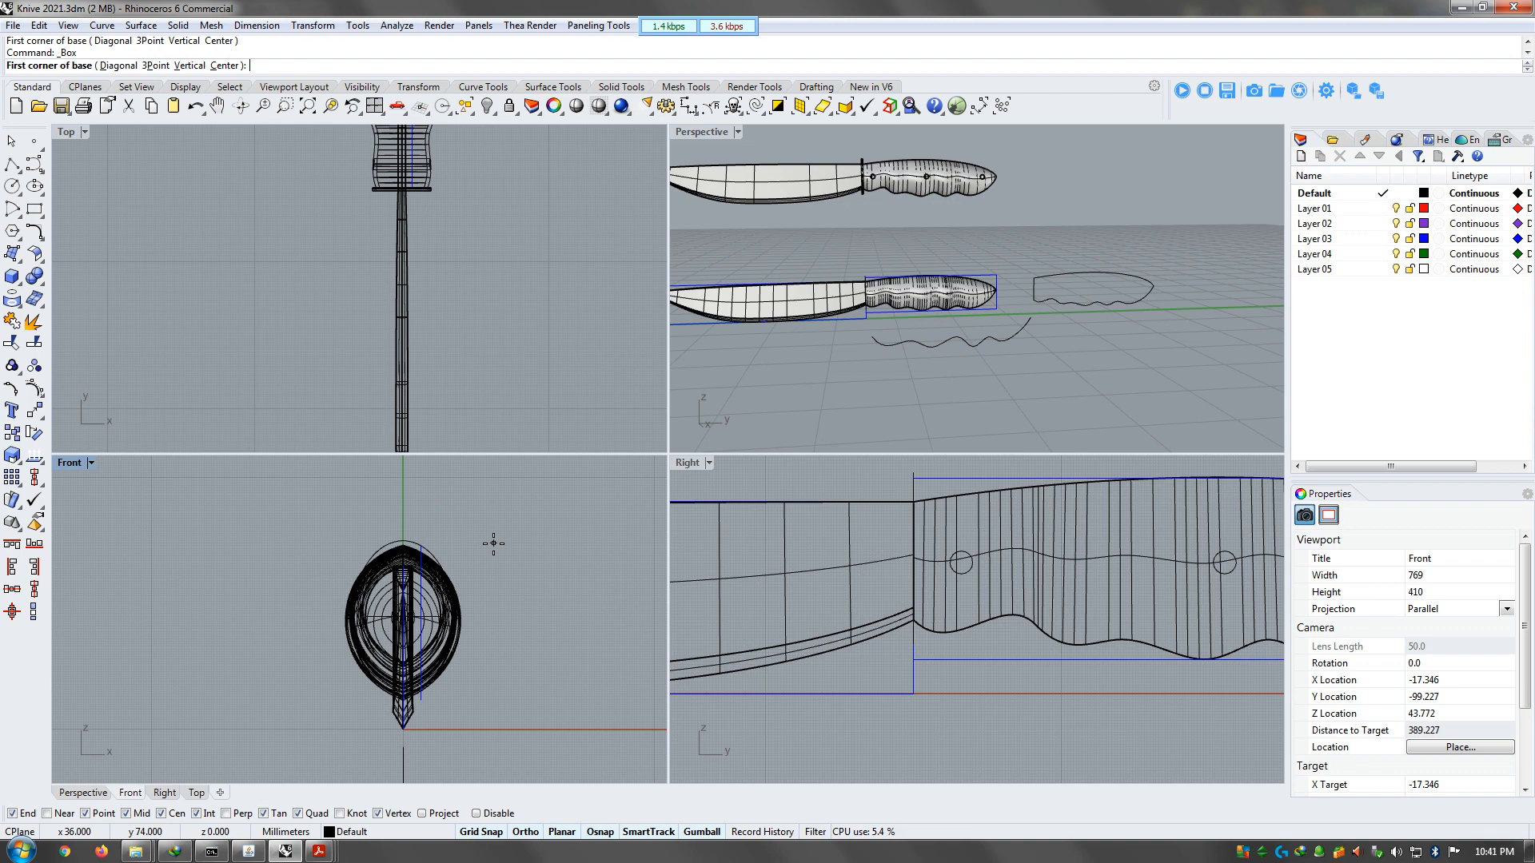
scroll(1014, 665, "down", 4)
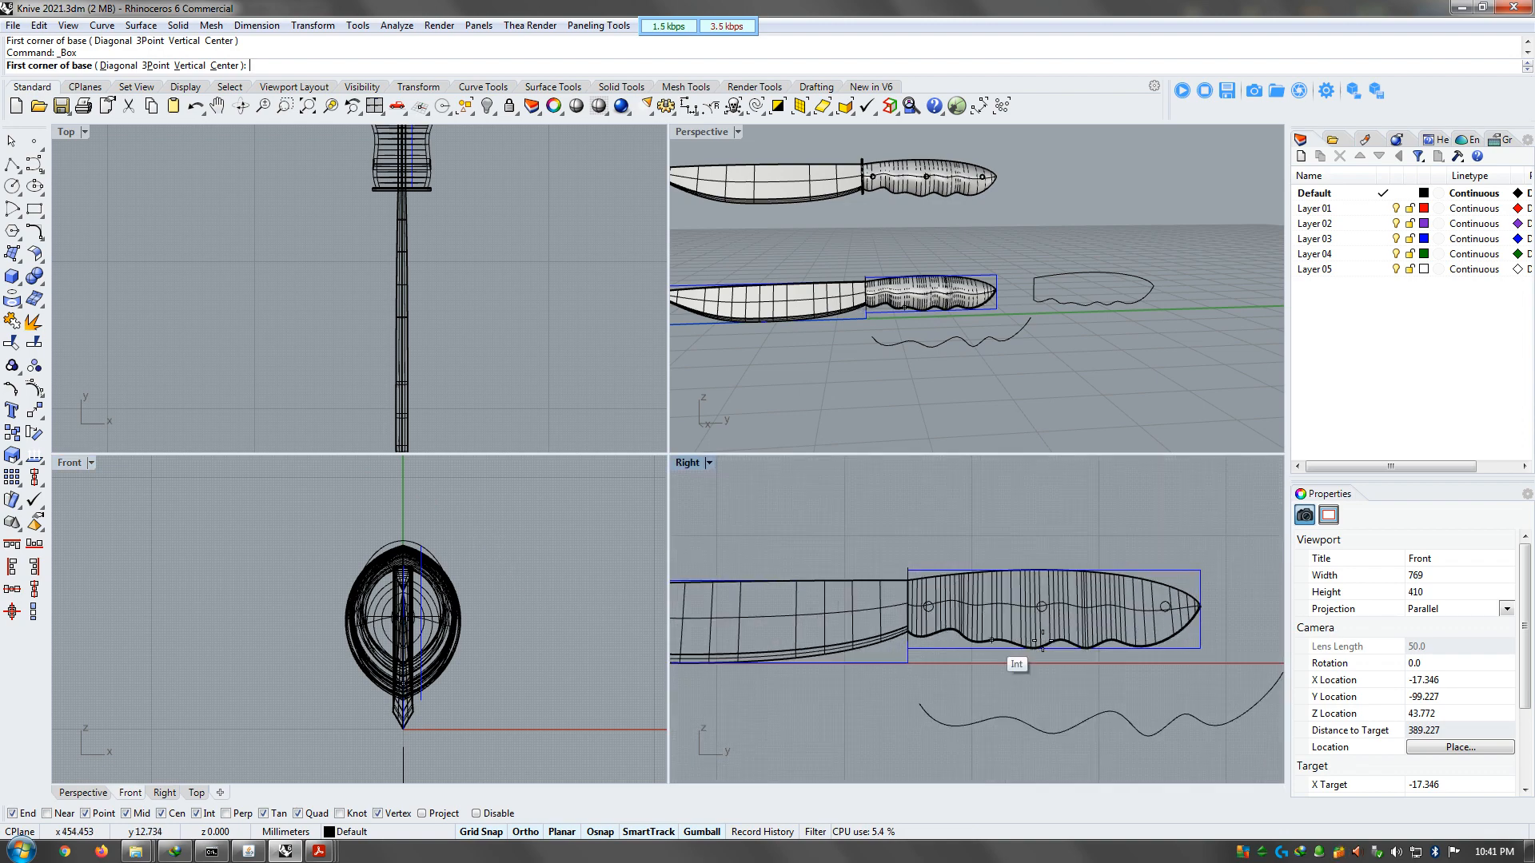
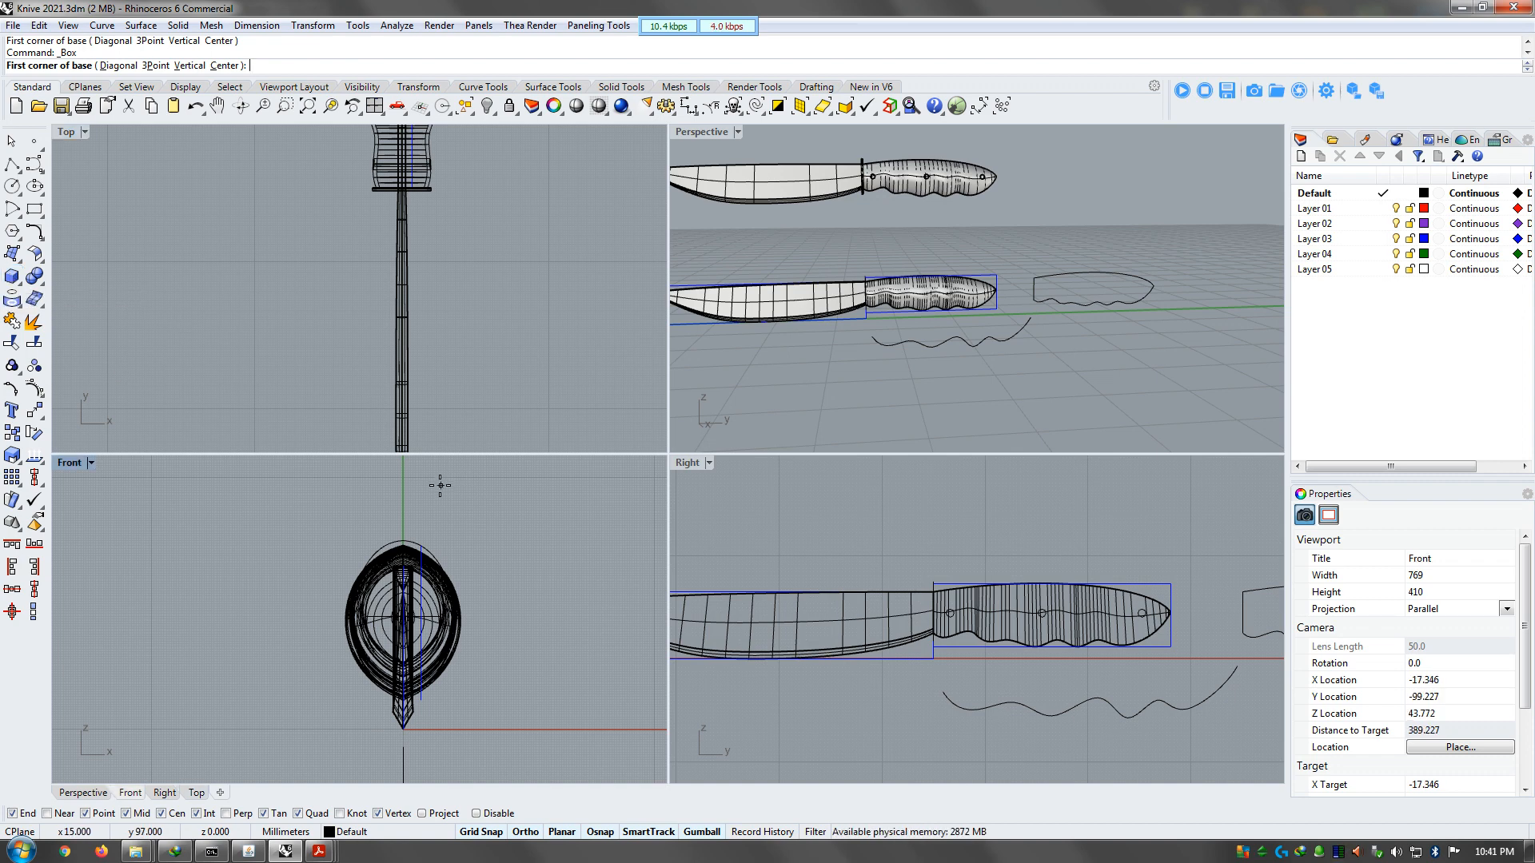
type("0")
key("Return")
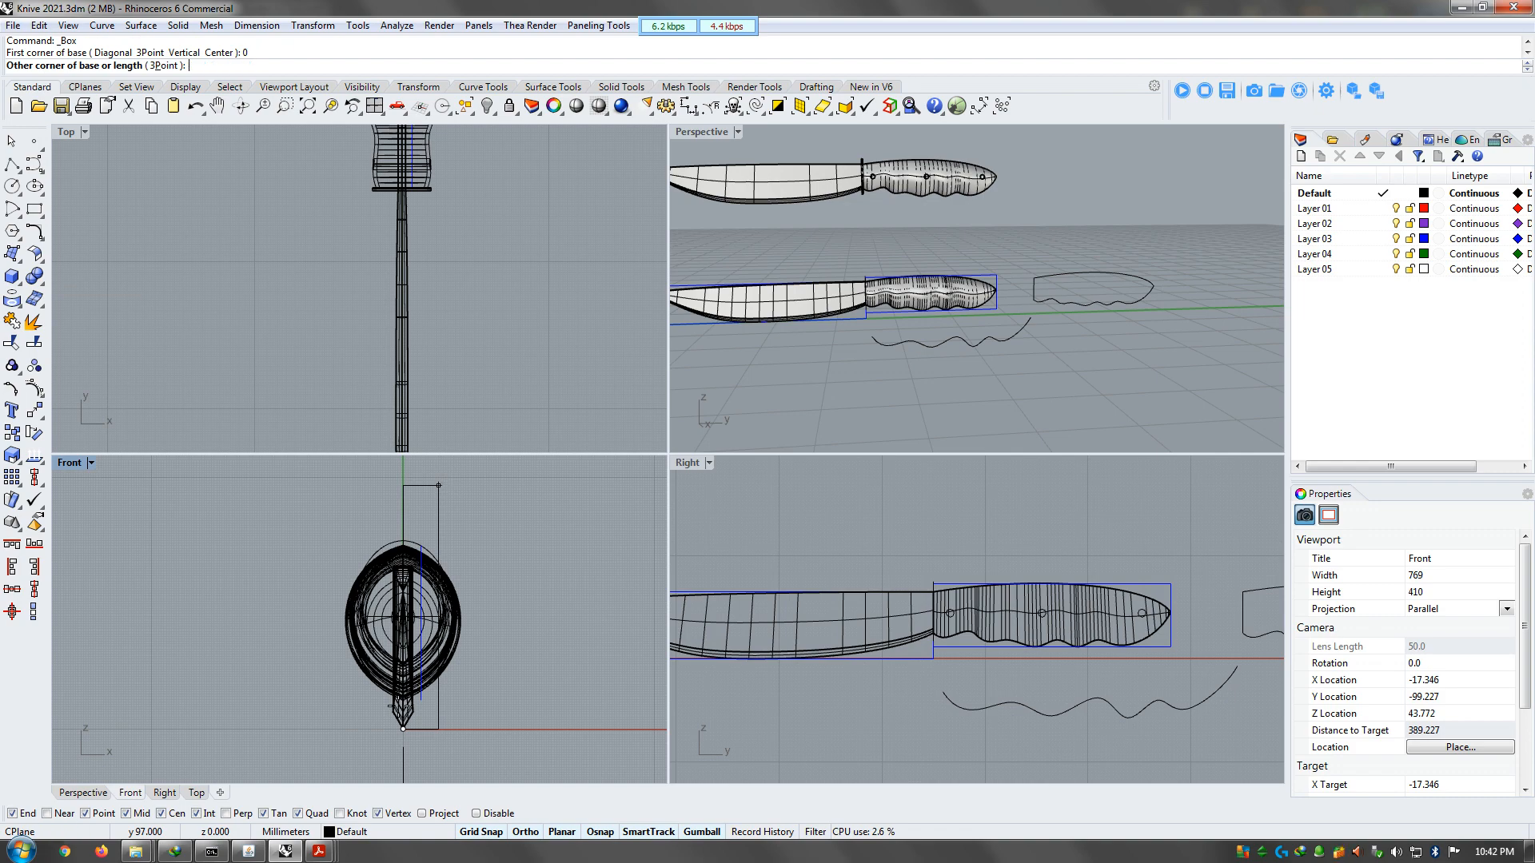
left_click(277, 505)
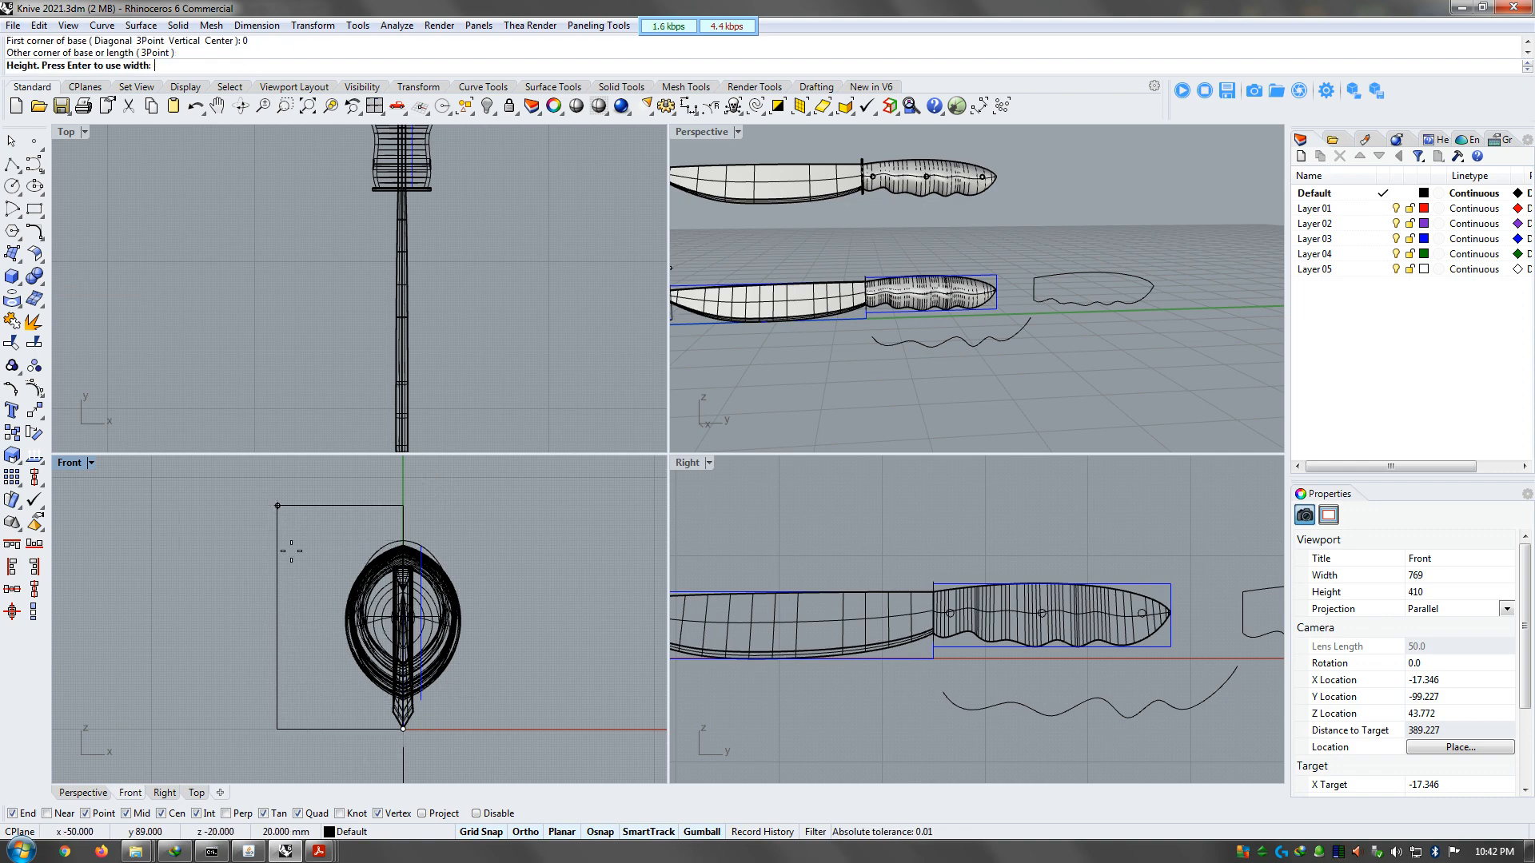
scroll(1060, 551, "down", 2)
left_click(1172, 537)
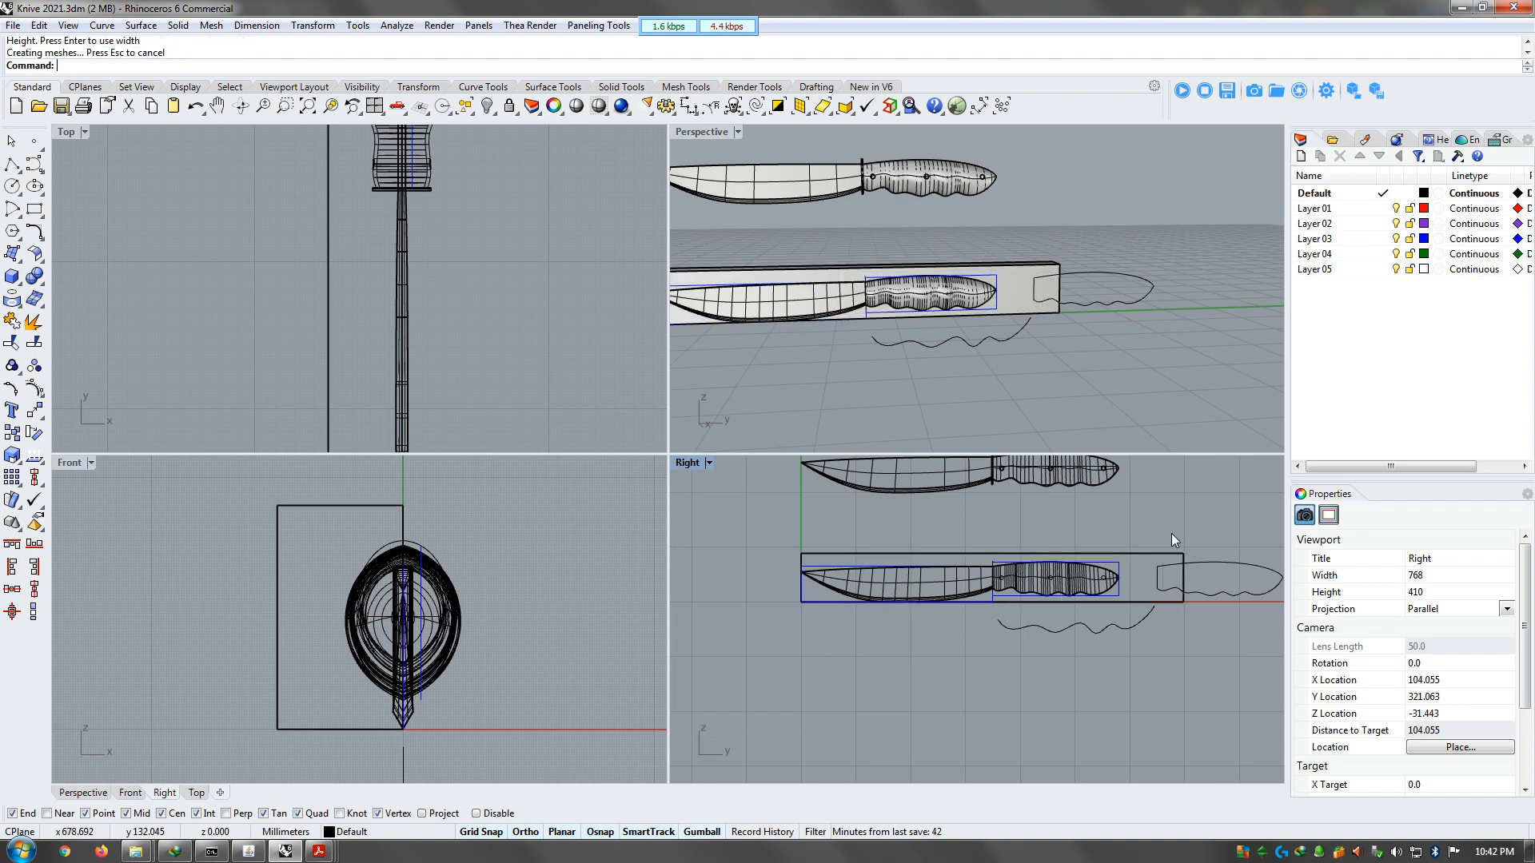
Subtract the box from the handle solid with Boolean Difference, leaving only one half of the handle
right_click_drag(1129, 352, 921, 294)
scroll(919, 243, "up", 8)
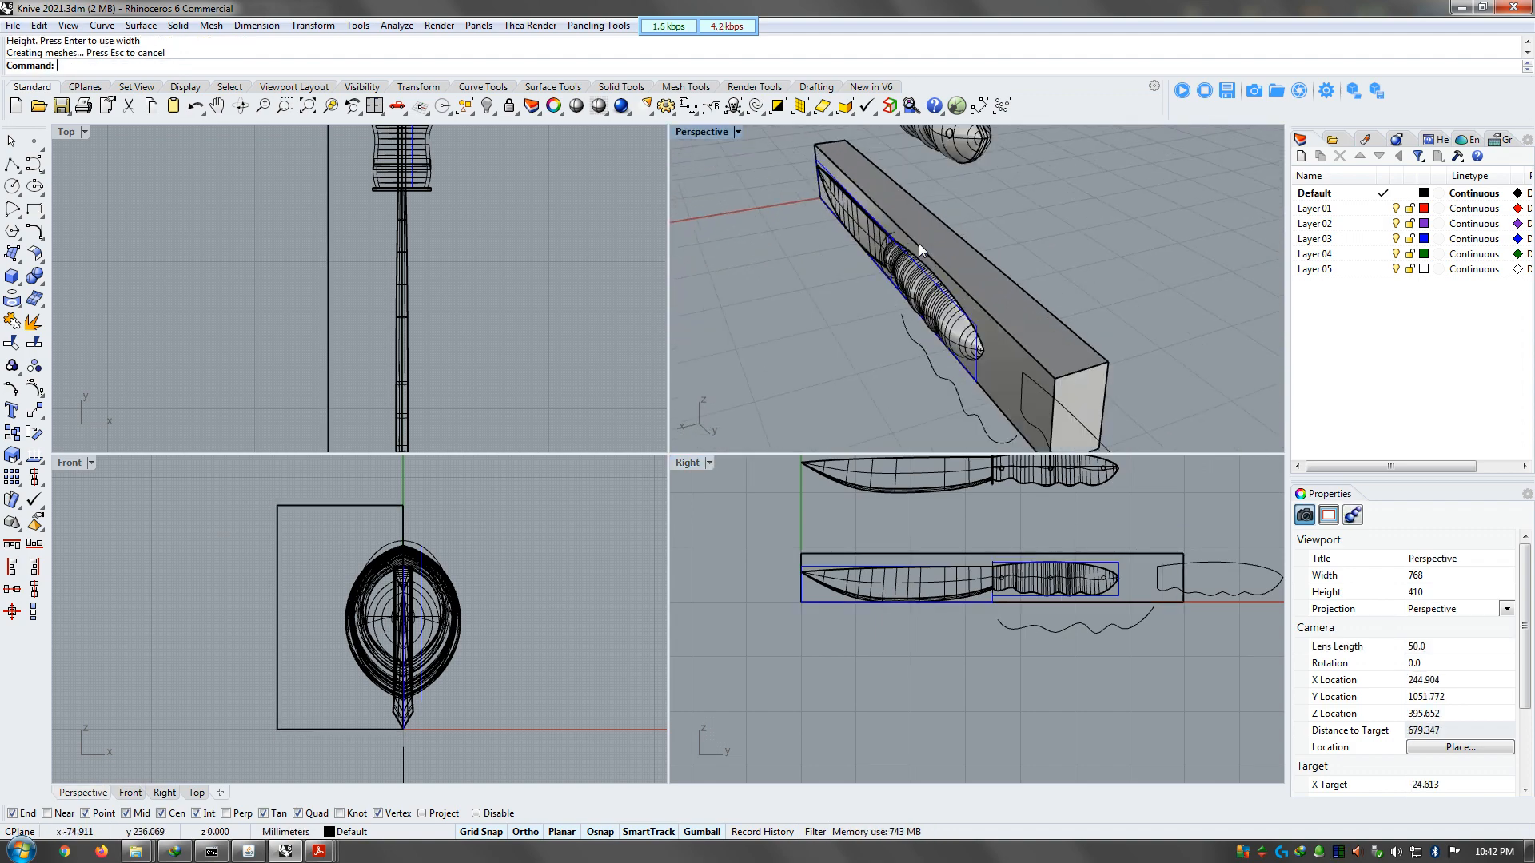
left_click(41, 283)
left_click(78, 285)
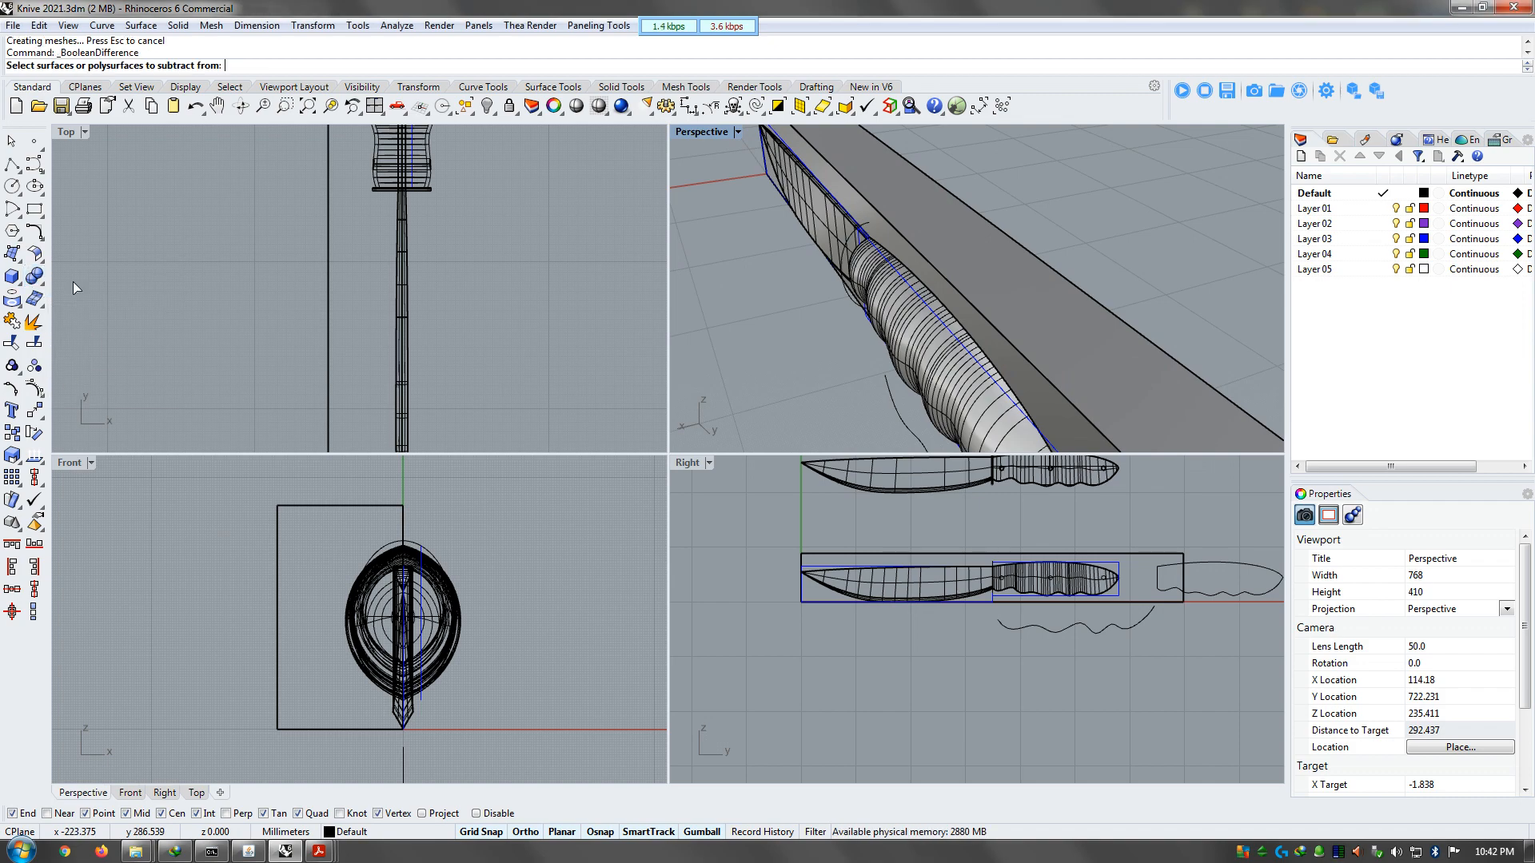
left_click(895, 367)
key("Return")
left_click(1032, 286)
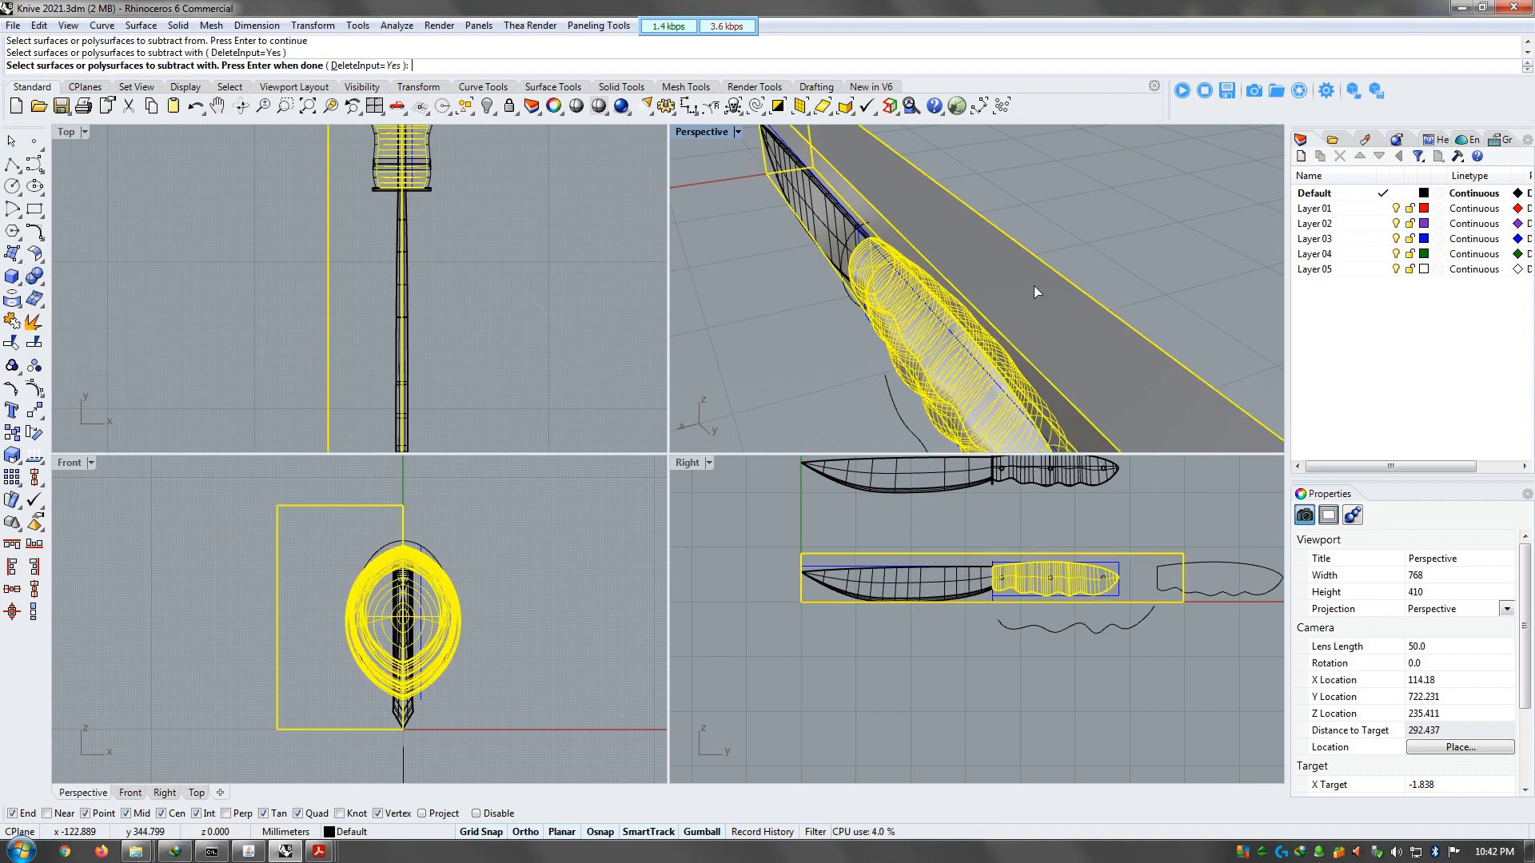
key("Return")
right_click_drag(1052, 291, 1021, 271)
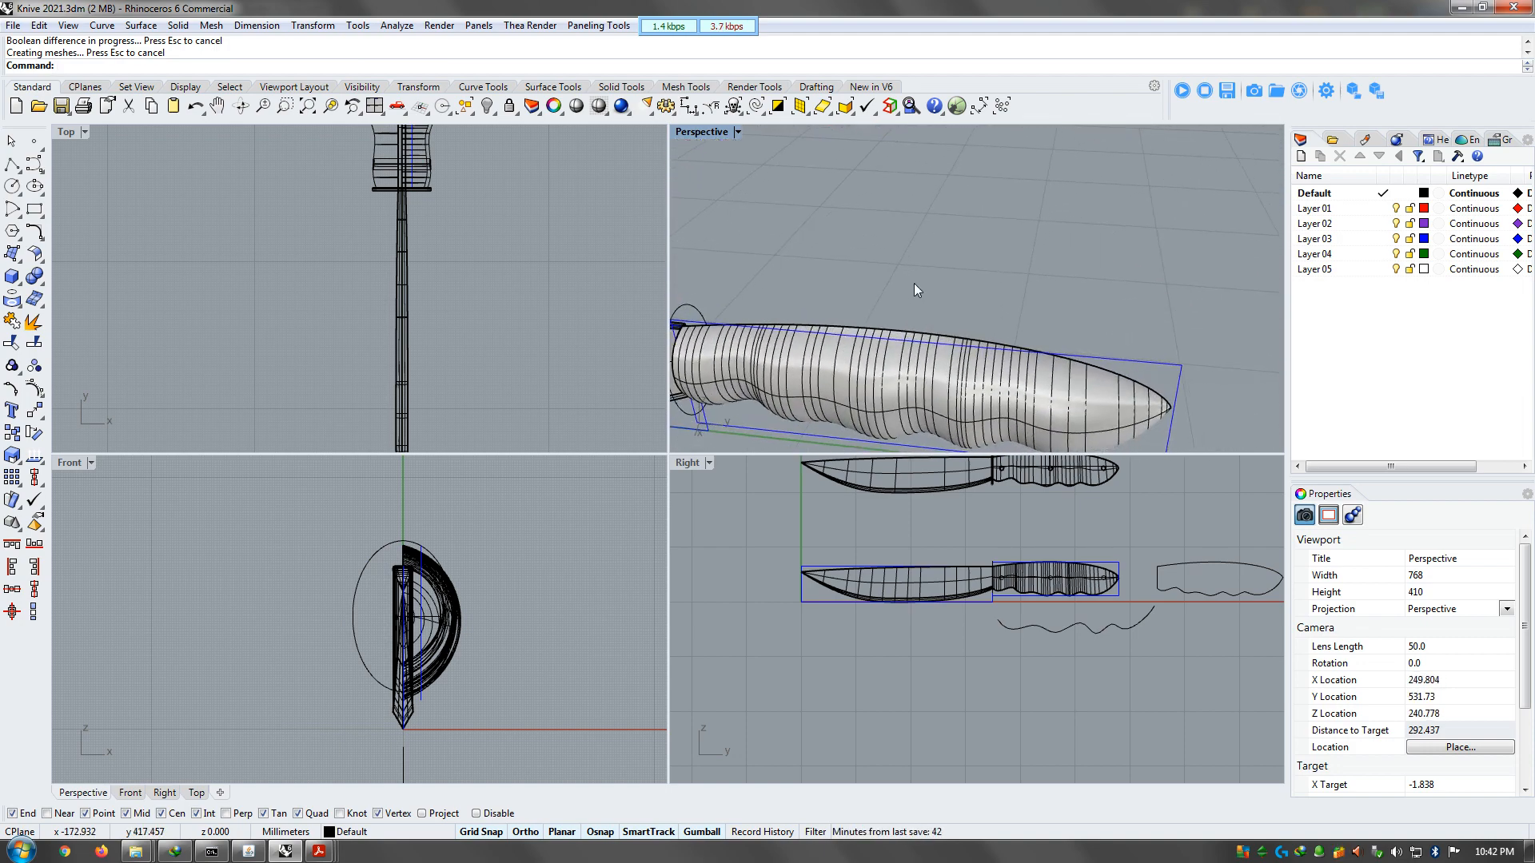
scroll(917, 285, "down", 4)
right_click_drag(917, 284, 1099, 259)
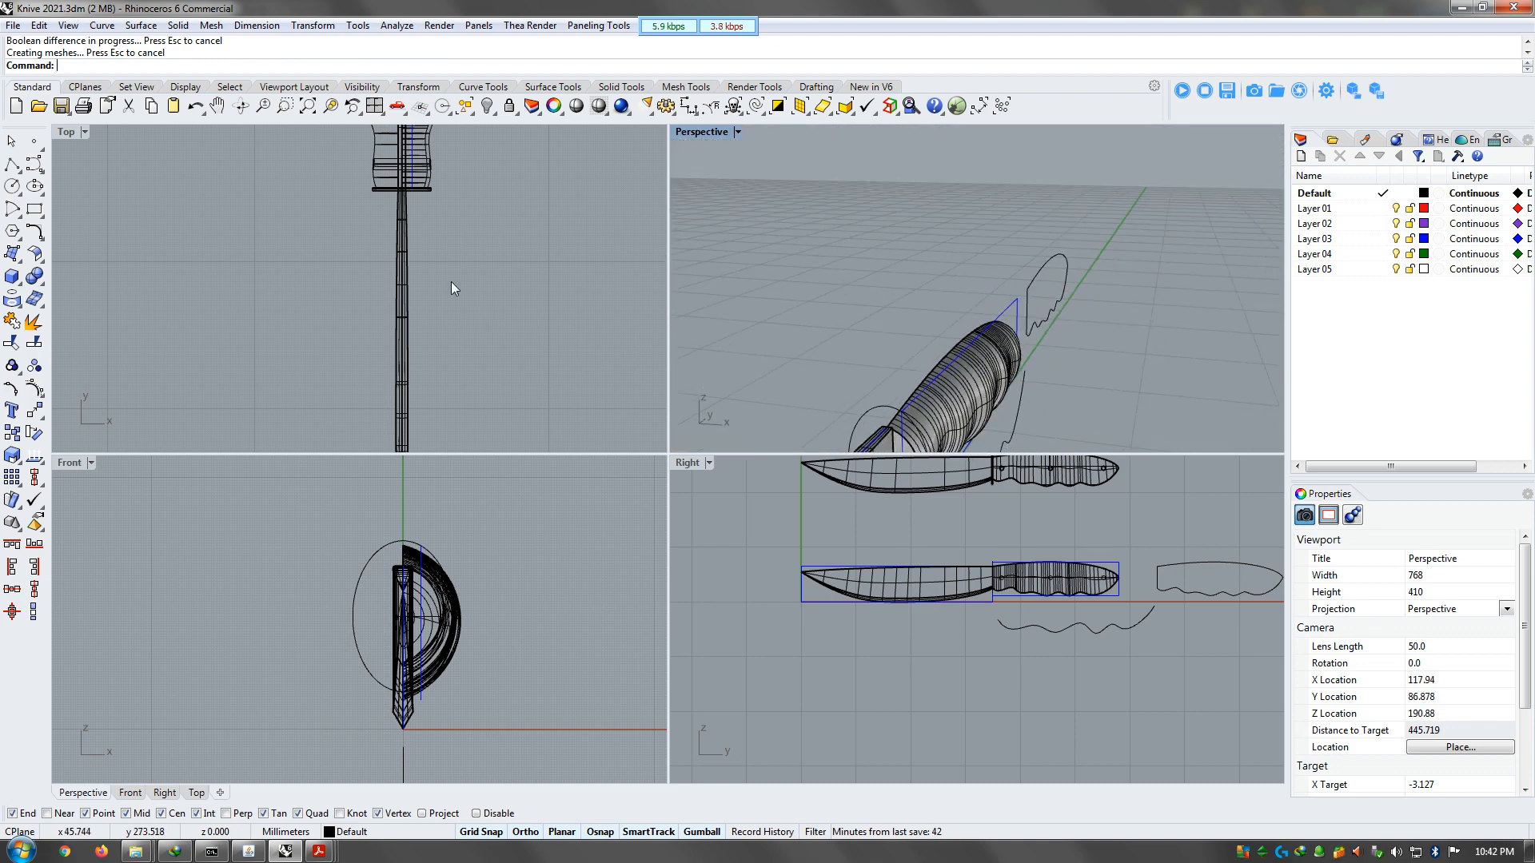
scroll(881, 382, "up", 6)
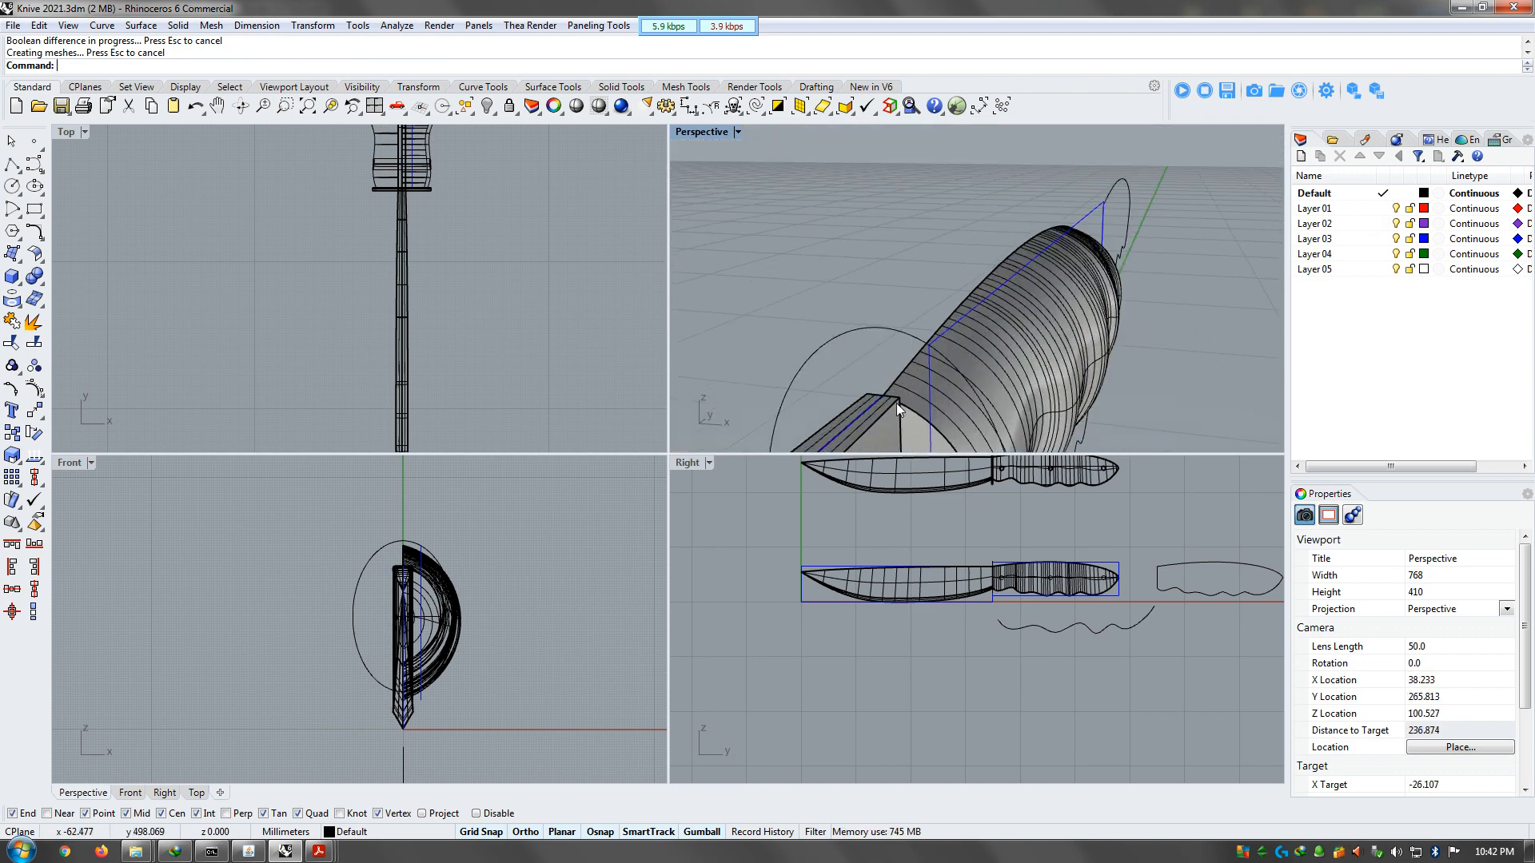
Shift the remaining handle half sideways off the centre plane so its flat face lines up with the blade's side
scroll(896, 403, "up", 3)
left_click(897, 339)
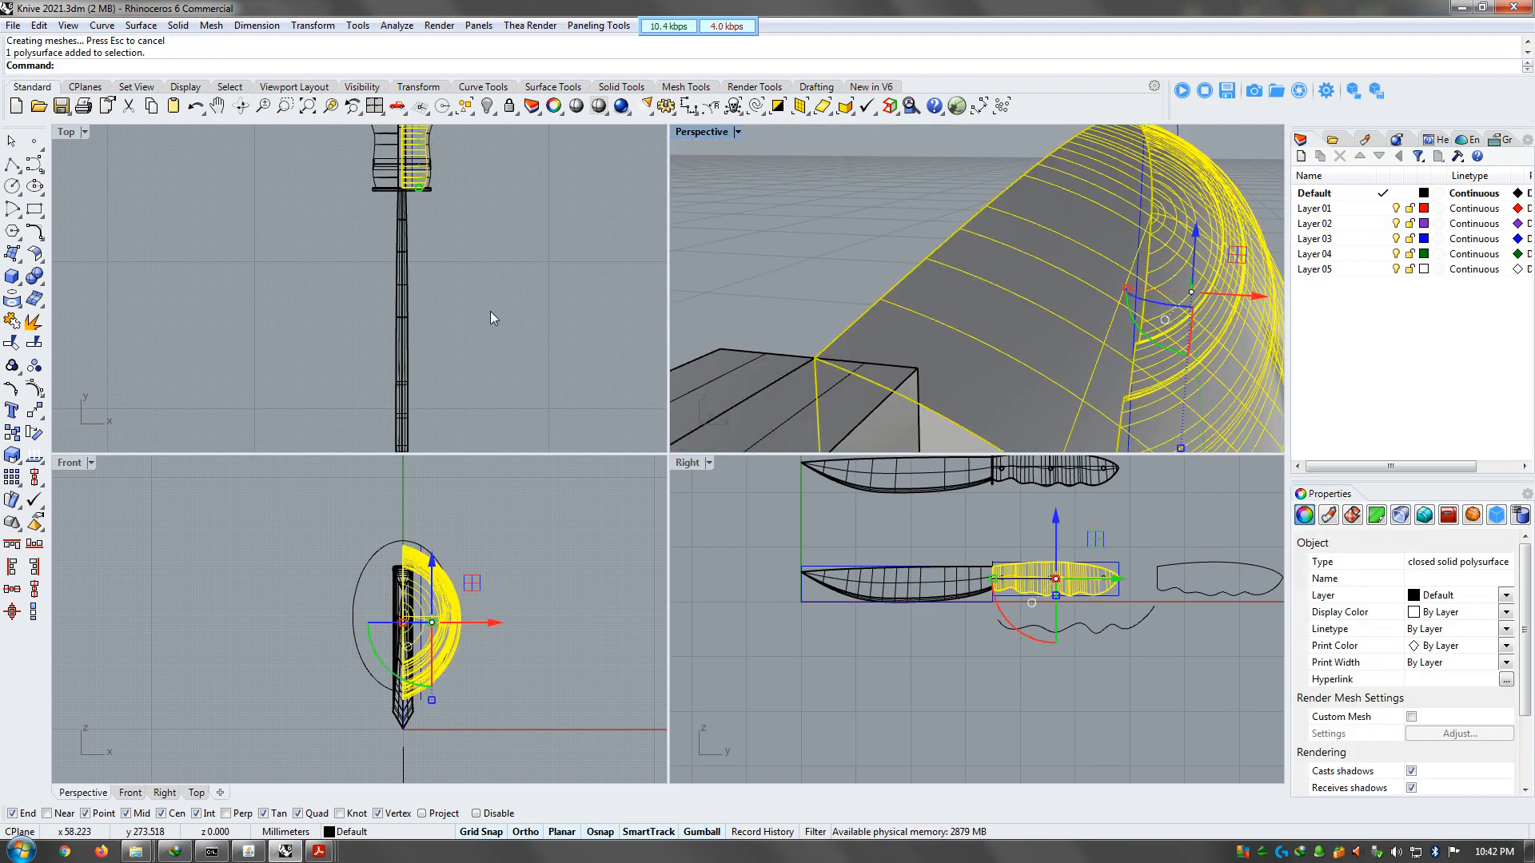
scroll(491, 312, "down", 4)
right_click_drag(513, 240, 496, 332)
left_click(491, 223)
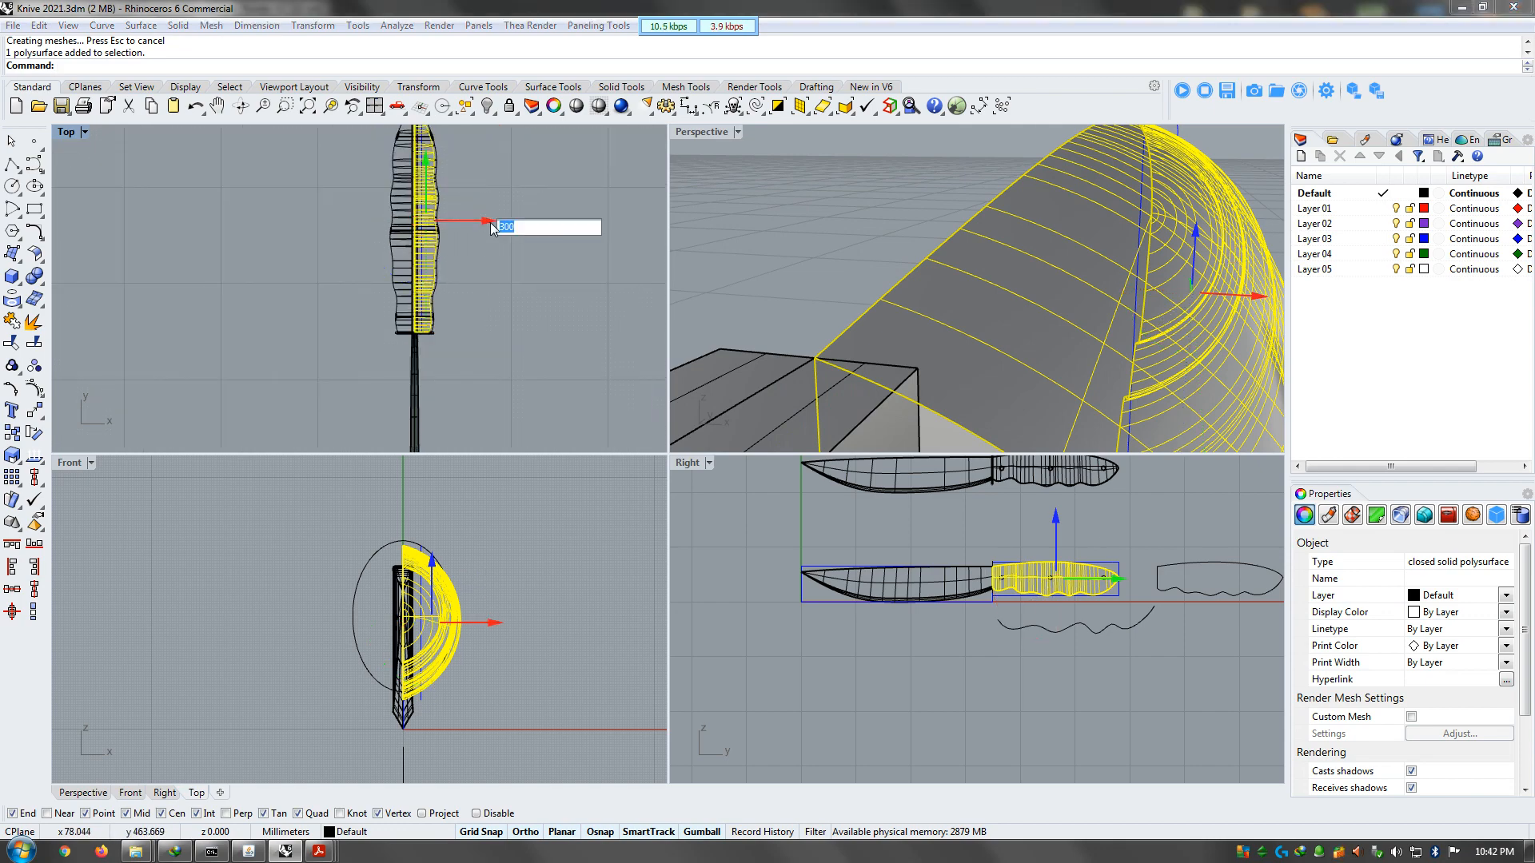
key("Escape")
scroll(909, 298, "down", 5)
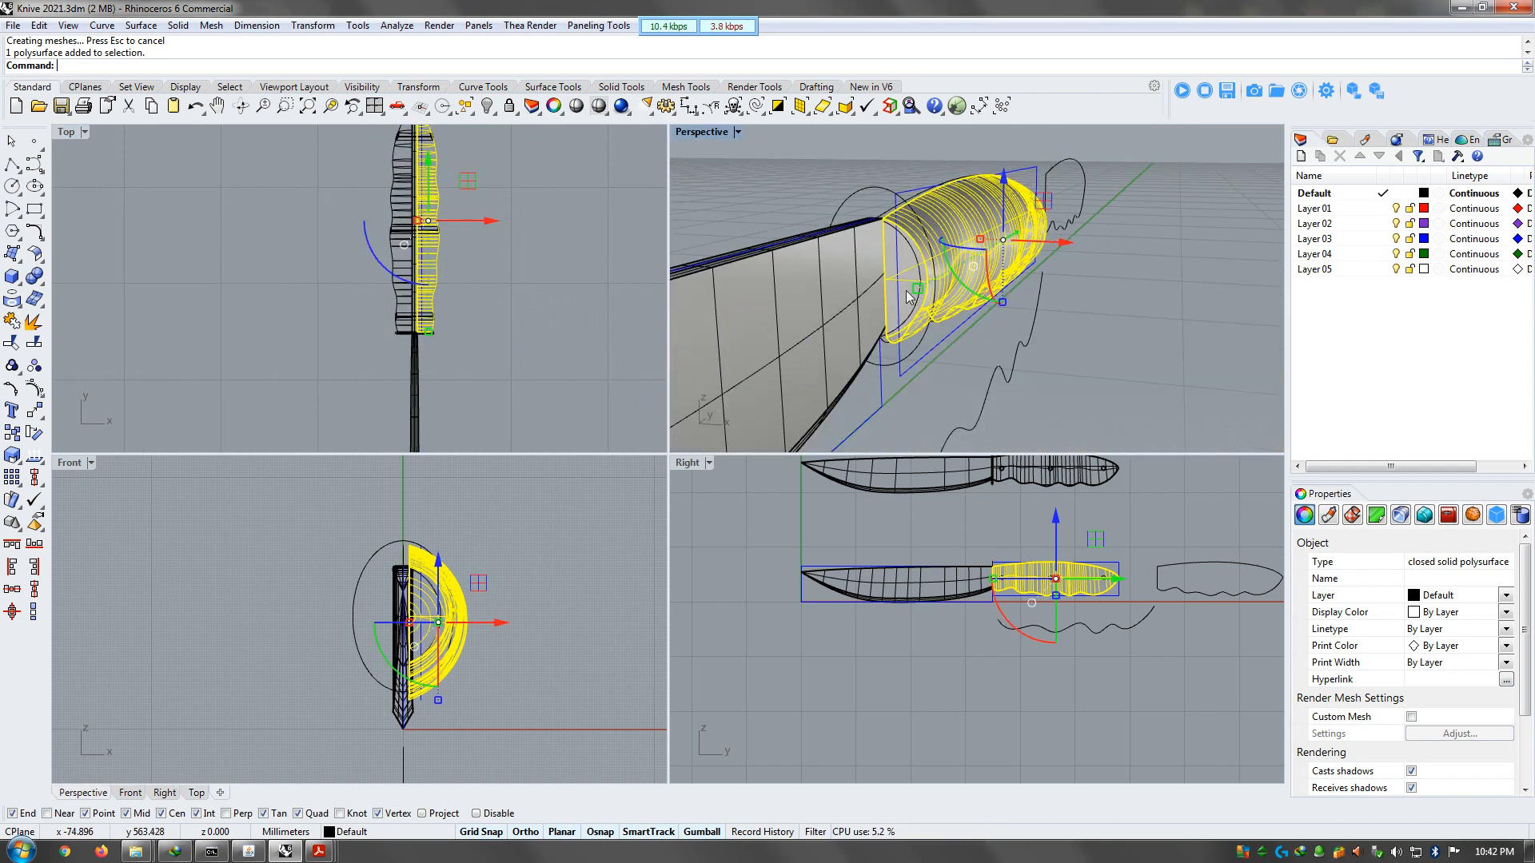
left_click(1134, 339)
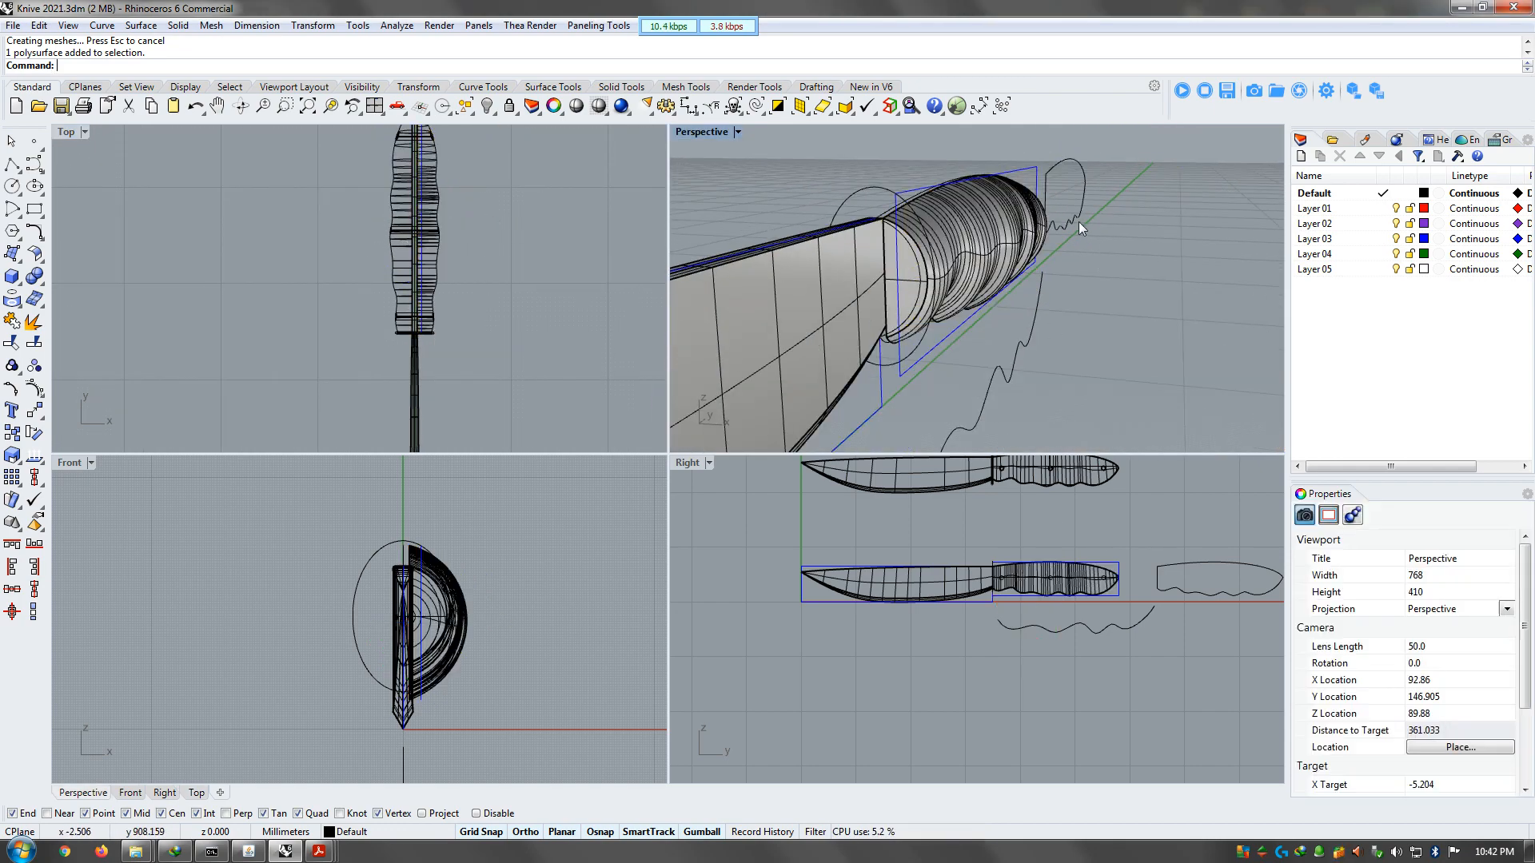
Move the closed handle outline curve -300 mm along the knife's length back onto the handle
left_click(1207, 568)
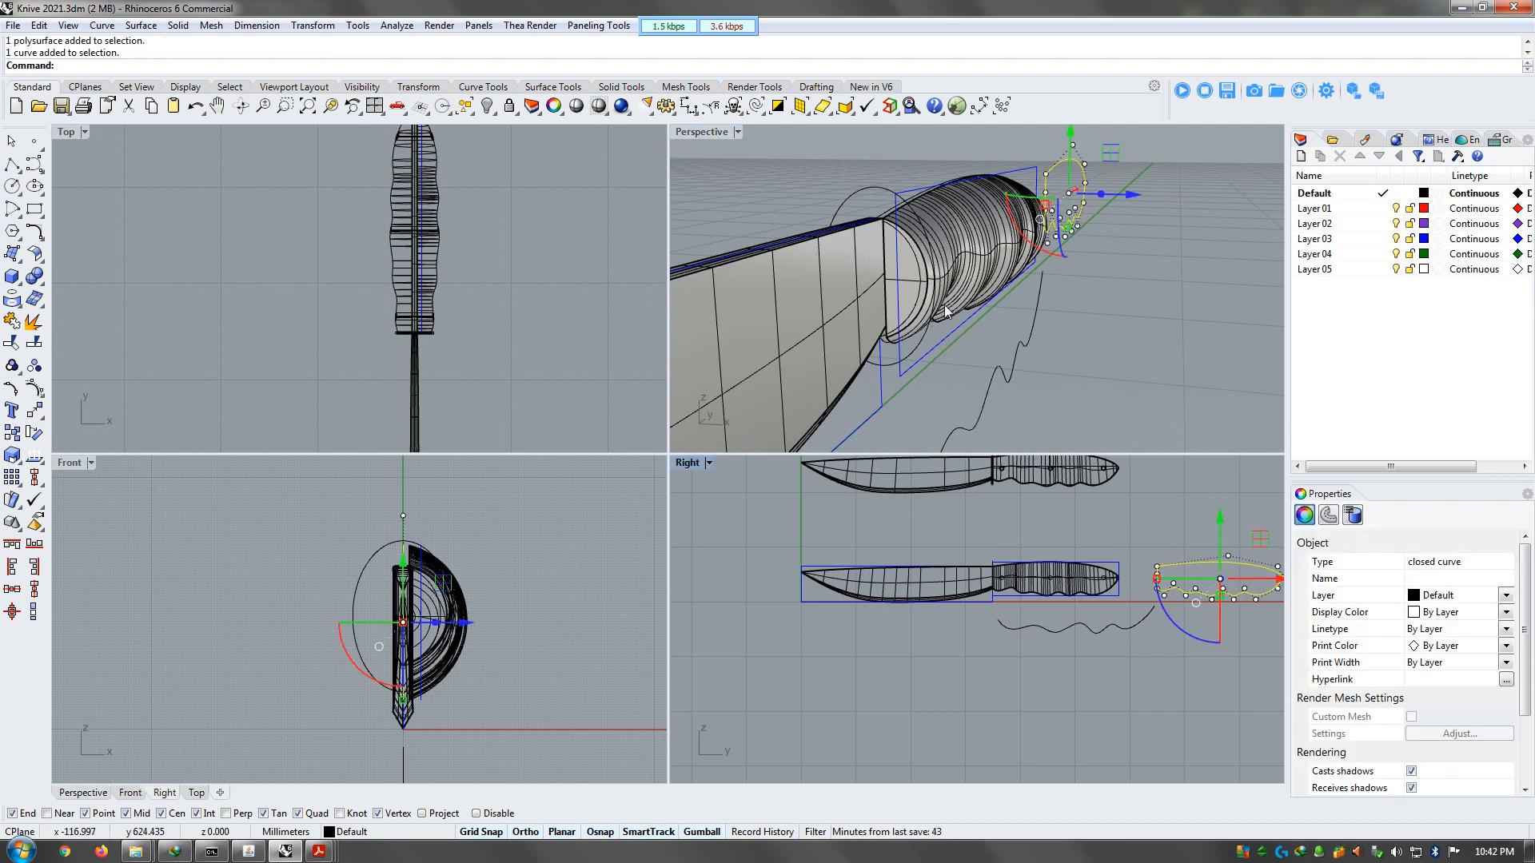
left_click(1251, 580)
type("-30")
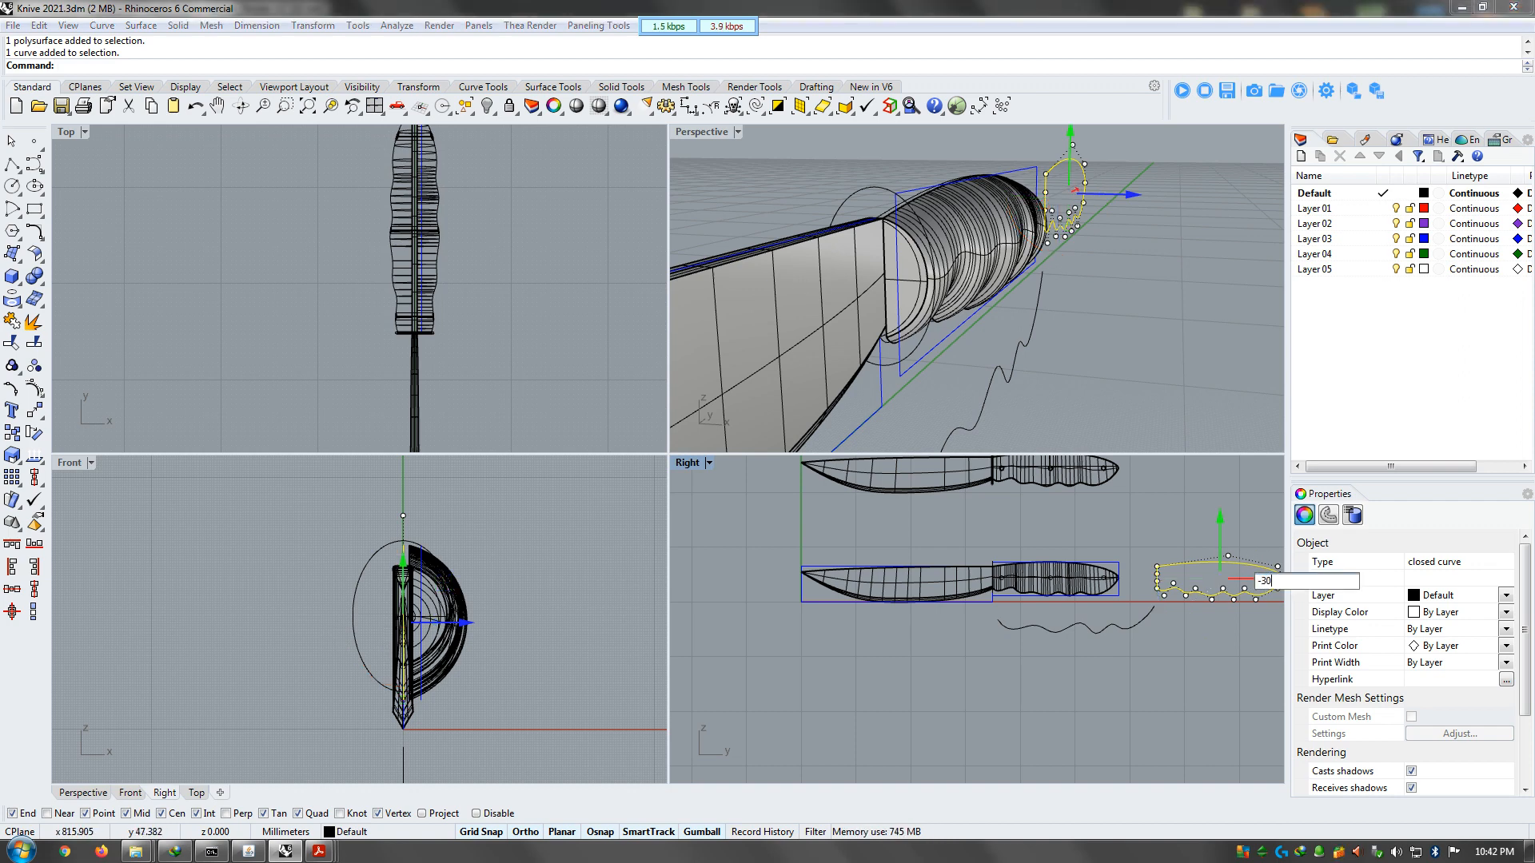
type("00")
key("Return")
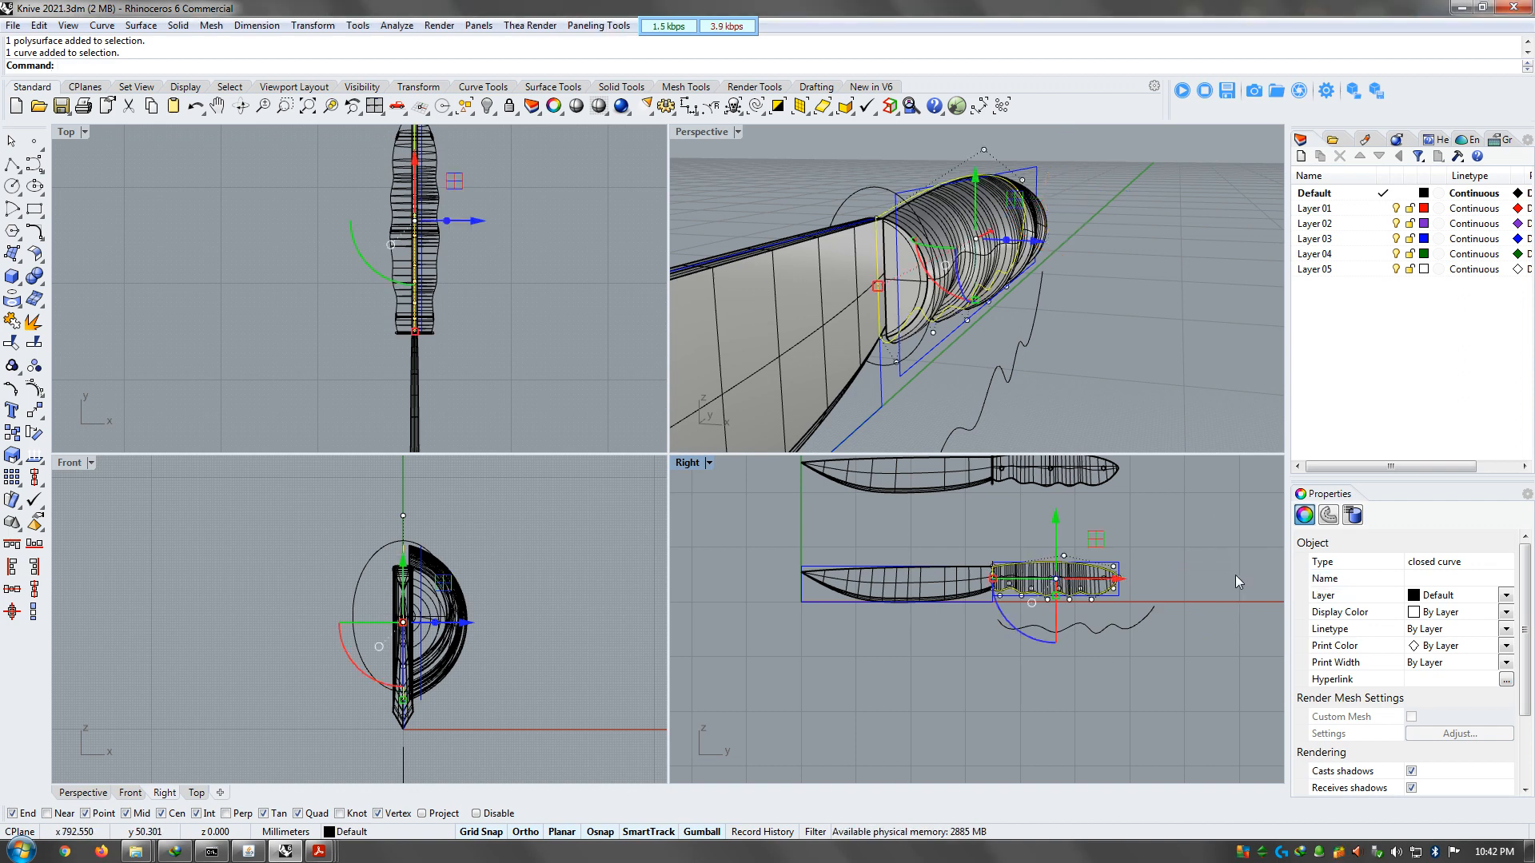
Extrude the handle outline as a solid on both sides, 2.5 mm each way, out to the blade's edge, to form the tang
scroll(419, 344, "up", 4)
scroll(419, 343, "up", 5)
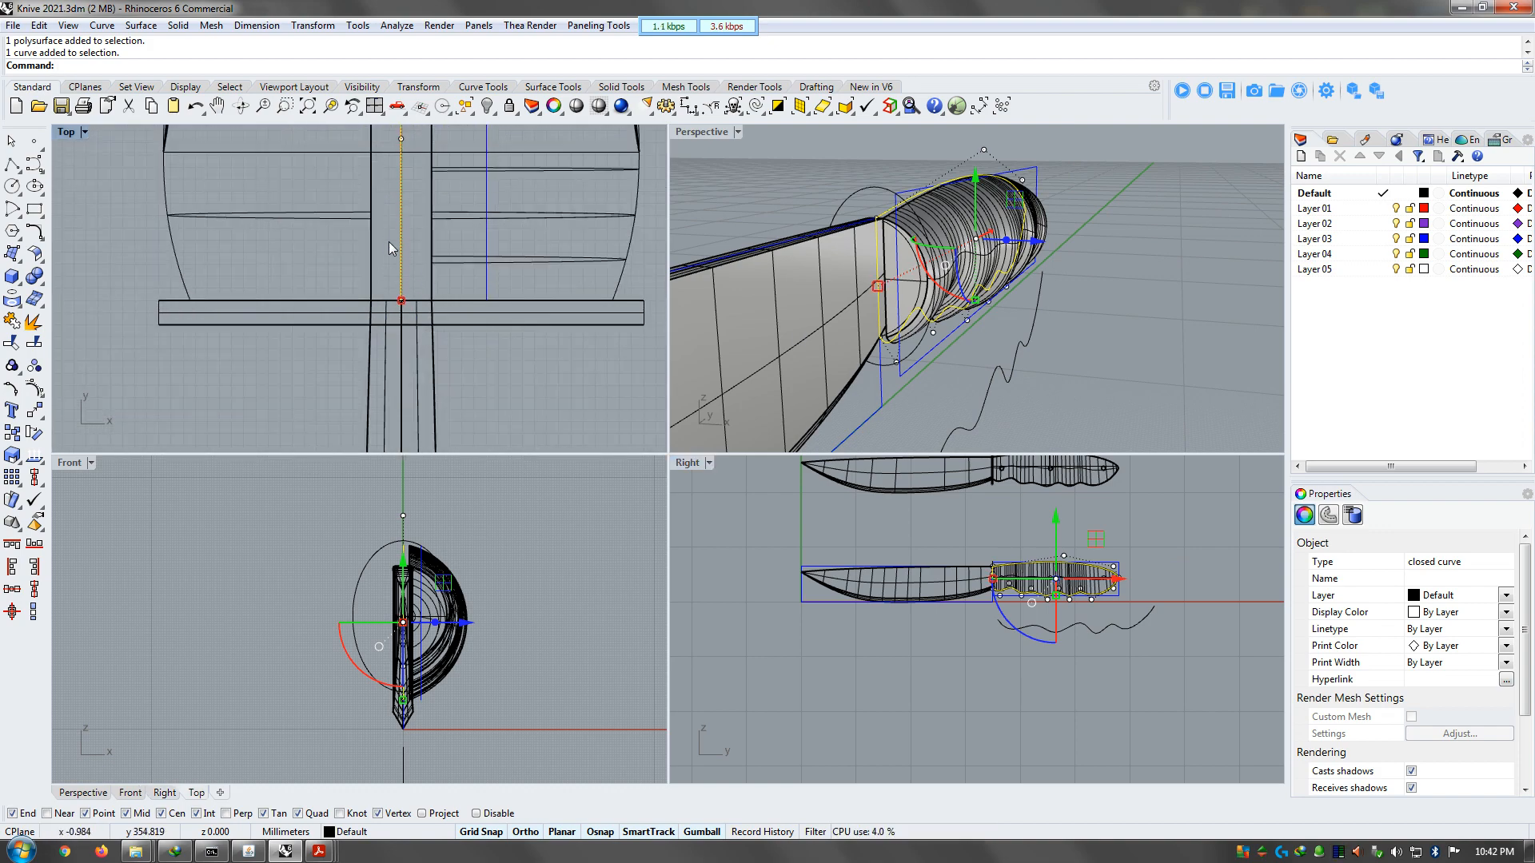
type("ex")
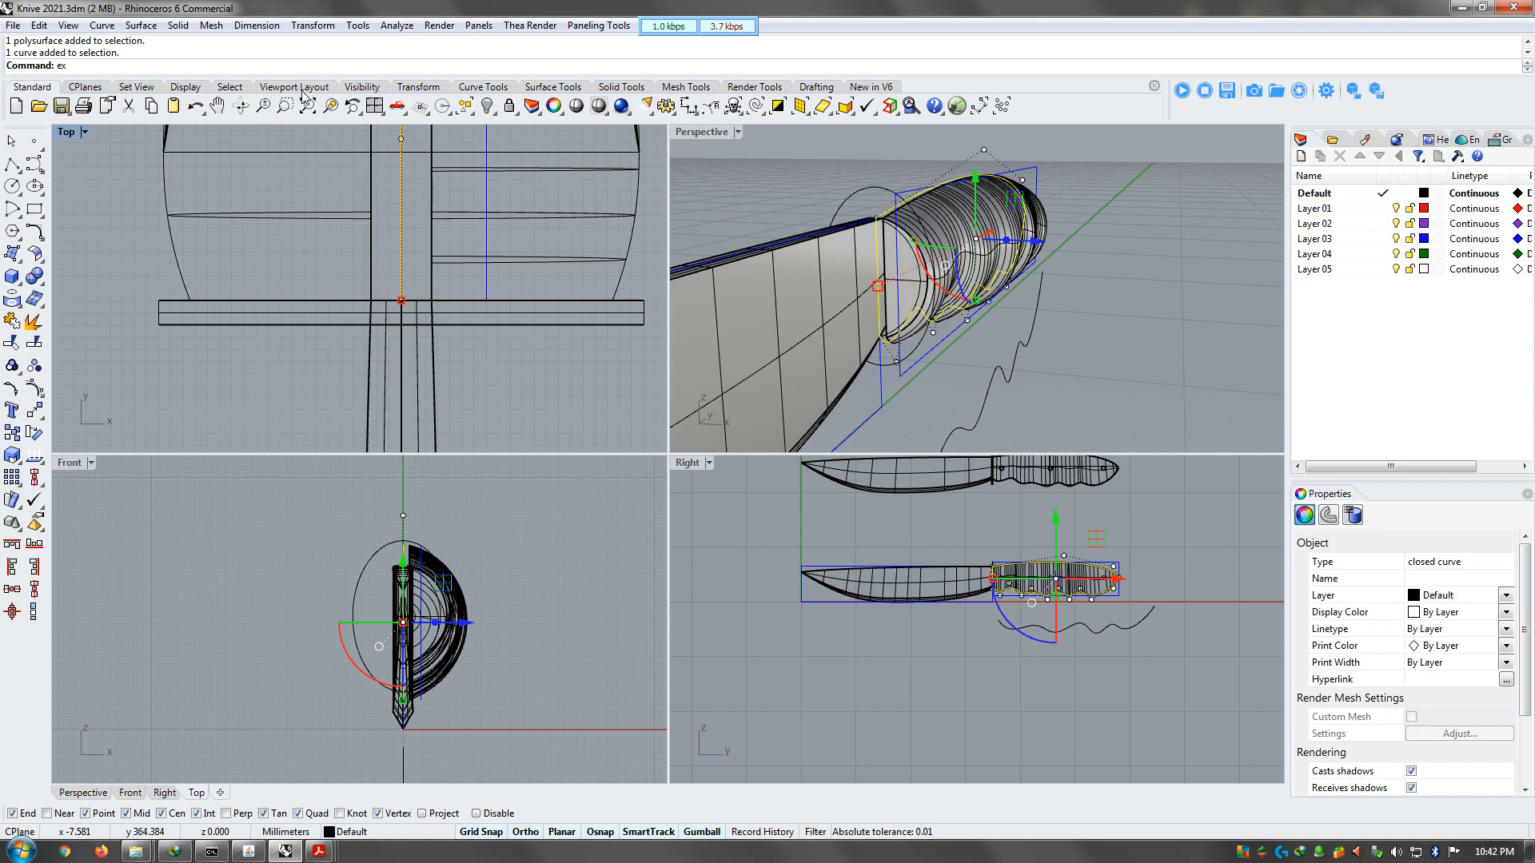
key("Return")
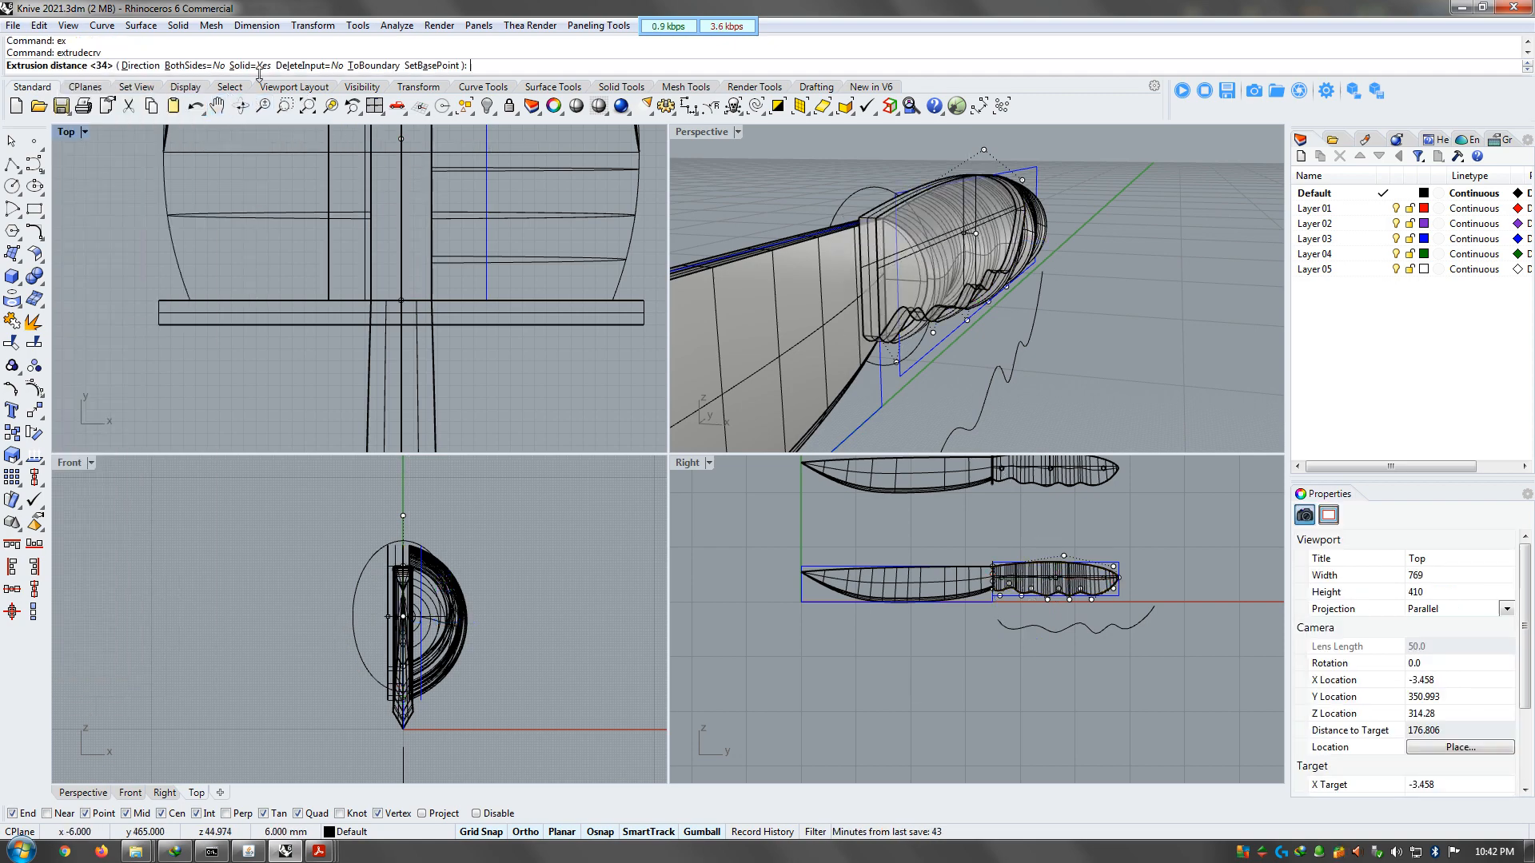
left_click(198, 67)
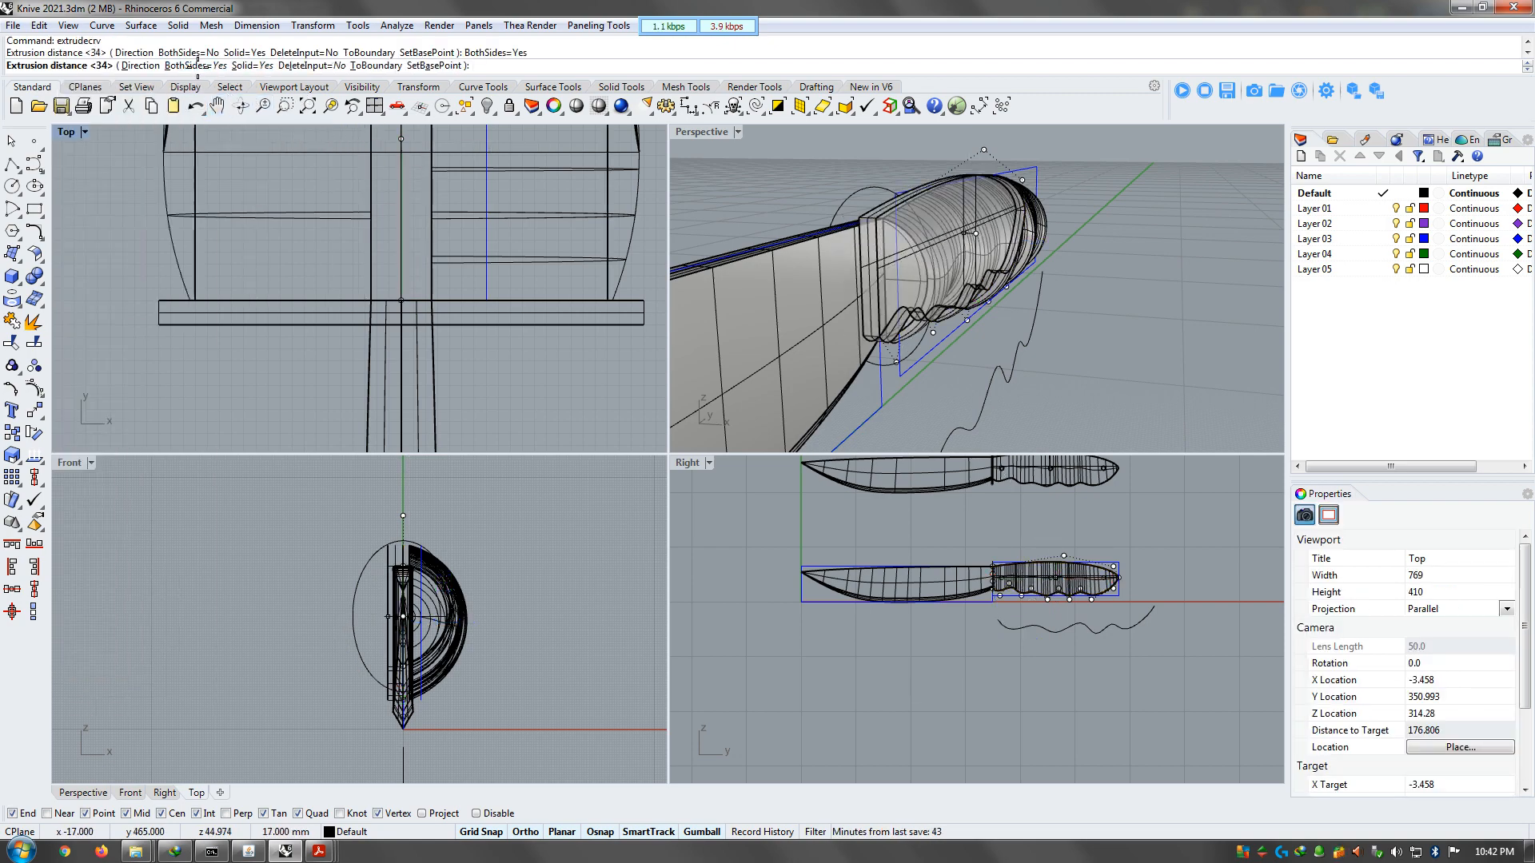
left_click(372, 300)
left_click(570, 402)
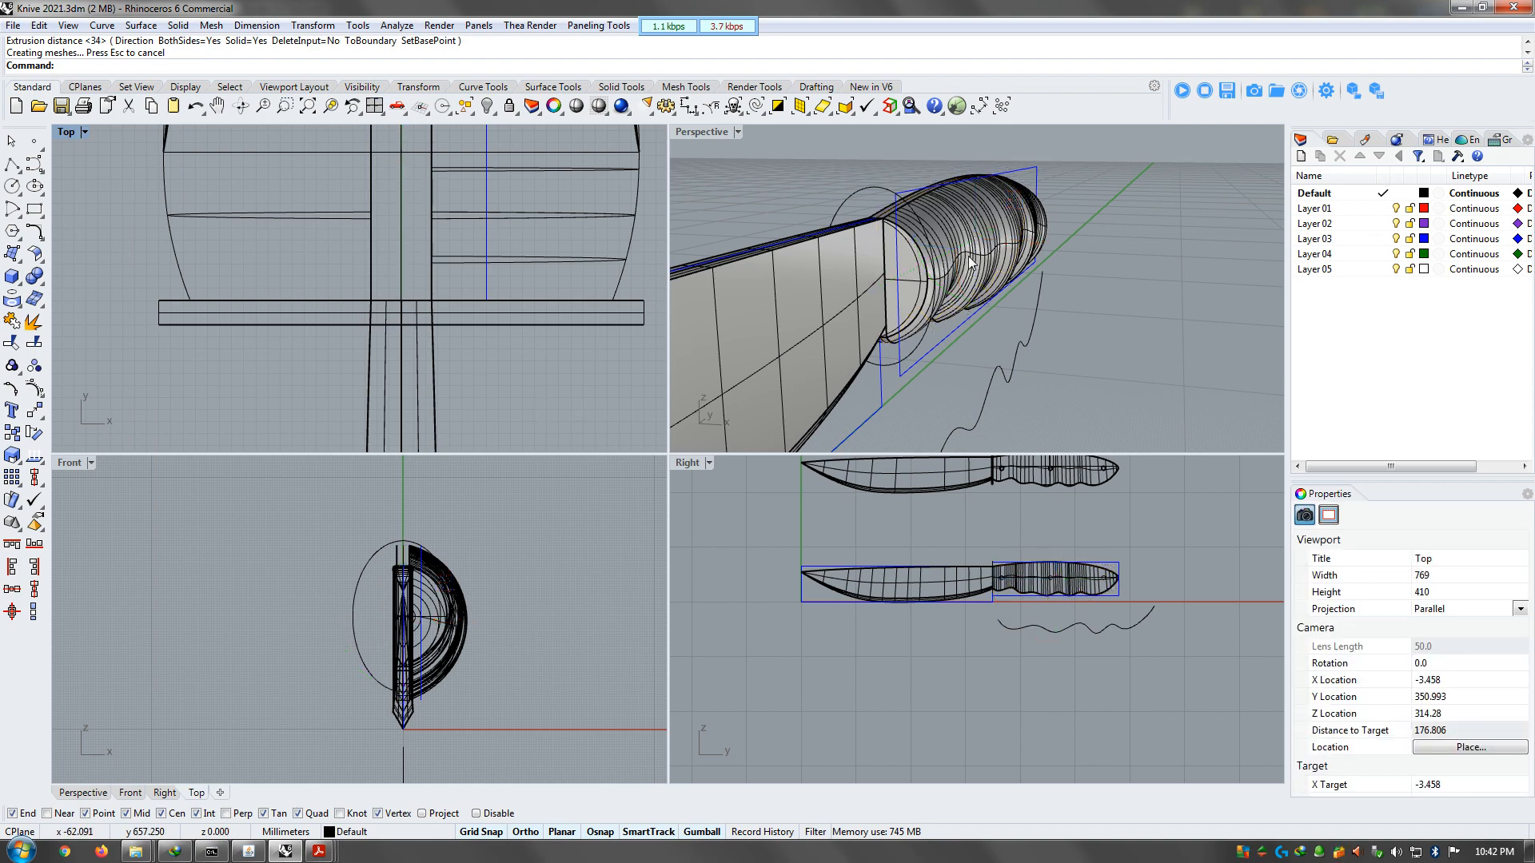
Merge the blade and the extruded tang into one solid with Boolean Union
mouse_move(799, 360)
right_mouse_down()
mouse_move(856, 318)
mouse_move(790, 352)
right_mouse_up()
left_click(832, 345)
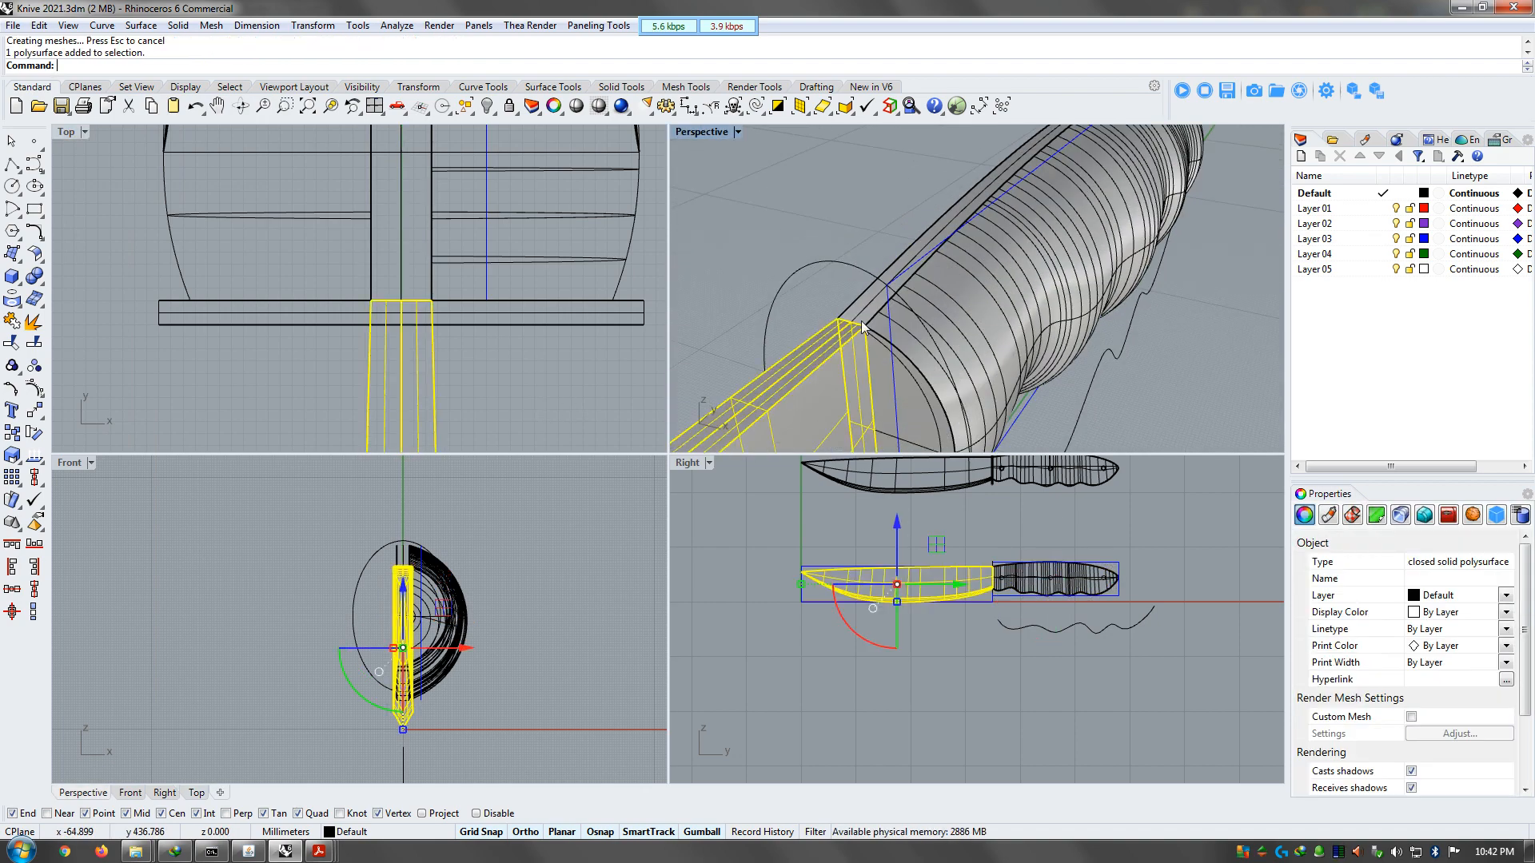
left_click(866, 309, "shift")
left_click(920, 381)
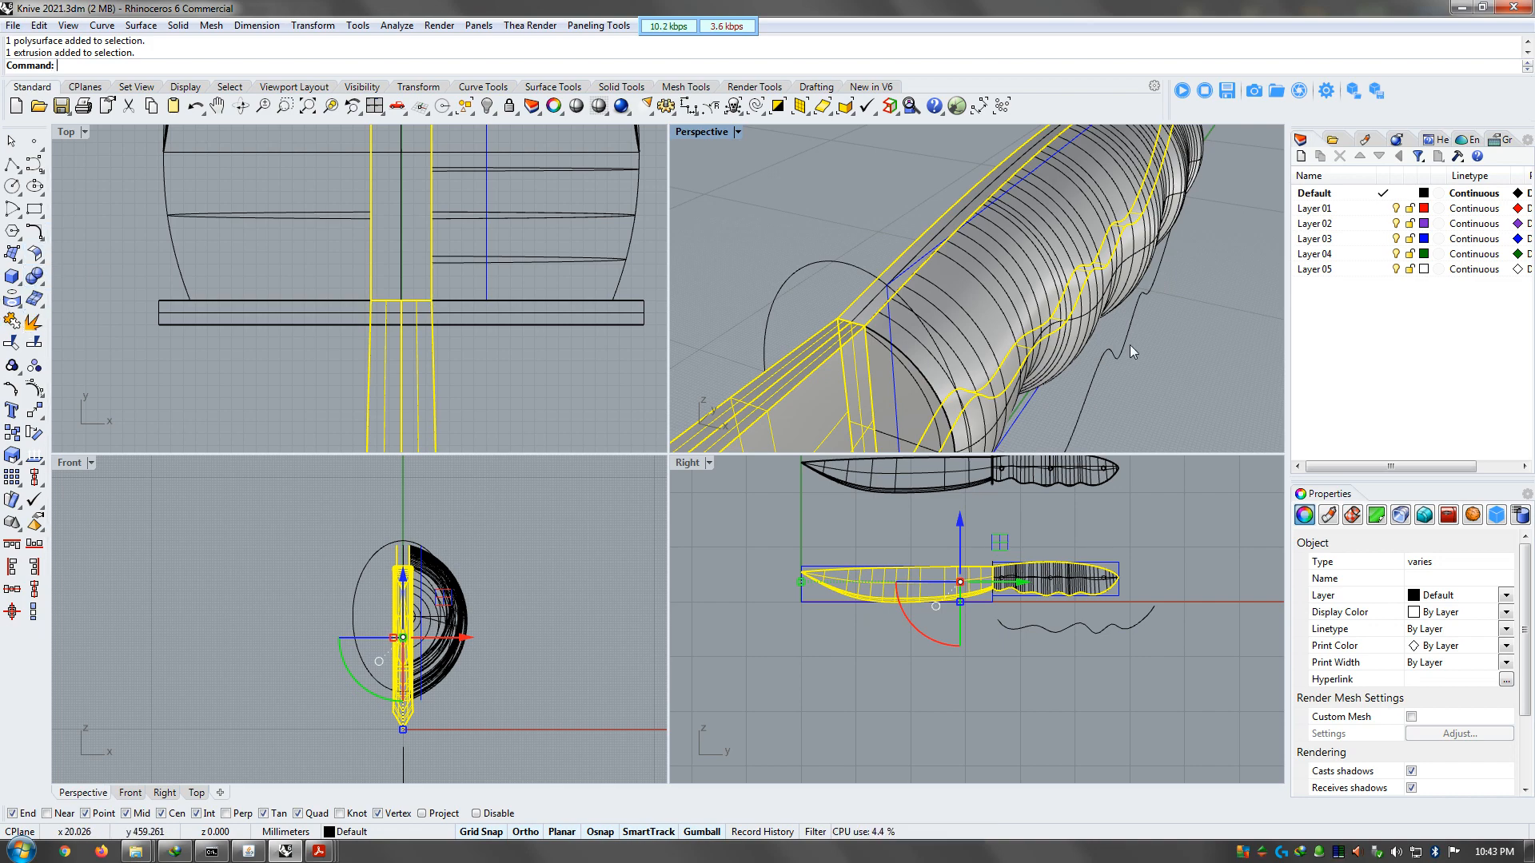
left_click(817, 387)
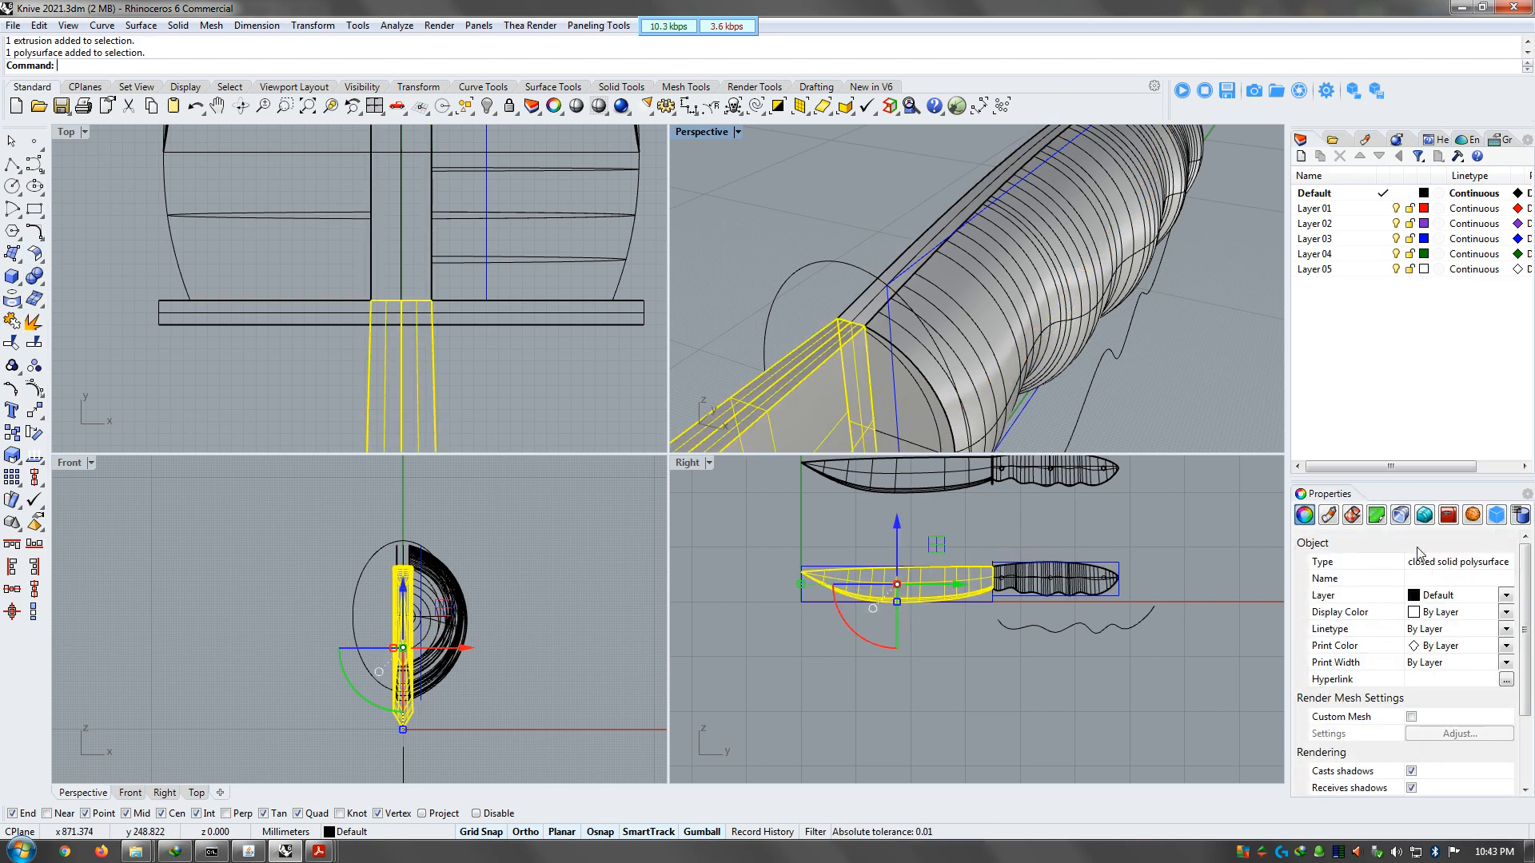
left_click(924, 241)
left_click(948, 291)
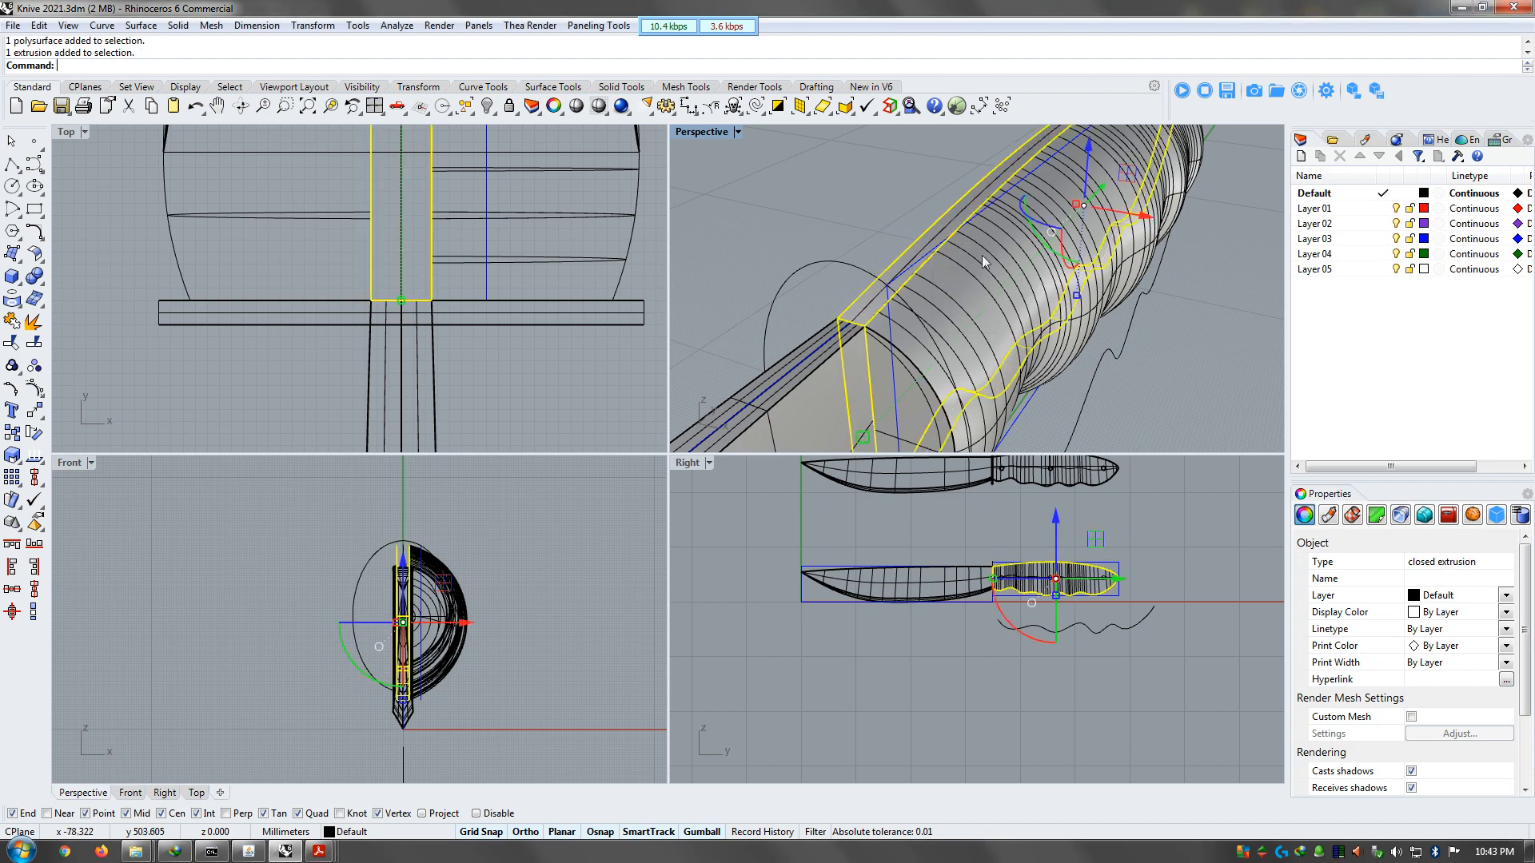
left_click(817, 406, "shift")
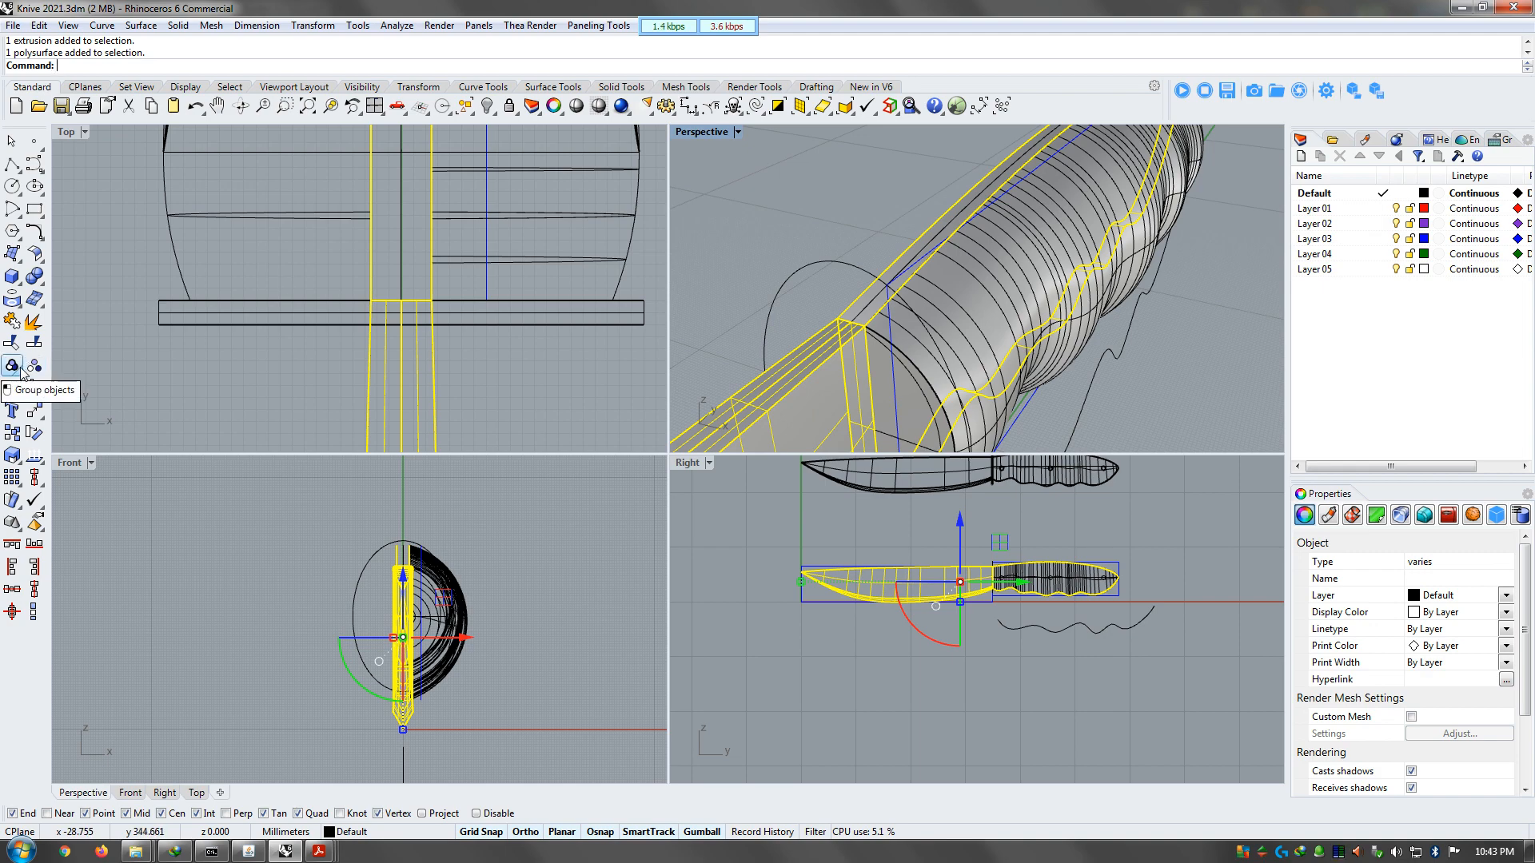
left_click(32, 277)
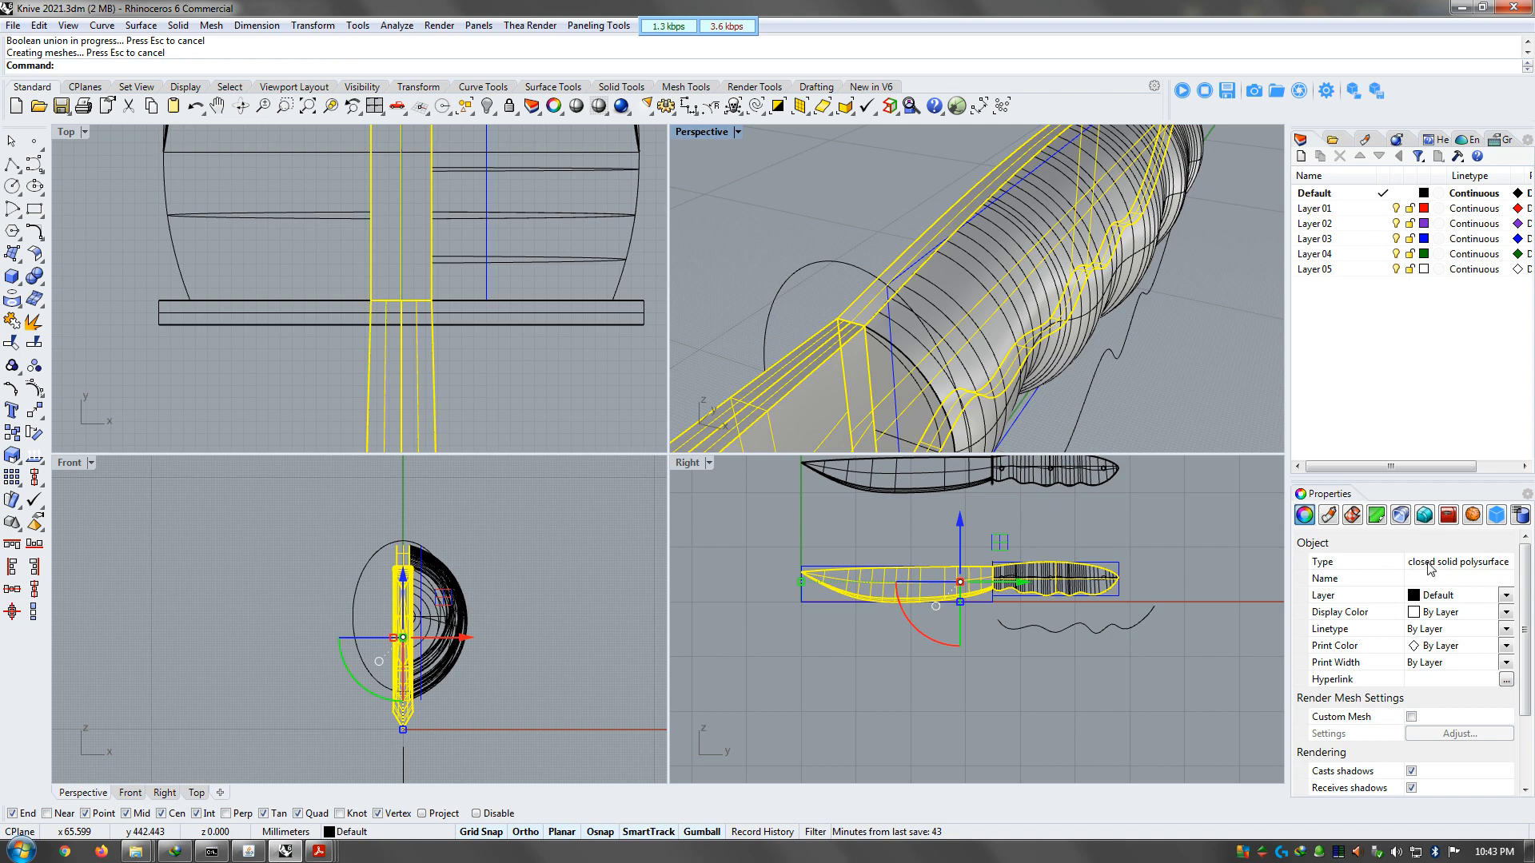
left_click(1174, 391)
Mirror the handle half across the knife's lengthwise centre plane, keeping the original
scroll(1174, 391, "down", 5)
right_click_drag(1171, 390, 1067, 352)
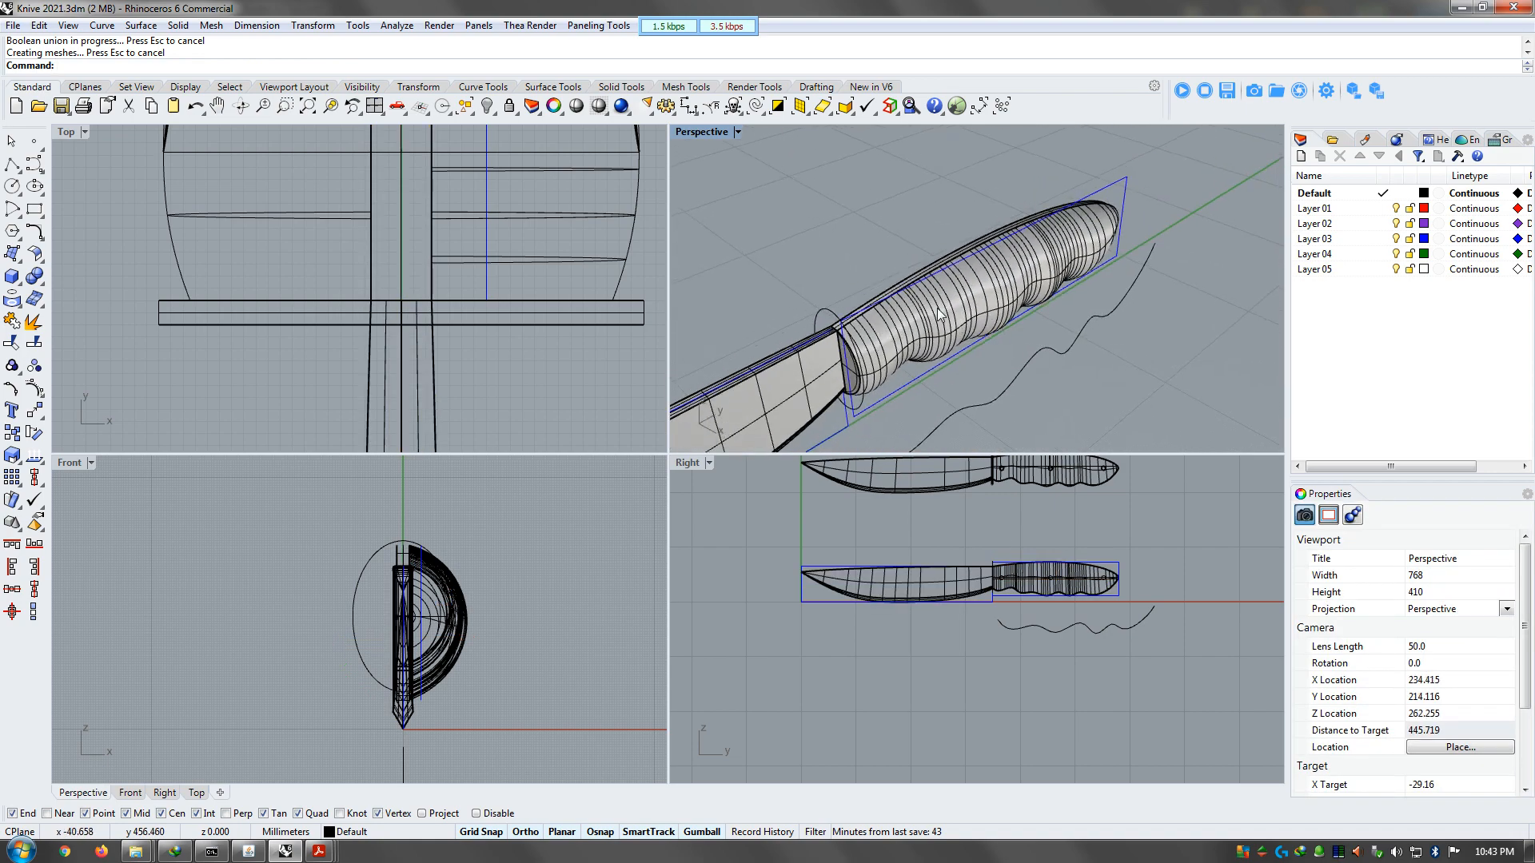
left_click(1037, 314)
type("irror")
key("Return")
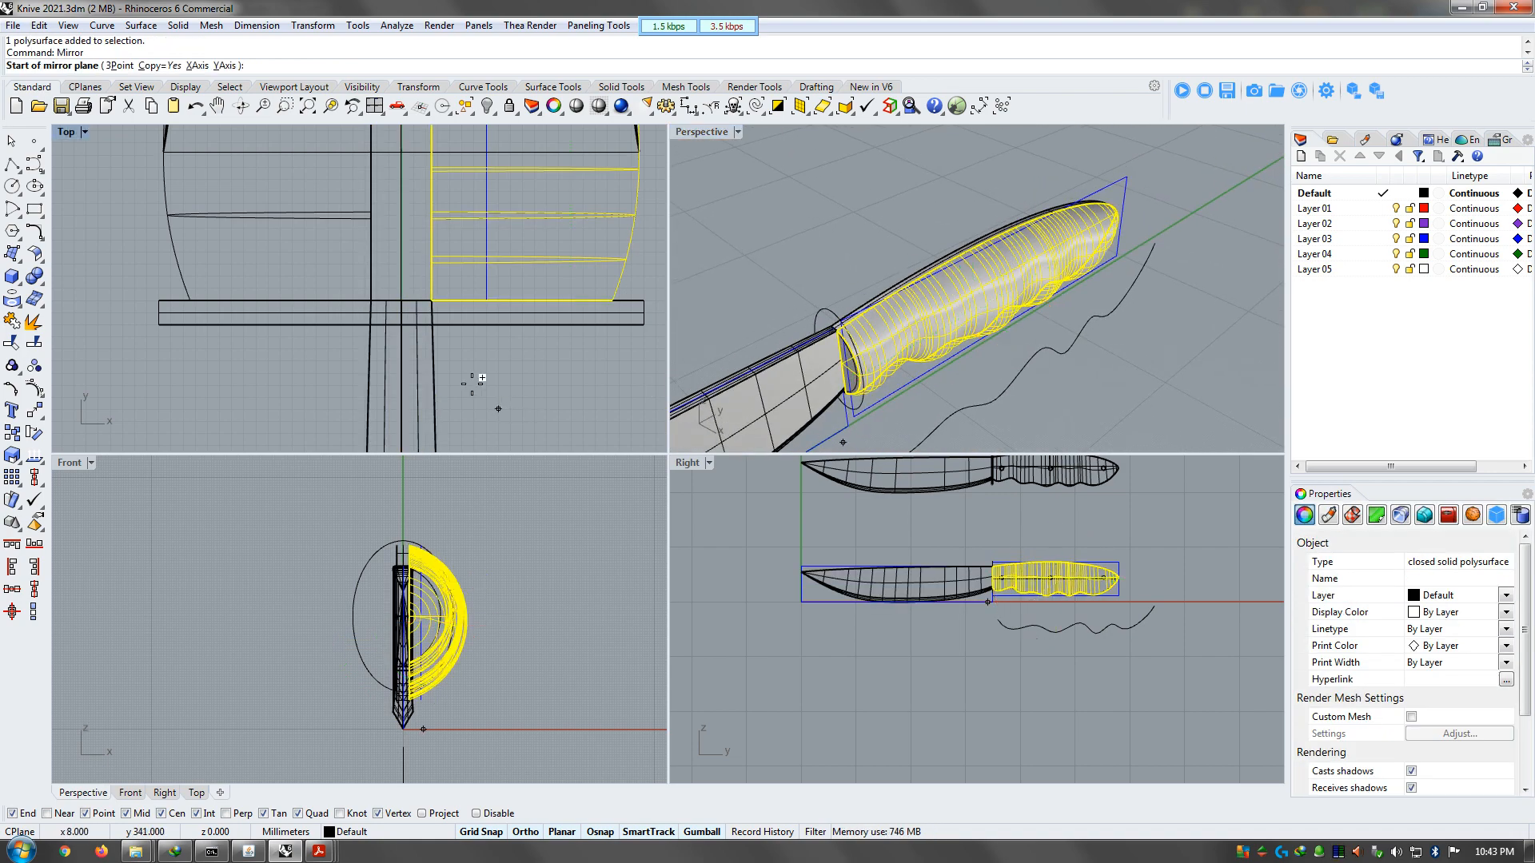
left_click(421, 309)
left_click(405, 362)
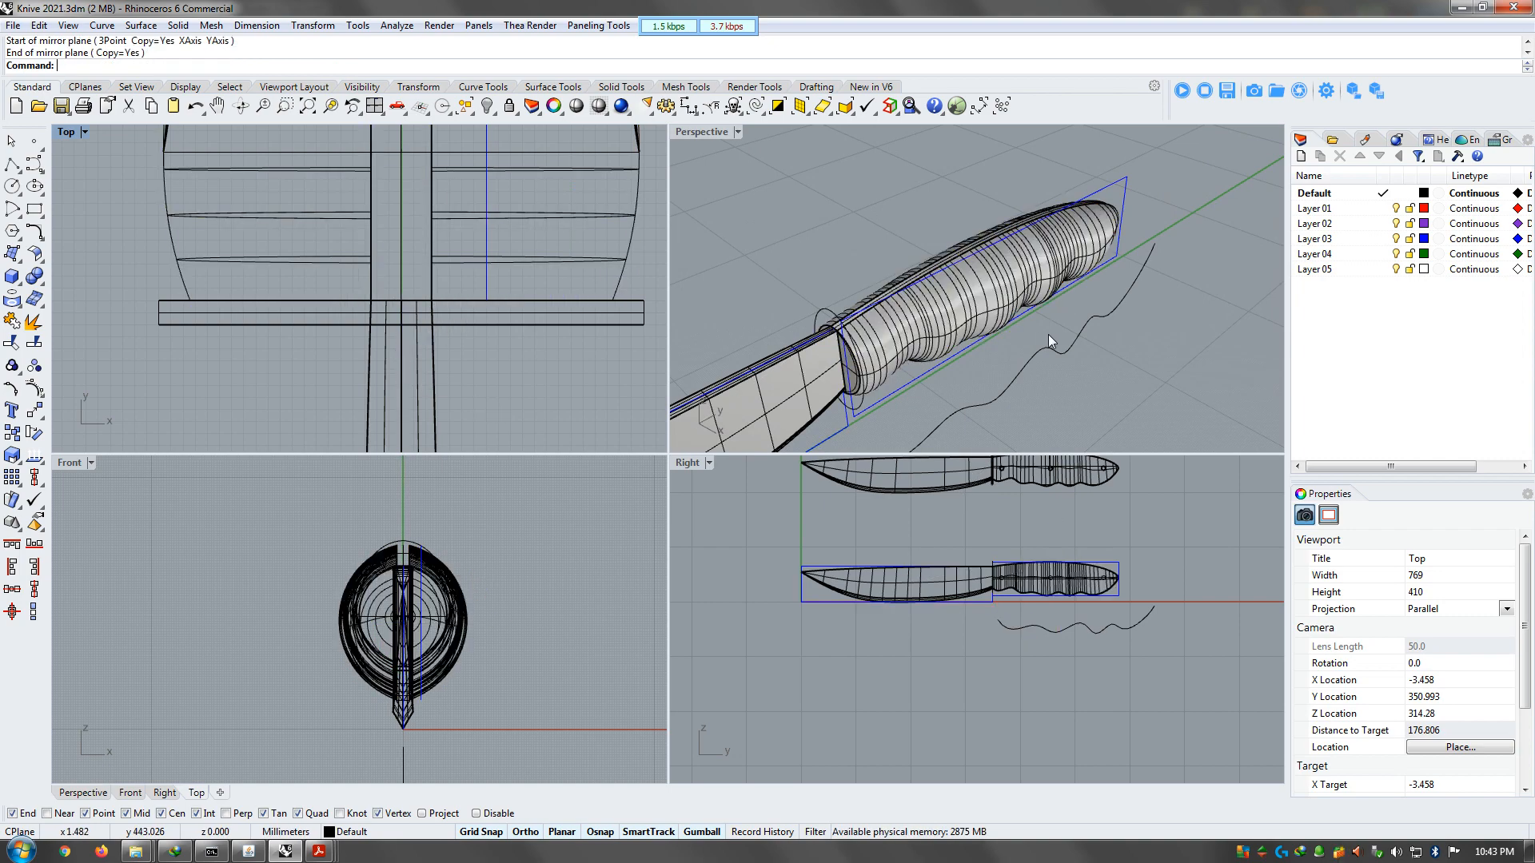
Extrude the three rivet circles on the lower knife's handle as solids on both sides, extending past both handle halves
right_click_drag(917, 302, 877, 271)
left_click(942, 616)
scroll(994, 499, "up", 10)
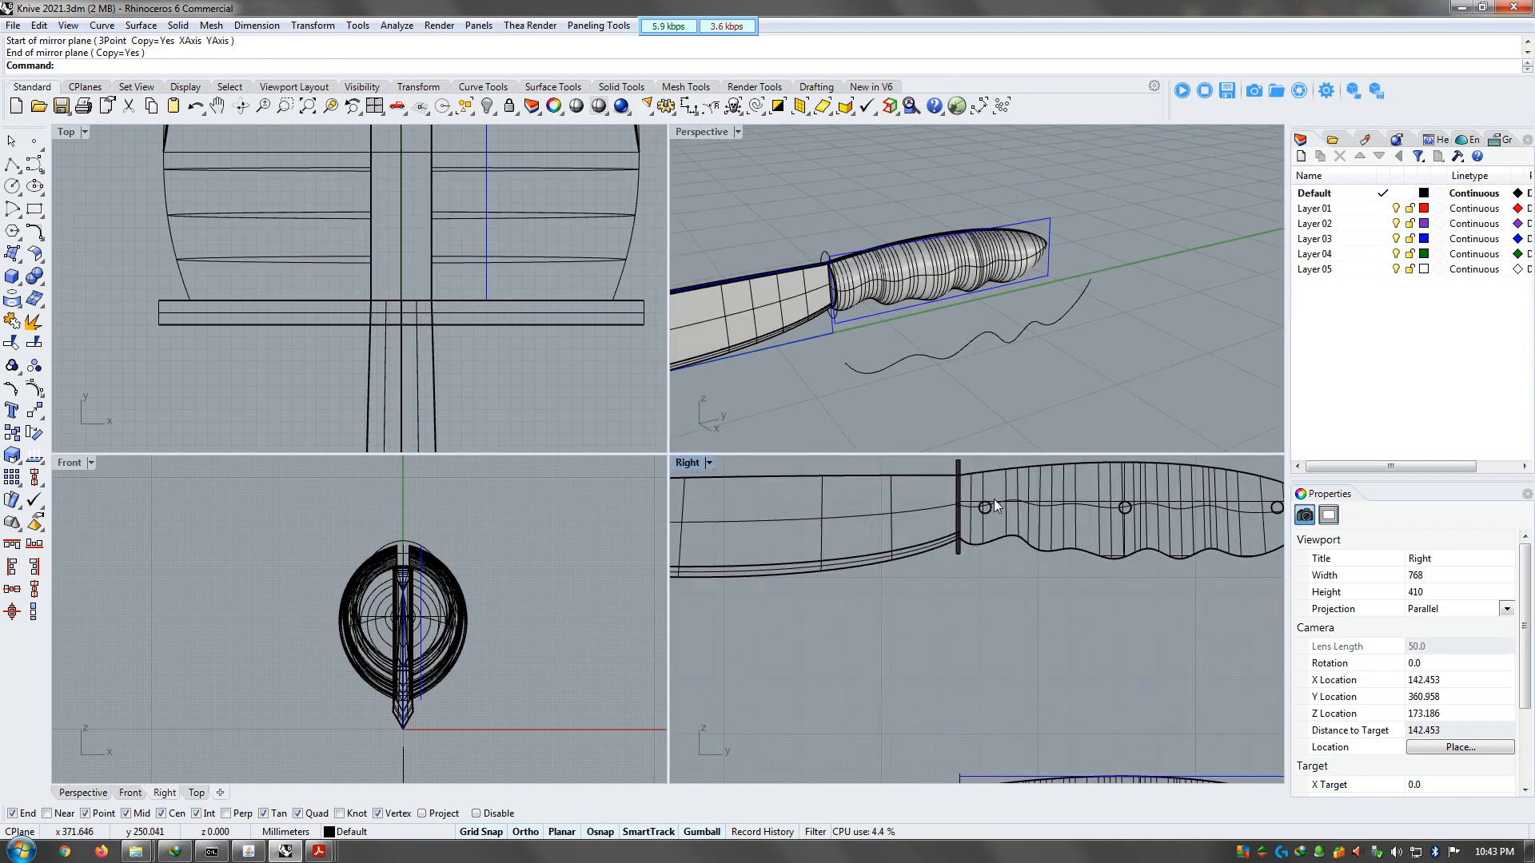
scroll(985, 544, "down", 8)
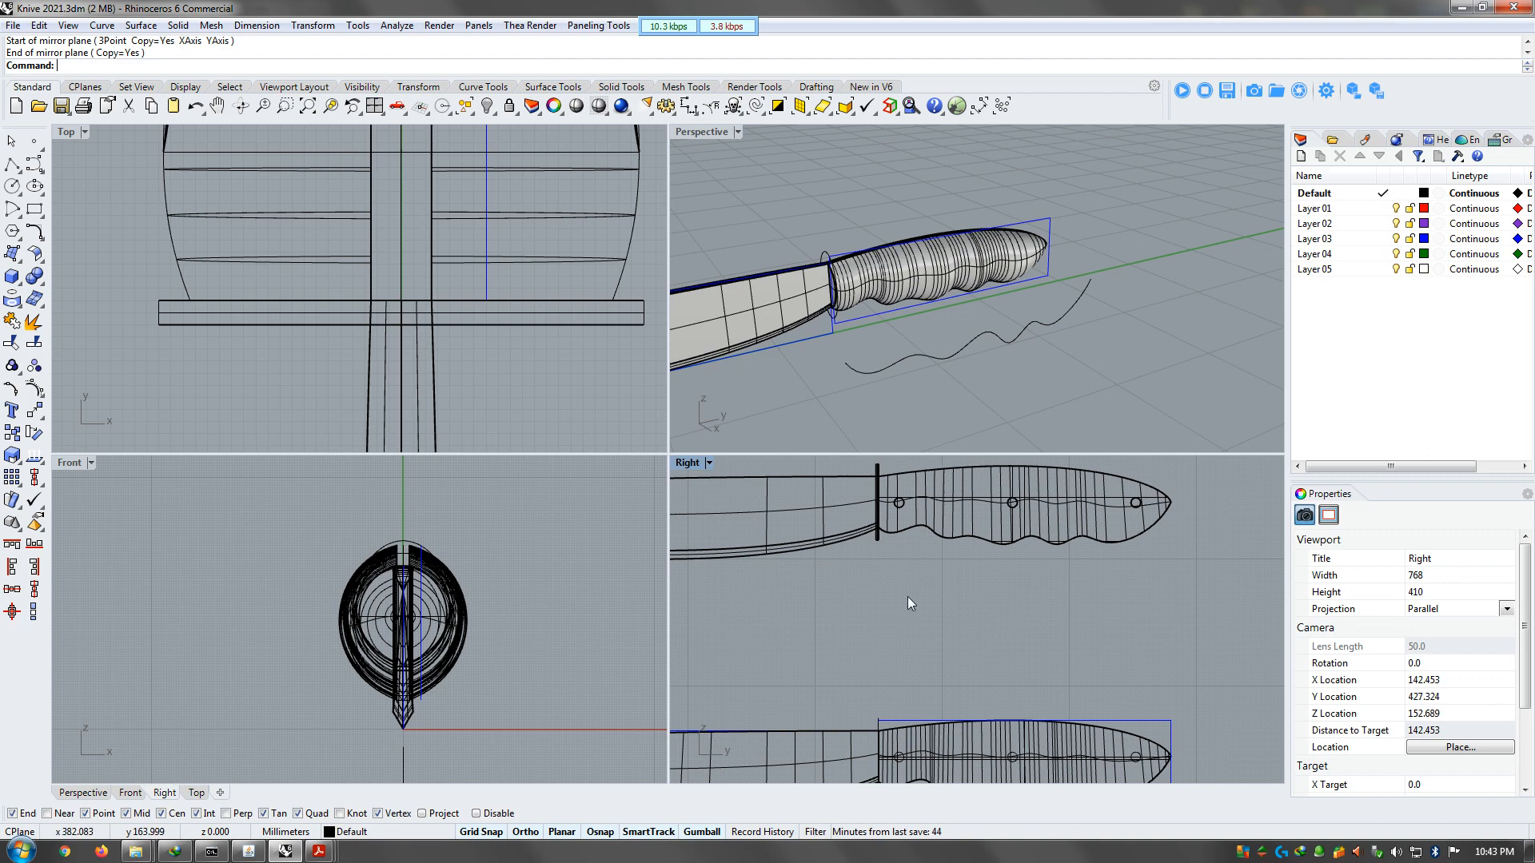
scroll(919, 640, "down", 1)
scroll(923, 677, "up", 6)
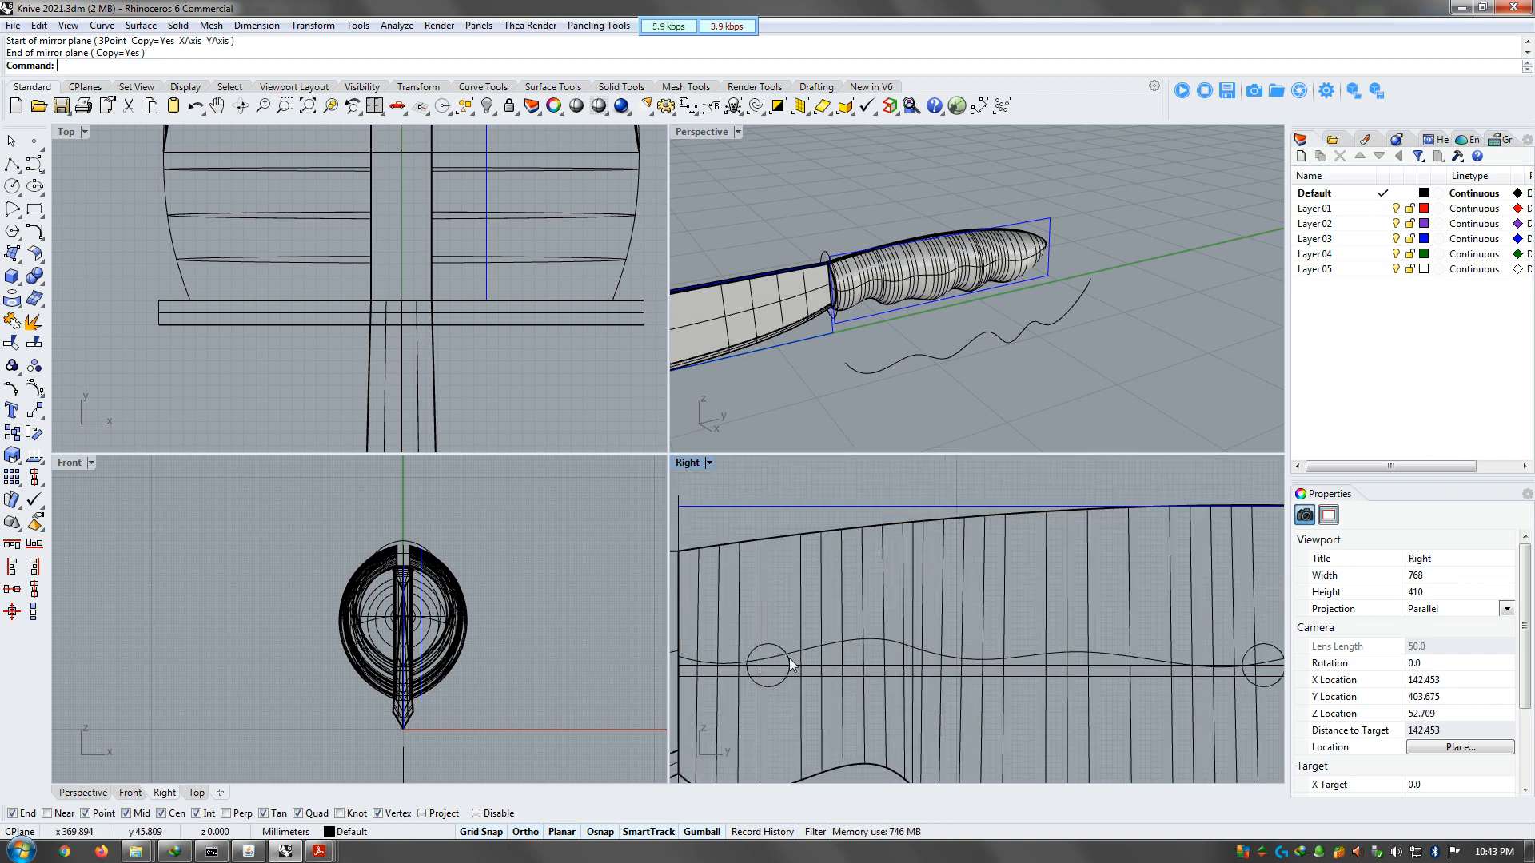
left_click(790, 665)
scroll(989, 625, "down", 5)
left_click(1019, 632, "shift")
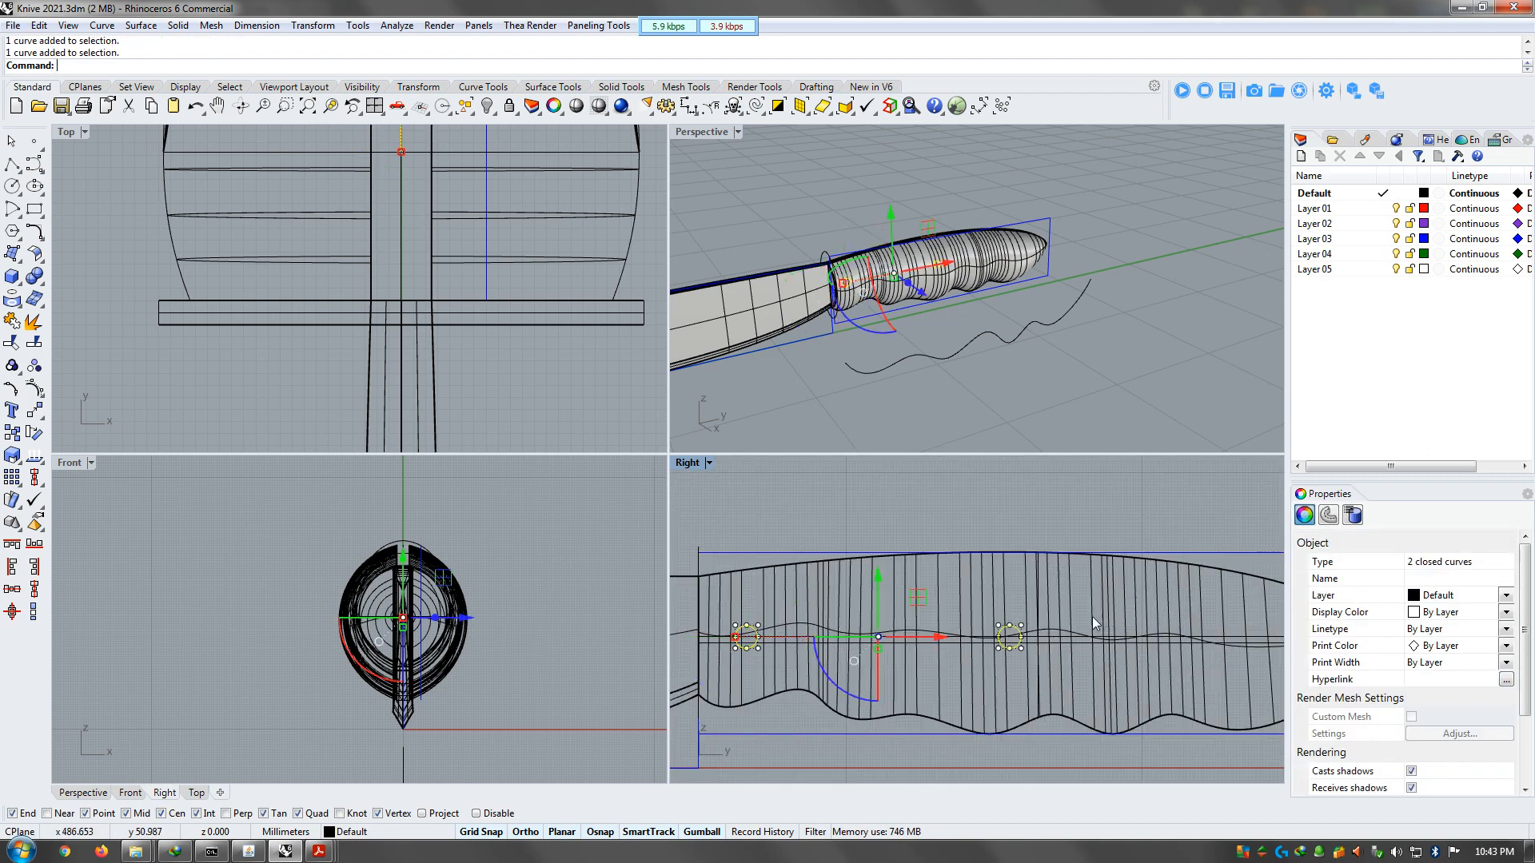
scroll(1092, 616, "down", 2)
left_click(1224, 623, "shift")
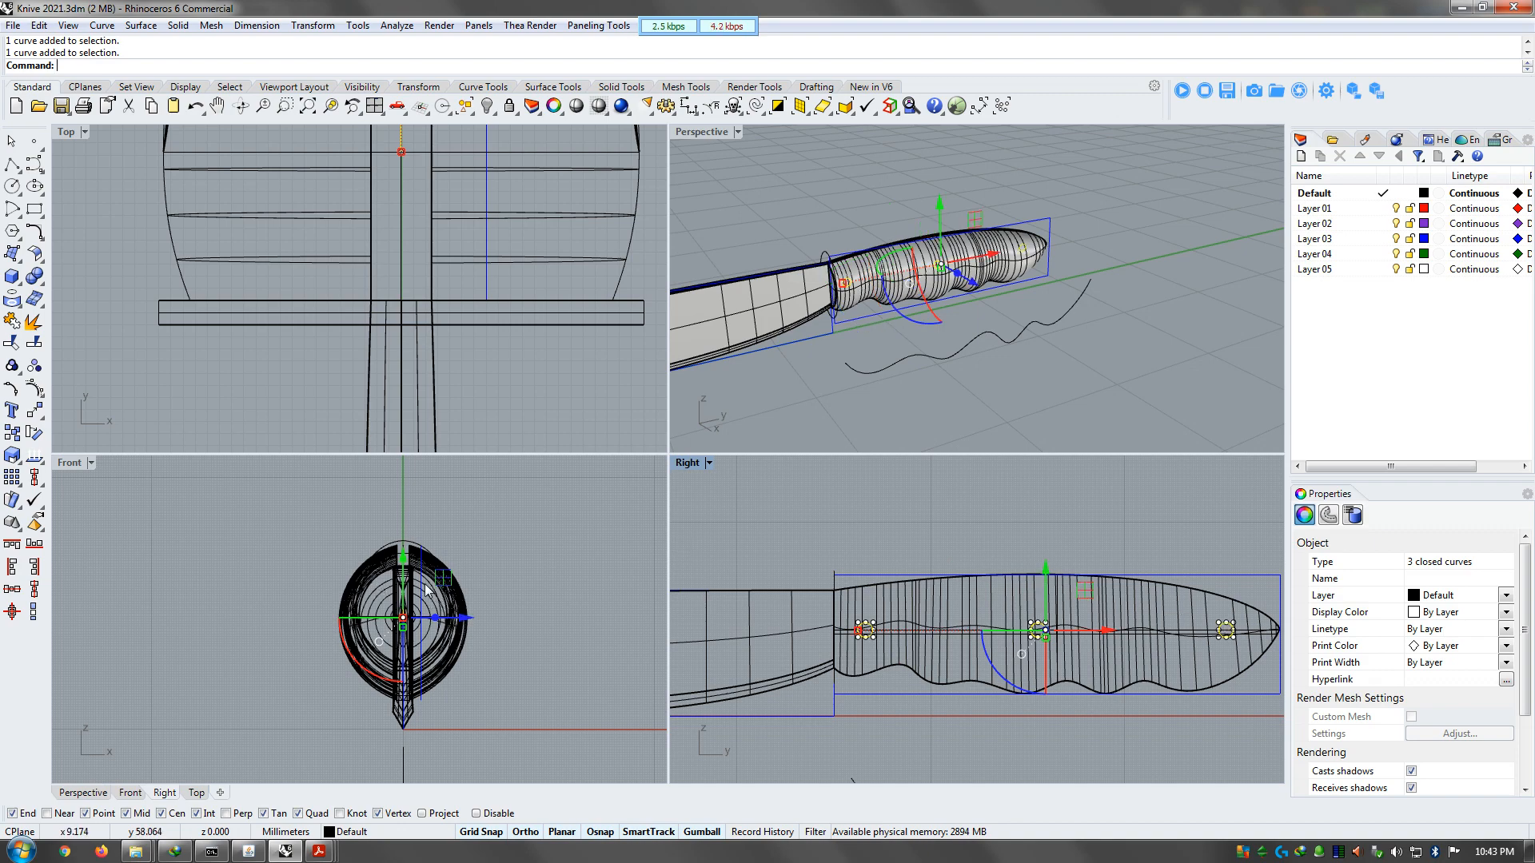
type("ex")
key("Return")
left_click(509, 617)
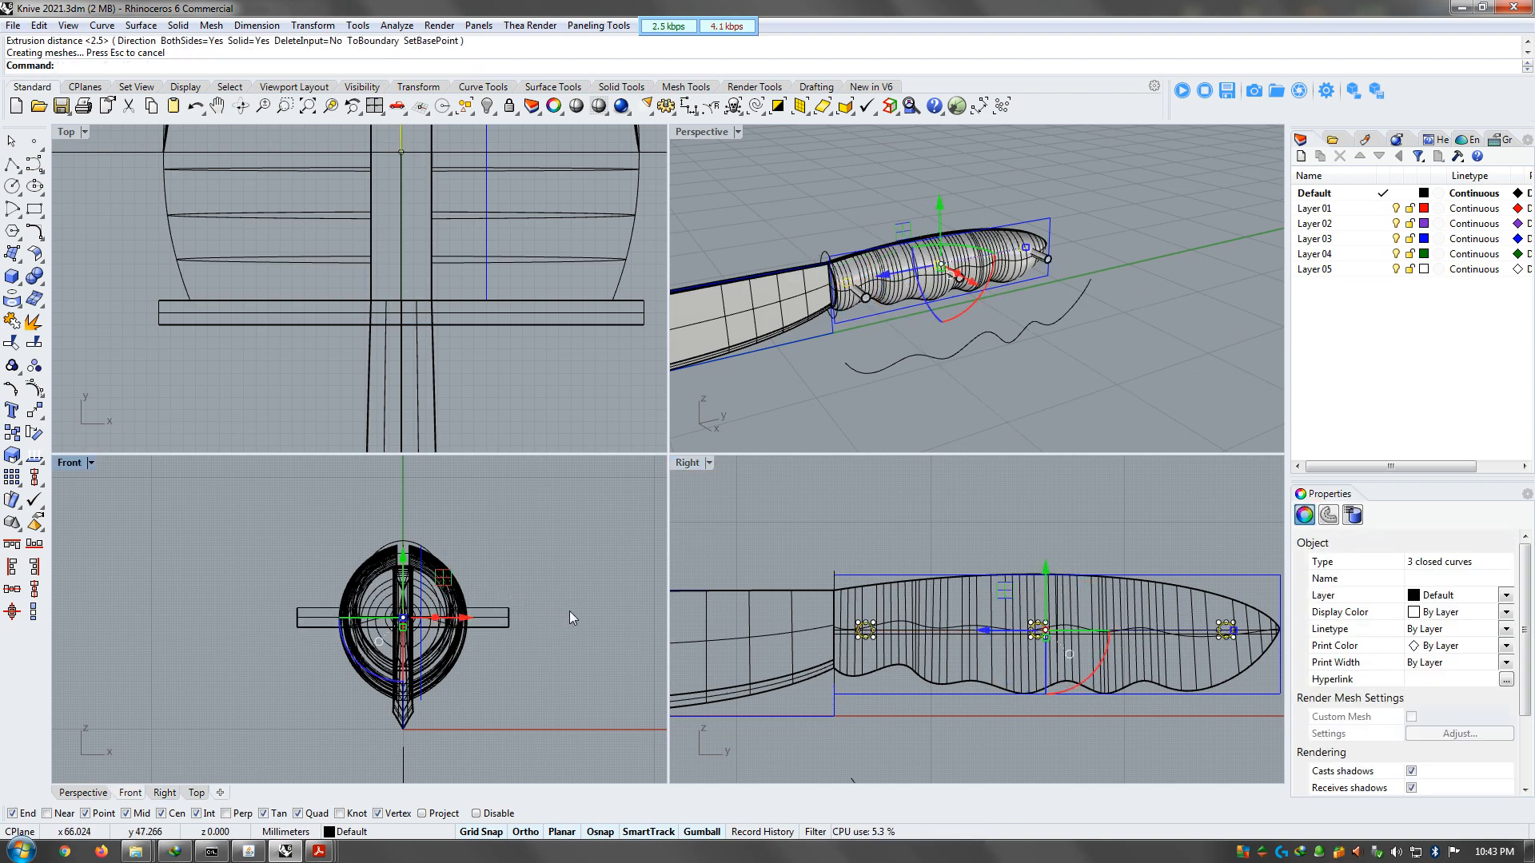
key("Escape")
Copy the blade with tang, both handle halves and the three rivet pins 300 mm in the negative X direction
right_click_drag(1040, 324, 1020, 357)
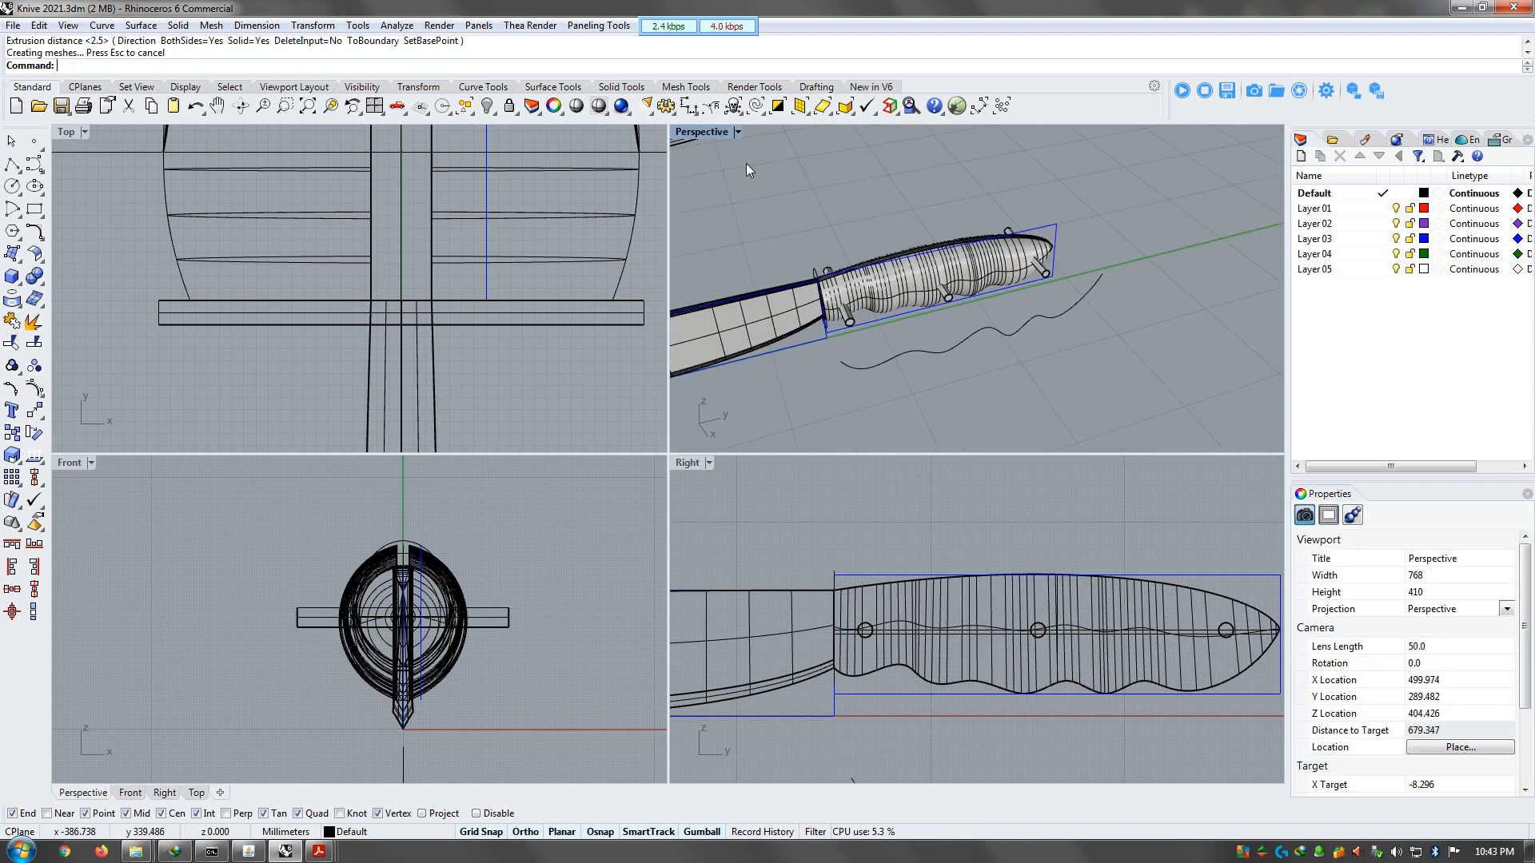
double_click(724, 132)
right_click_drag(698, 473, 716, 478)
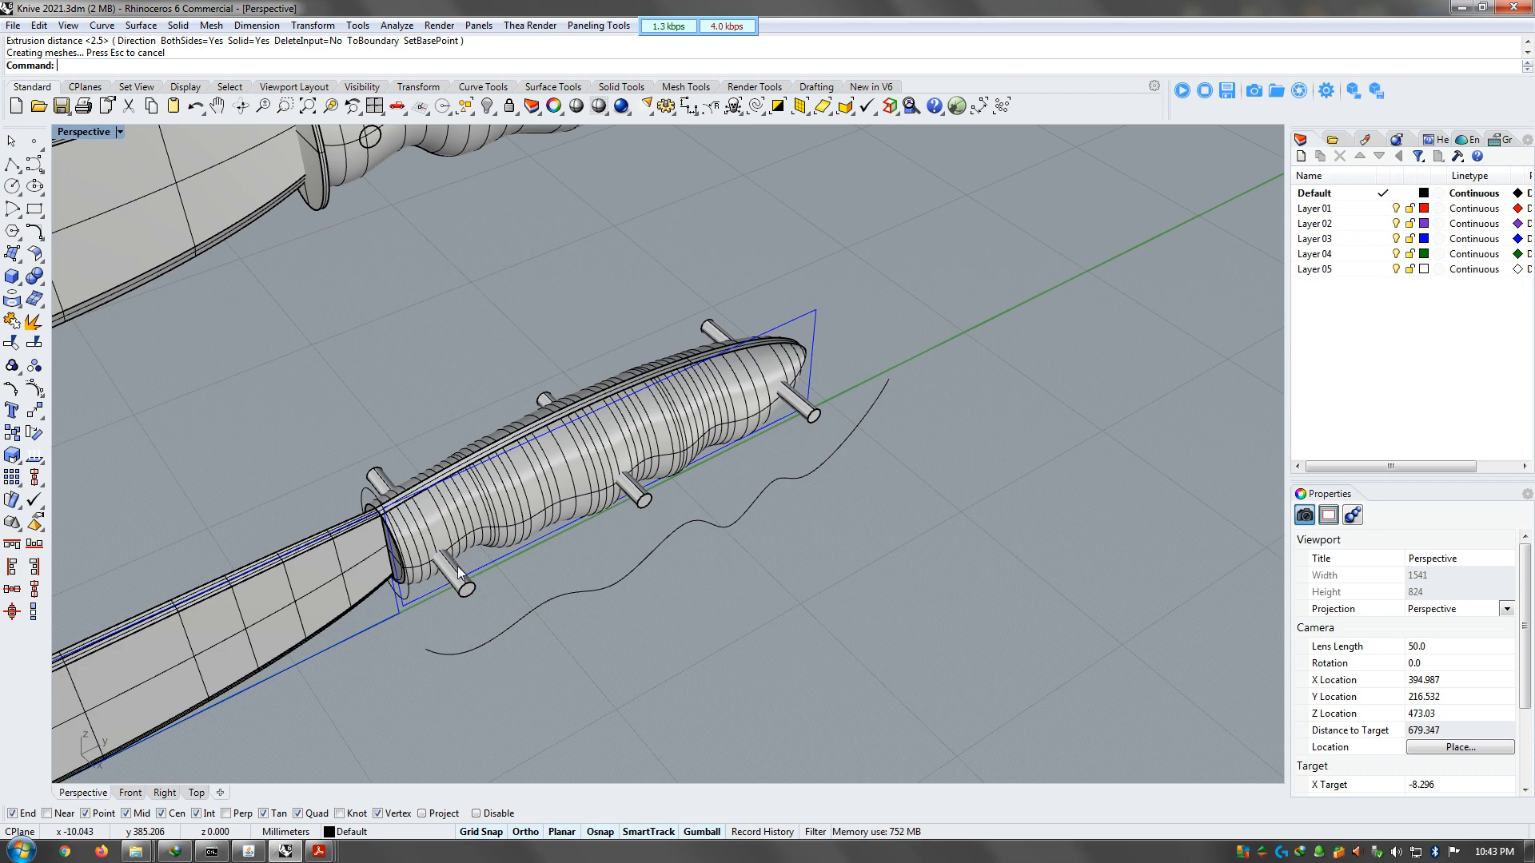
left_click(526, 452)
key("Escape")
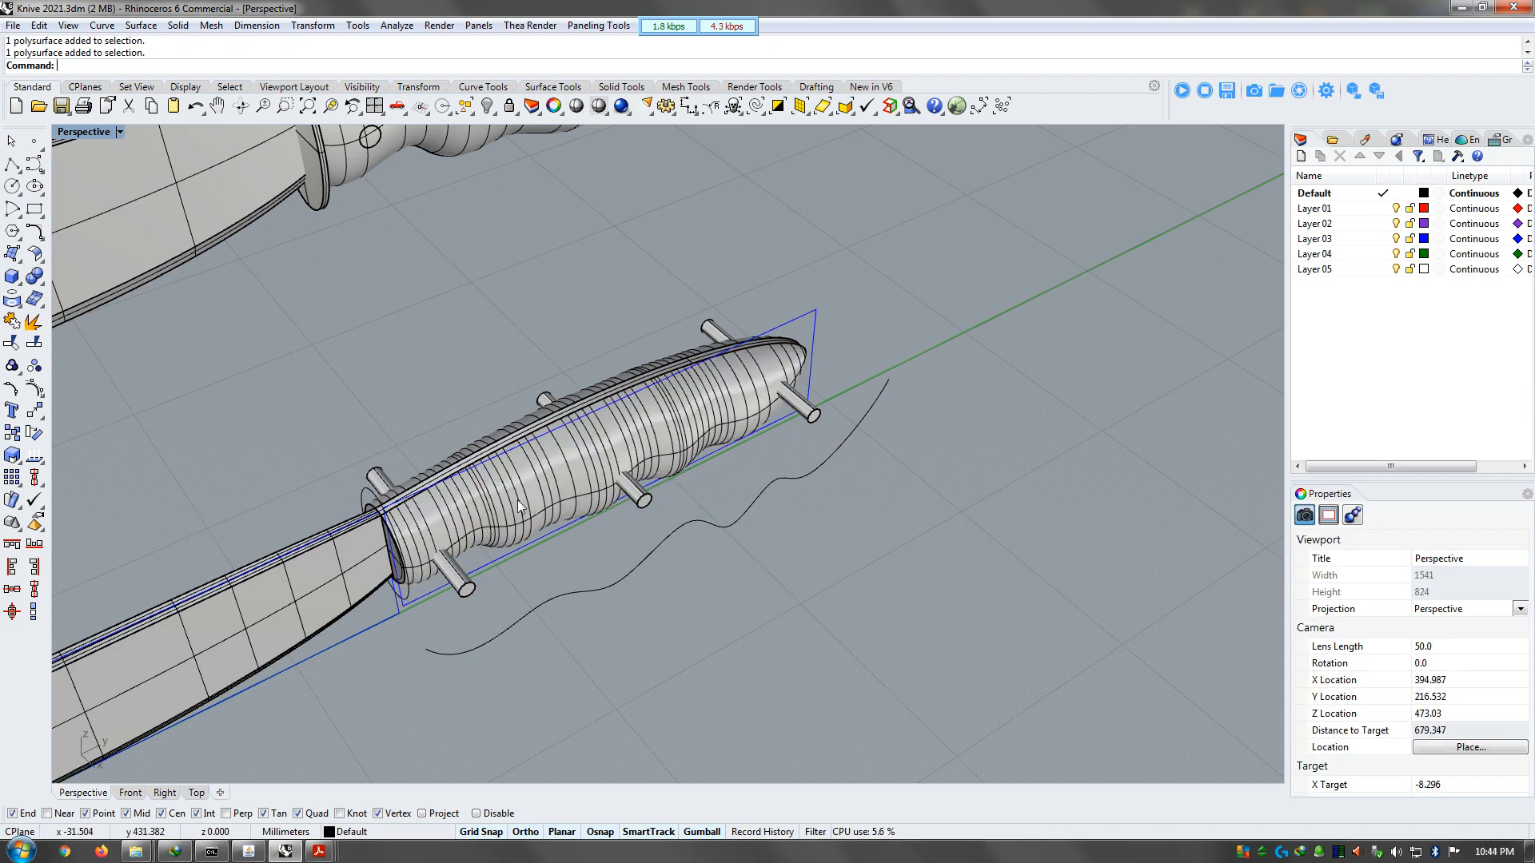
left_click(454, 581)
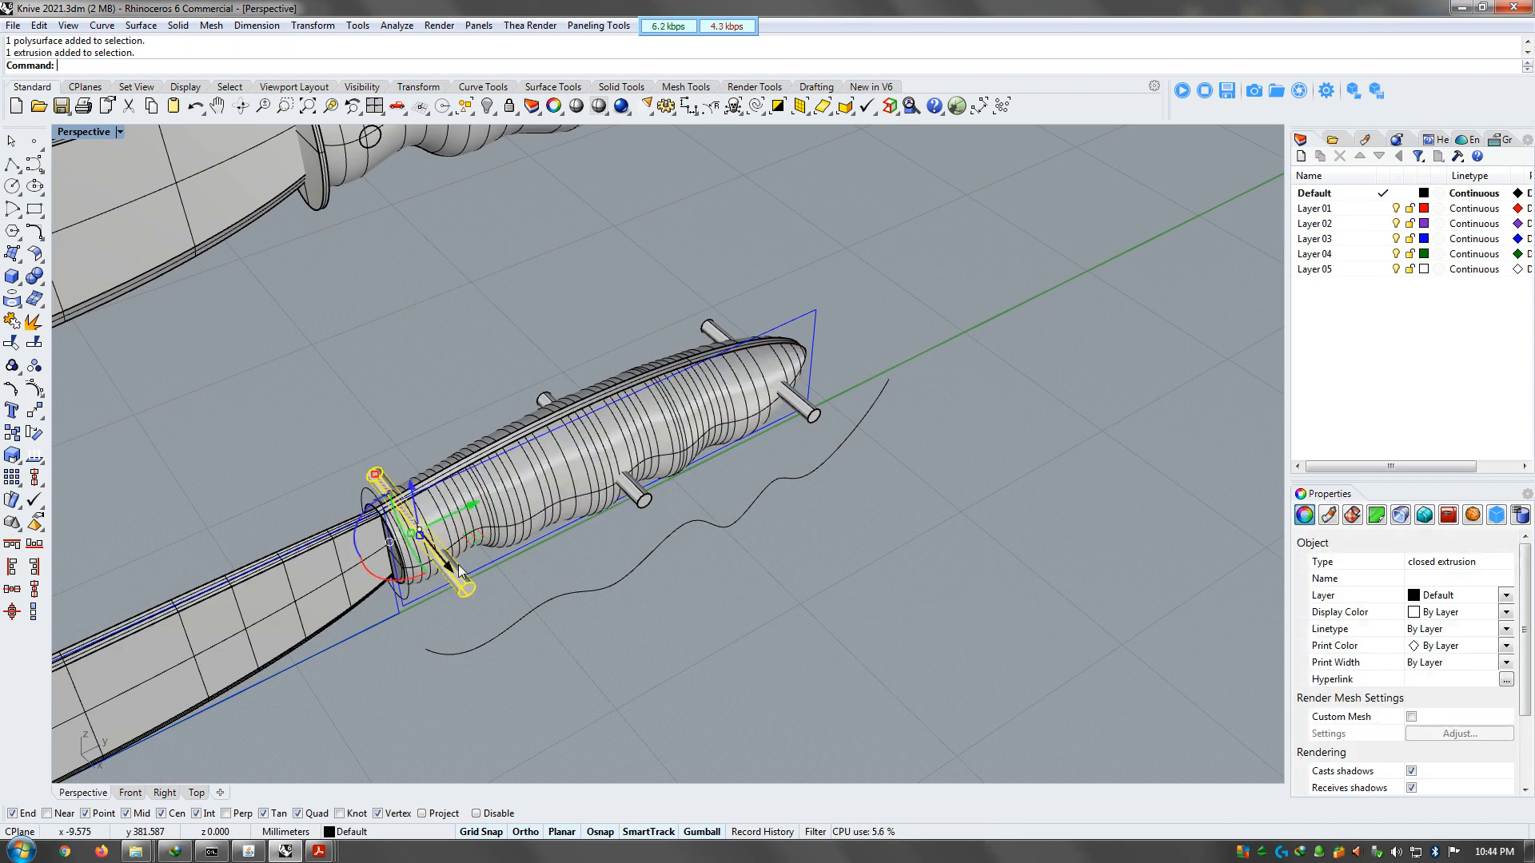
left_click(643, 499, "shift")
left_click(812, 409, "shift")
left_click(668, 374, "shift")
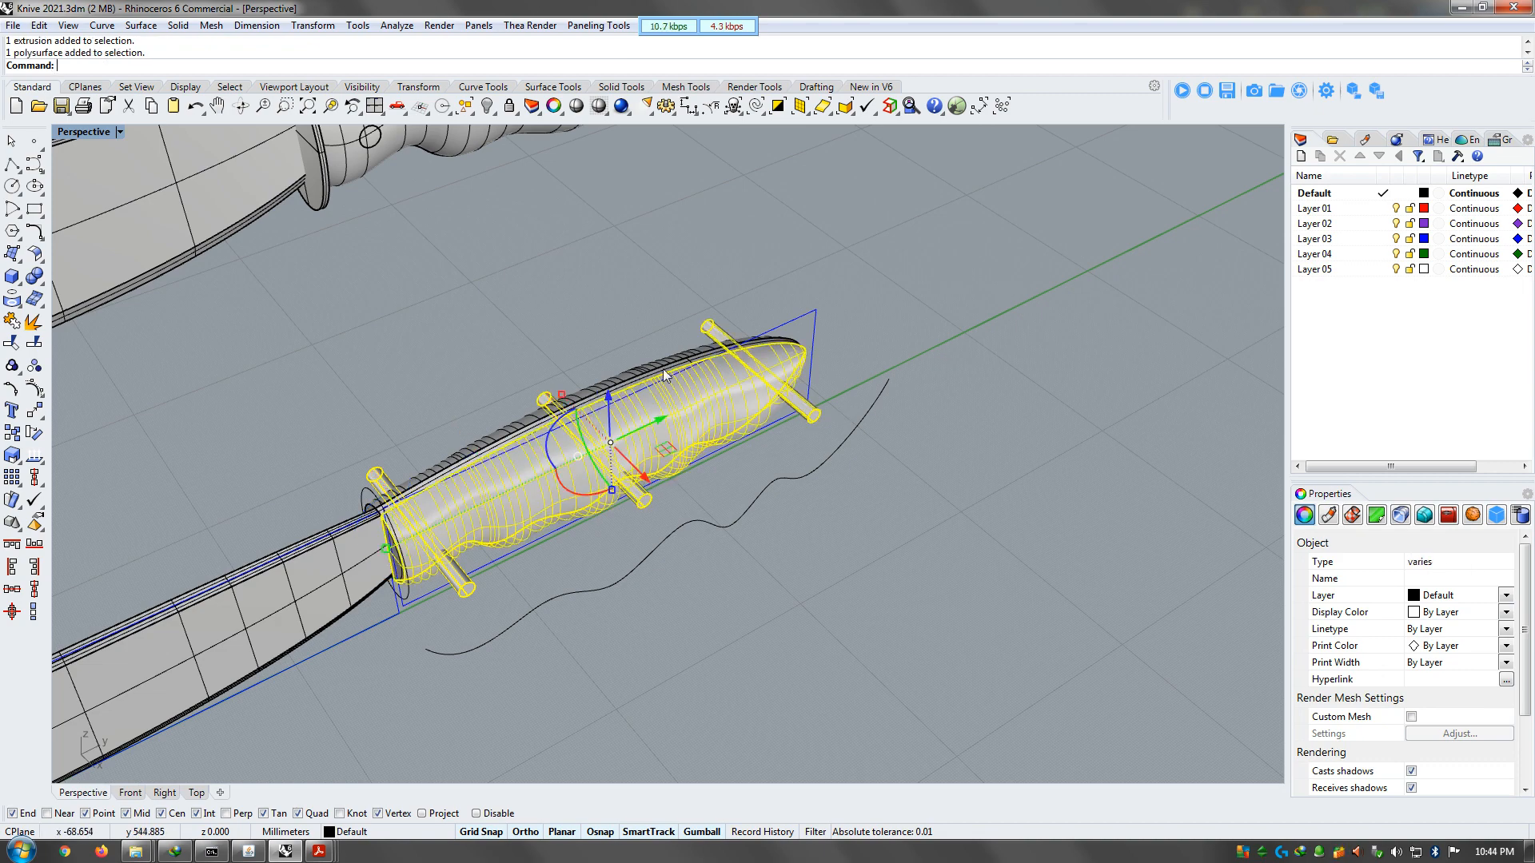
left_click(658, 372, "shift")
left_click(644, 374, "shift")
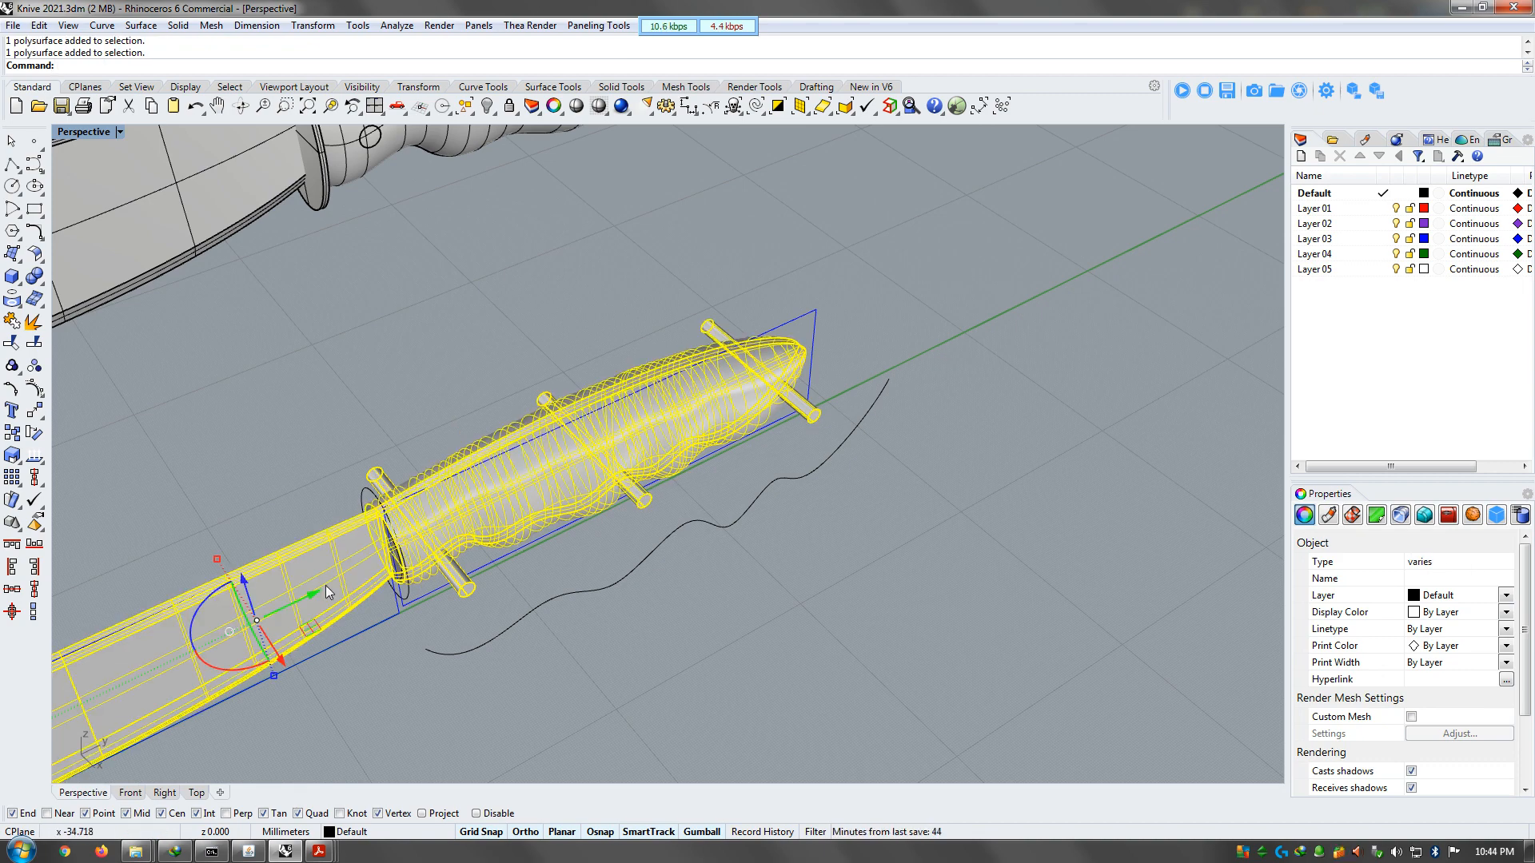
left_click(280, 656)
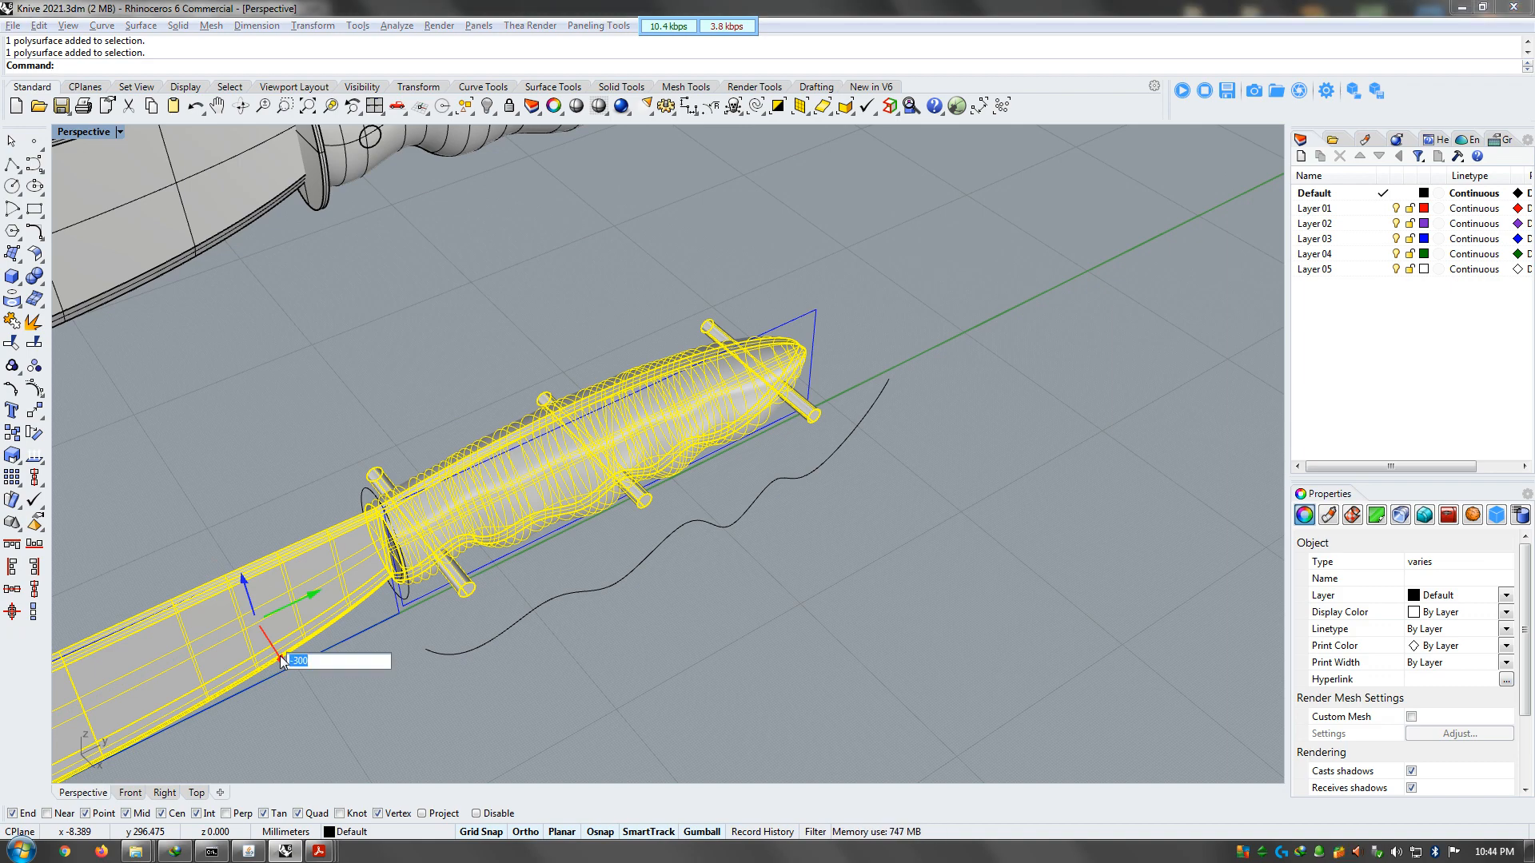
key("Return")
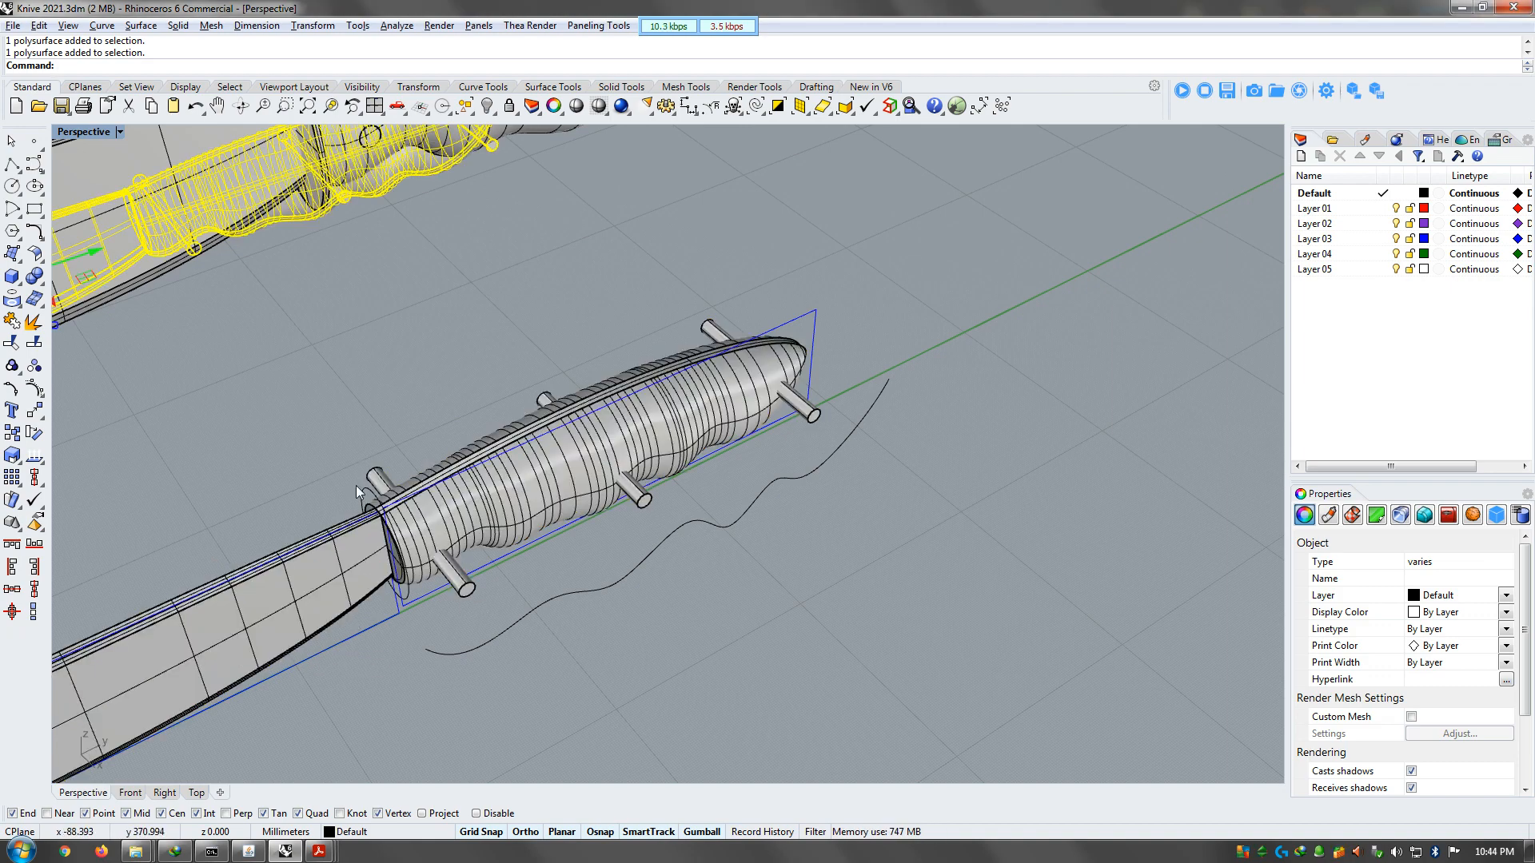
Try to merge the original knife's handle halves and blade with tang using Boolean Union, then undo it
left_click(434, 401)
right_click_drag(434, 401, 481, 387)
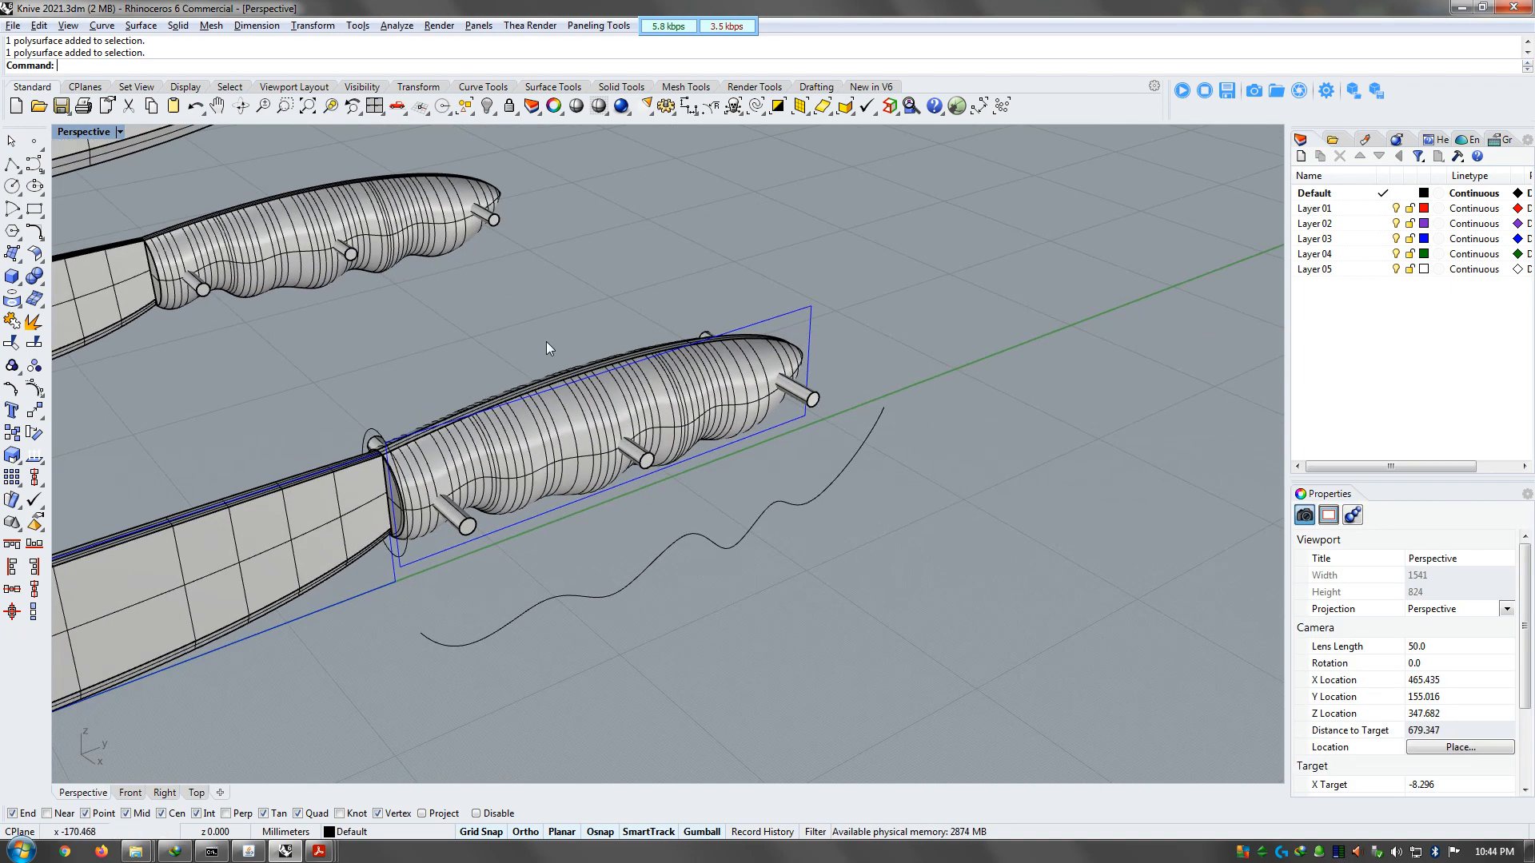
scroll(424, 432, "up", 5)
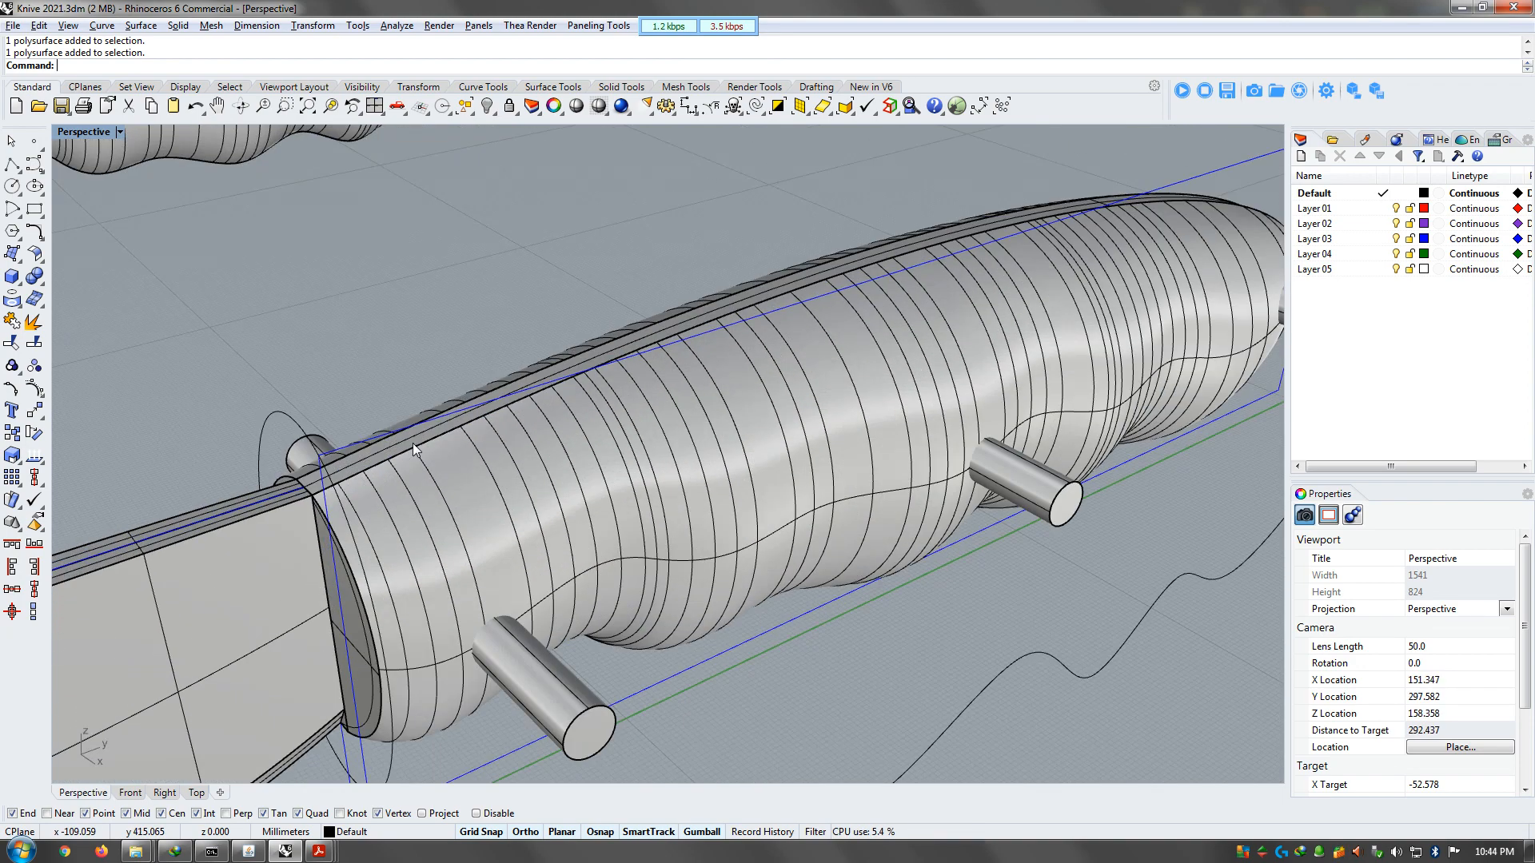
left_click(490, 500)
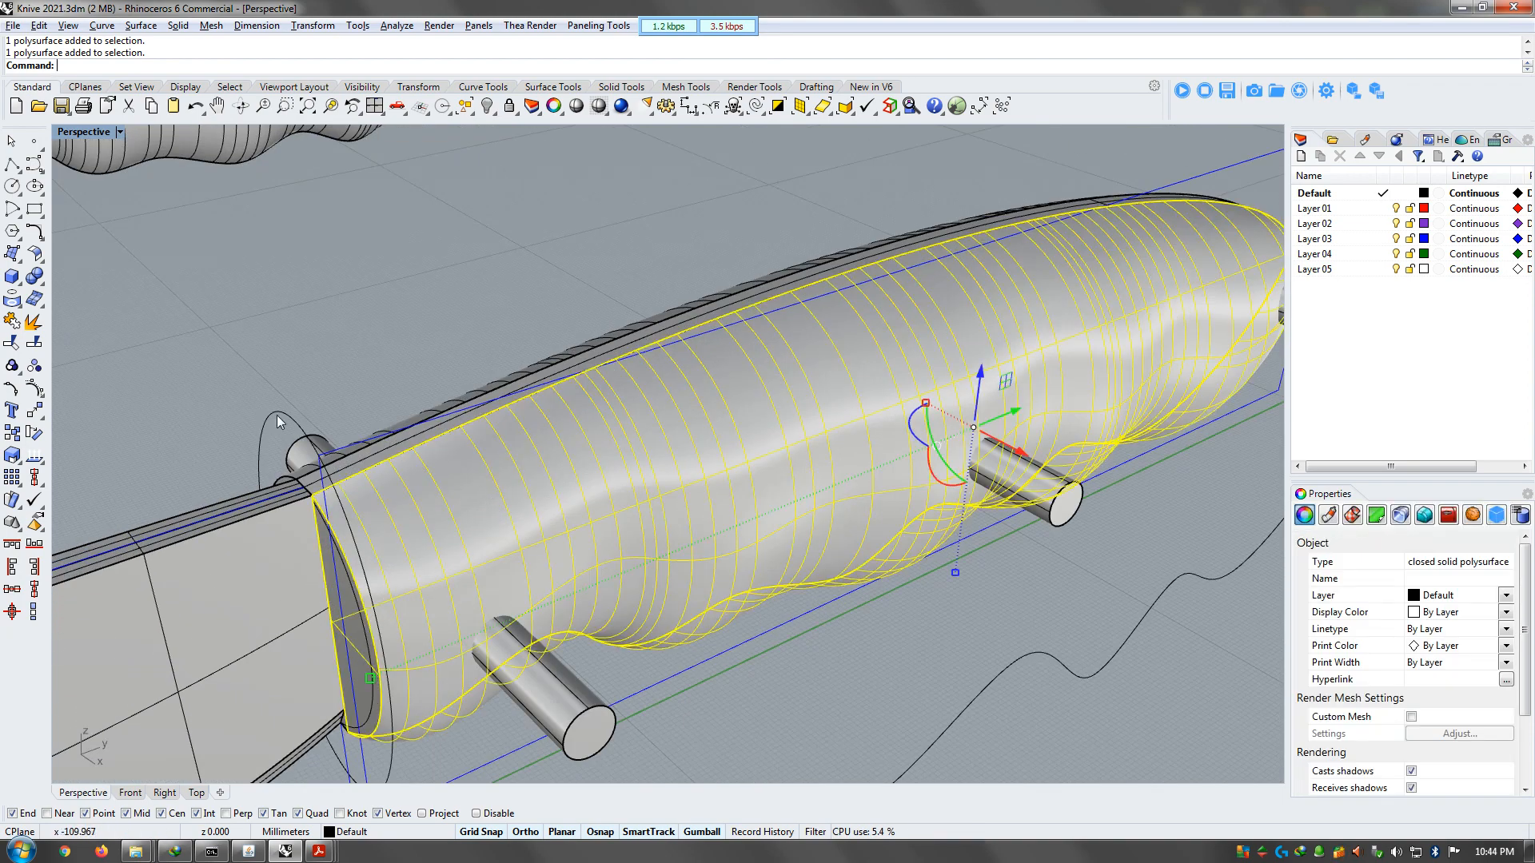
left_click(32, 278)
left_click(472, 432)
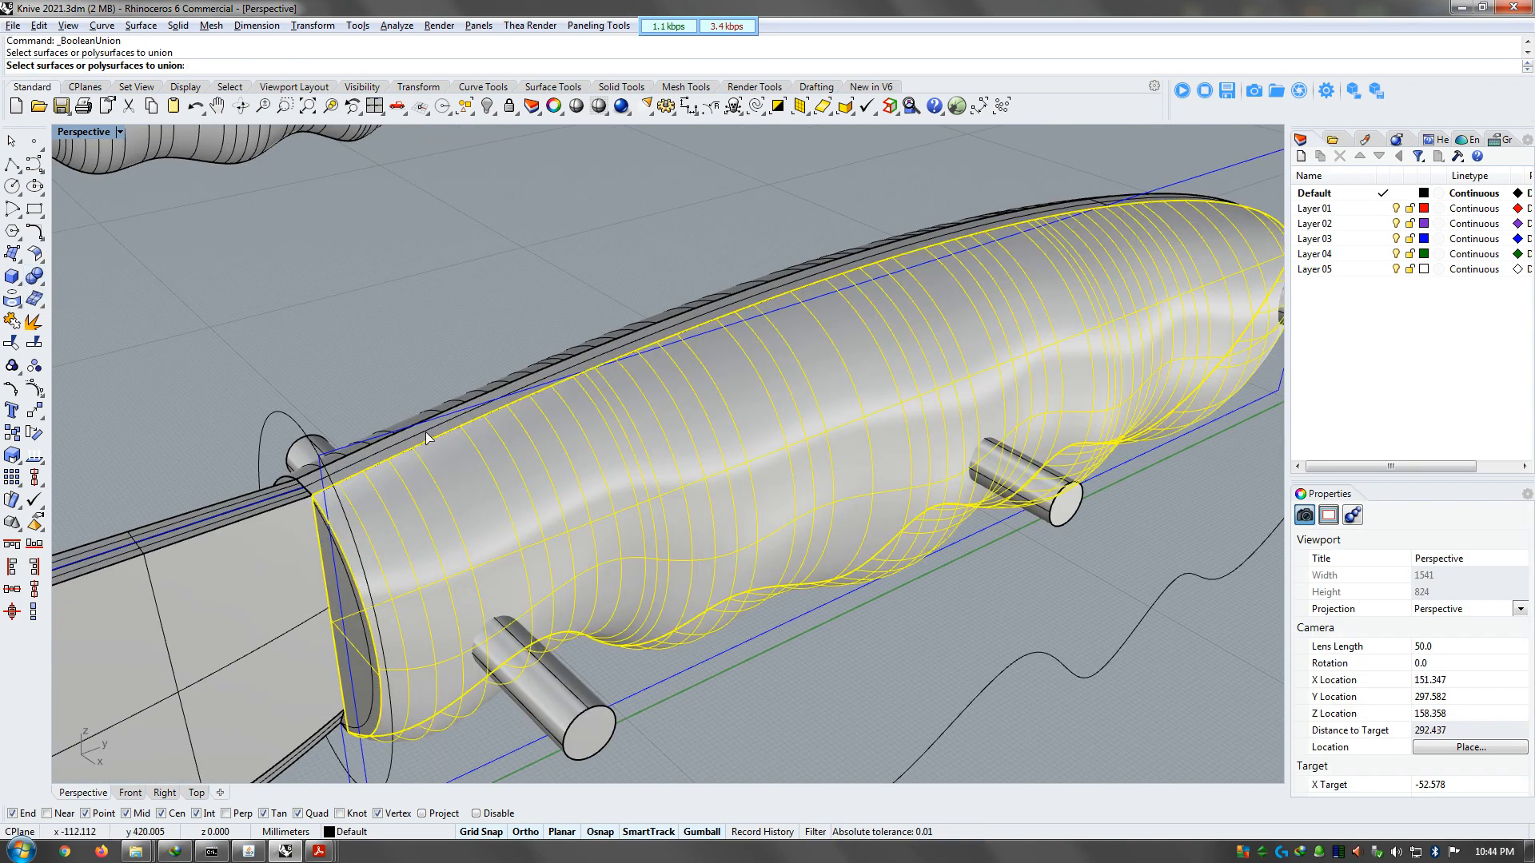
left_click(426, 437)
left_click(475, 402)
key("Return")
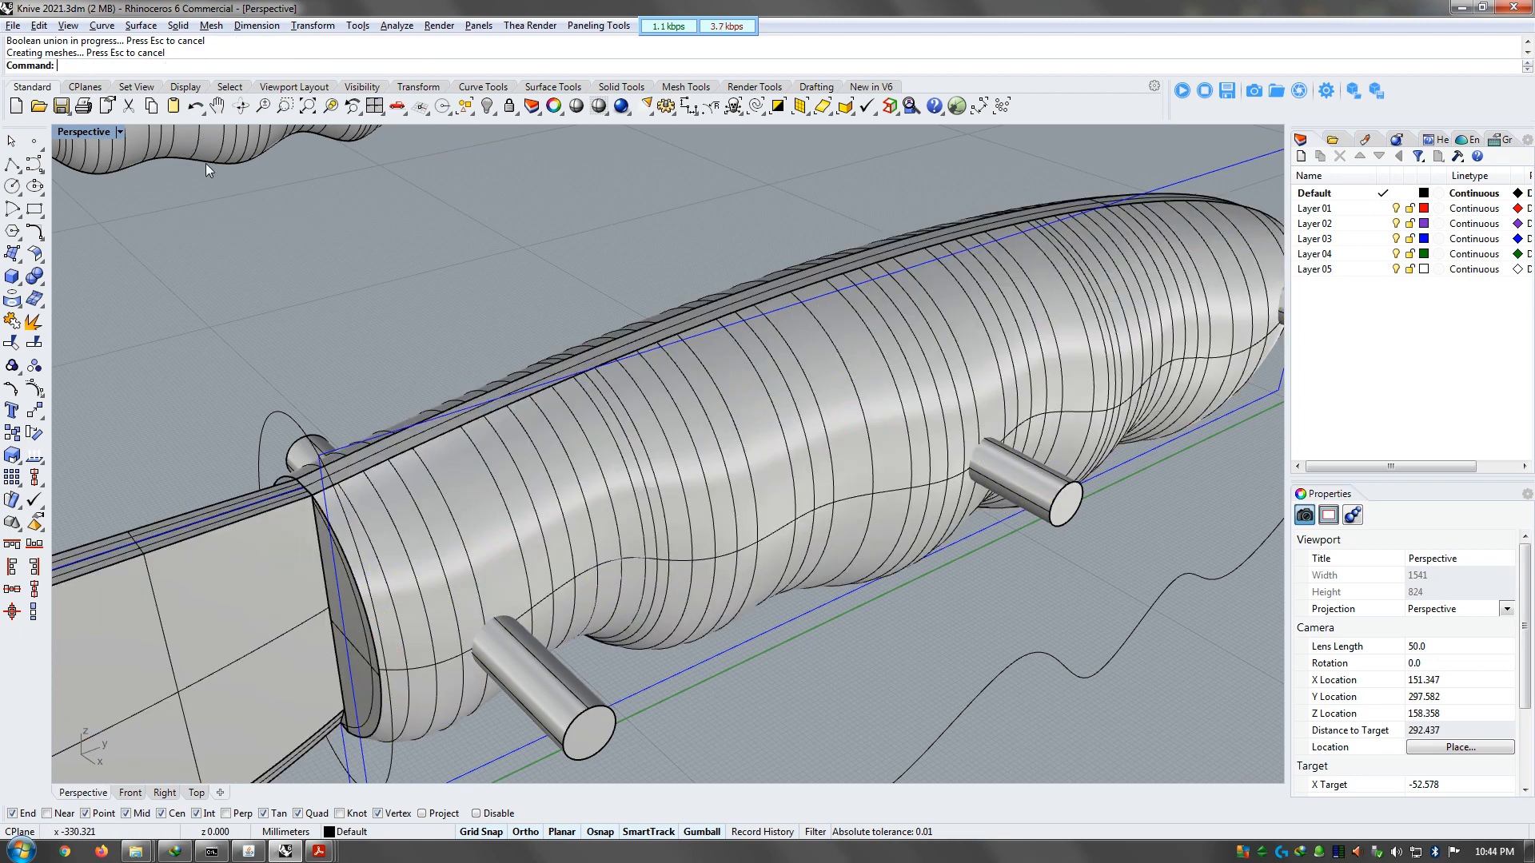
key("ctrl+z")
scroll(563, 458, "down", 5)
key("Escape")
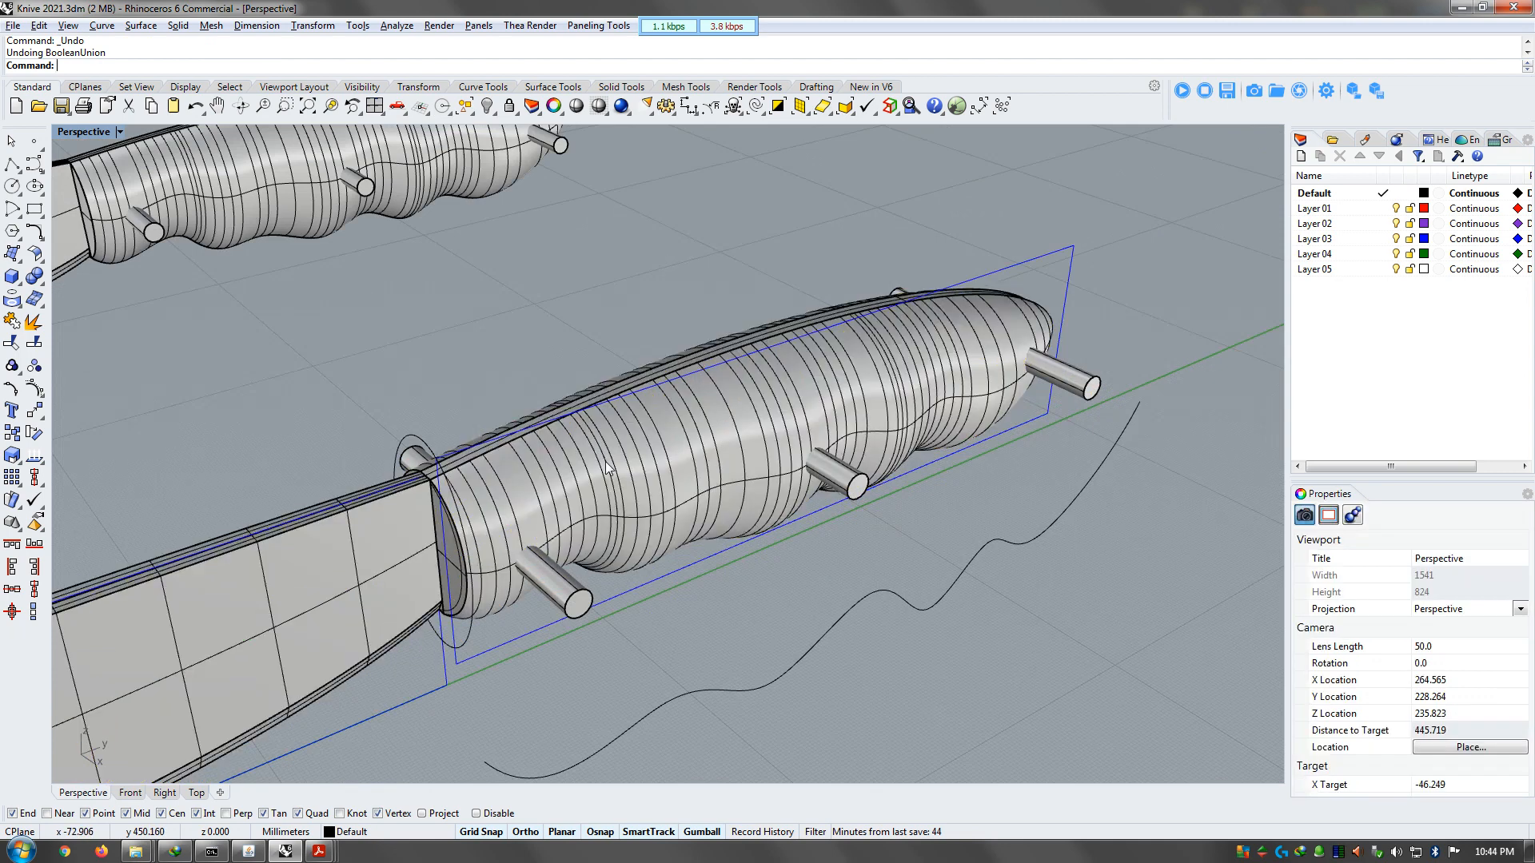
left_click(564, 452)
key("Escape")
Merge the copied knife's blade with tang and both handle halves into one solid with Boolean Union
scroll(468, 378, "down", 3)
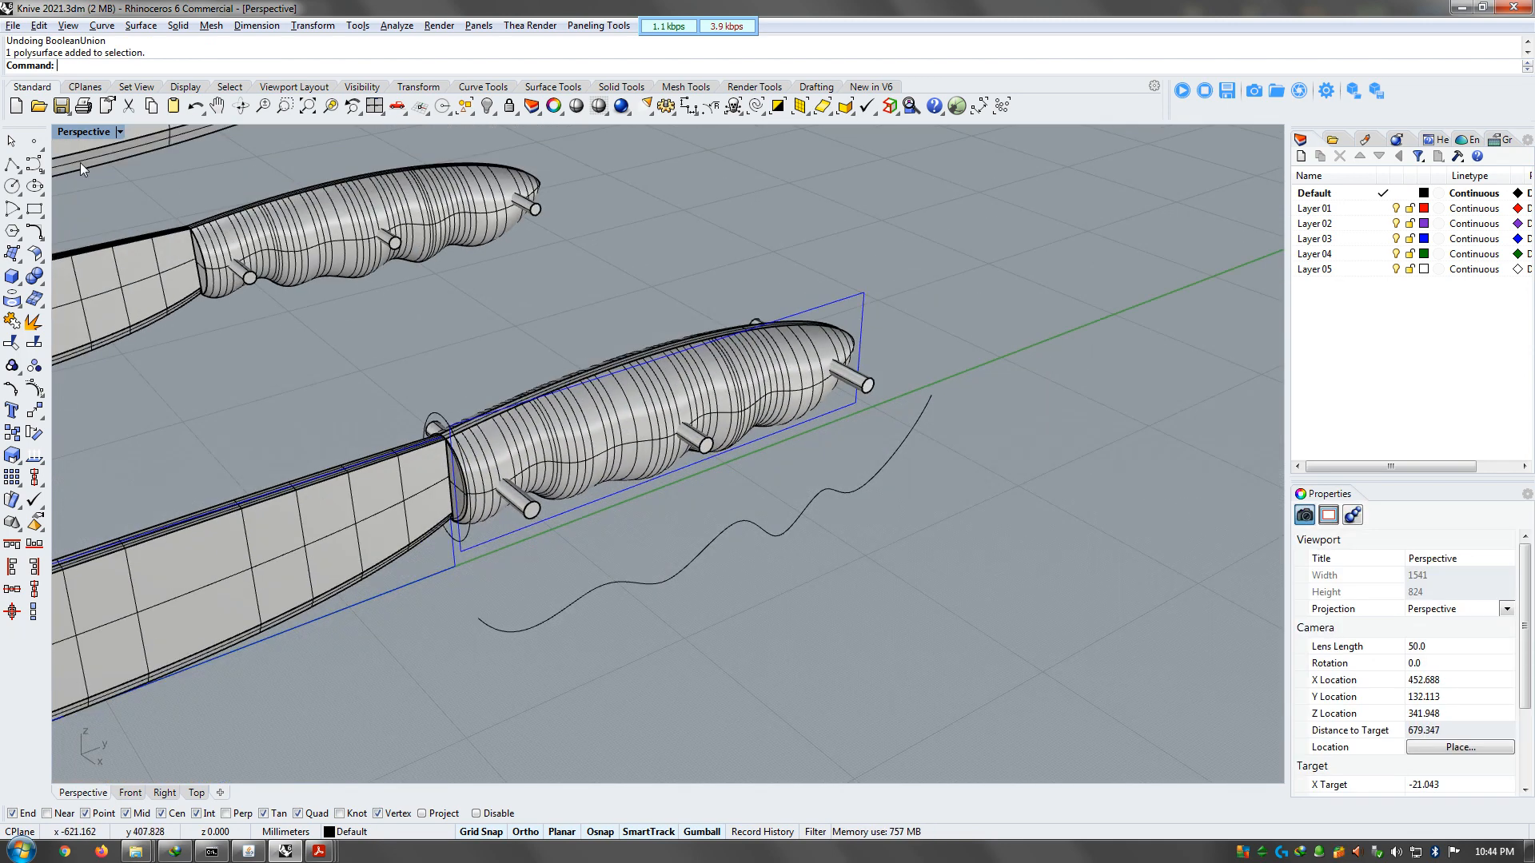
left_click(34, 275)
left_click(339, 245)
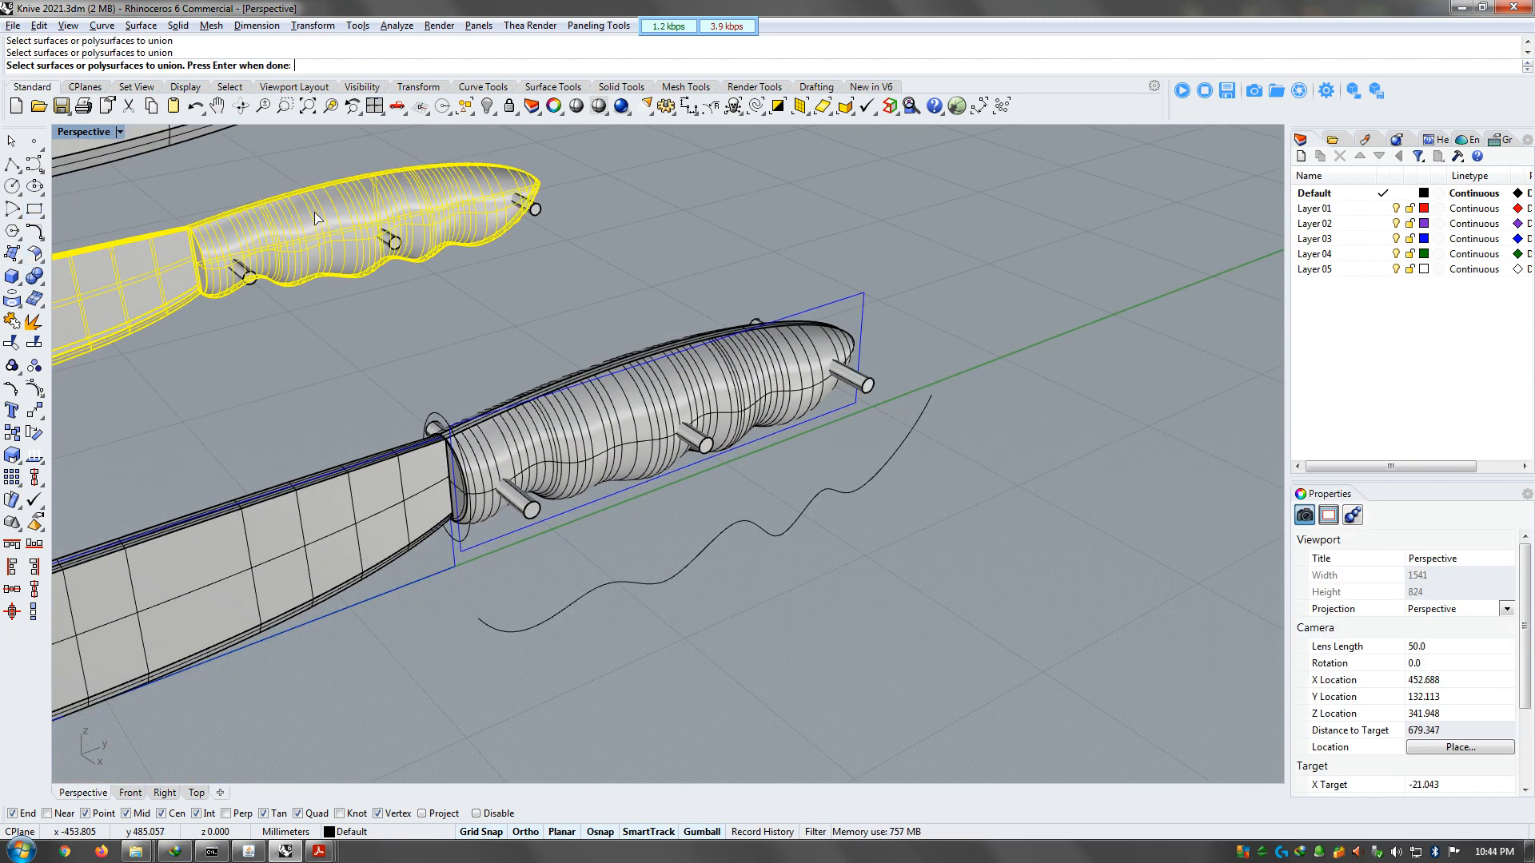
key("Return")
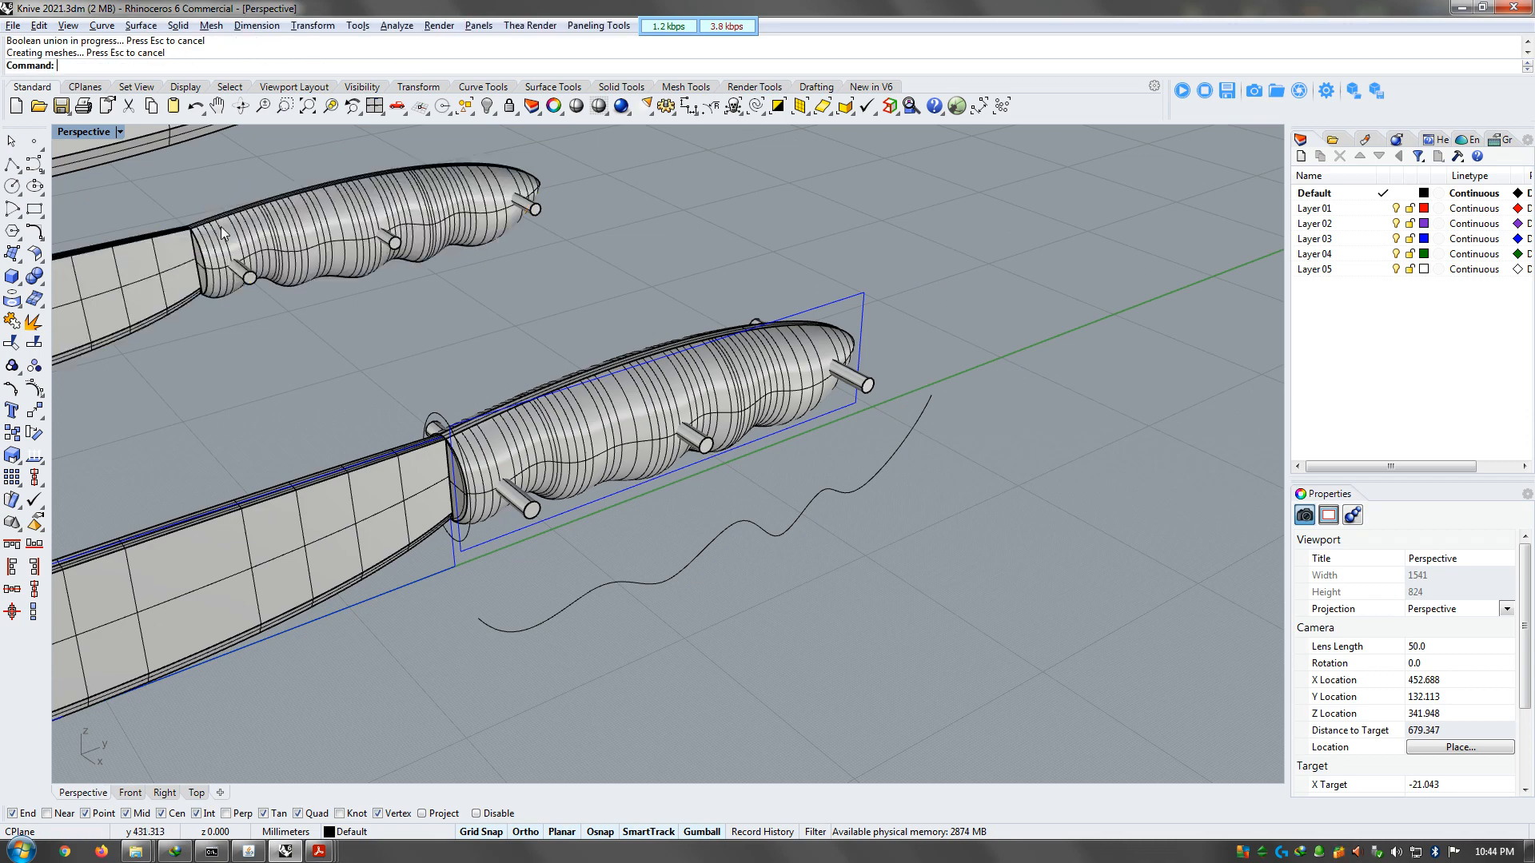
Trim the three copied rivet pins to the handle surface with a Boolean Intersection between the merged copy and the pins
left_click(41, 286)
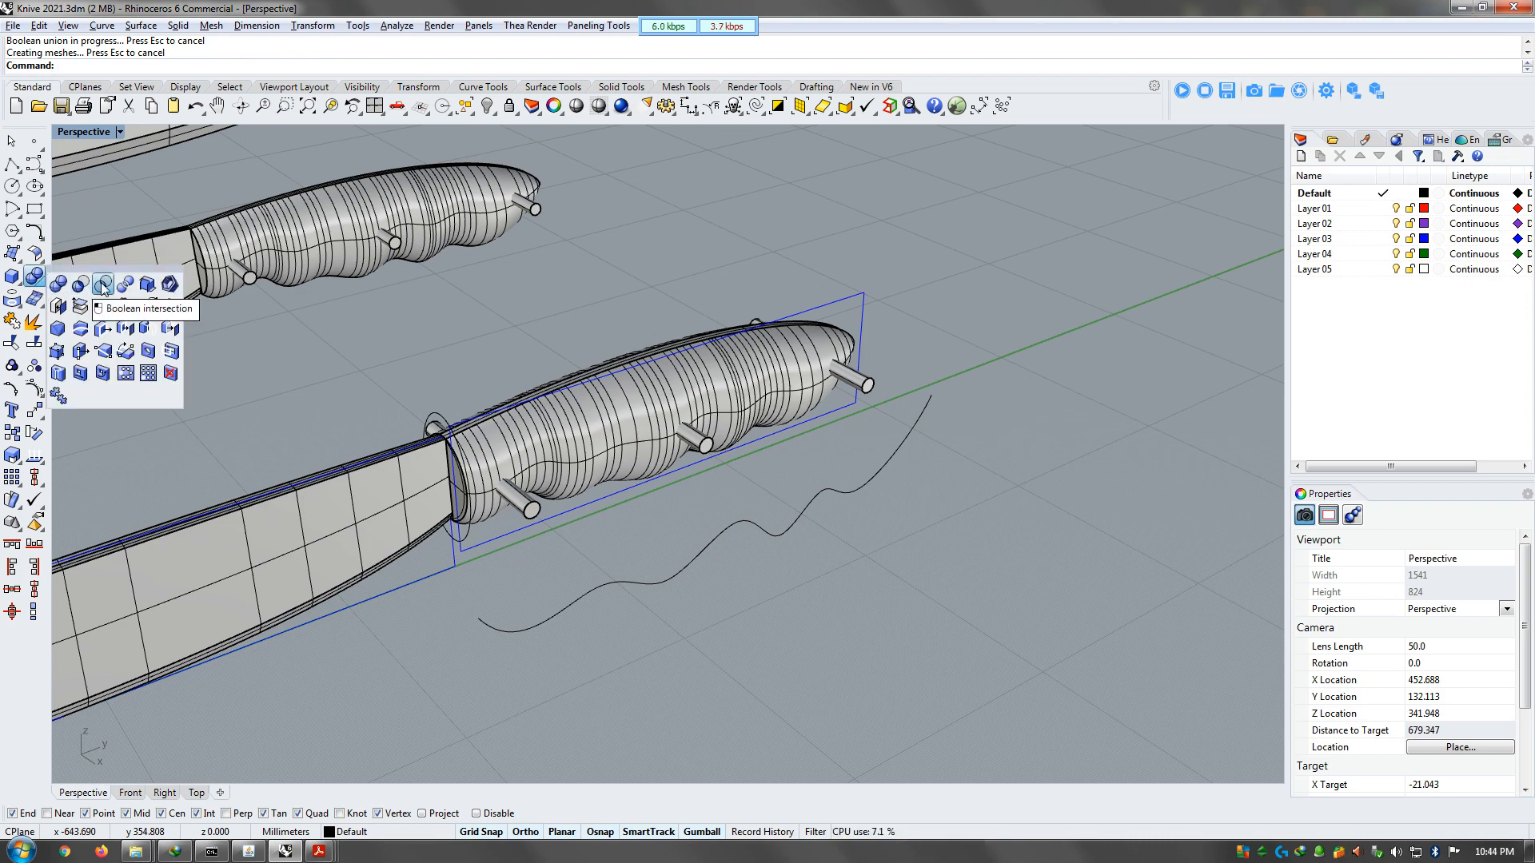
left_click(102, 286)
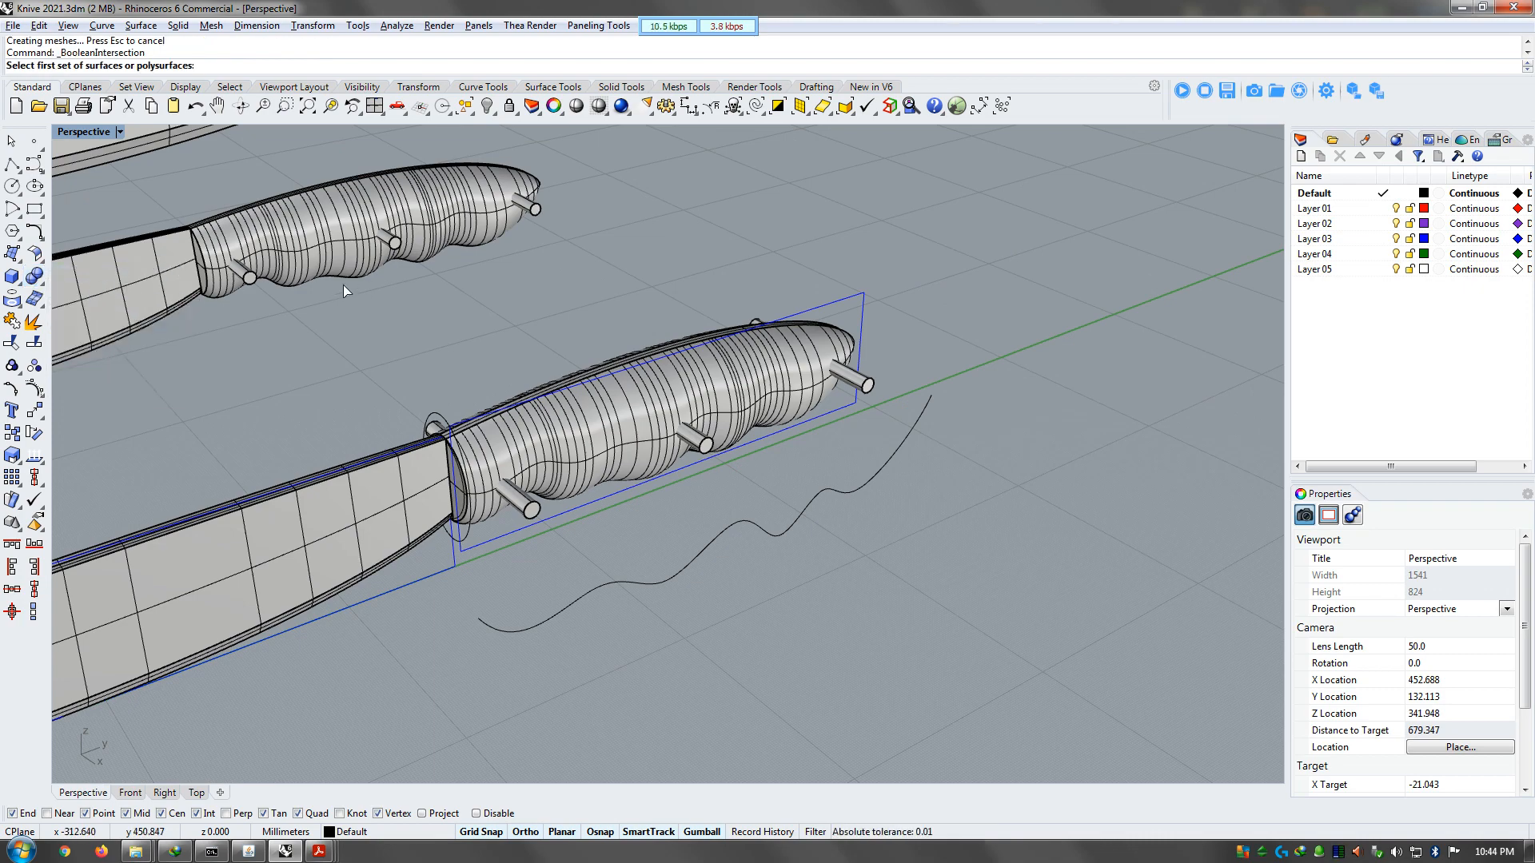
left_click(309, 239)
key("Return")
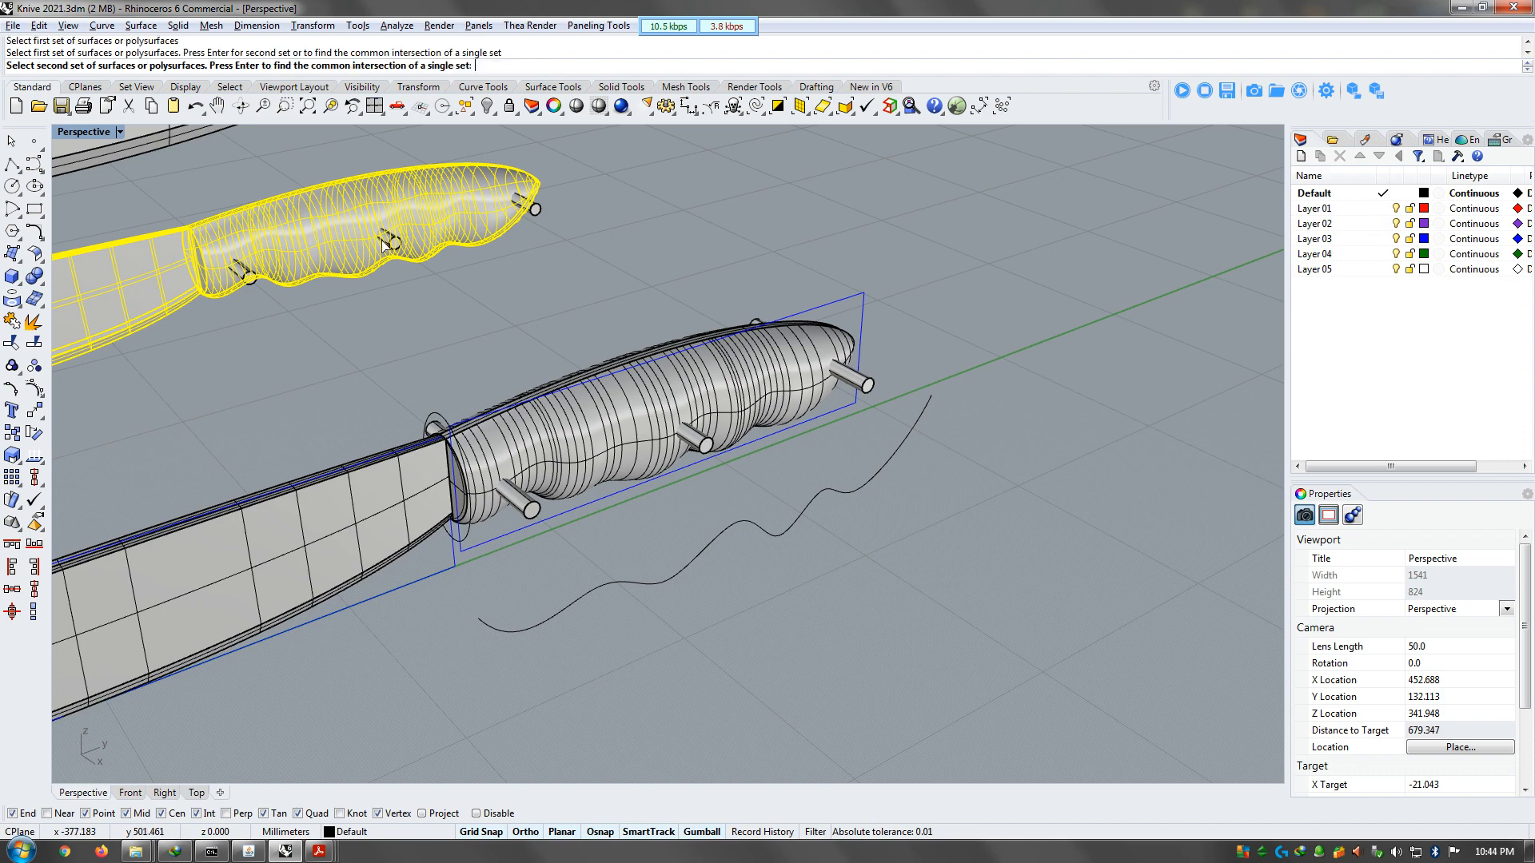
left_click(197, 170)
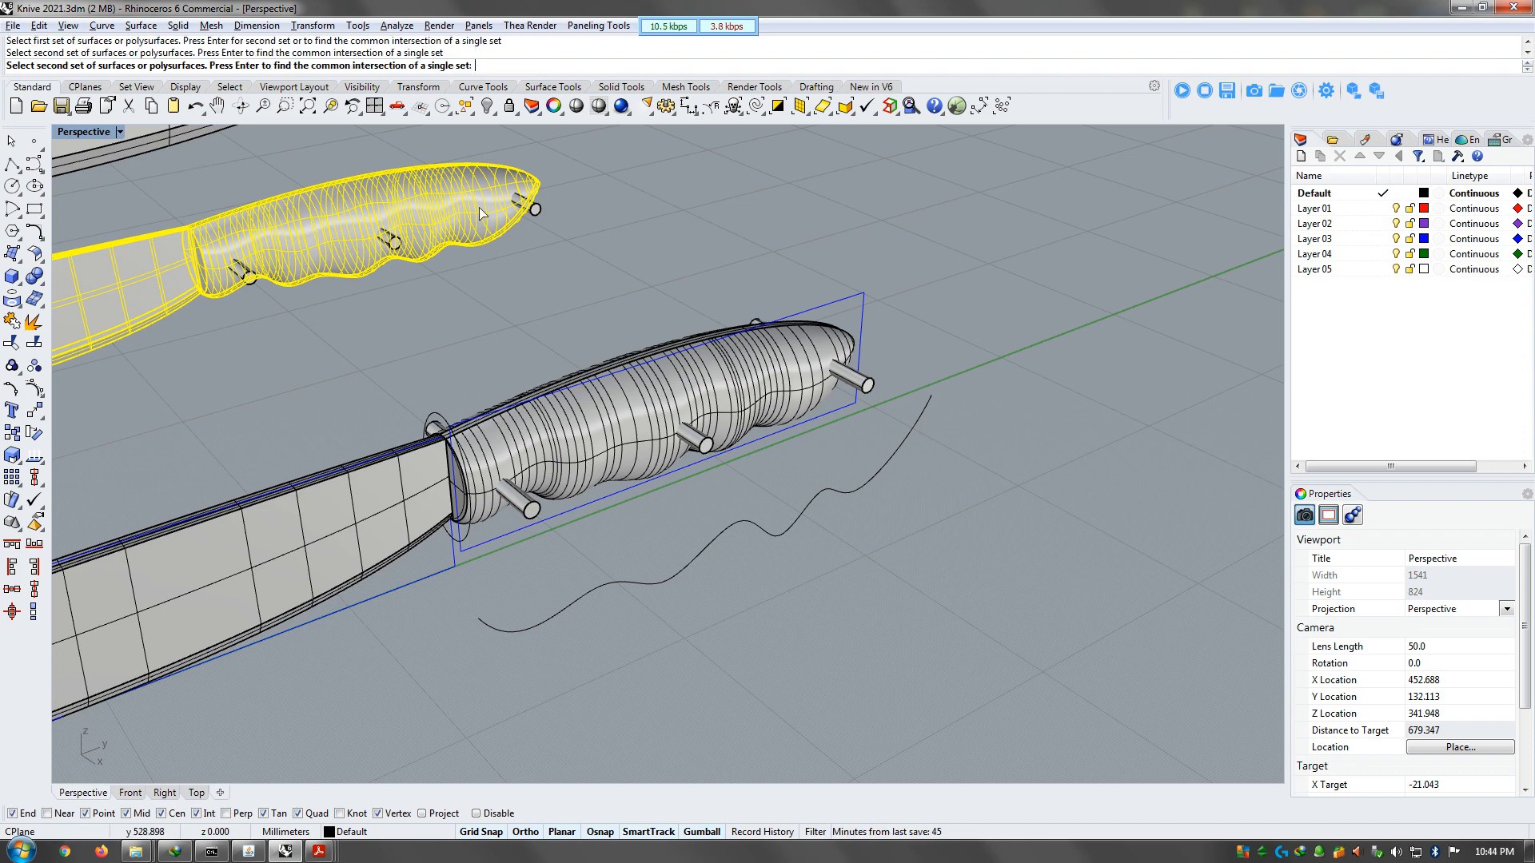
left_click_drag(566, 292, 203, 195)
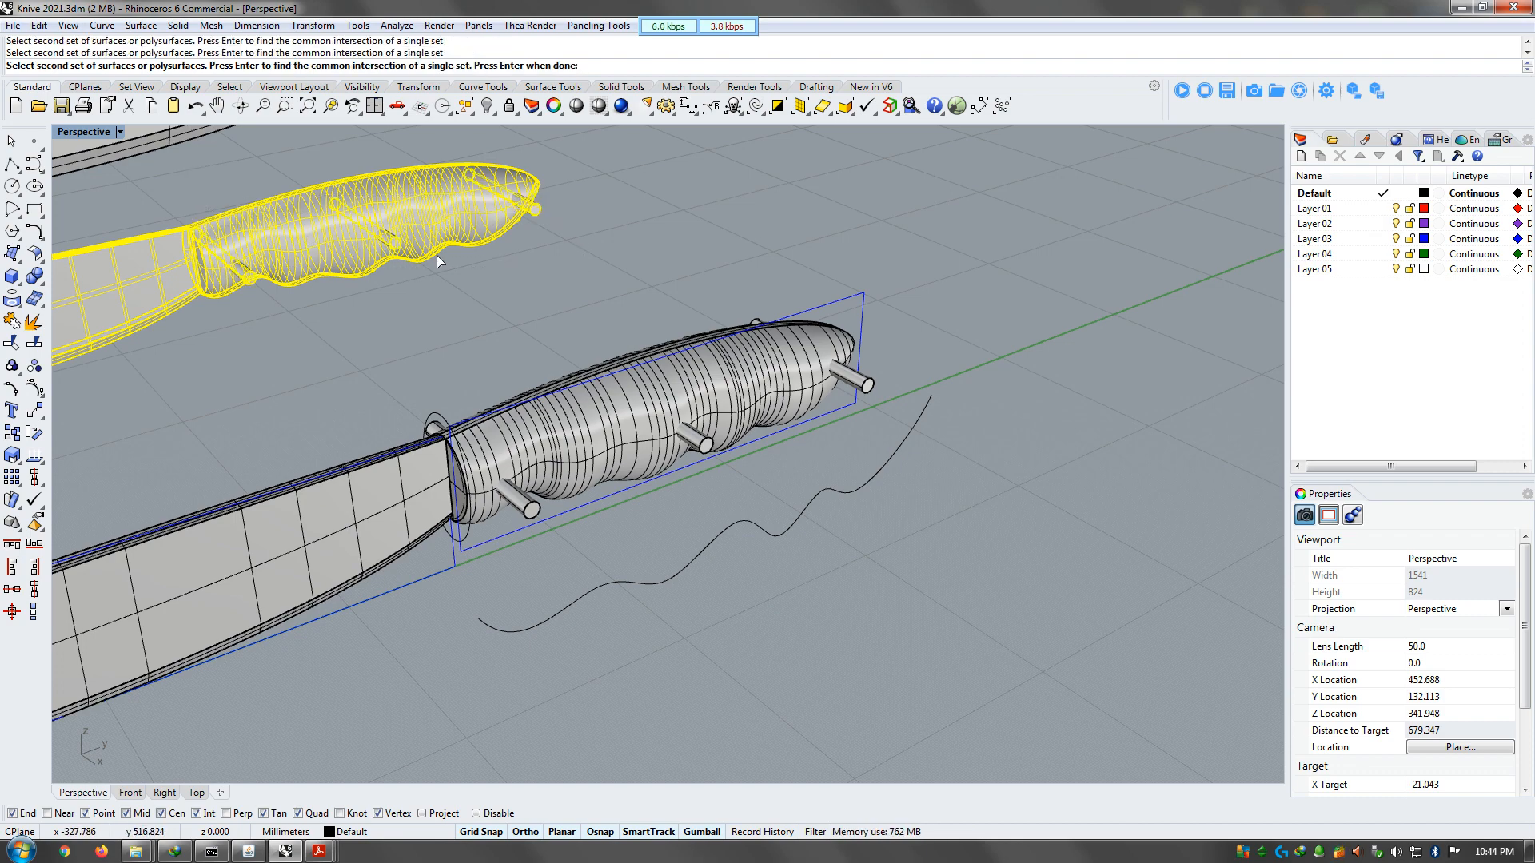
key("Return")
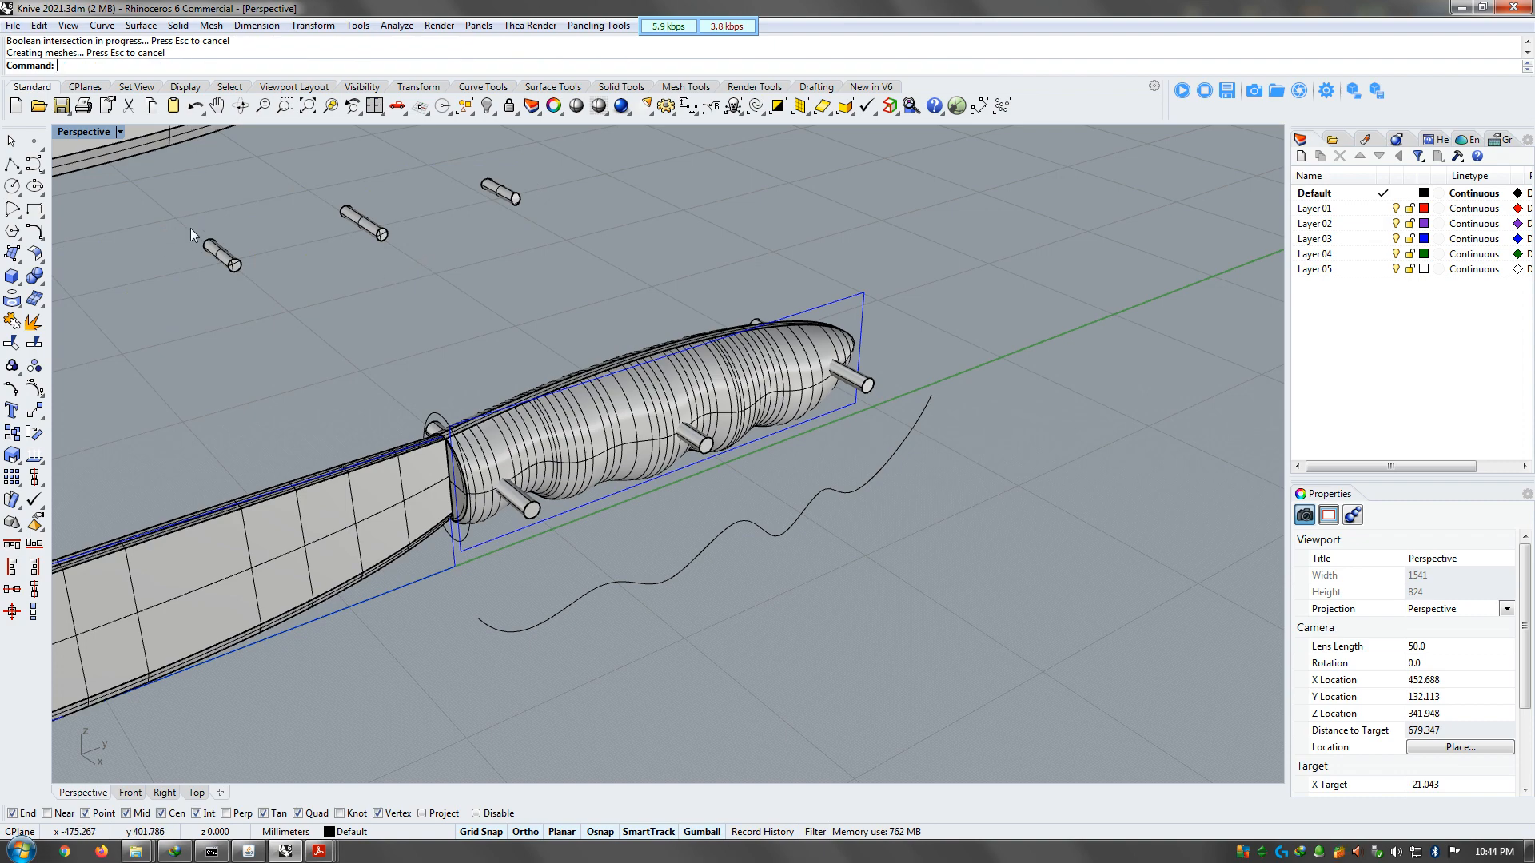
Examine the three trimmed rivet pins and compare them with the pins still passing through the original knife's handle
scroll(214, 249, "up", 15)
scroll(780, 226, "down", 15)
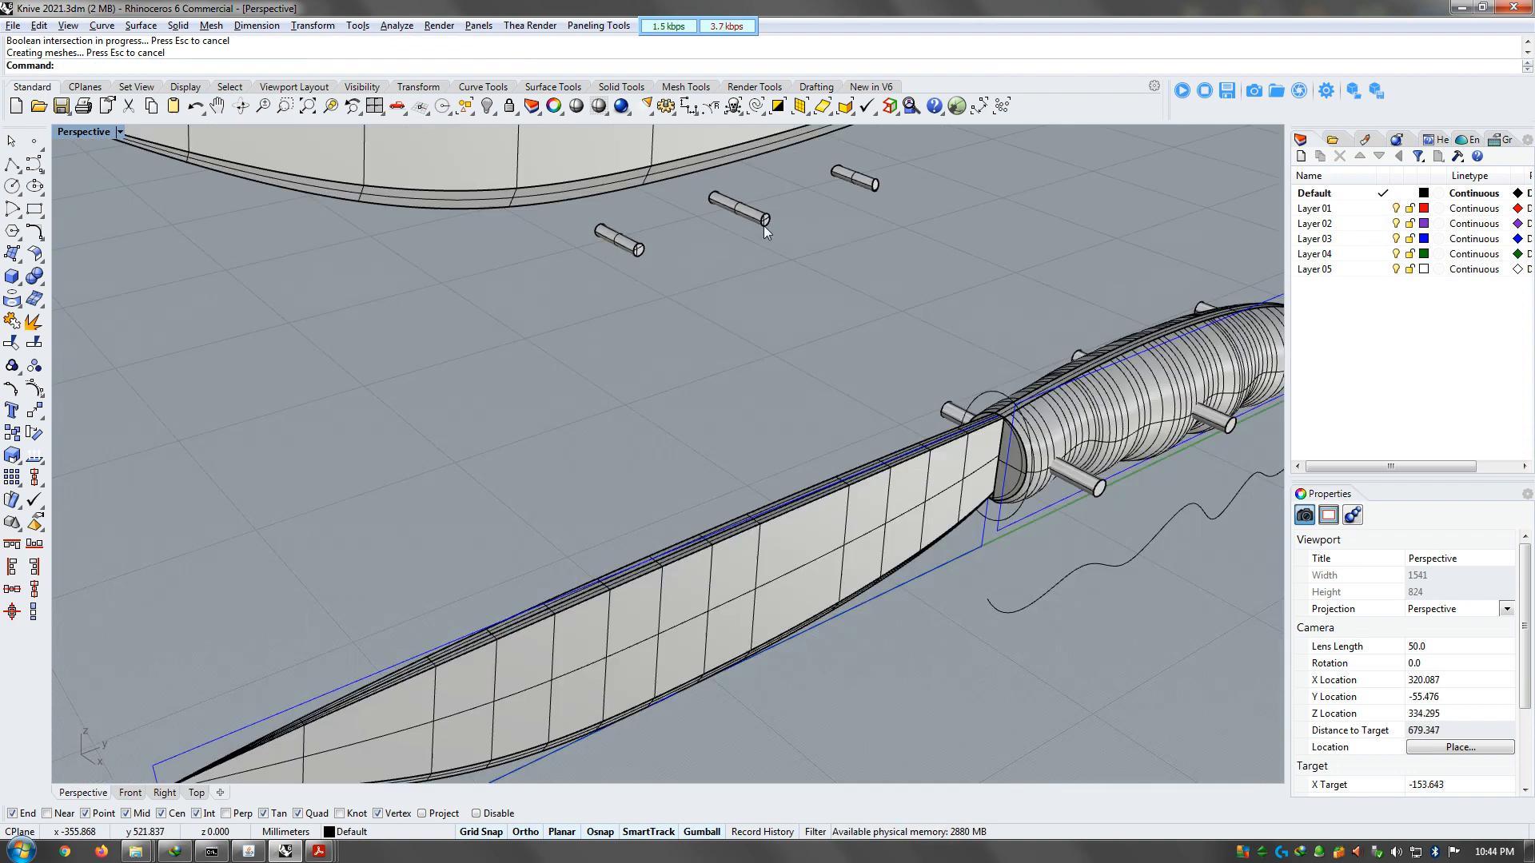
scroll(779, 216, "up", 10)
scroll(670, 330, "down", 8)
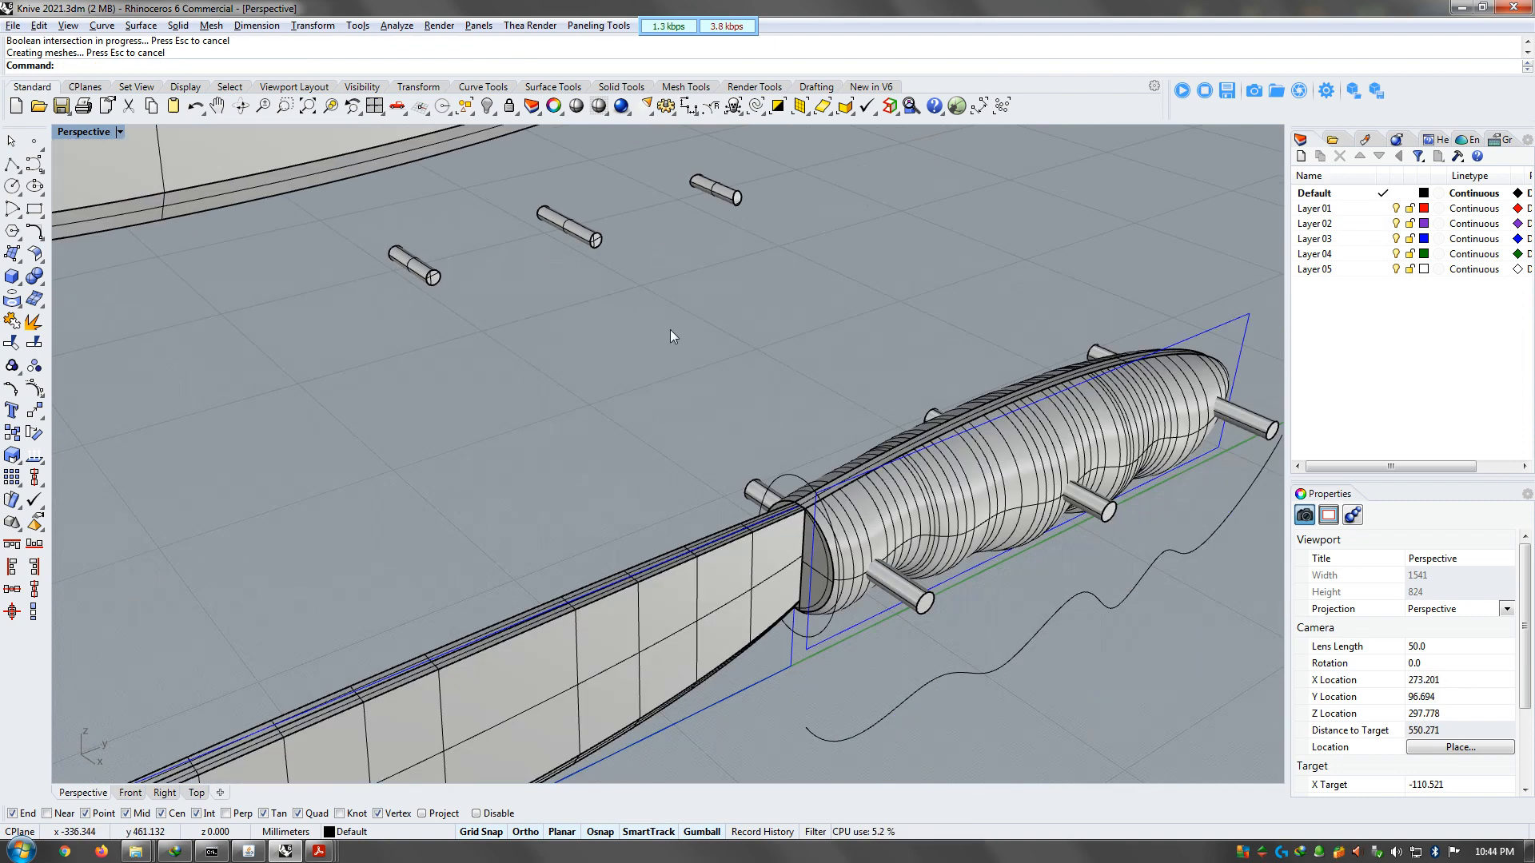
scroll(789, 457, "down", 8)
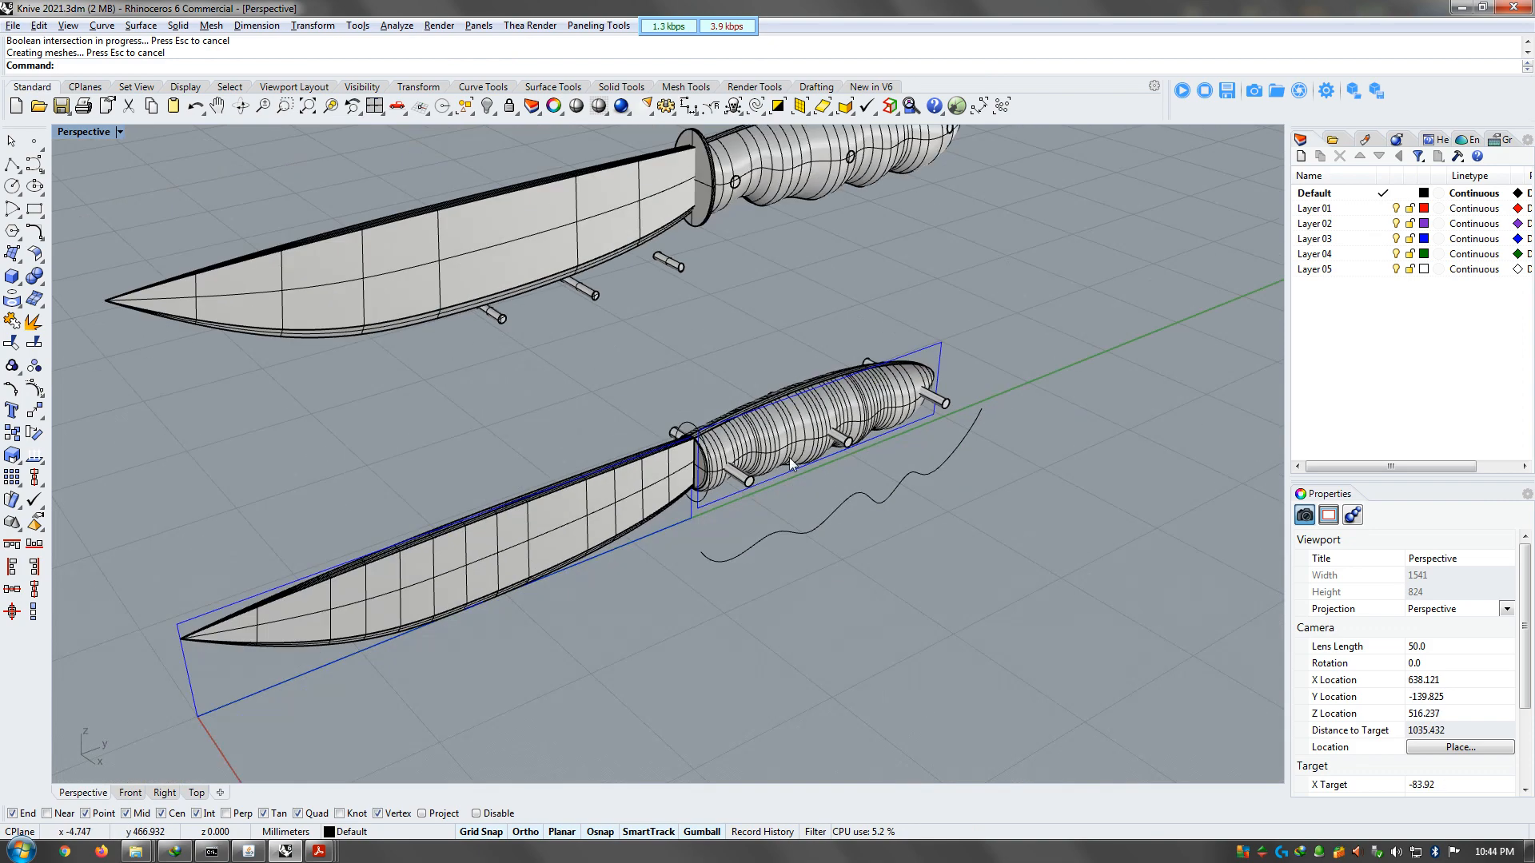
scroll(778, 487, "up", 10)
left_click(688, 462)
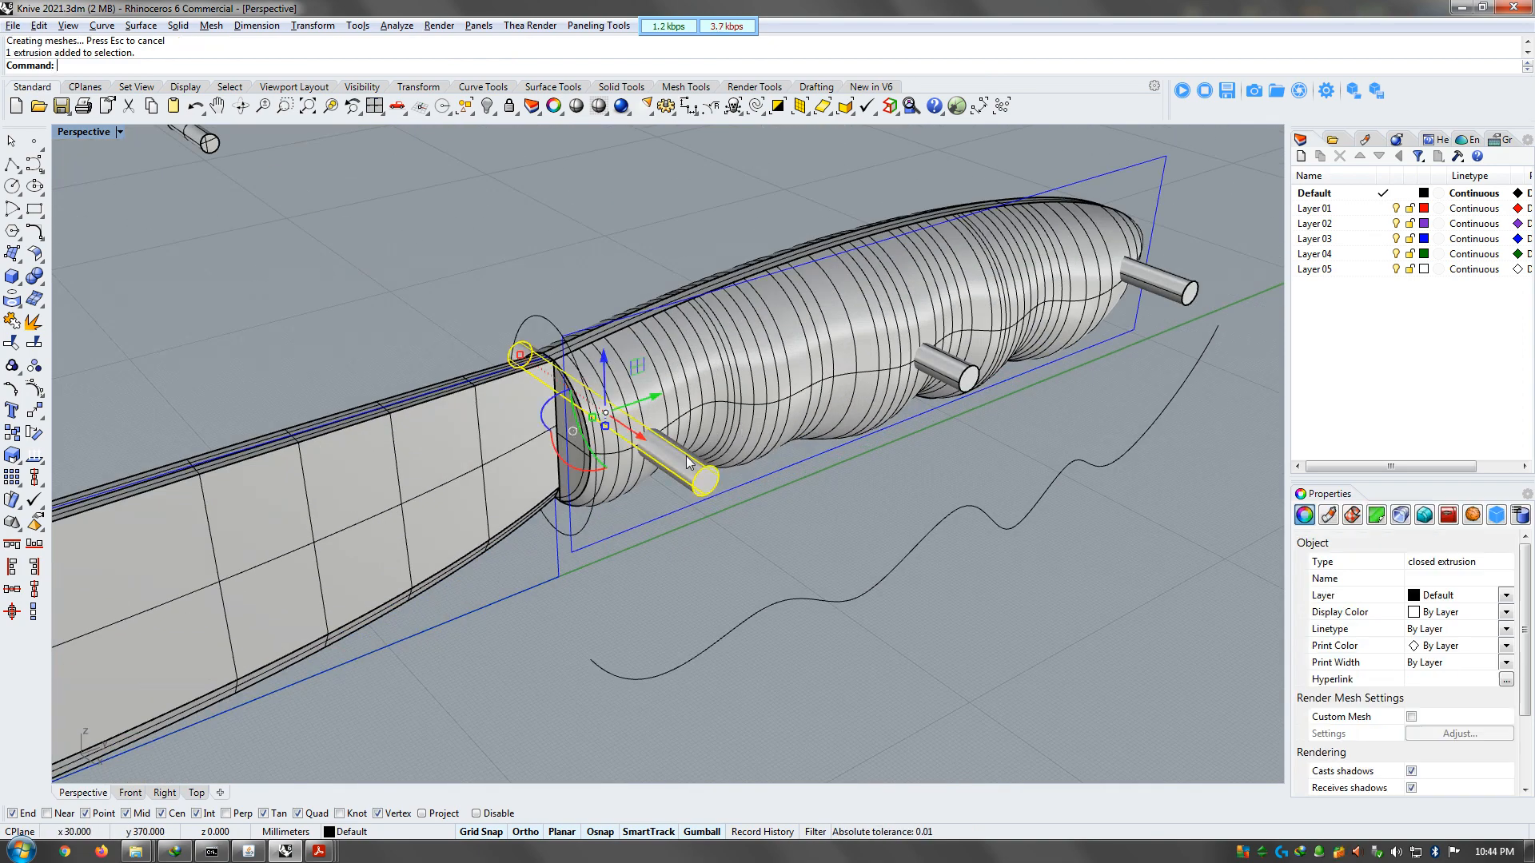
scroll(761, 548, "down", 8)
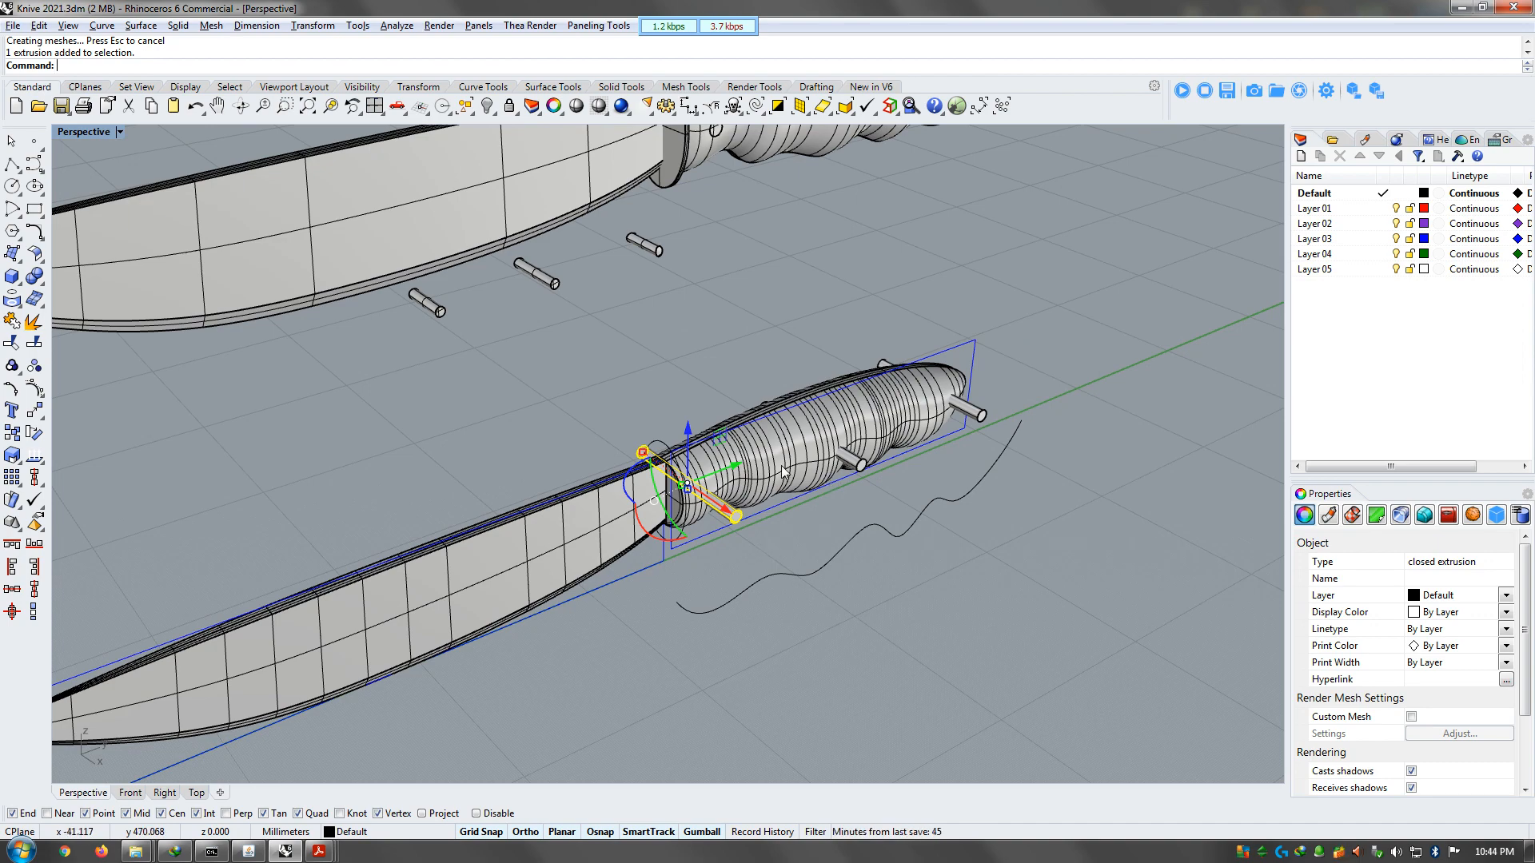
scroll(783, 471, "up", 8)
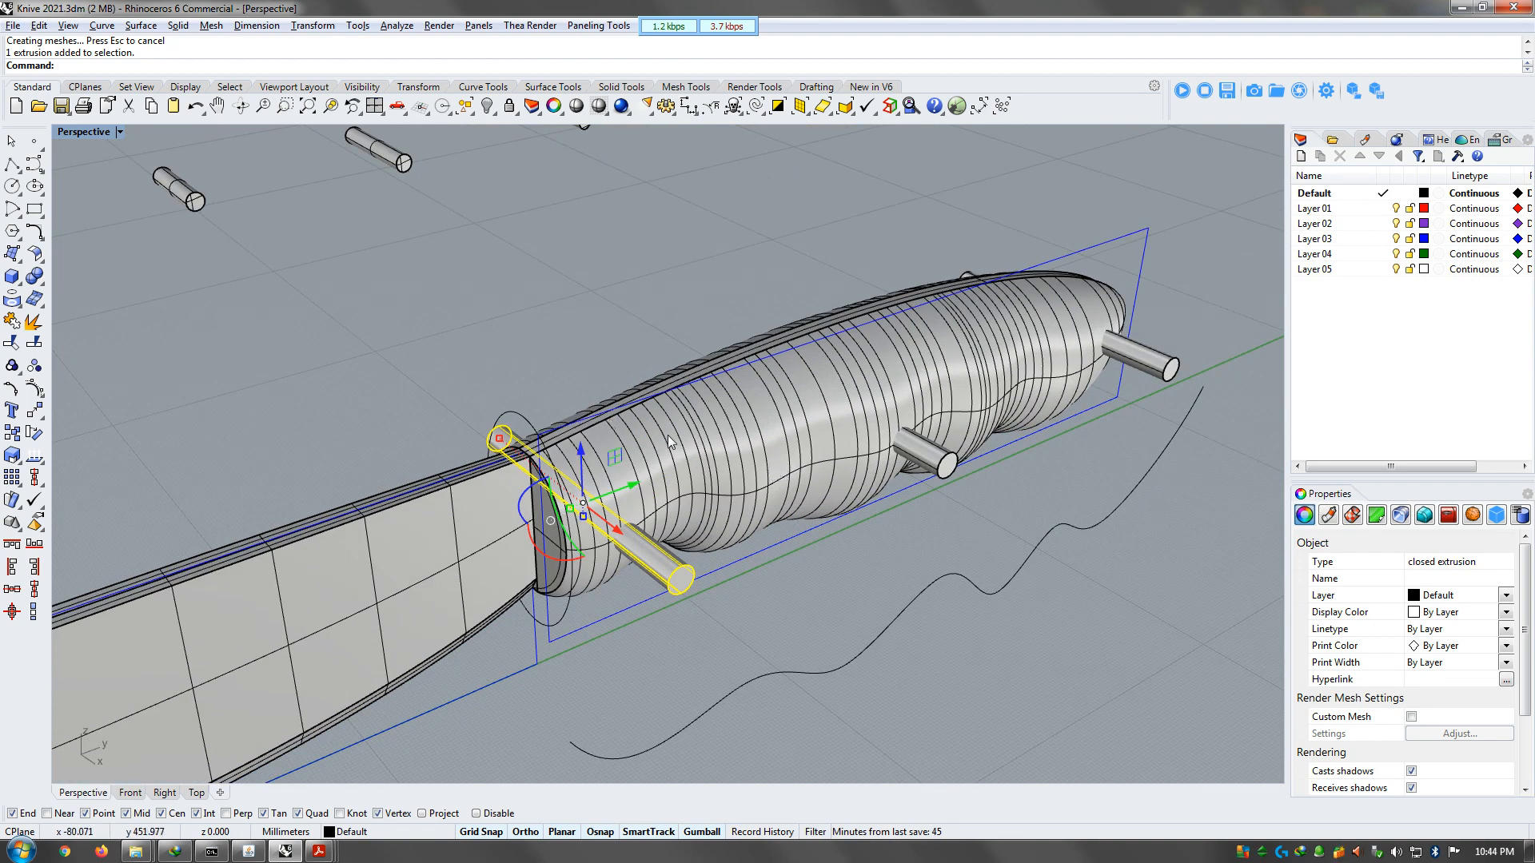
left_click(698, 442)
left_click(628, 399)
left_click(560, 344)
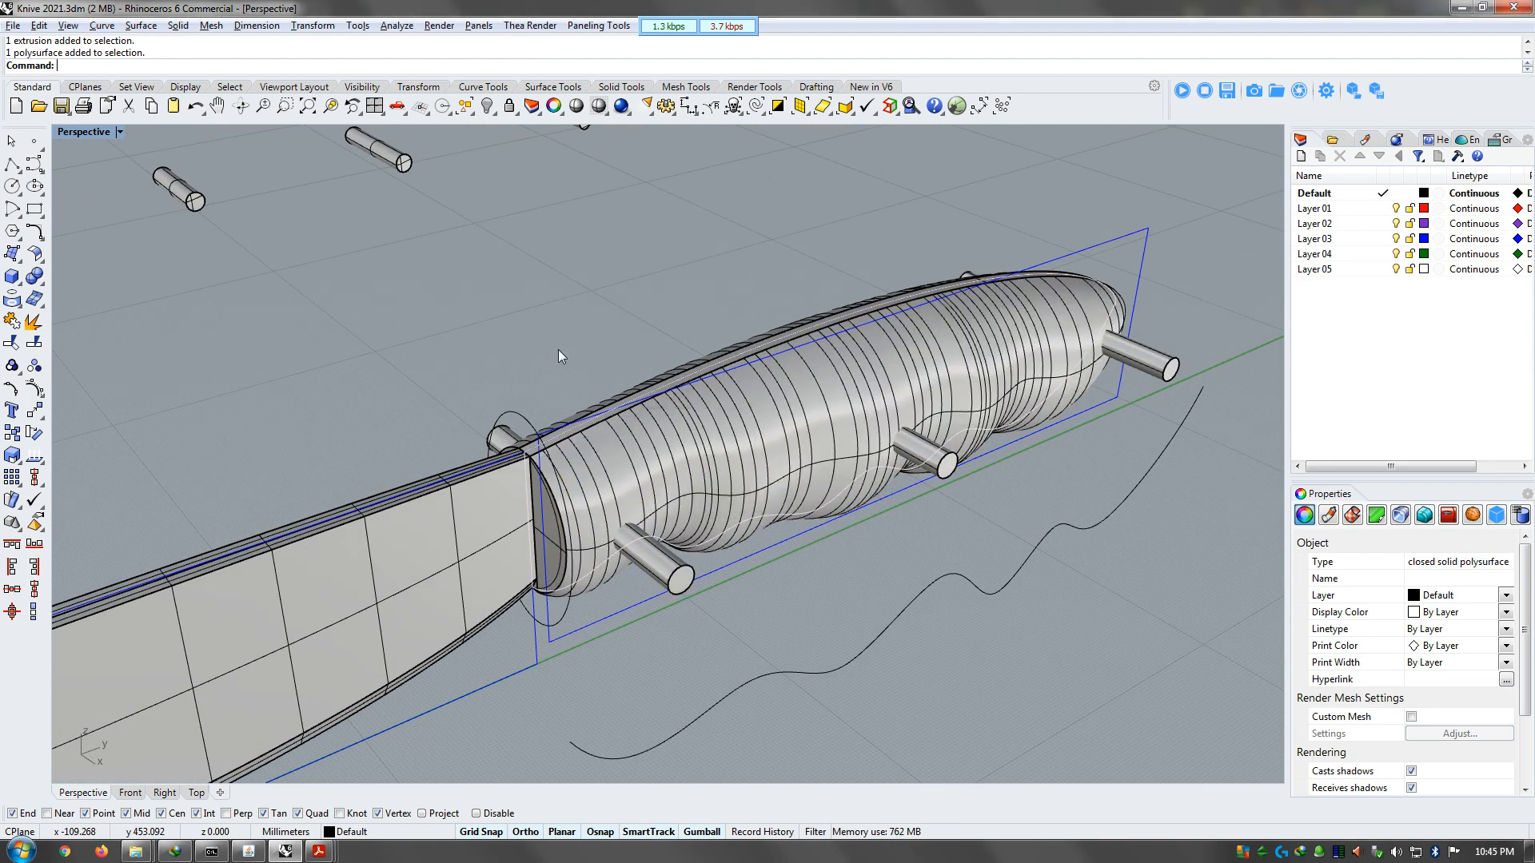
Subtract the three long rivet pins from the original knife's handle halves and tang with Boolean Difference, deleting the pins
left_click(34, 276)
left_click(81, 285)
left_click(780, 461)
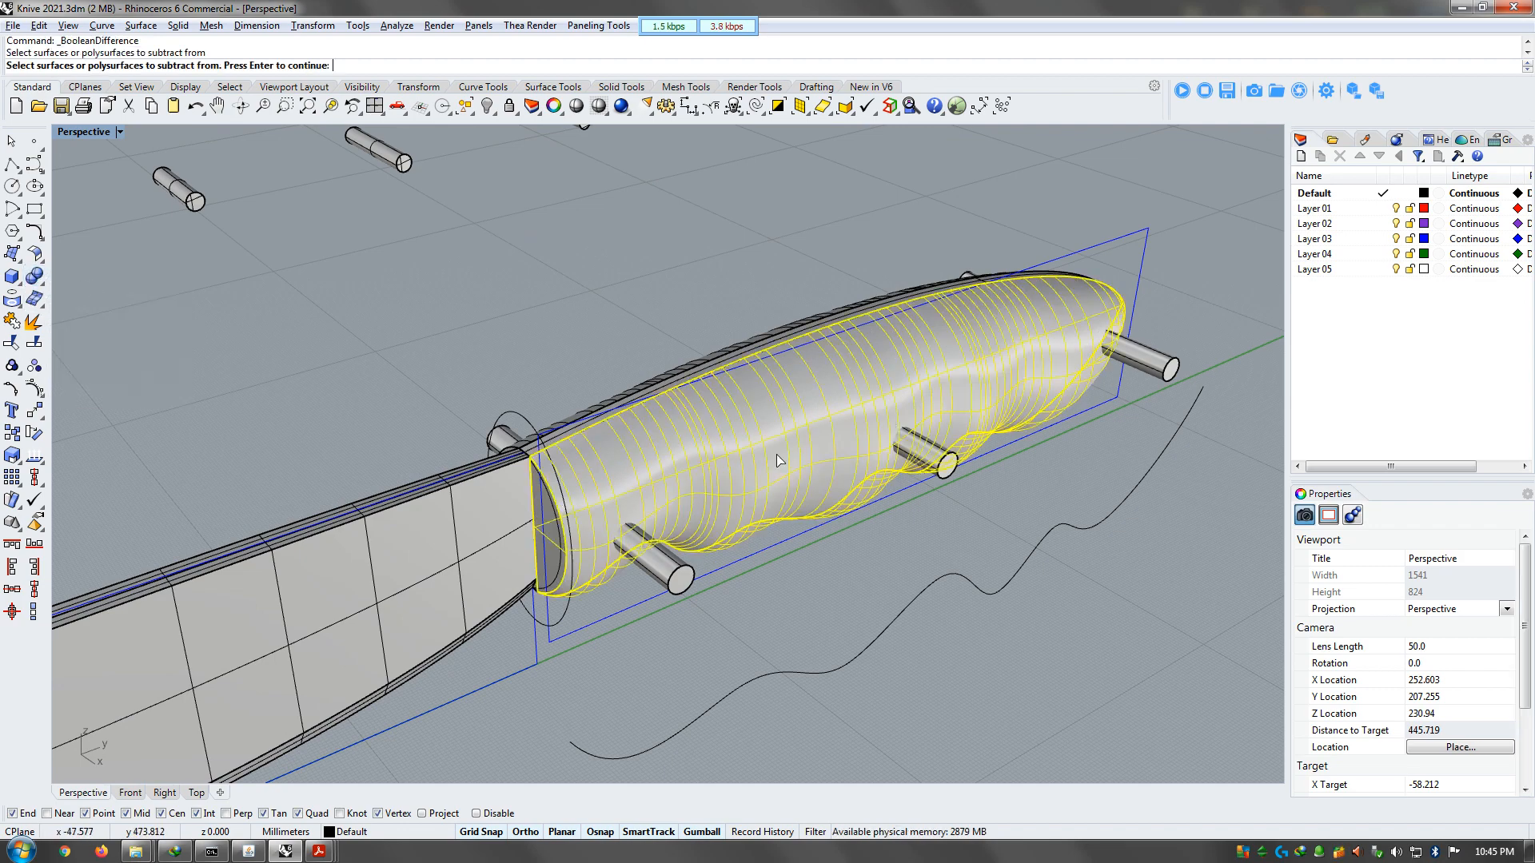
left_click(706, 374)
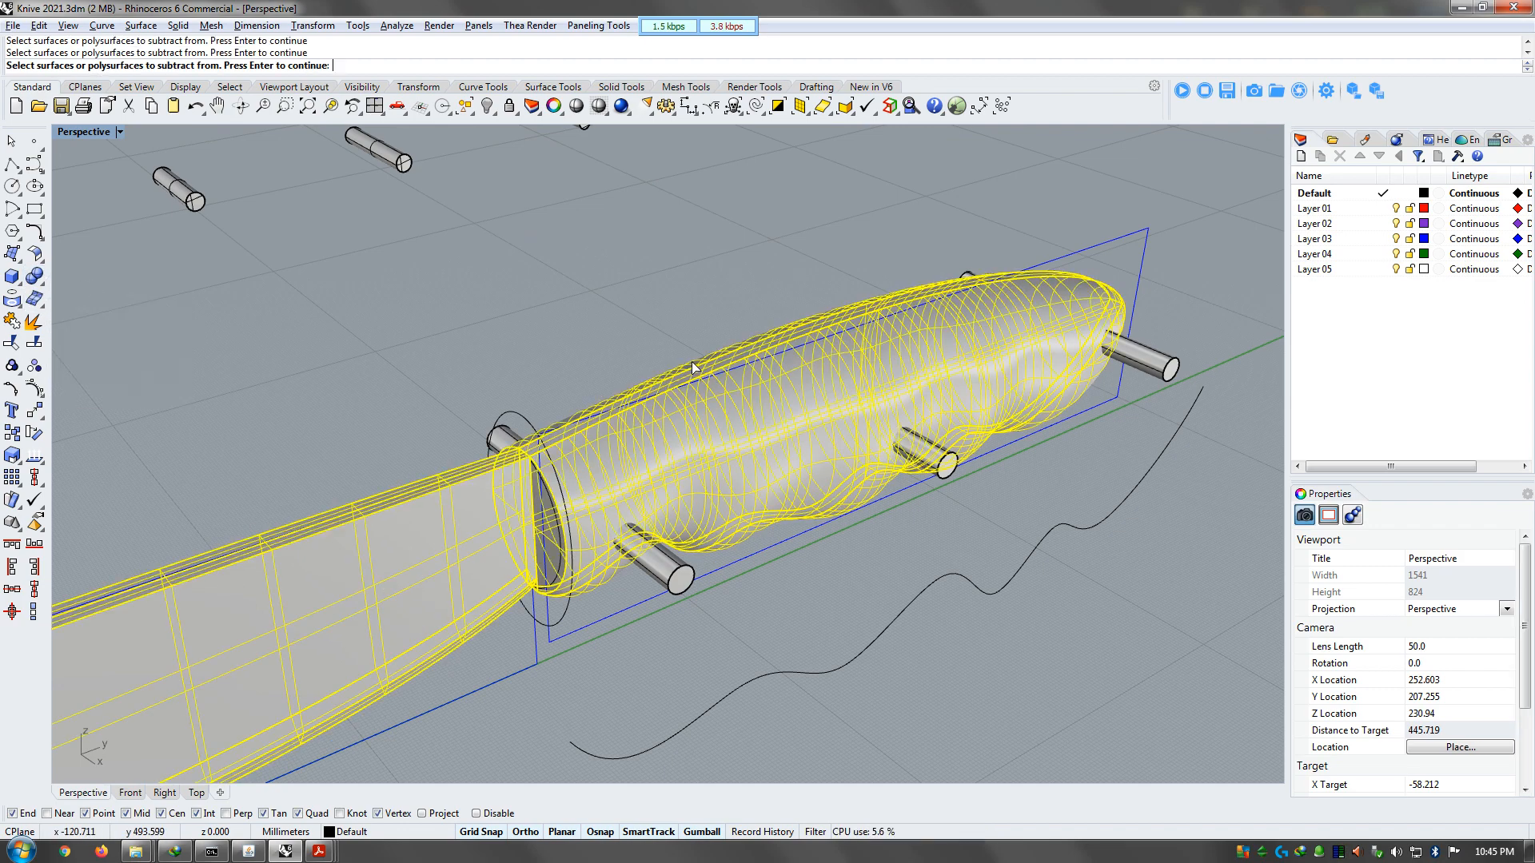
key("Return")
left_click(943, 478)
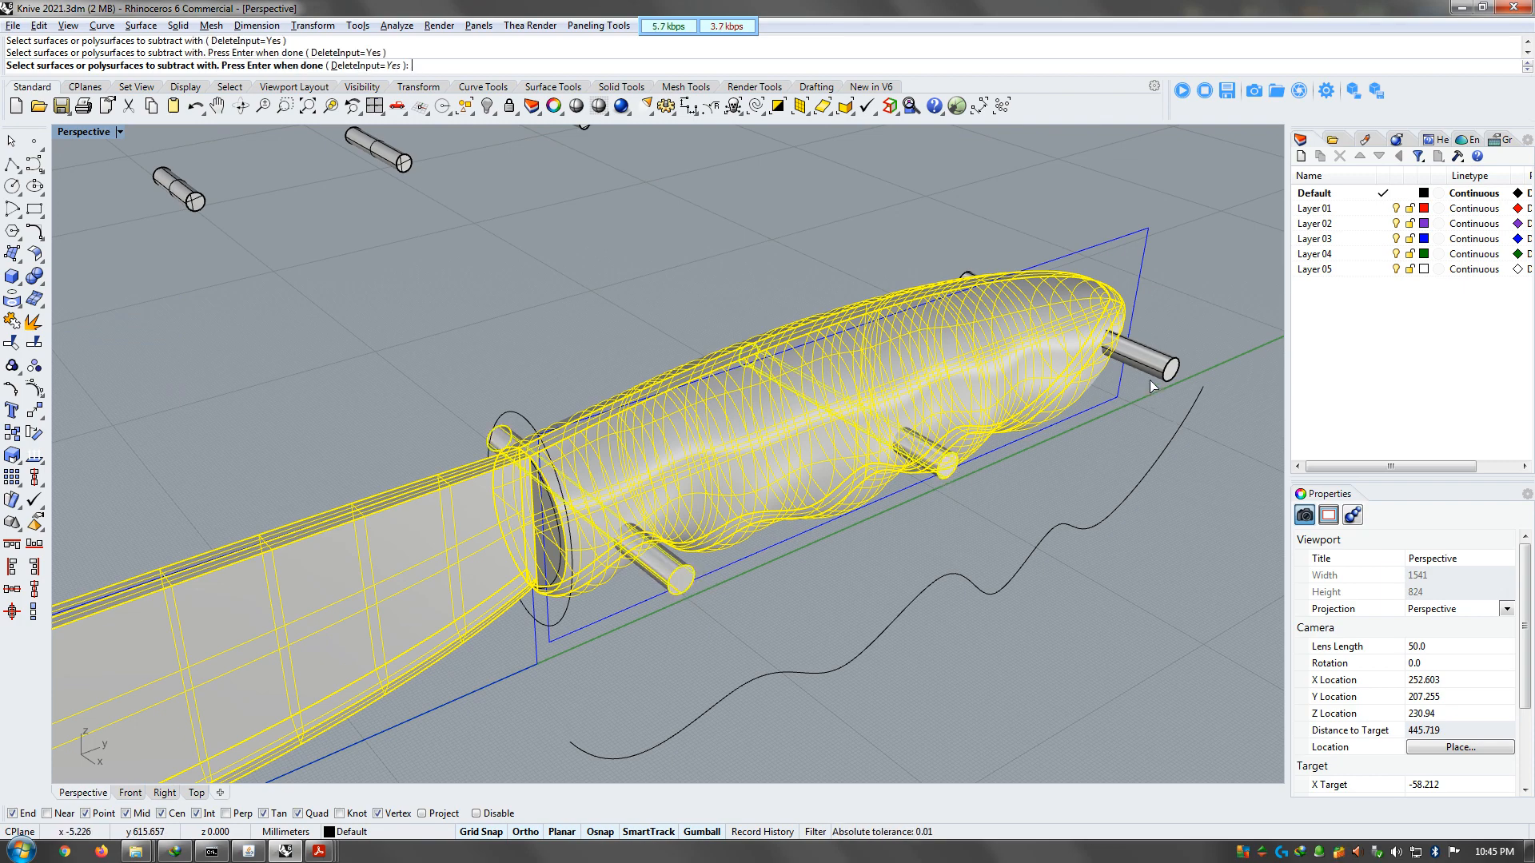
key("Return")
mouse_move(970, 560)
right_mouse_down()
mouse_move(814, 590)
mouse_move(456, 400)
mouse_move(784, 538)
mouse_move(858, 615)
mouse_move(607, 380)
right_mouse_up()
scroll(608, 380, "down", 3)
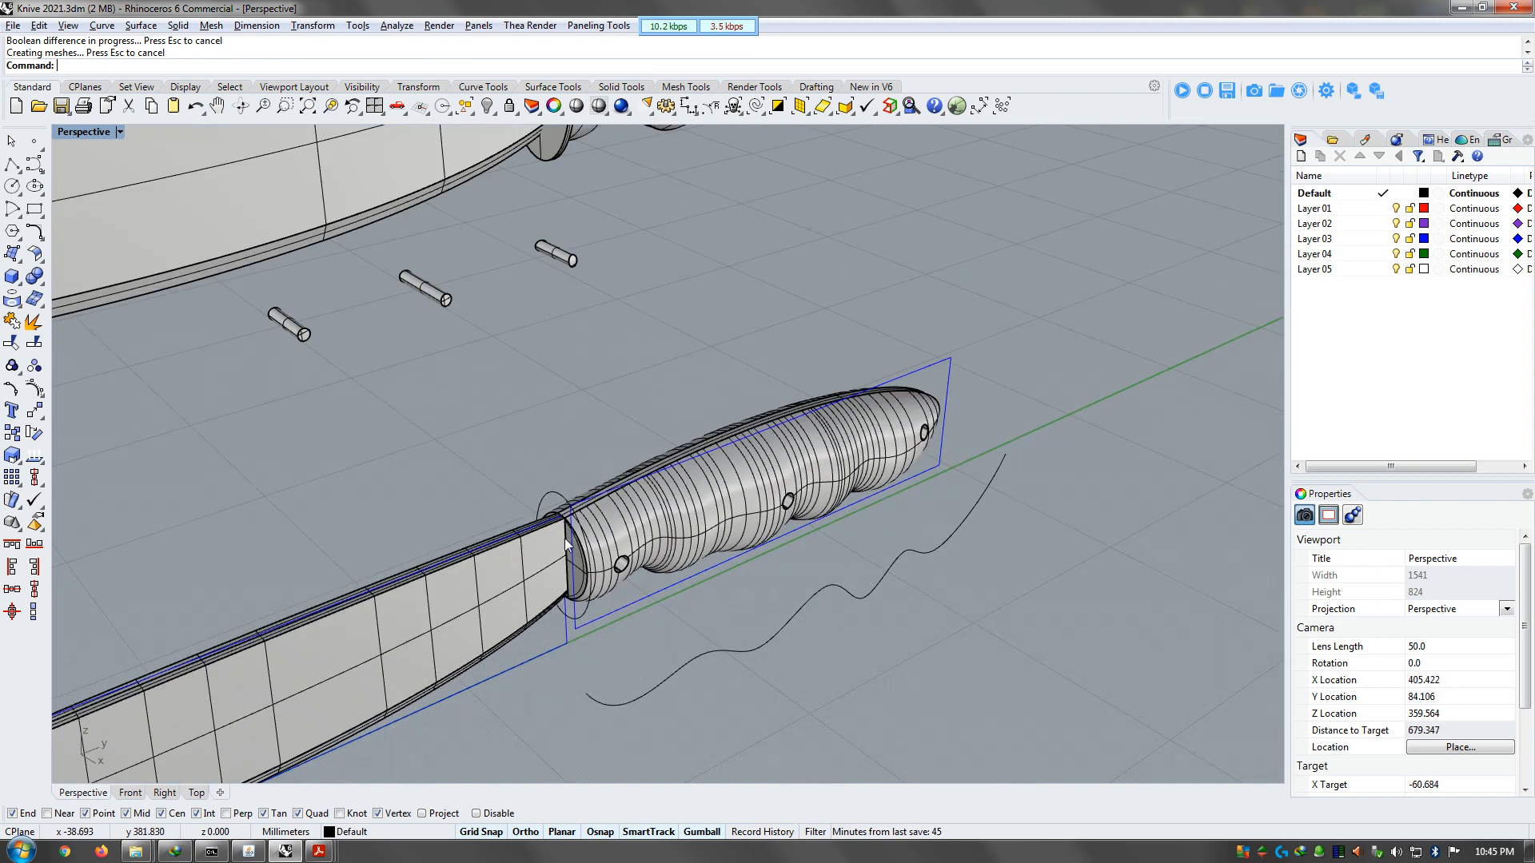
Move the three trimmed rivet pins 300 mm in the positive X direction into the holes of the original knife's handle
left_click_drag(623, 362, 359, 349)
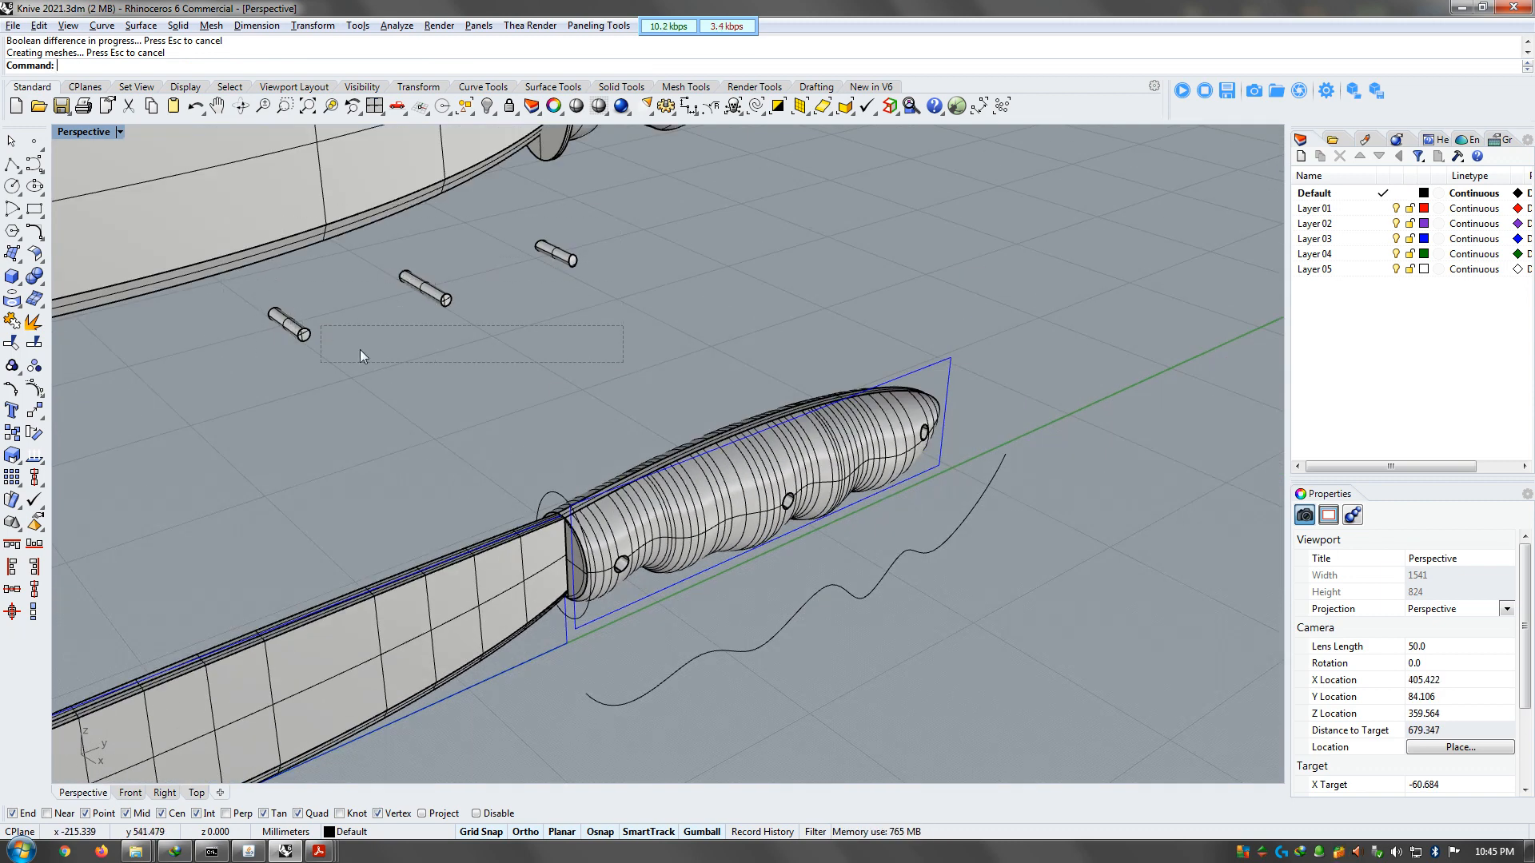
left_click_drag(277, 292, 278, 293)
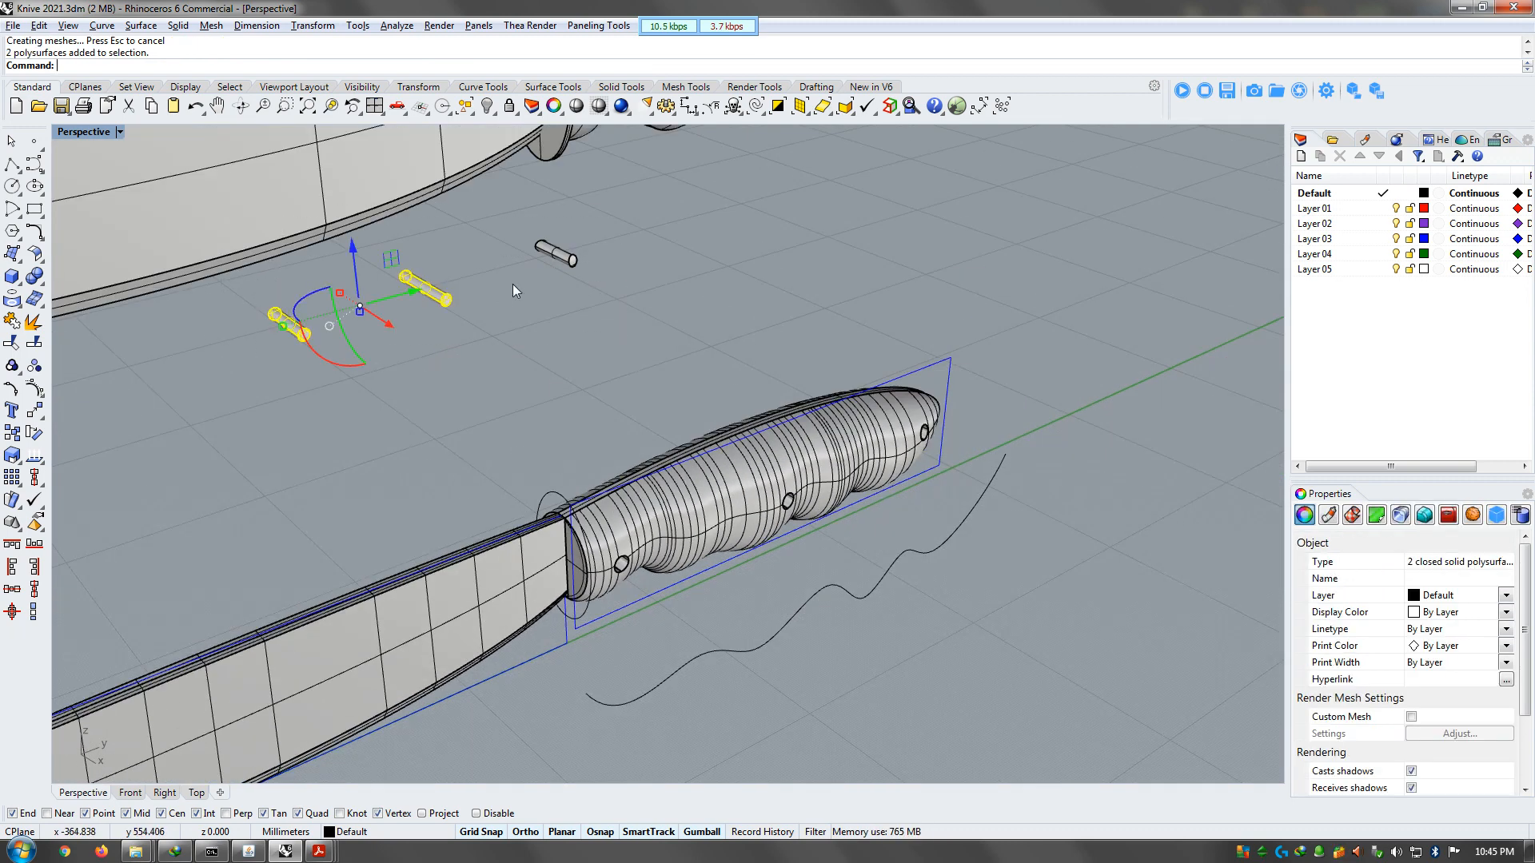
left_click(556, 257, "shift")
left_click(465, 306)
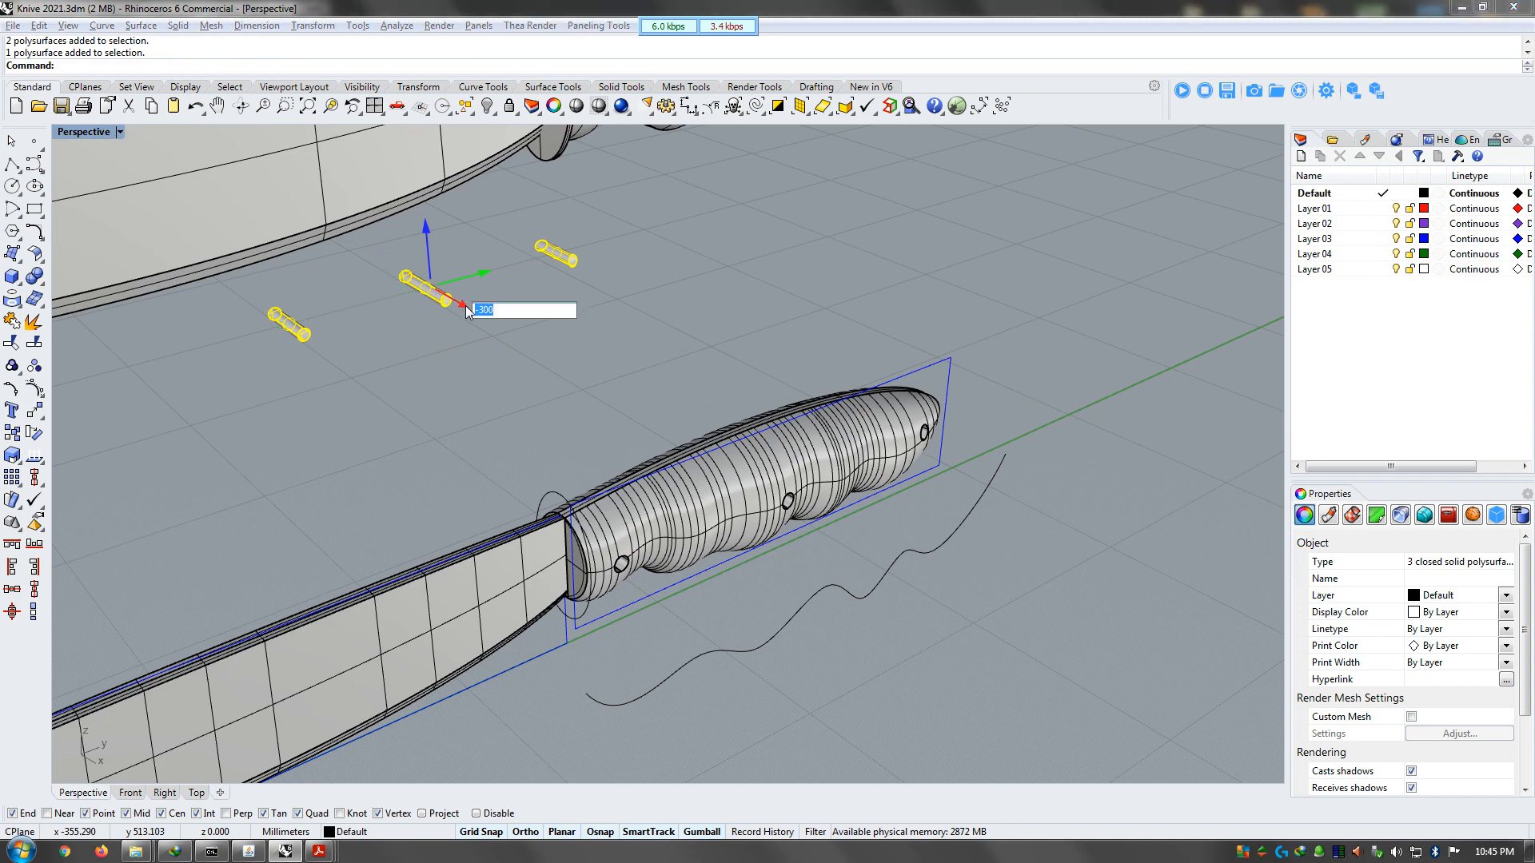
key("Return")
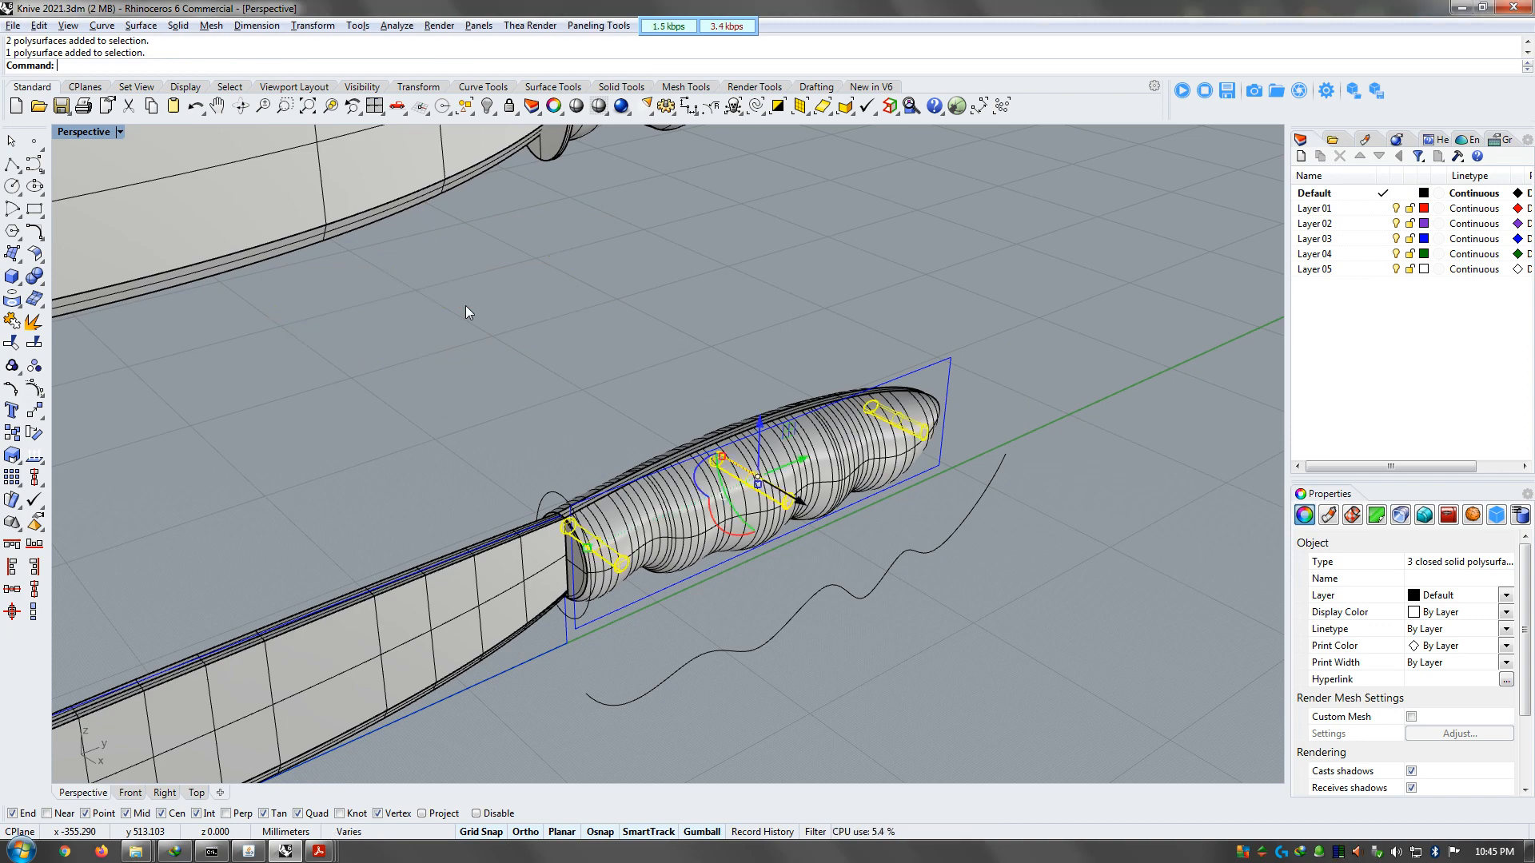
key("Escape")
Set the Perspective viewport to Rendered display, restore the four-viewport layout and view the textured reference knife's handle up close
scroll(632, 564, "up", 10)
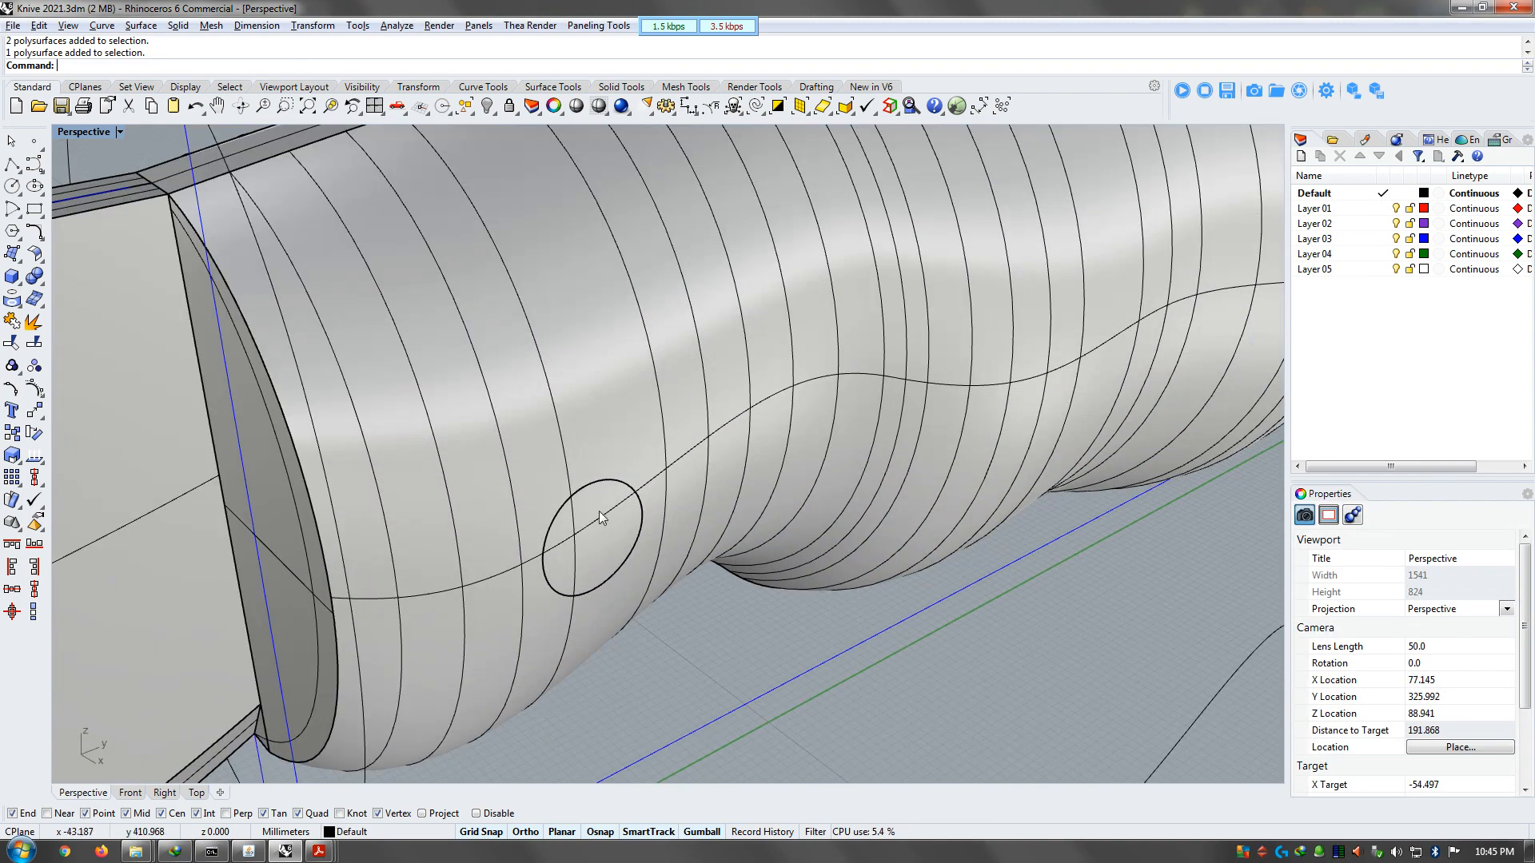
left_click(122, 133)
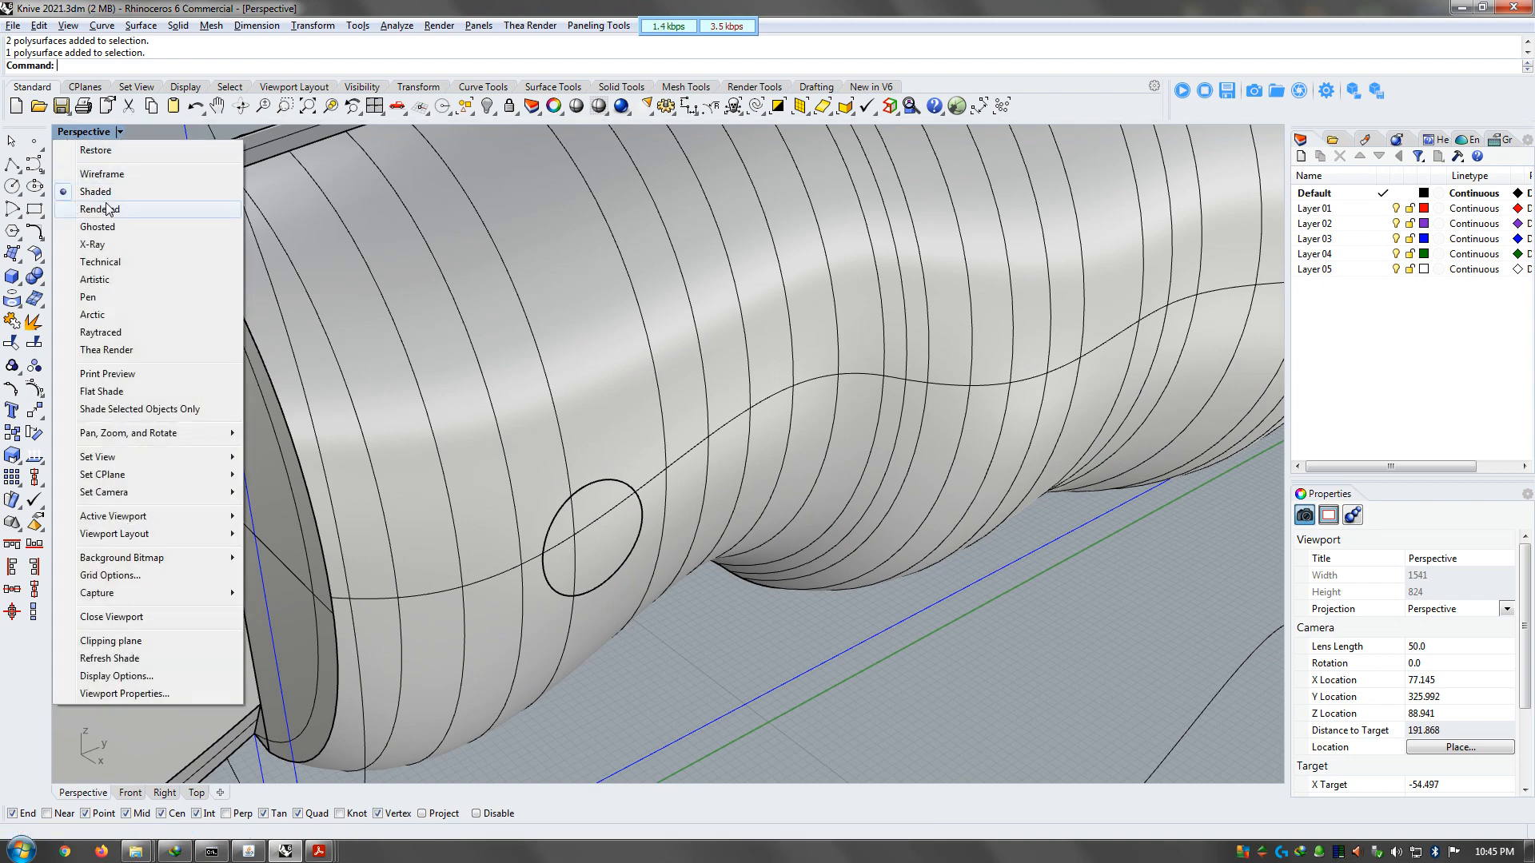
left_click(109, 209)
right_click_drag(829, 539, 1008, 422)
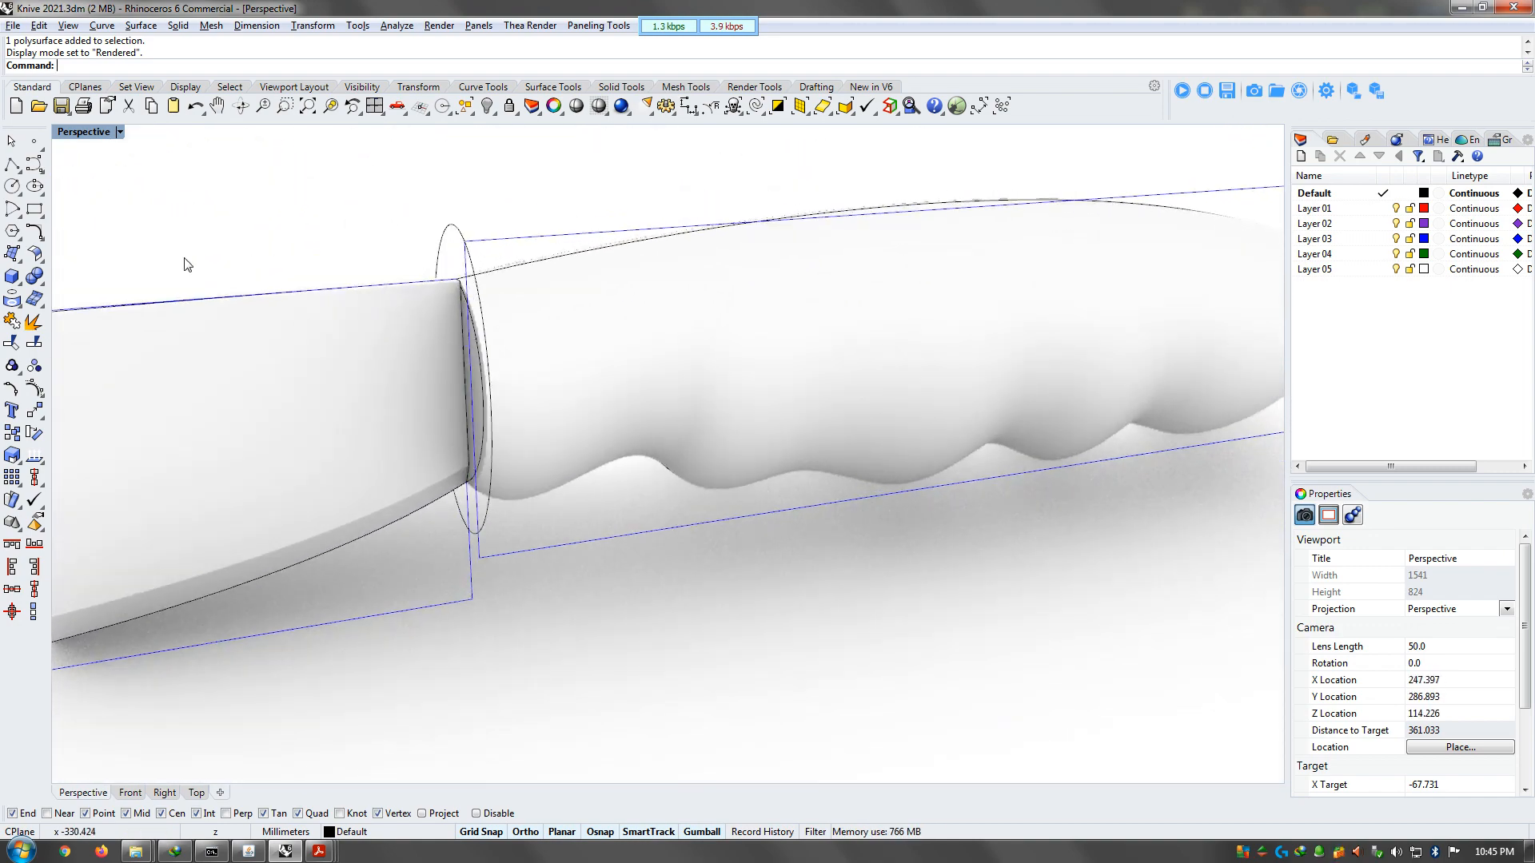
double_click(93, 133)
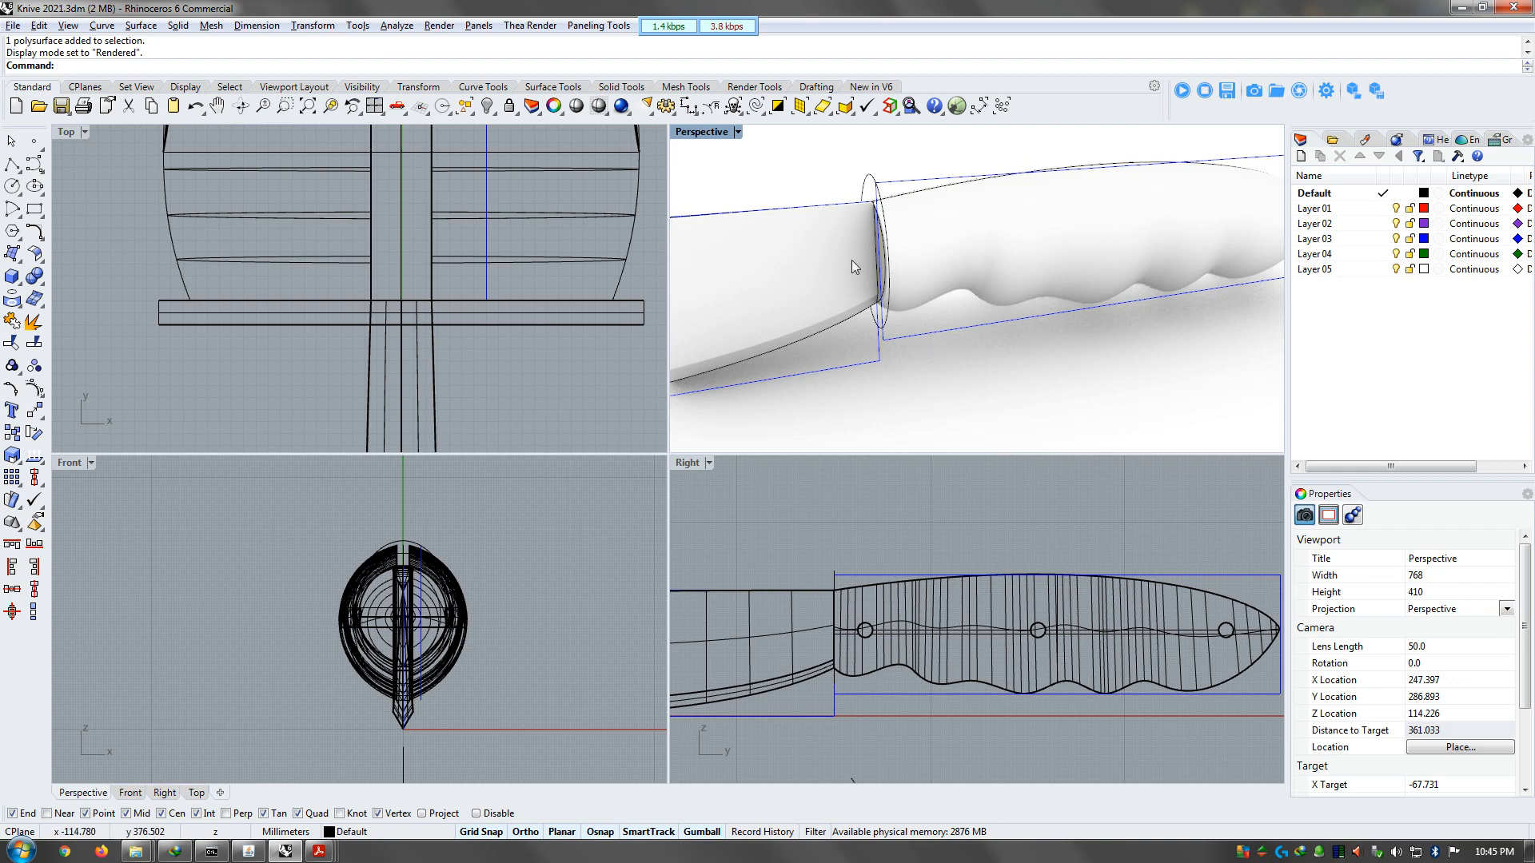
scroll(901, 401, "down", 15)
scroll(887, 289, "up", 20)
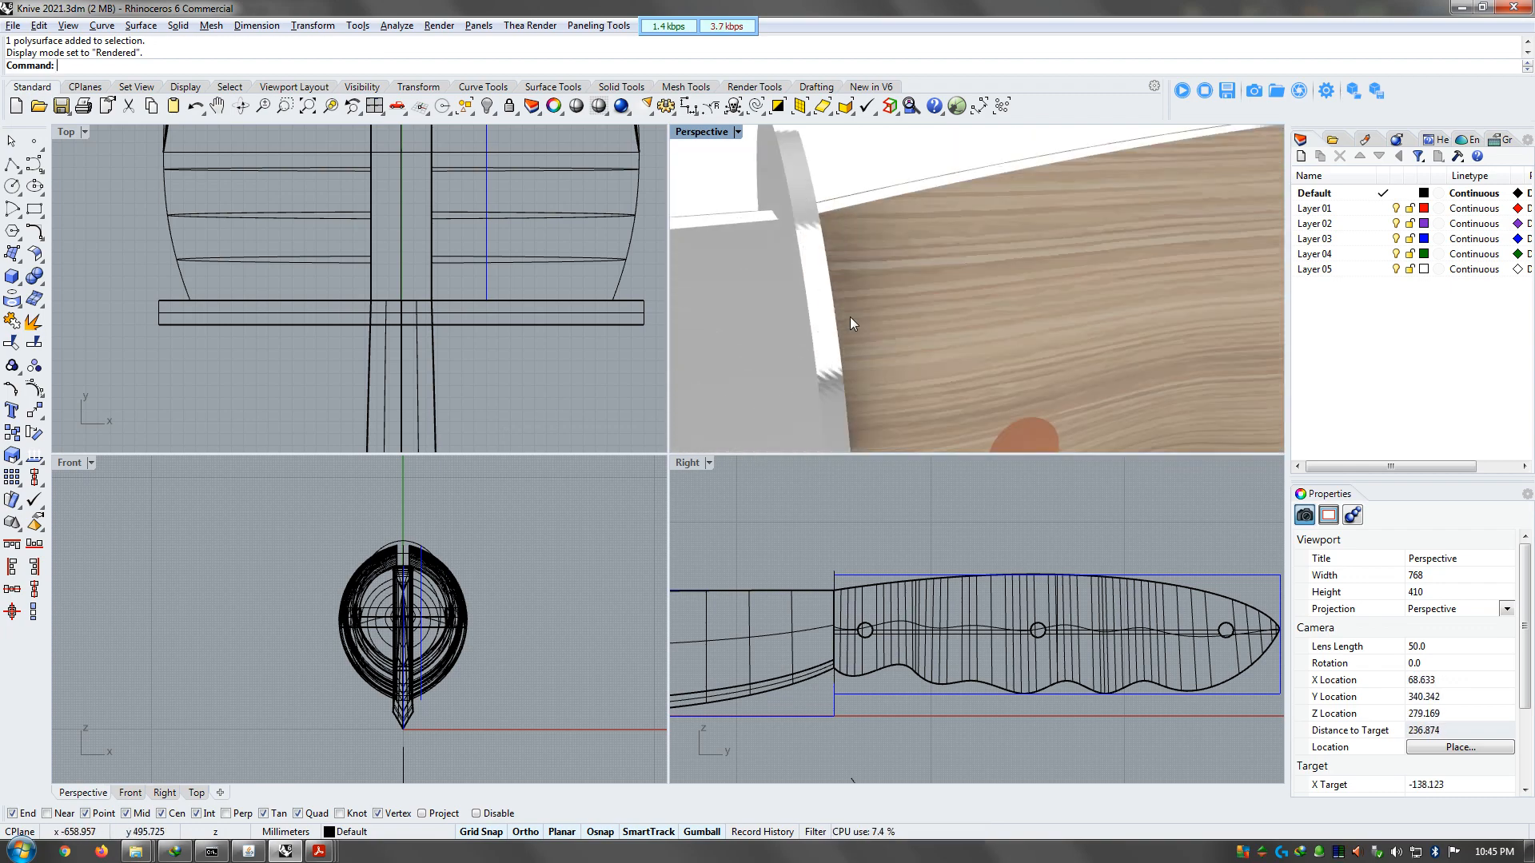
Open the Custom material's settings, enlarge the material editor and review the Wood-Texture-1 color texture used for the knife handle
scroll(827, 303, "down", 8)
scroll(886, 282, "down", 4)
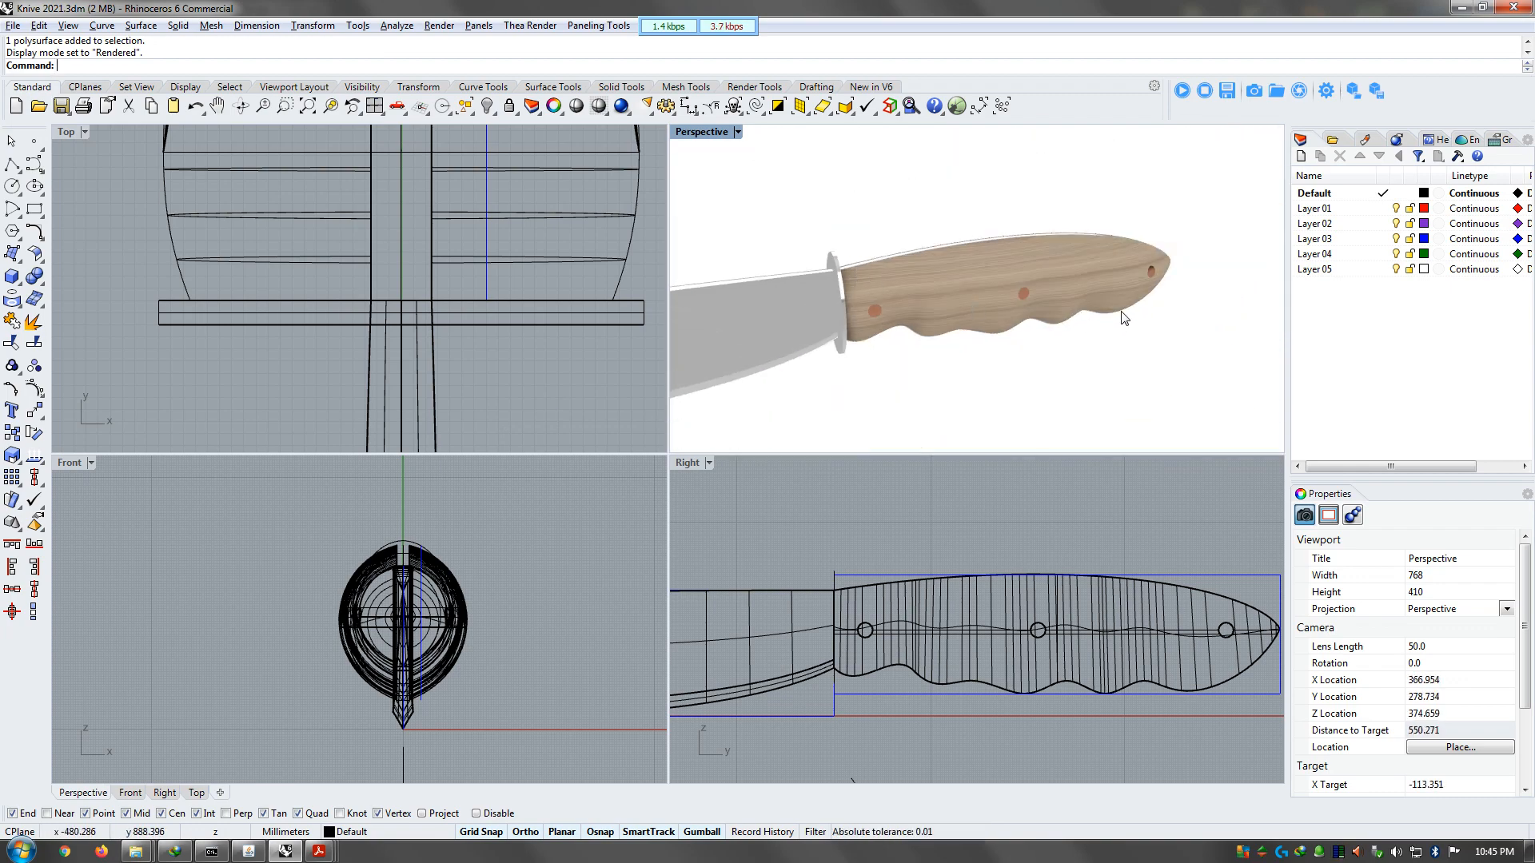
right_click_drag(1040, 336, 1140, 302)
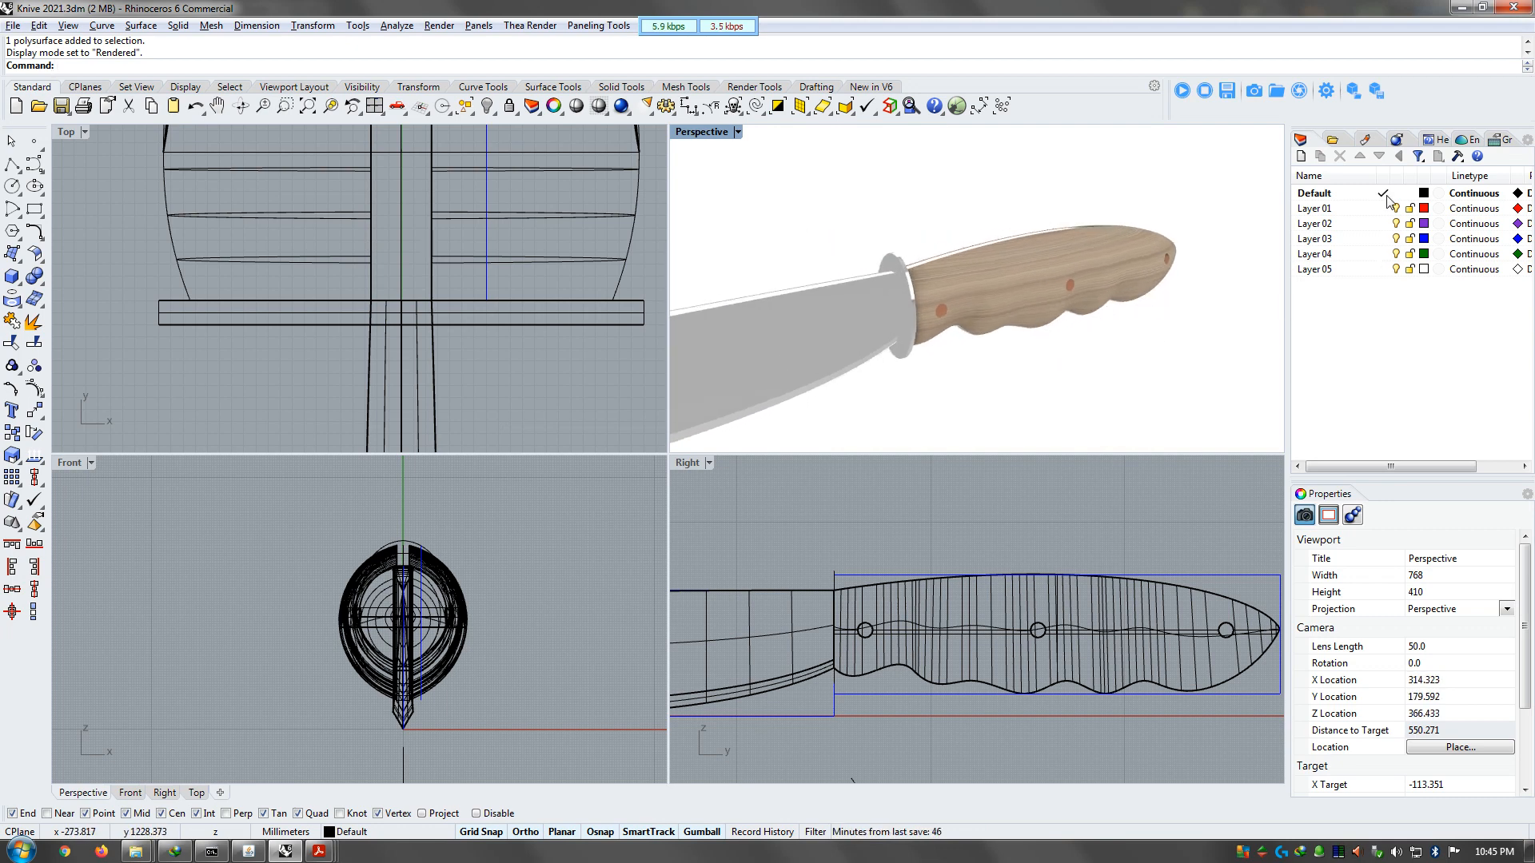
left_click(1364, 140)
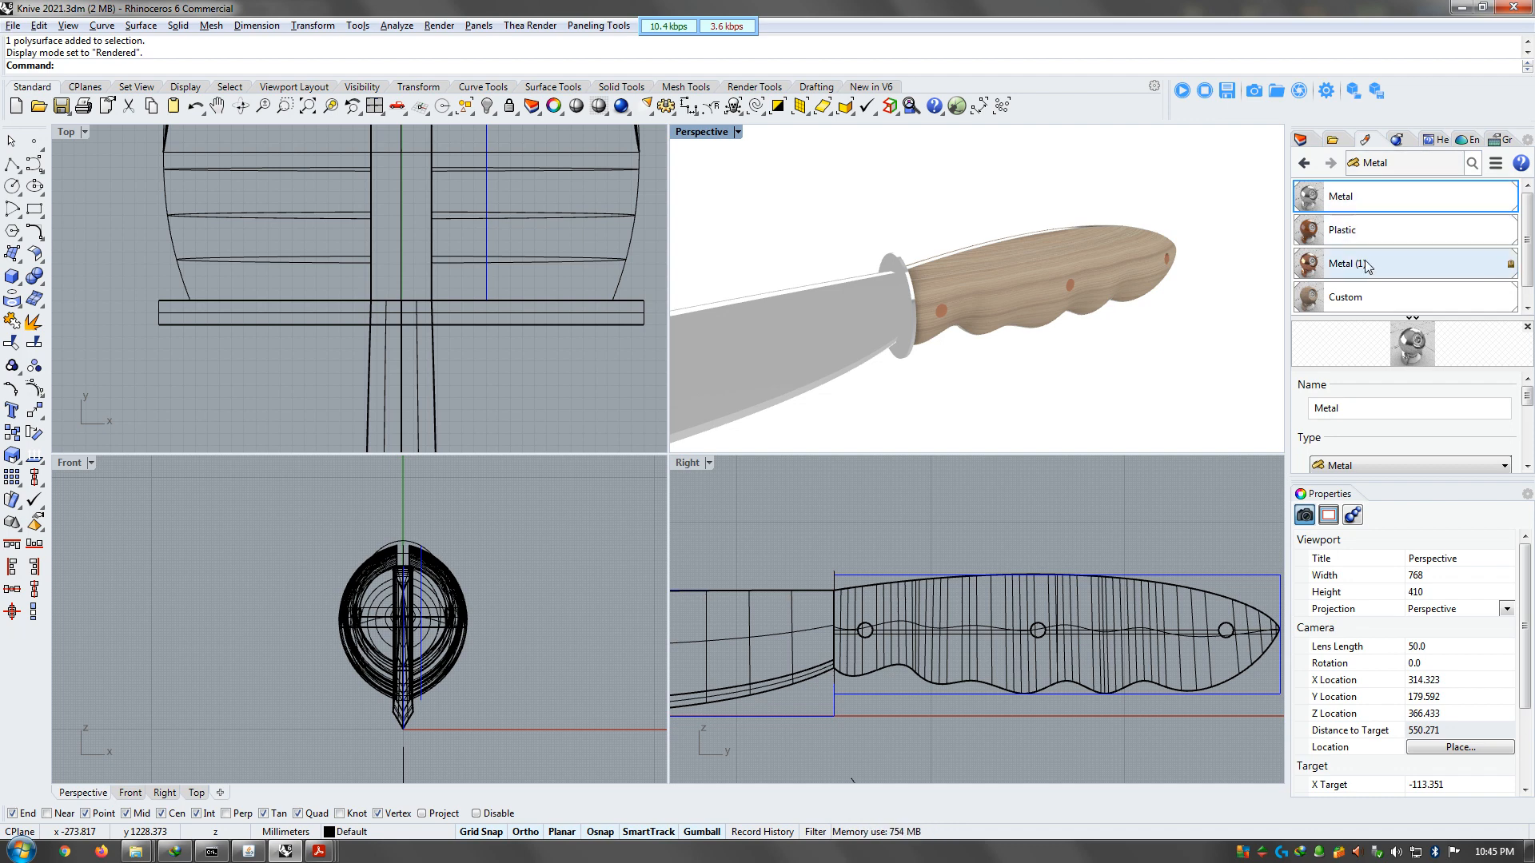
left_click(1385, 302)
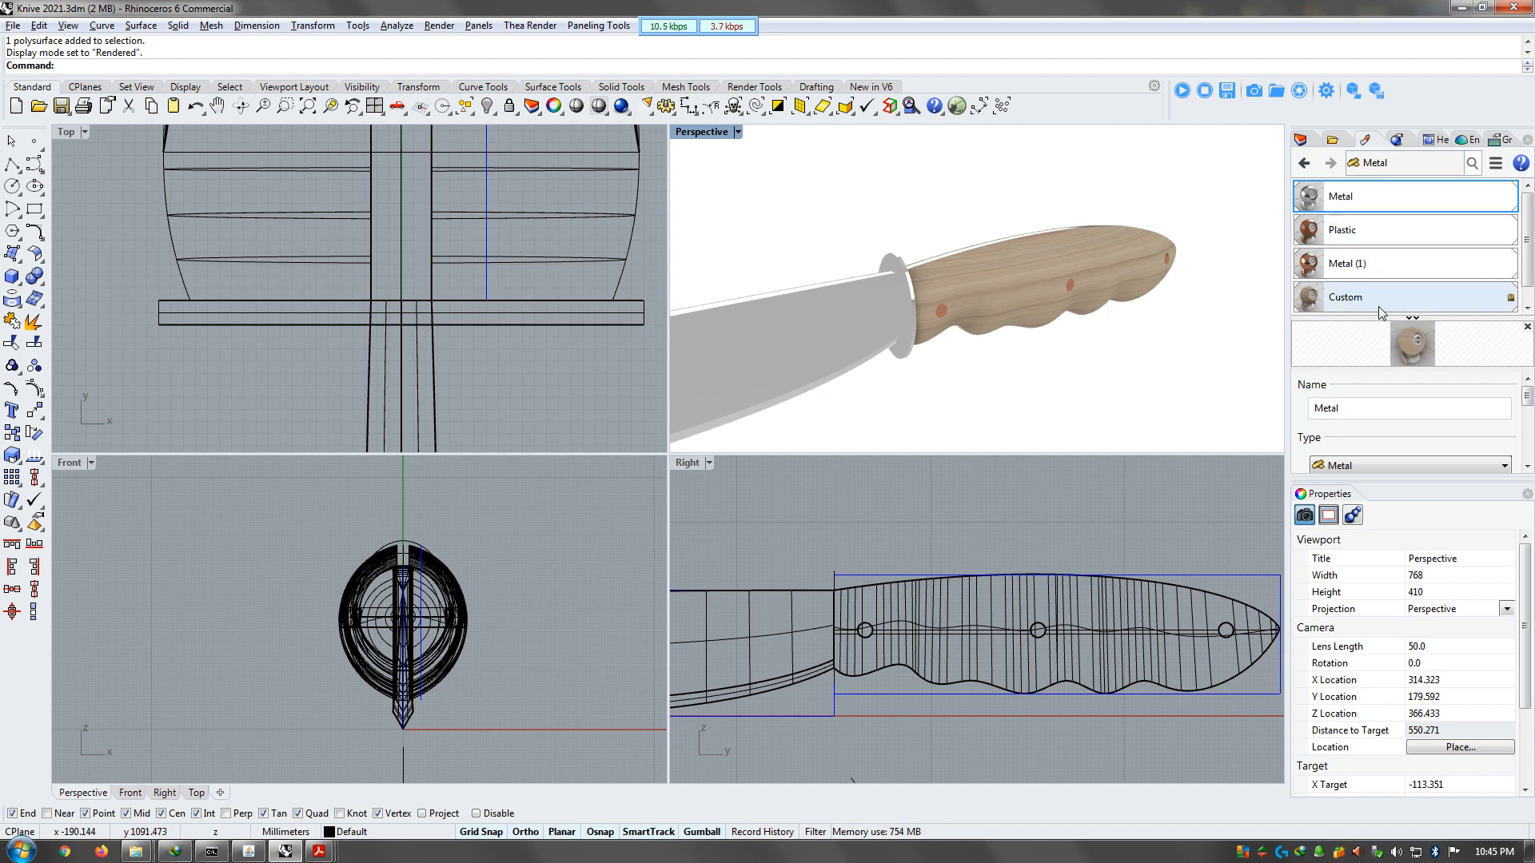
left_click_drag(1420, 476, 1420, 571)
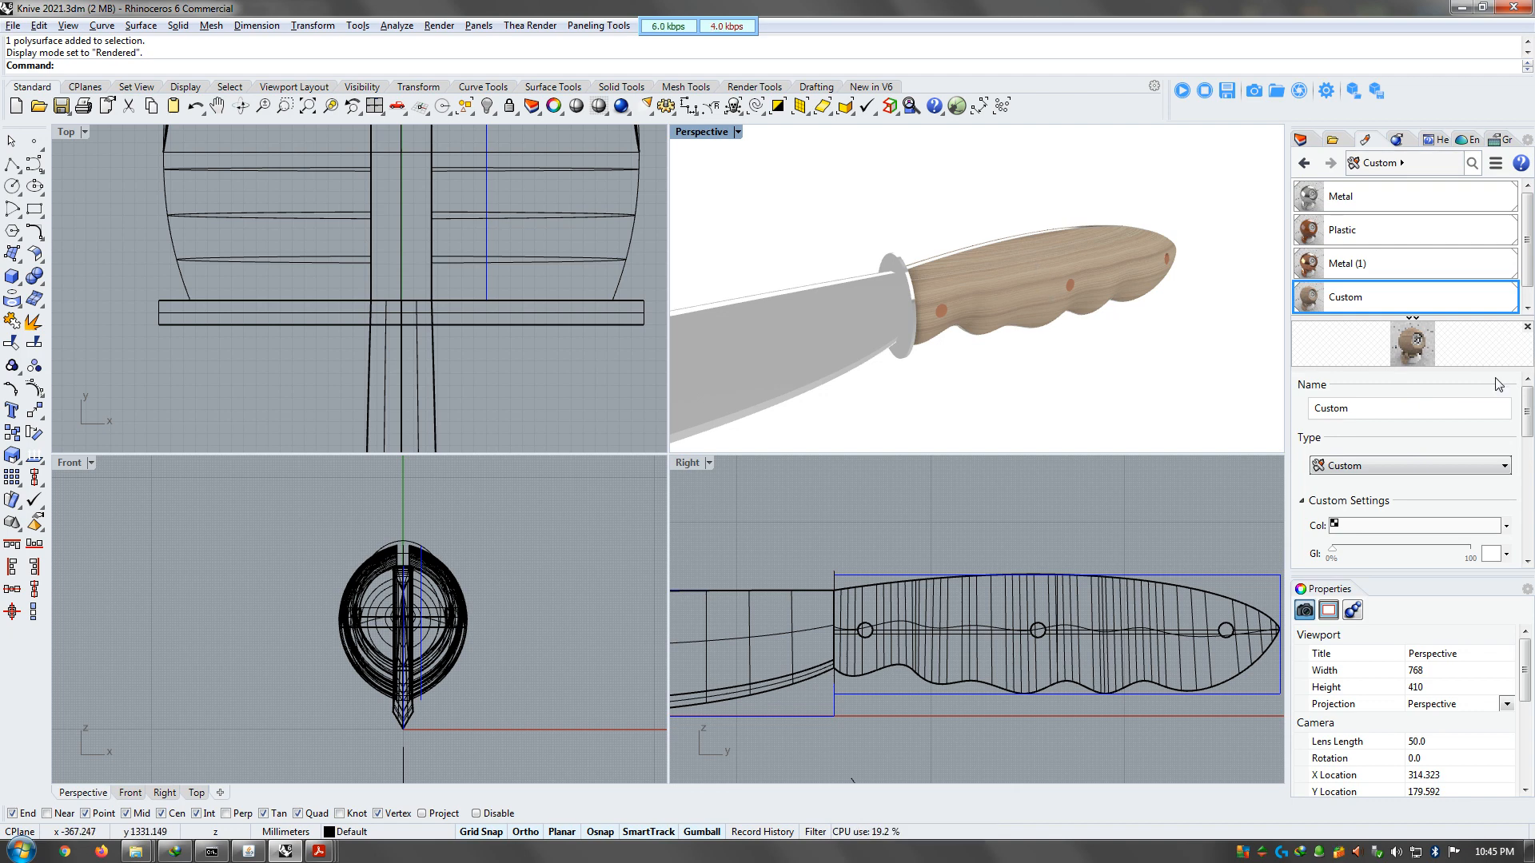
left_click_drag(1527, 424, 1532, 473)
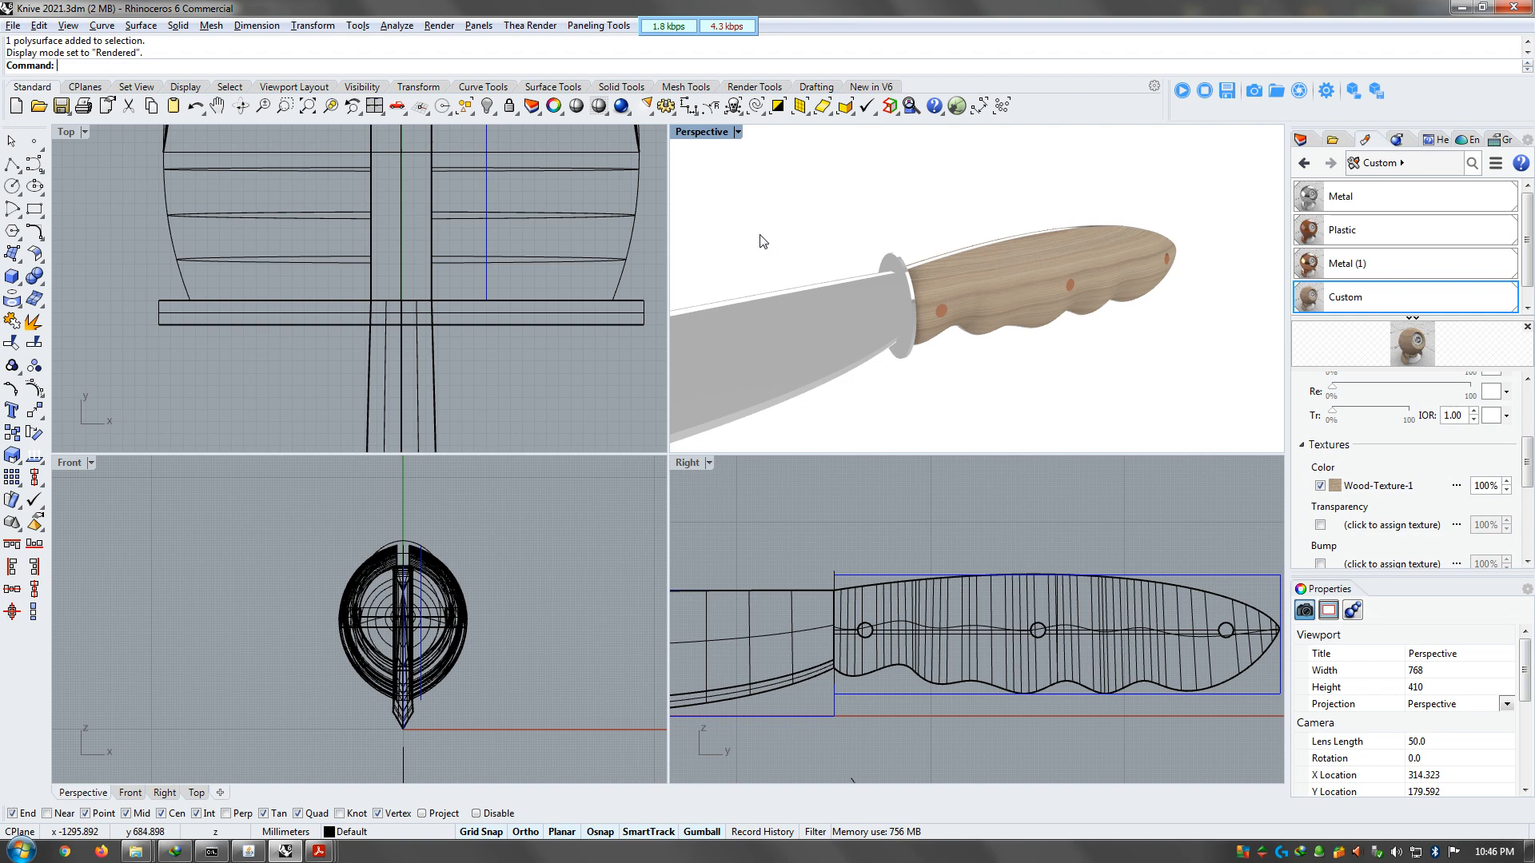
Examine the rendered wood-handled knife and the plain white knife from several angles, including the rivet pins up close
scroll(959, 261, "down", 2)
scroll(966, 267, "down", 2)
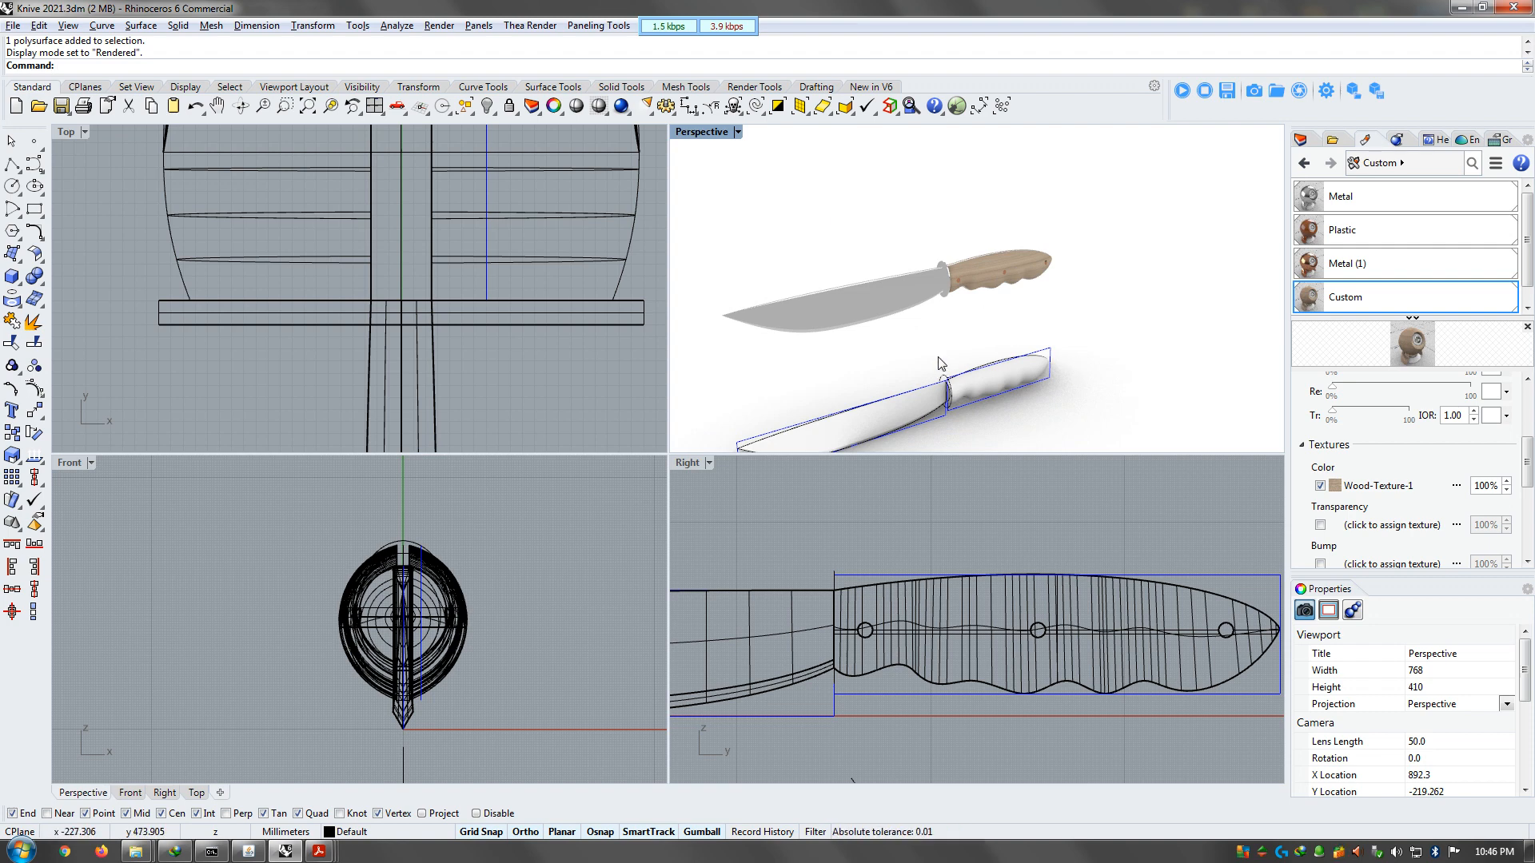
right_click_drag(1025, 358, 960, 342)
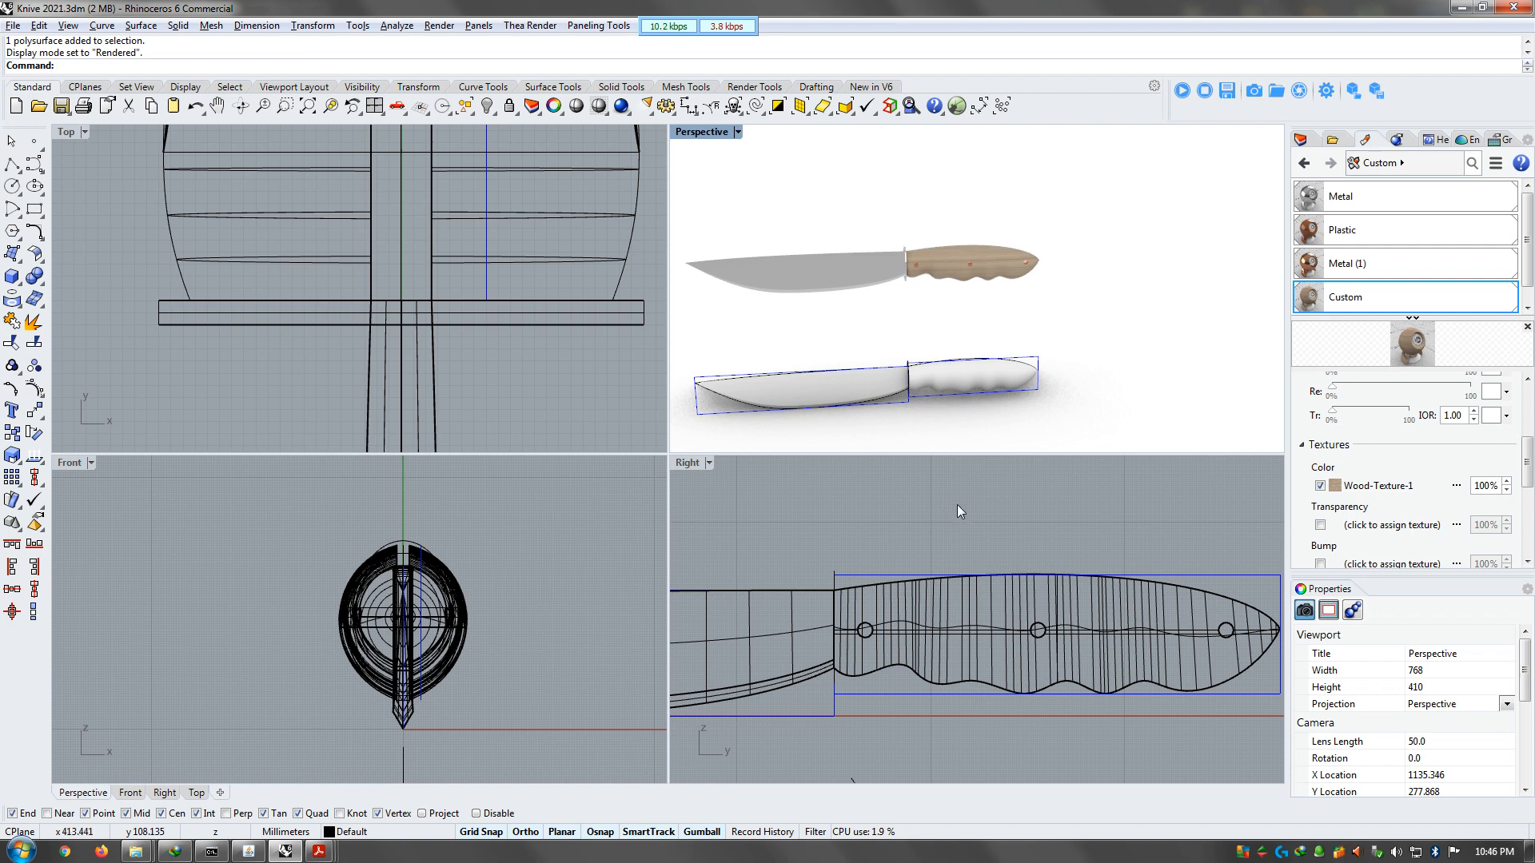
mouse_move(956, 506)
right_mouse_down()
mouse_move(997, 531)
mouse_move(970, 515)
right_mouse_up()
scroll(1014, 307, "down", 3)
right_click_drag(1014, 306, 875, 326)
scroll(925, 323, "up", 4)
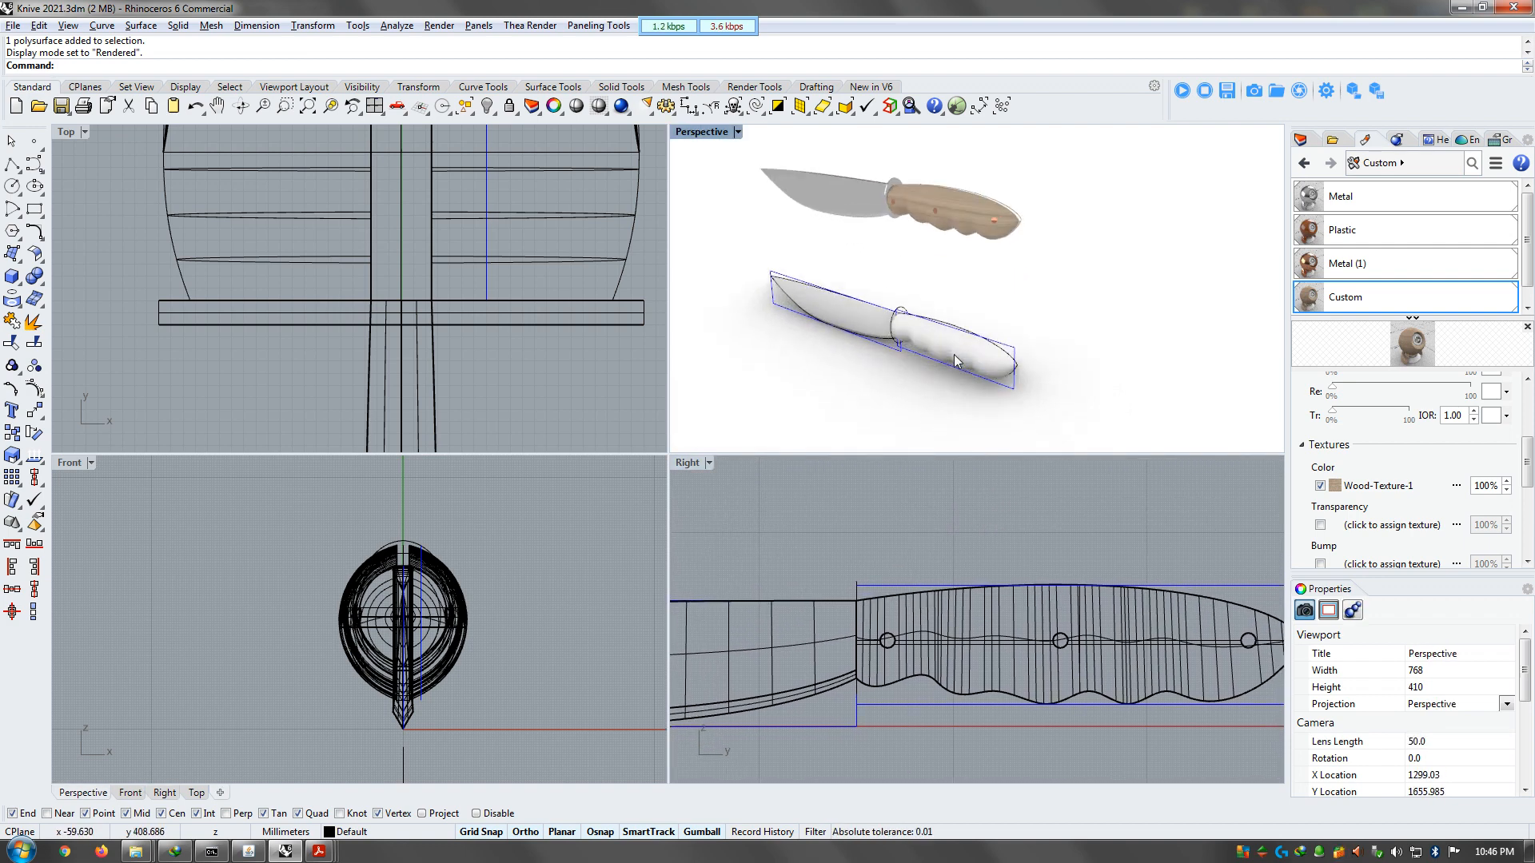
scroll(854, 332, "down", 2)
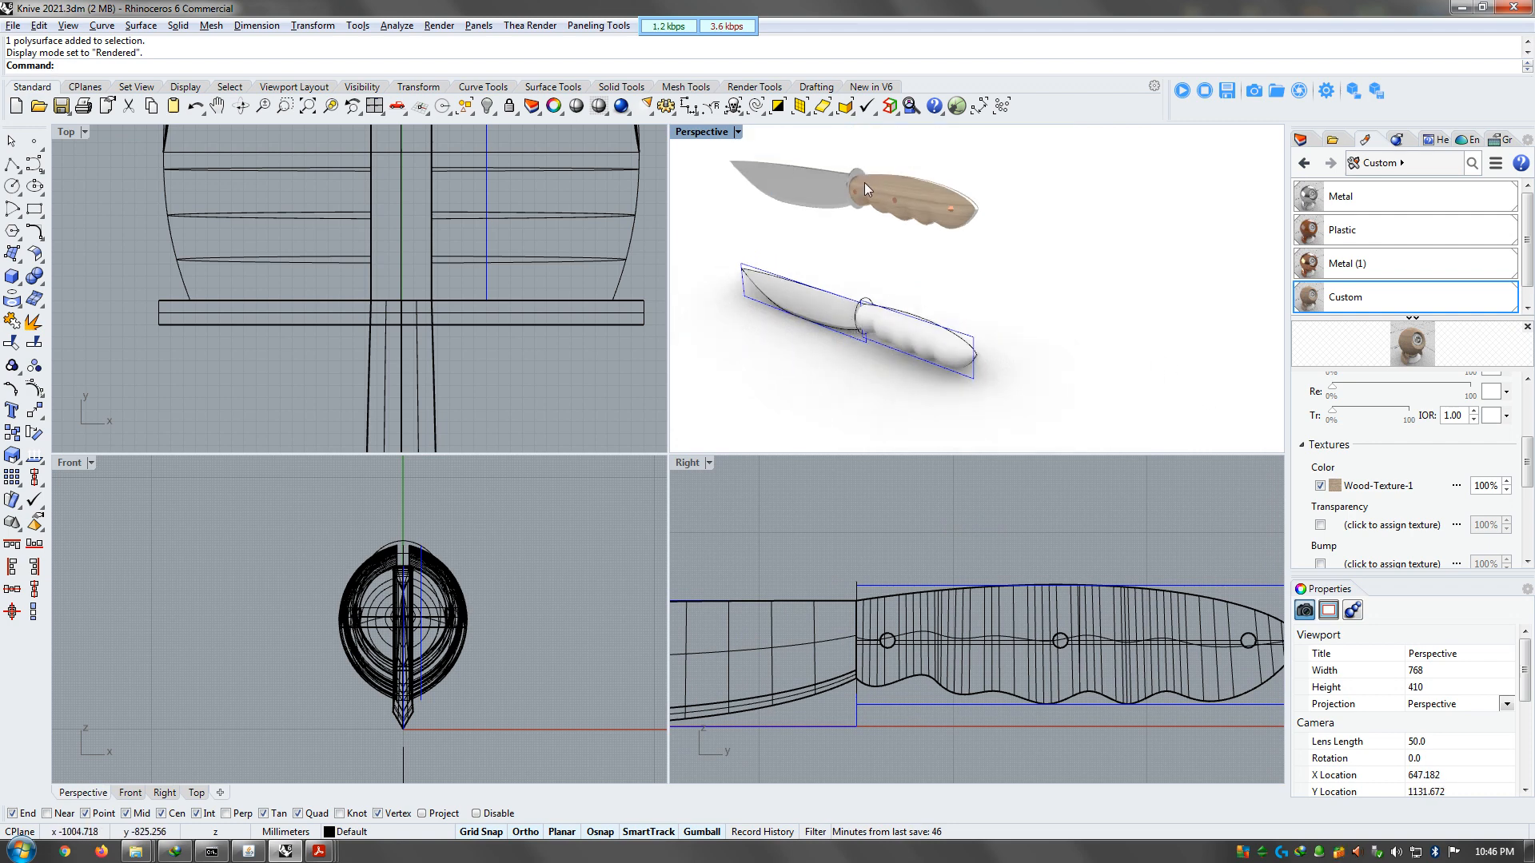
scroll(932, 184, "up", 8)
right_click_drag(925, 291, 1022, 316)
scroll(770, 295, "up", 5)
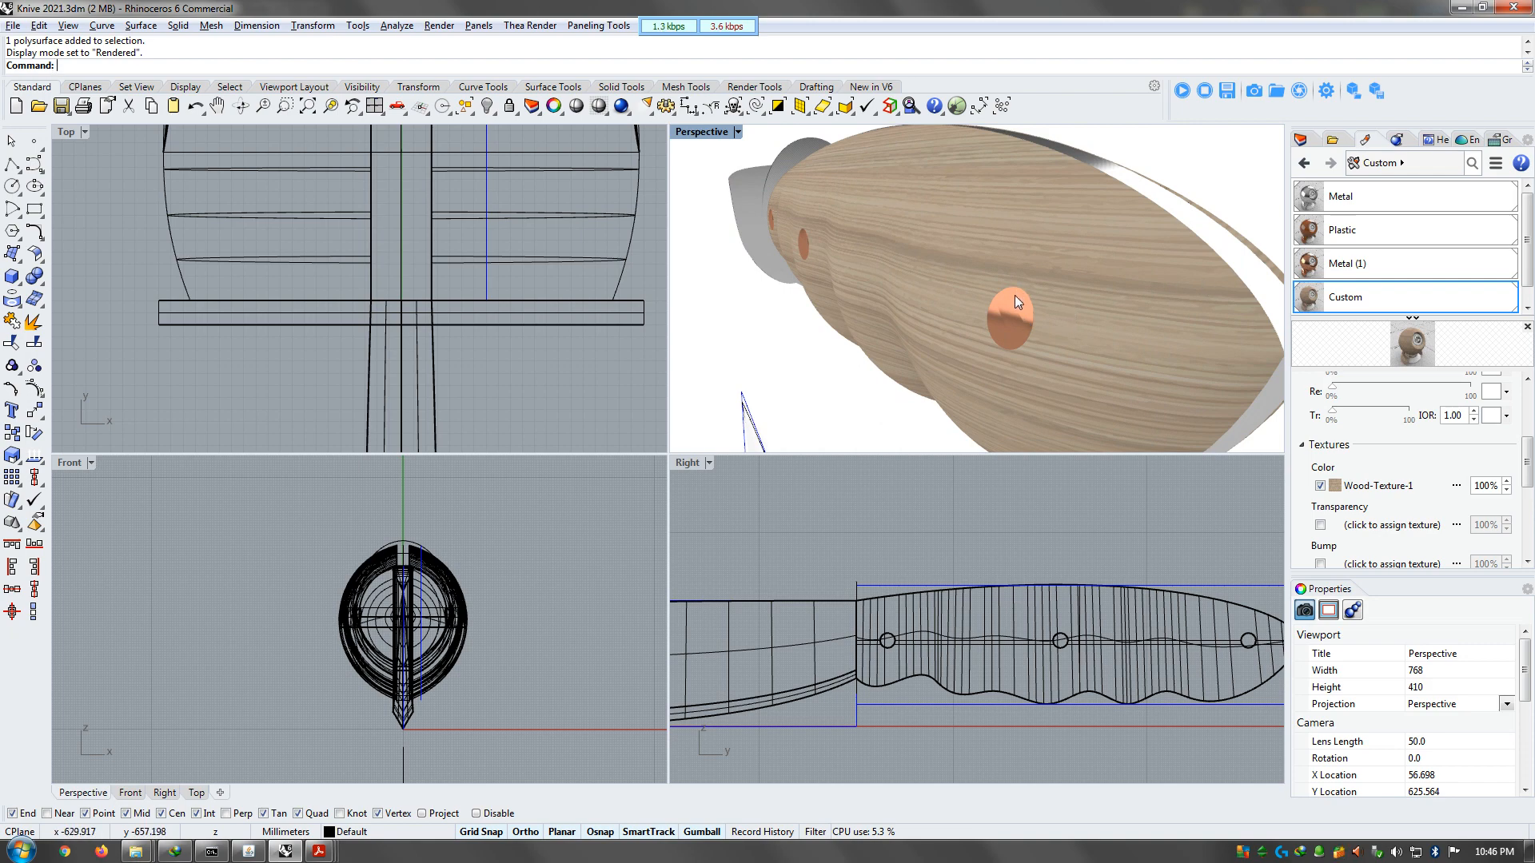
scroll(1015, 295, "down", 4)
right_click_drag(1111, 301, 772, 320)
scroll(851, 297, "down", 8)
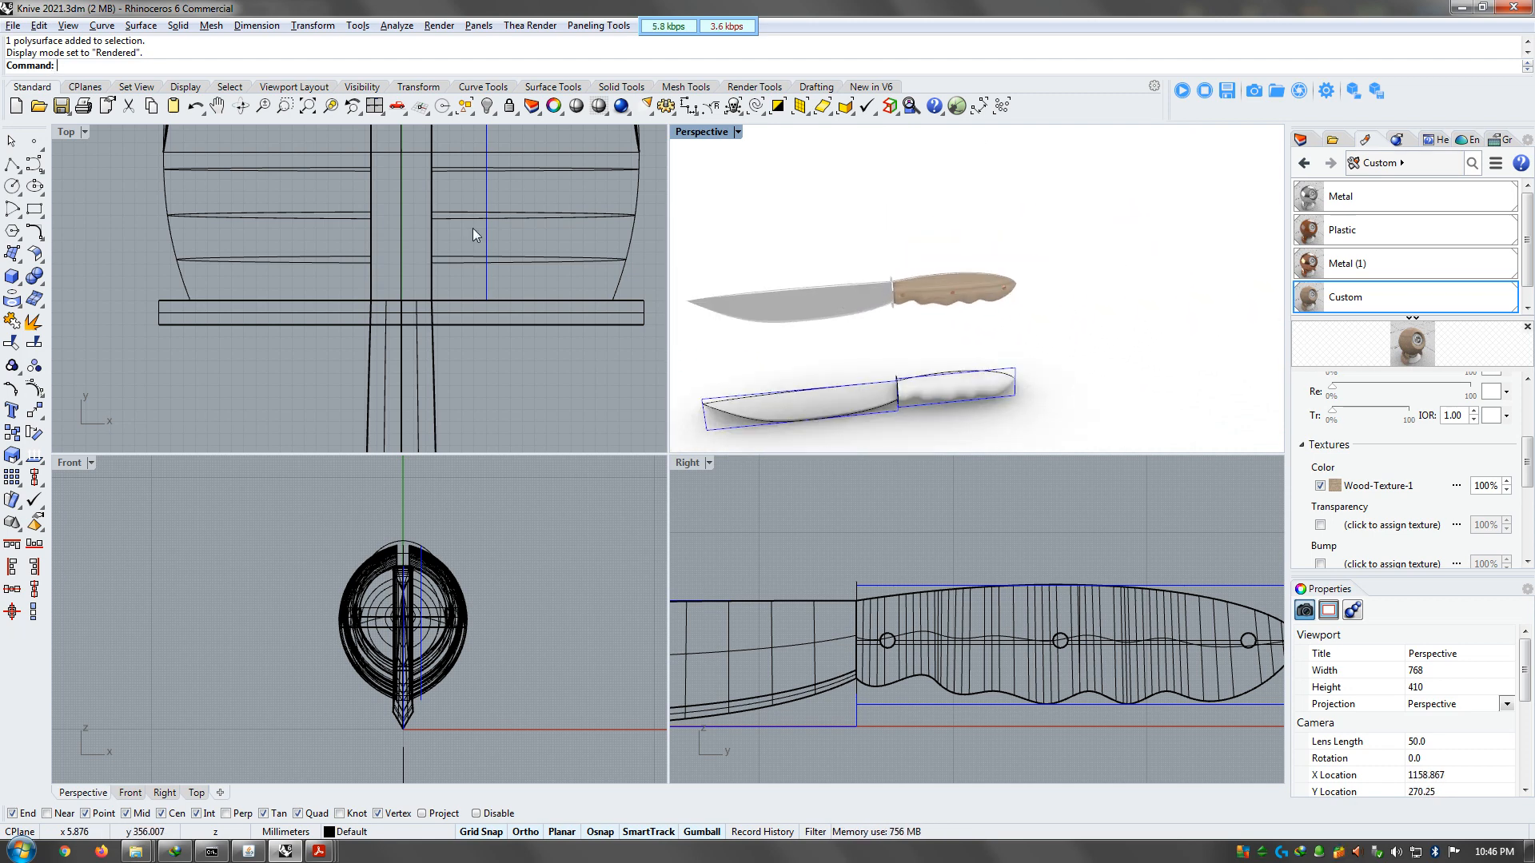
Show all hidden objects and maximize the Perspective viewport
right_click(486, 106)
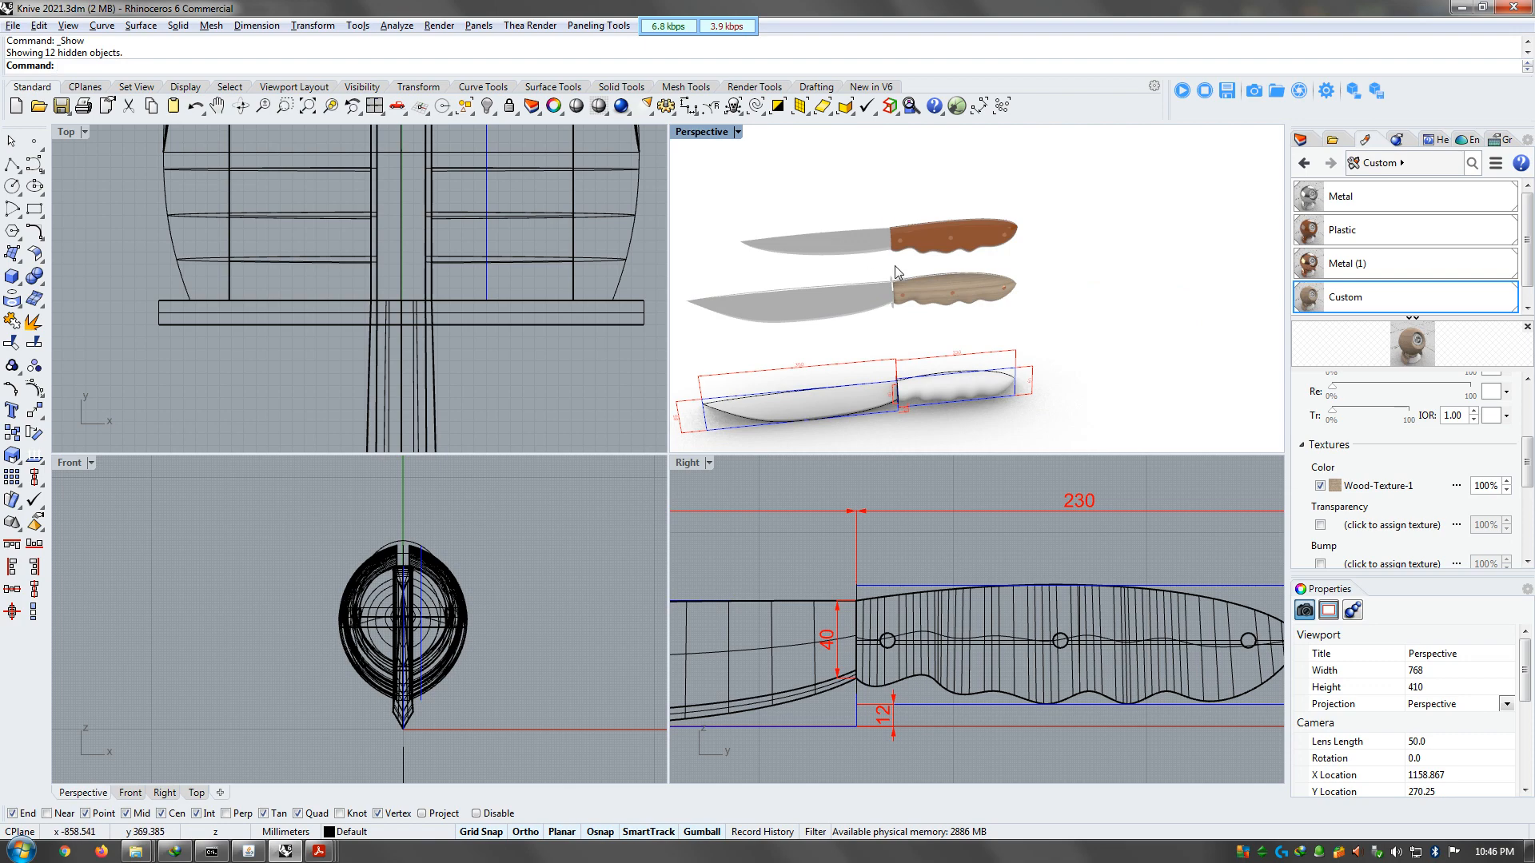
right_click_drag(895, 266, 737, 154)
double_click(702, 131)
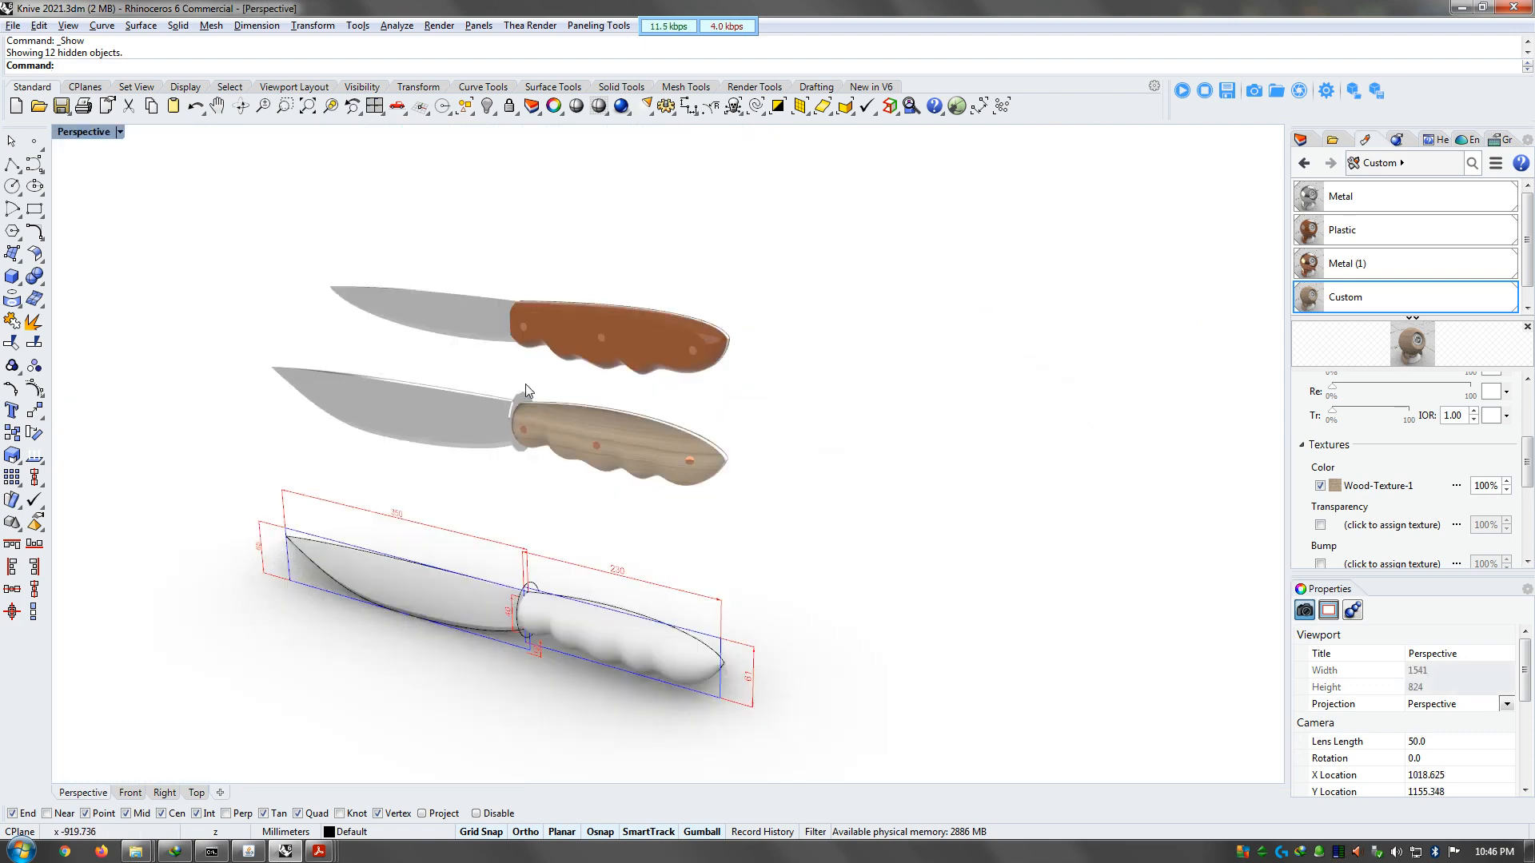
Inspect the brown-handled knife's blade, handle and rivet pins up close and from both sides, alongside the other two knives
scroll(785, 318, "up", 8)
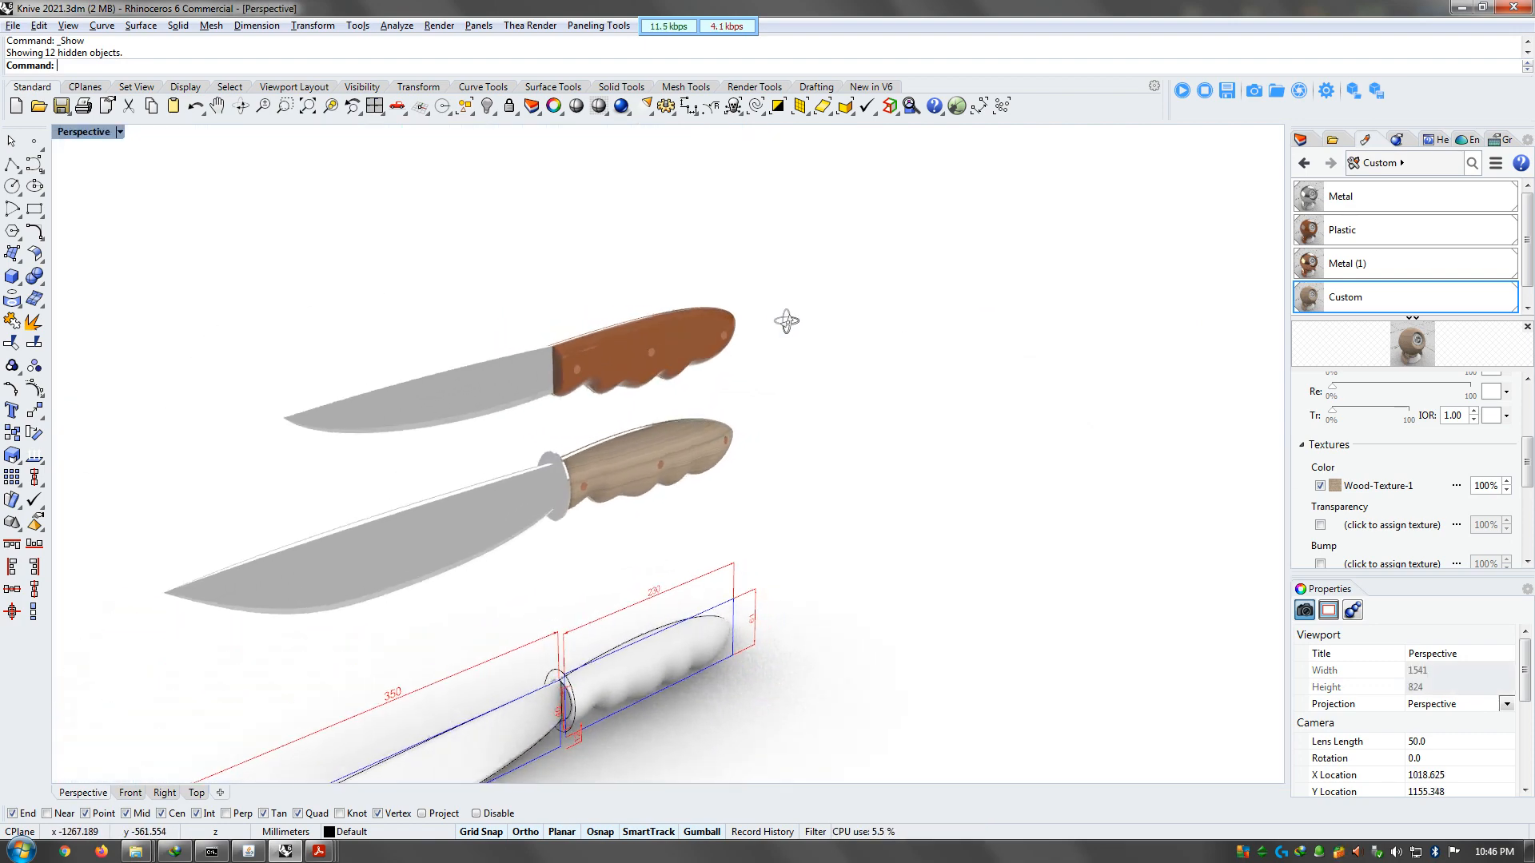
scroll(688, 331, "up", 2)
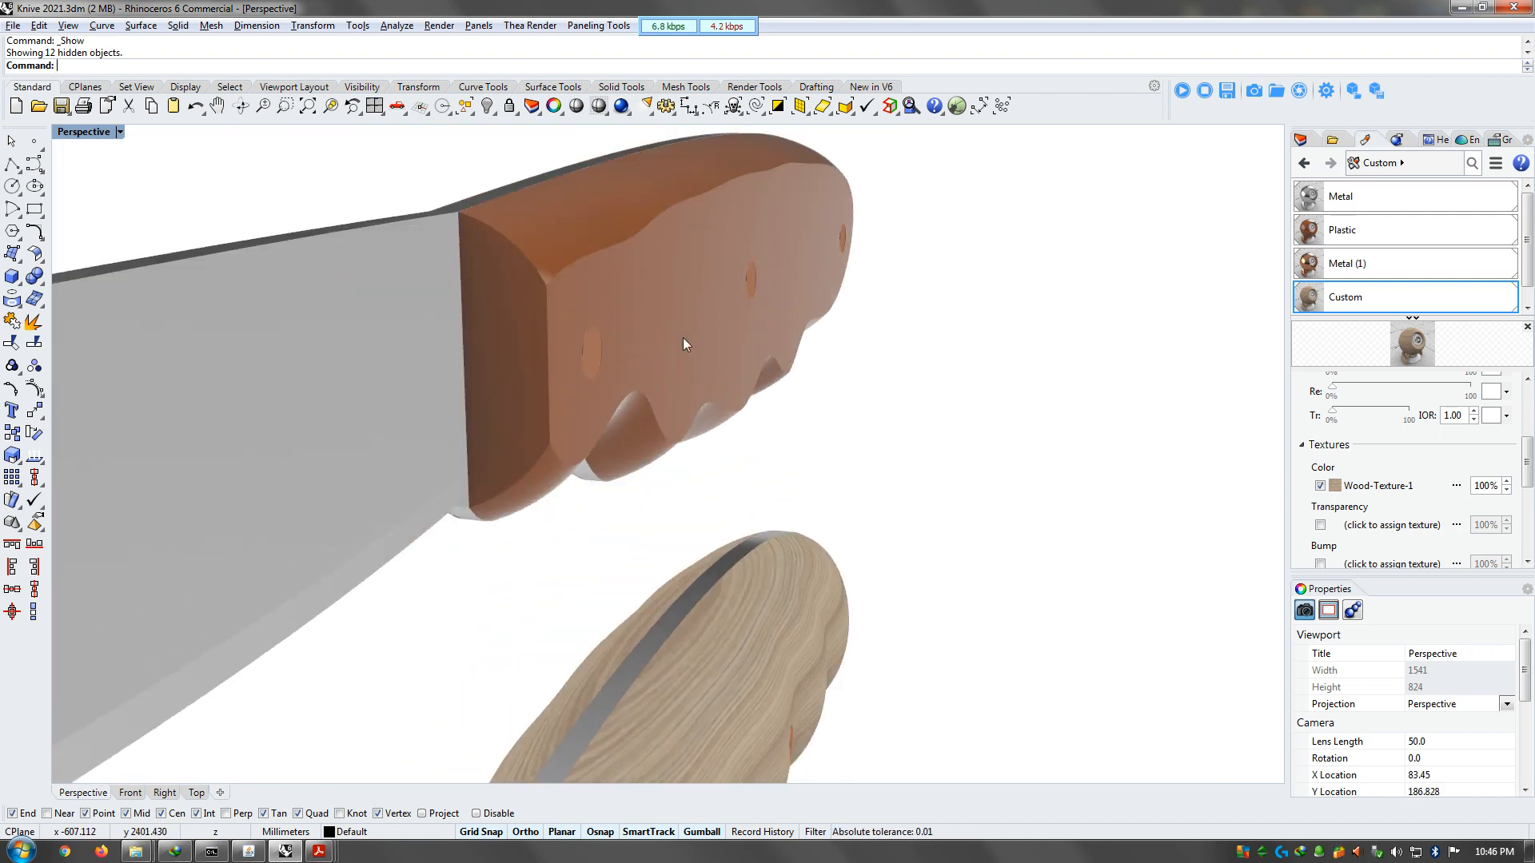
right_click_drag(761, 353, 498, 334)
scroll(630, 360, "down", 3)
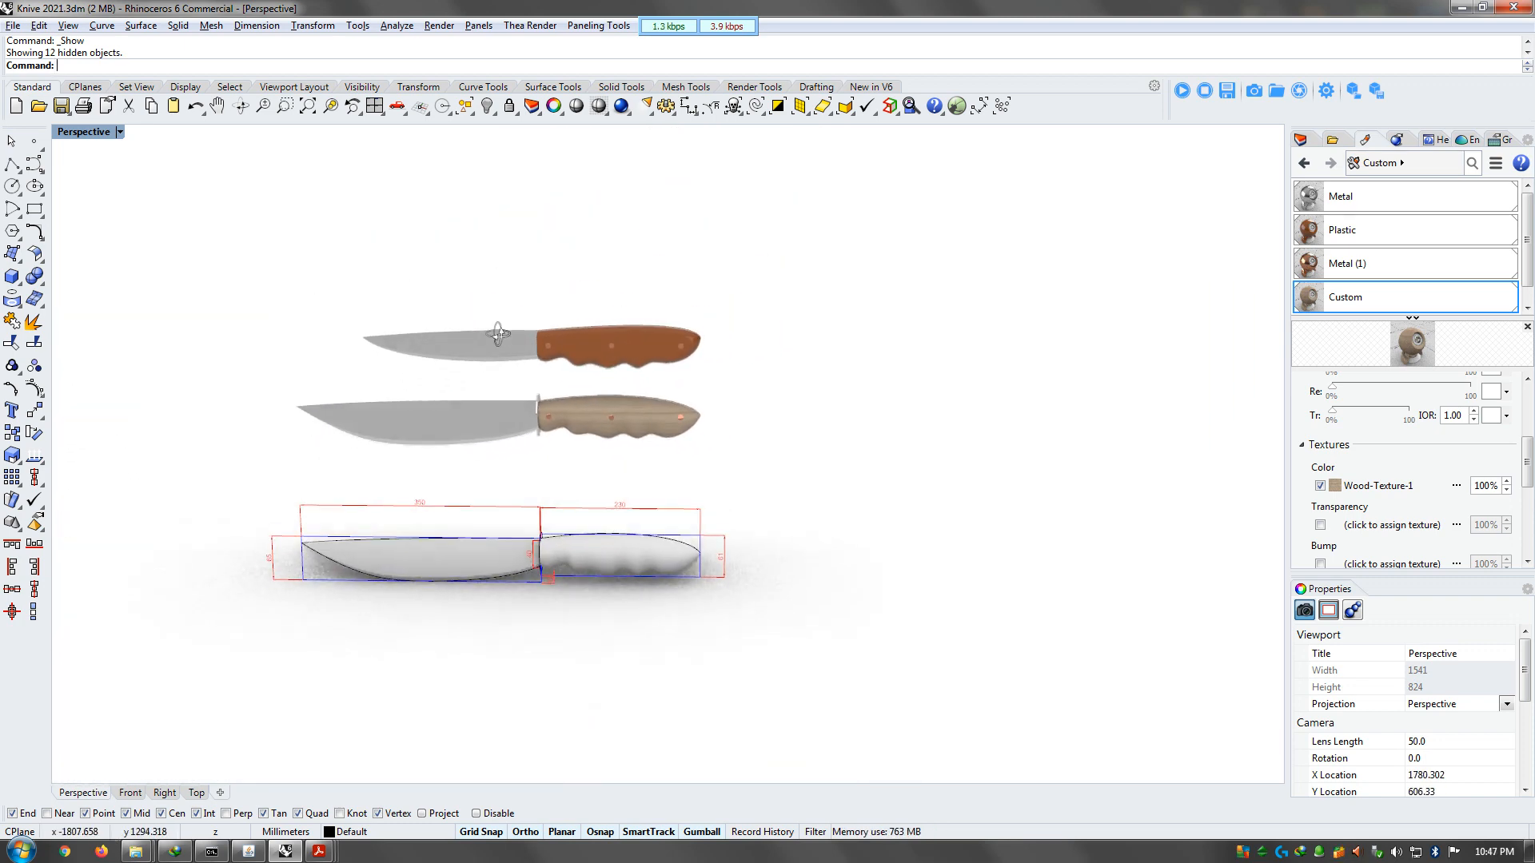
scroll(528, 340, "up", 8)
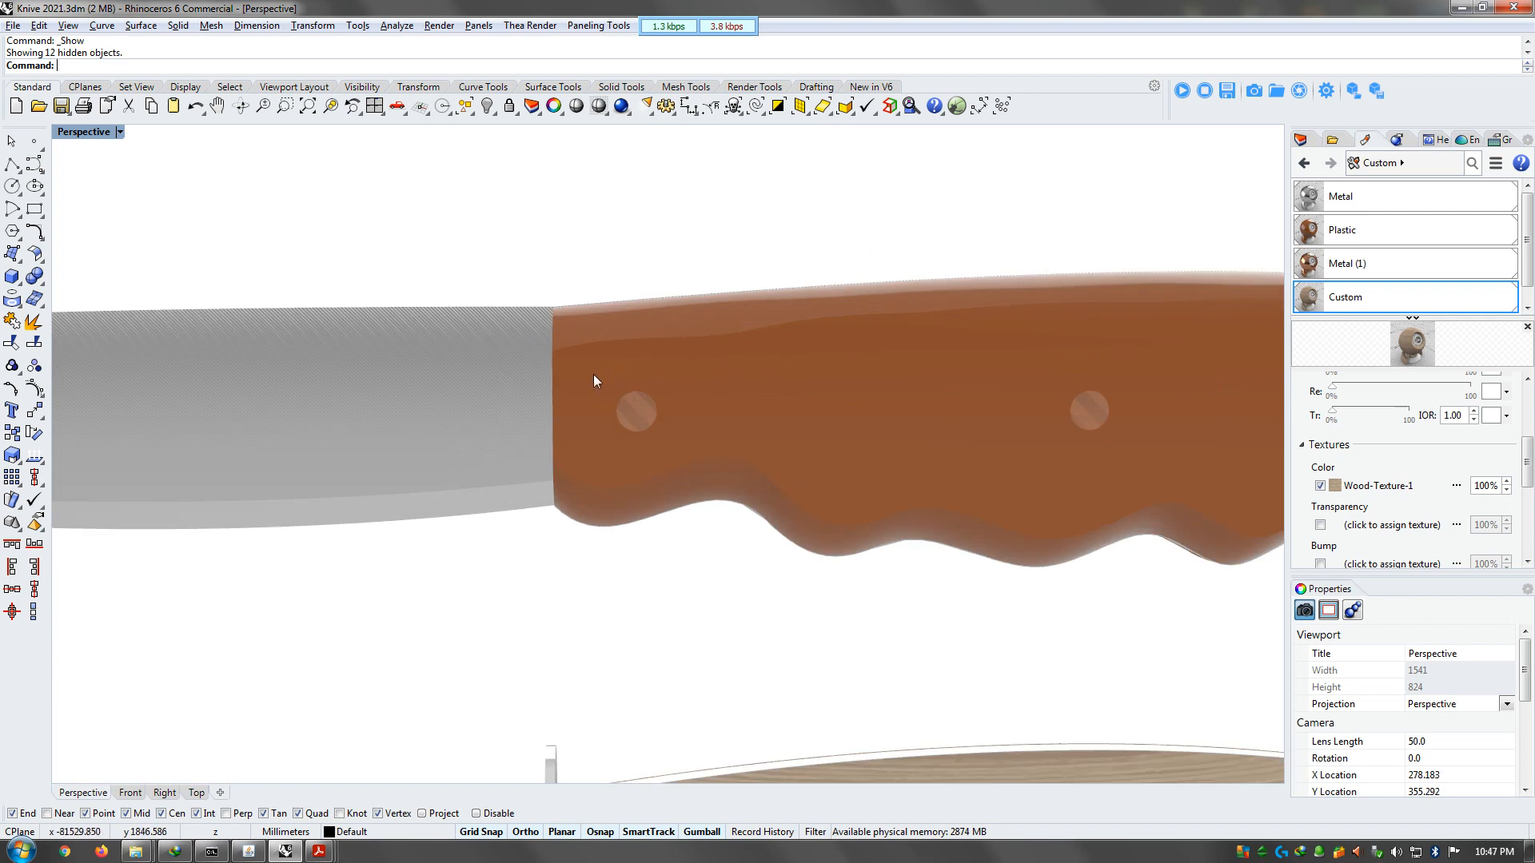
scroll(422, 383, "up", 6)
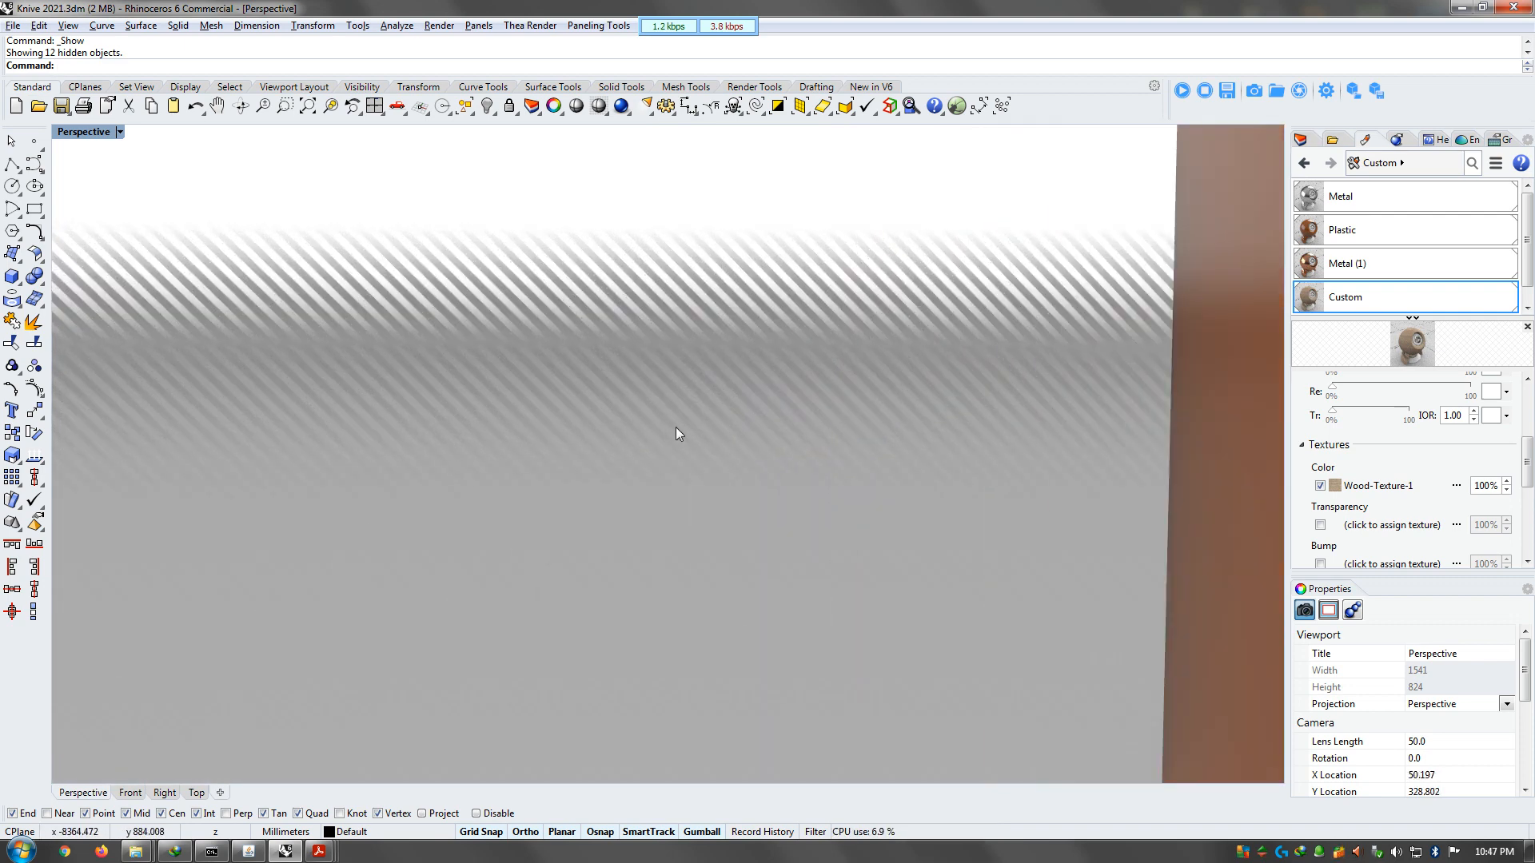
scroll(676, 433, "down", 5)
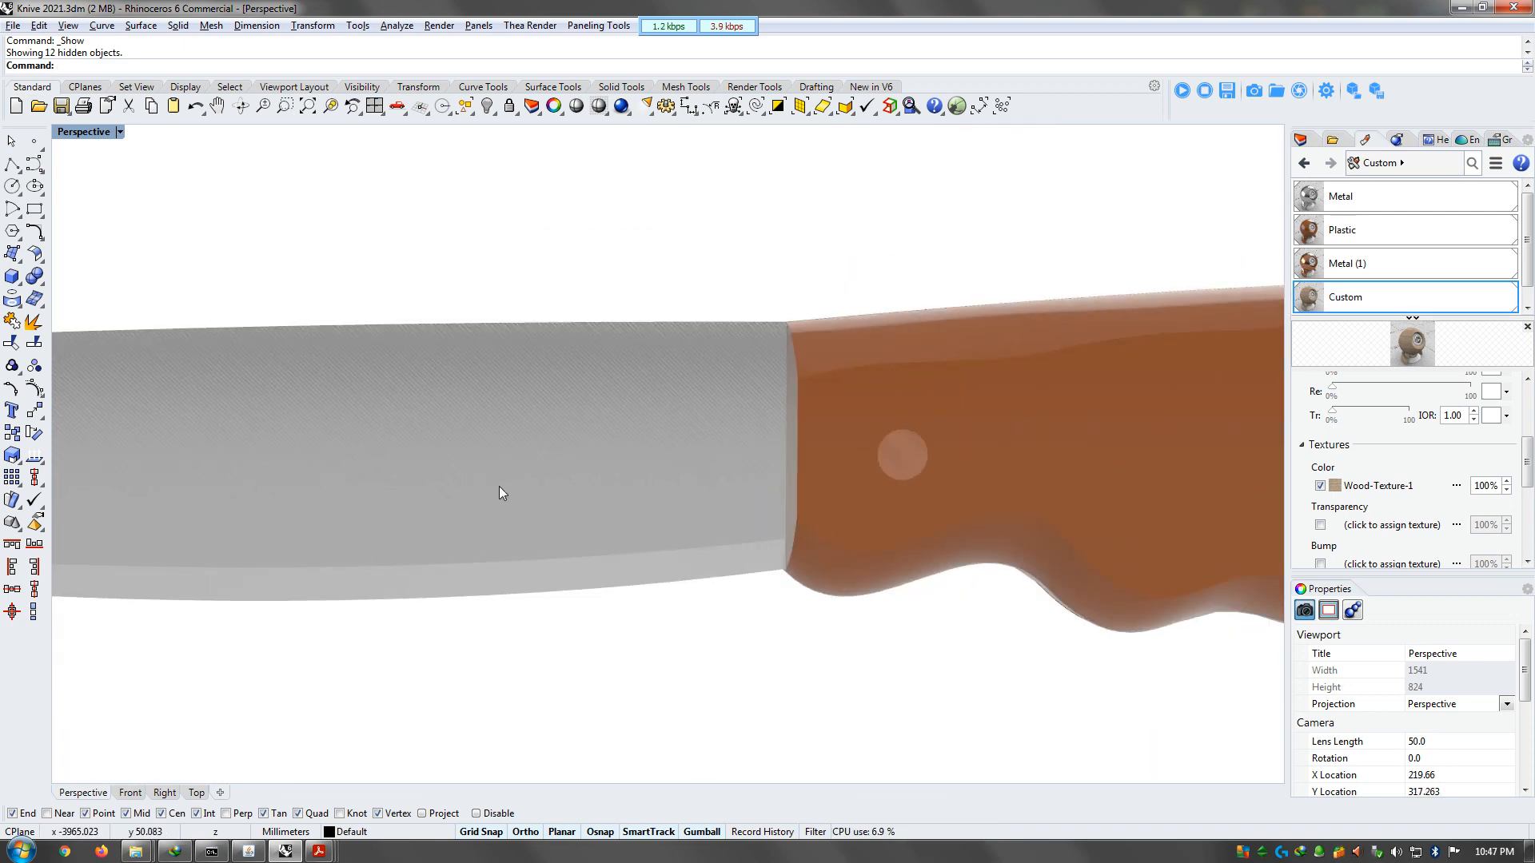
scroll(647, 479, "down", 6)
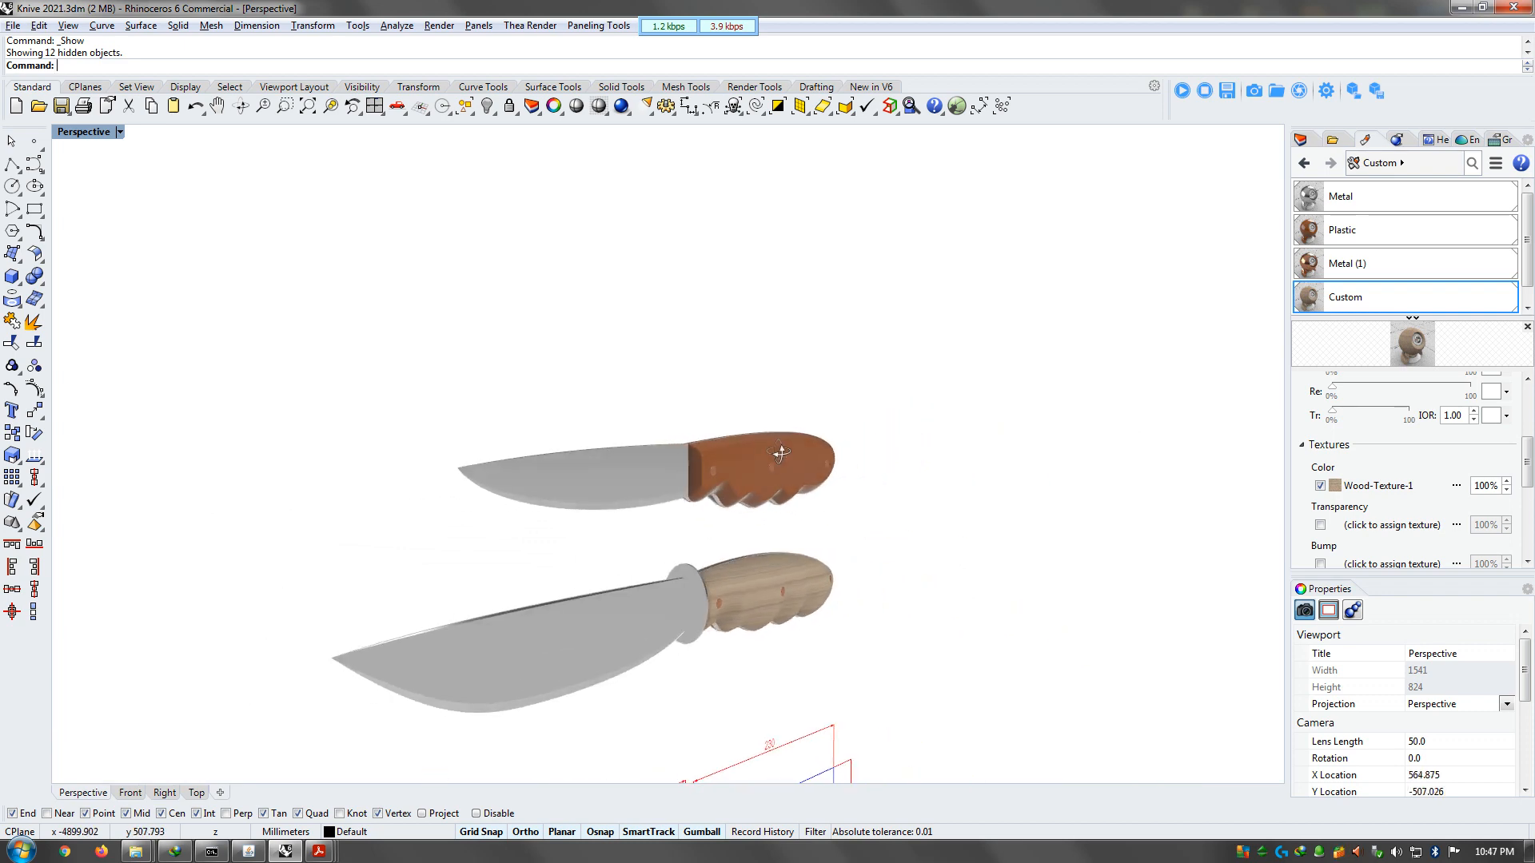
right_click_drag(780, 452, 418, 479)
scroll(616, 477, "up", 5)
scroll(682, 460, "down", 6)
scroll(683, 468, "down", 4)
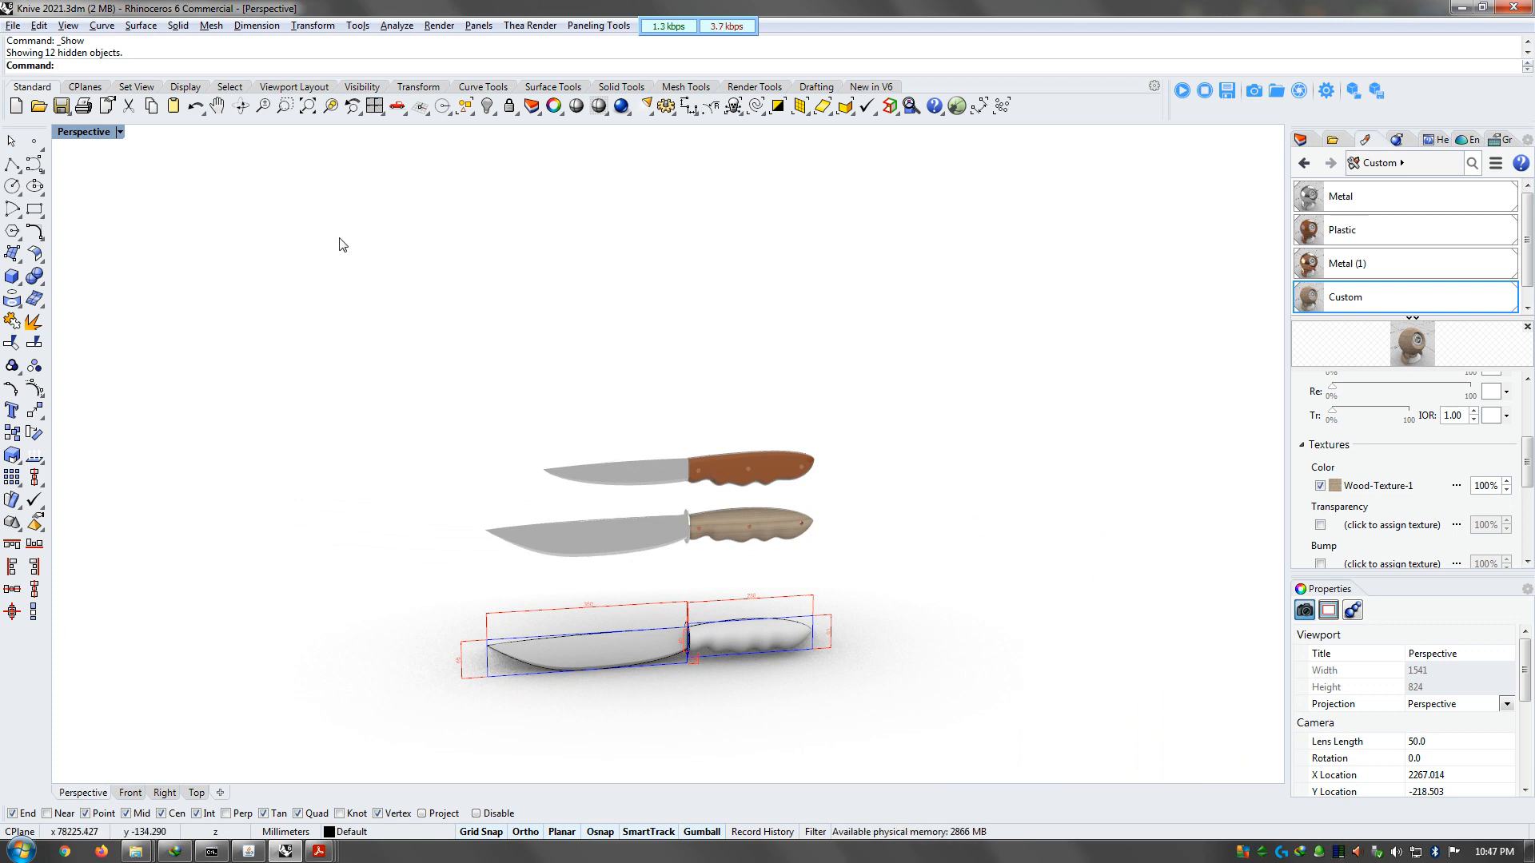
scroll(711, 579, "down", 2)
scroll(640, 580, "up", 3)
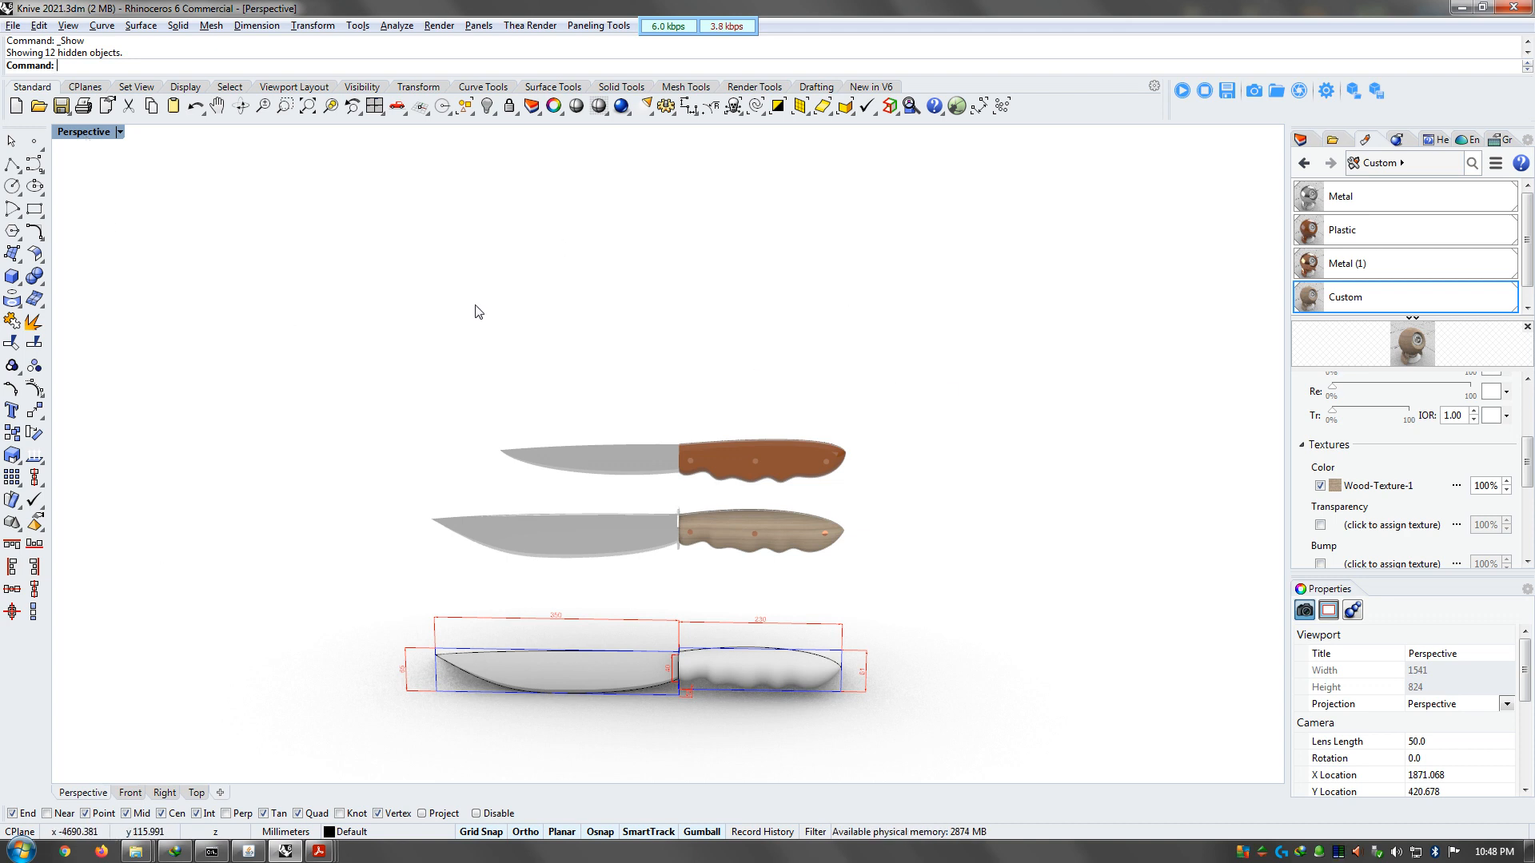
left_click(142, 26)
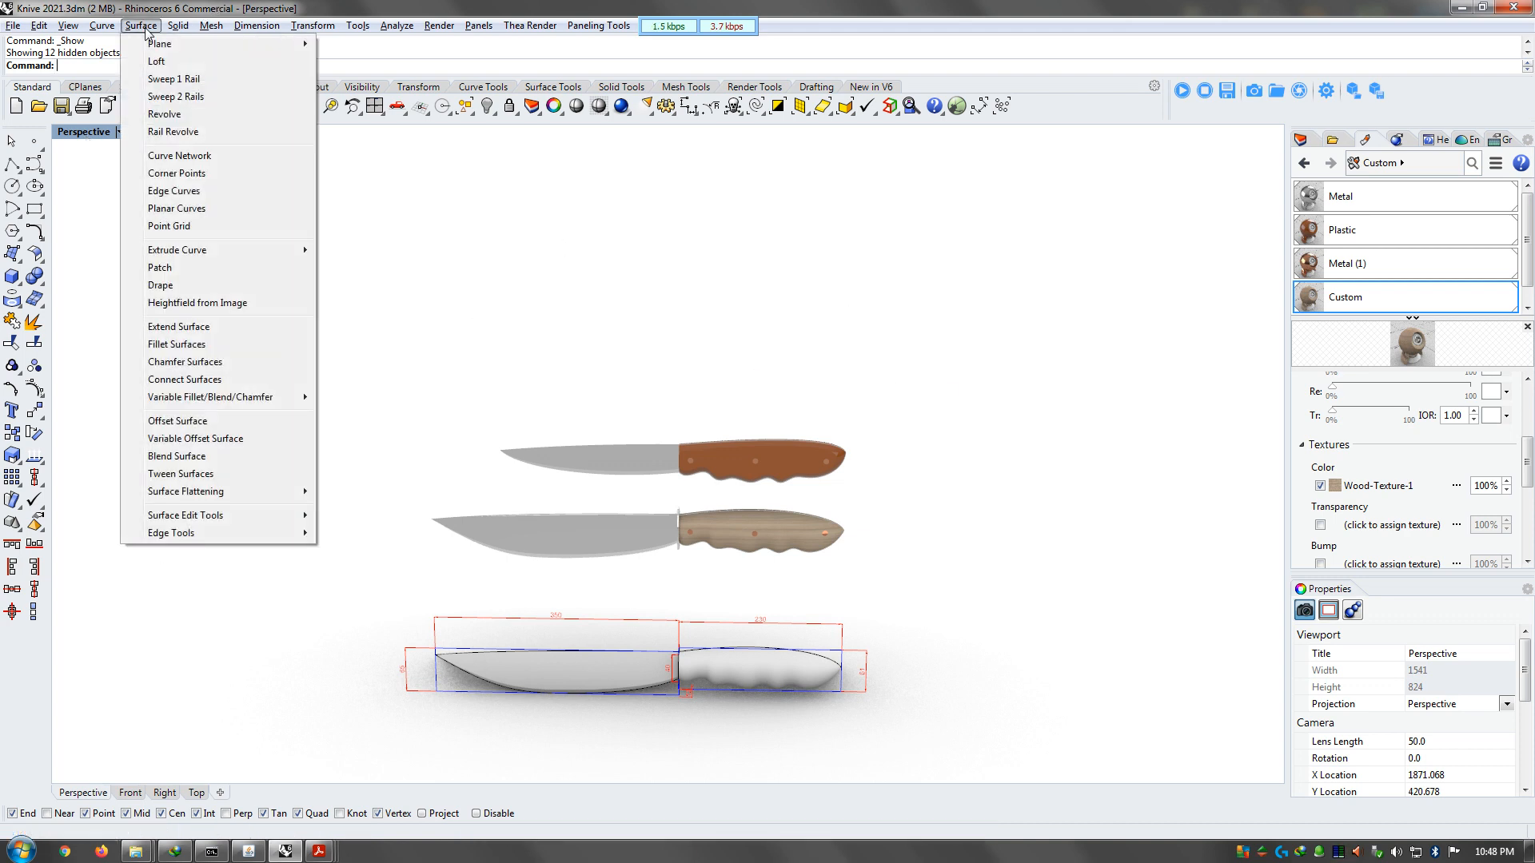
left_click(145, 30)
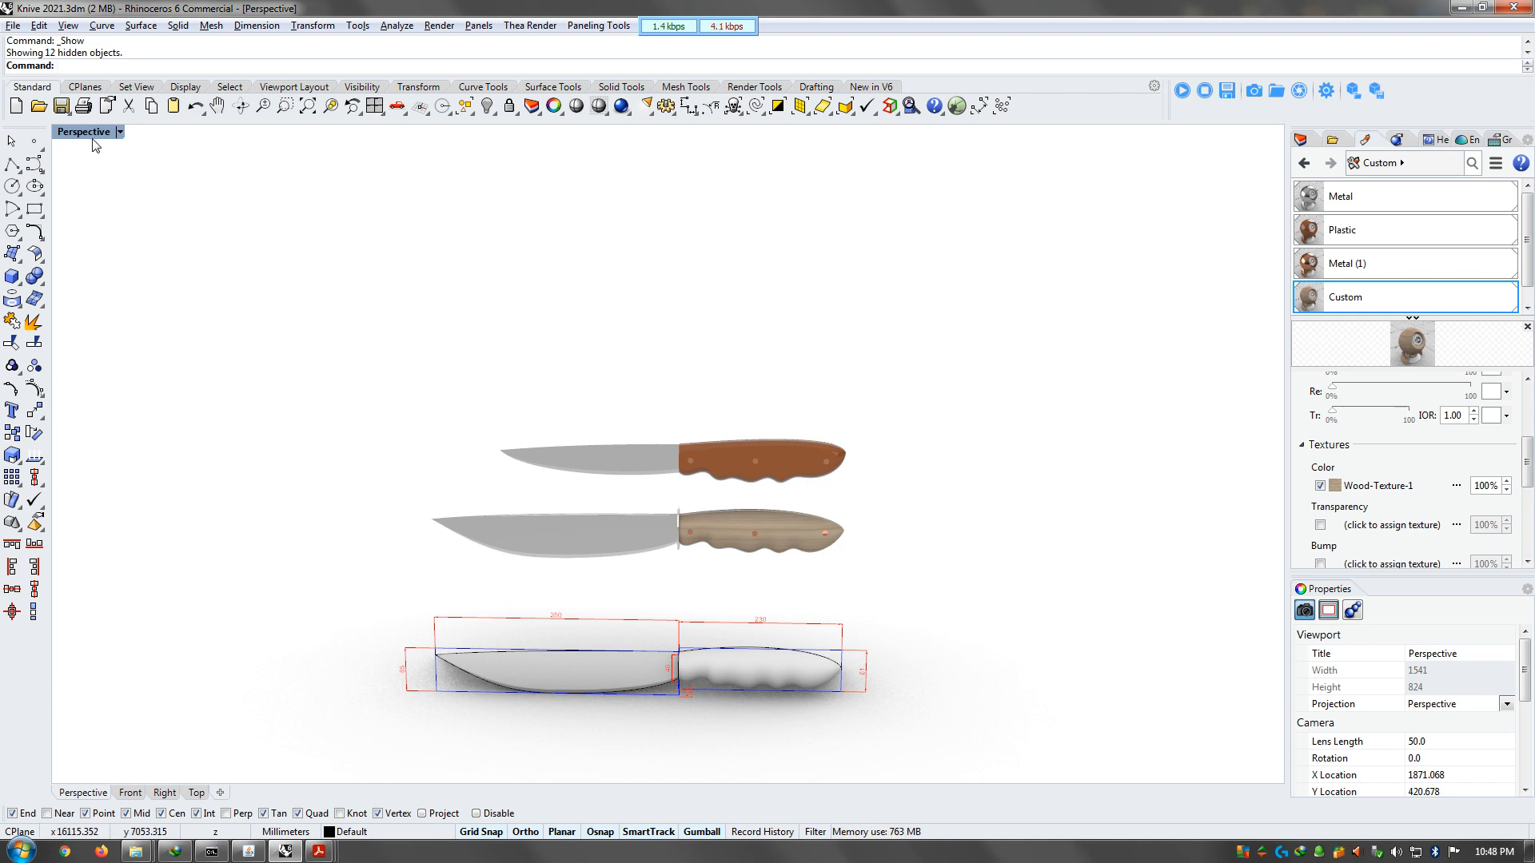
Compare the brown-handled, wood-handled and dimensioned white knives in the rendered view from the side and at oblique angles
scroll(692, 529, "down", 2)
right_click_drag(693, 528, 692, 546)
scroll(692, 543, "up", 6)
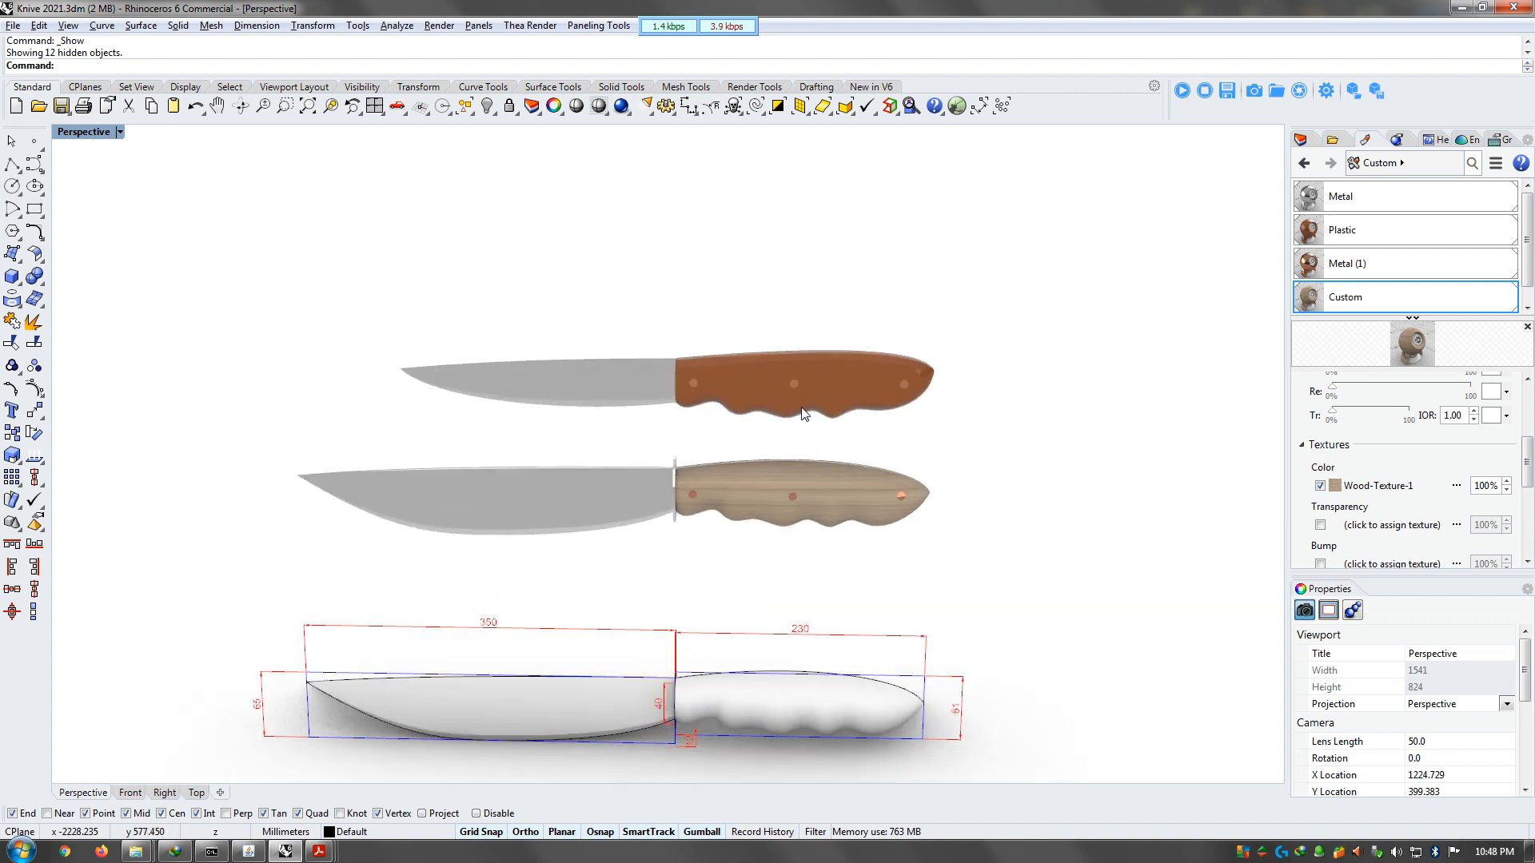
right_click_drag(804, 414, 637, 432)
scroll(637, 424, "up", 4)
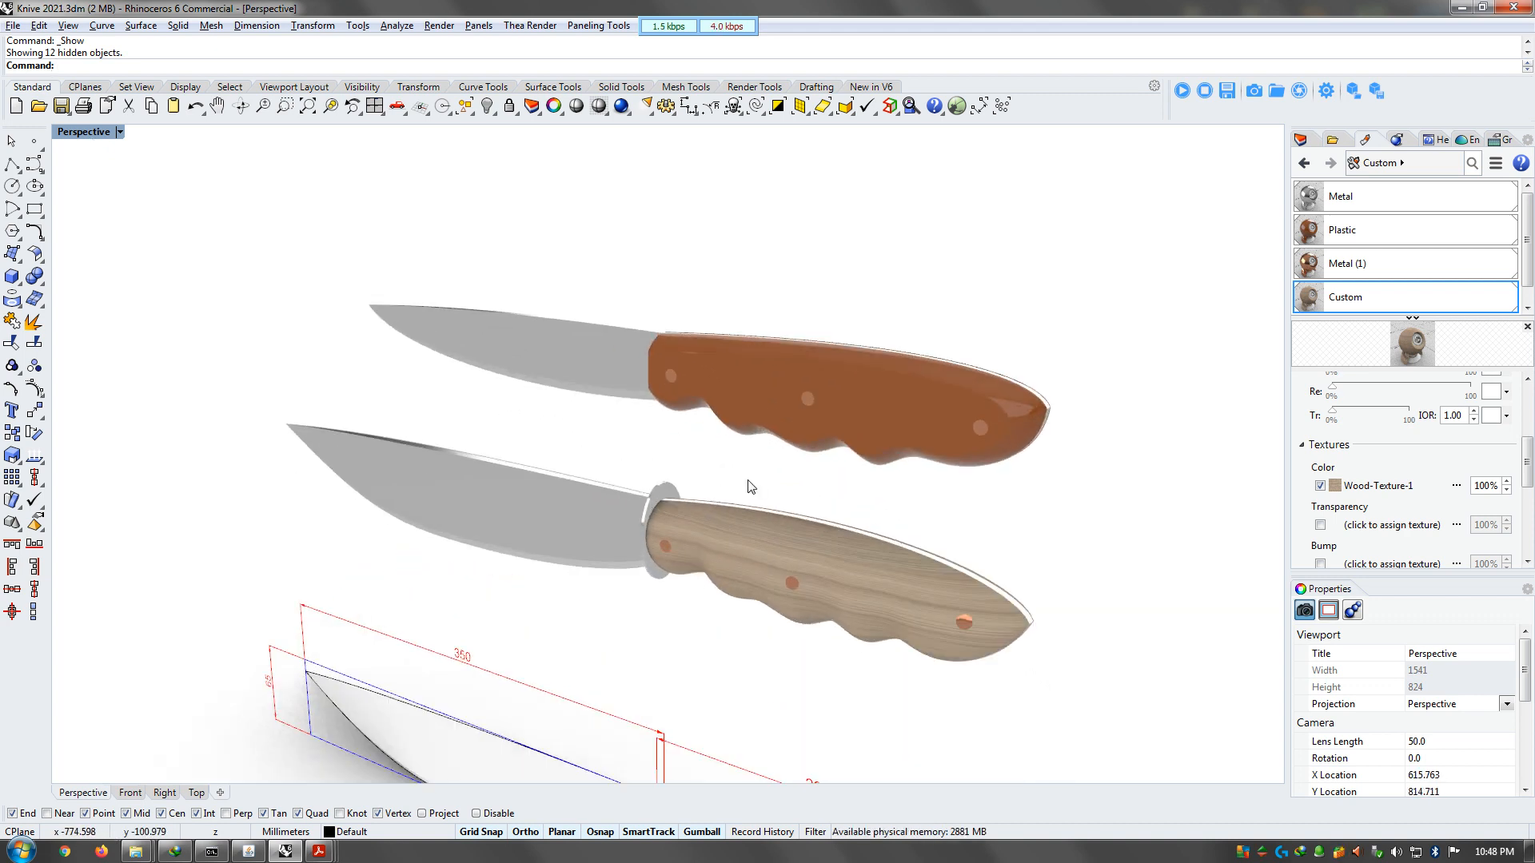
scroll(749, 475, "down", 4)
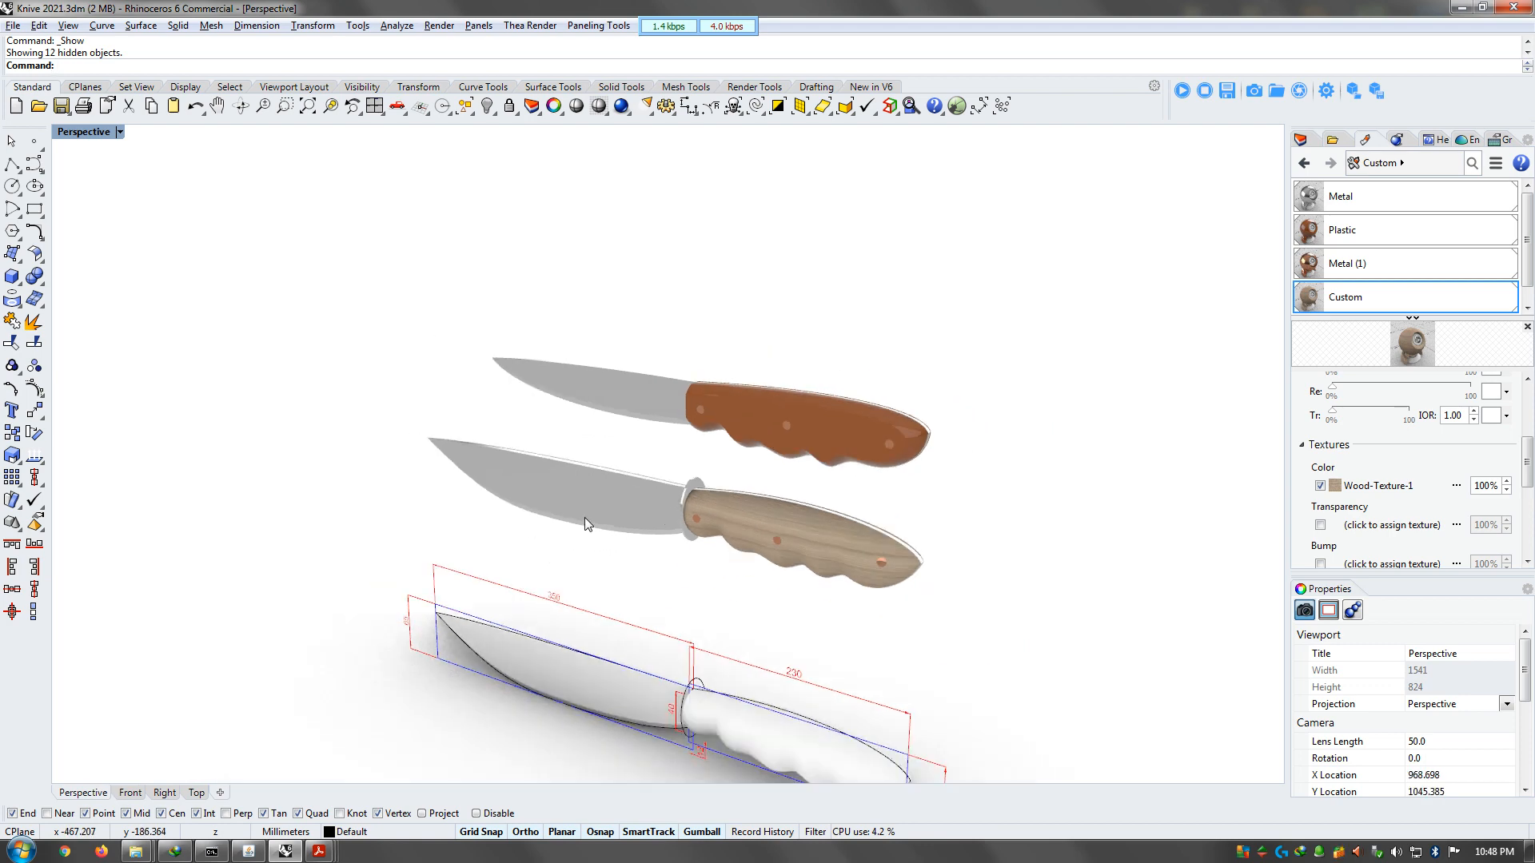
right_click_drag(584, 516, 689, 417)
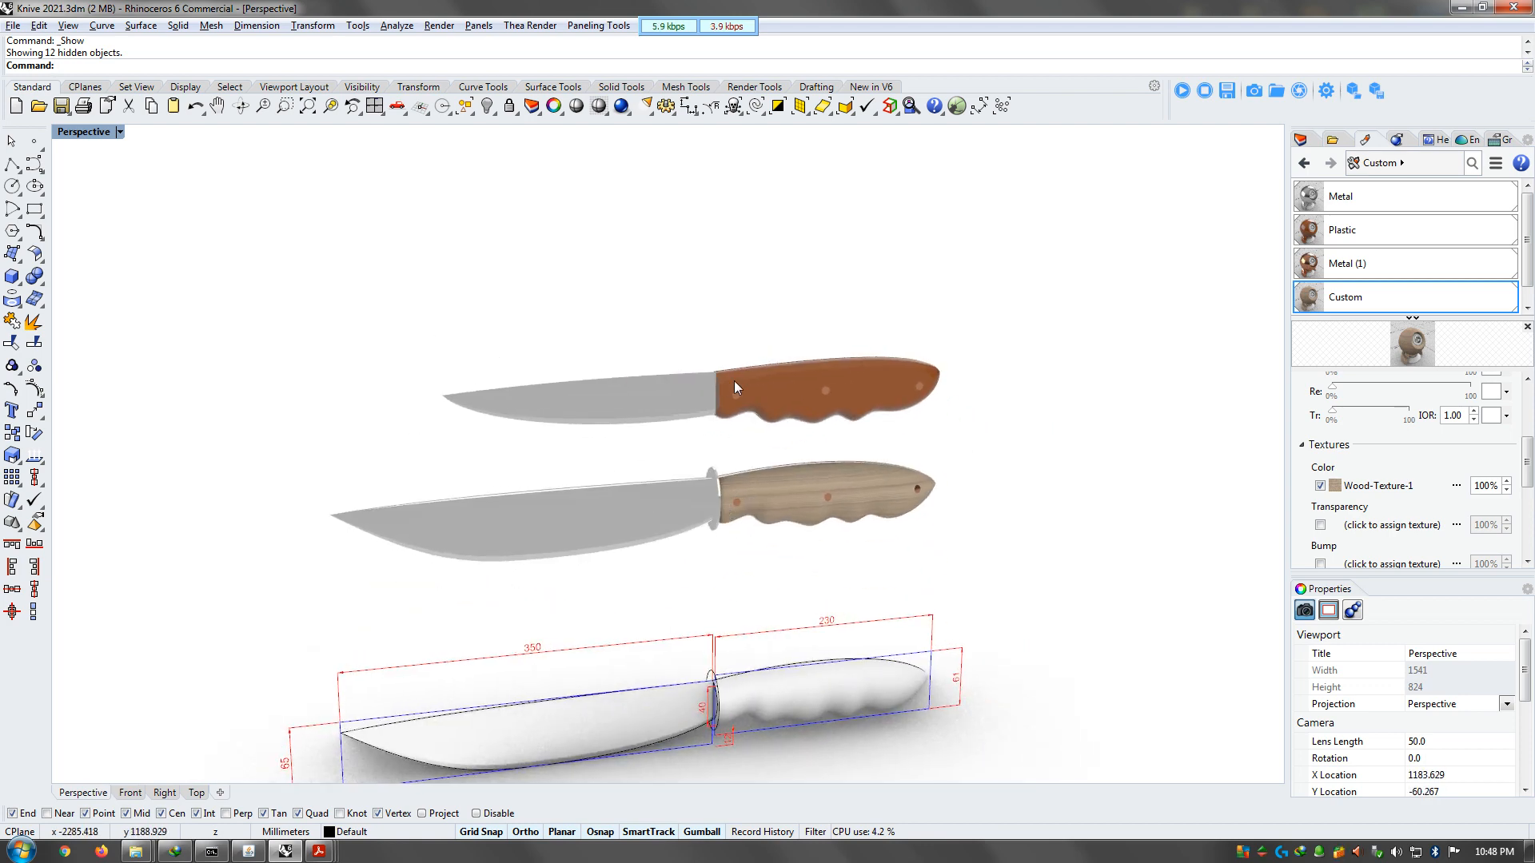
right_click_drag(928, 493, 862, 493)
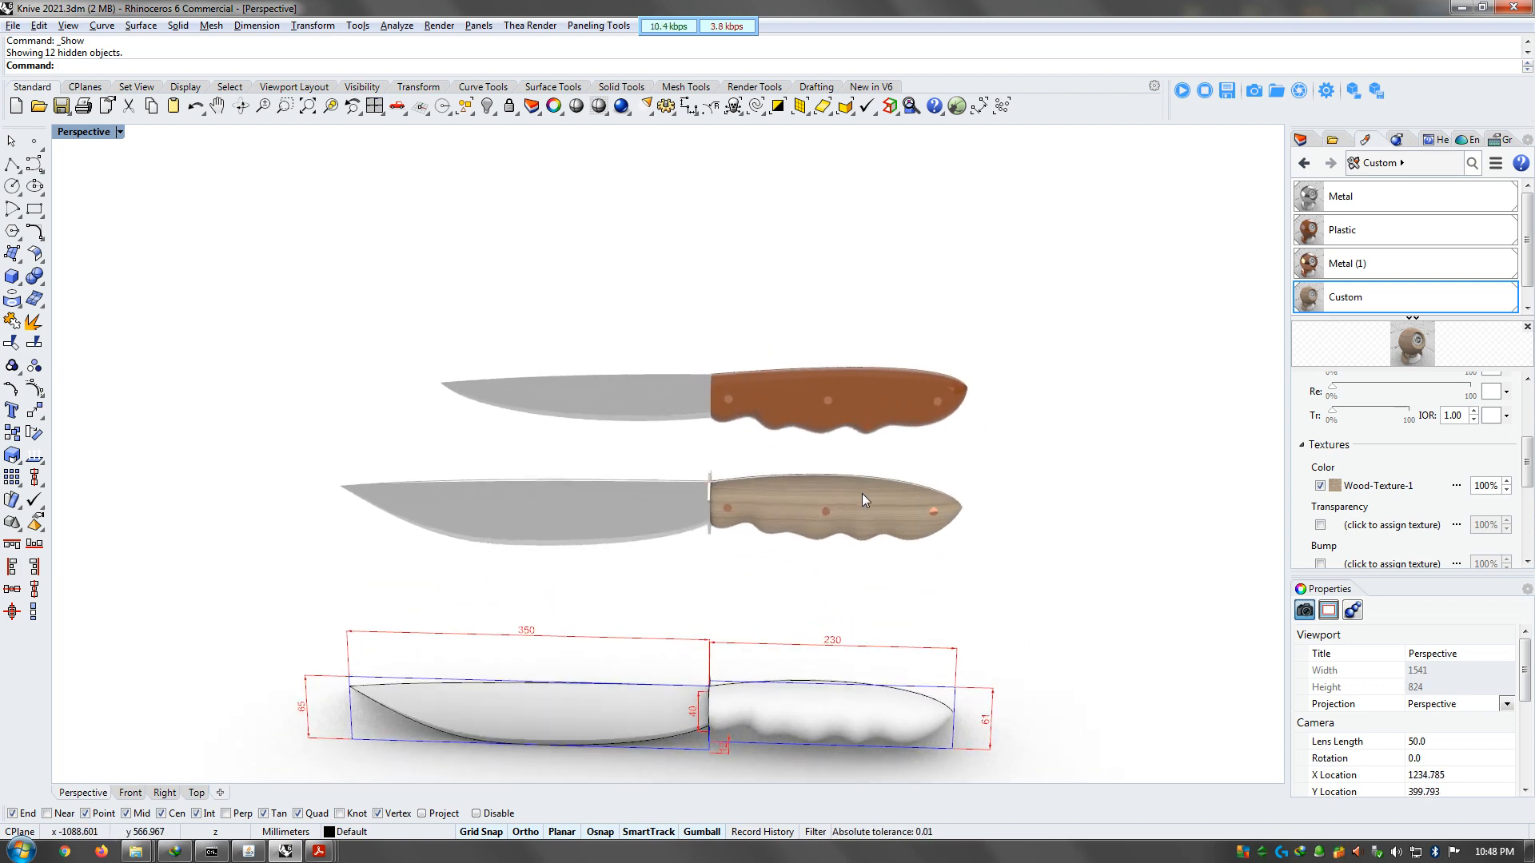